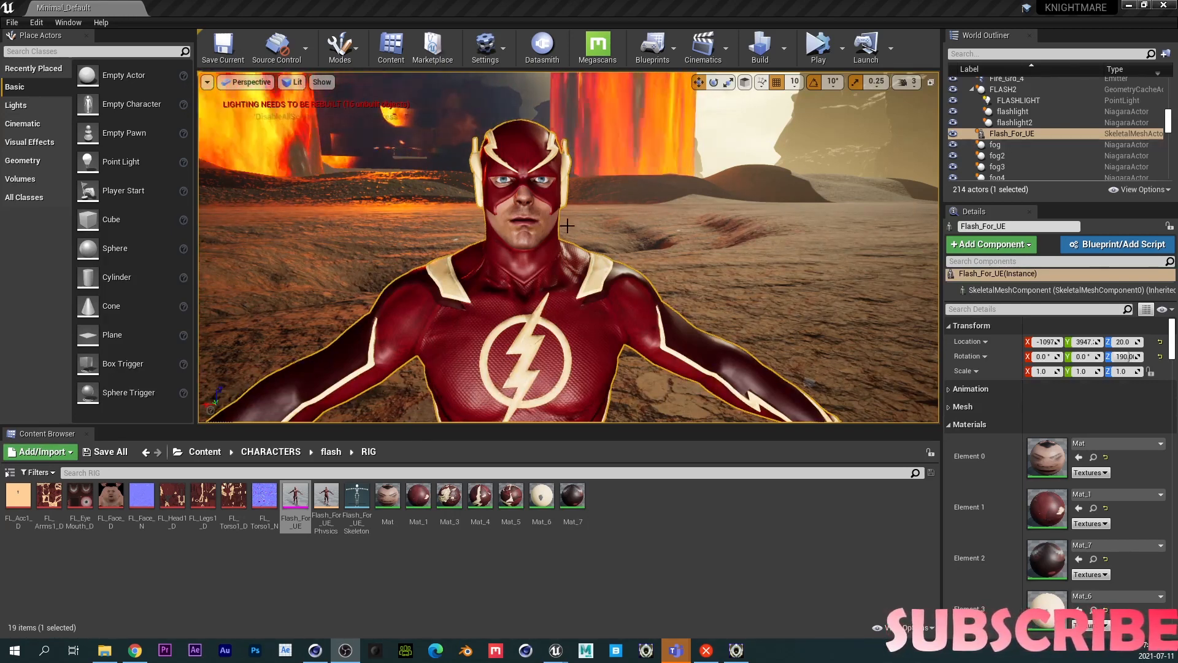
- Open the Flash_For_UE skeletal mesh asset in its mesh editor
key(s)
right_drag(566, 226, 565, 250)
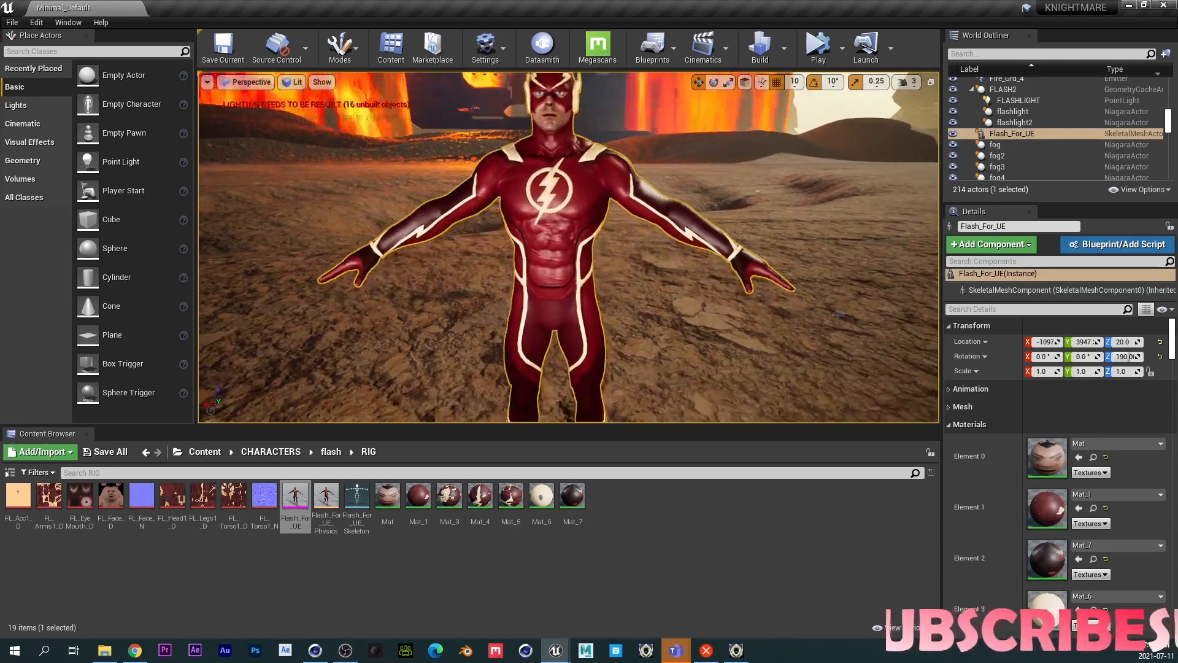
key(w)
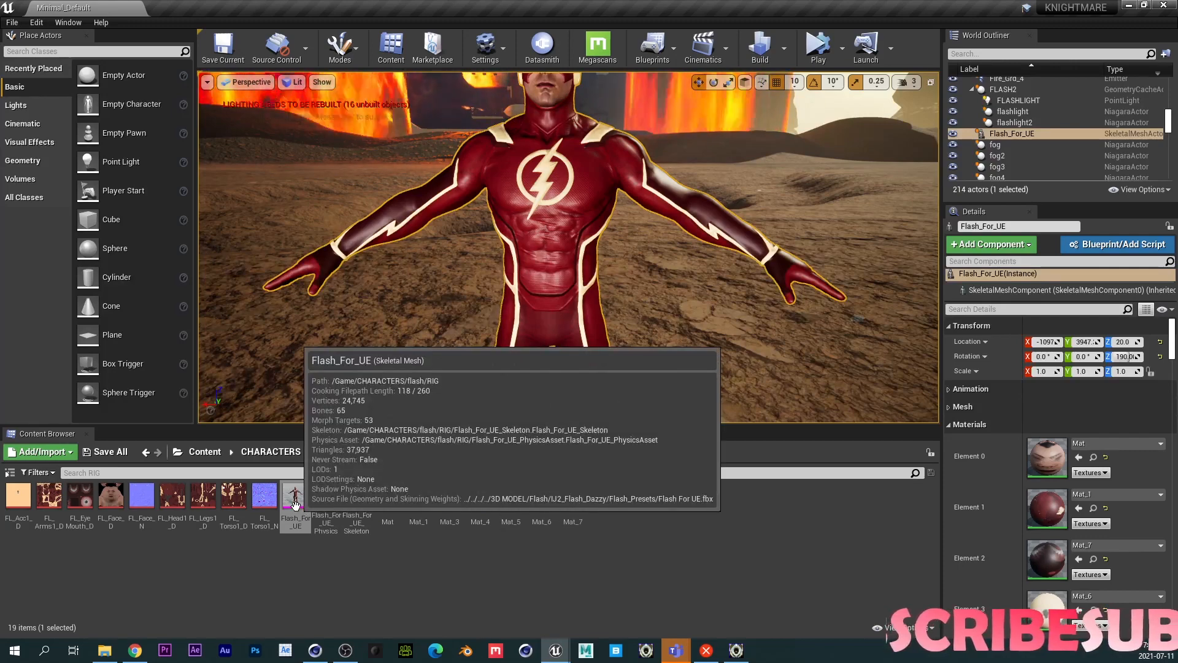
double_click(295, 505)
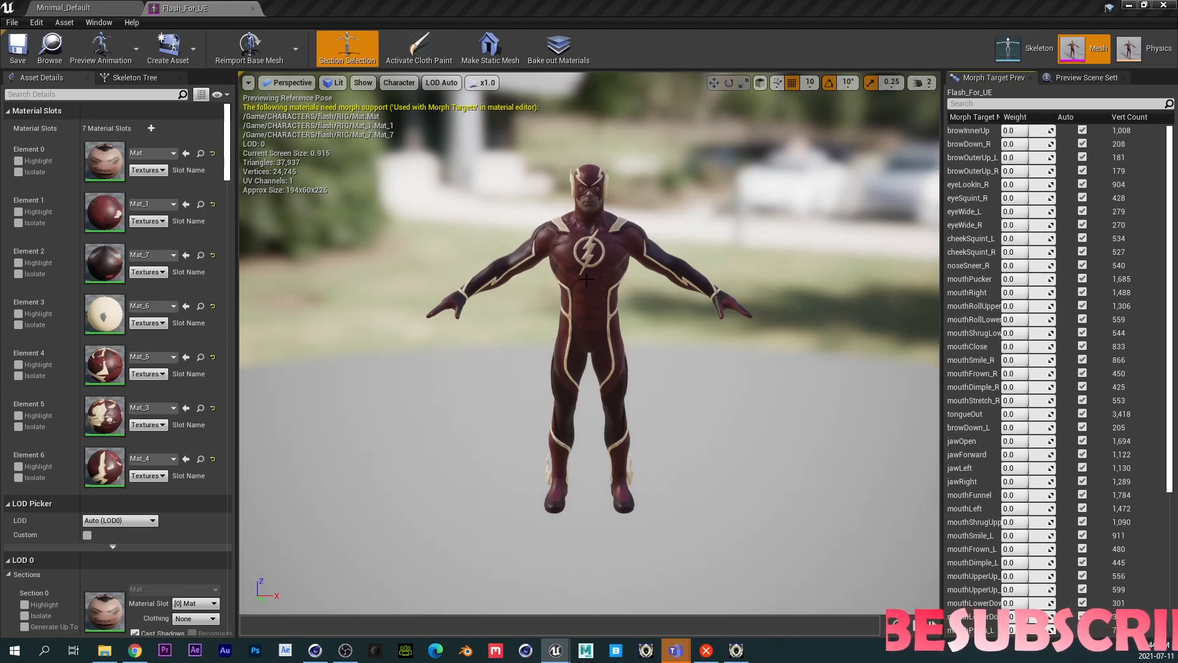
- Preview the browInnerUp morph target on the character's face, then reset its weight to 0
scroll(588, 277, up, 3)
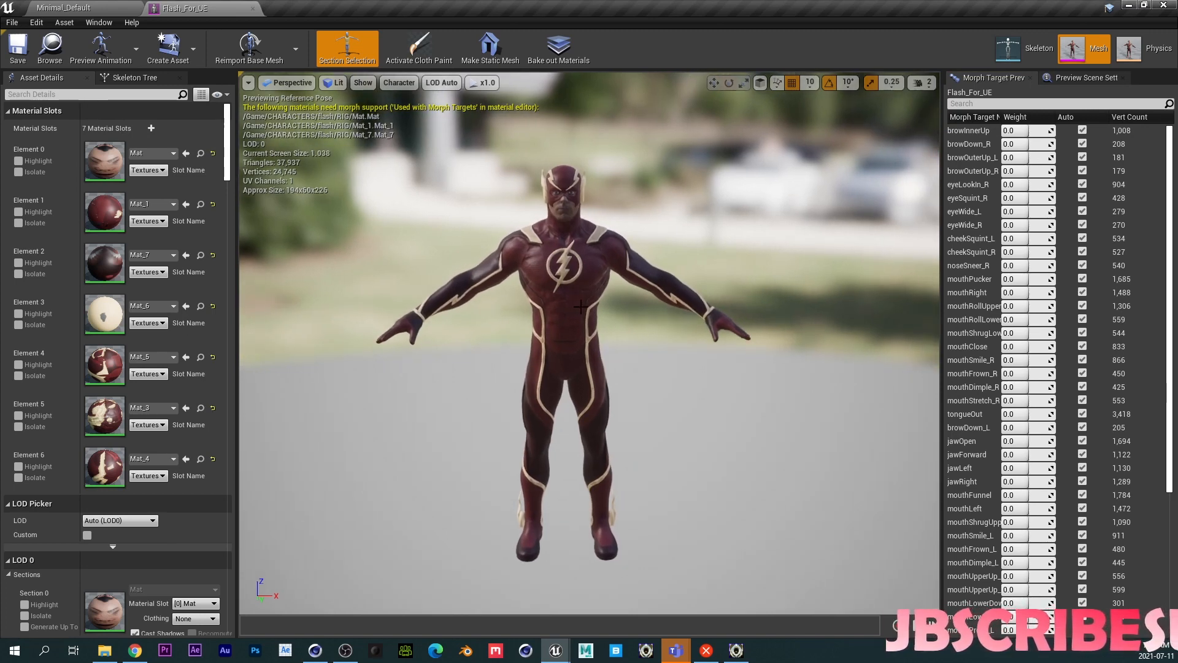
scroll(581, 307, up, 5)
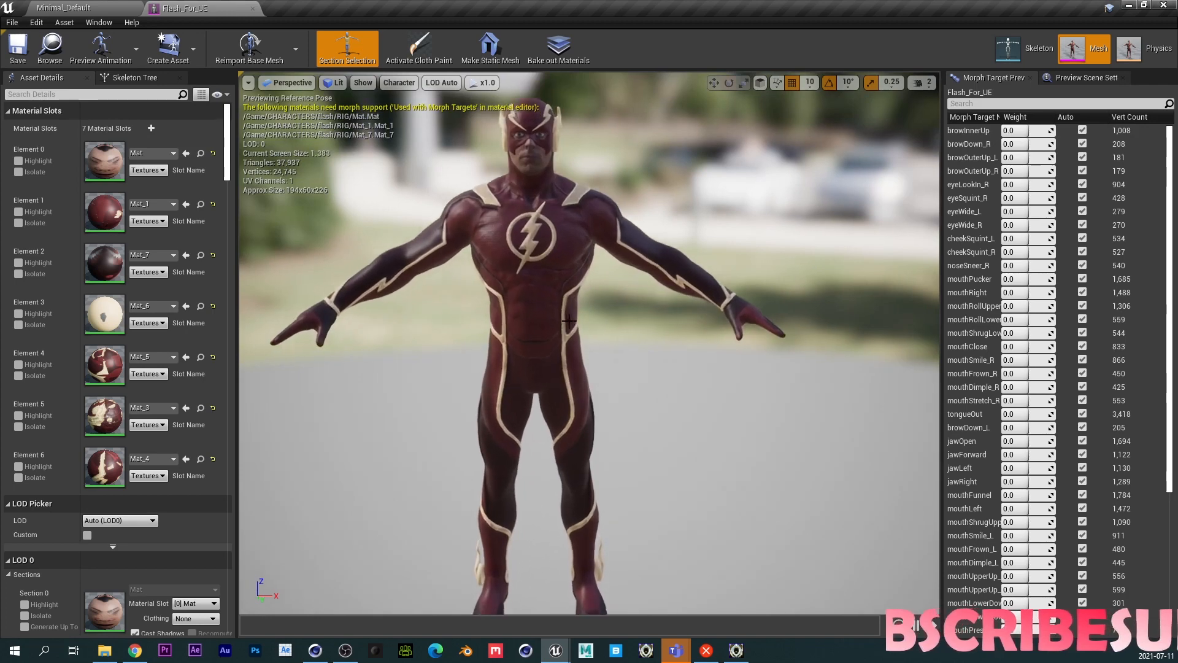
middle_drag(581, 306, 578, 250)
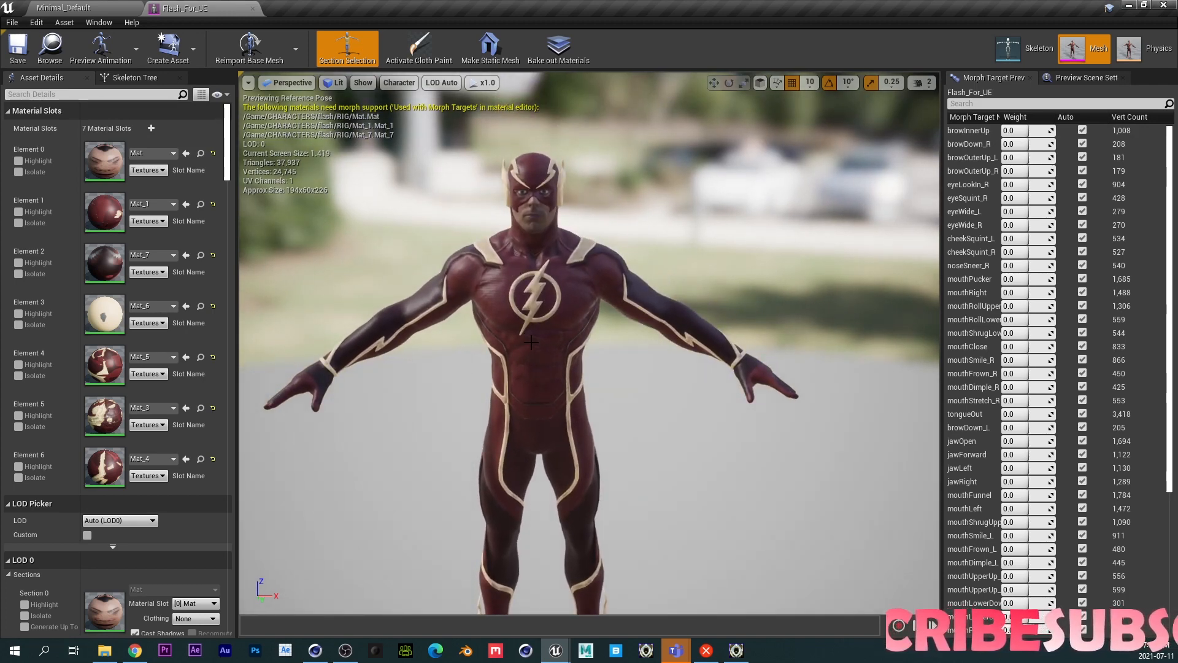
scroll(531, 342, up, 4)
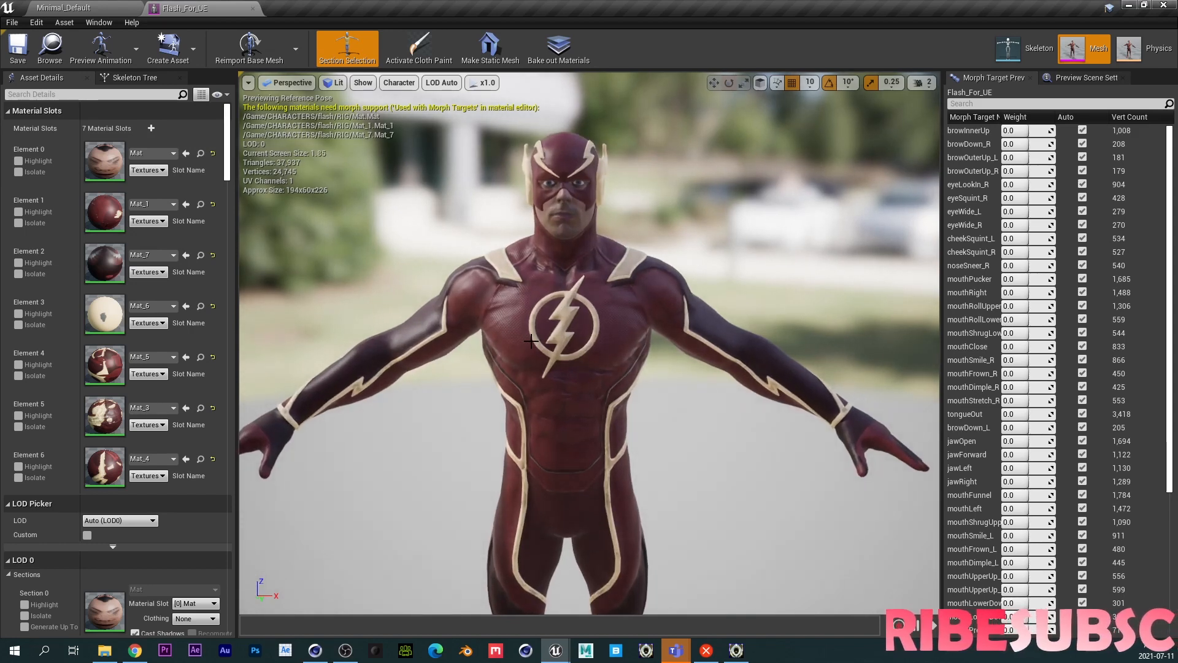
scroll(663, 290, up, 6)
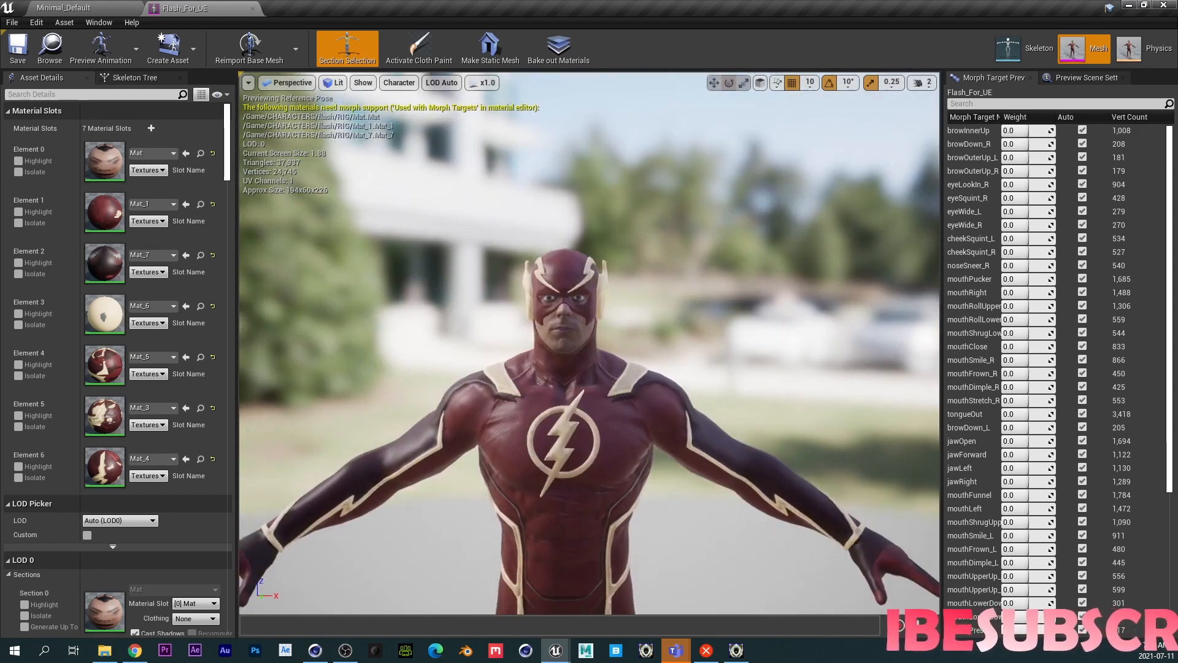
drag(1024, 132, 1036, 132)
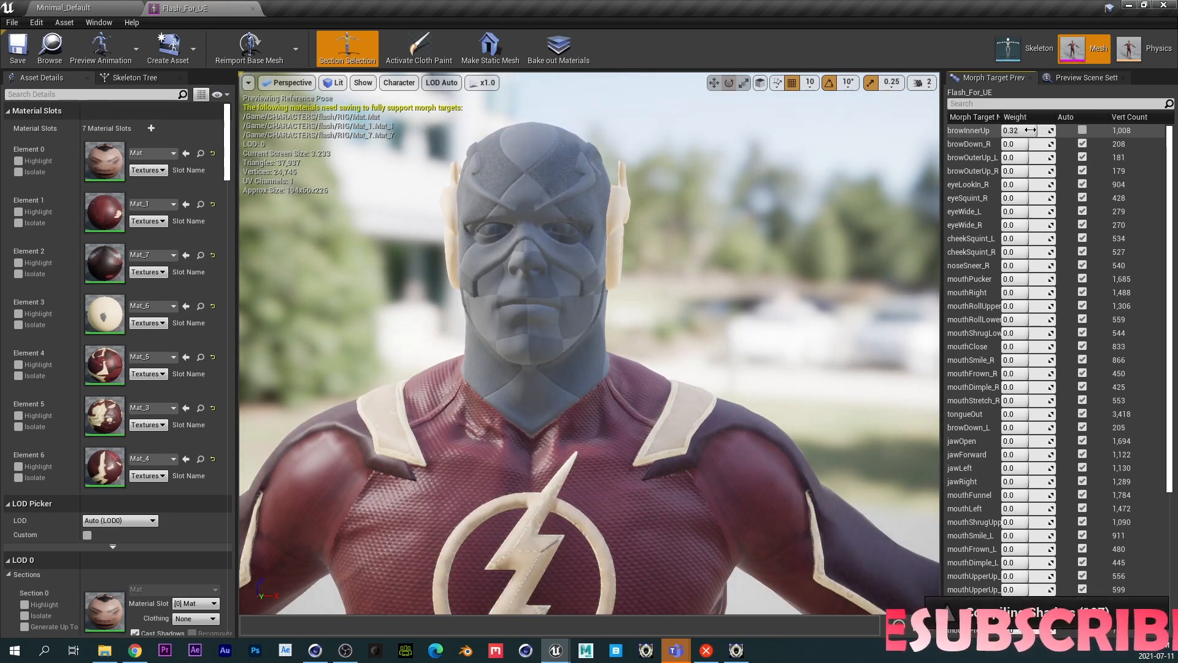
text(0)
key(Return)
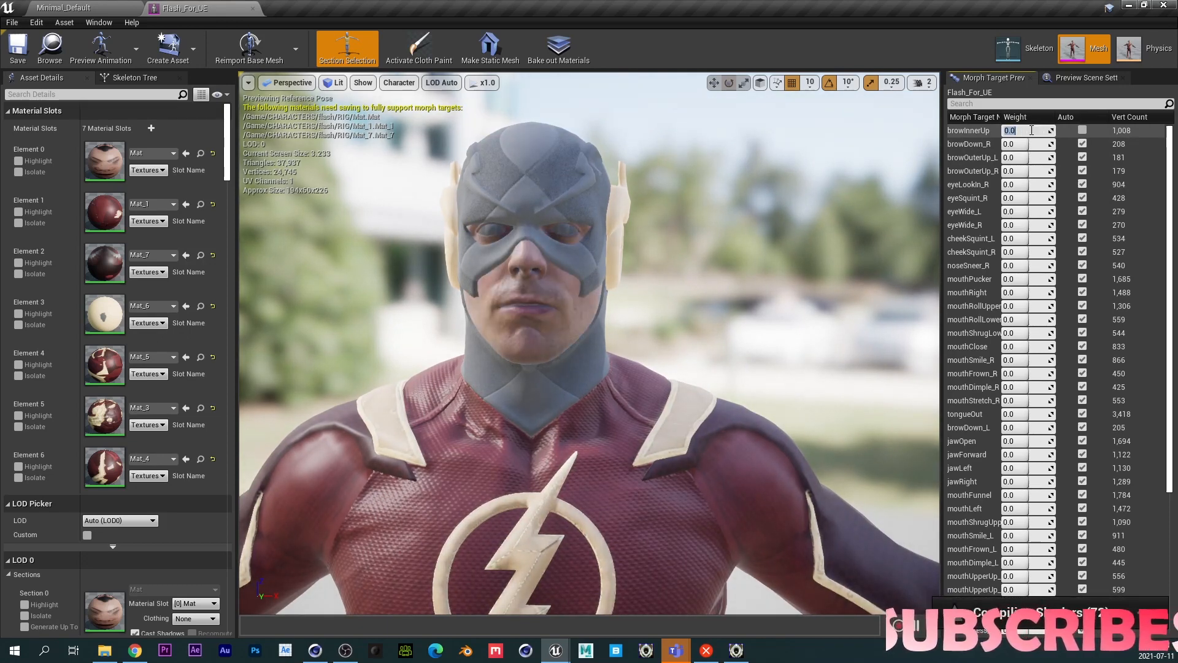
- Preview the eyeWide_L morph target weight and close the mesh editor
mouse_move(1016, 212)
mouse_down()
mouse_move(1046, 212)
mouse_move(1025, 212)
mouse_up()
click(1025, 211)
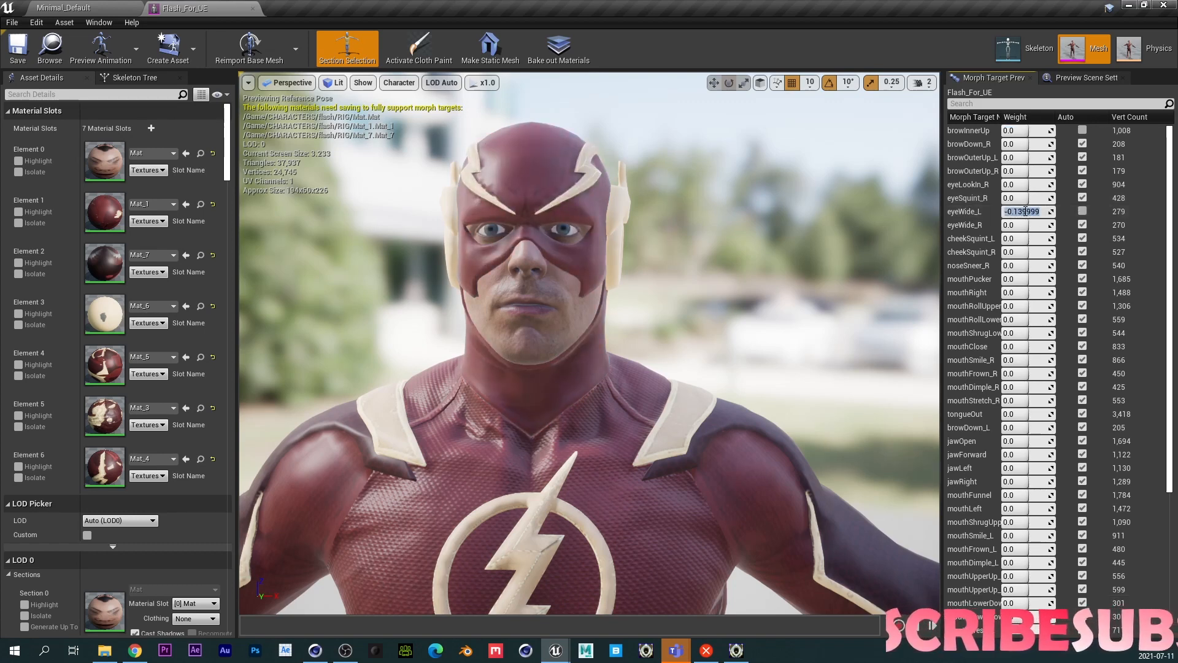
click(252, 9)
right_drag(381, 288, 400, 265)
right_click(294, 500)
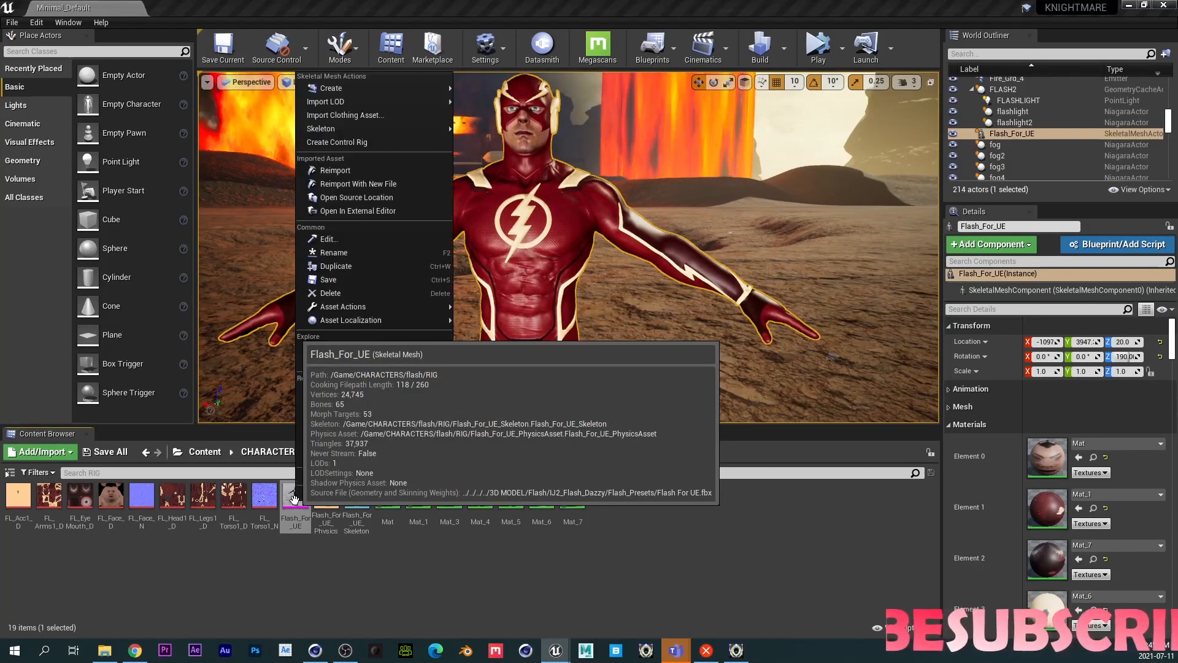
click(274, 579)
- Search the Plugins browser for "contr" to check the Control Rig plugin, then close it
click(486, 48)
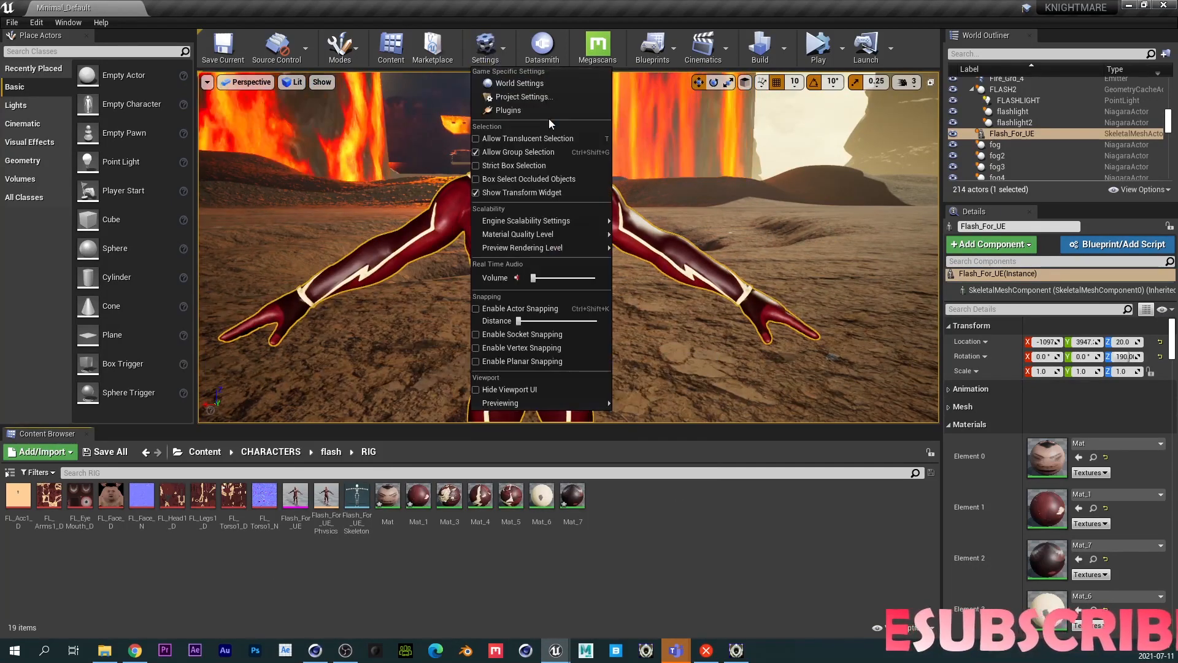
click(511, 110)
text(co)
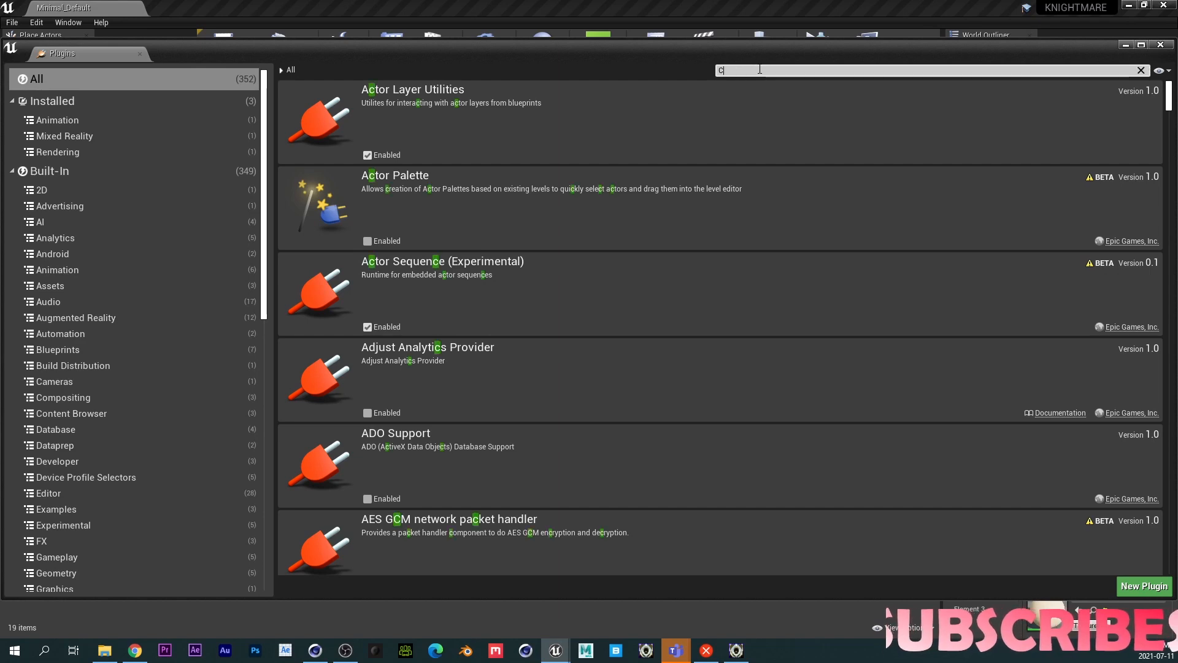
text(ntr)
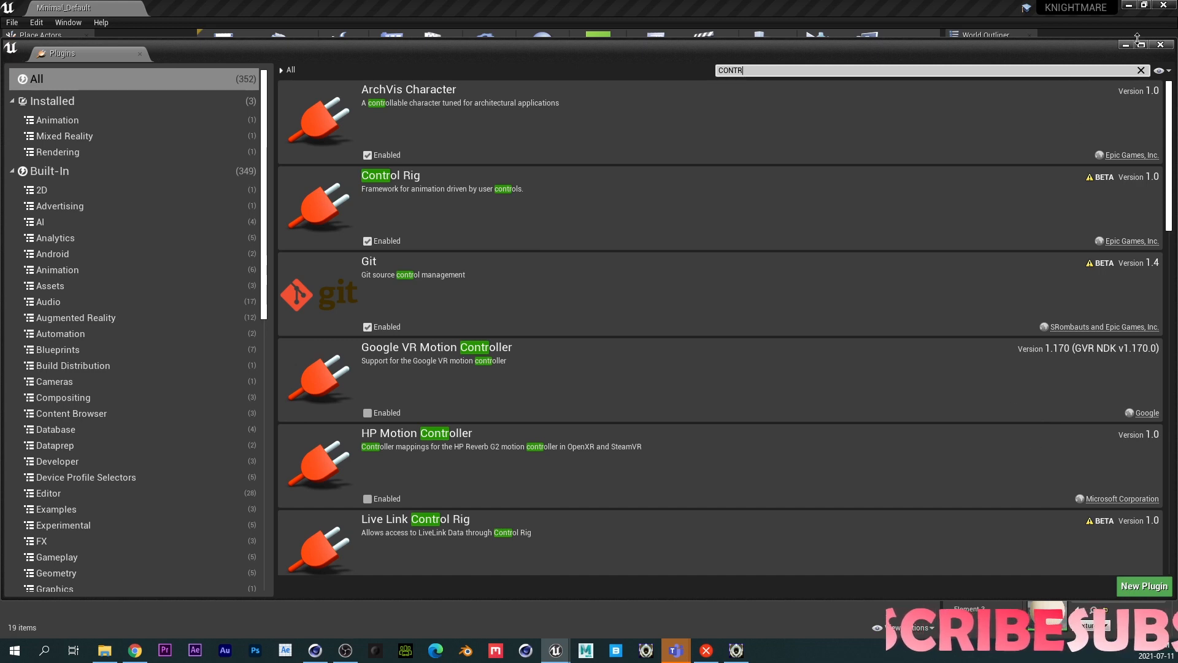
click(1160, 45)
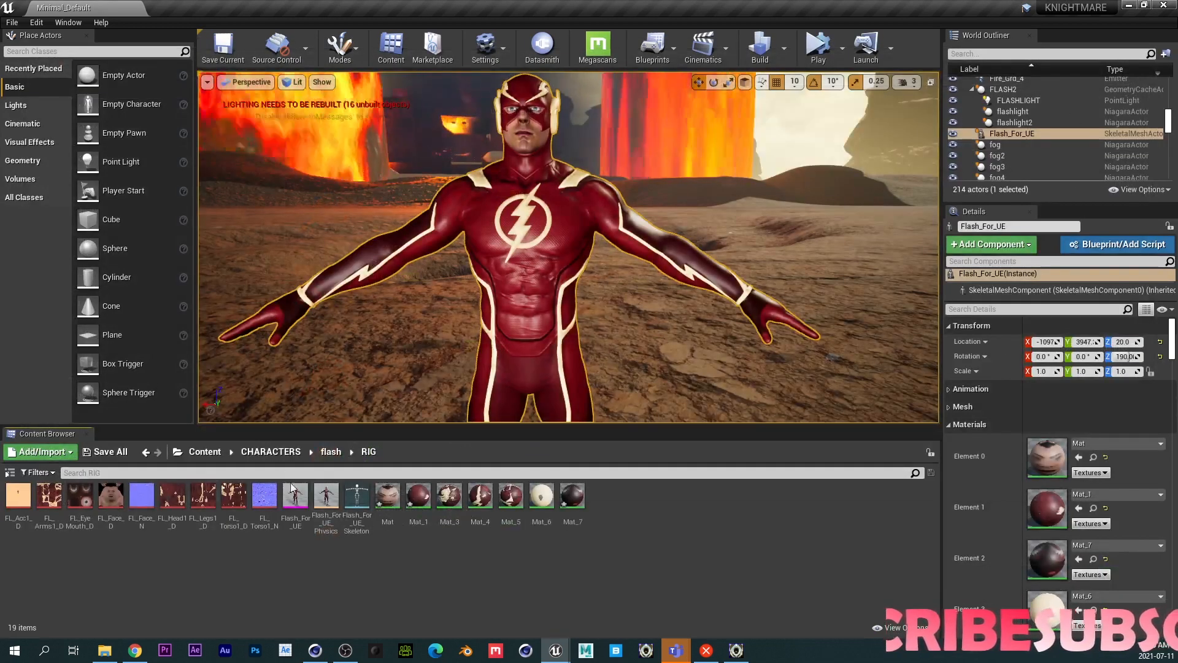
- Create a Control Rig from the Flash_For_UE skeletal mesh
right_click(300, 509)
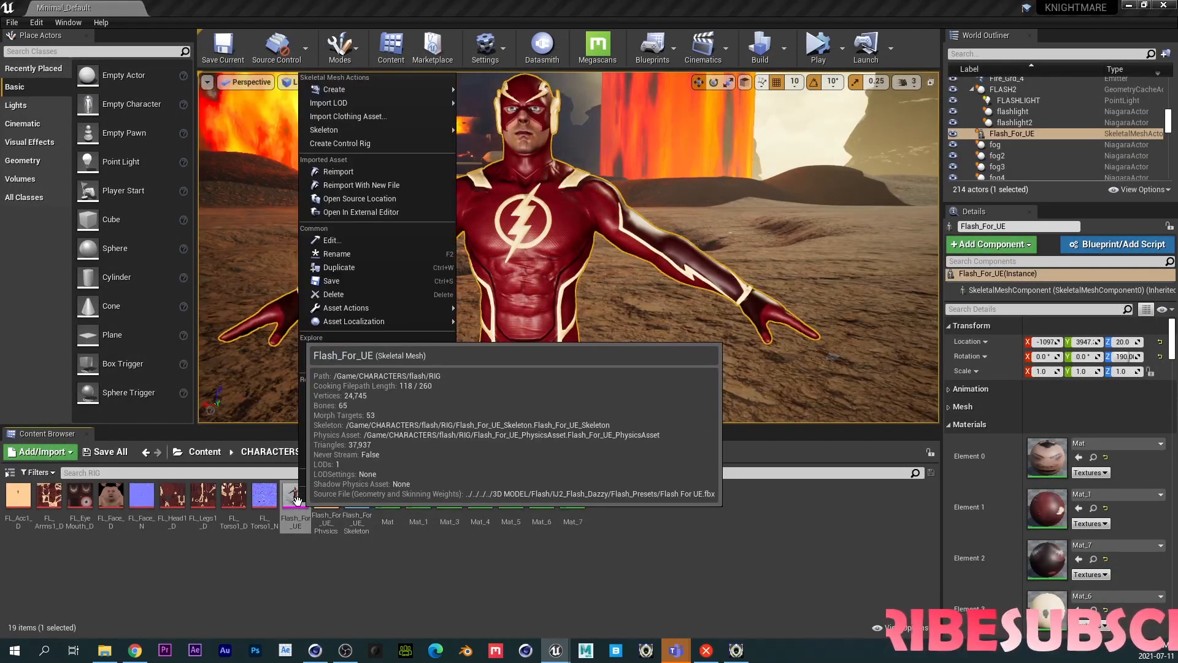
mouse_move(404, 89)
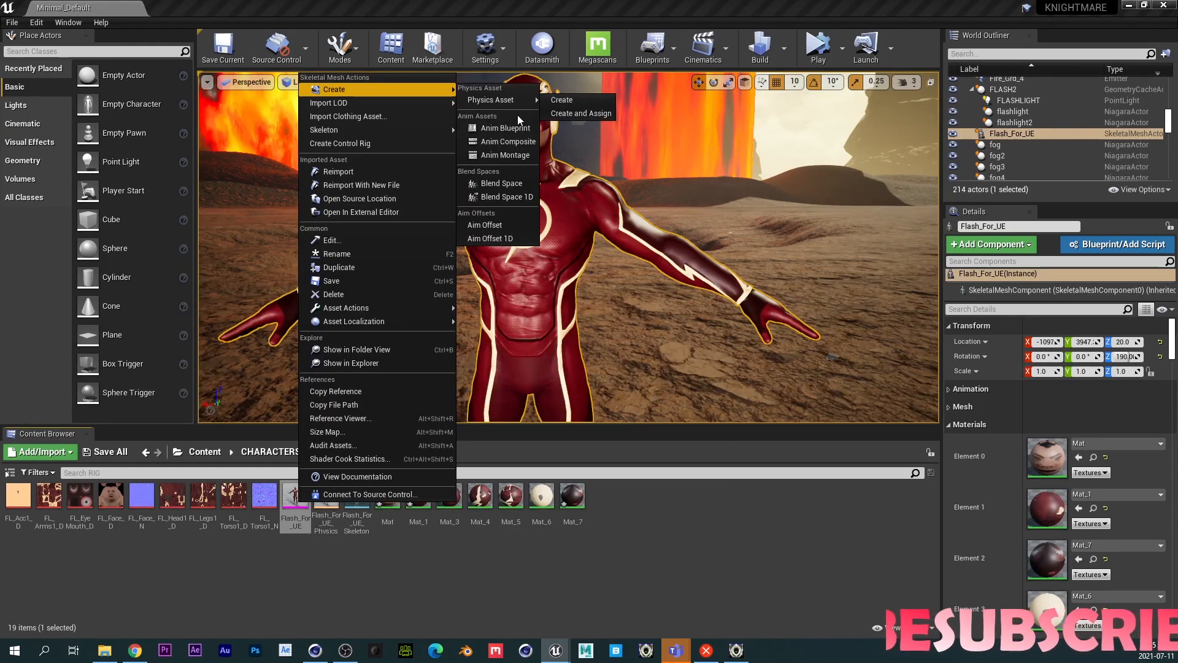
click(365, 145)
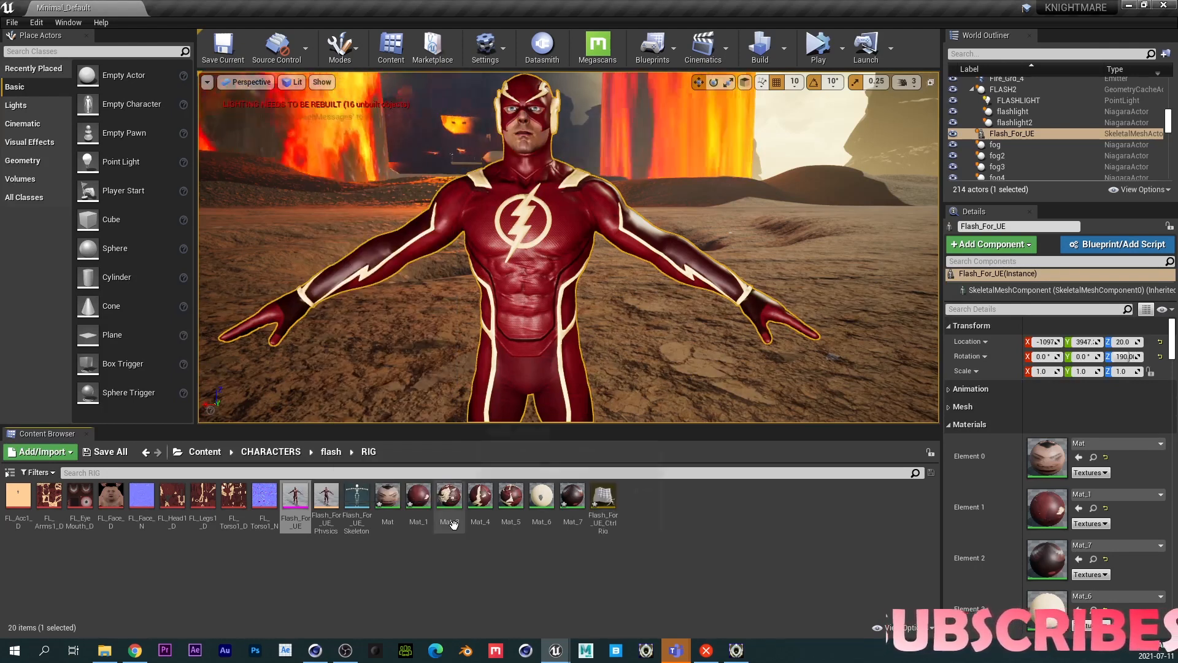
- Rename the new control rig asset to Flash_Rig
click(604, 515)
key(F2)
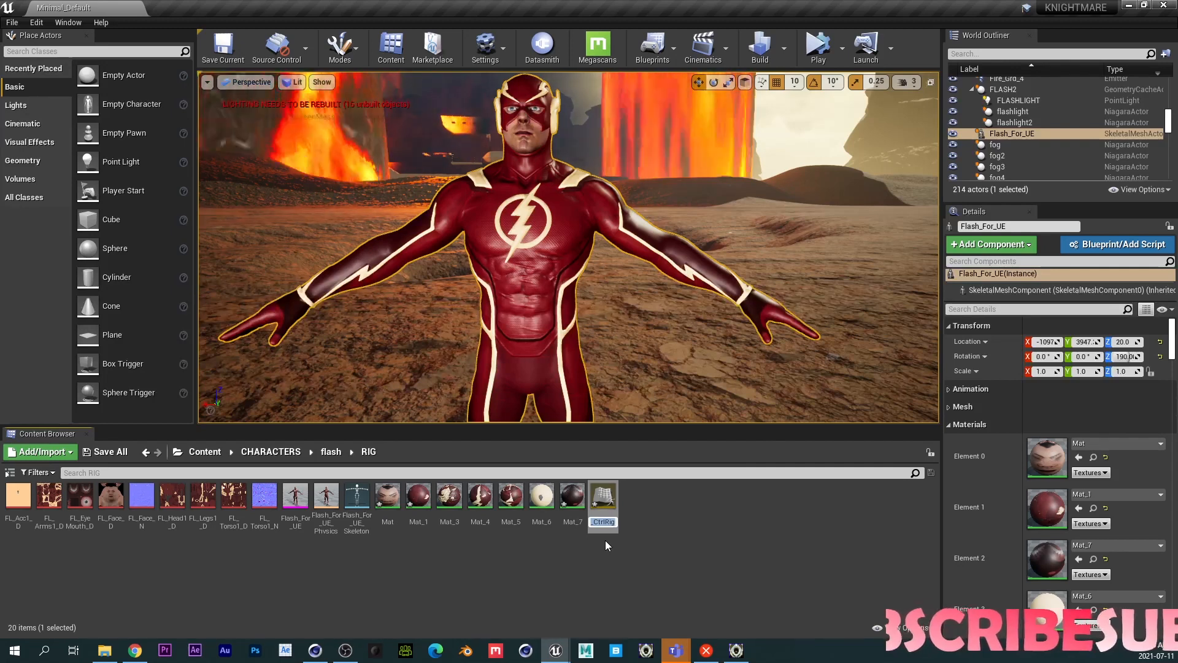
text(Flash_)
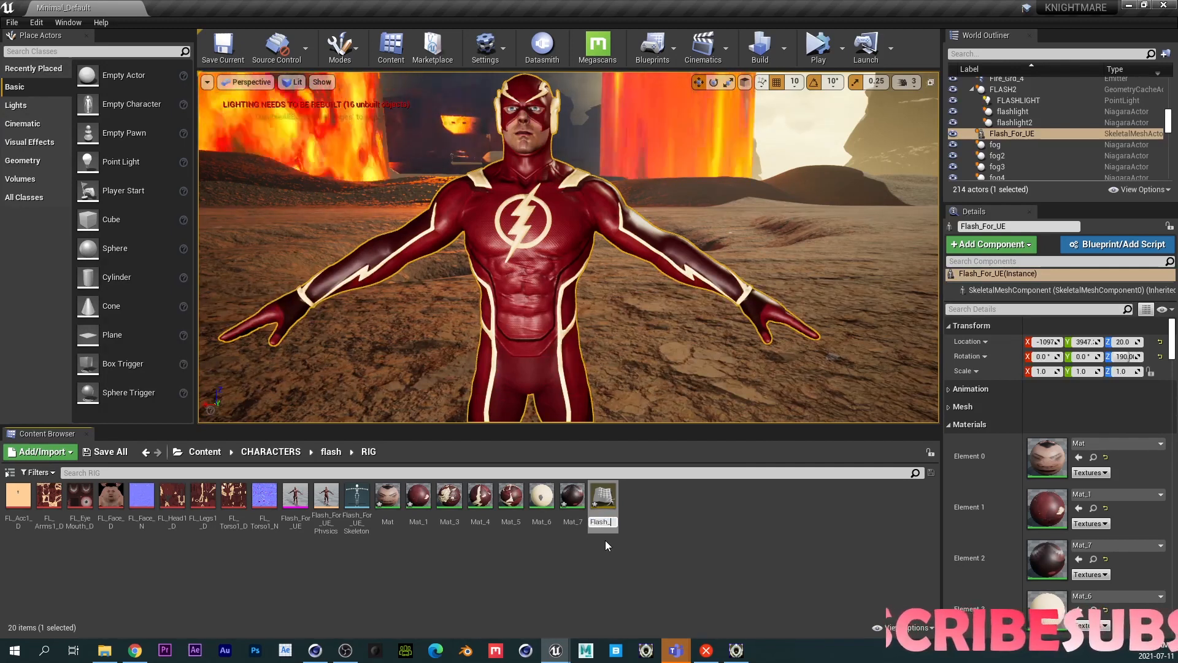
text(Rig)
key(Return)
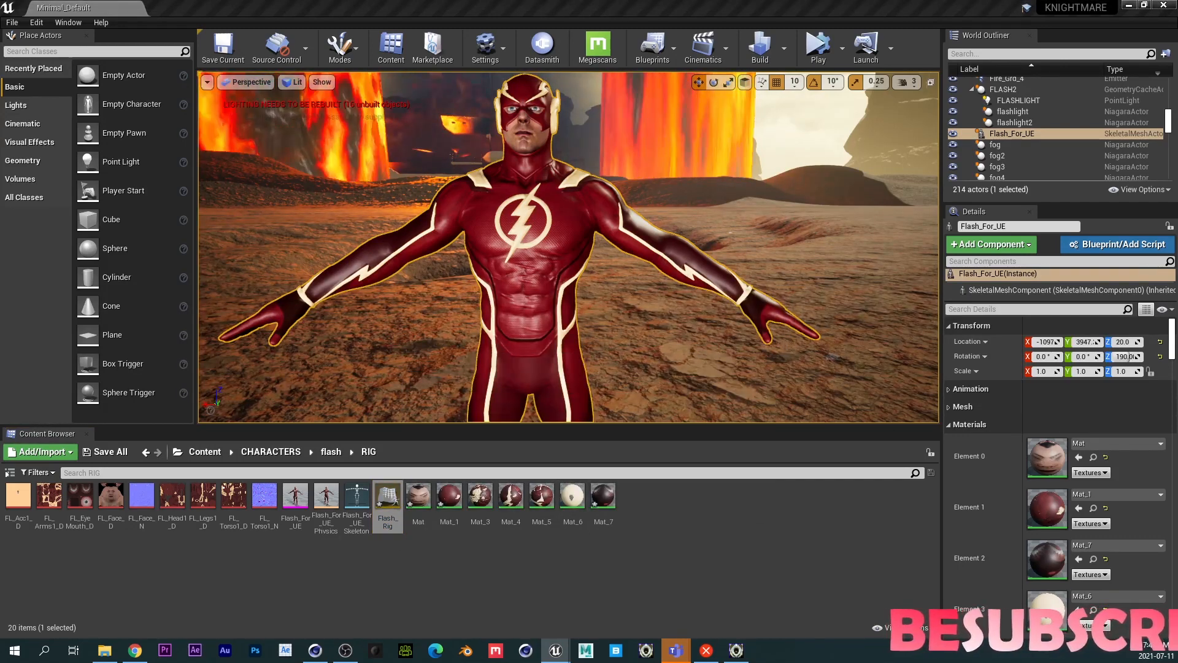
- Open Flash_Rig and dock the Rig Hierarchy panel beside the viewport
drag(1177, 245, 454, 192)
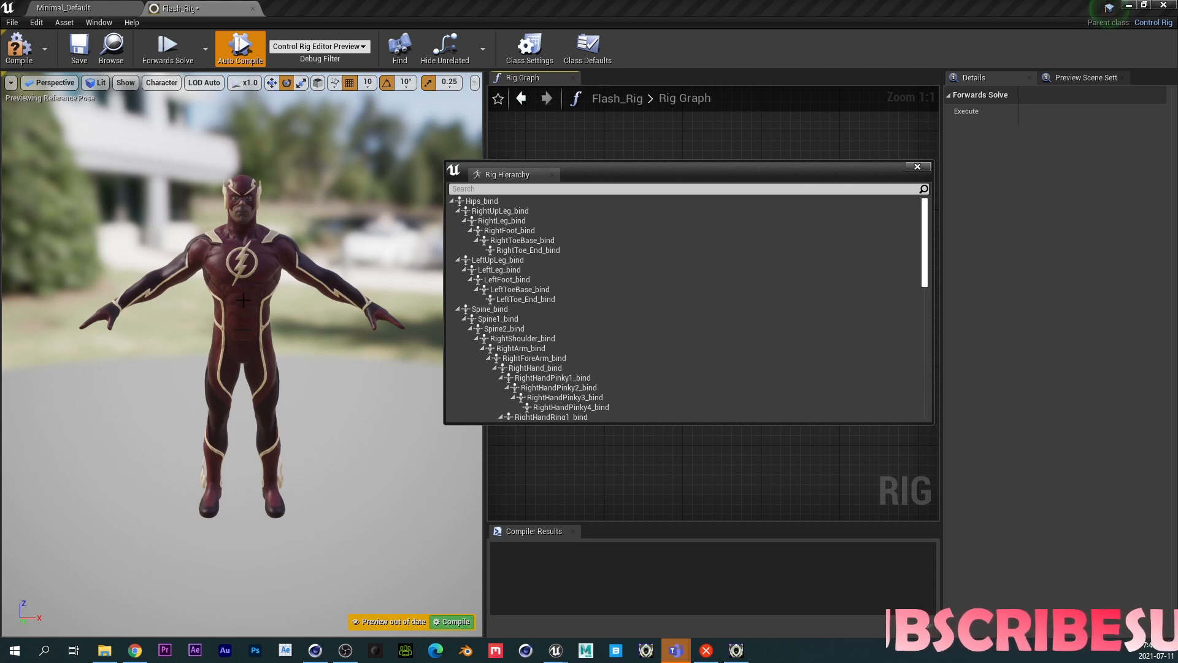
drag(507, 174, 31, 263)
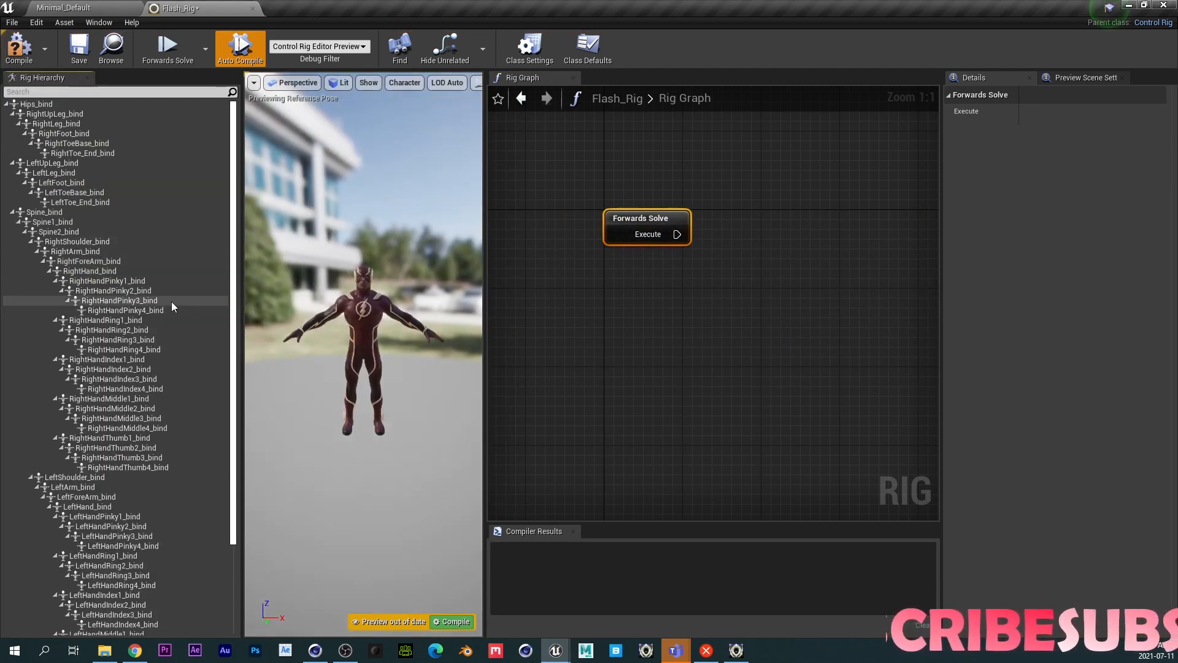
- Compile the Flash_Rig control rig
scroll(352, 342, up, 5)
scroll(352, 343, up, 5)
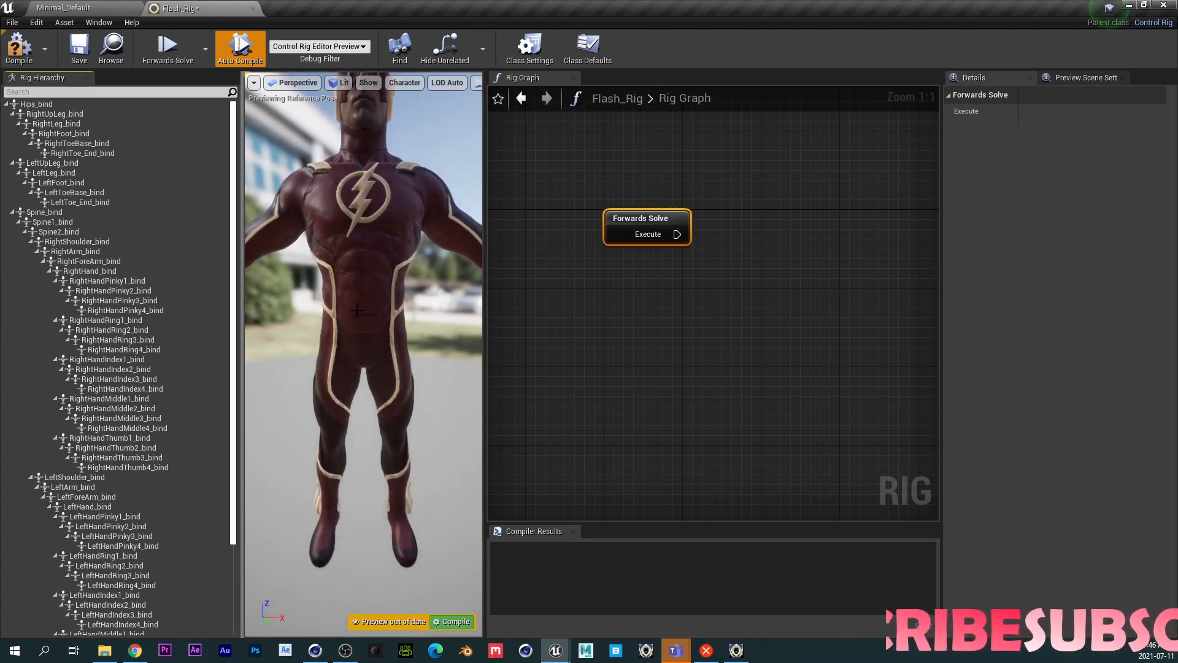
middle_drag(352, 343, 372, 251)
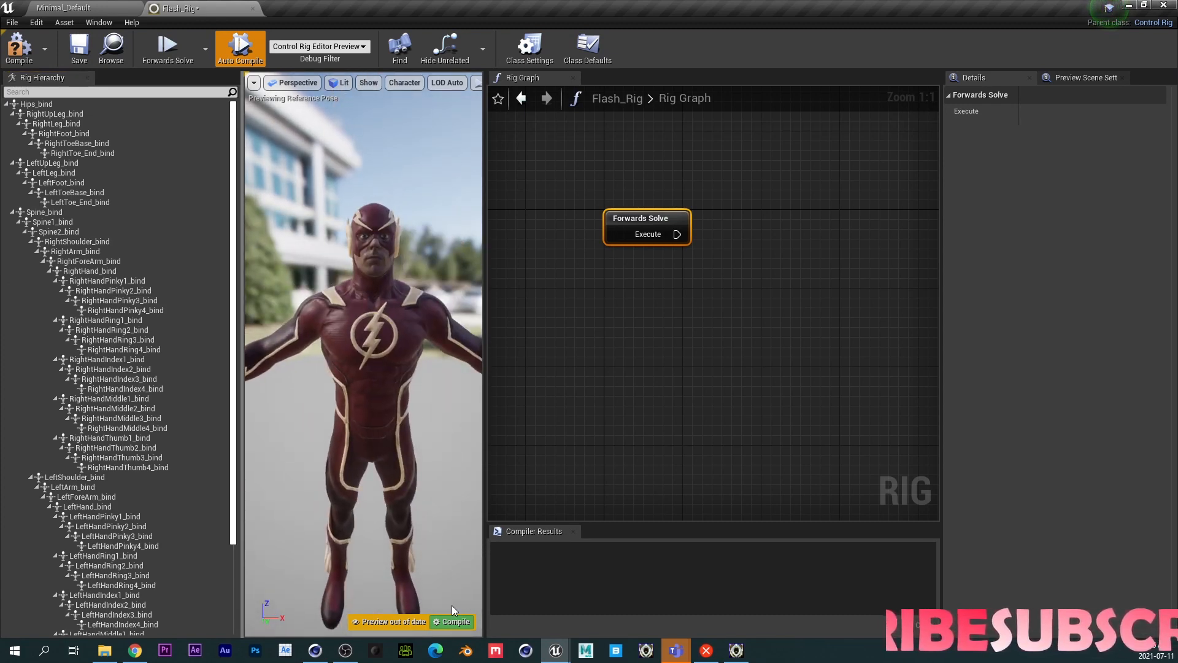
click(453, 621)
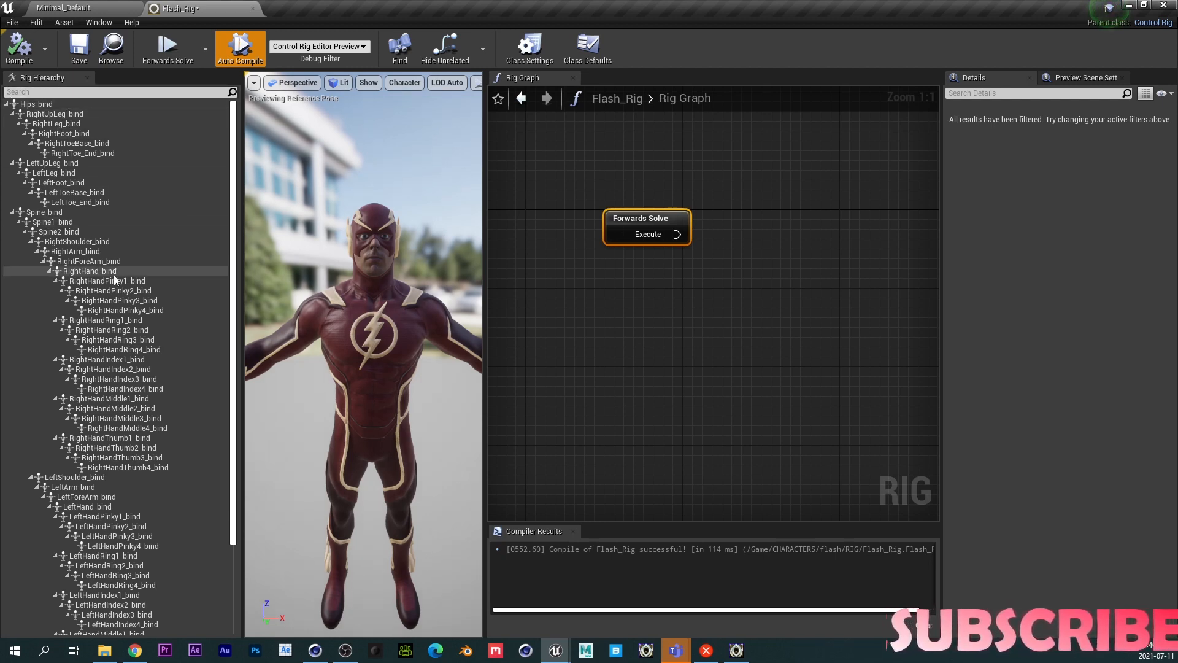
- Collapse the bone hierarchy under Hips_bind
scroll(219, 424, down, 5)
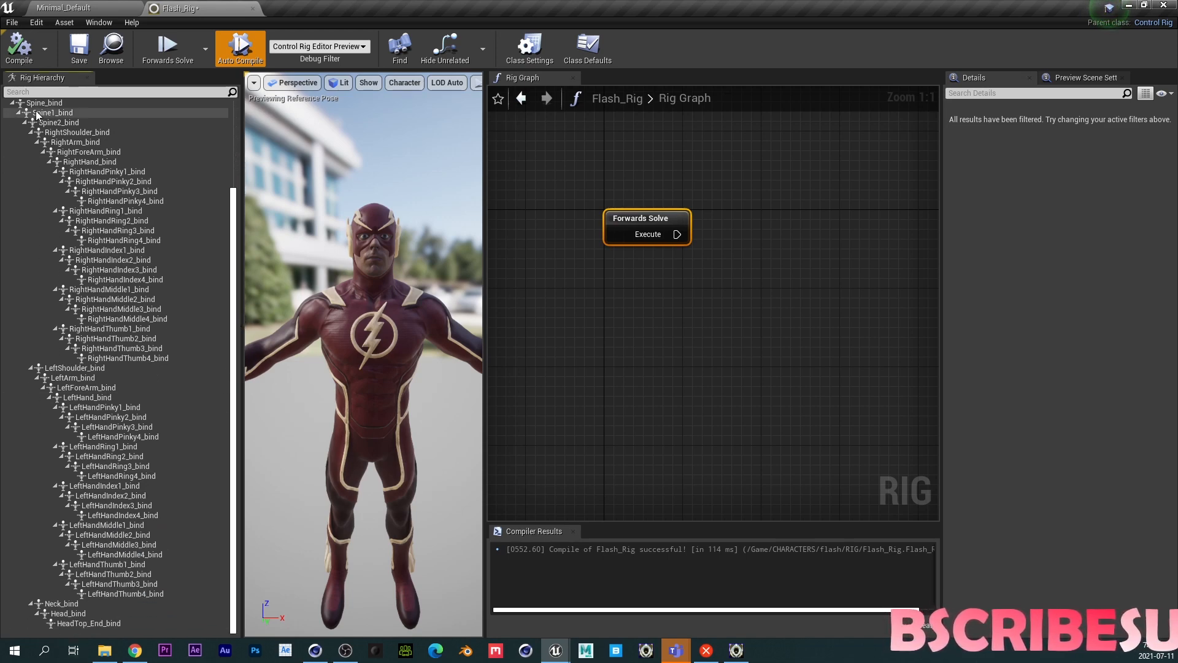
drag(232, 281, 233, 195)
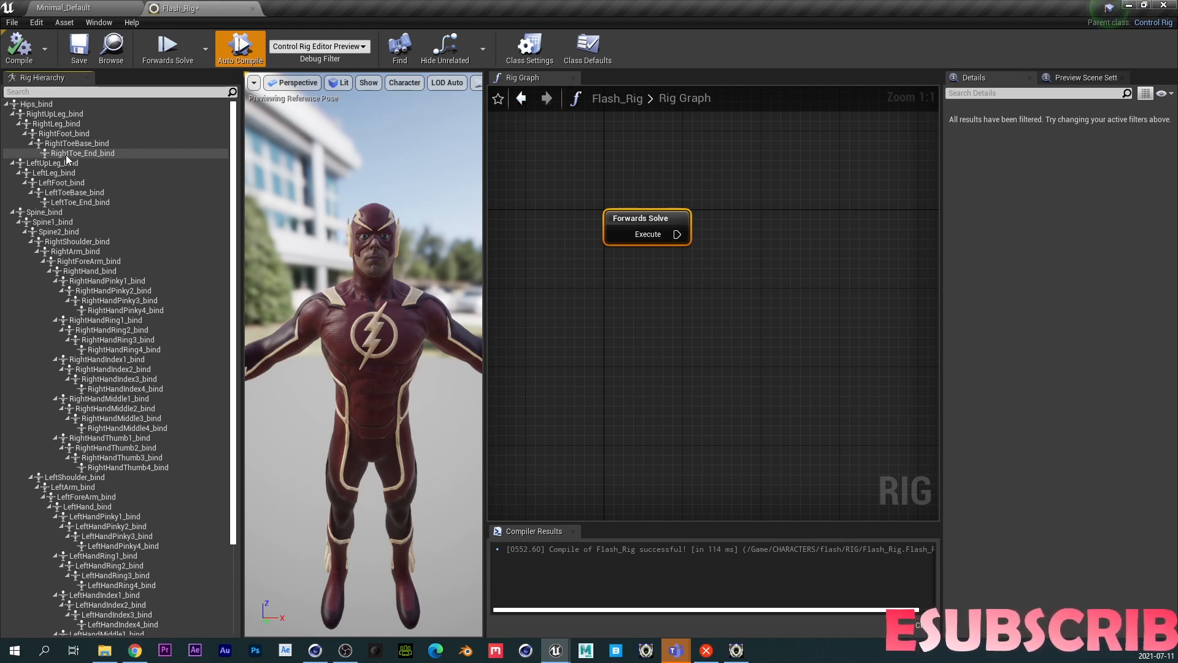
click(6, 104)
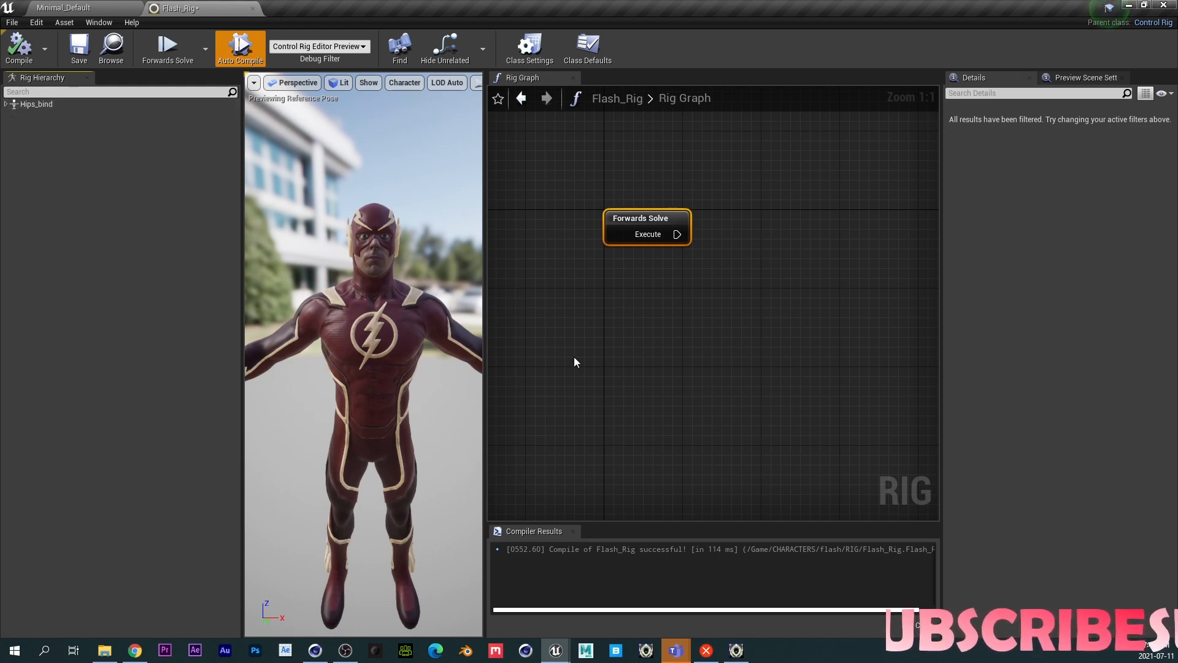
- Move the Forwards Solve node slightly within the rig graph
click(632, 218)
right_drag(631, 218, 645, 239)
drag(645, 238, 619, 224)
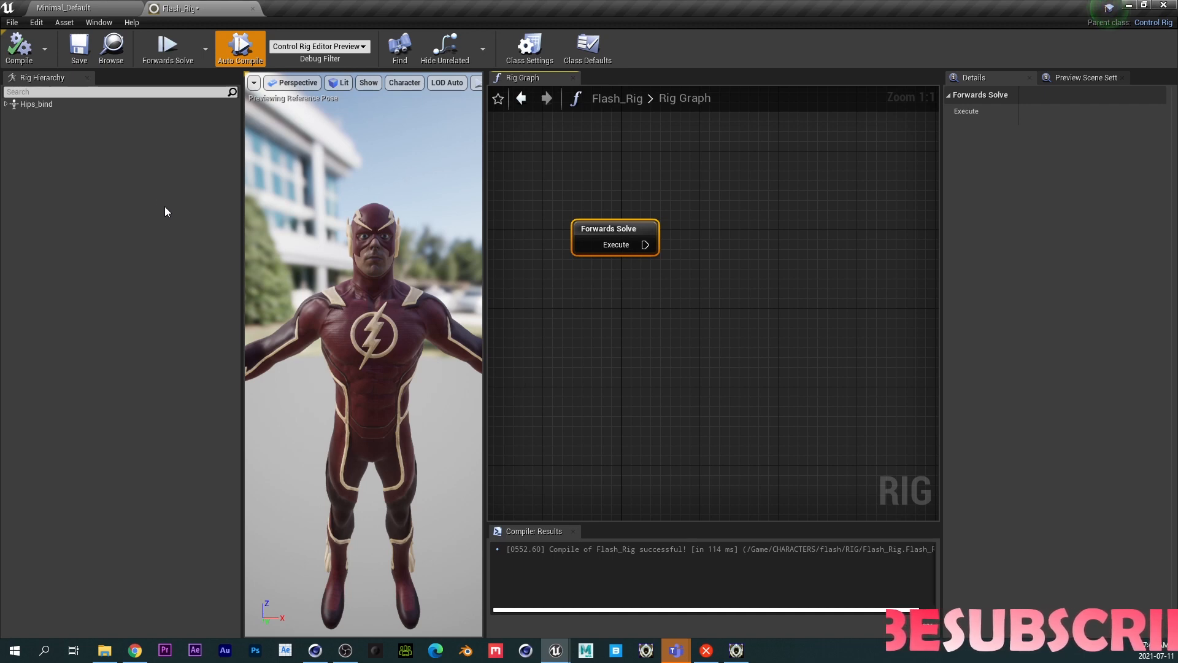
- Add a new space to the rig hierarchy from the Hips_bind bone
right_click(42, 102)
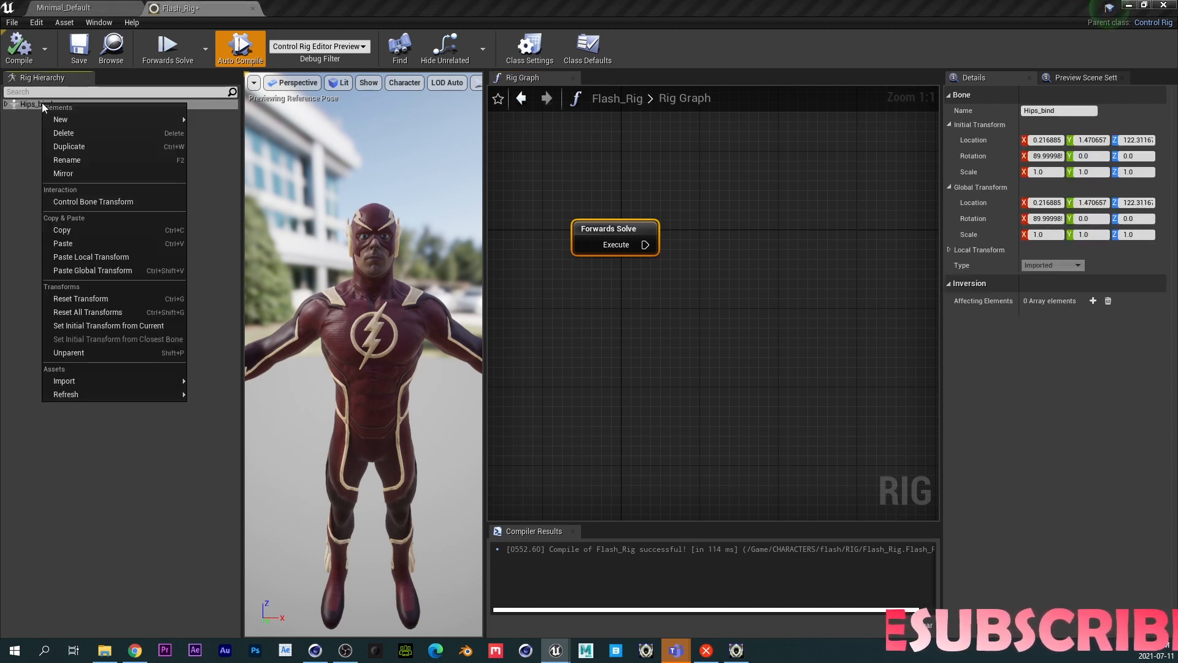
mouse_move(103, 119)
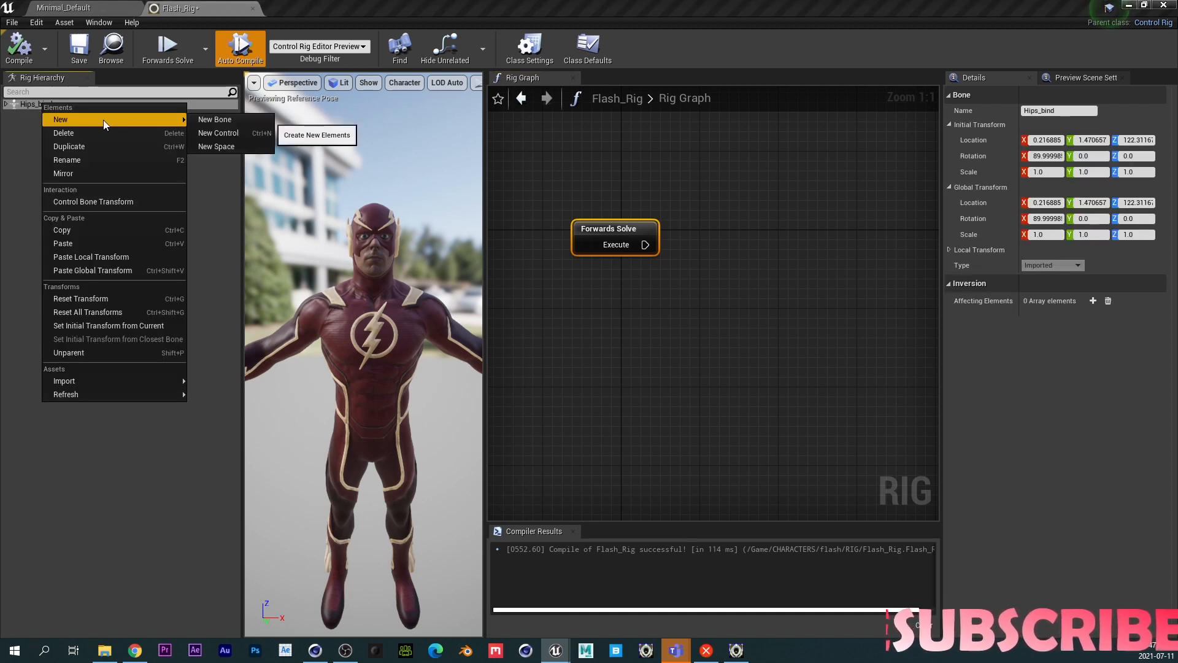
click(220, 149)
- Unparent the new space from the Hips_bind bone so it sits at the hierarchy root
click(5, 105)
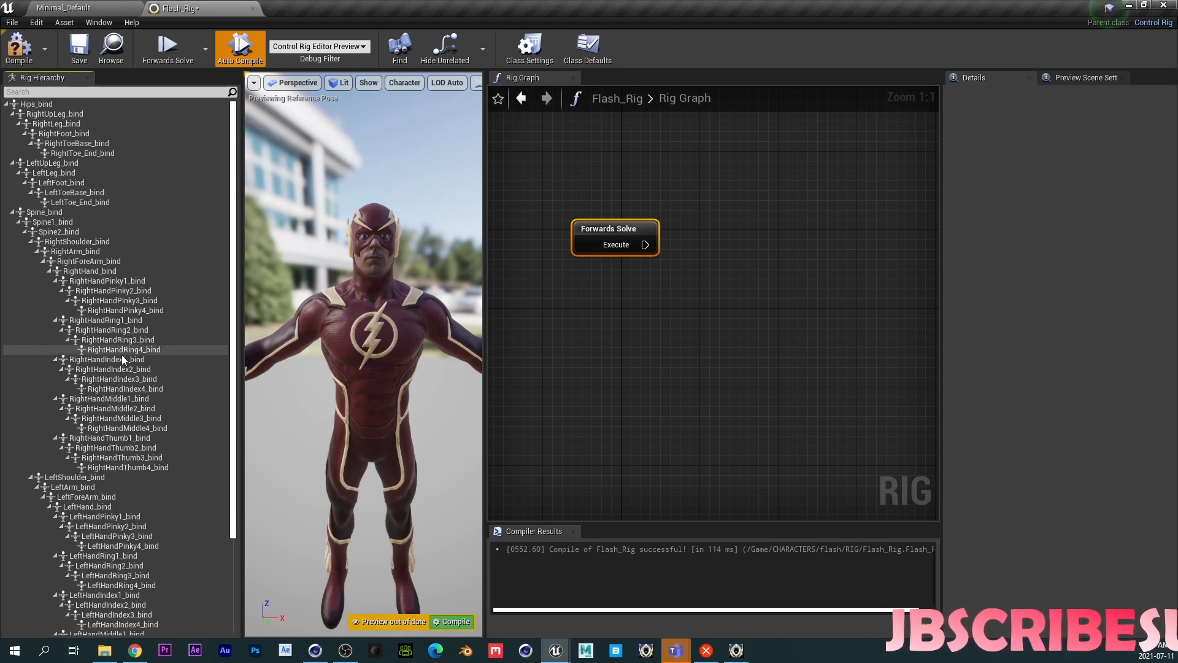
right_drag(123, 362, 121, 184)
right_click(58, 626)
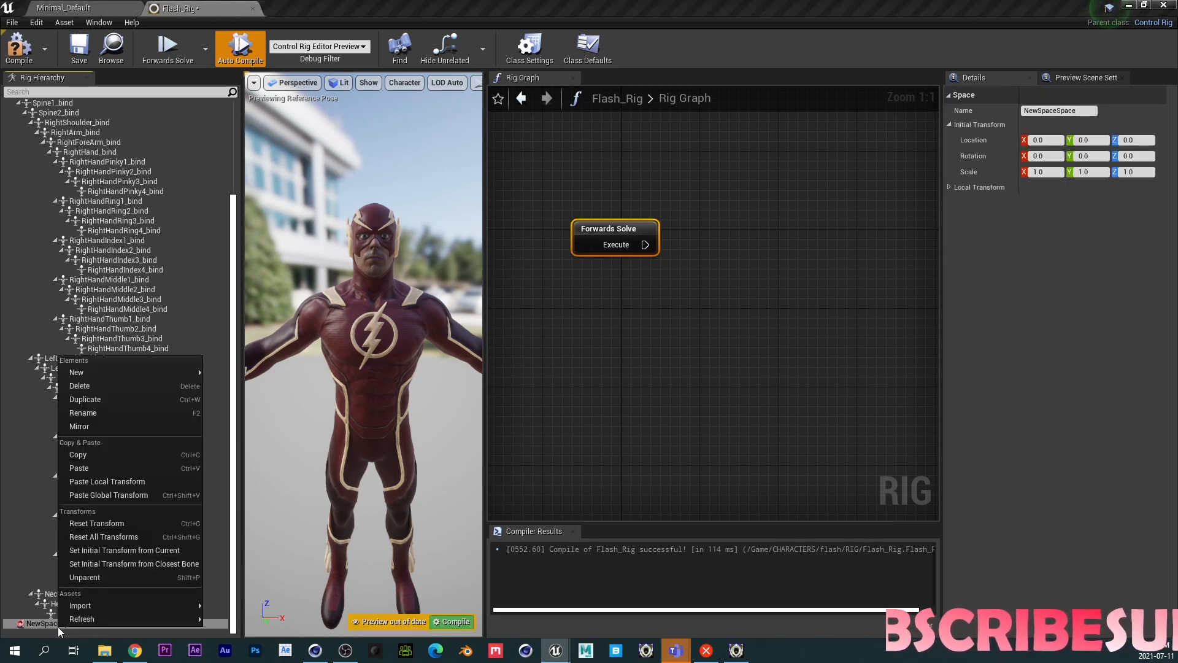
click(99, 577)
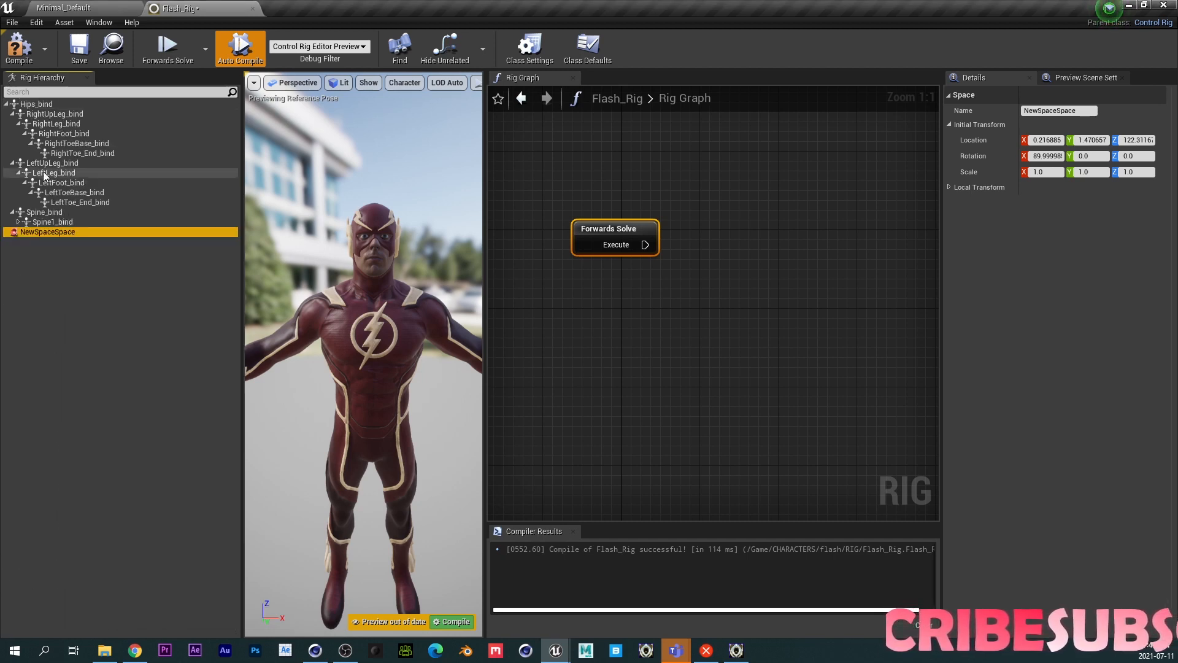
- Rename the new space to Root_Space
double_click(51, 233)
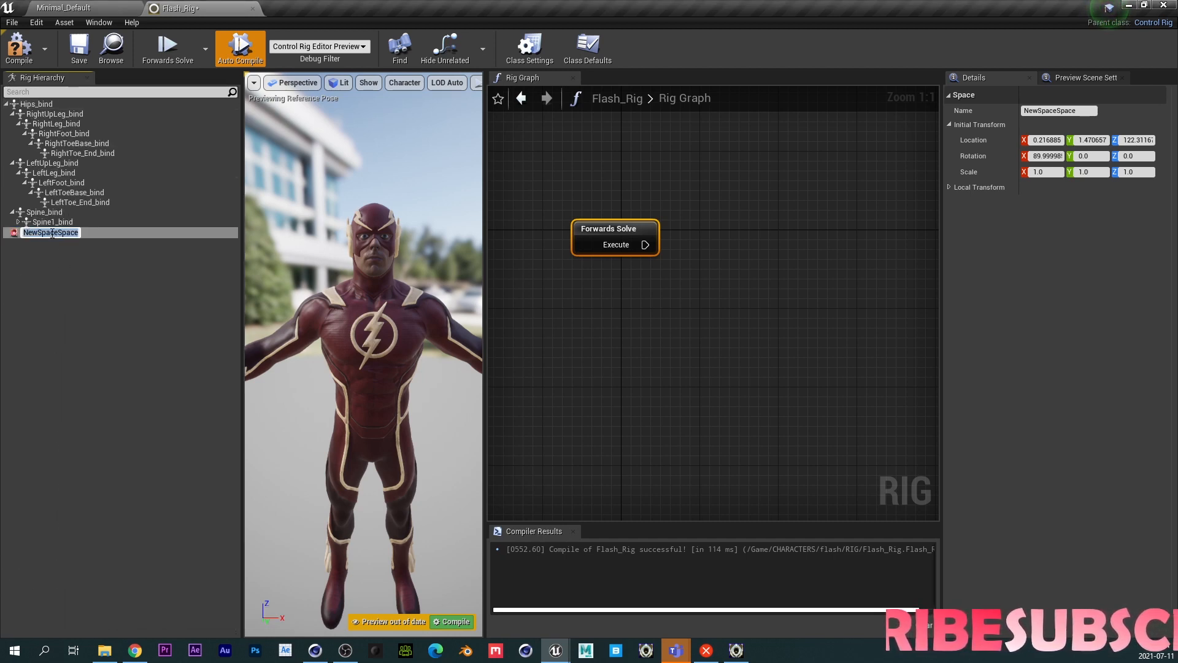
text(Root_)
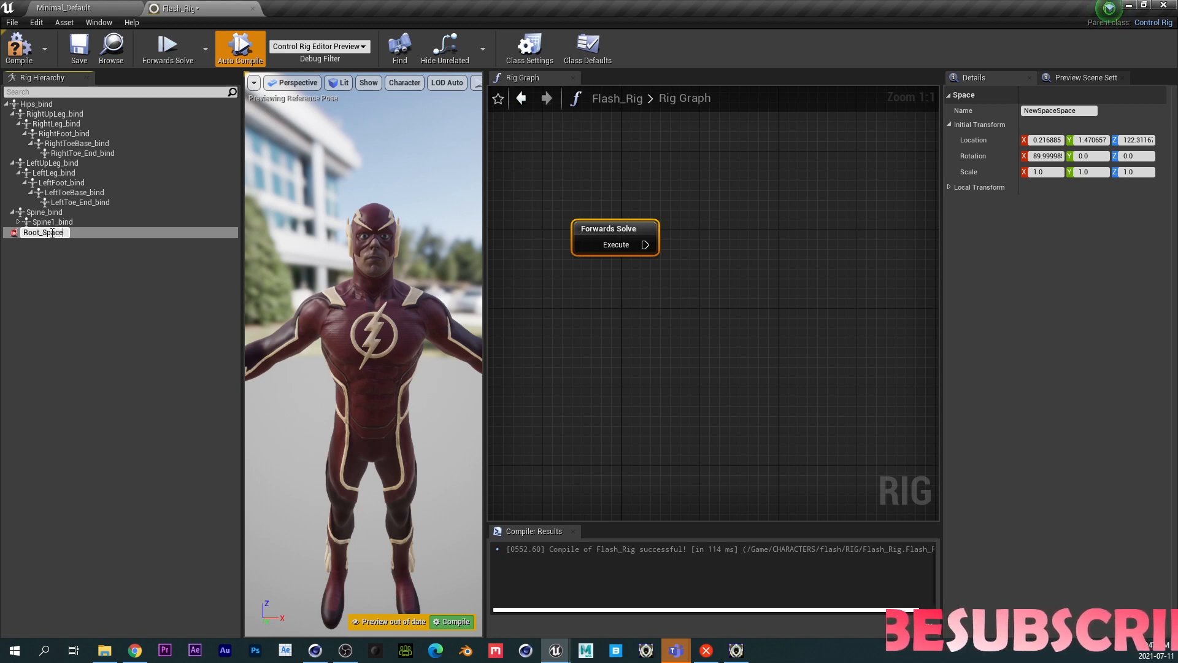
key(Return)
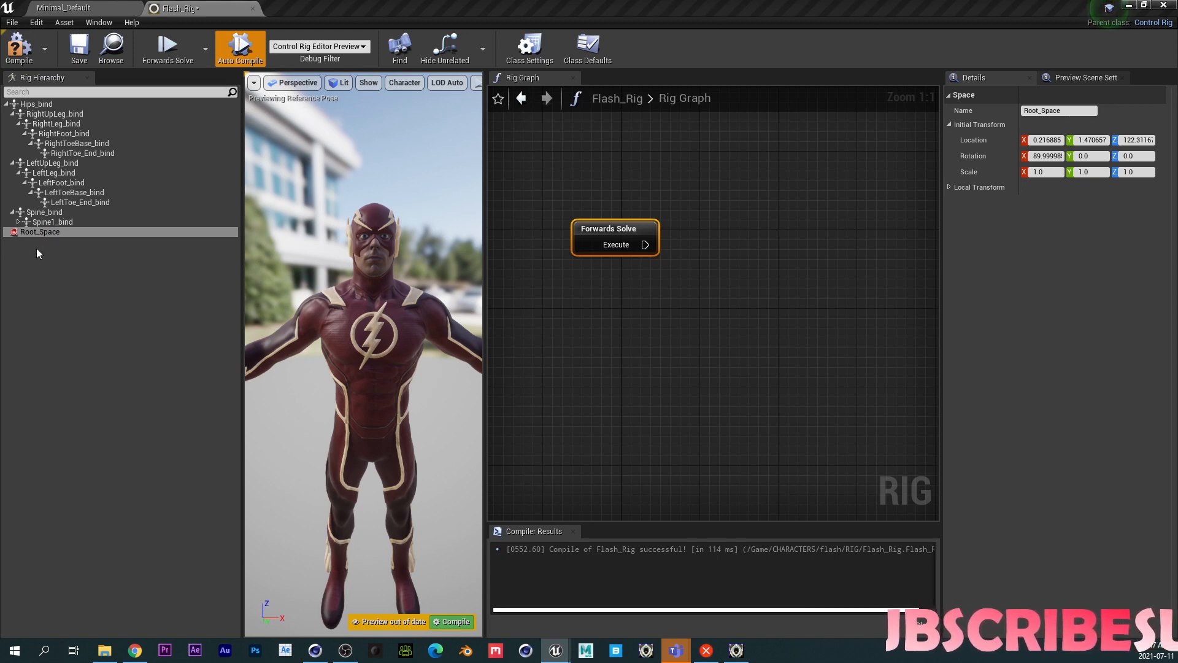
- Add a new control under Root_Space
click(48, 233)
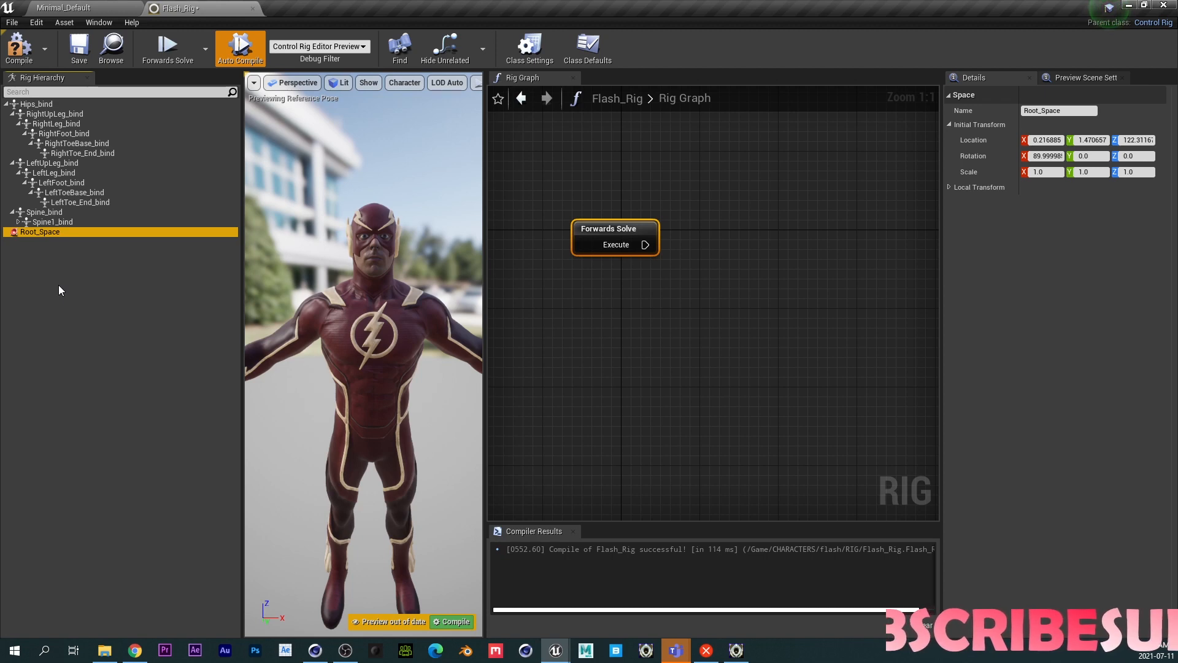
right_click(49, 234)
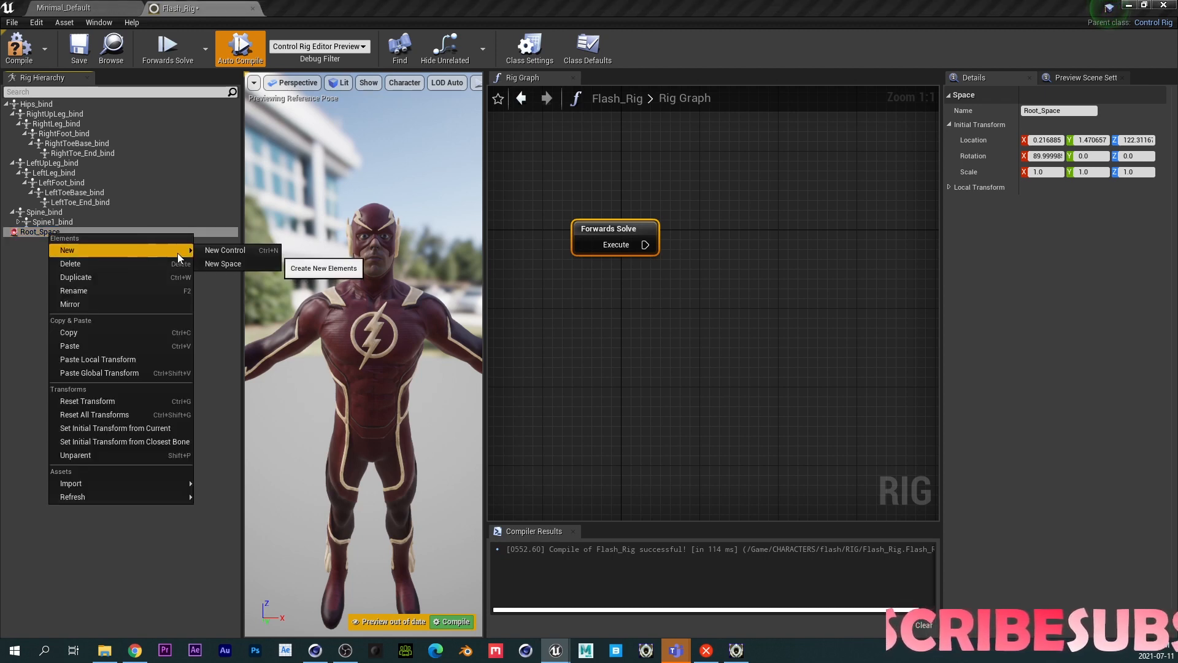
click(211, 252)
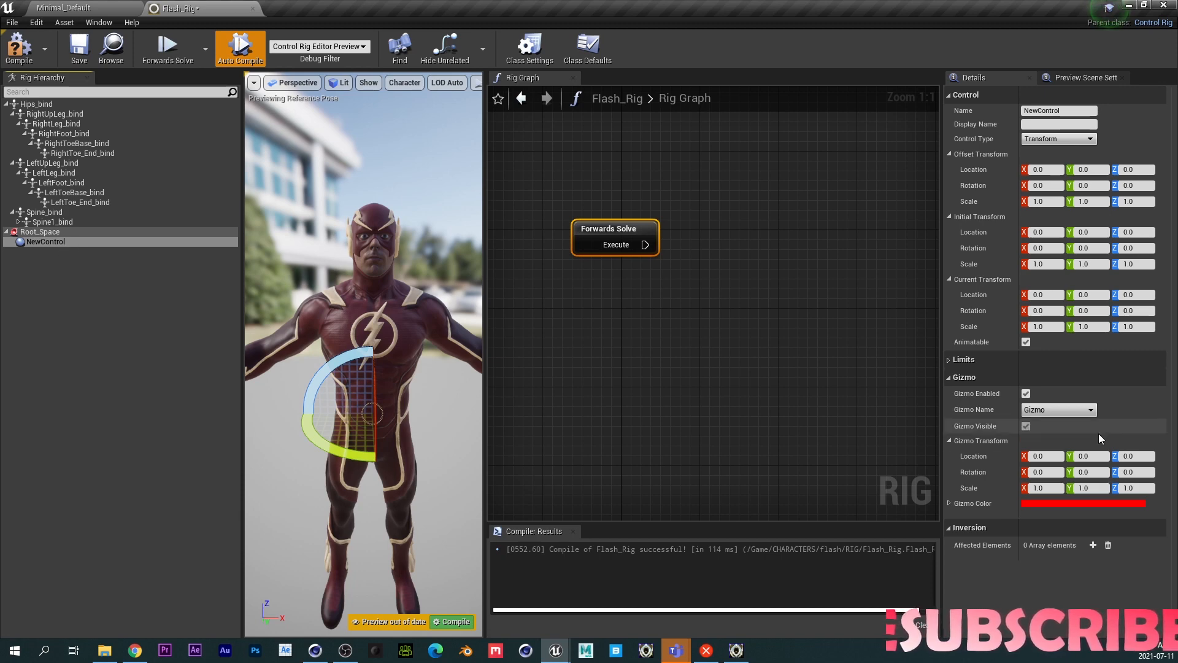
- Set the control's gizmo to Circle_Thick and its gizmo rotation X to 90
click(1053, 407)
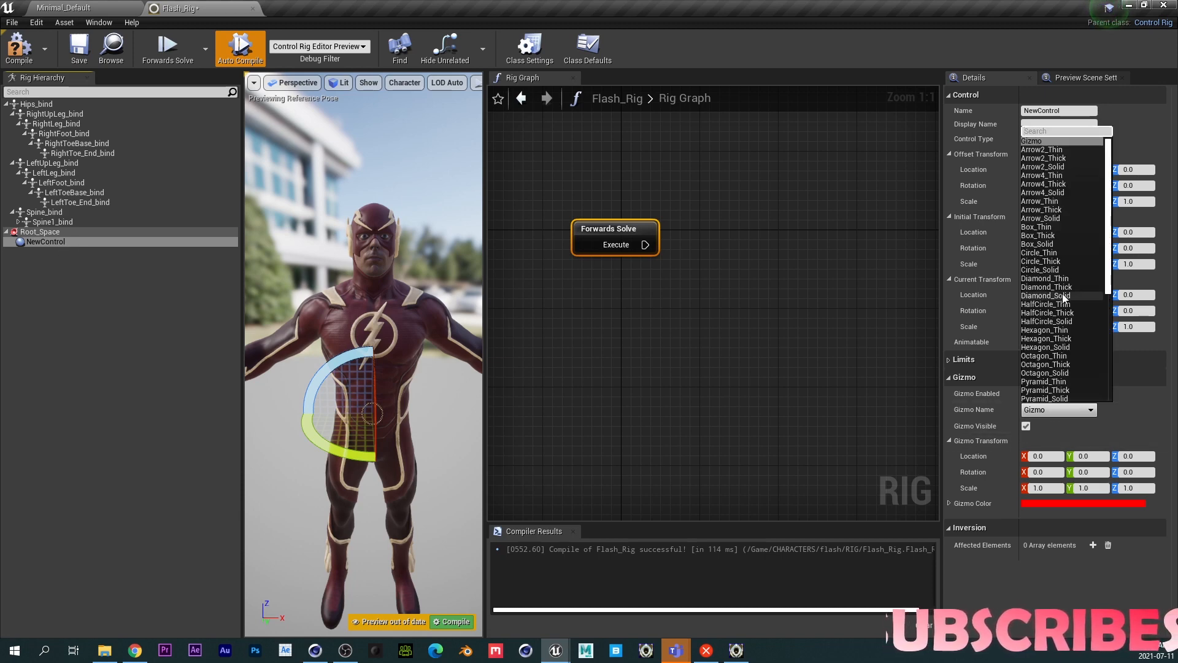
click(1049, 262)
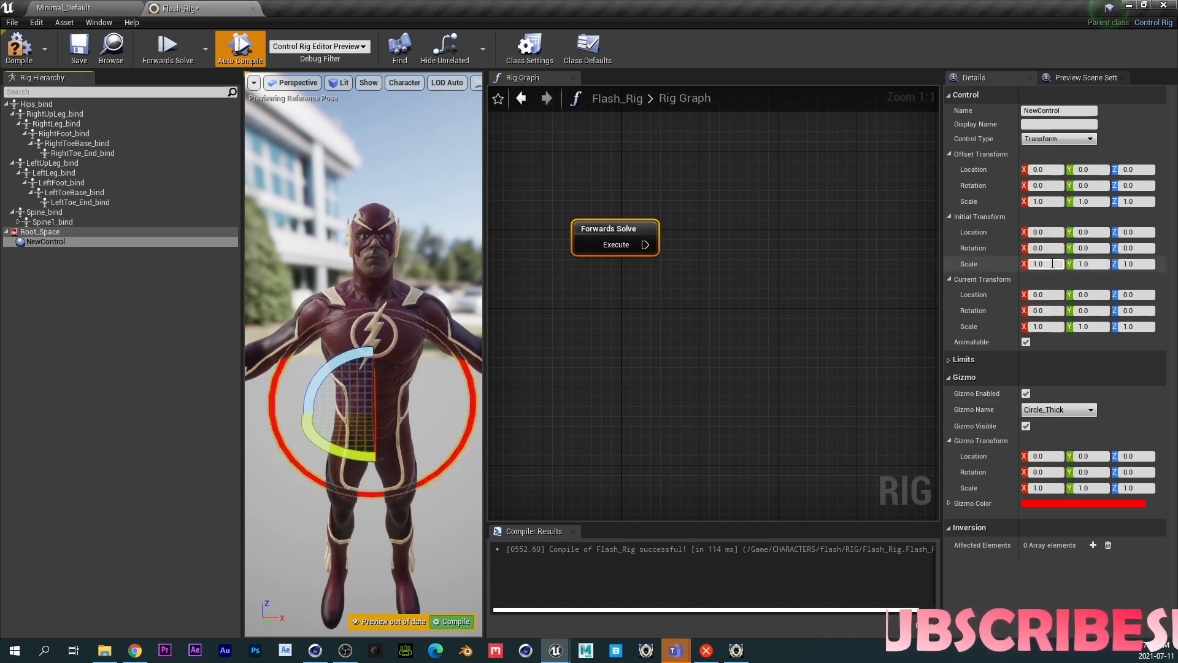
click(1041, 471)
text(90)
key(Return)
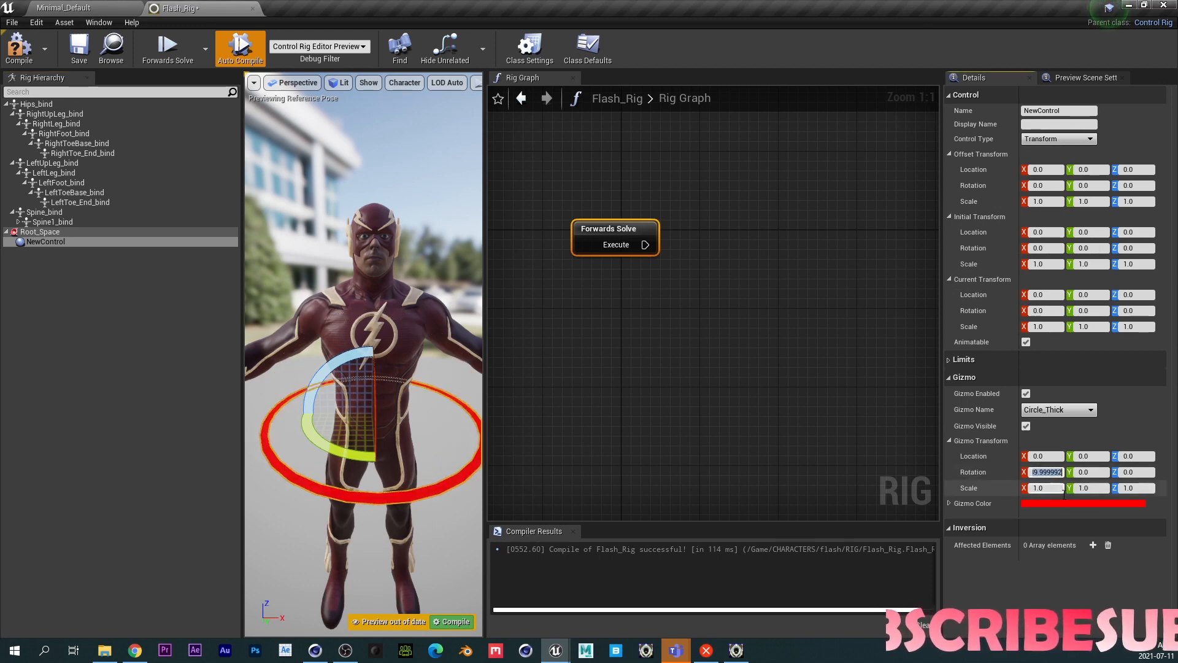
- Set the control's gizmo scale to 0.8 on X, Y and Z
click(1045, 487)
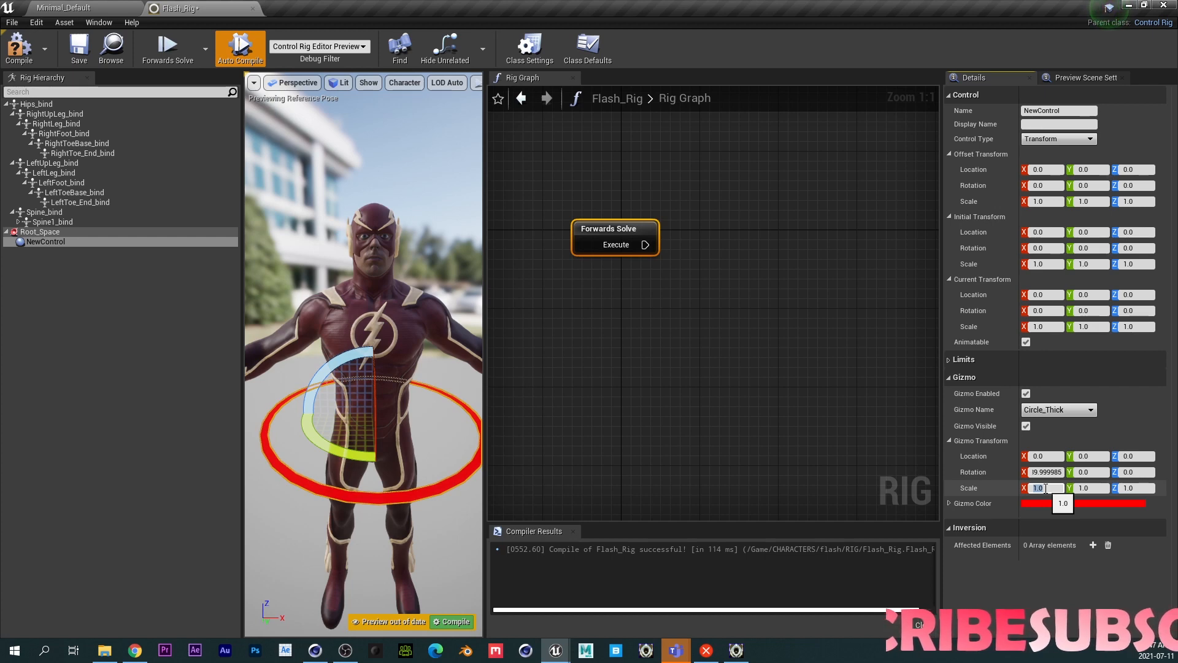
text(0.8)
key(Tab)
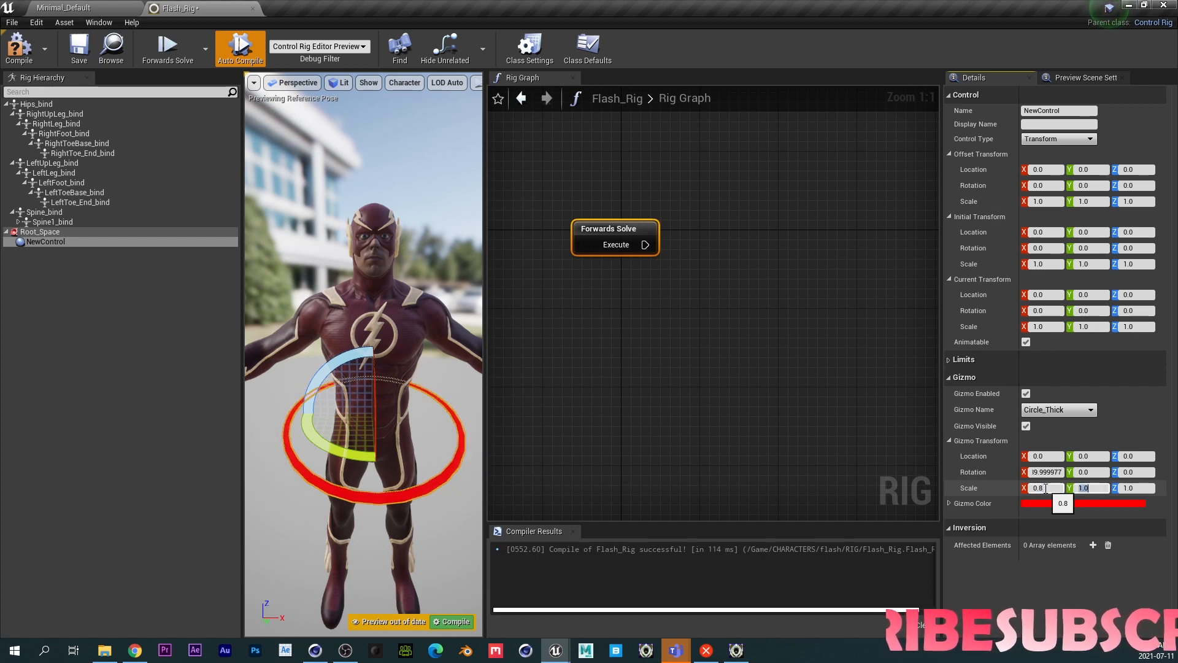
text(0.5)
key(Tab)
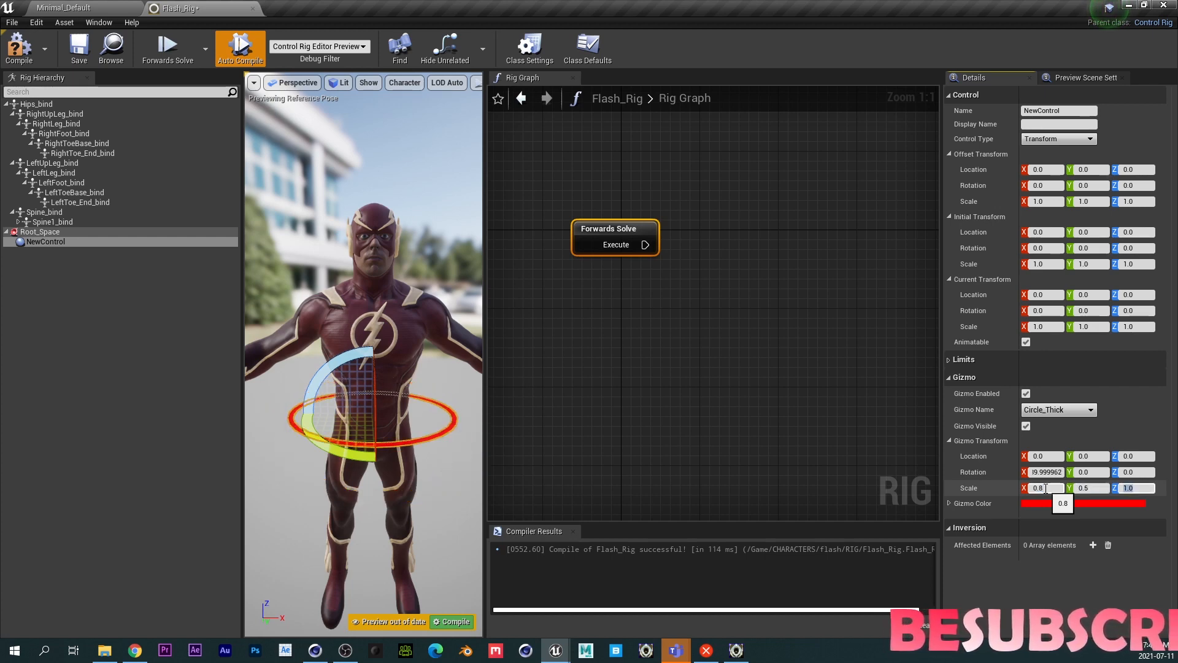
click(1090, 488)
text(0.8)
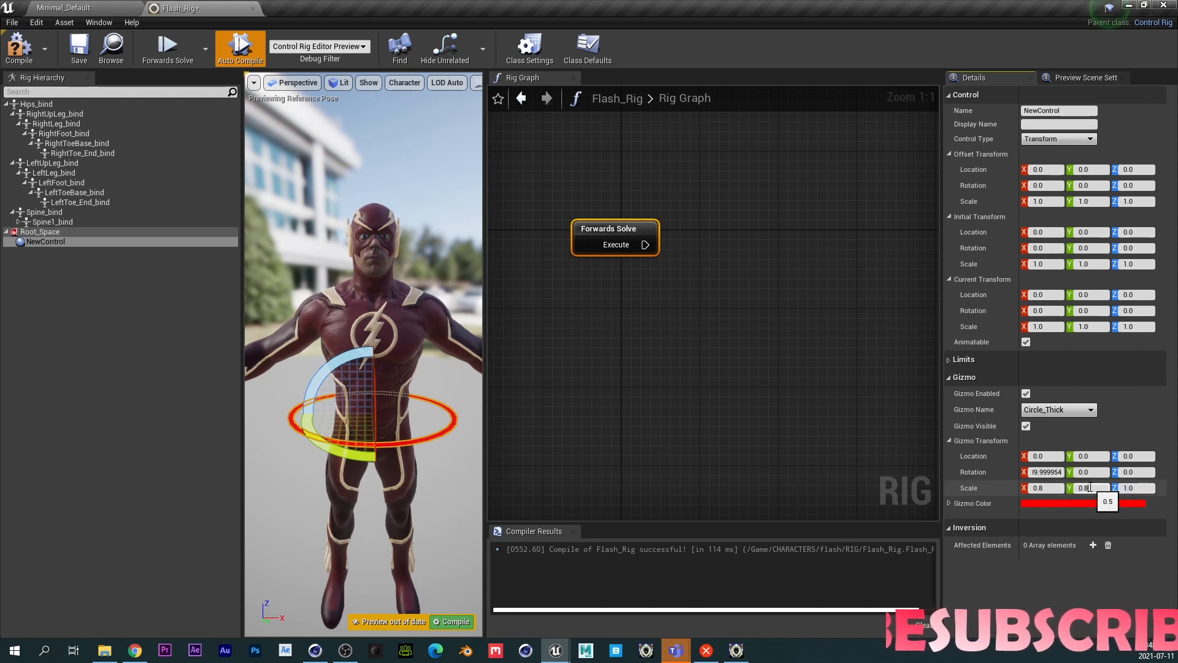
key(Tab)
text(0.8)
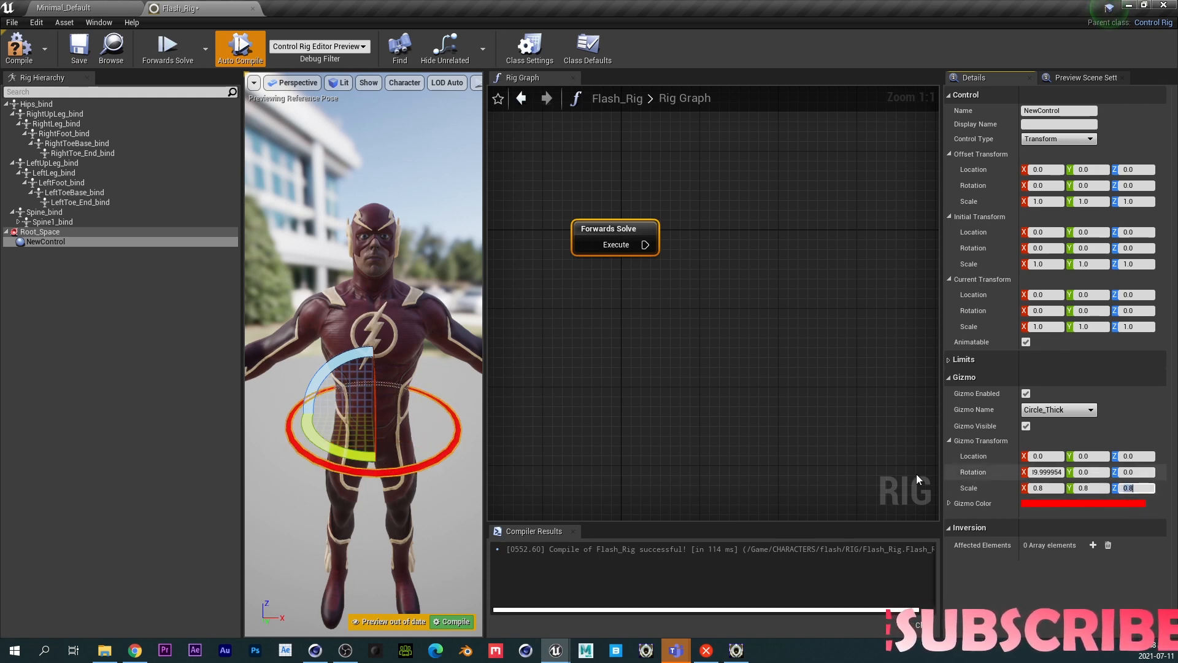
- Duplicate the control seven times and nest the copies into a parent-child chain under Root_Space
click(50, 240)
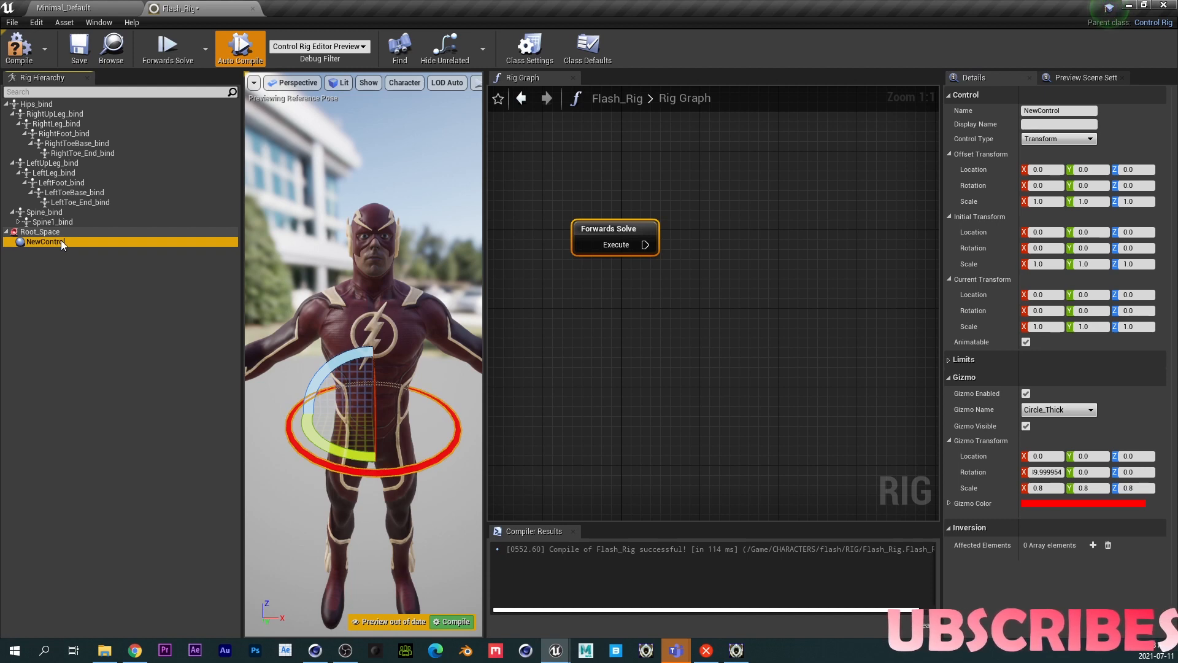
key(ctrl+d)
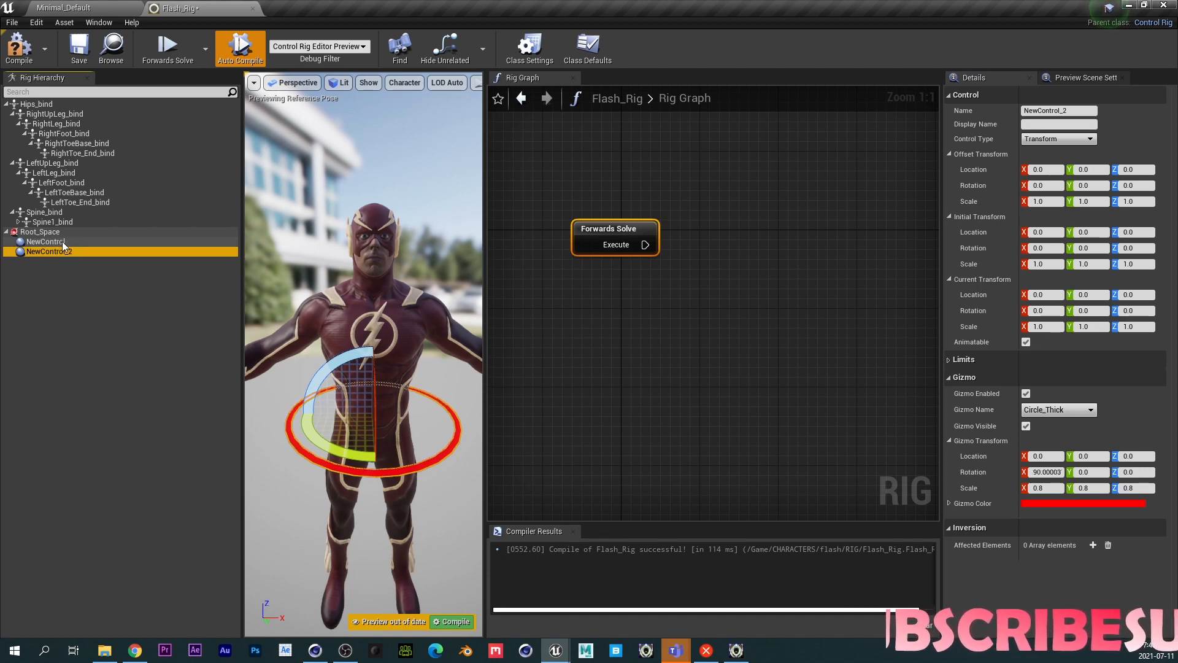
key(ctrl+d)
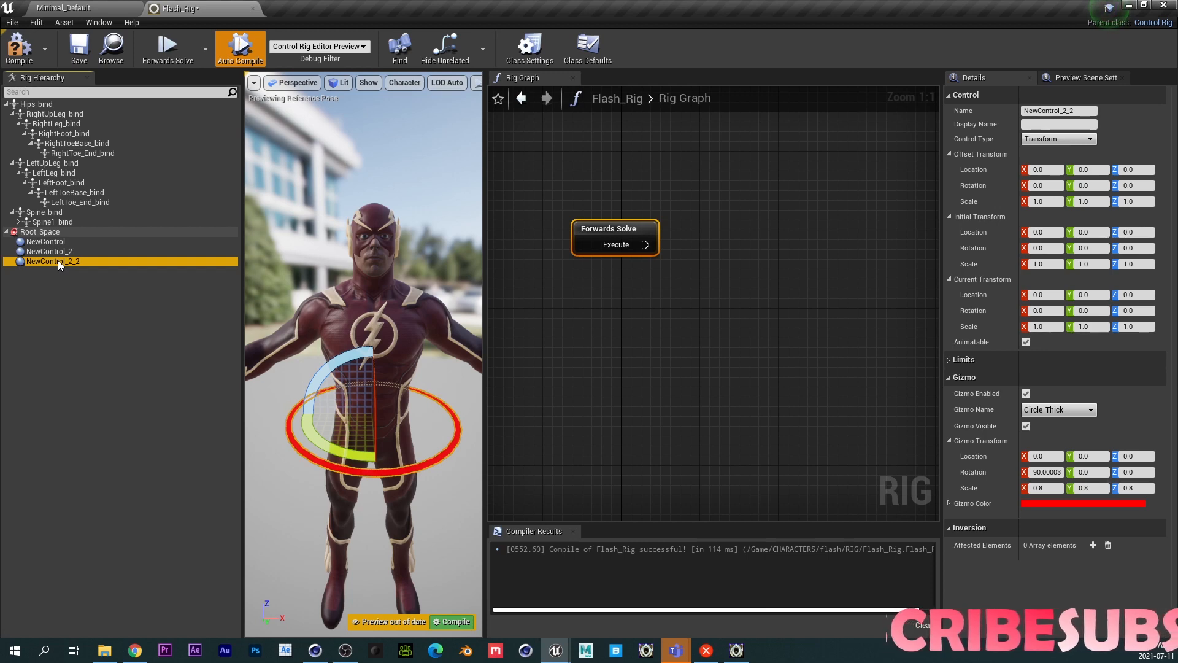
key(ctrl+d)
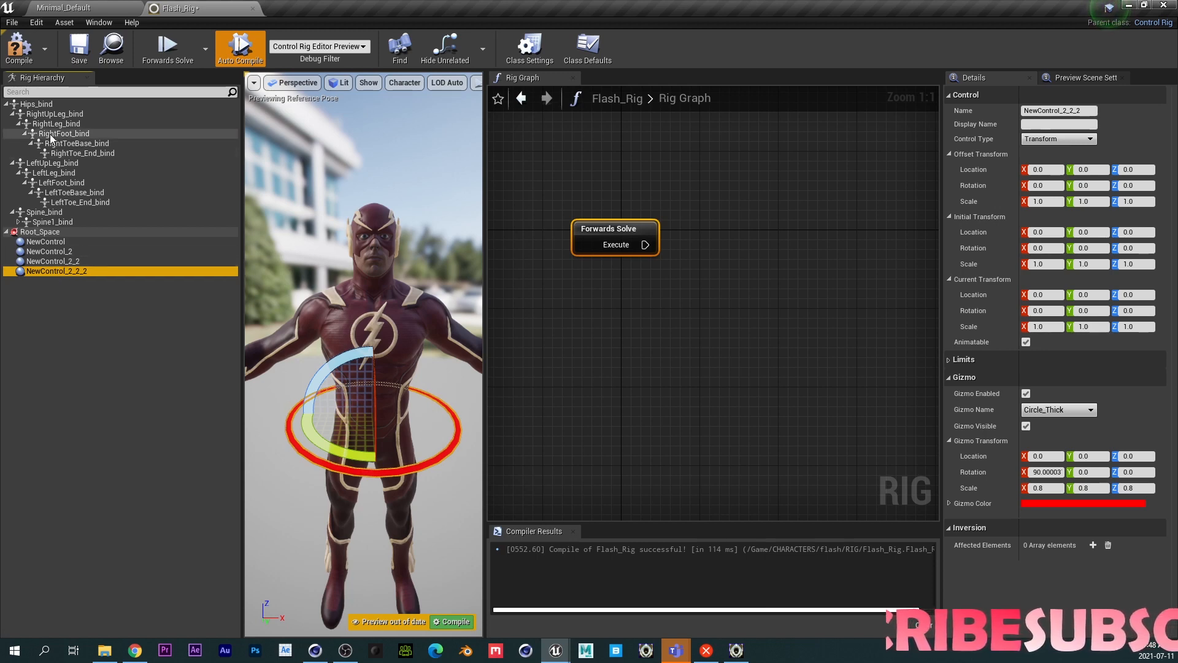
click(19, 222)
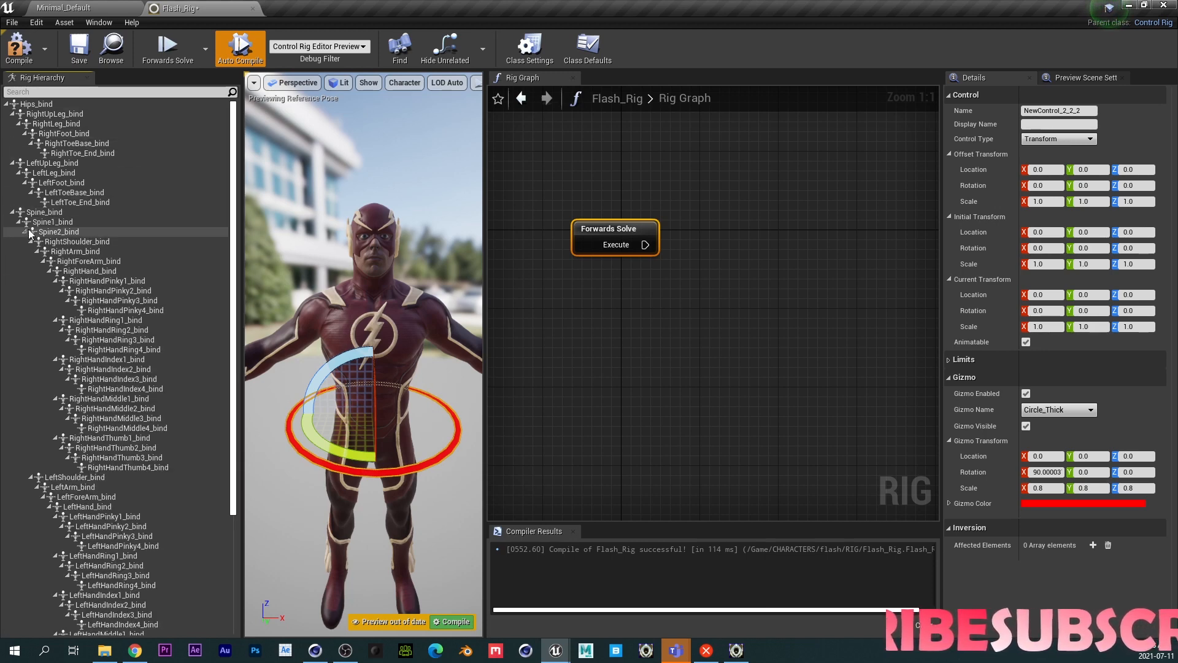
click(30, 241)
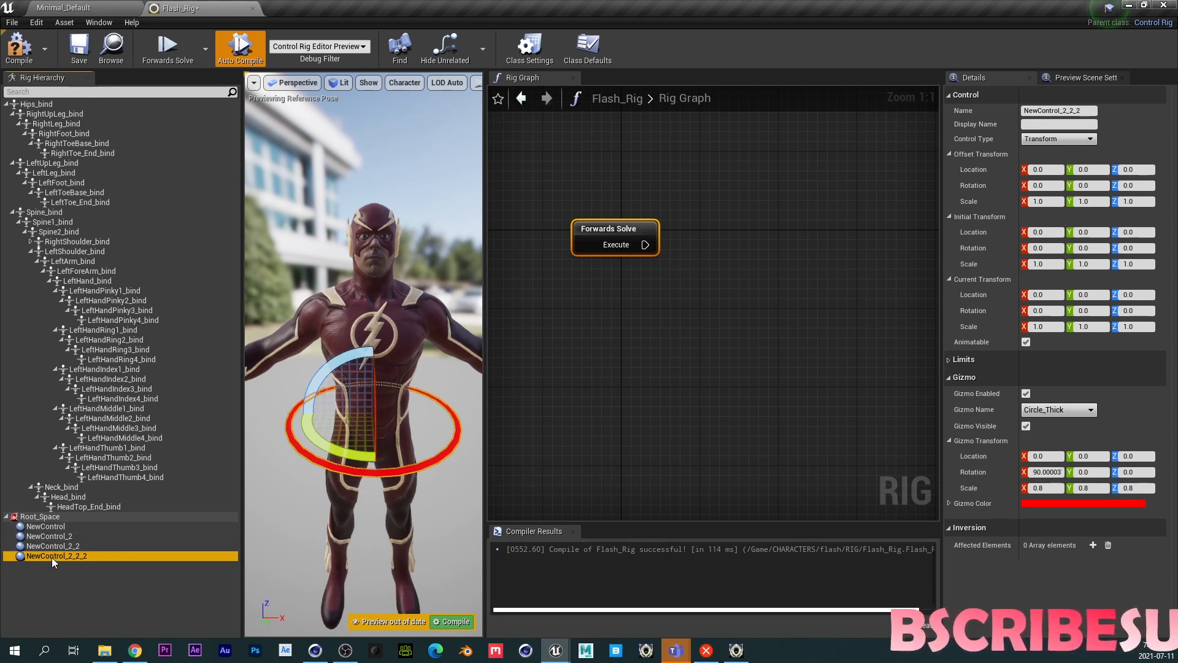
key(ctrl+d)
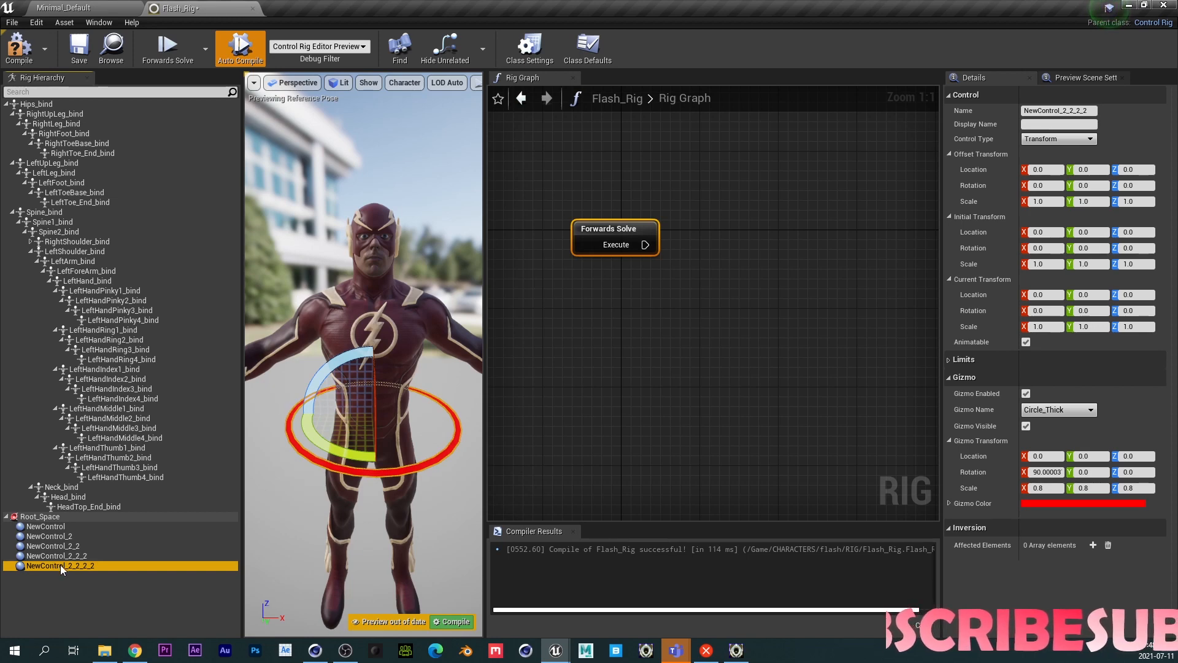
key(ctrl+d)
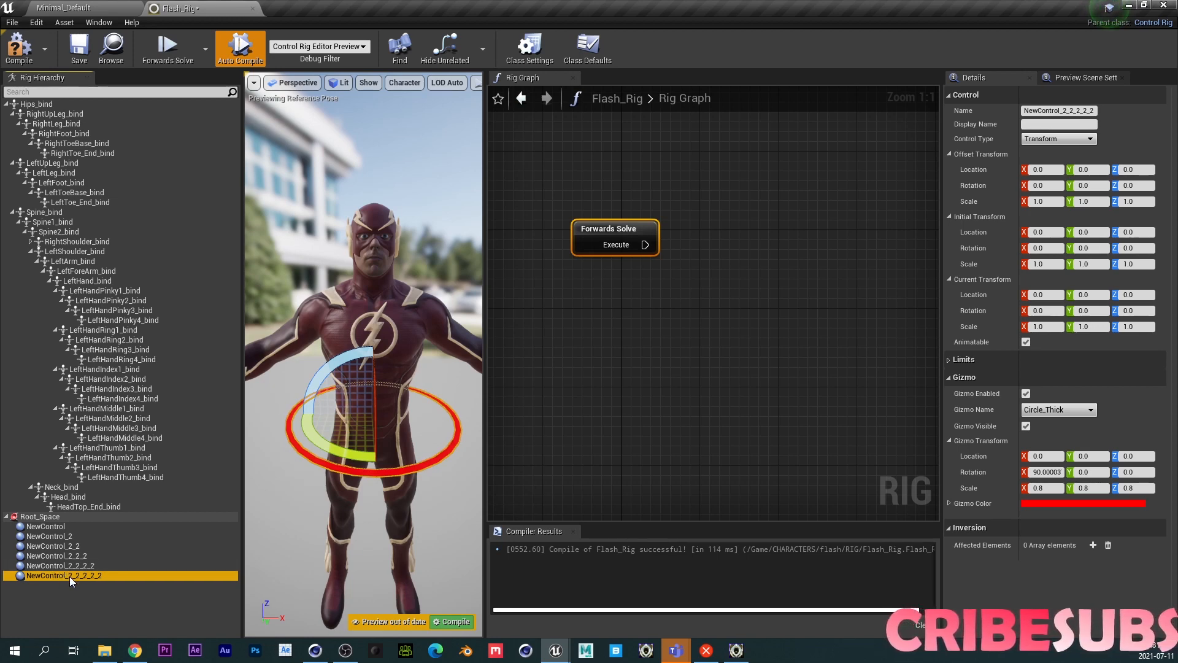
key(ctrl+d)
key(ctrl+d)
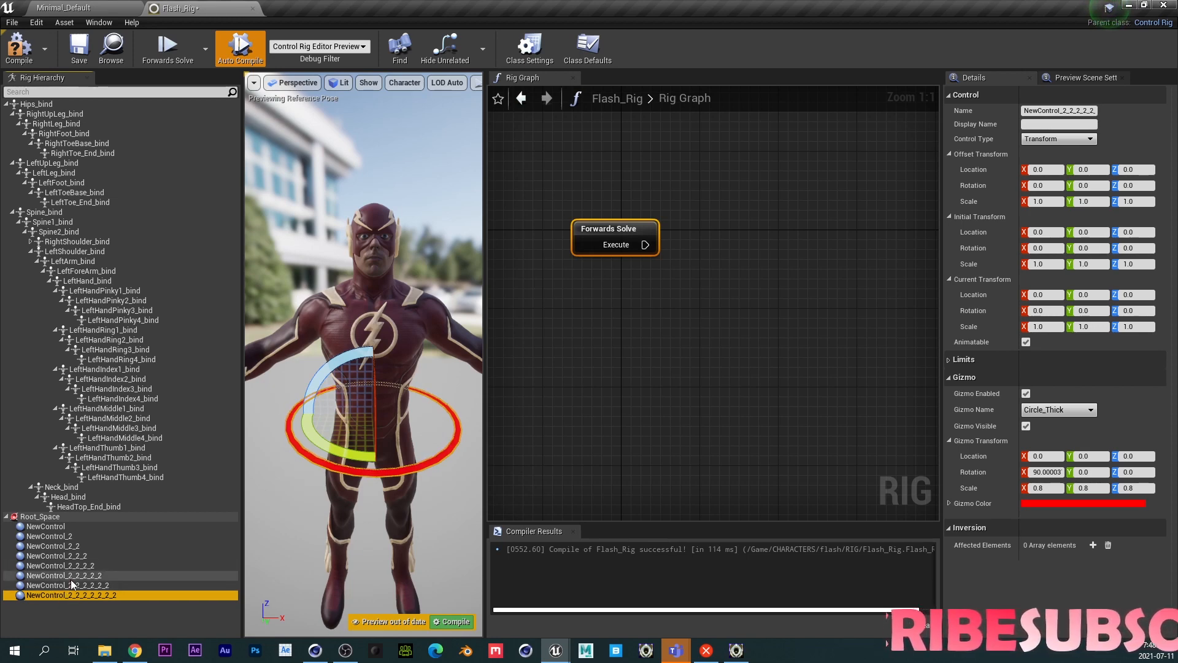
drag(47, 536, 84, 586)
- Rename the top control of the chain to Root_Ctrl
click(53, 526)
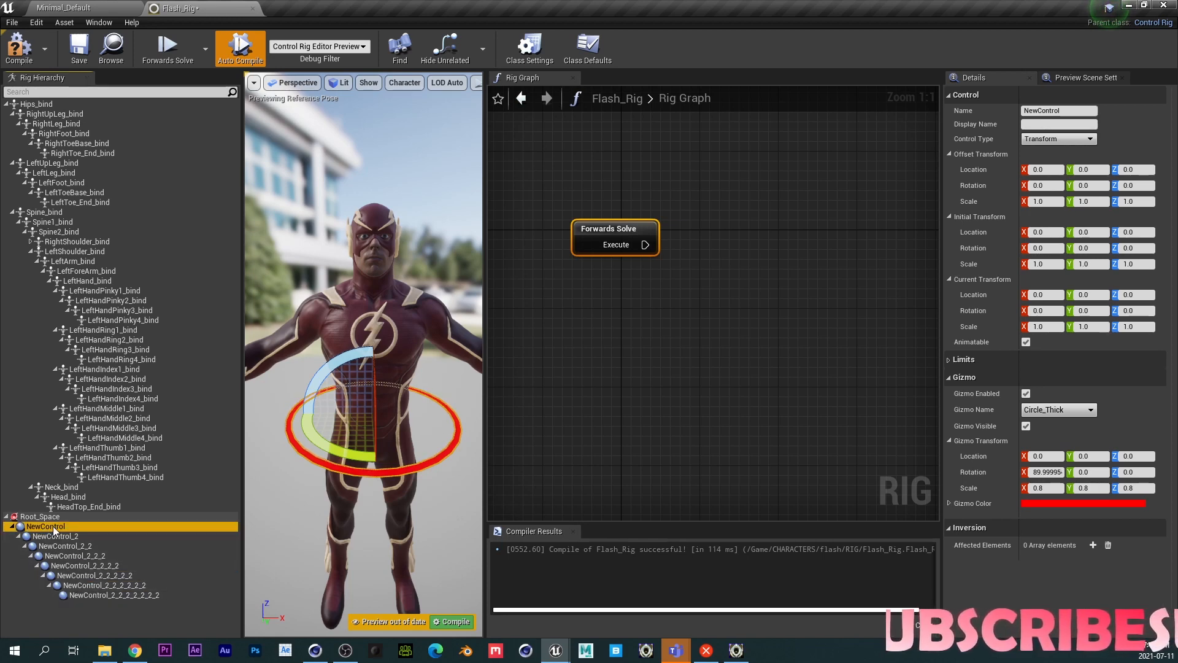
click(53, 526)
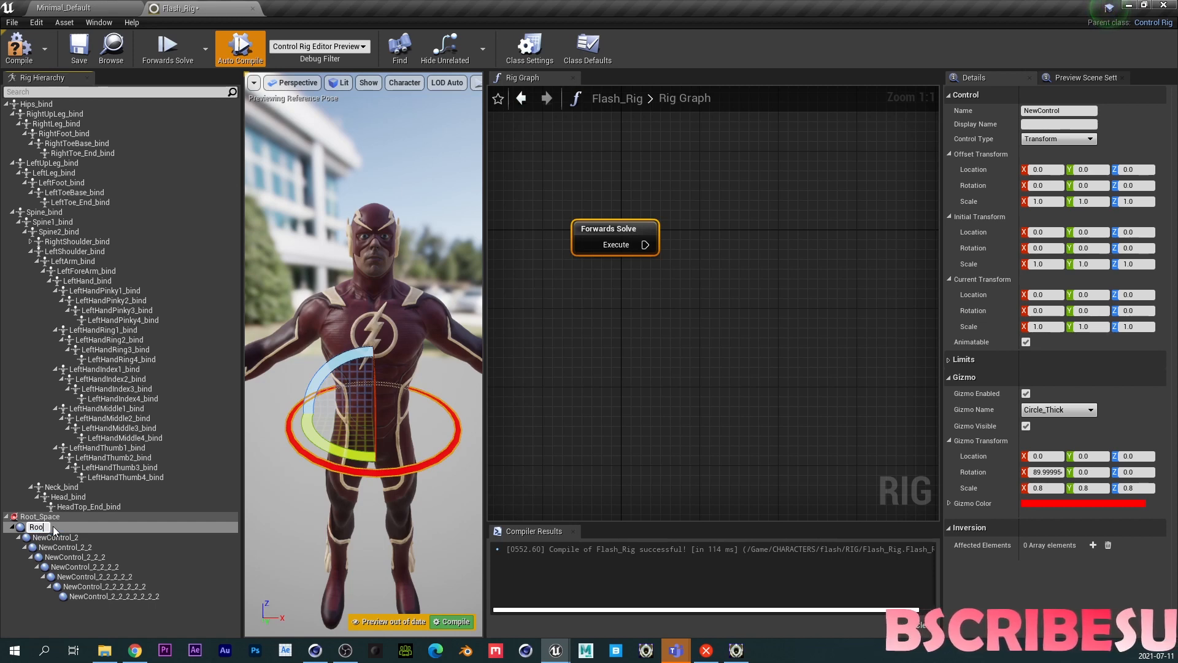
text(Root_Ctrl)
key(Return)
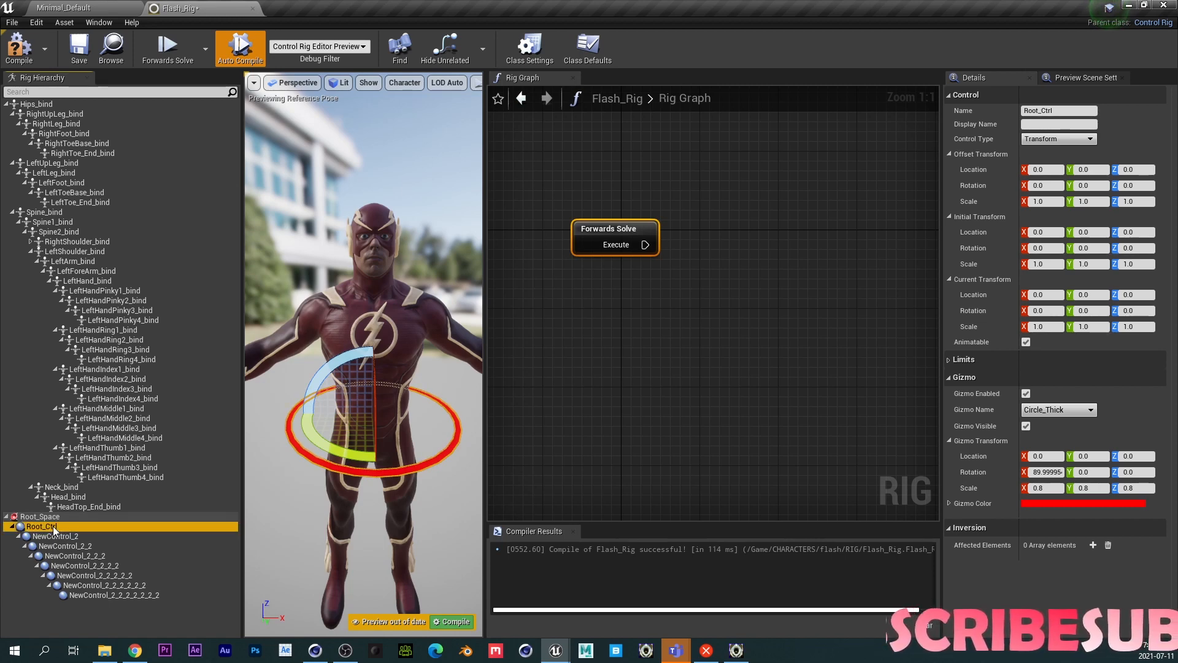
- Rename the second control in the chain to Offset_Ctrl
click(59, 535)
click(65, 535)
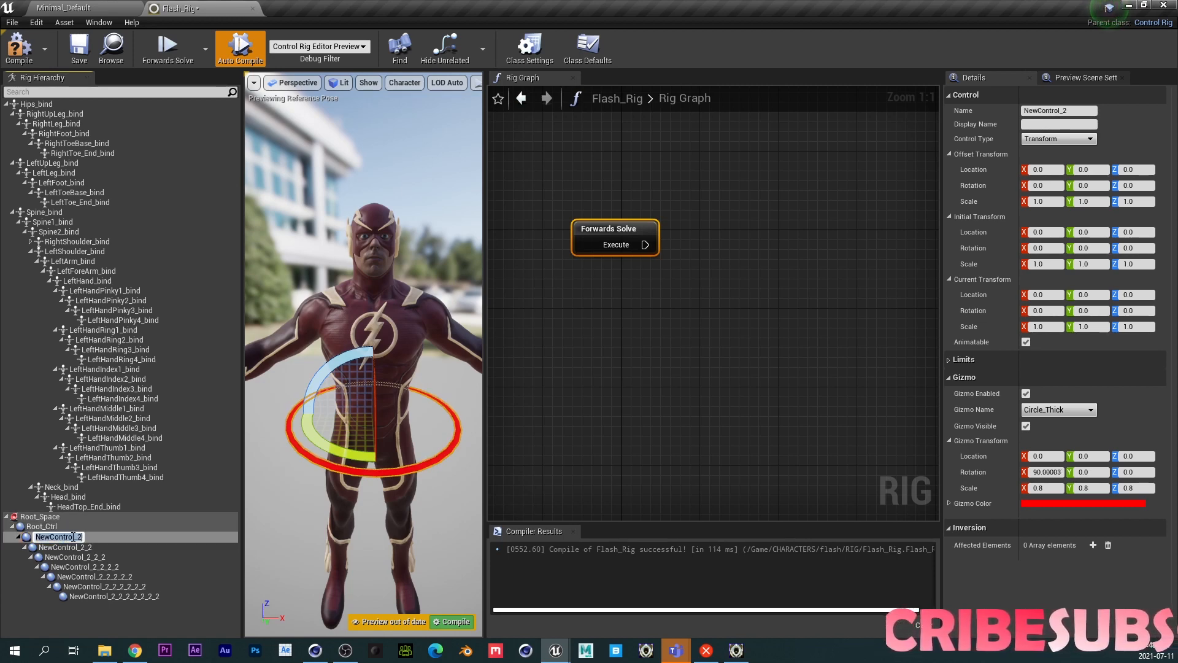
text(Offset)
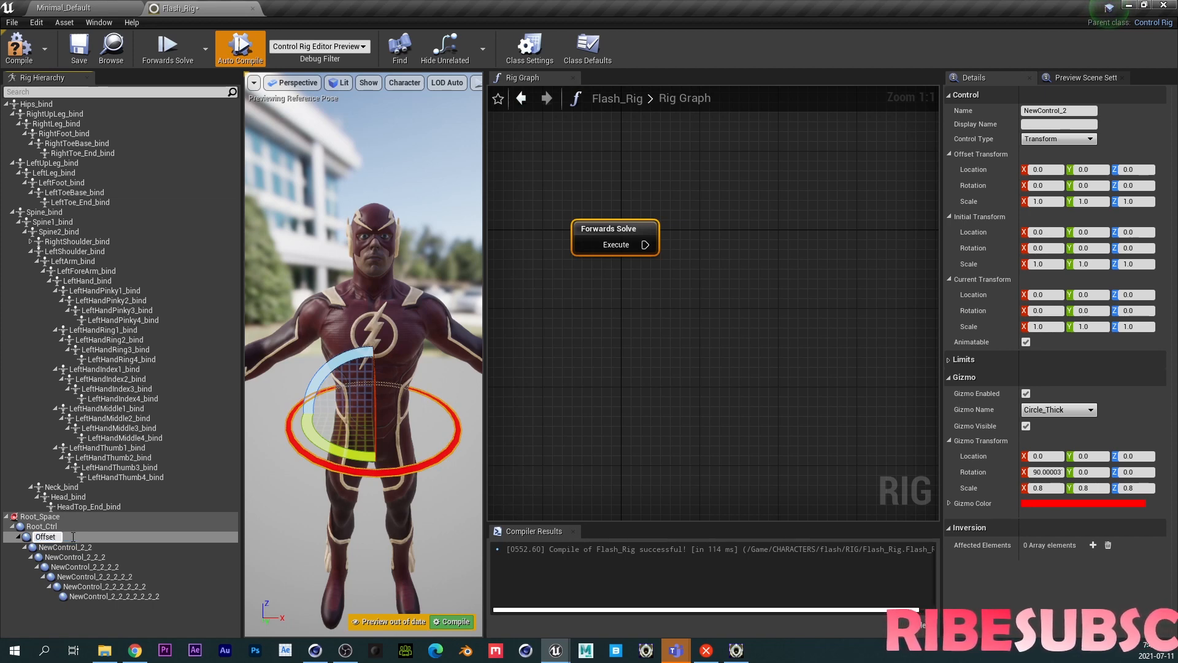
text(_Ctrl)
key(Return)
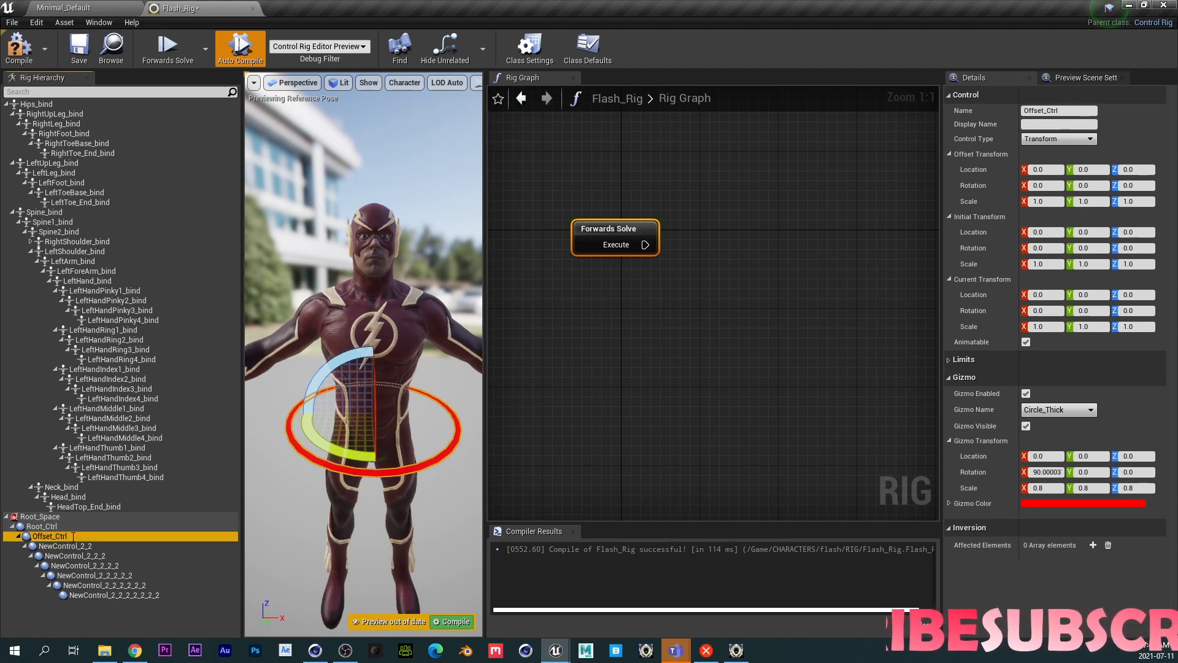
- Rename the third control in the chain to Hips_Ctrl
click(72, 546)
click(79, 546)
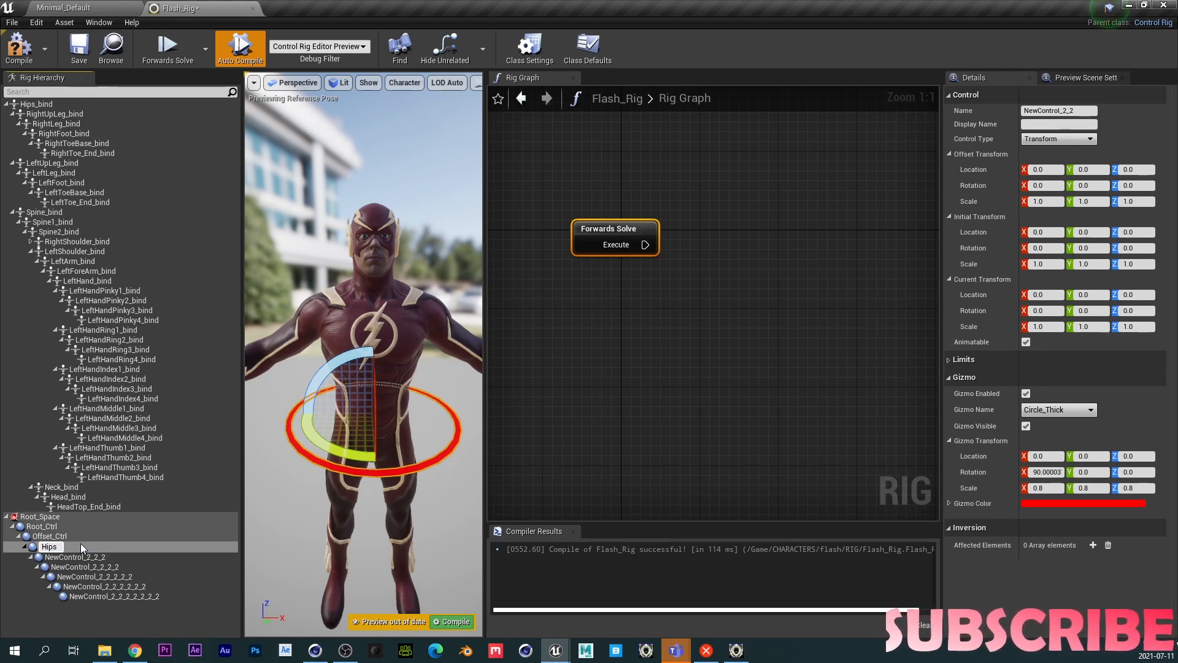
text(Hips_Ctrl)
key(Return)
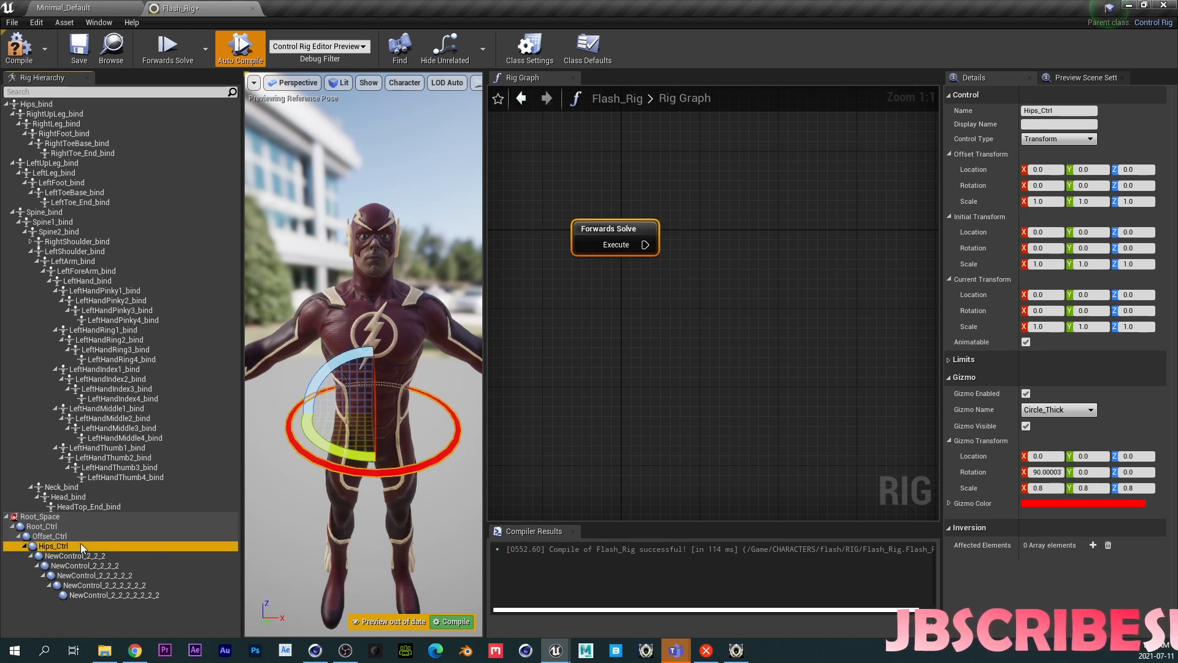
- Rename the fourth control in the chain to Spine_Ctrl
click(83, 554)
click(92, 555)
text(S)
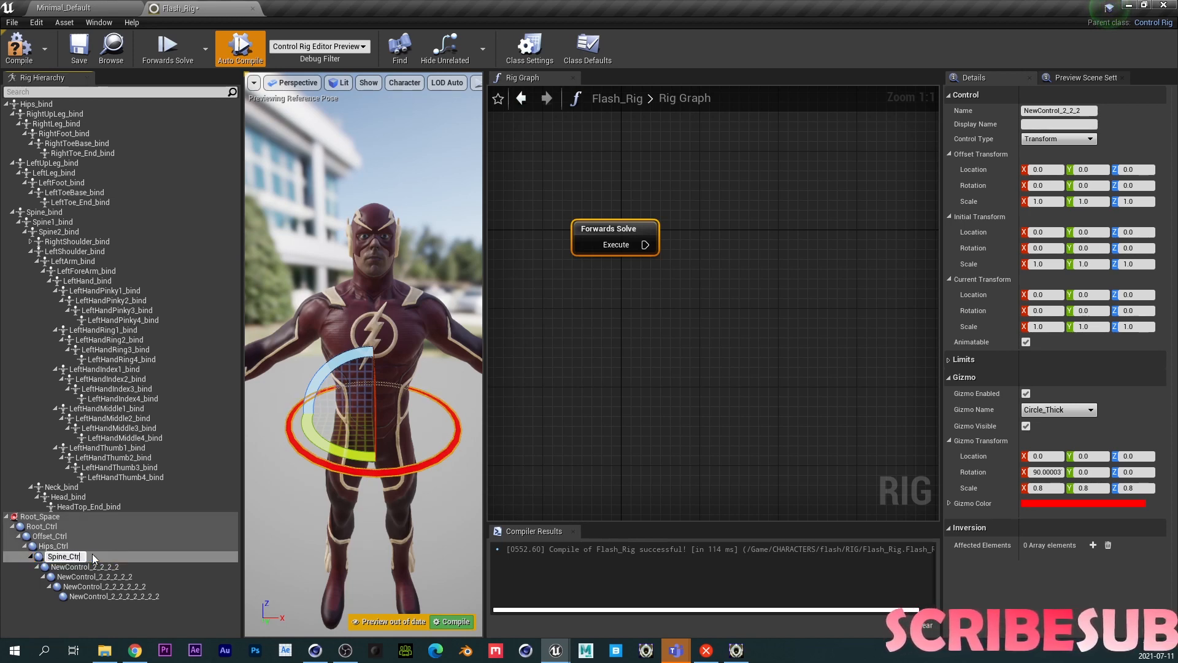
text(pine_Ctrl)
key(Return)
- Rename the fifth control in the chain to Spine1_Ctrl
click(95, 565)
click(97, 565)
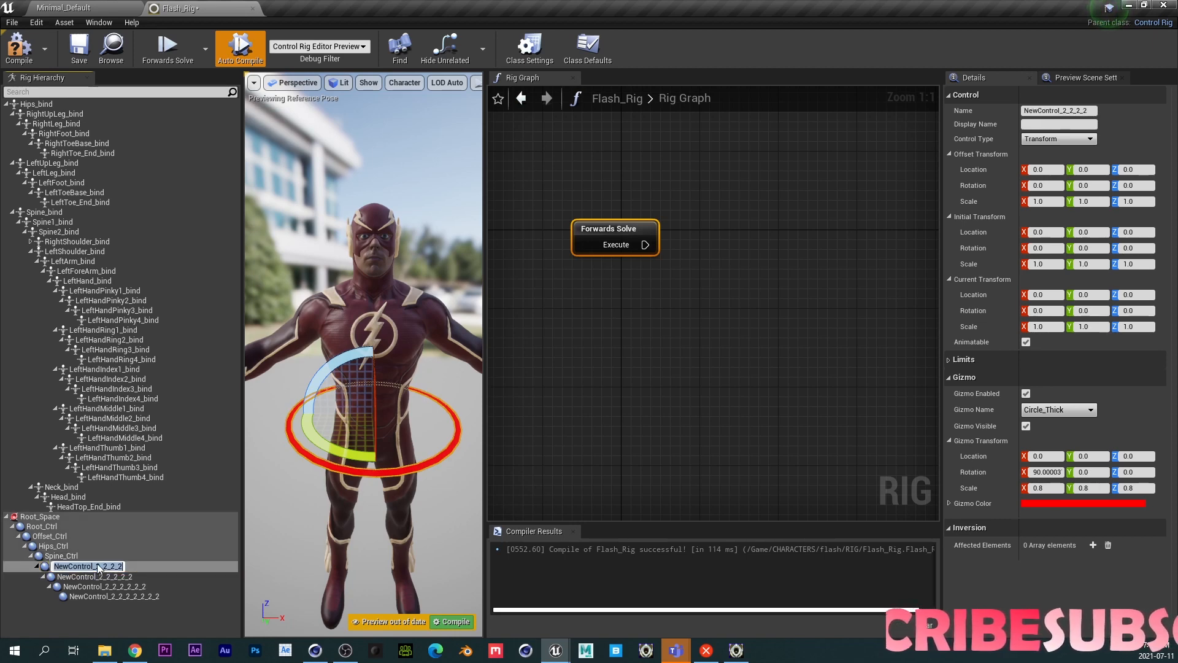
text(Spine1)
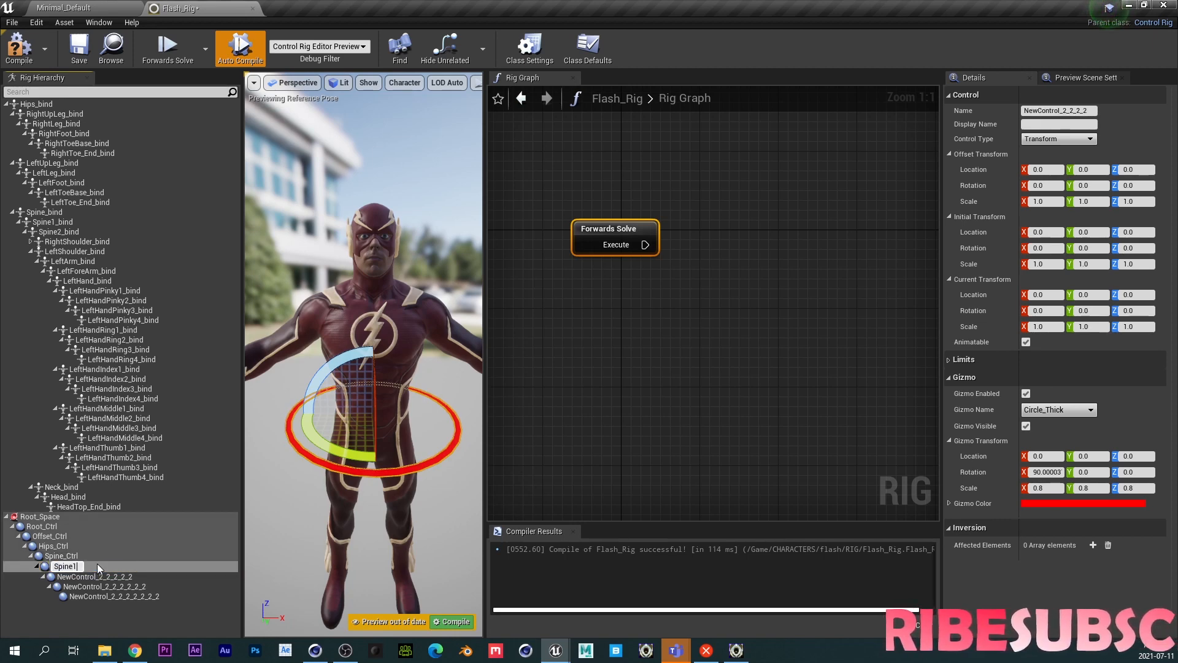
text(_Ctrl)
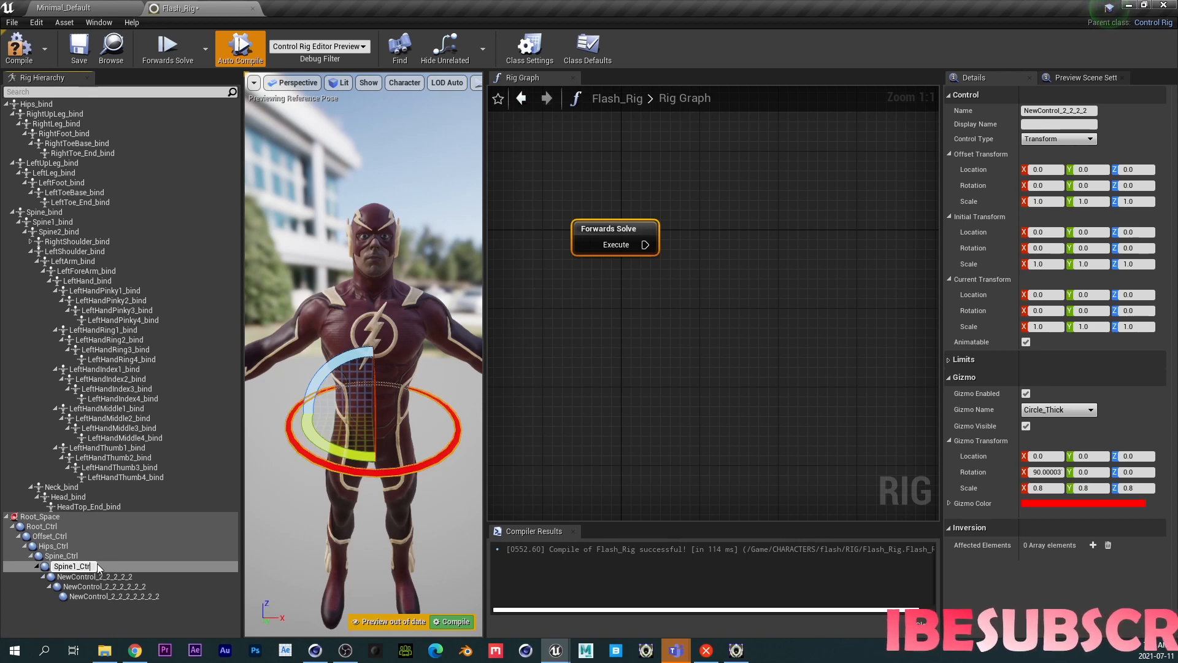
key(Return)
- Rename the sixth control in the chain to Spine2_Ctrl
click(102, 574)
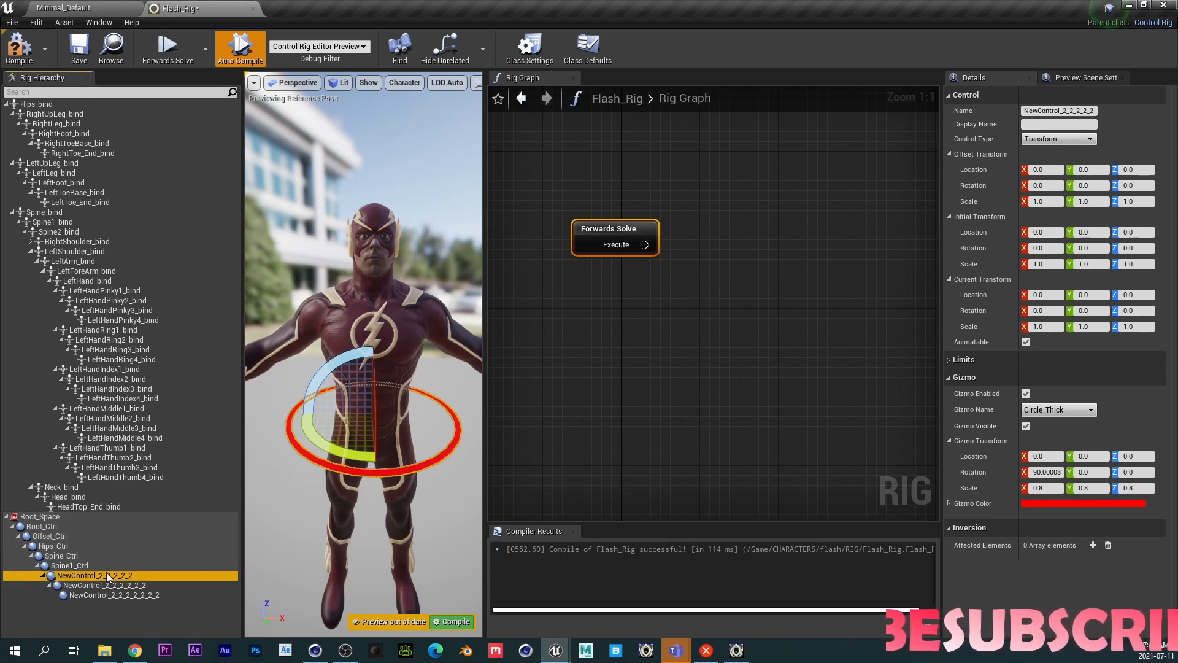
click(106, 575)
text(Spine)
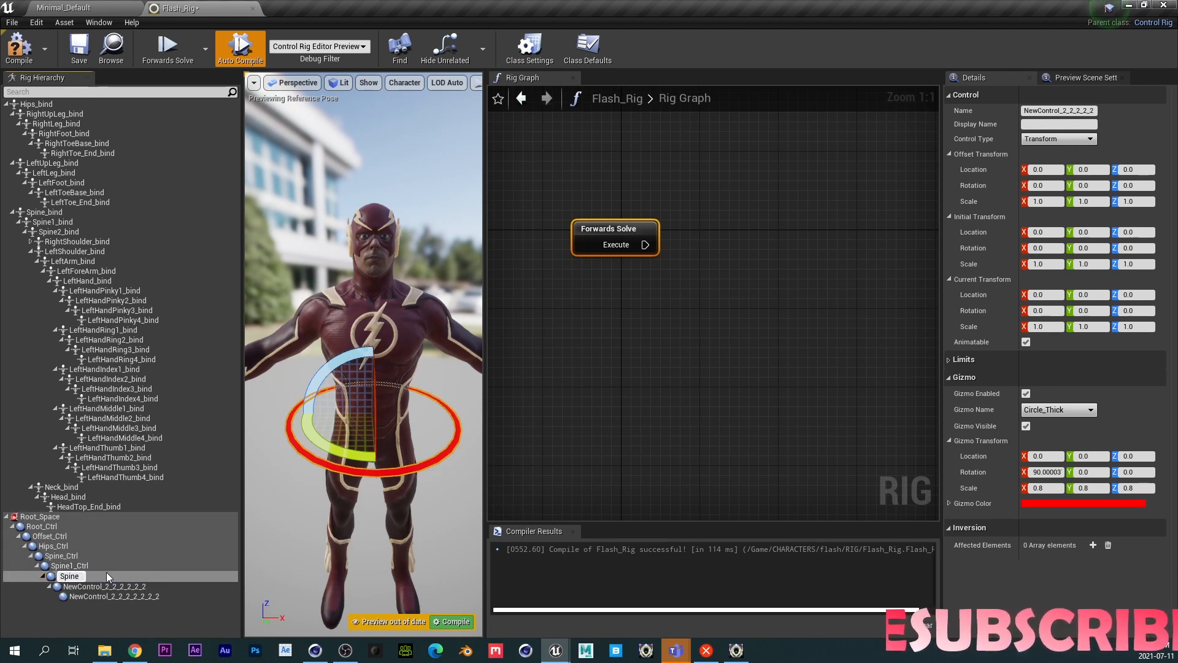
text(2_Ctrl)
key(Return)
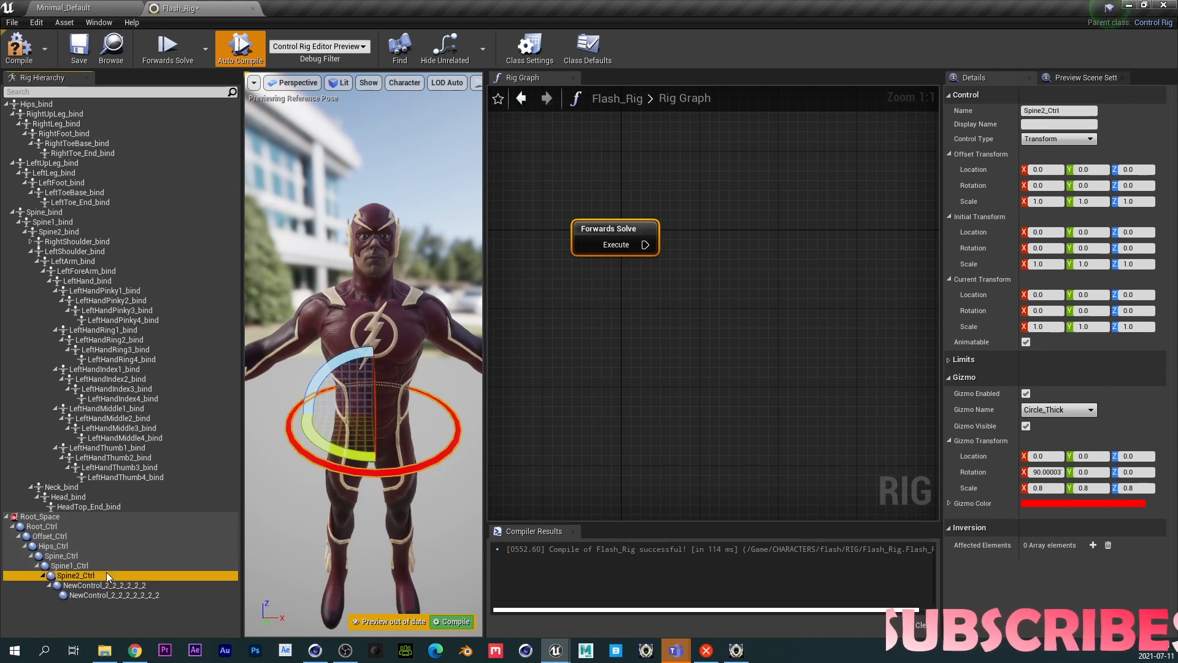
- Rename the seventh control in the chain to Neck_Ctrl
click(102, 586)
click(107, 587)
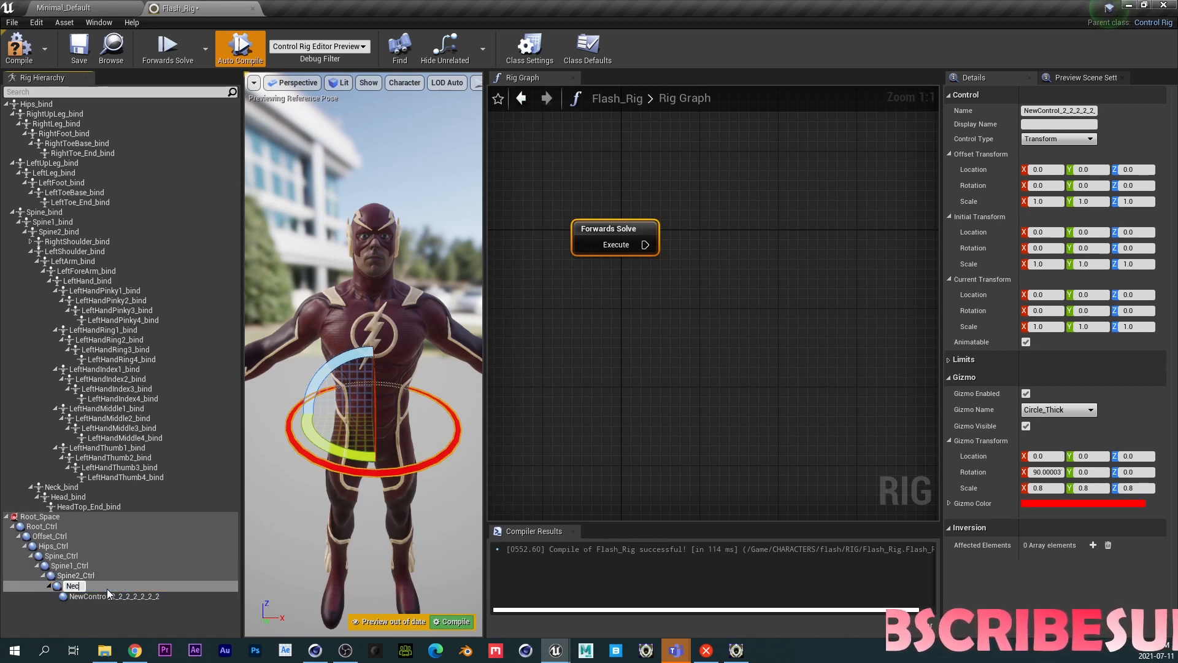
text(Neck_Ctrl)
key(Return)
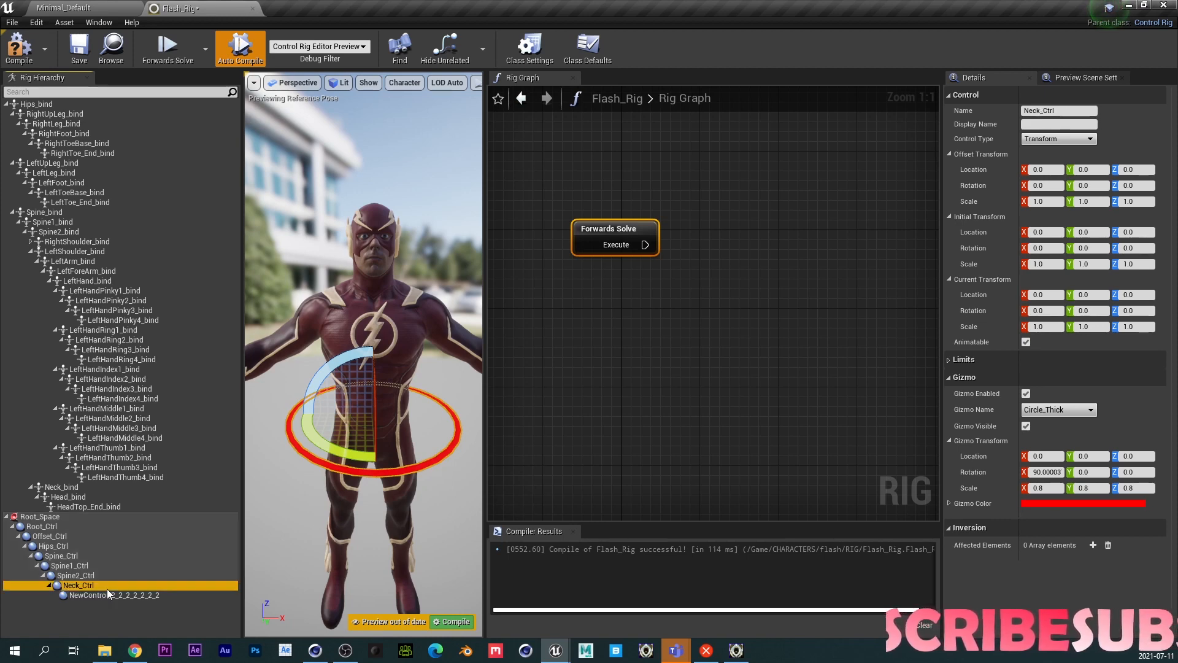
- Rename the last control in the chain to Head_Ctrl
click(111, 591)
click(129, 594)
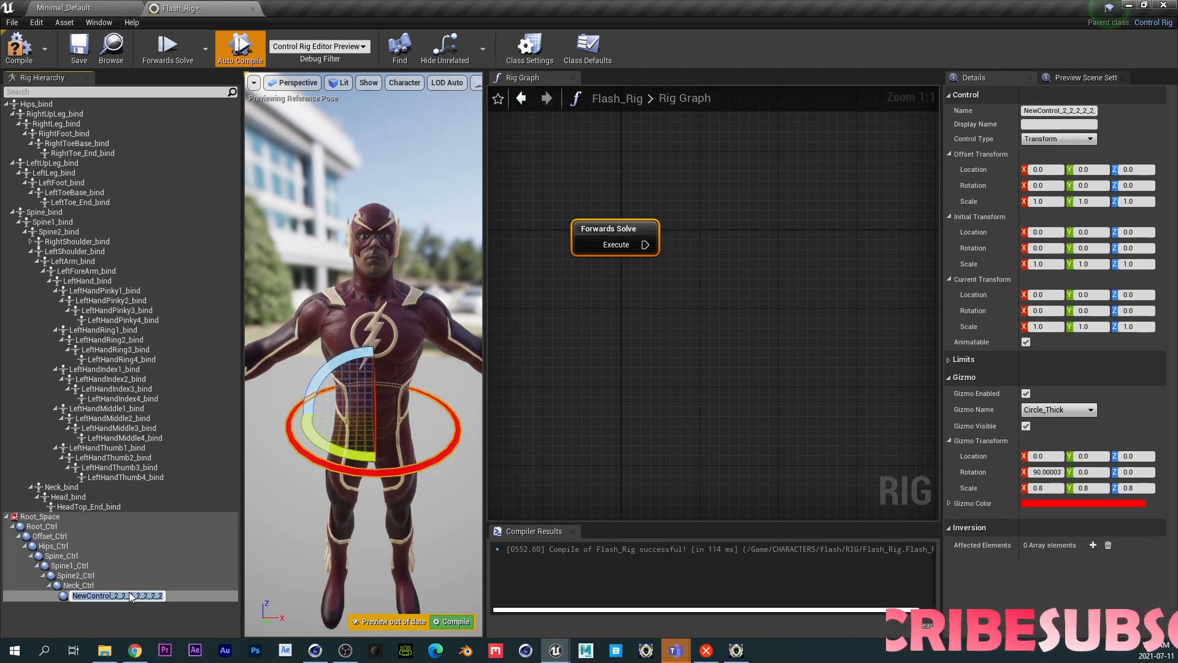
text(Head_Ctrl)
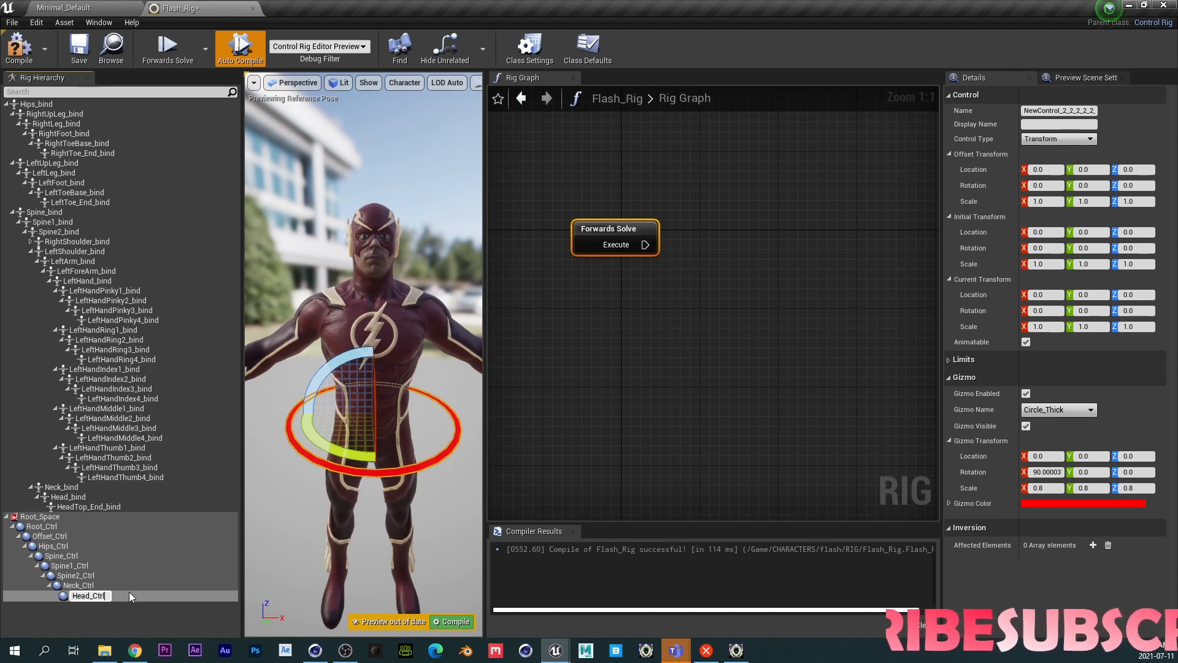
key(Return)
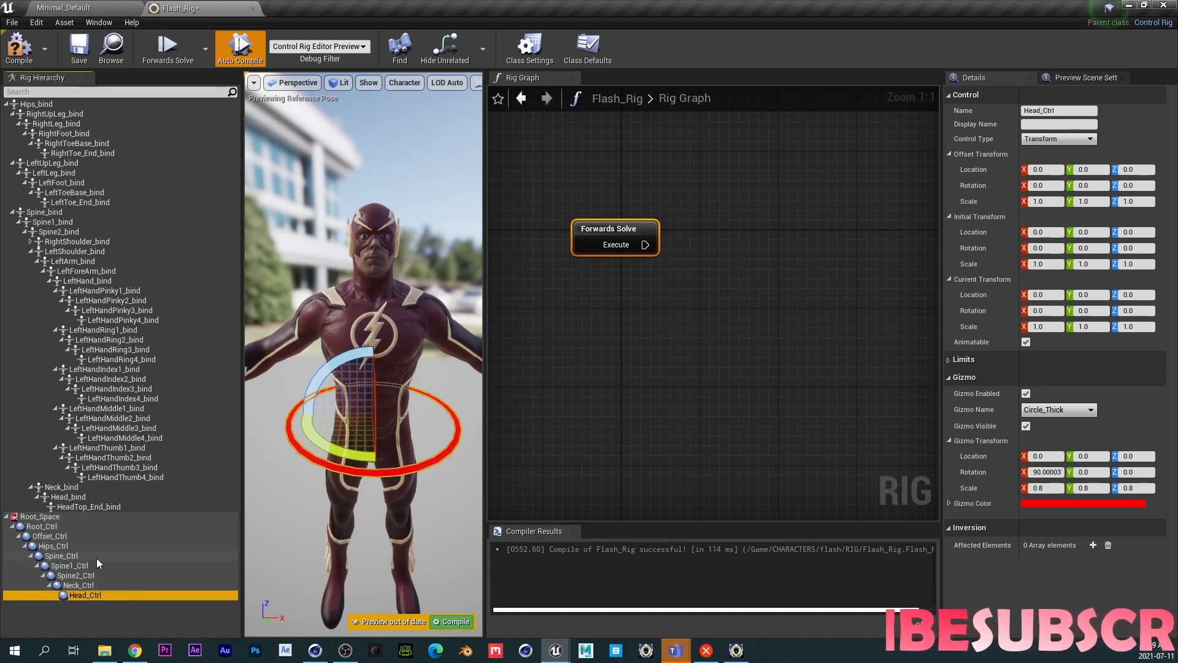
- Move Root_Ctrl's gizmo down to the feet by setting its gizmo location Y to 120
click(60, 526)
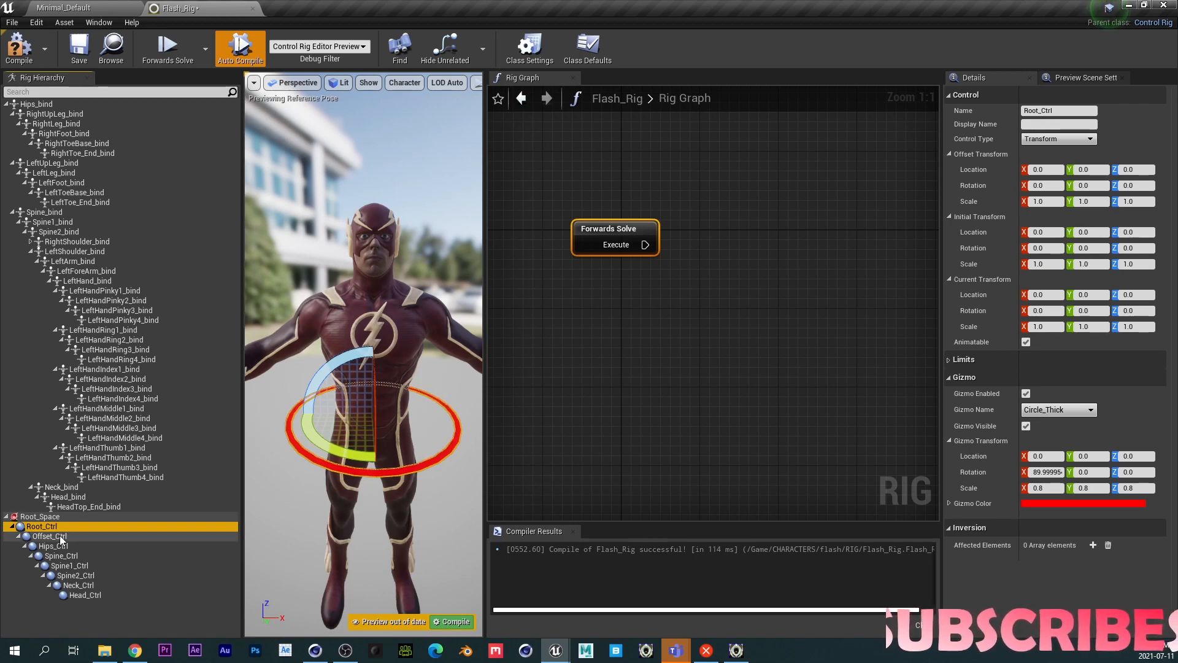
click(1086, 457)
text(5)
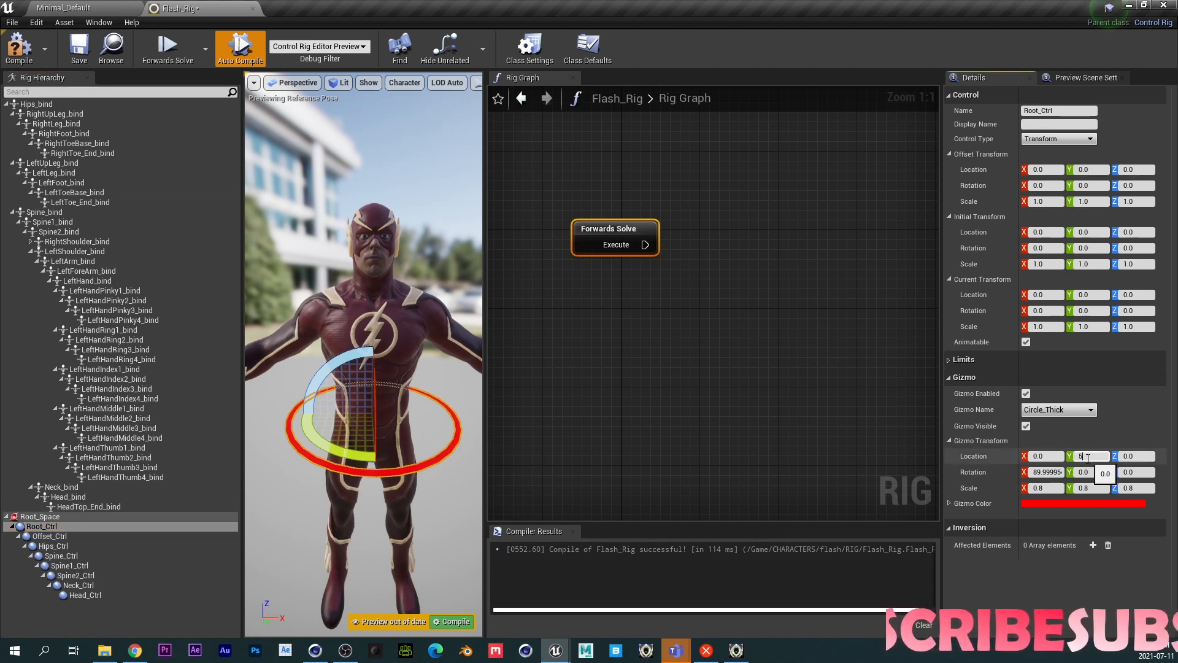
text(0)
key(Return)
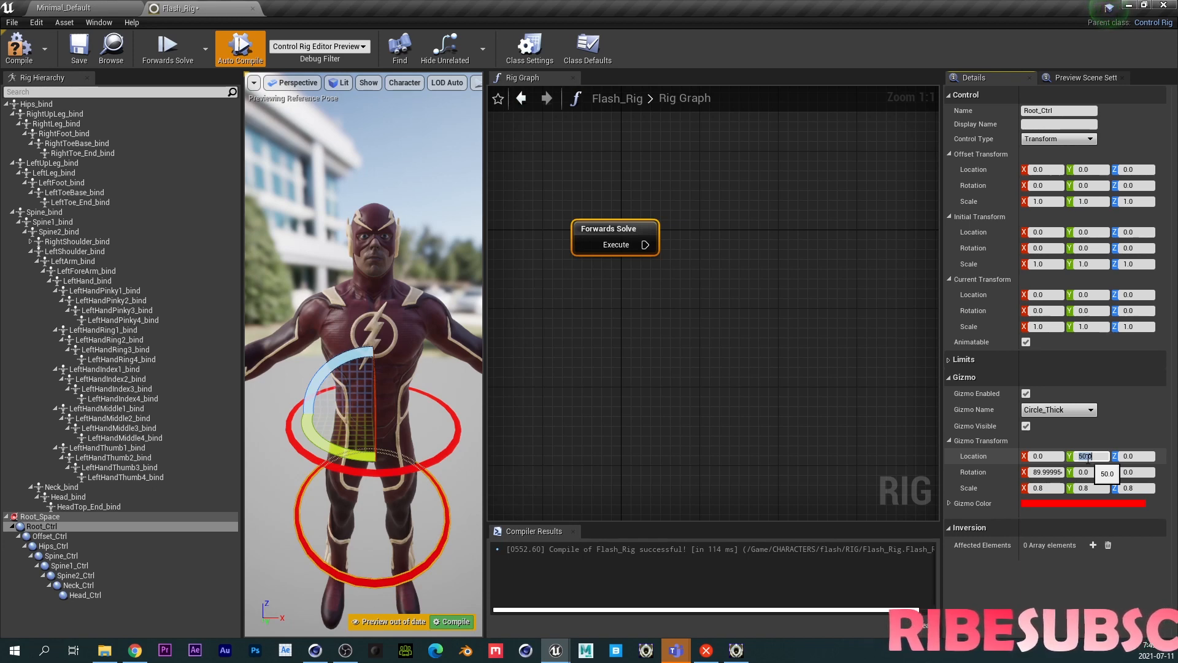
middle_drag(373, 503, 370, 576)
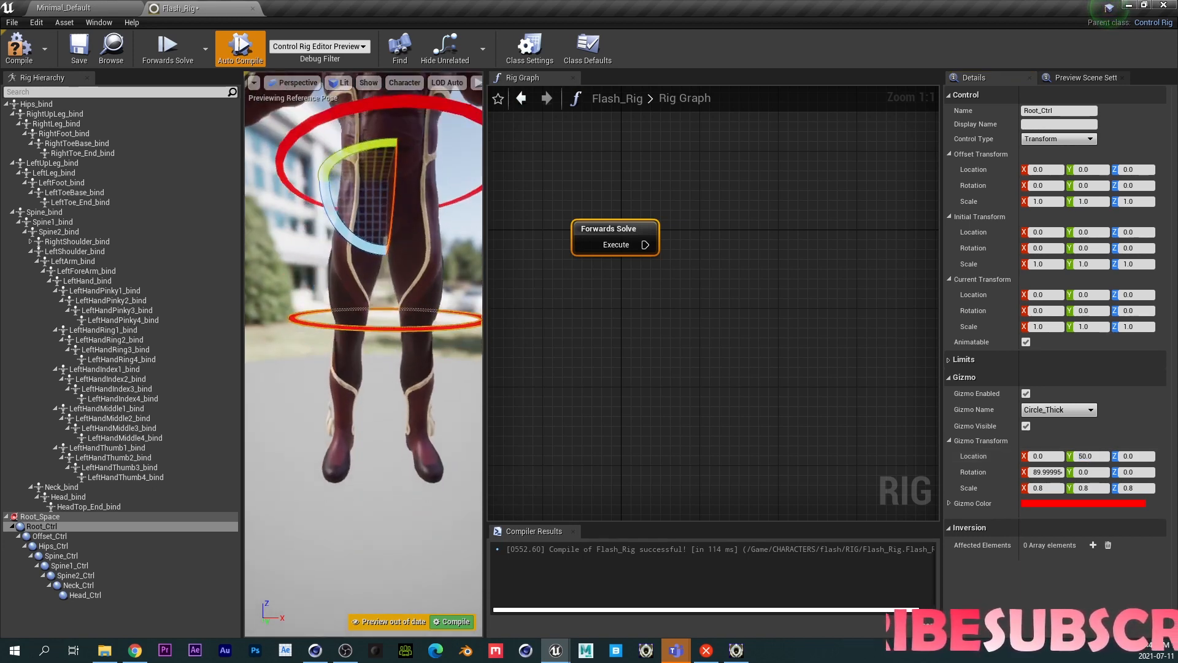
click(1093, 456)
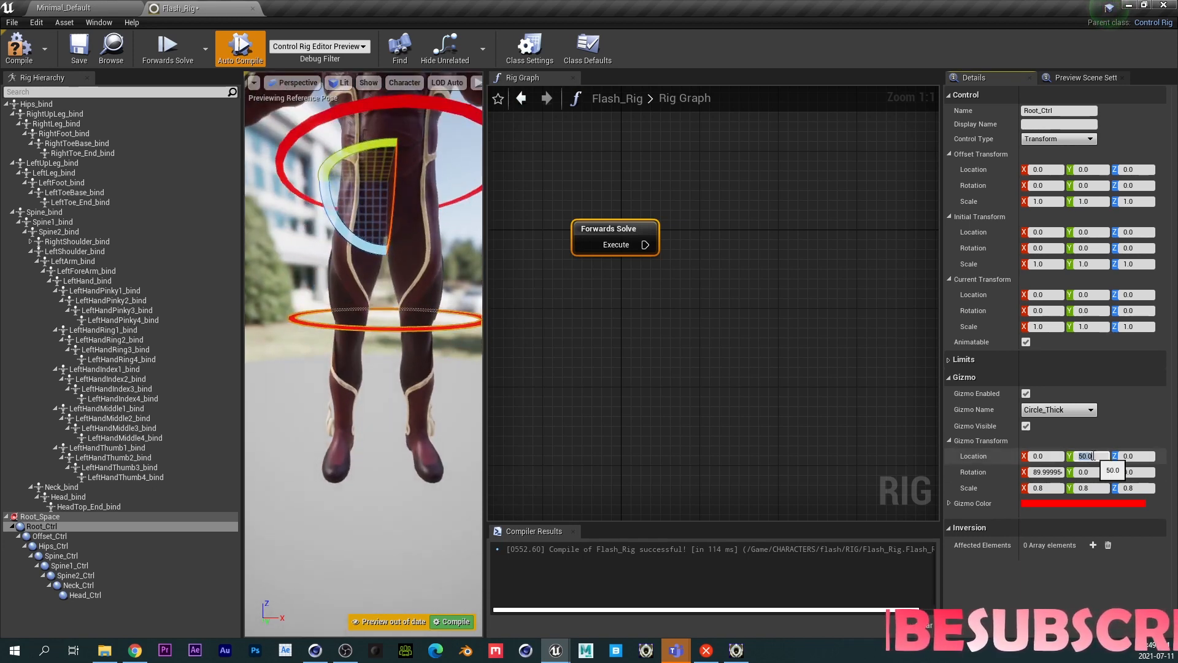
text(100)
key(Return)
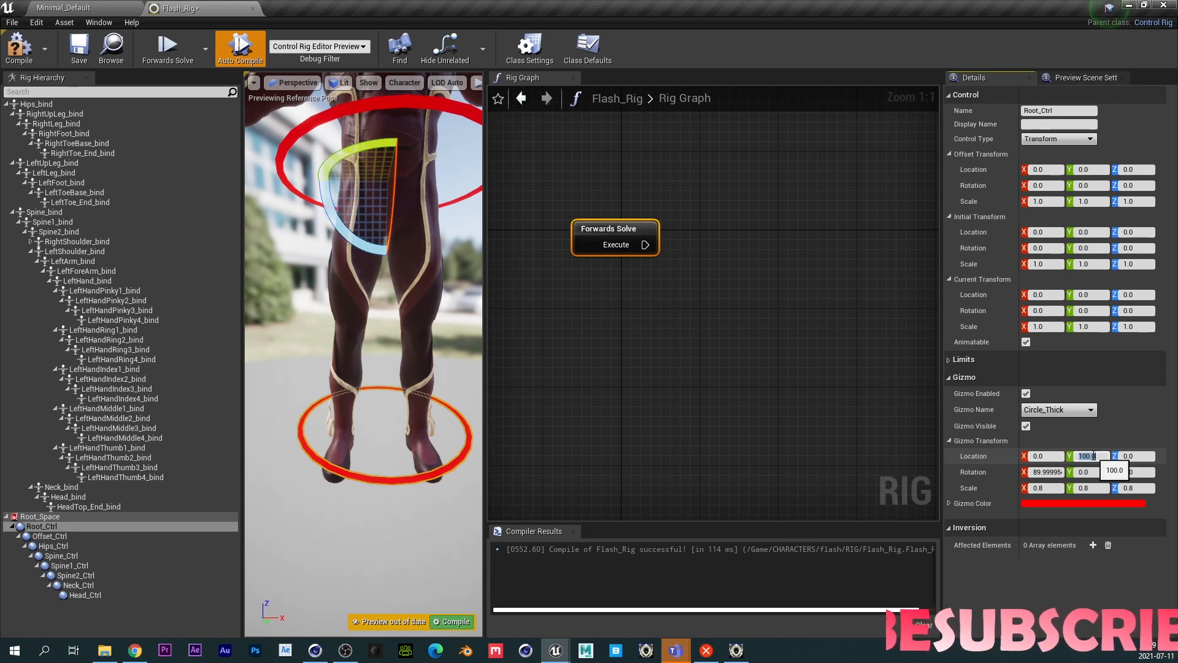
text(120)
key(Return)
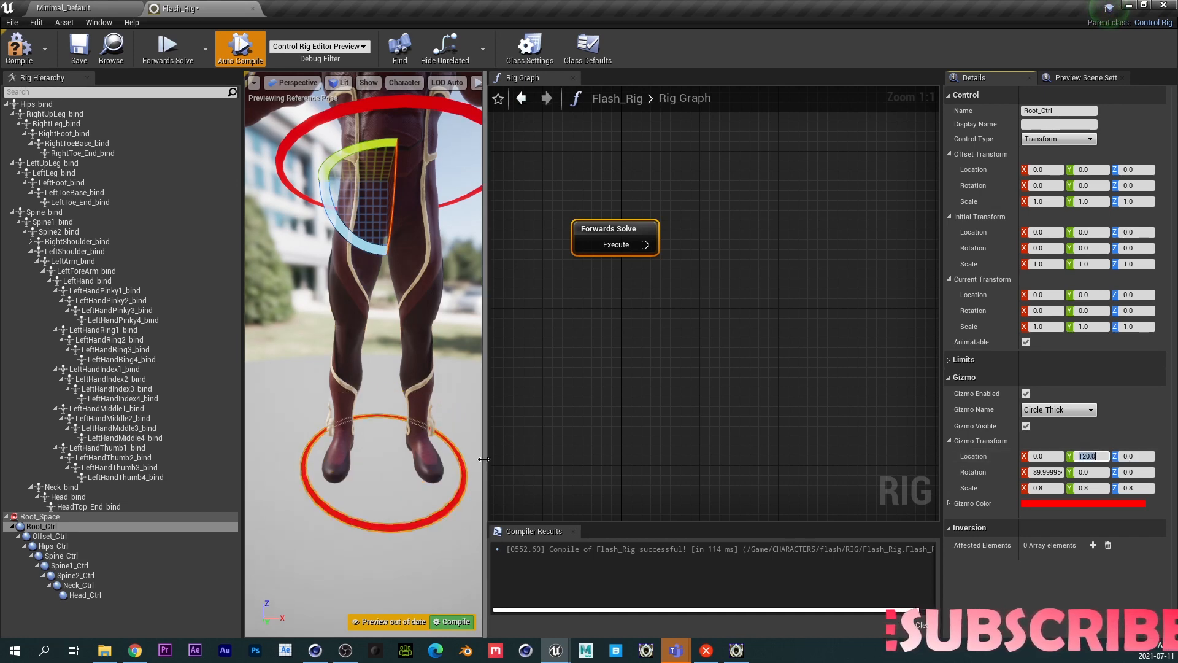
- Try a gizmo location Y of 130 for Root_Ctrl, then set it back to 120
middle_drag(345, 434, 339, 491)
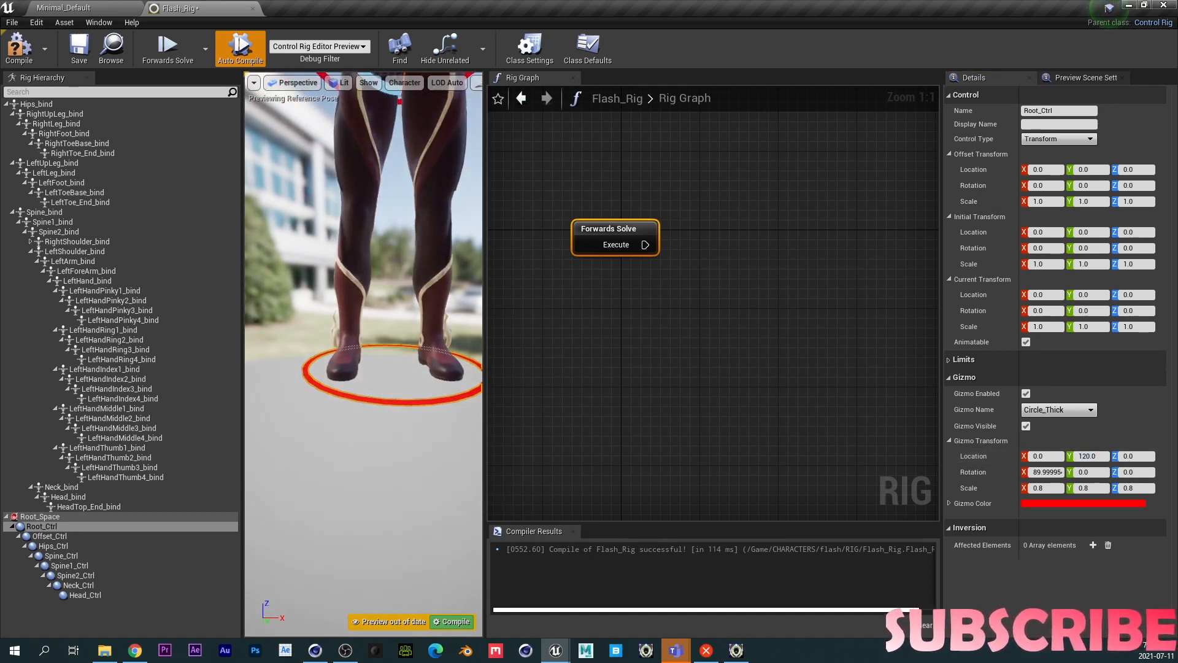
click(1089, 456)
text(130)
key(Return)
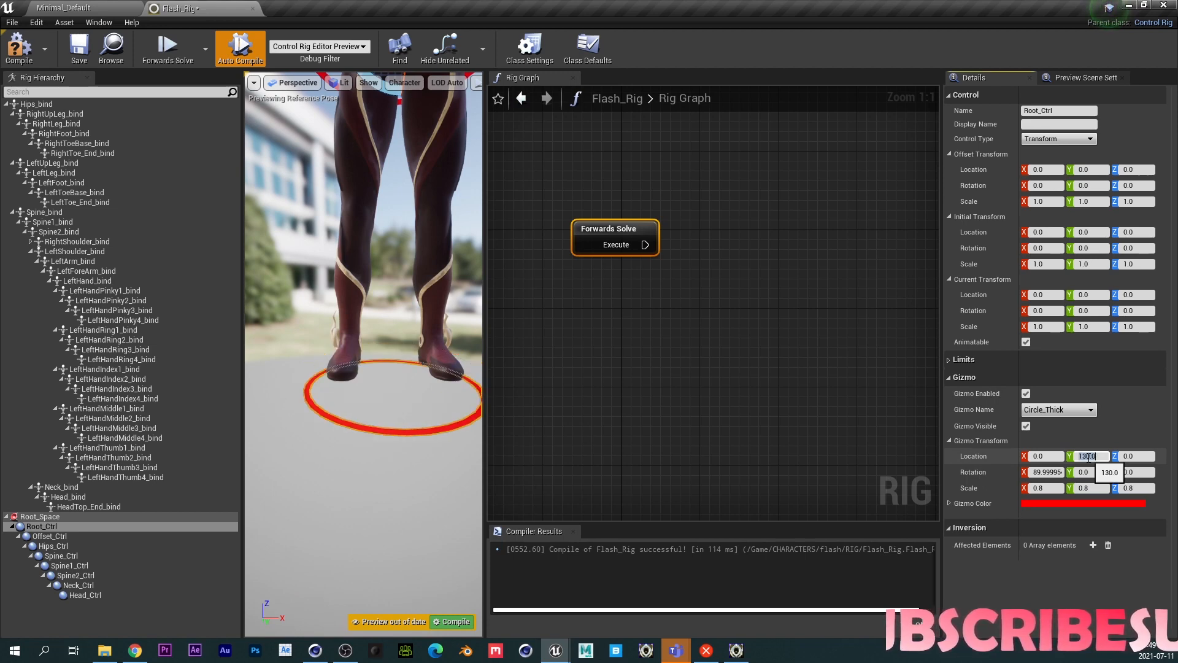
text(120)
key(Return)
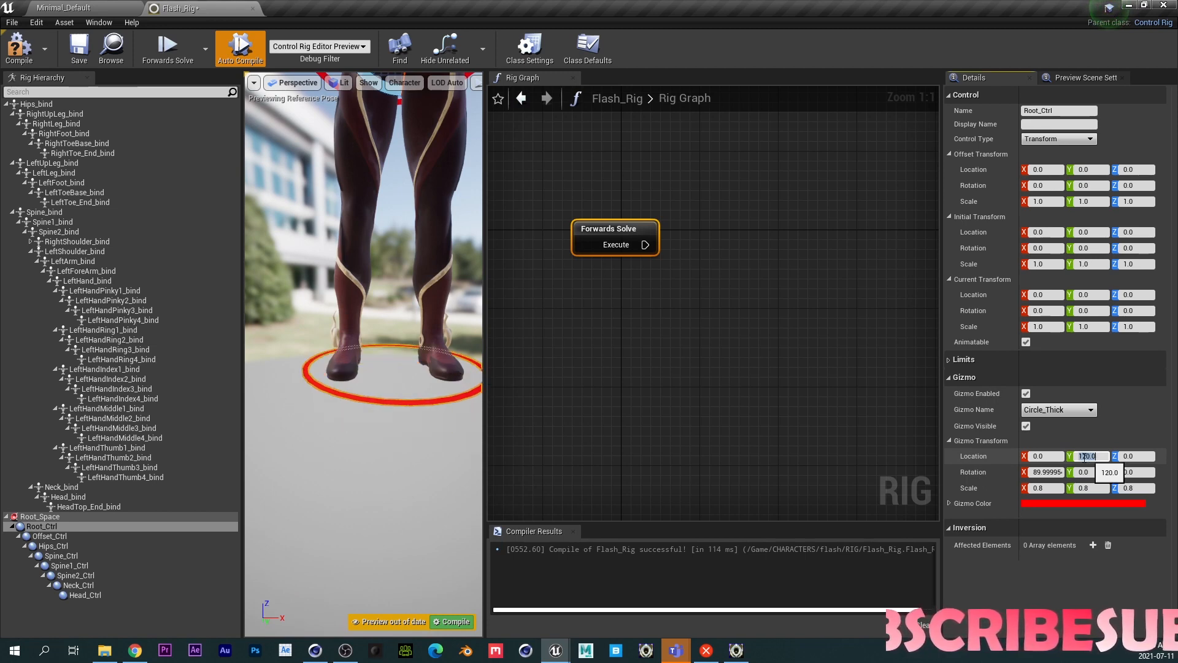
- Set Root_Ctrl's gizmo scale to 1 on X, Y and Z
click(1051, 488)
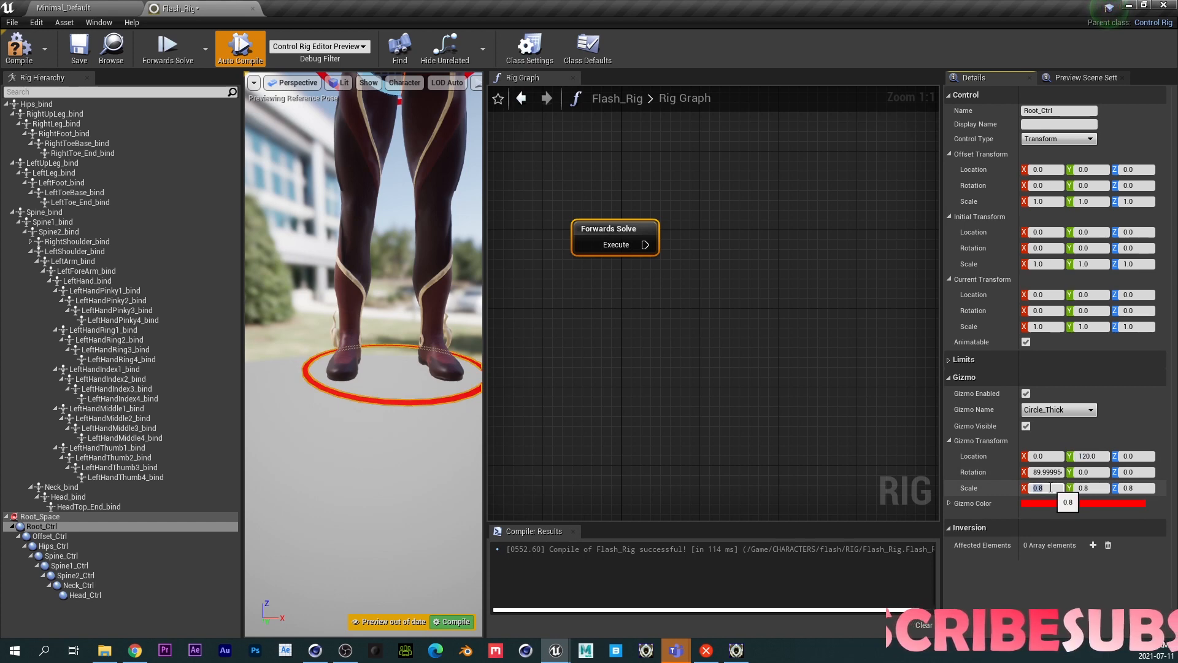
text(1)
key(Tab)
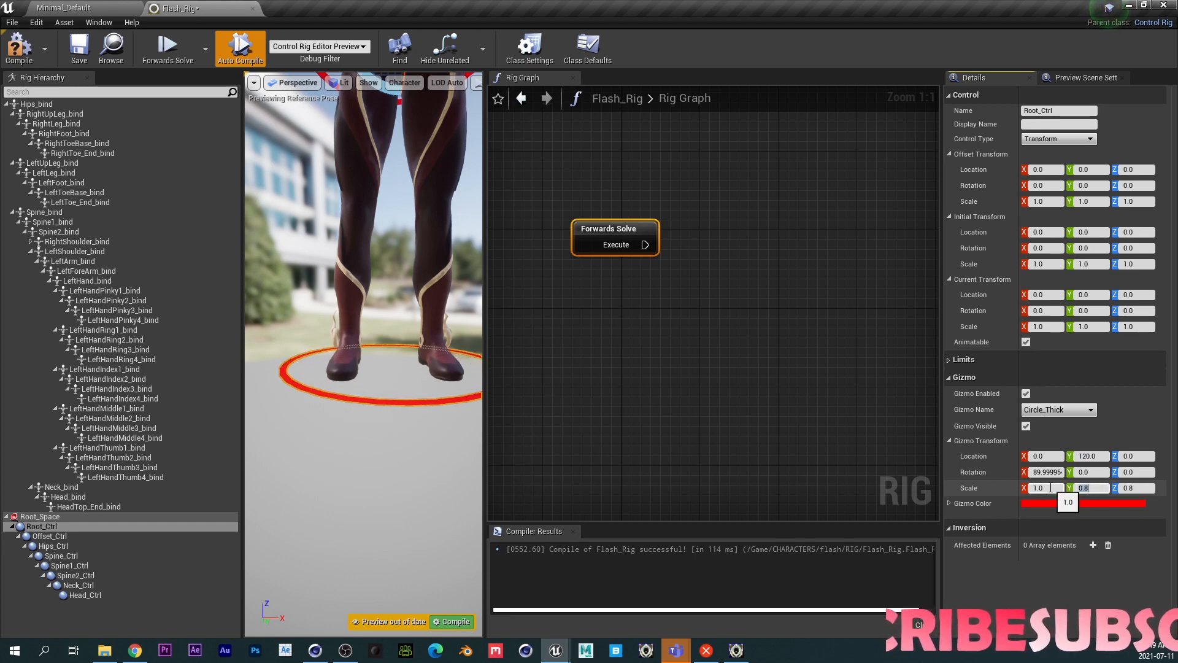
text(1)
key(Tab)
text(1)
key(Return)
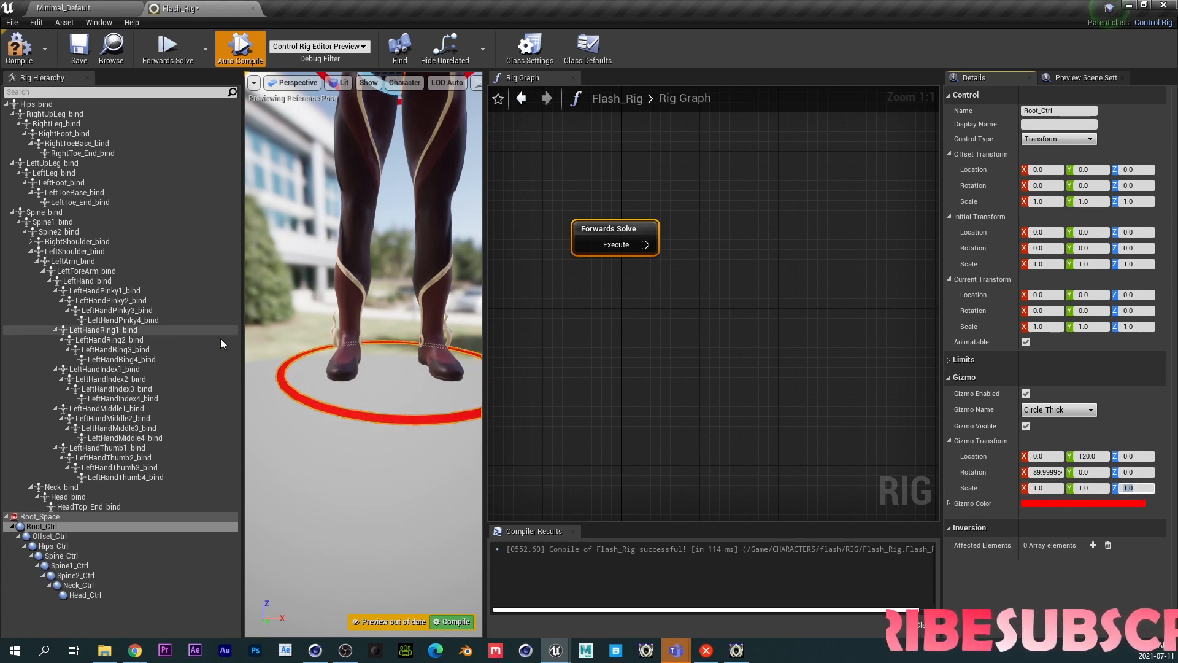
- Select Offset_Ctrl and change its gizmo shape to Octagon_Thick
click(93, 537)
click(1041, 411)
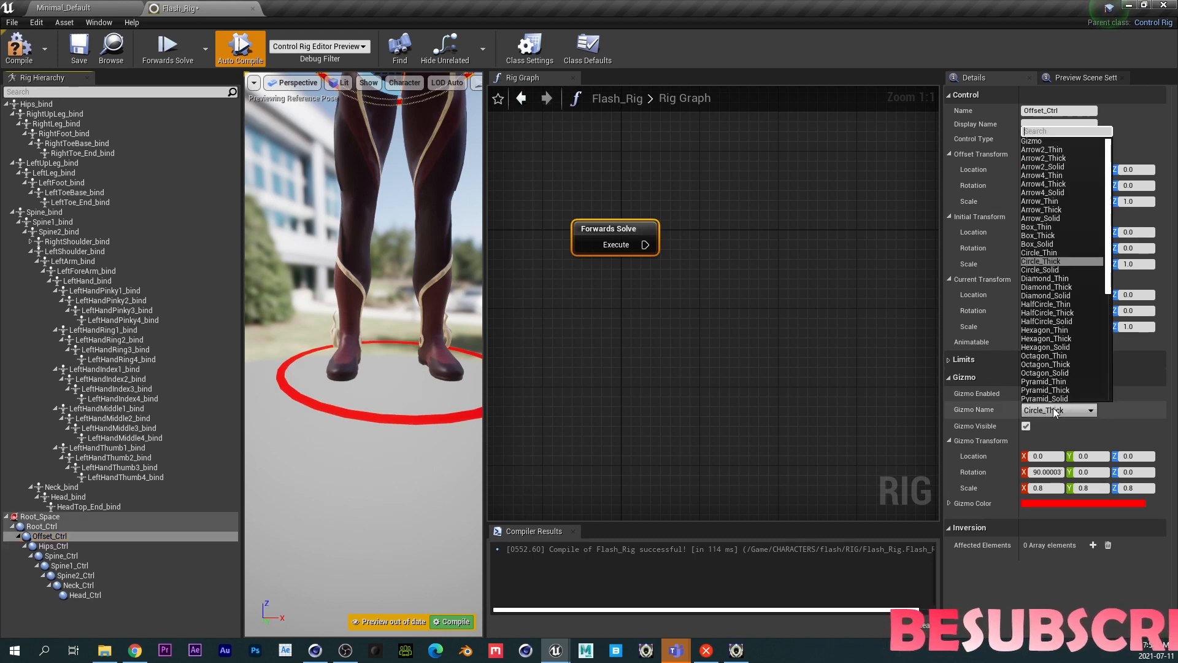
click(1054, 288)
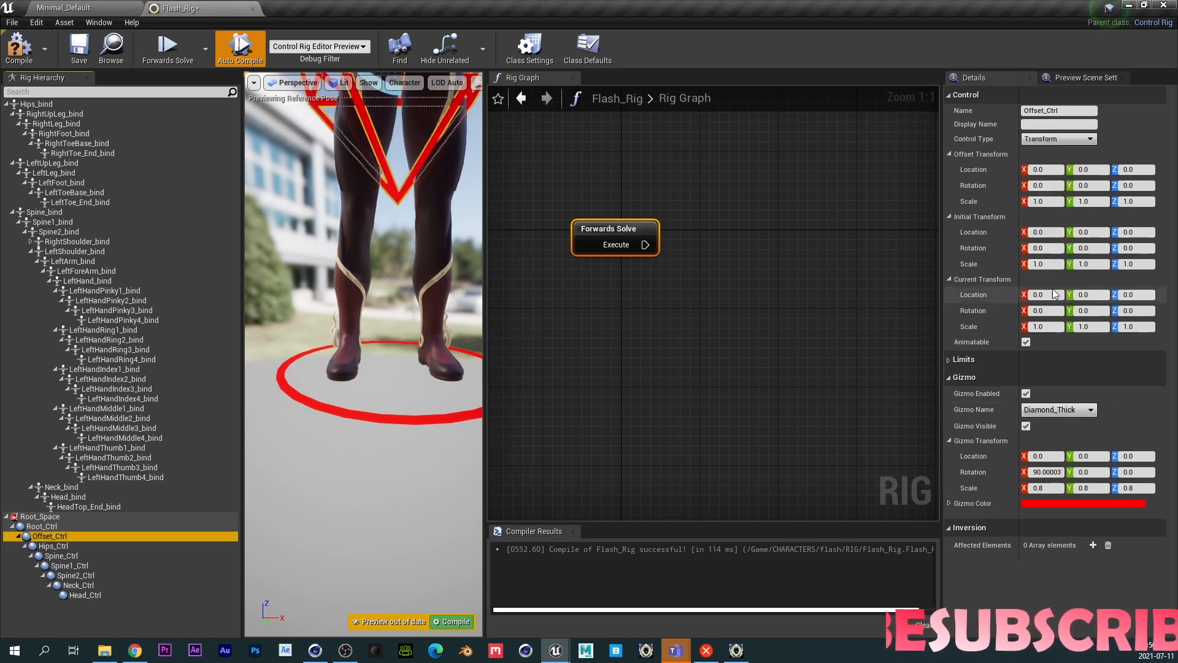
click(1056, 411)
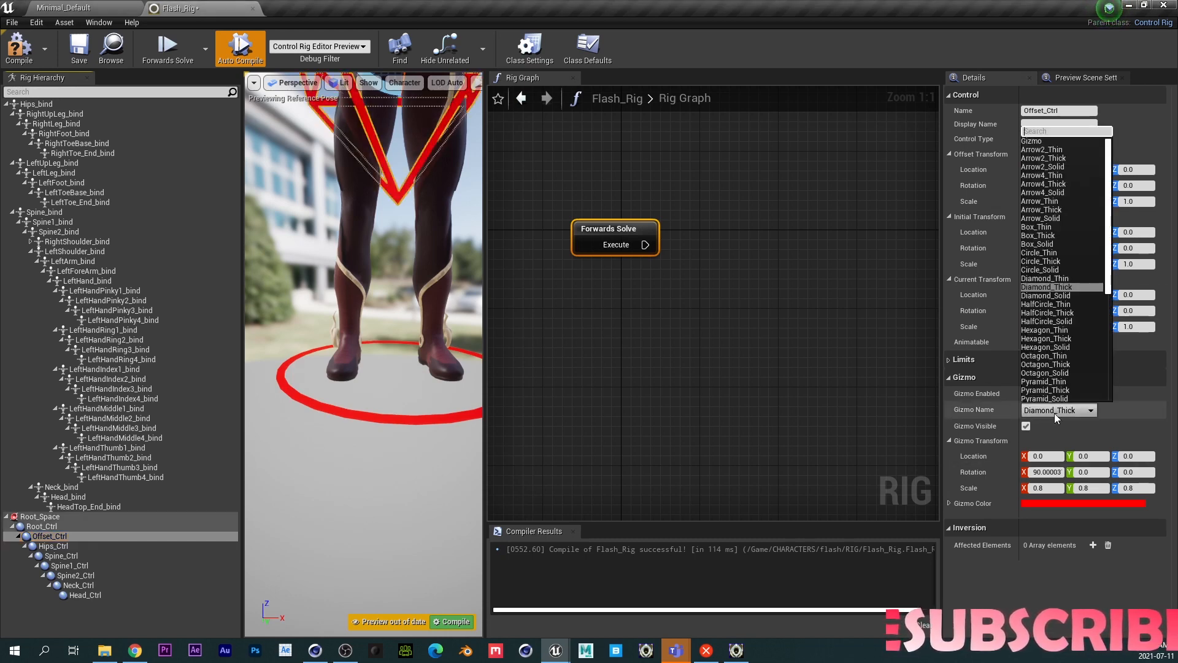
click(1063, 364)
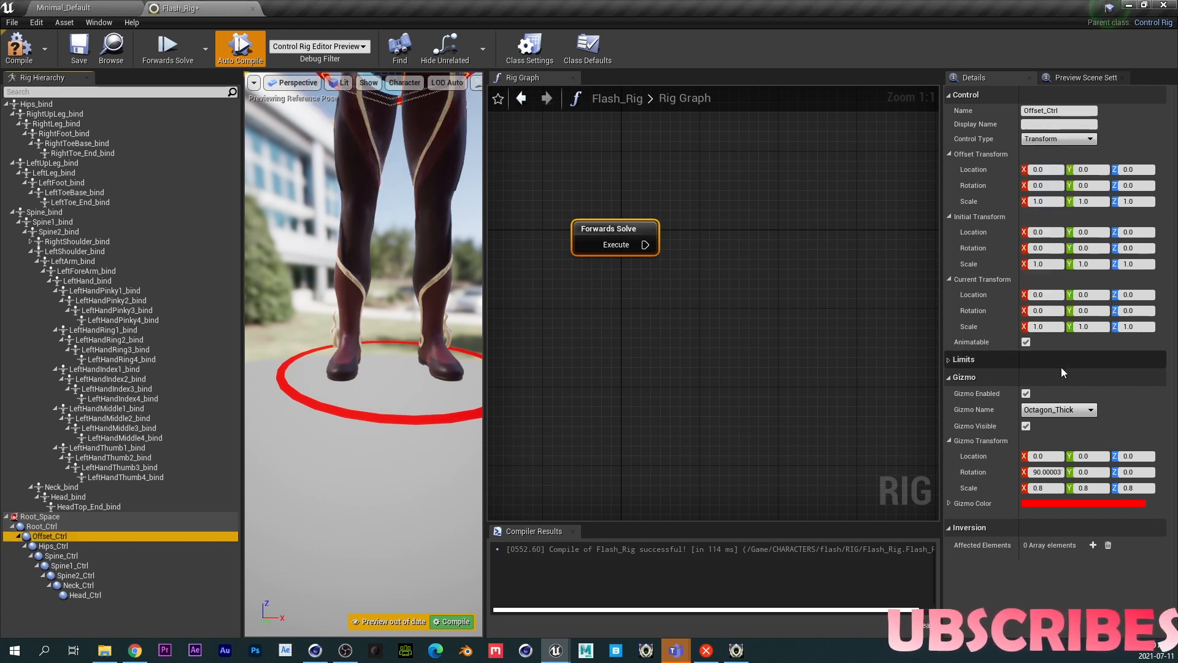
- Set Offset_Ctrl's gizmo location Y to 120 and save the rig
click(1091, 456)
text(12)
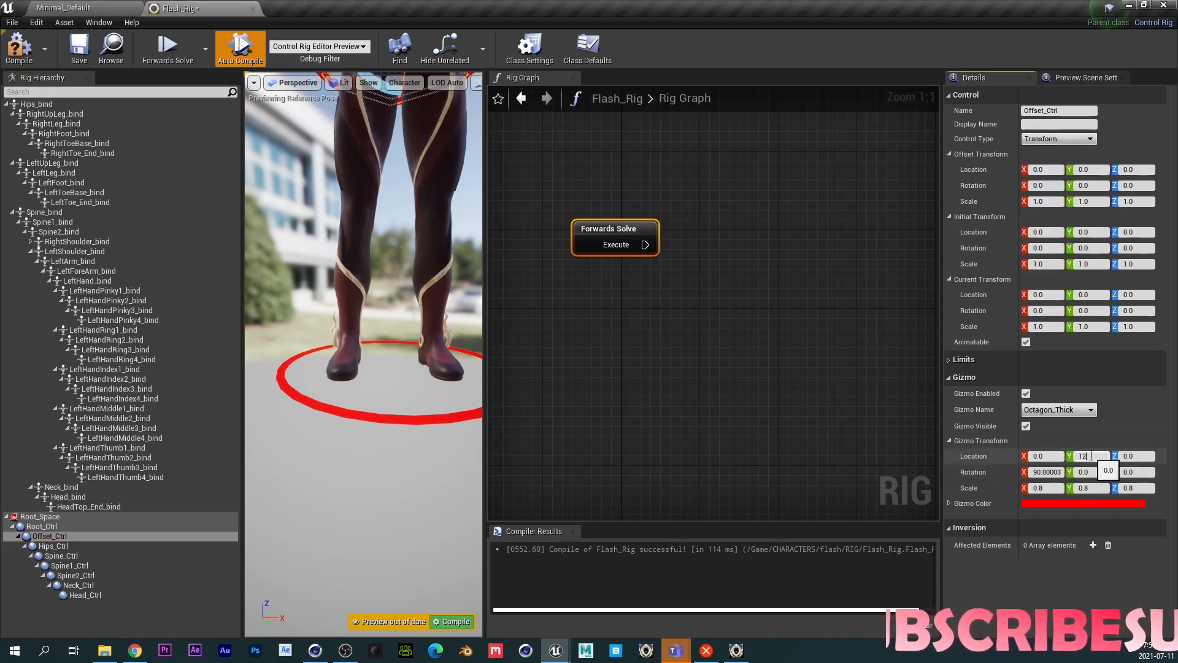
text(0)
key(Return)
middle_drag(415, 384, 429, 512)
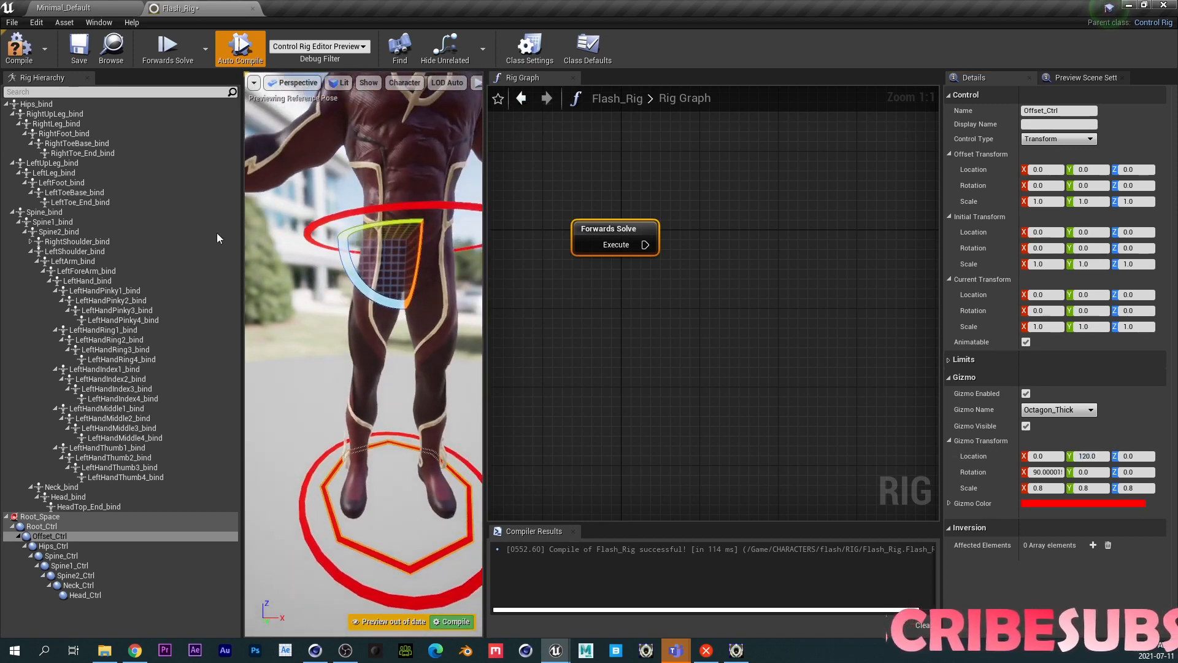
click(79, 51)
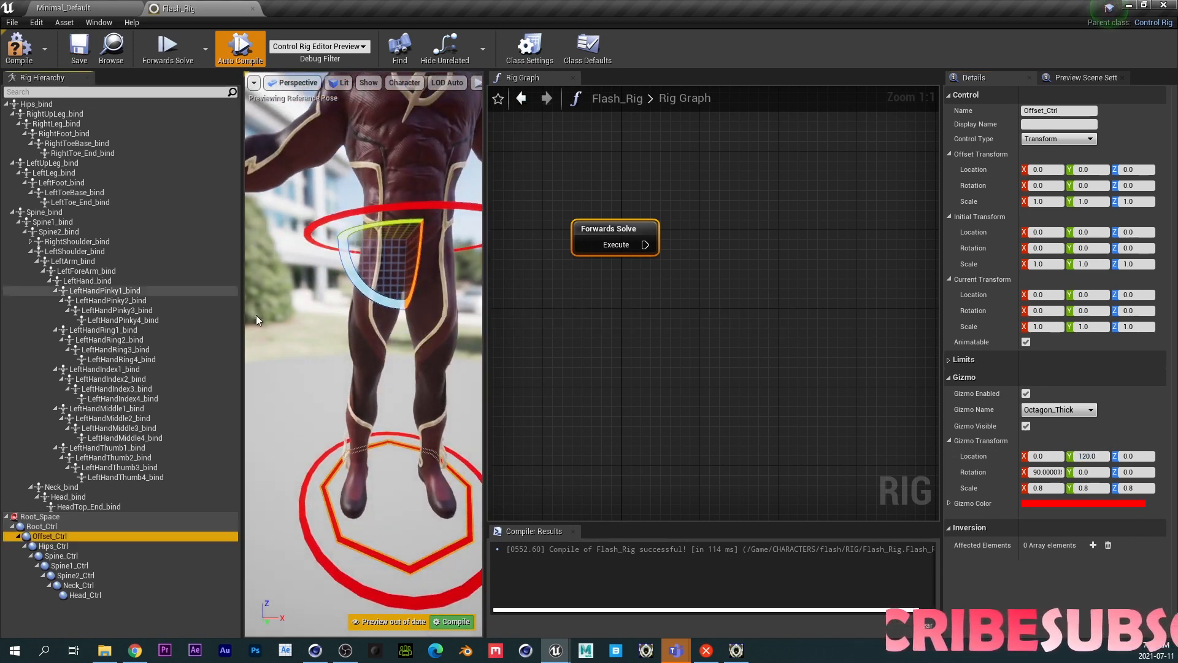
- Change Hips_Ctrl's gizmo color to green using the color picker
click(76, 544)
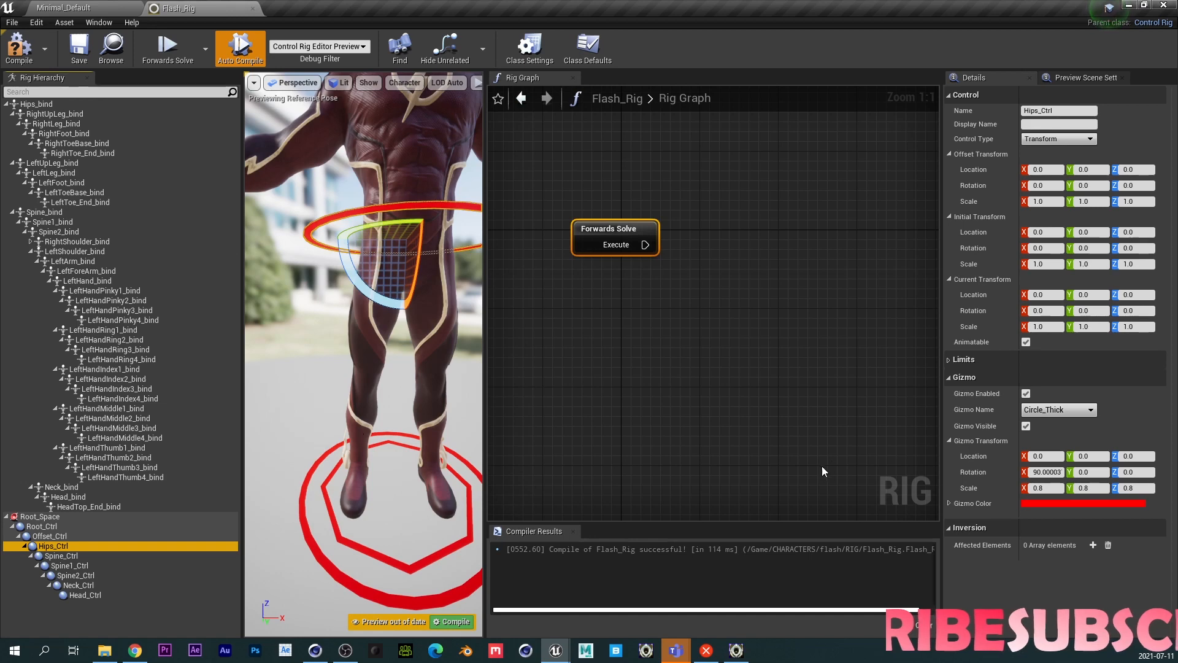
click(1079, 503)
click(847, 462)
click(979, 605)
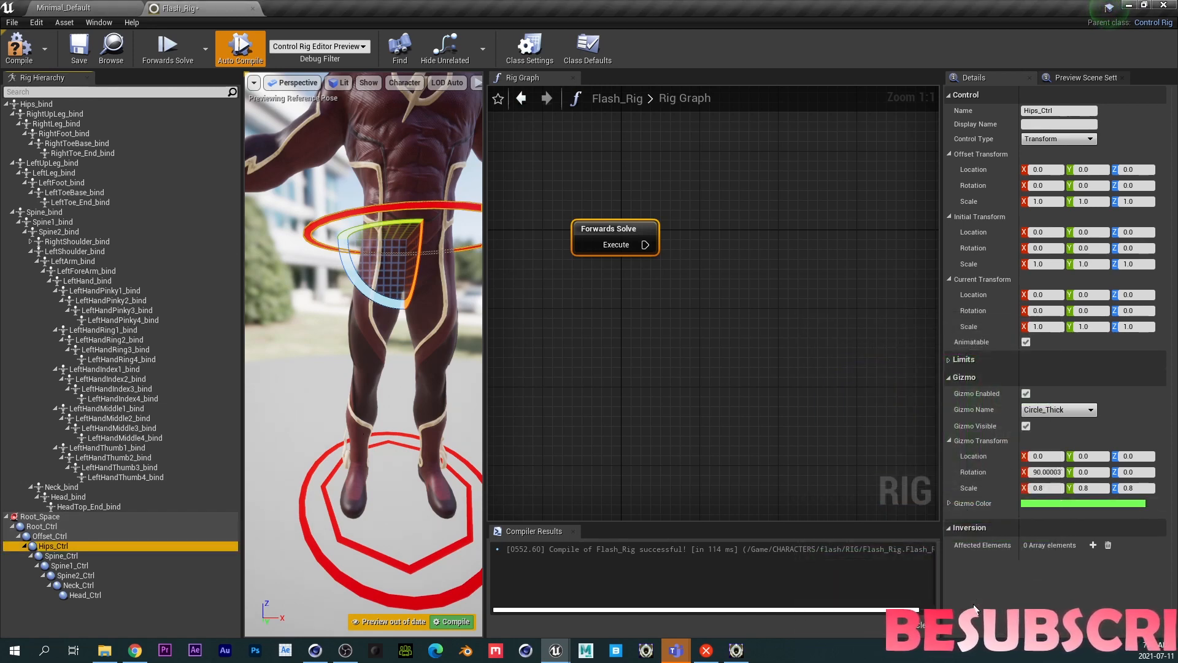
- Select Spine_Ctrl and change its gizmo color to green with the color picker
click(91, 556)
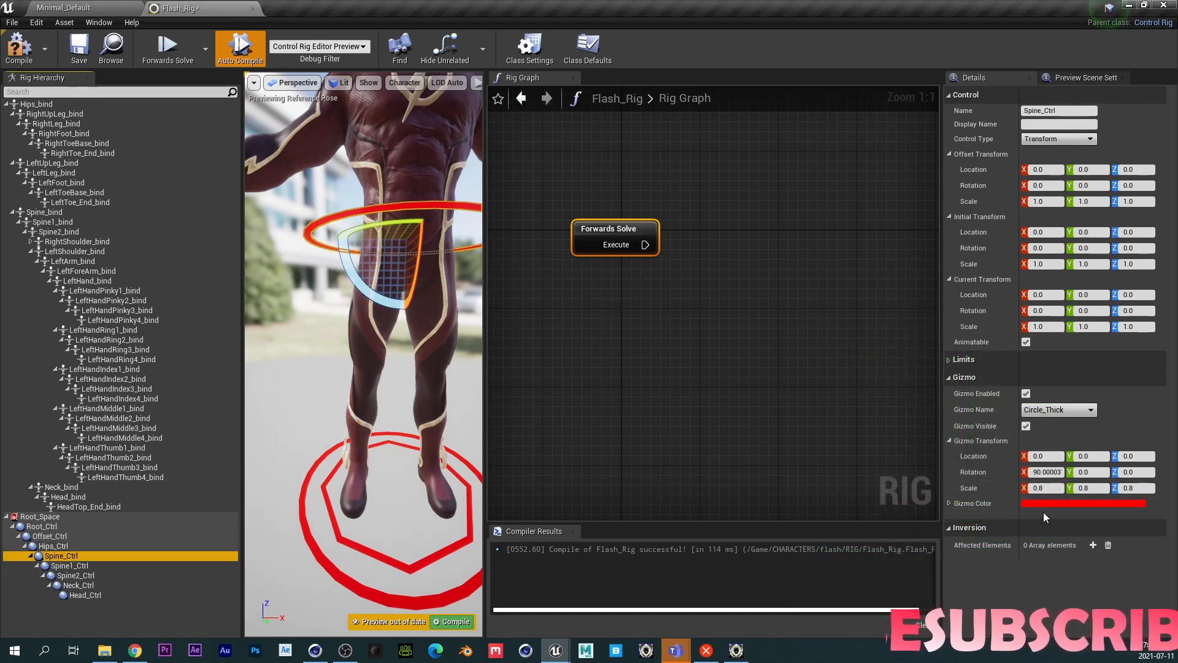
click(1079, 503)
click(838, 462)
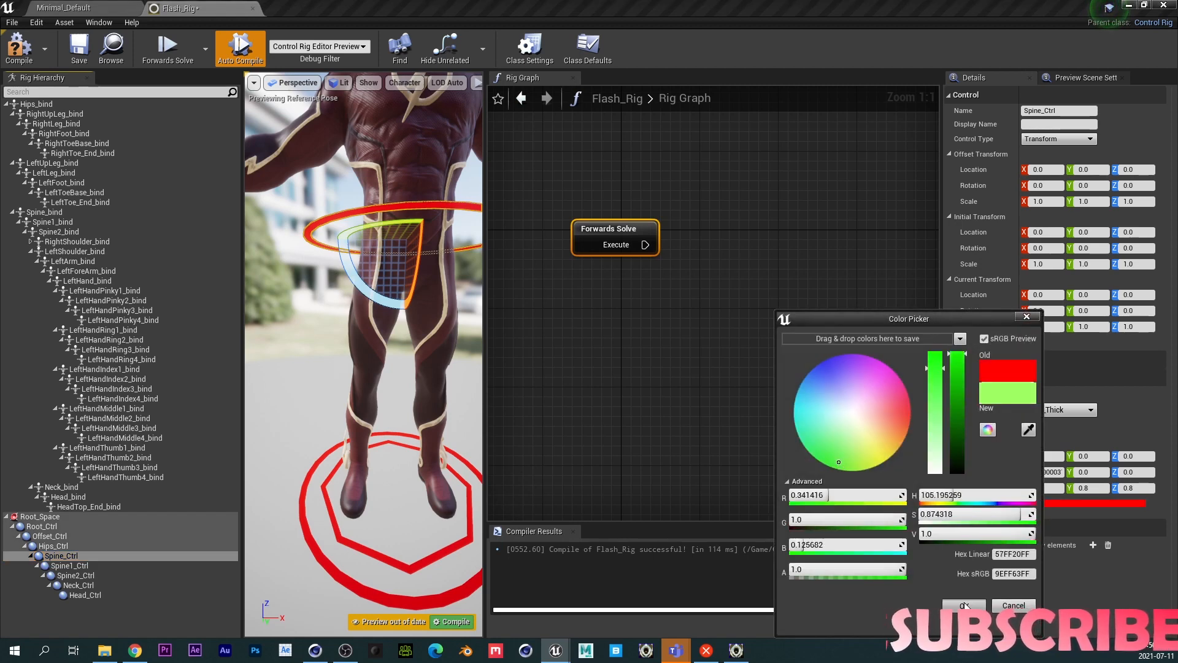
click(965, 604)
- Select Spine1_Ctrl and change its gizmo color to green with the color picker
click(69, 565)
click(1037, 501)
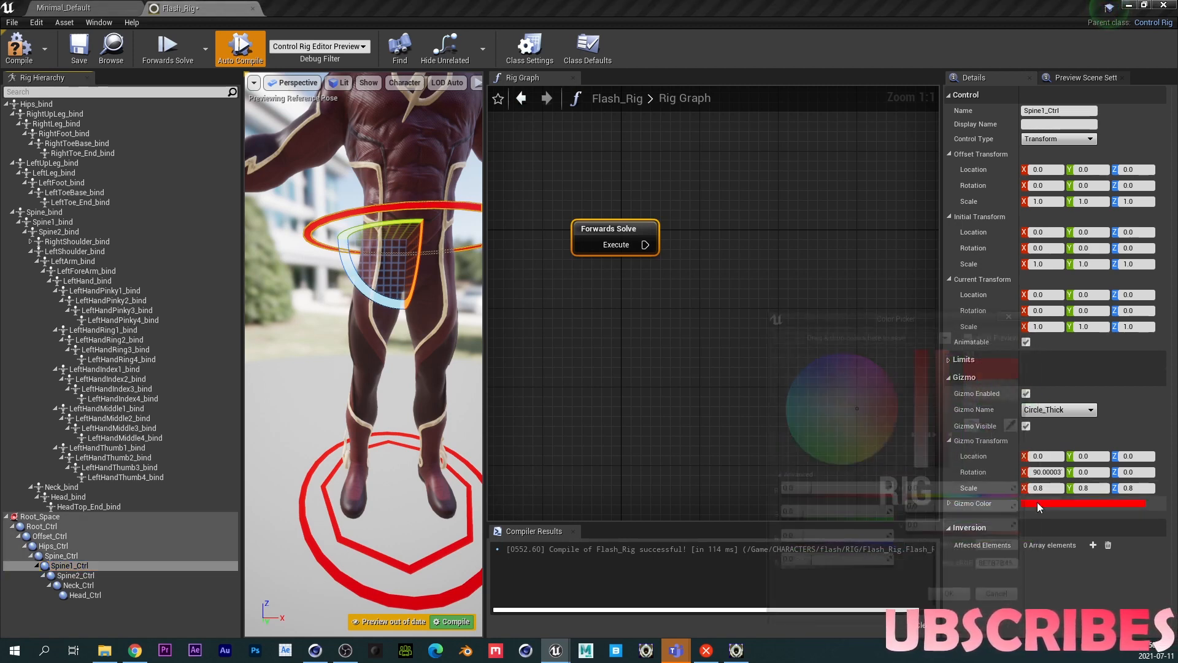
click(815, 460)
click(966, 604)
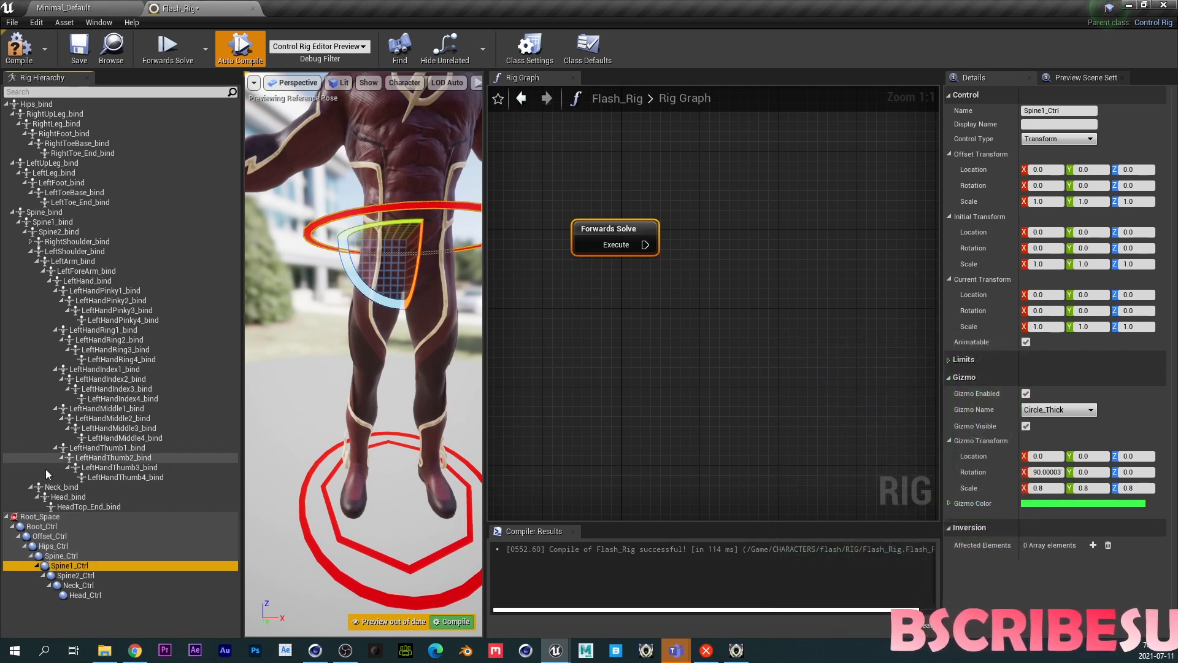
- Select Spine2_Ctrl and change its gizmo color to green with the color picker
click(75, 575)
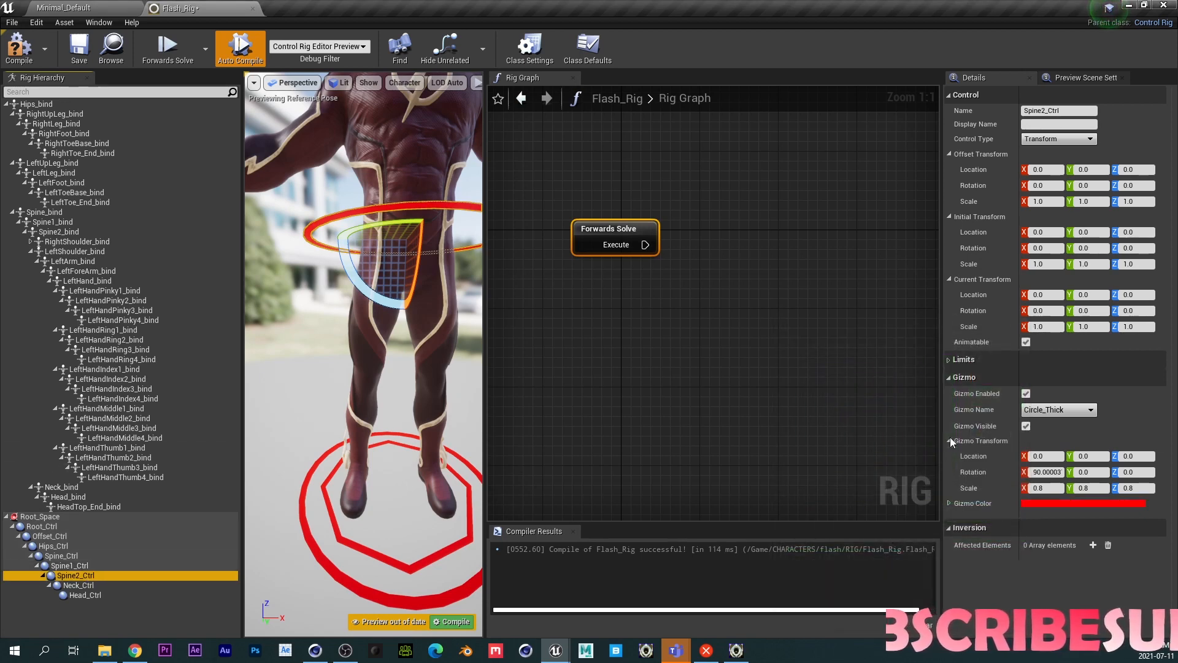
click(1026, 502)
click(816, 456)
click(828, 472)
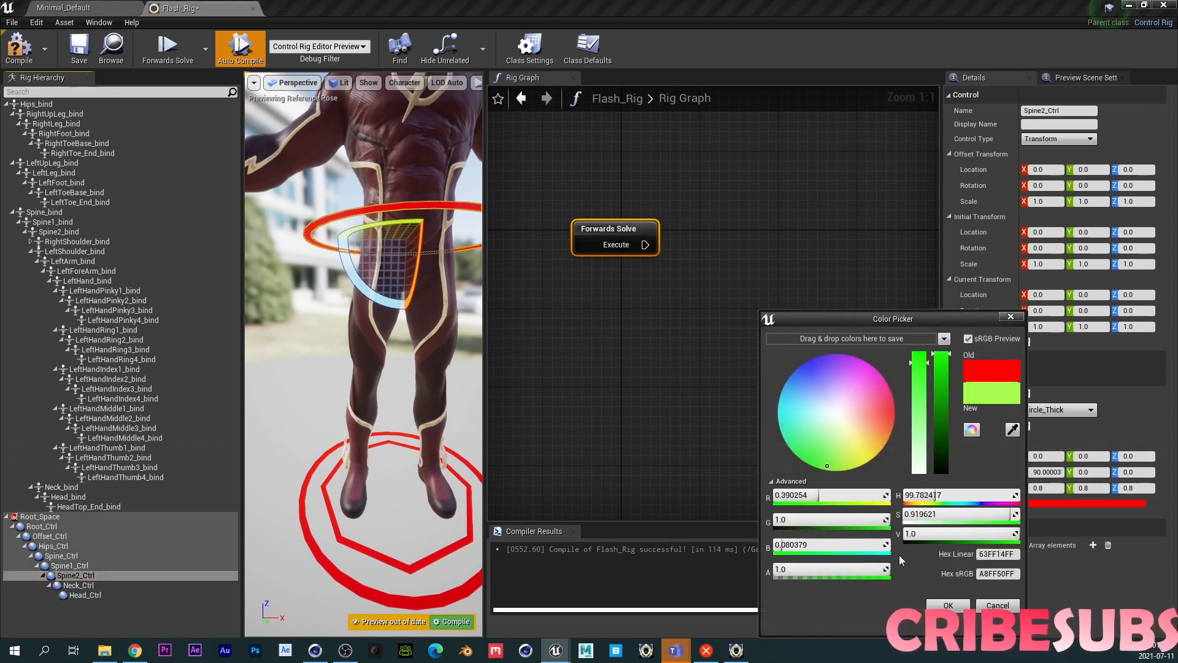
click(948, 605)
- Select Neck_Ctrl and change its gizmo color to green with the color picker
click(79, 585)
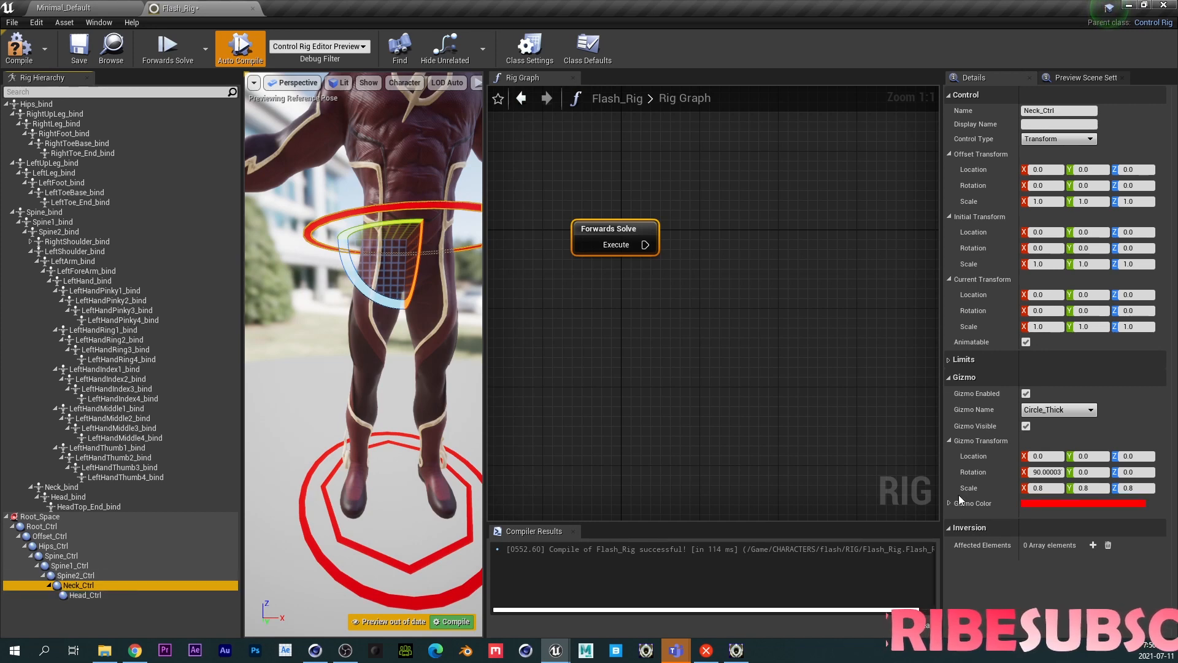
click(1031, 502)
click(818, 467)
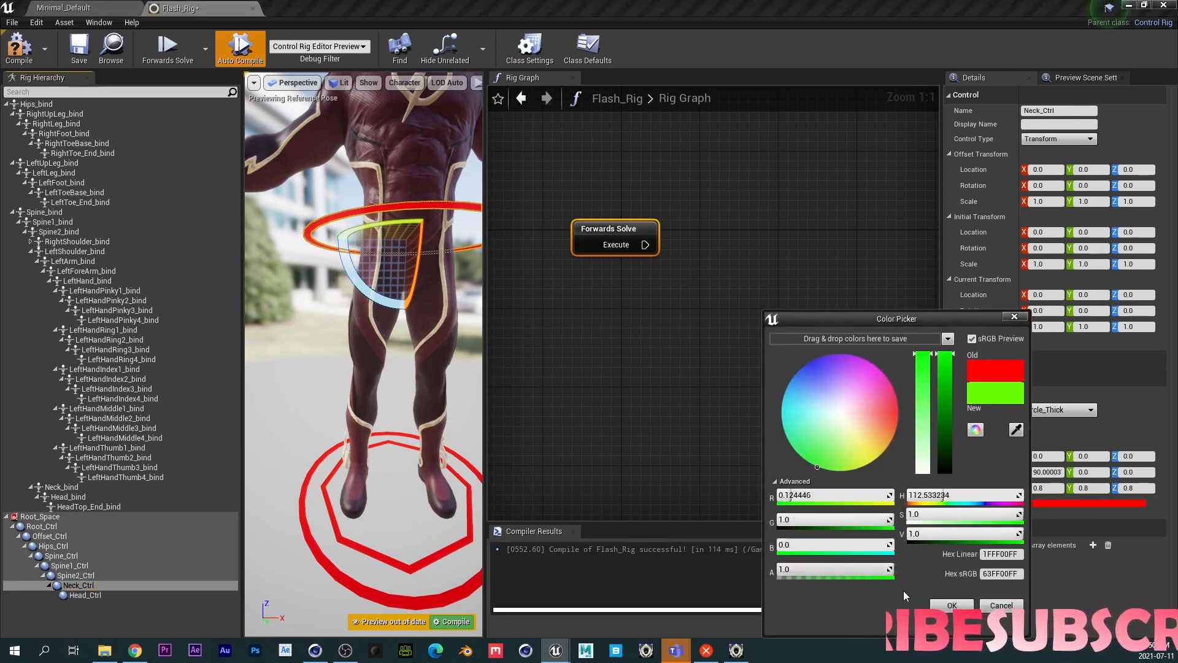
click(948, 605)
- Select Head_Ctrl and change its gizmo color to green with the color picker
click(85, 595)
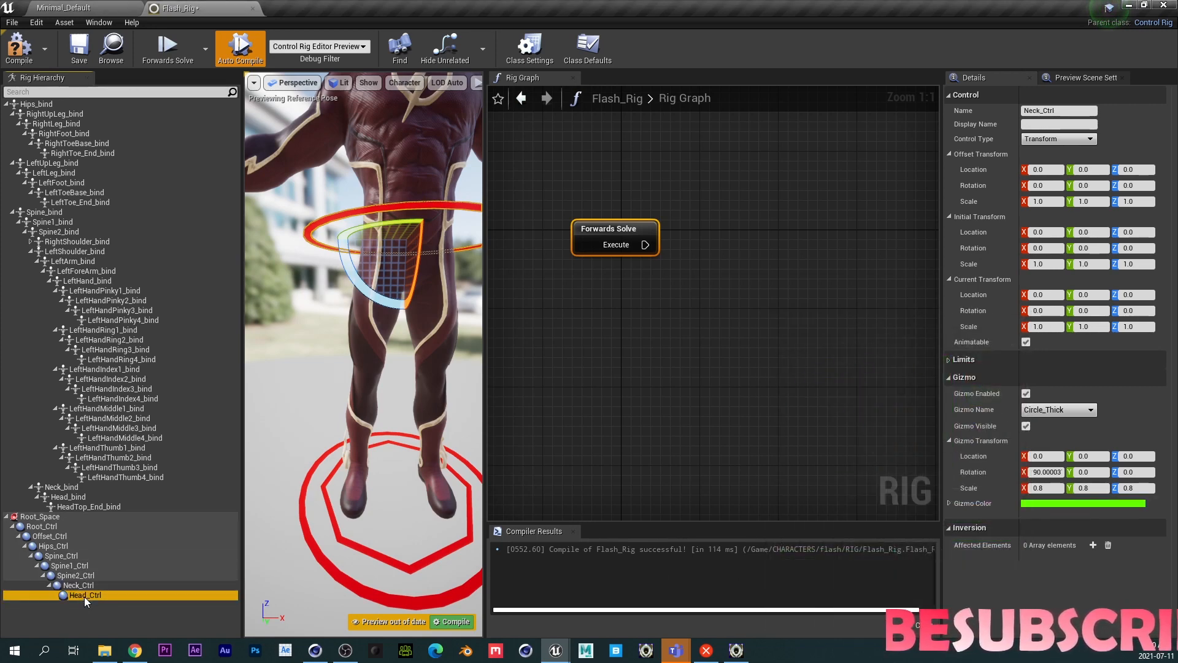
click(1038, 502)
click(826, 468)
click(949, 601)
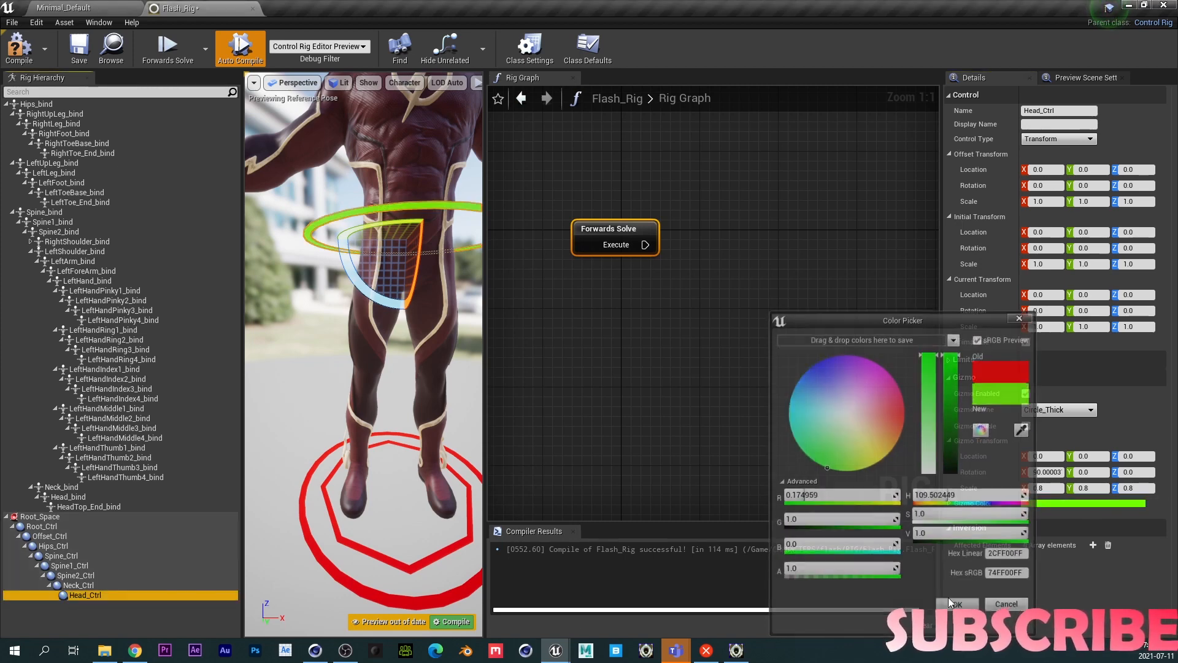
- Collapse the leg bone branches in the hierarchy and examine the Hips_bind bone and Hips_Ctrl control
middle_drag(356, 341, 338, 251)
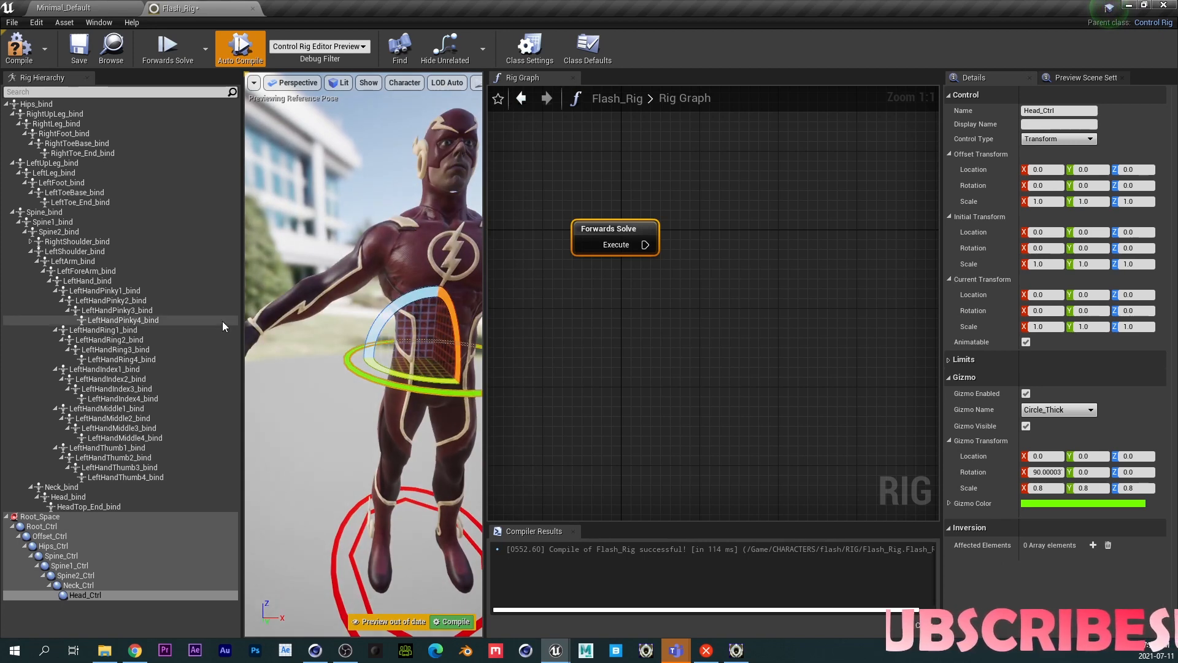
click(11, 114)
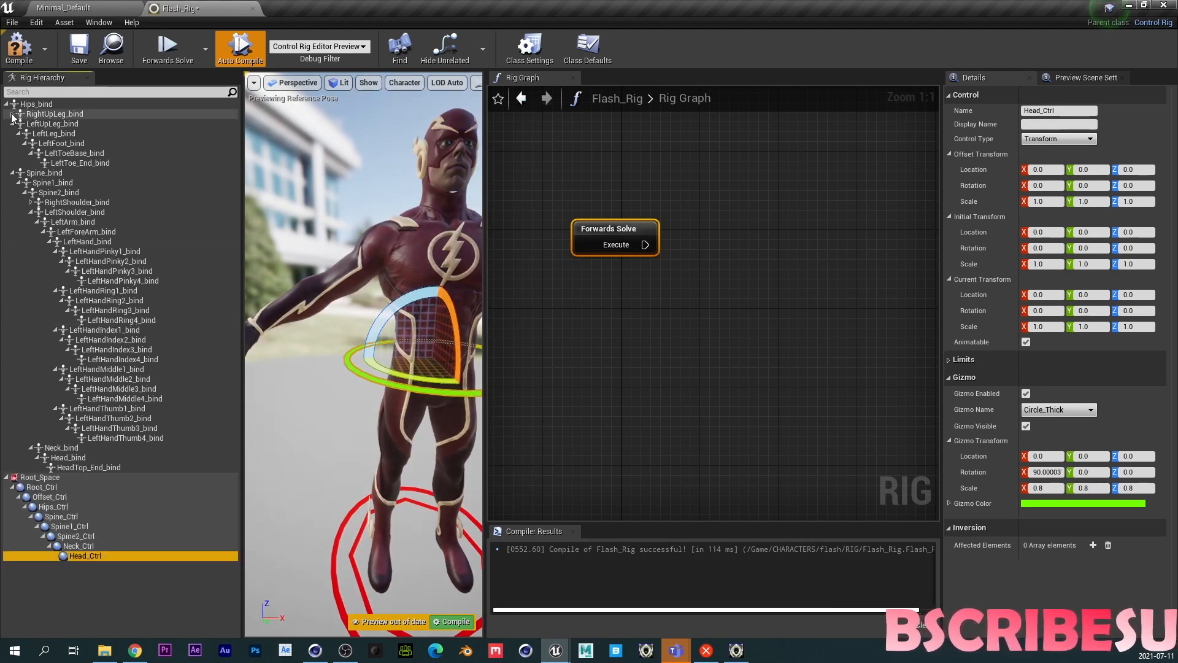
click(12, 123)
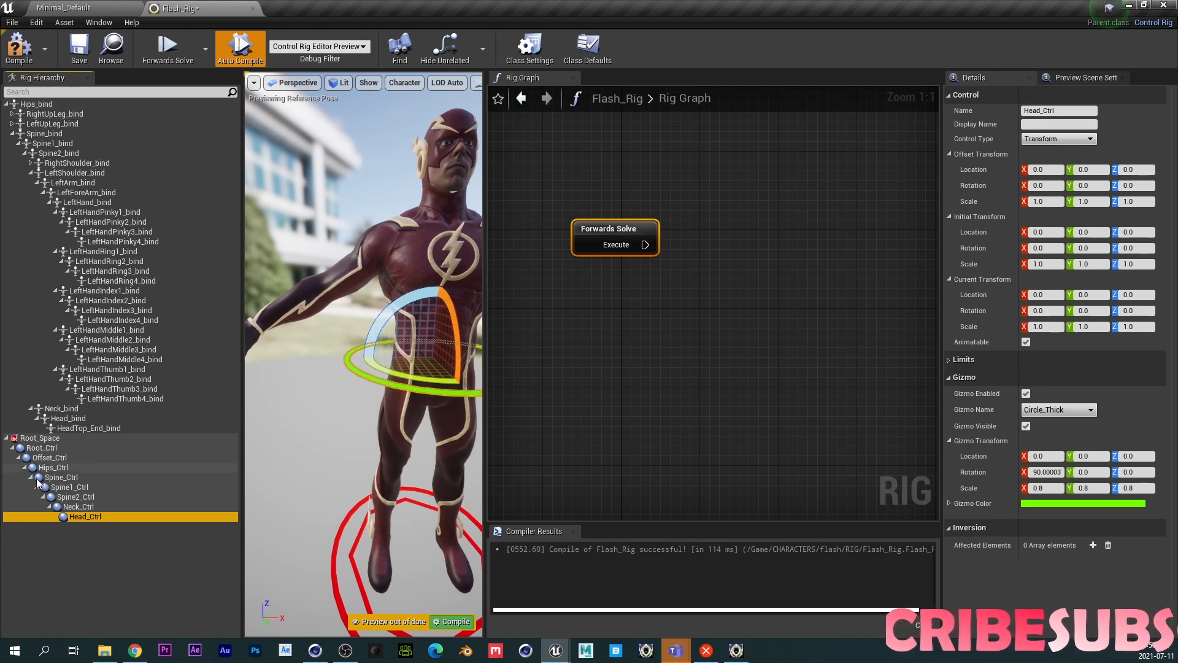
key(Up)
key(Up)
key(Up)
key(Up)
key(Up)
click(37, 104)
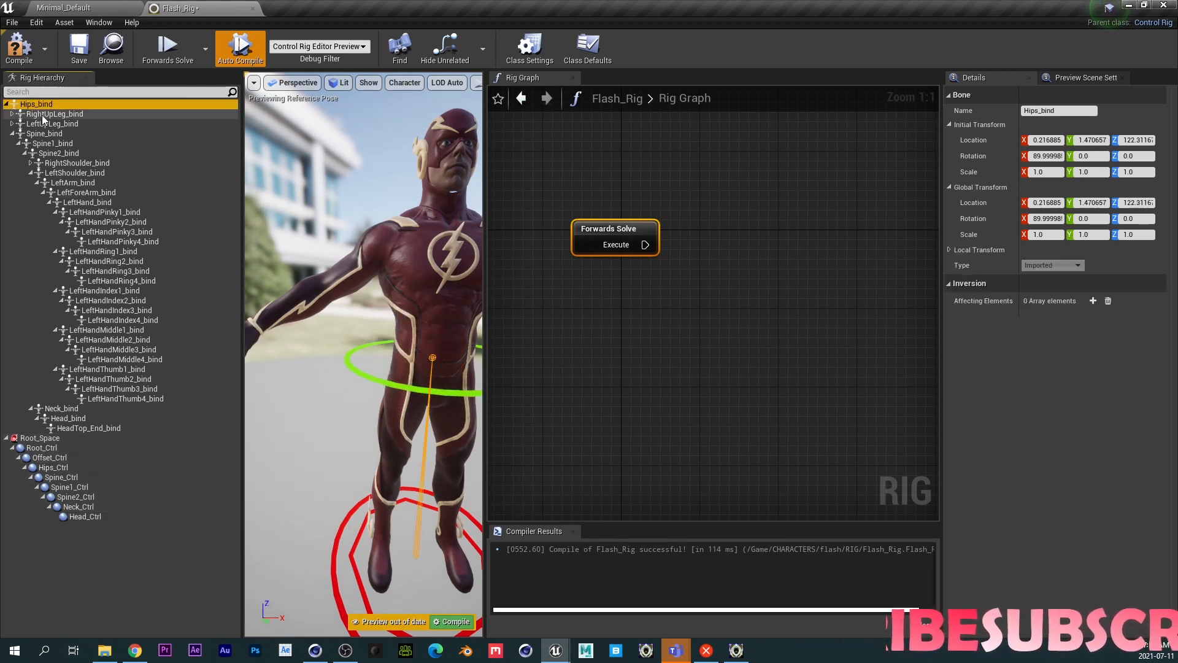
click(55, 468)
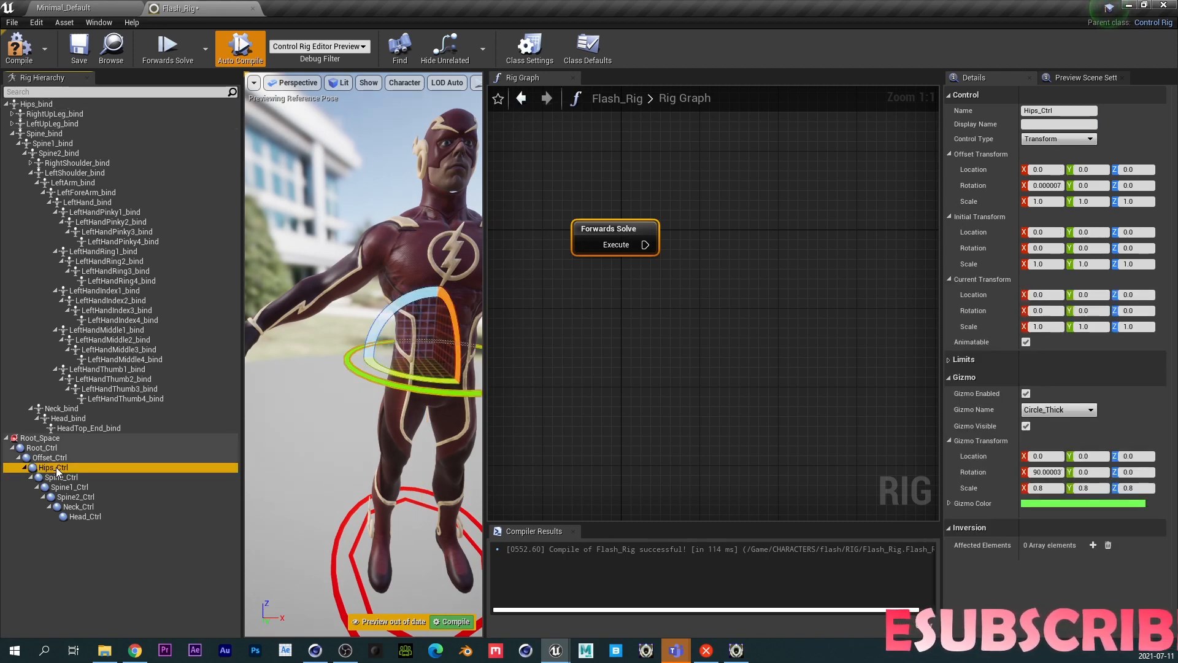
- Copy Spine_bind and paste its global transform onto Spine_Ctrl
click(48, 135)
right_click(48, 135)
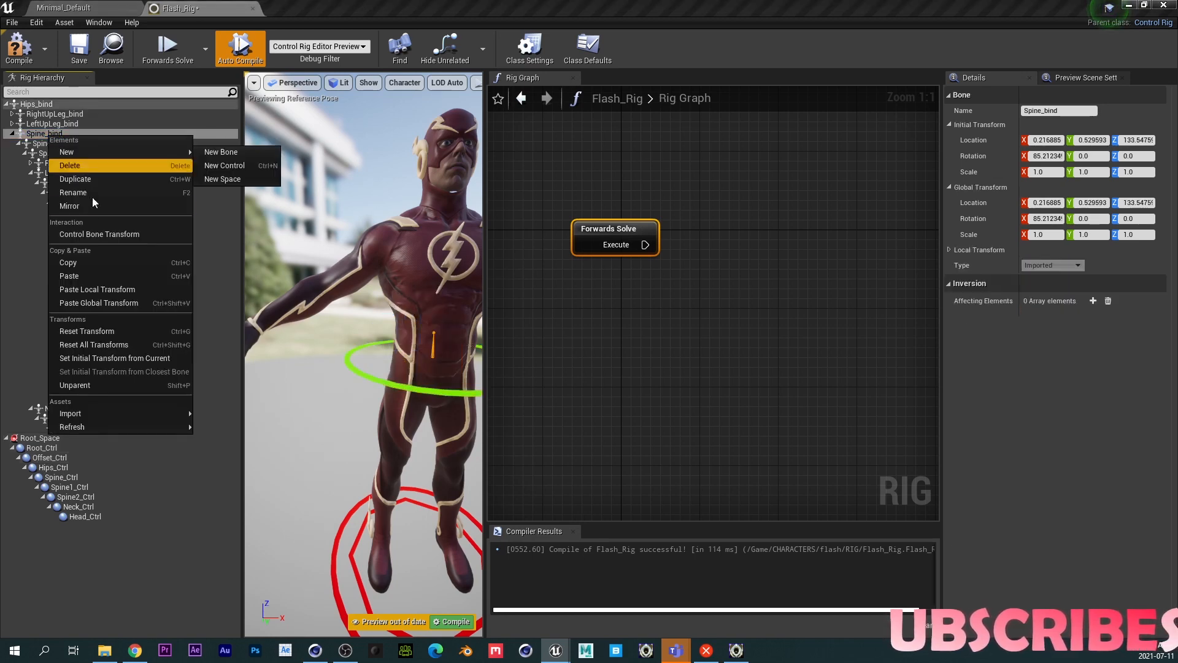
click(78, 263)
click(74, 477)
right_click(74, 477)
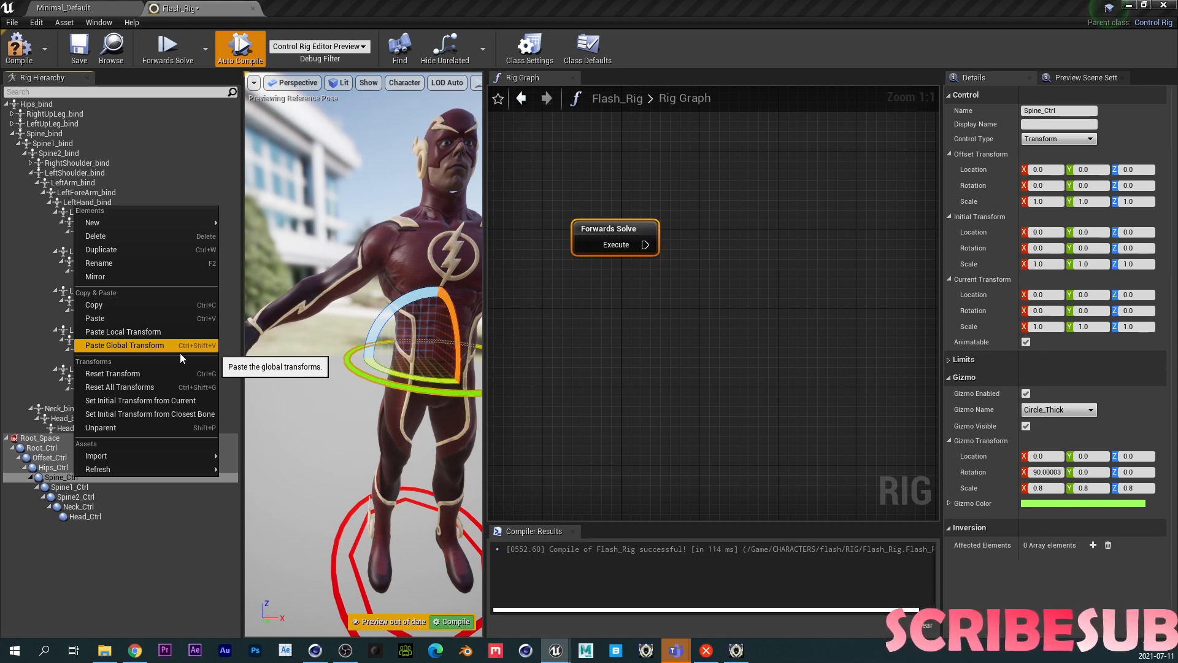
click(124, 348)
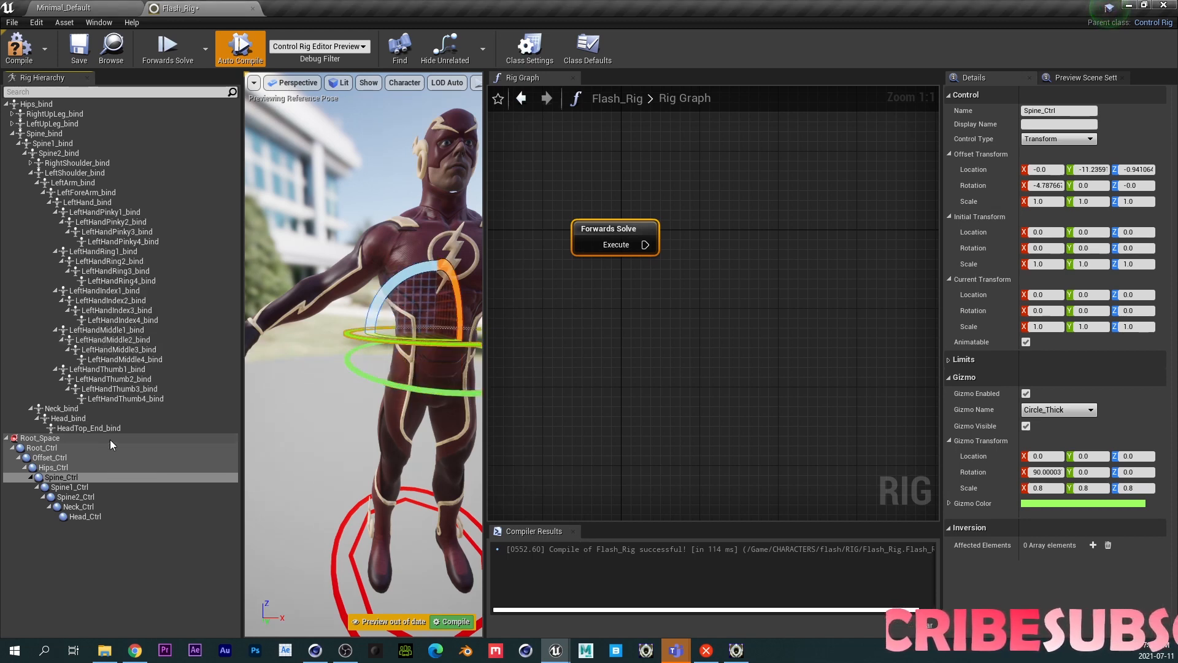
- Paste Spine1_bind's global transform onto Spine1_Ctrl
click(47, 145)
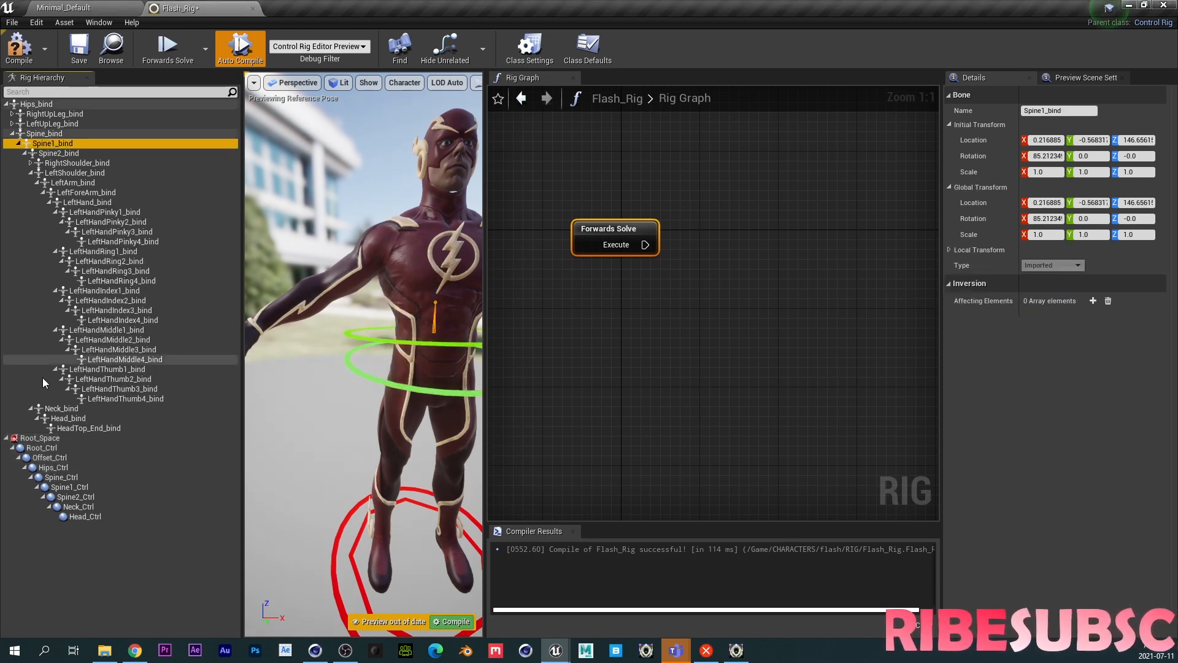
click(69, 487)
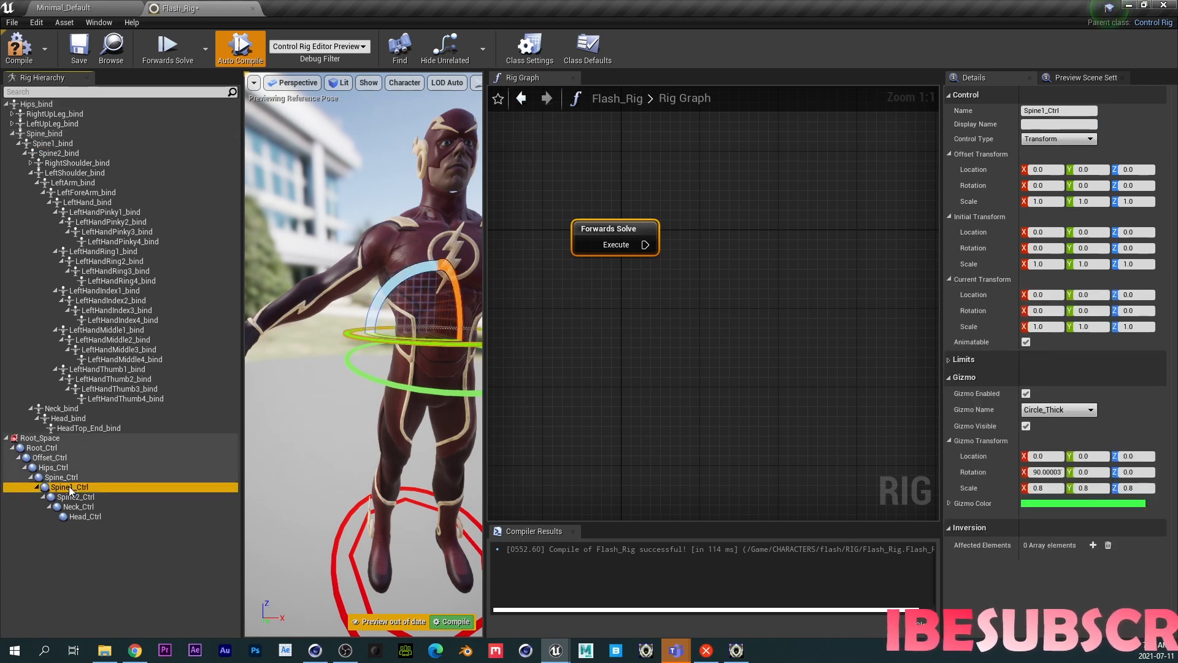
key(ctrl+shift+v)
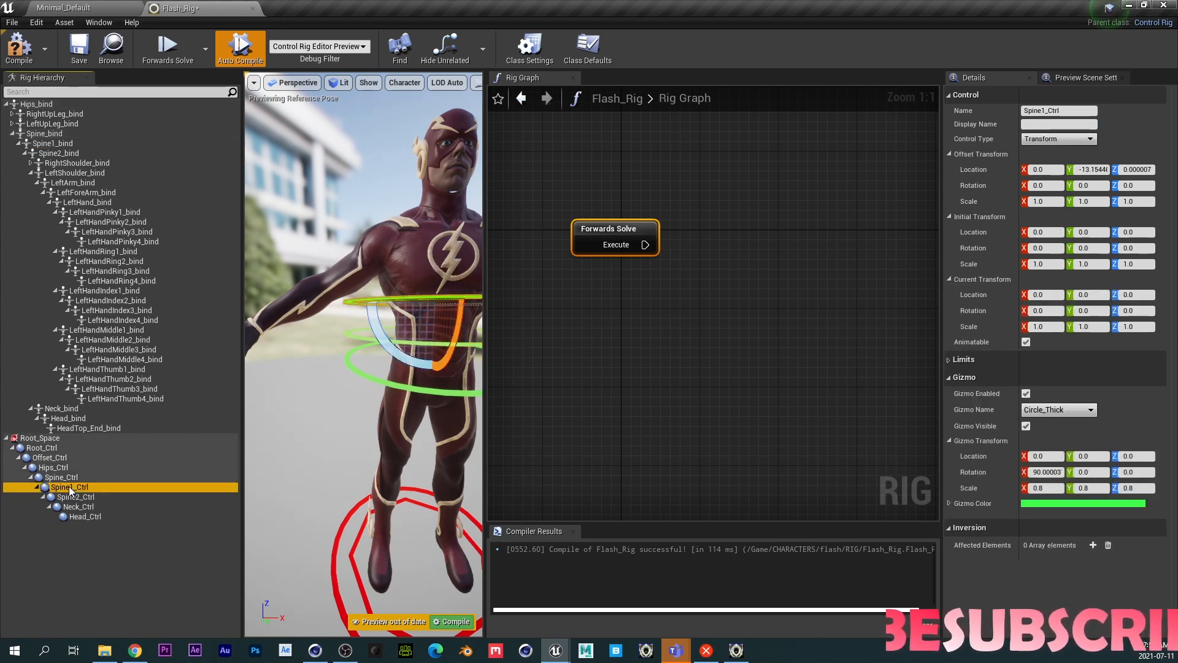
- Paste Spine2_bind's global transform onto Spine2_Ctrl
click(53, 153)
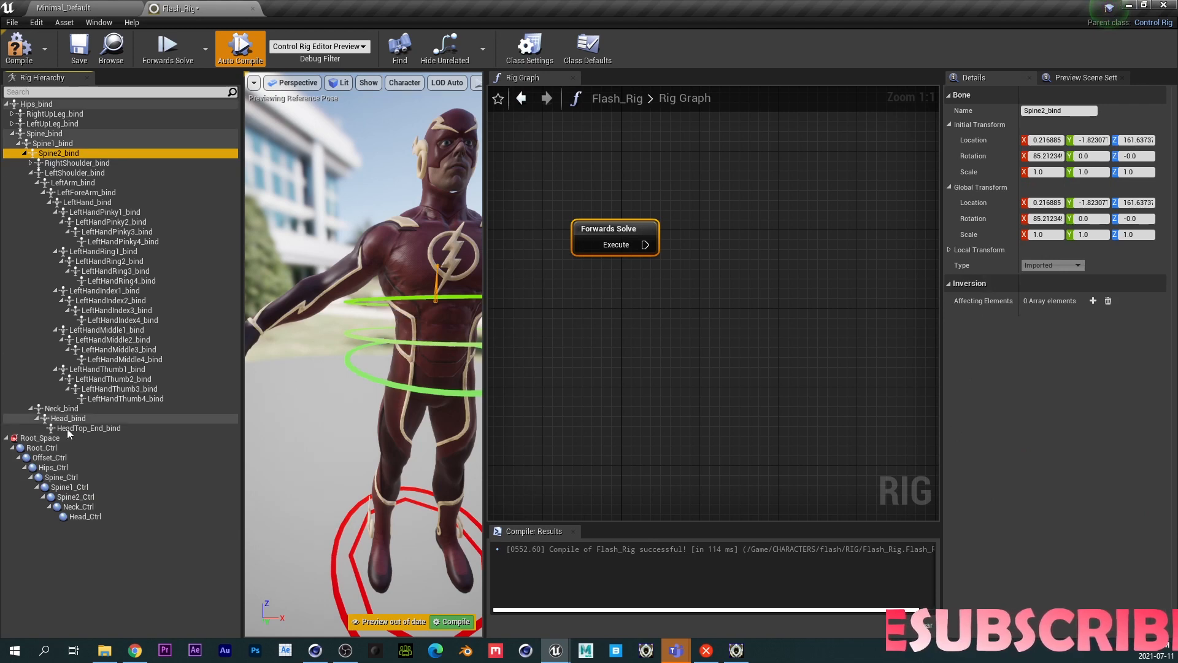
click(74, 496)
key(ctrl+shift+v)
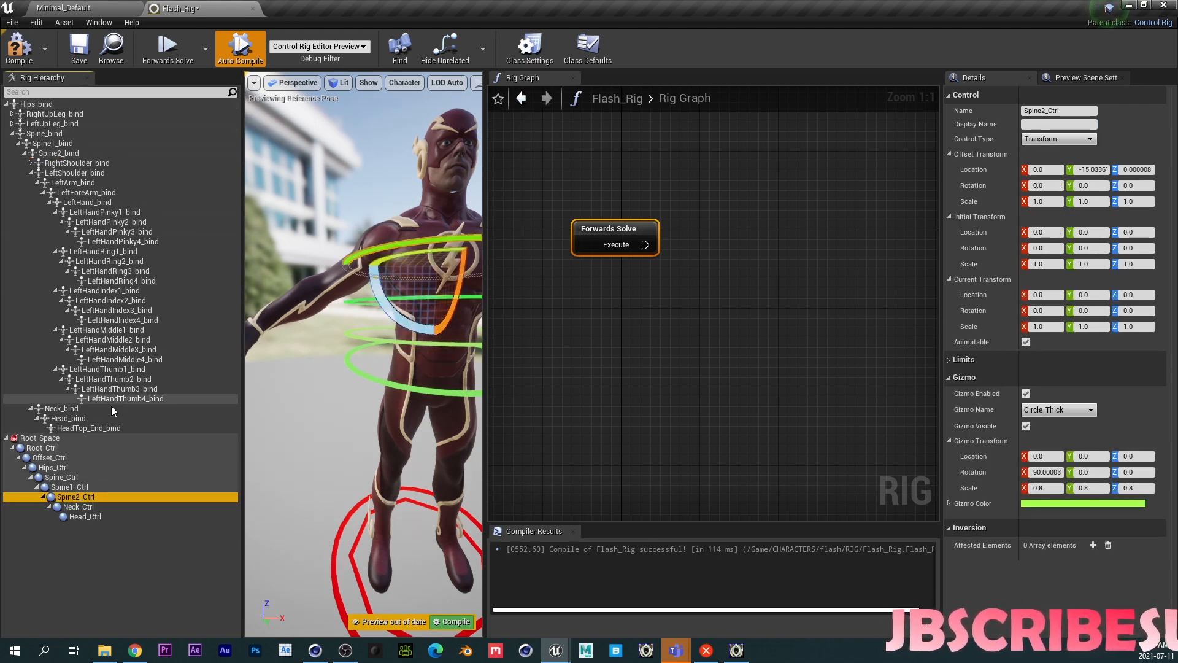
- Paste Neck_bind's global transform onto Neck_Ctrl
click(61, 410)
click(78, 507)
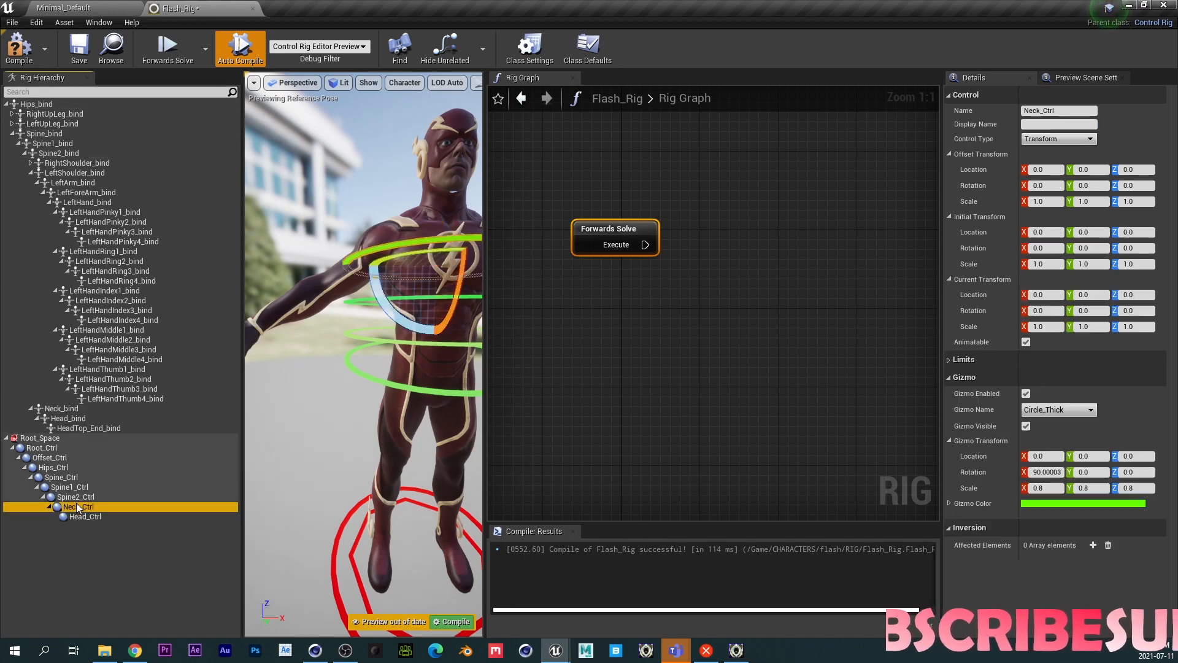
key(ctrl+shift+v)
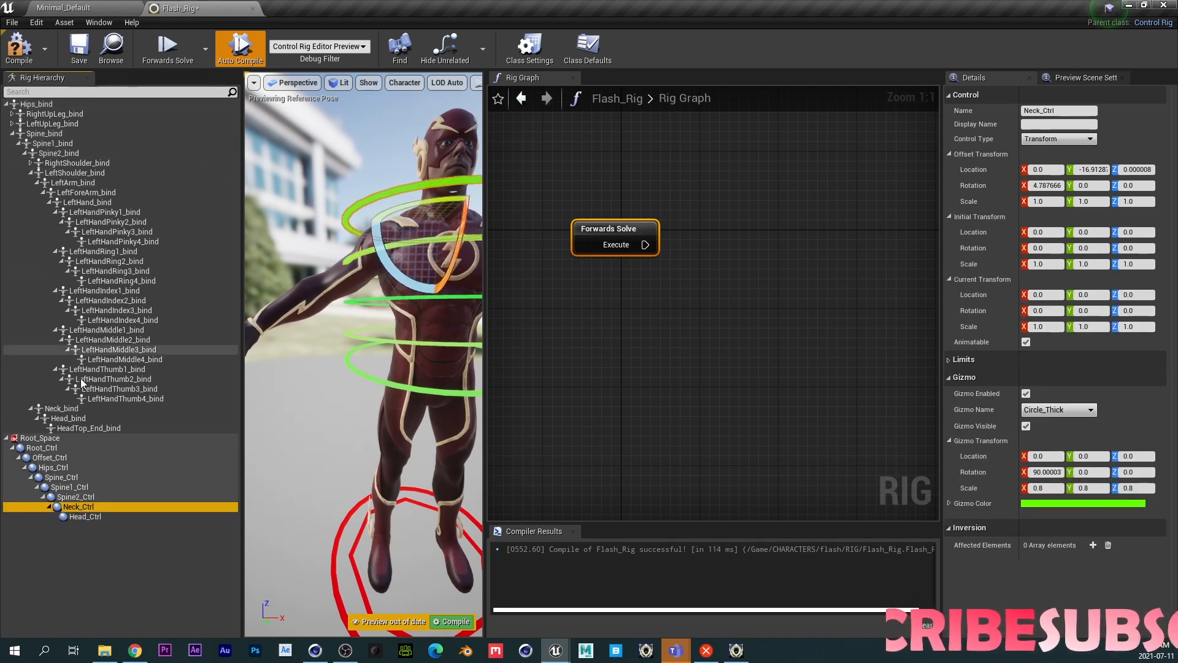
- Paste Head_bind's global transform onto Head_Ctrl
click(67, 417)
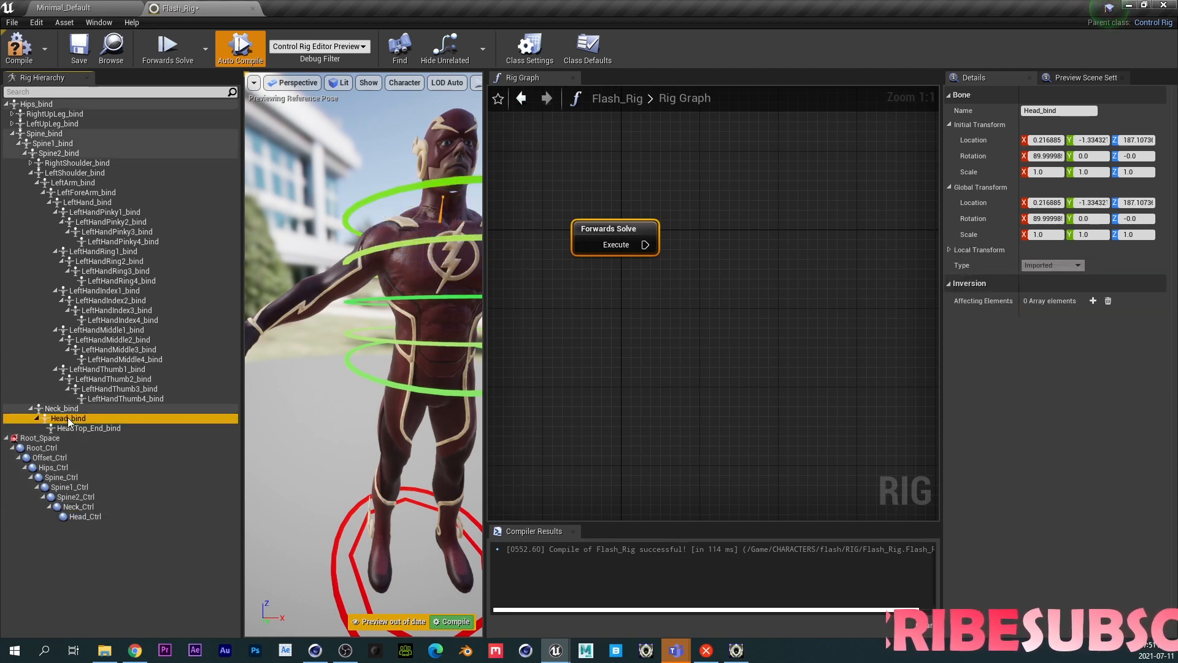
click(79, 520)
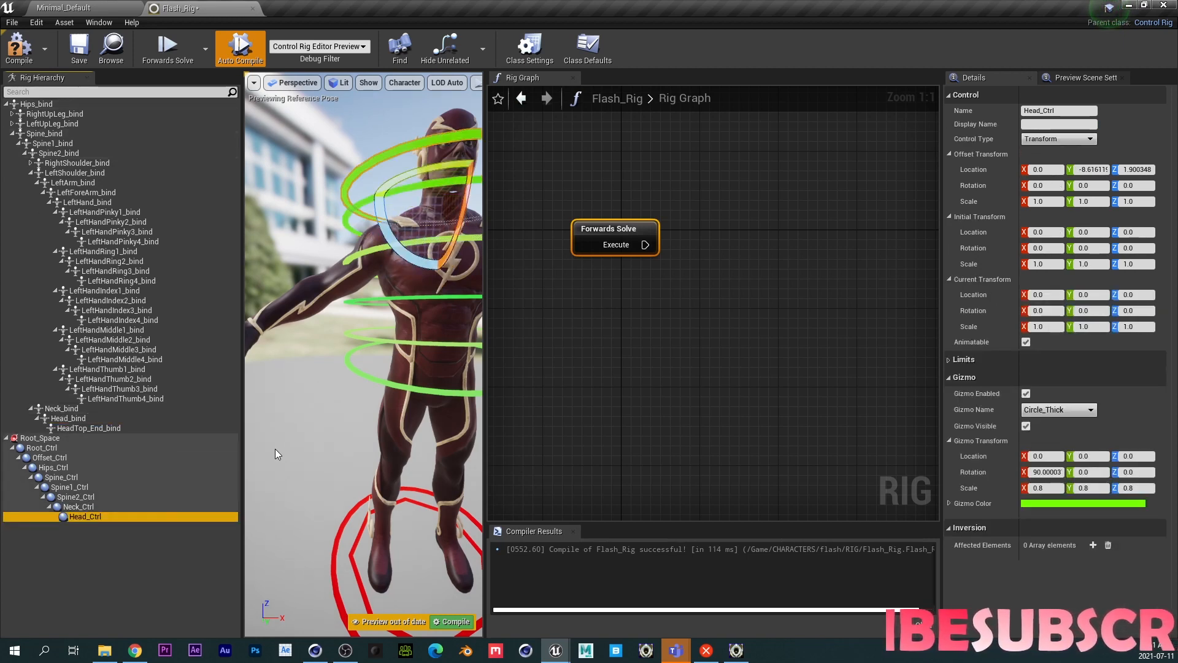
middle_drag(374, 378, 448, 325)
right_drag(373, 377, 328, 386)
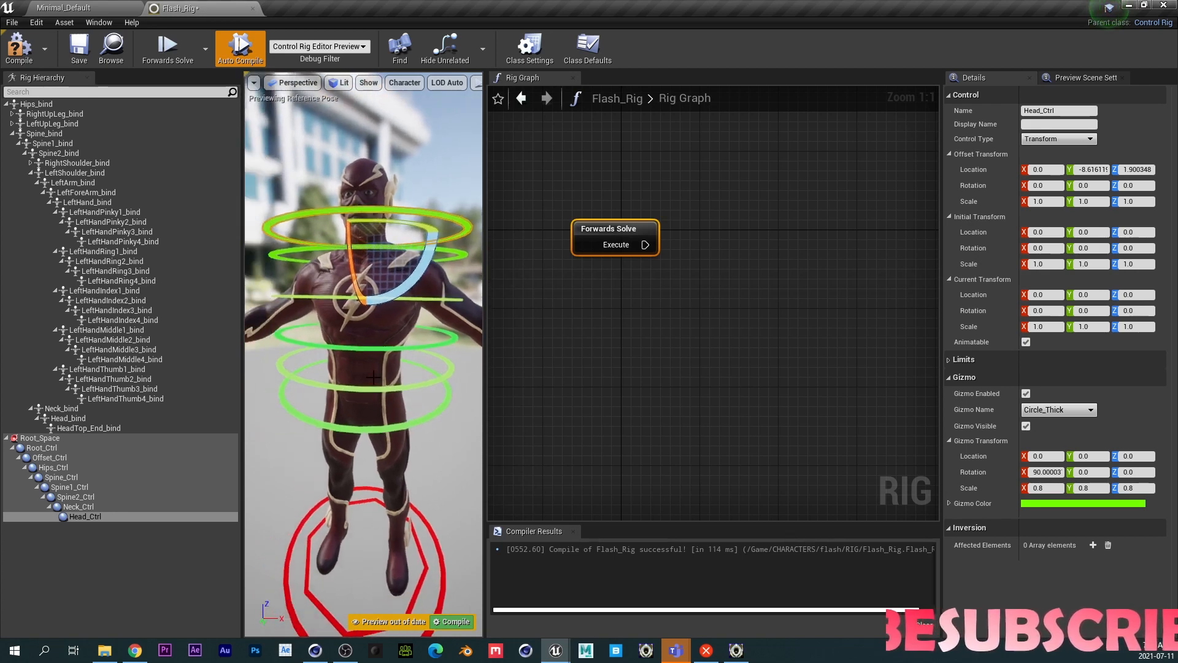
middle_drag(374, 377, 326, 282)
right_drag(358, 400, 386, 381)
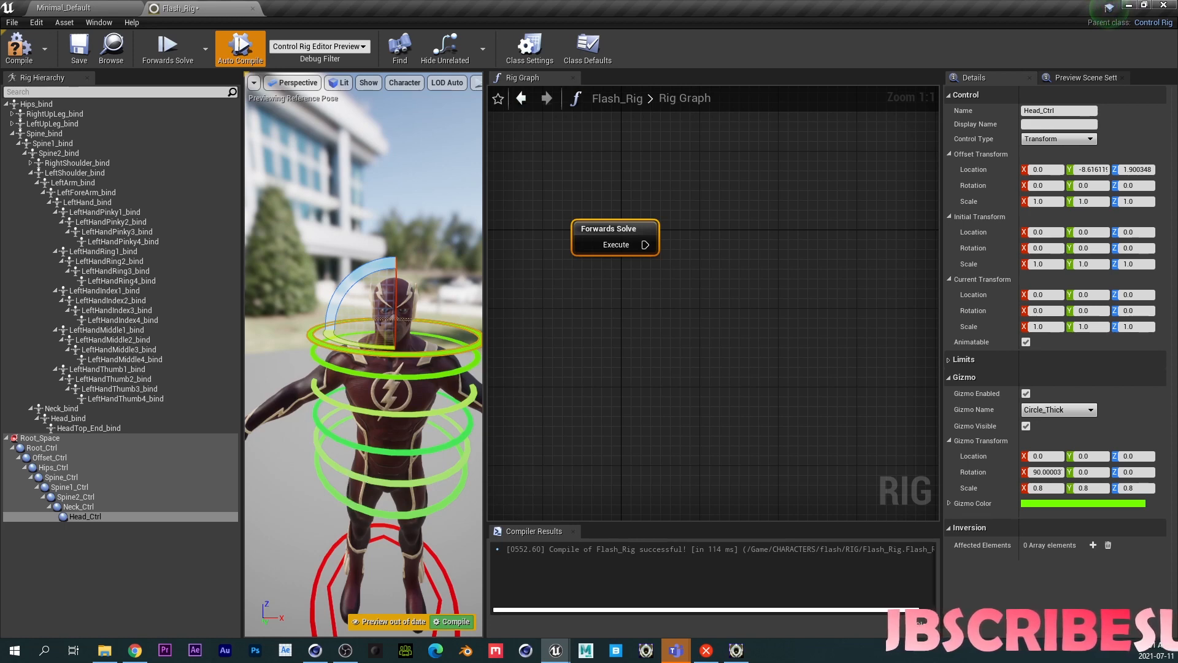
- Select Hips_Ctrl and set its gizmo scale to 0.7 on X, Y and Z
click(348, 474)
click(349, 501)
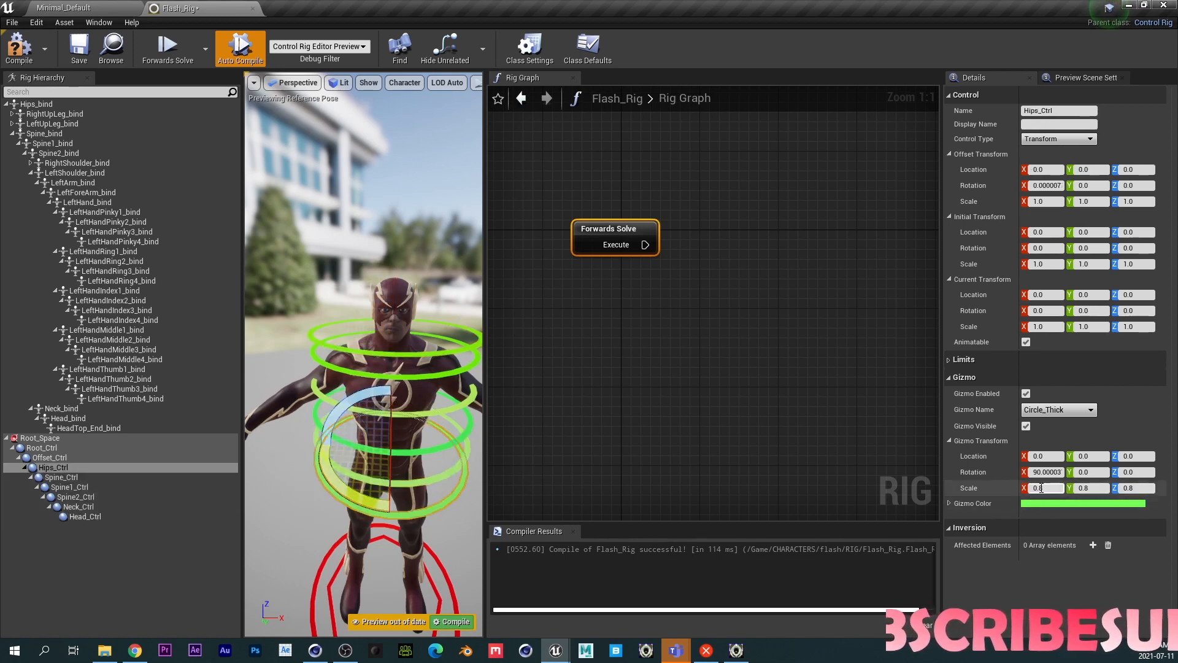
click(1042, 488)
text(0.)
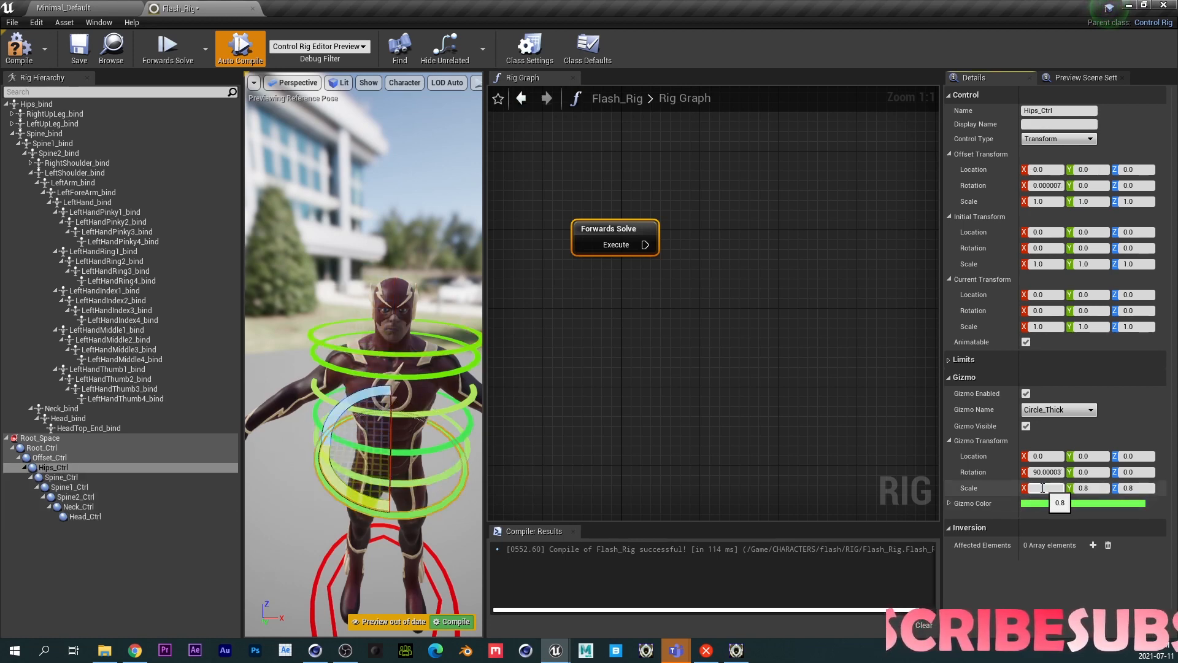
text(7)
key(Tab)
text(.7)
key(Tab)
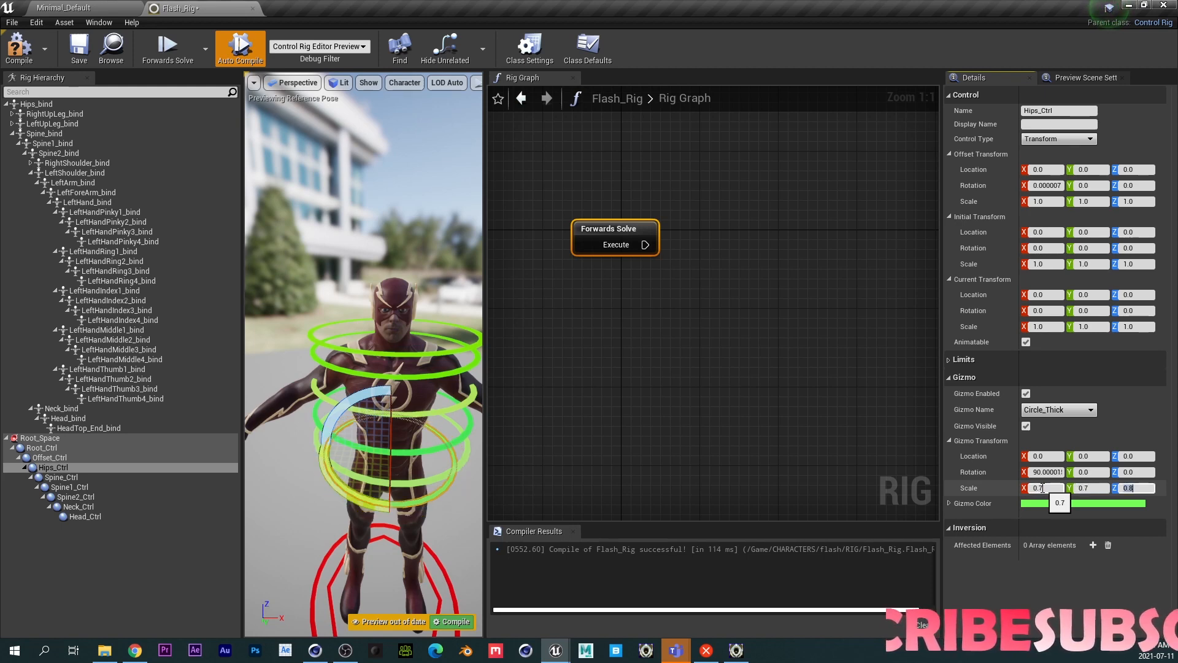
text(.7)
key(Return)
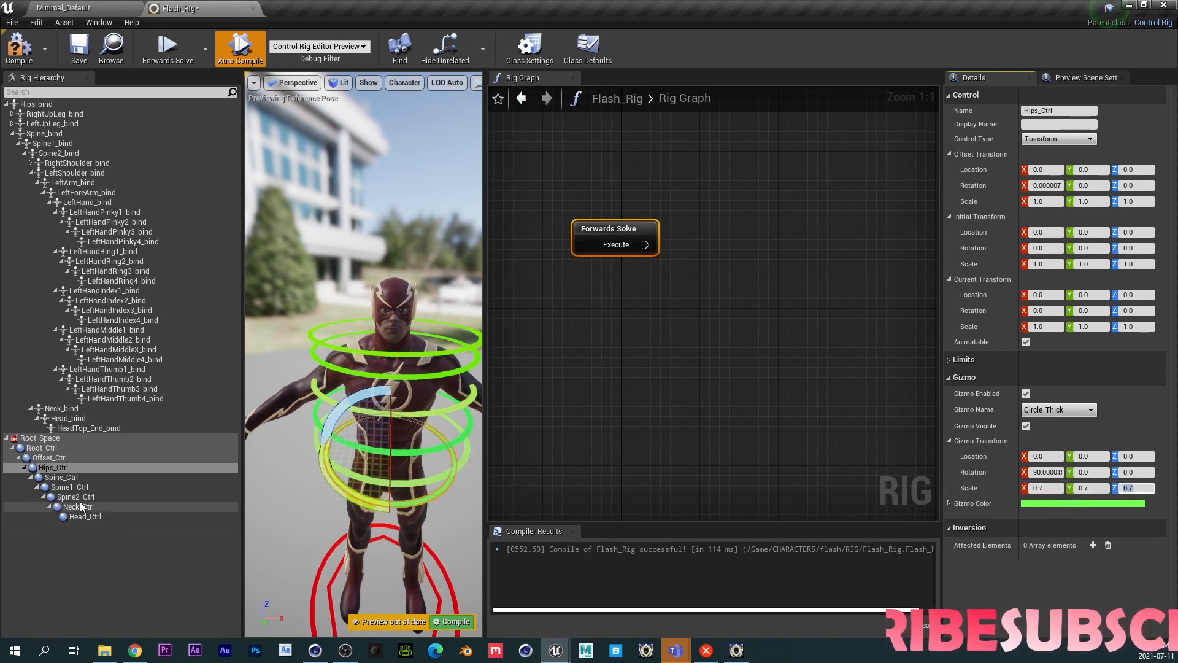
- Select Spine_Ctrl and set its gizmo scale to 0.6 on X, Y and Z
click(61, 477)
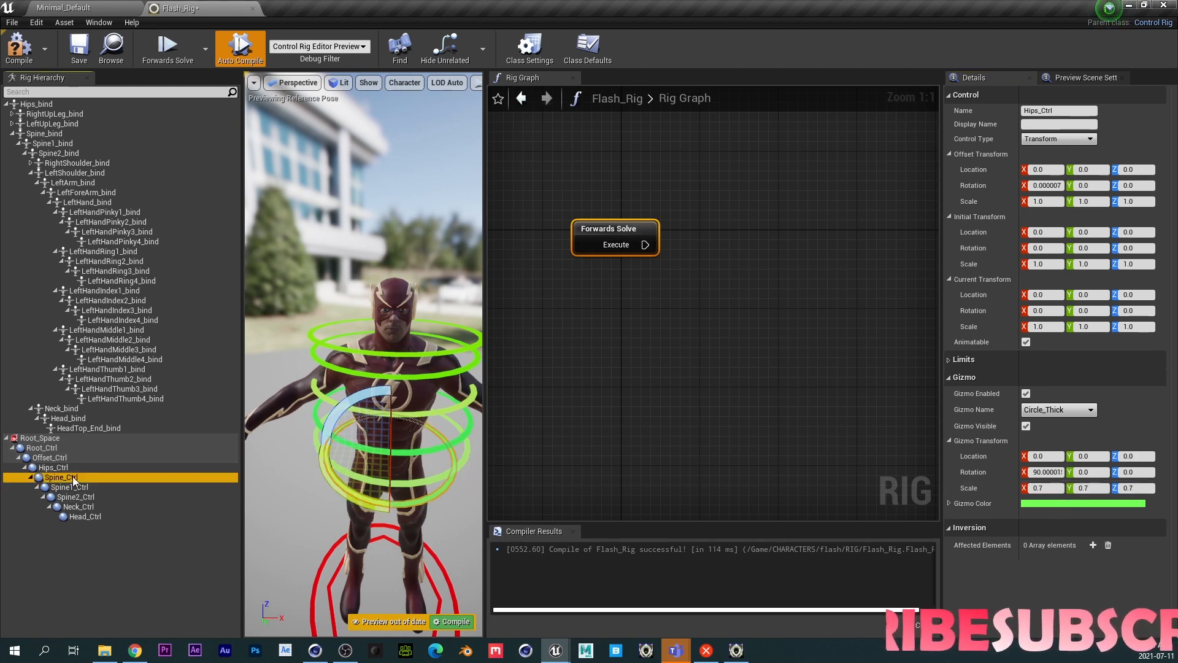
click(1041, 489)
key(BackSpace)
text(.6)
key(Tab)
text(.6)
key(Tab)
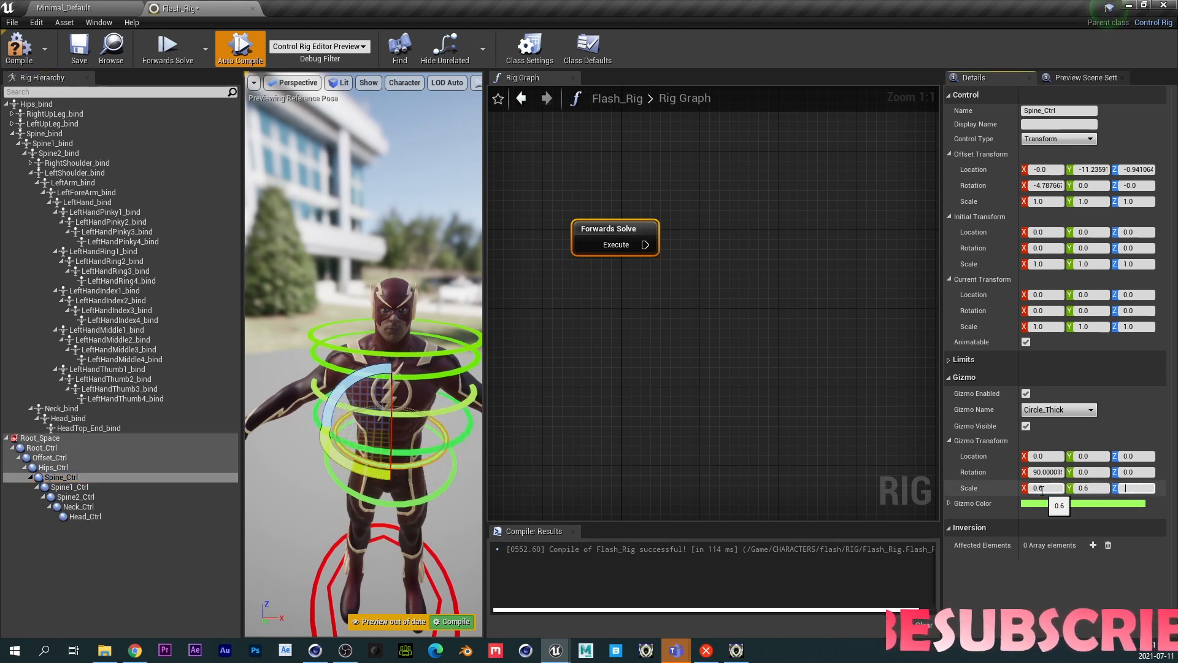
text(.6)
key(Return)
- Select Spine1_Ctrl and set its gizmo scale to 0.5 on X, Y and Z
click(69, 487)
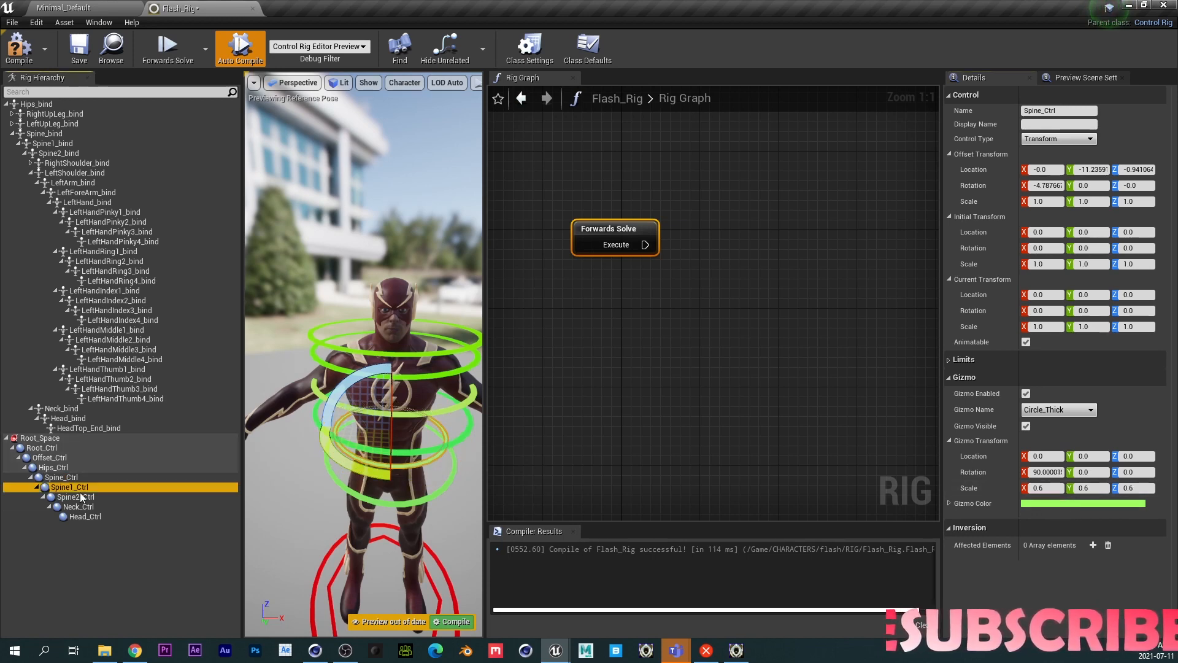
click(1036, 491)
text(.6)
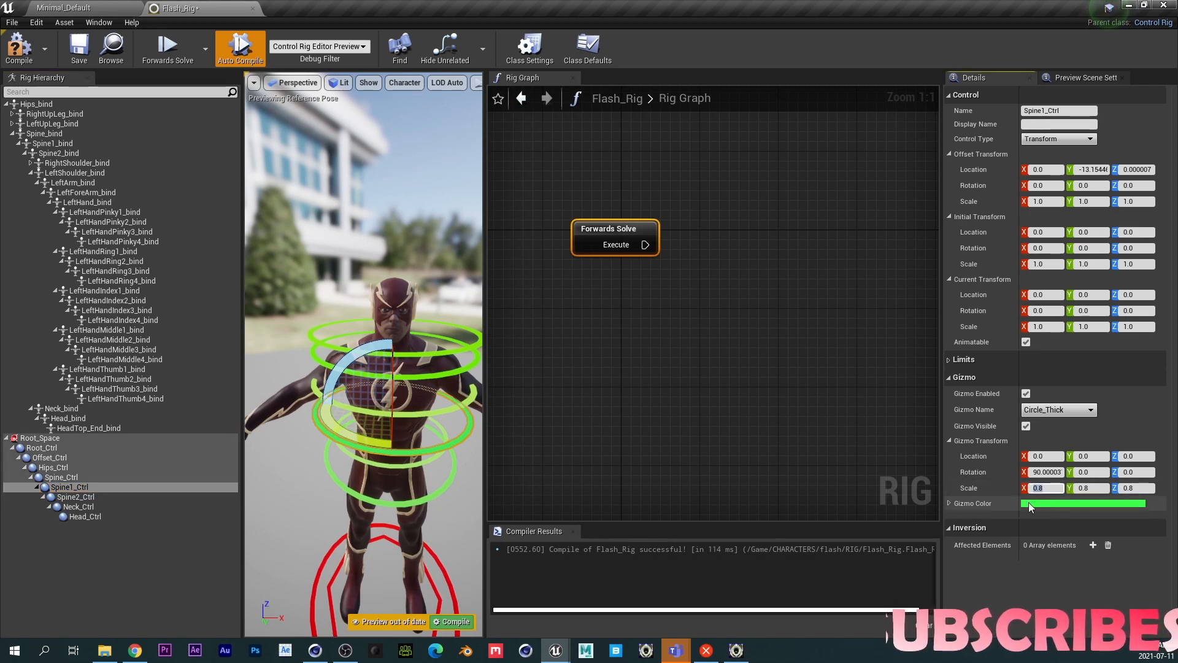
key(Tab)
text(.6)
key(Tab)
text(.6)
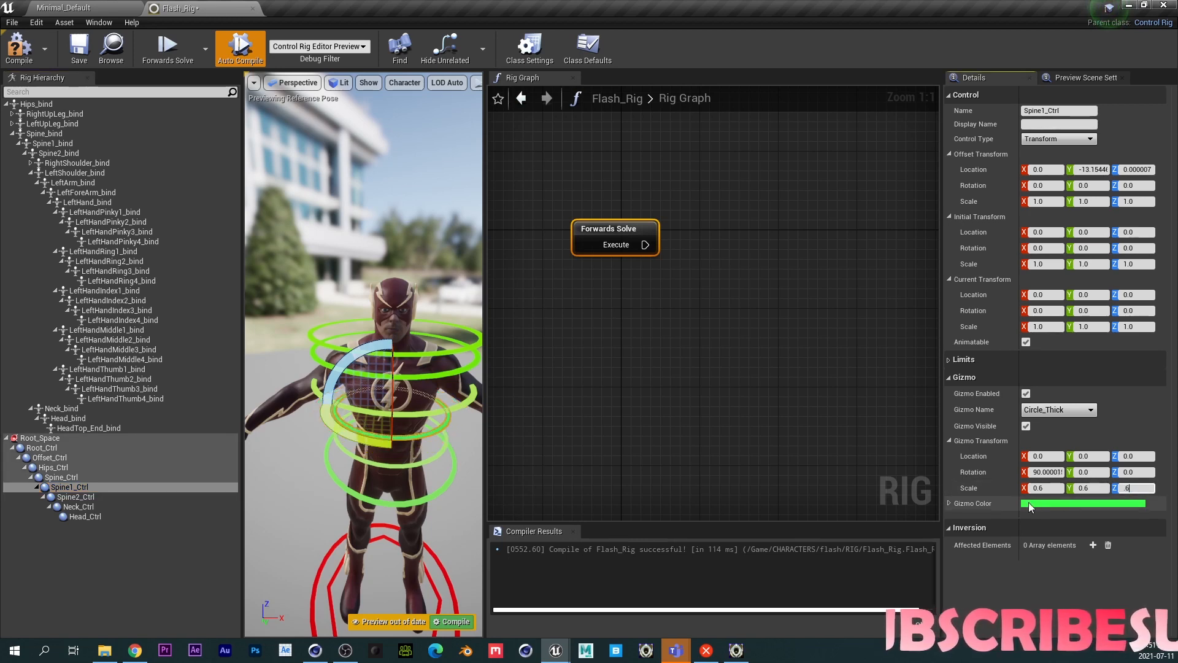
key(Return)
click(1038, 488)
text(.5)
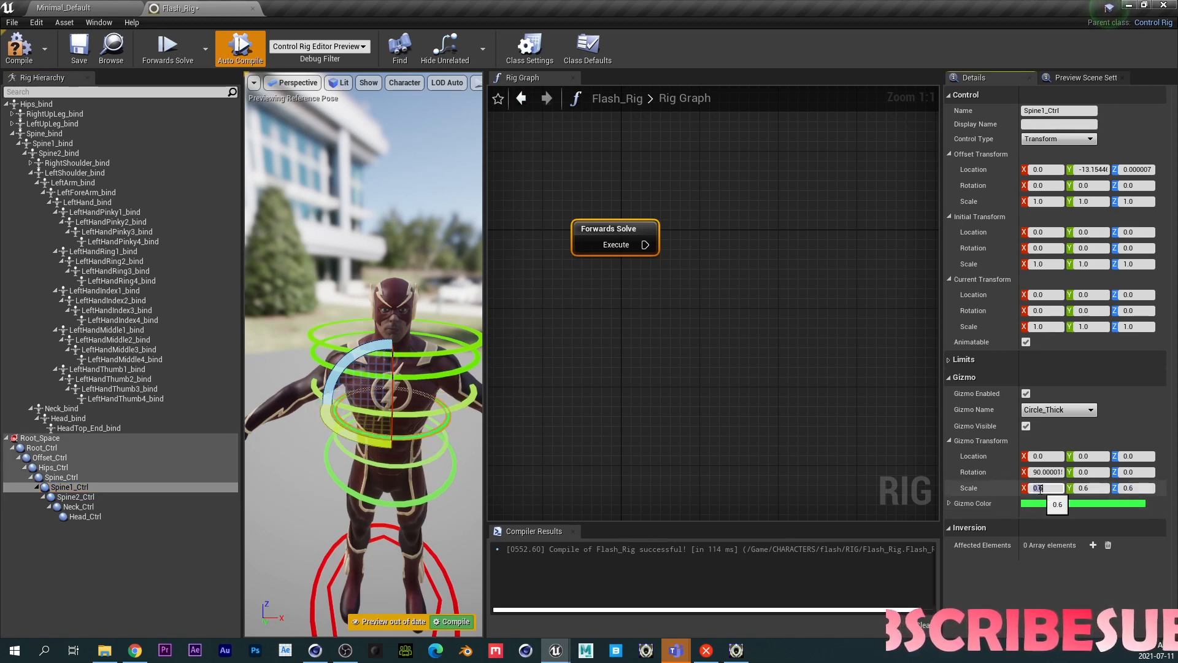
key(Tab)
text(.5)
key(Tab)
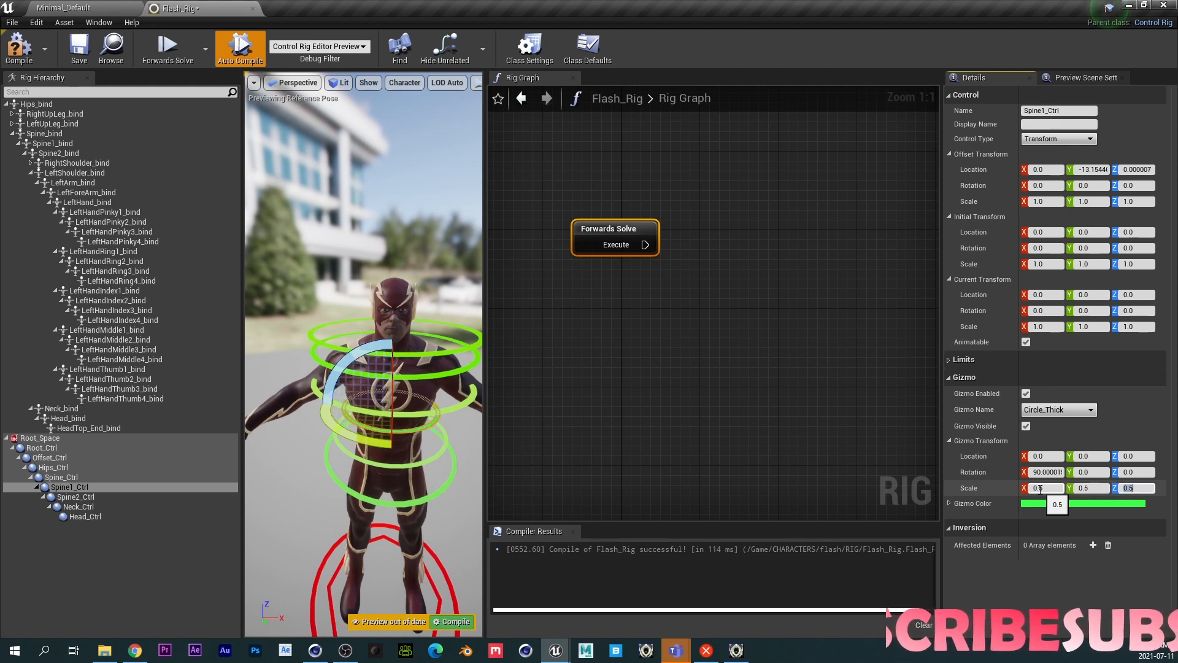
- Select Spine2_Ctrl and set its gizmo scale to 0.5 on X, Y and Z
click(76, 497)
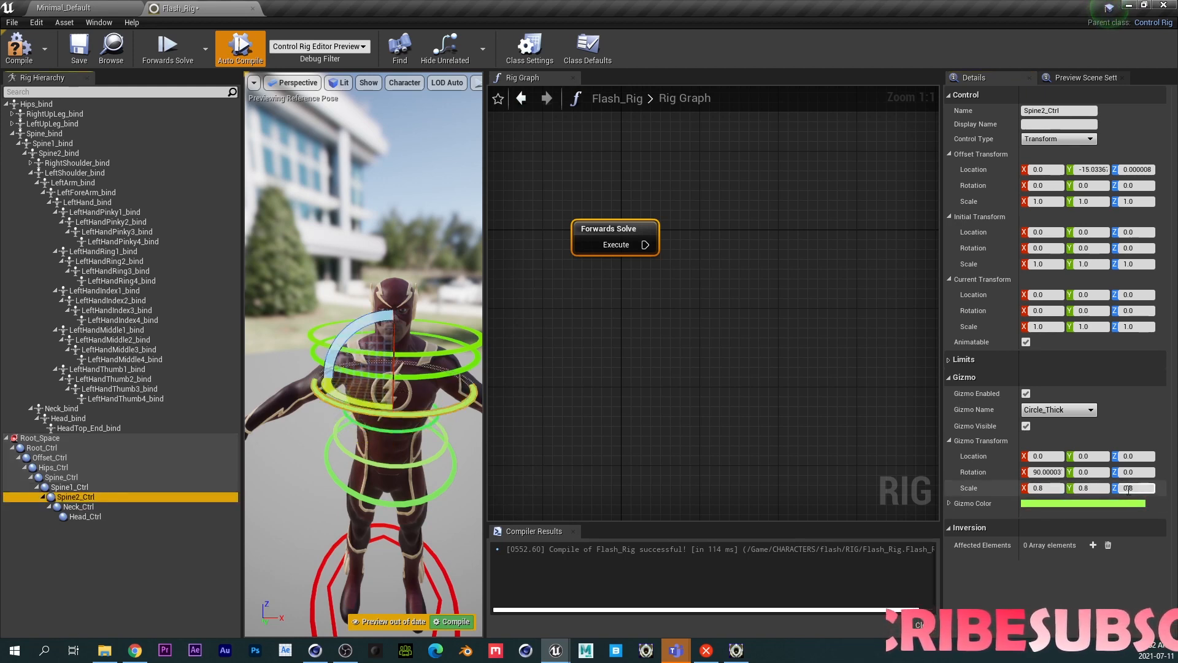
click(1038, 488)
text(.6)
key(Tab)
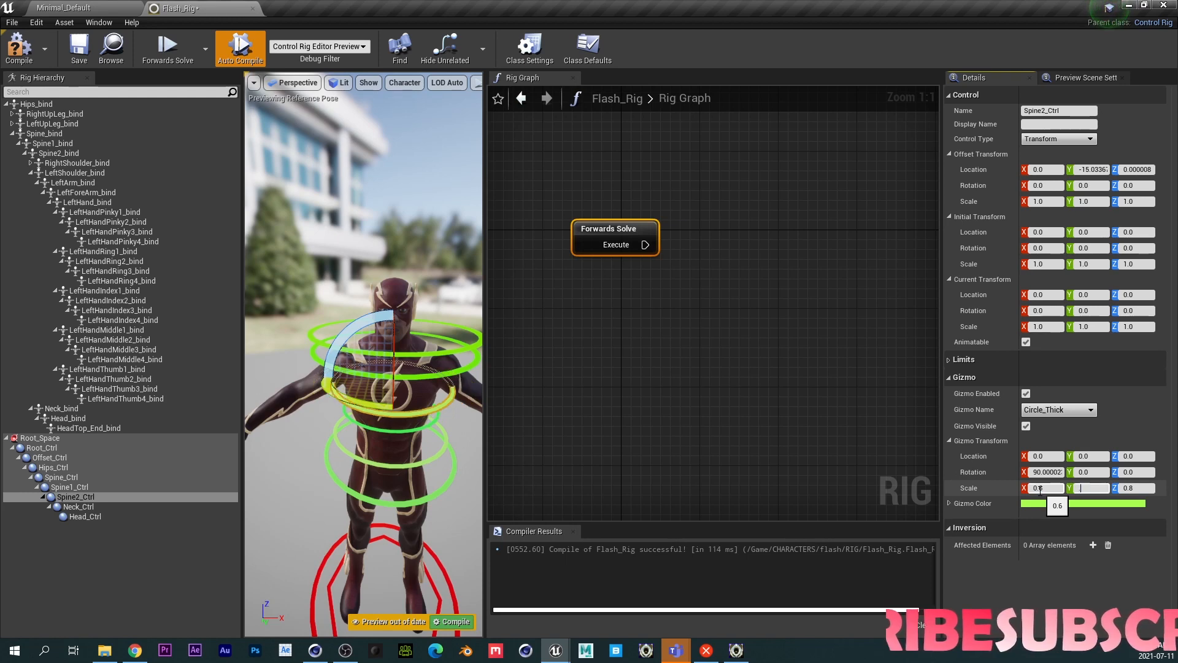
text(.6)
key(Tab)
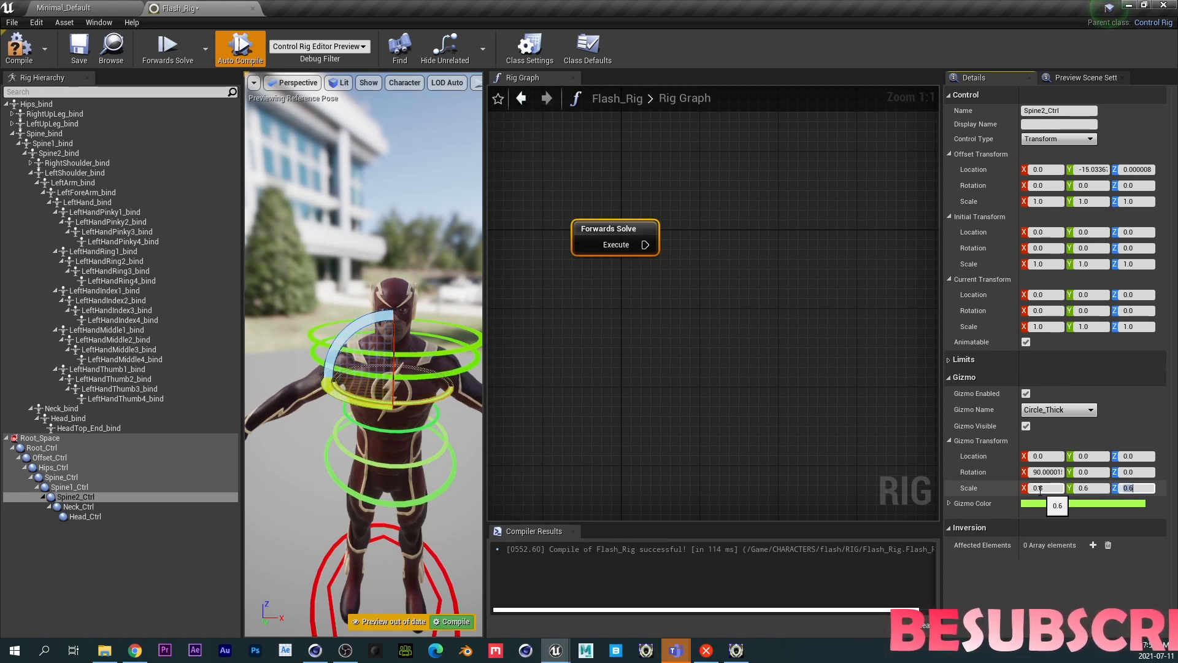
click(1039, 488)
text(.5)
key(Tab)
text(.5)
key(Tab)
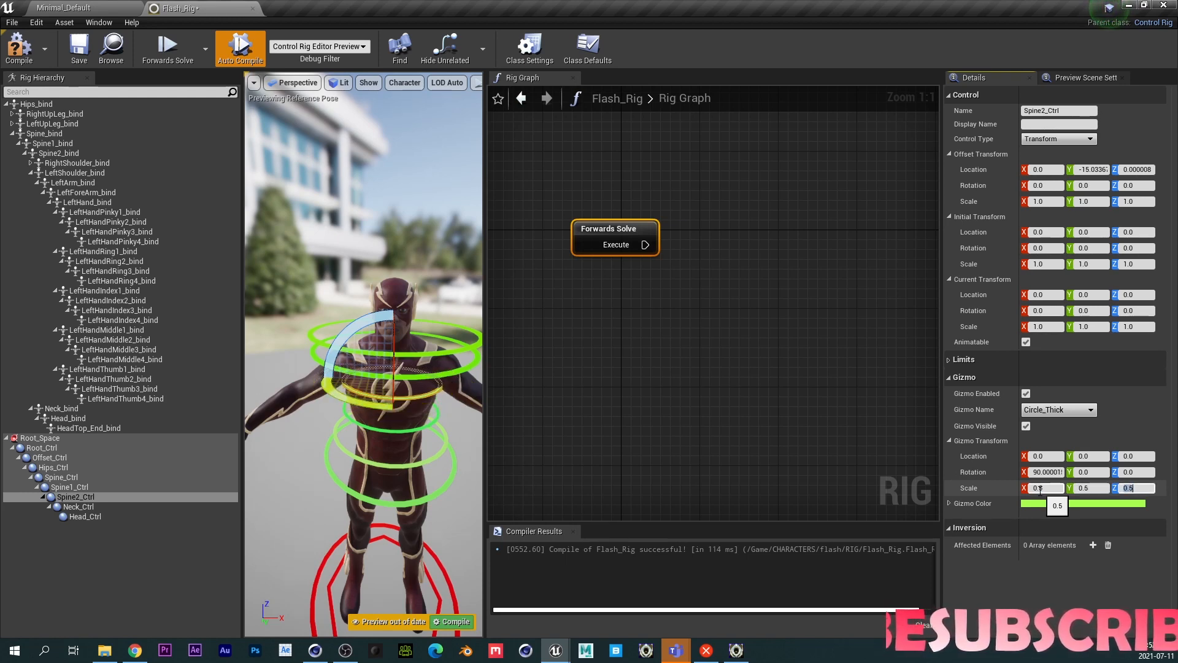
- Reselect Spine_Ctrl and change its gizmo scale to 0.5 on X, Y and Z
click(58, 478)
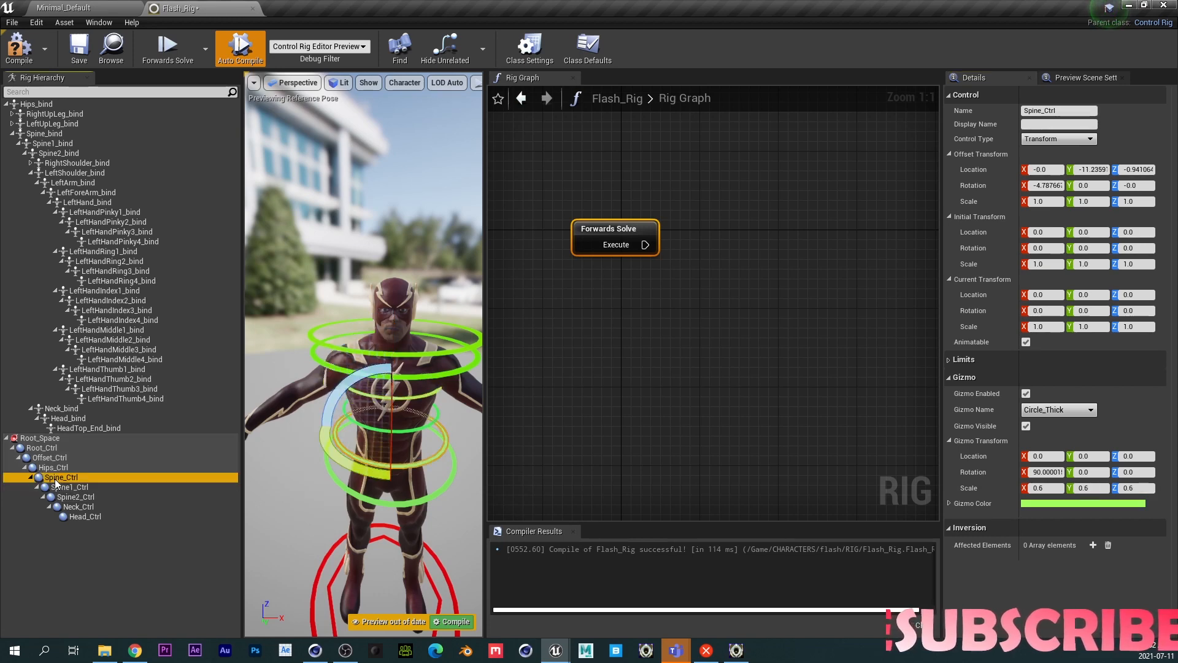
click(1043, 488)
text(.5)
key(Tab)
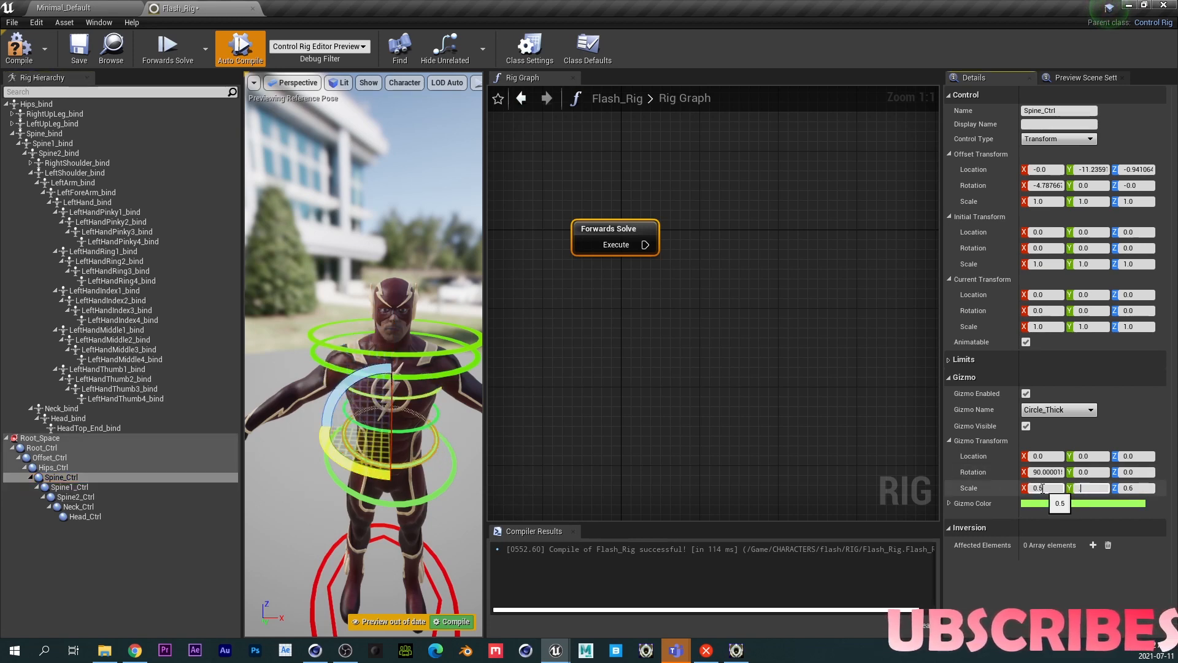
text(.5)
key(Tab)
text(.5)
key(Return)
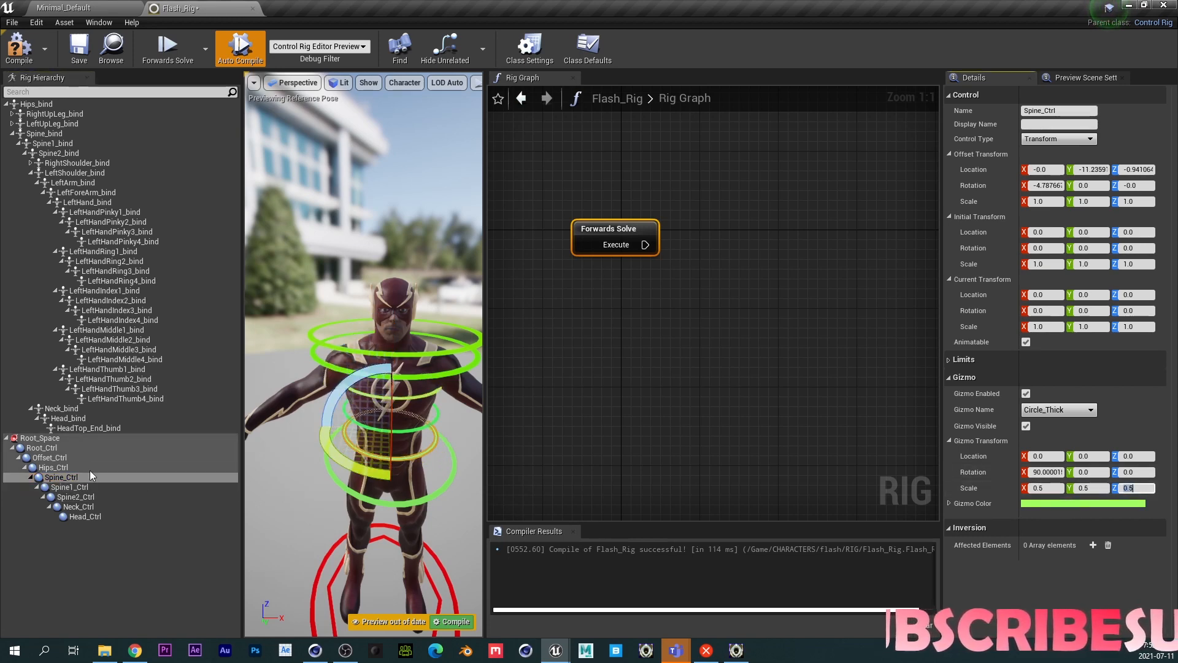
- Select Hips_Ctrl and reduce its gizmo scale to 0.6 on X and Y
click(65, 466)
click(1050, 488)
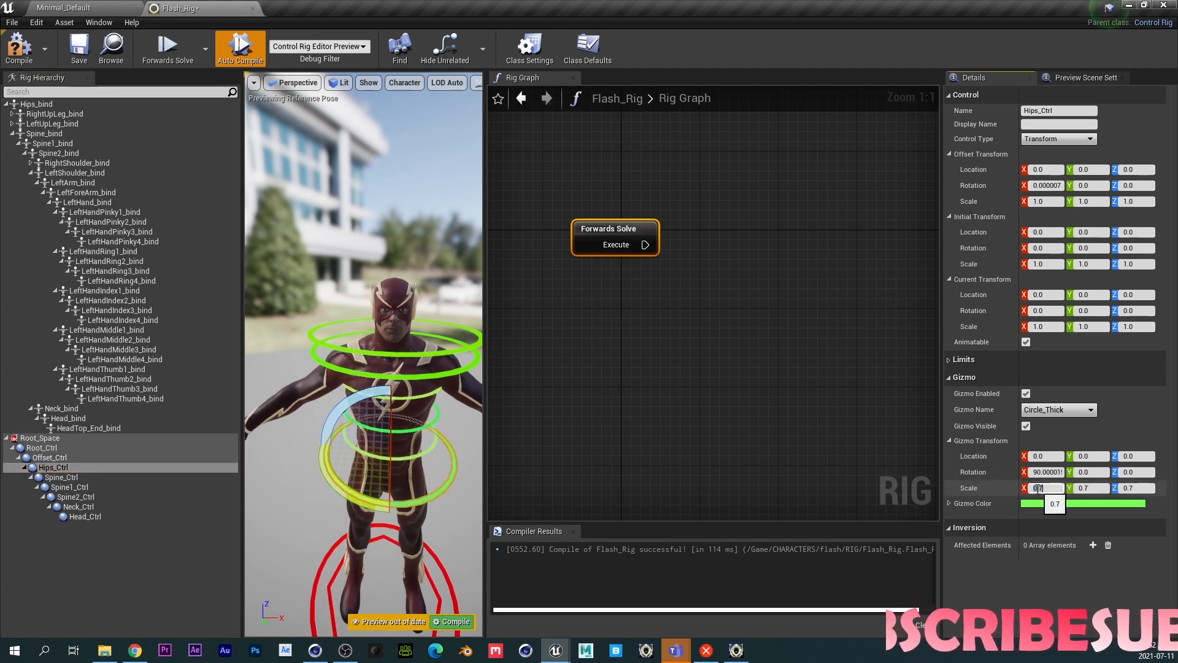
text(.6)
key(Tab)
text(.6)
key(Tab)
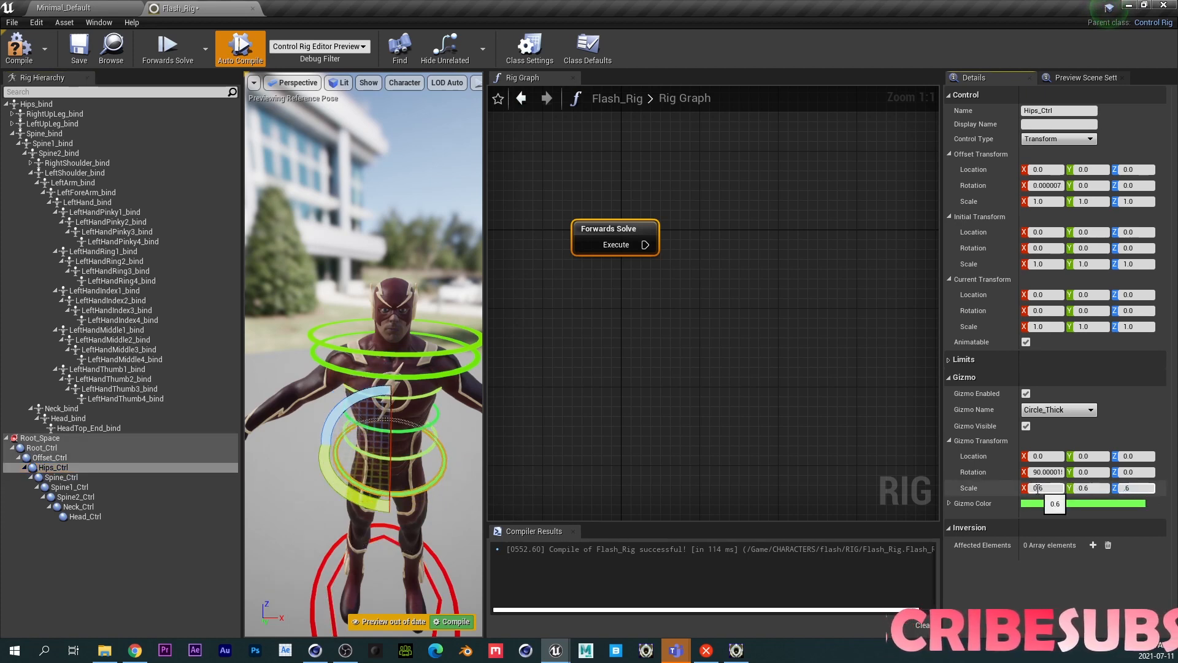
- Select Neck_Ctrl and set its gizmo scale to 0.4 on X, Y and Z
click(88, 497)
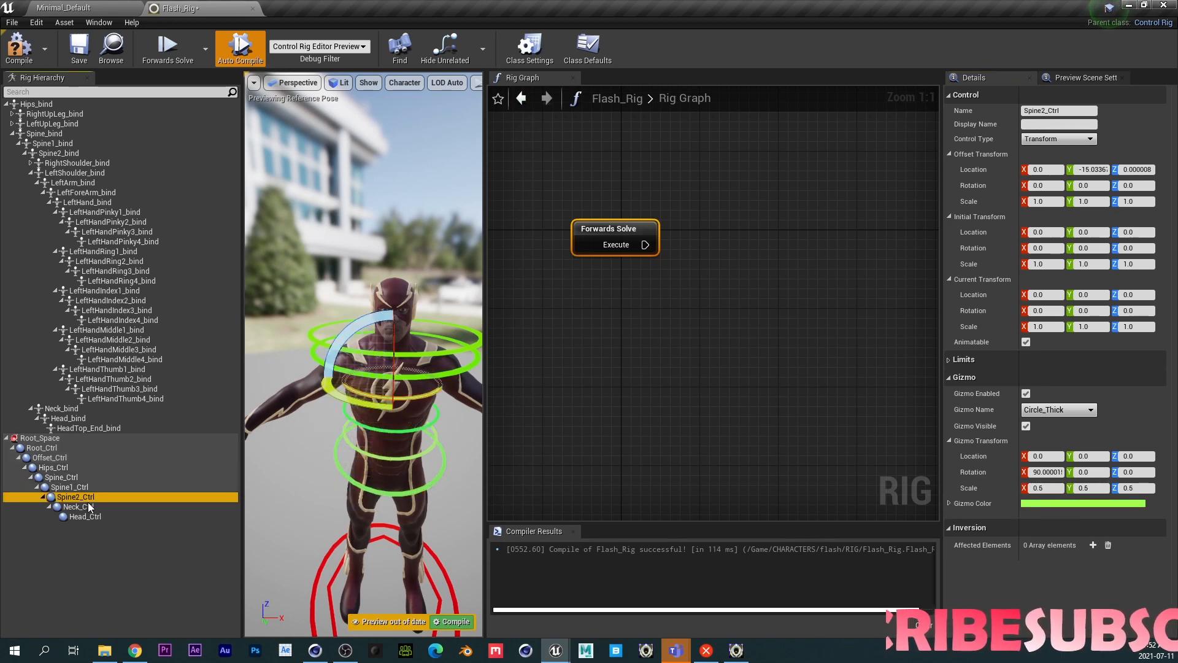
click(85, 506)
click(1048, 487)
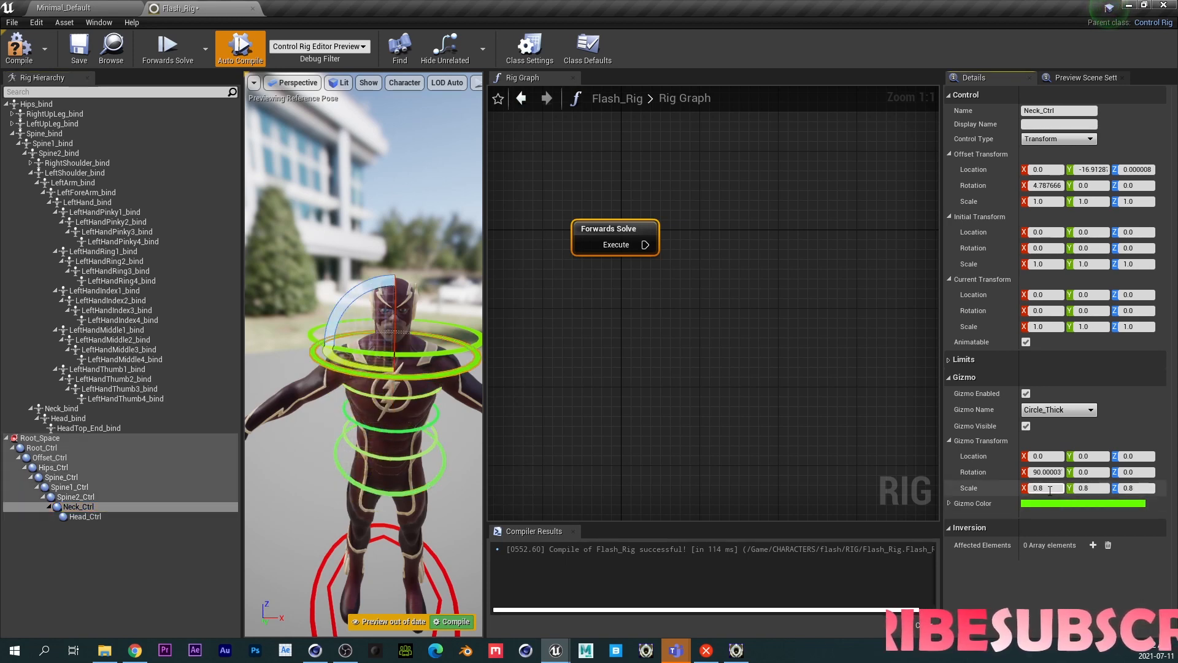
text(0.2)
key(Tab)
text(0)
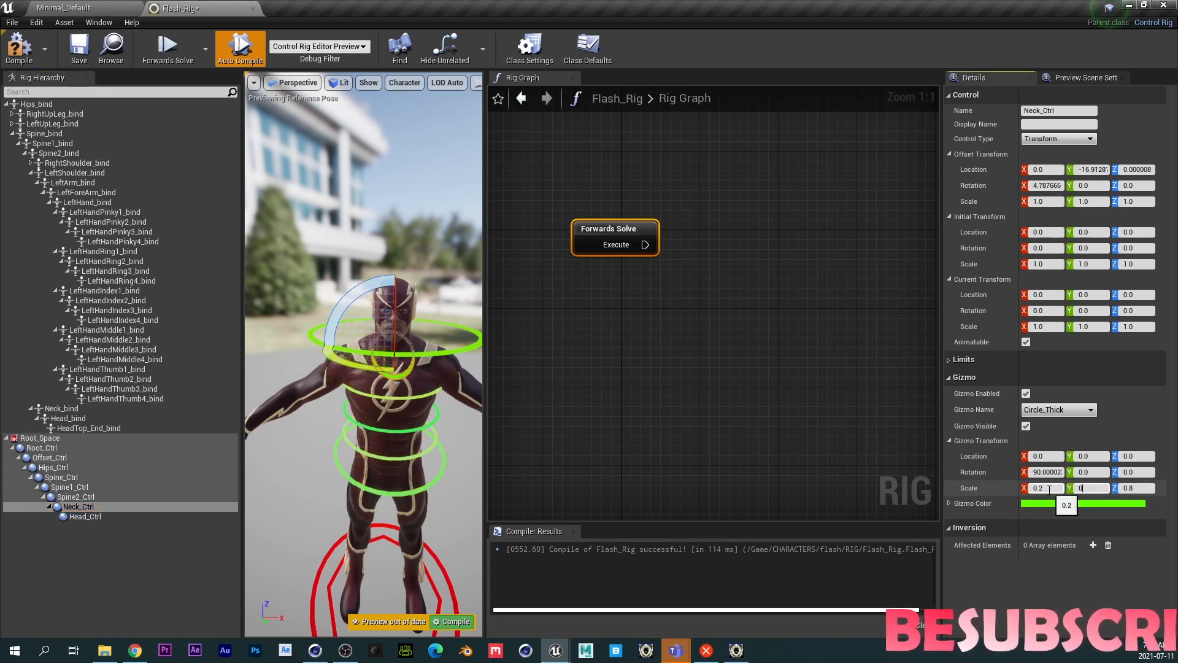
text(.2)
key(Tab)
text(0.2)
click(1048, 489)
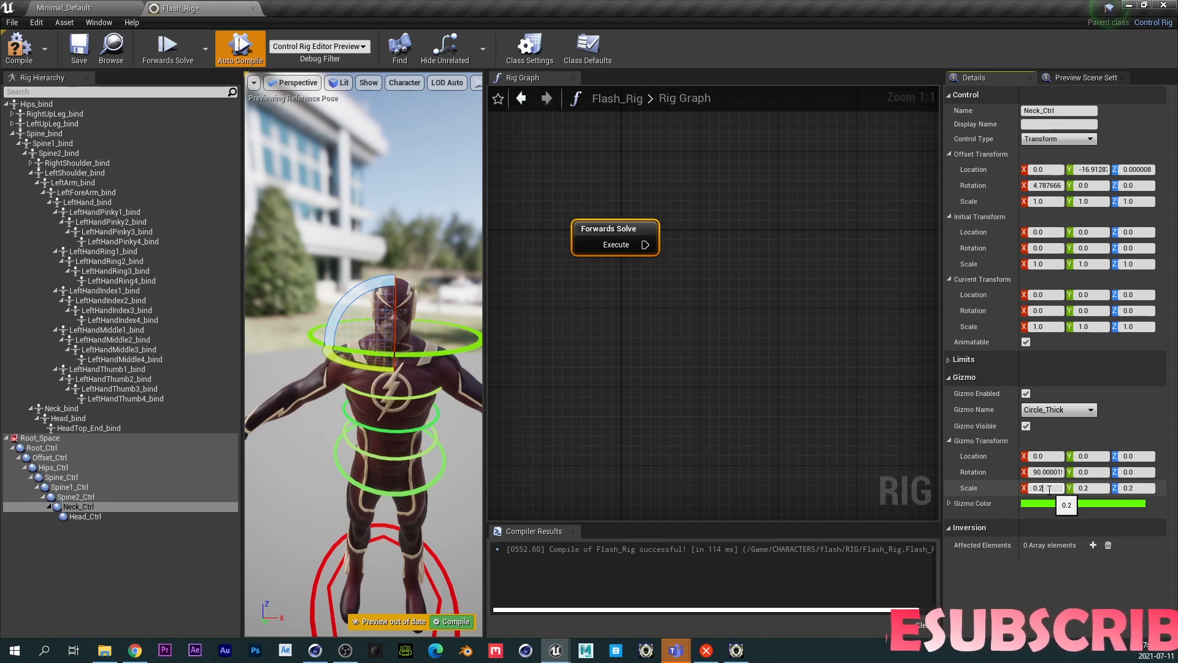
text(0.4)
key(Tab)
text(0.4)
key(Tab)
text(0.4)
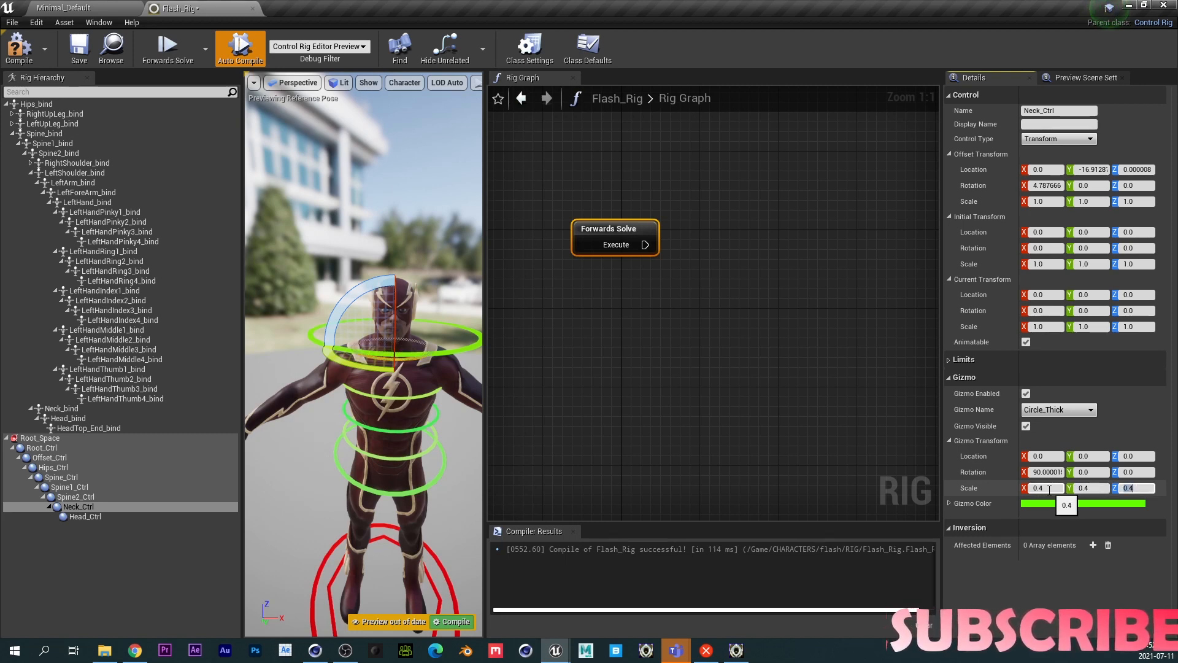
- Select Head_Ctrl and set its gizmo scale to 0.2 on X, Y and Z
click(86, 516)
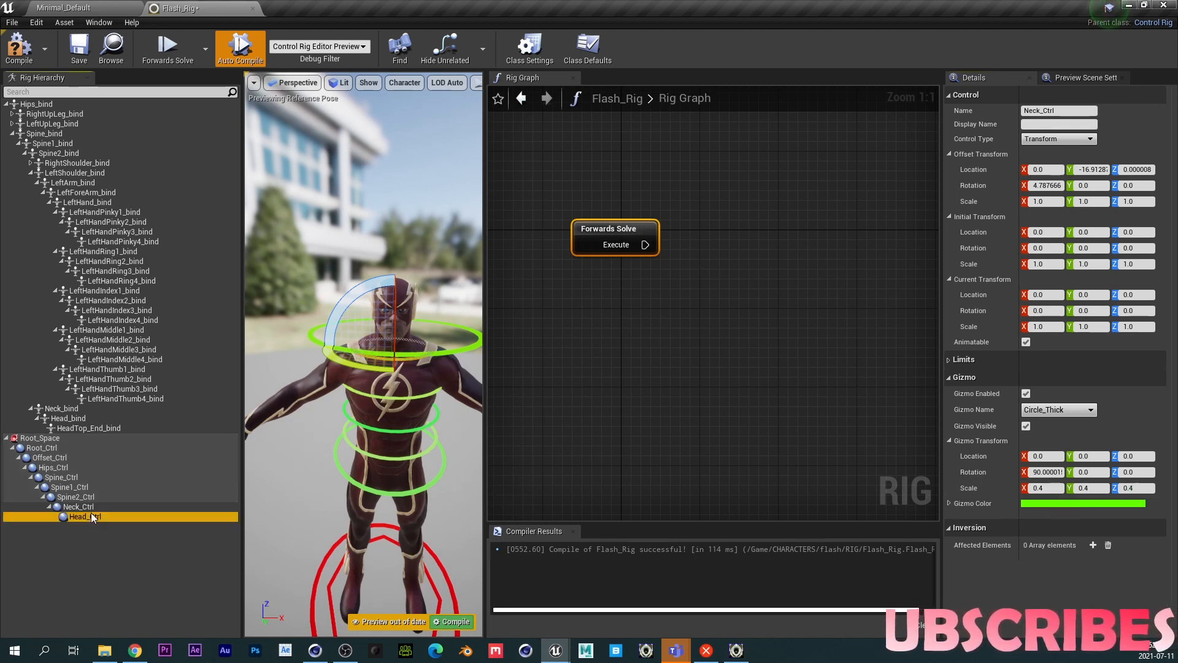
click(1041, 489)
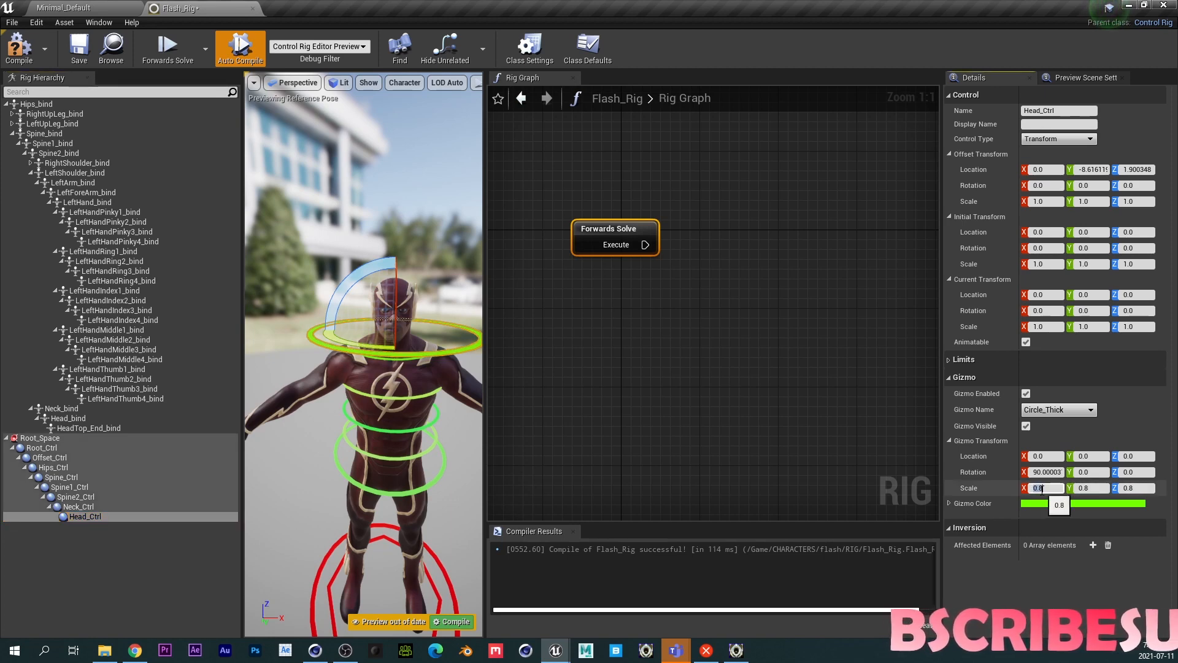
text(0.2)
key(Tab)
text(0.2)
key(Tab)
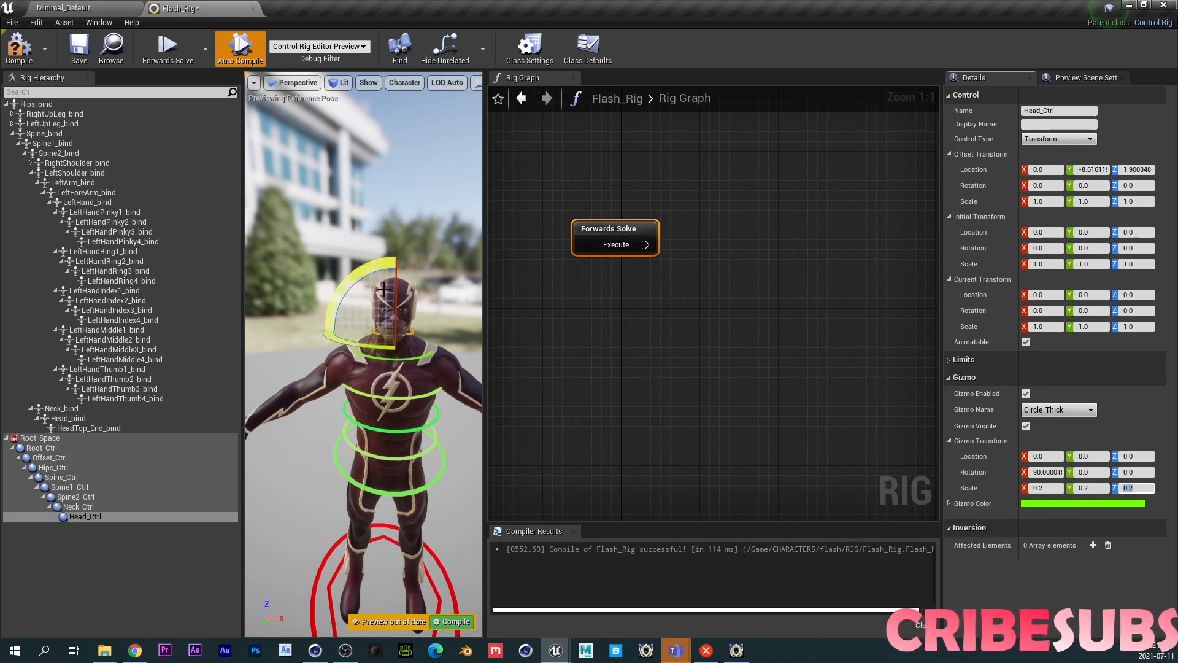
- Offset Head_Ctrl's gizmo location to -25 on Y so the ring sits around the head
drag(412, 382, 420, 319)
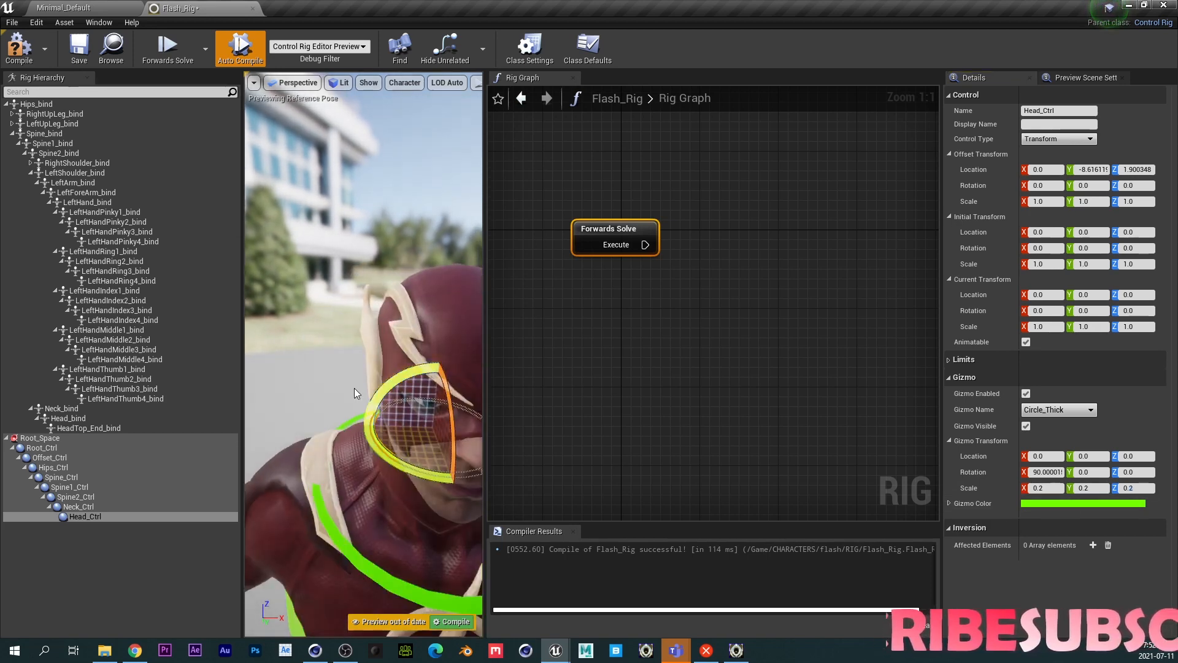
middle_drag(354, 391, 380, 379)
scroll(380, 380, down, 5)
right_drag(380, 380, 392, 344)
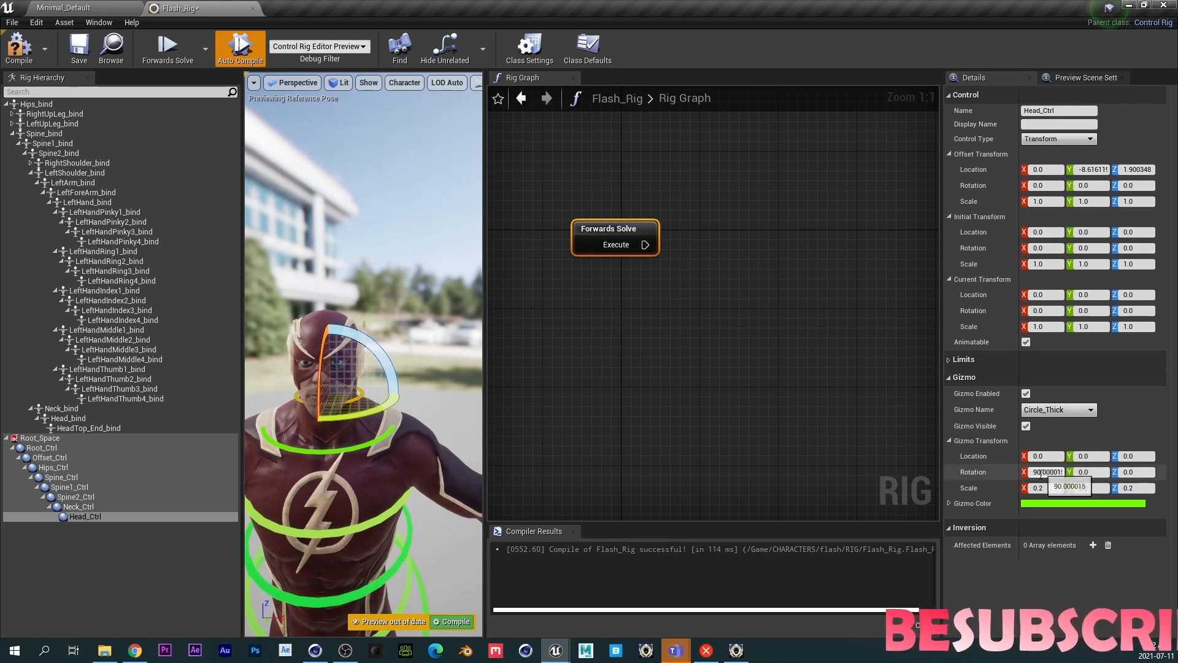
click(1094, 457)
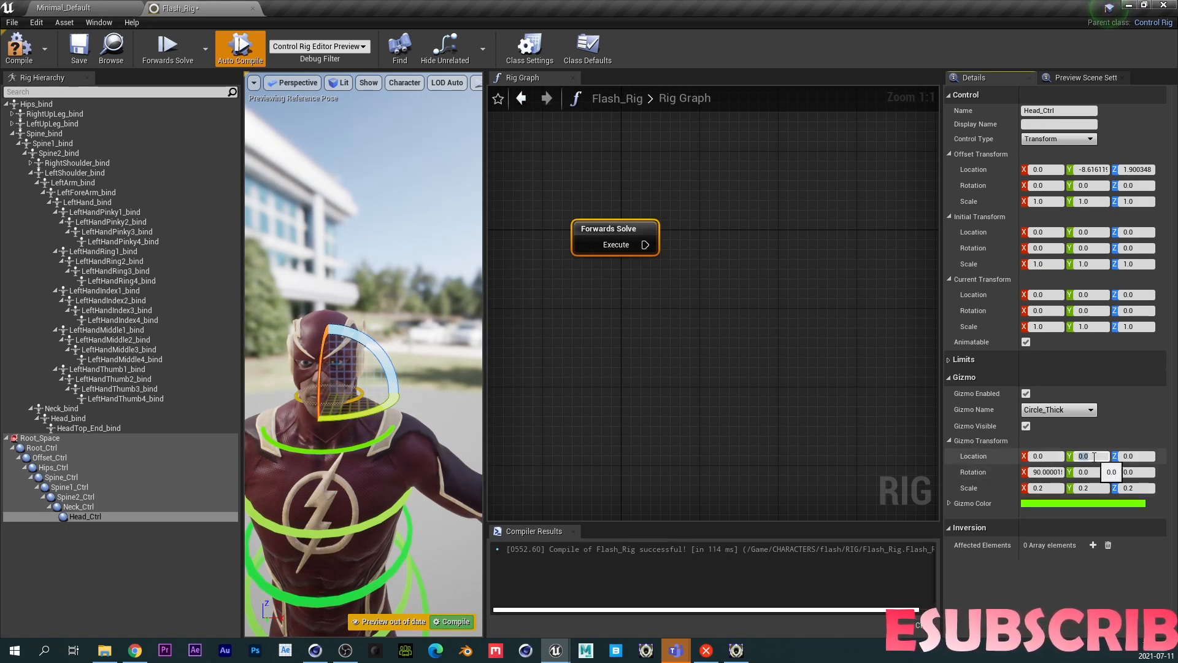
text(-2)
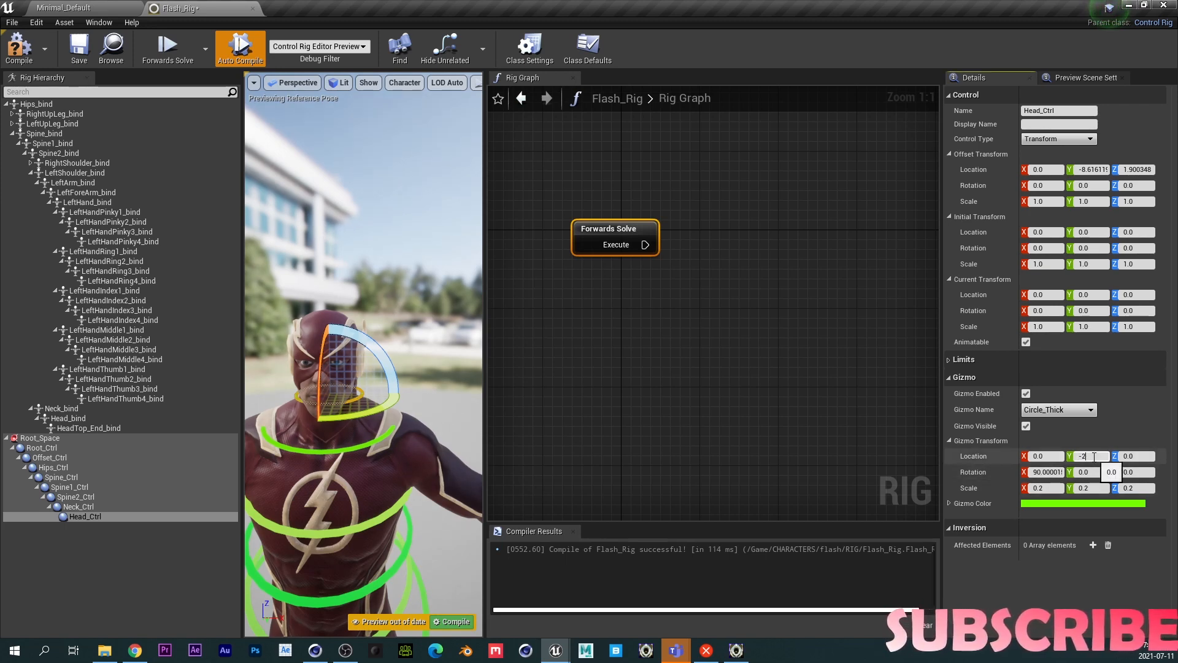
text(0)
key(Return)
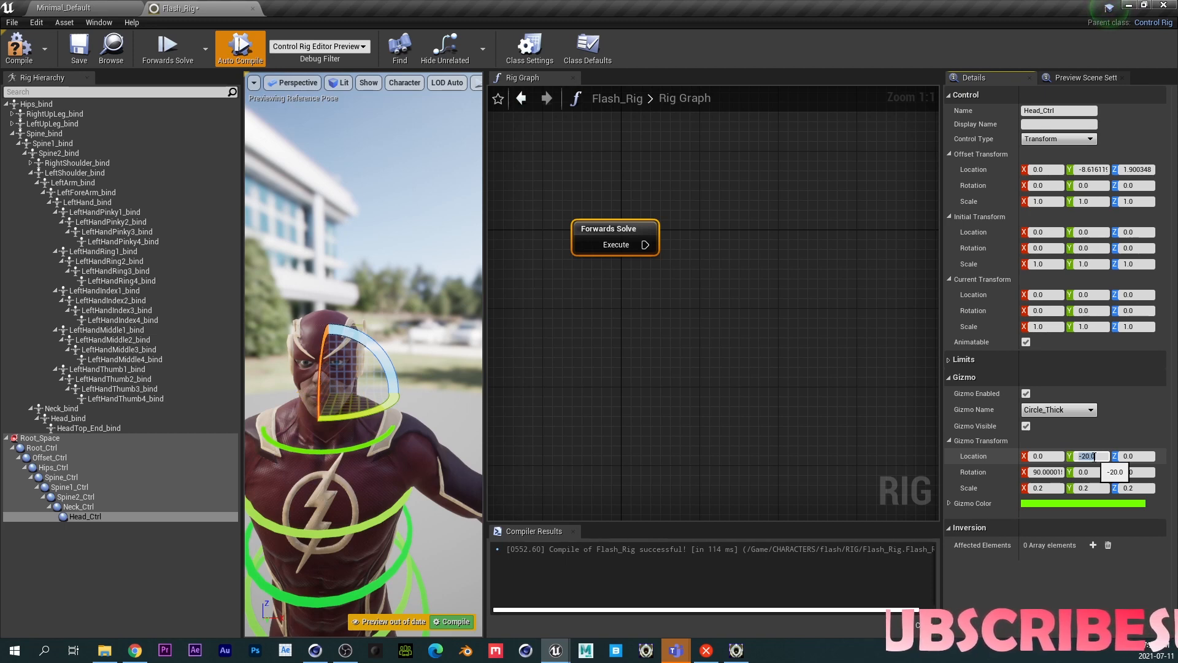
text(50)
key(Return)
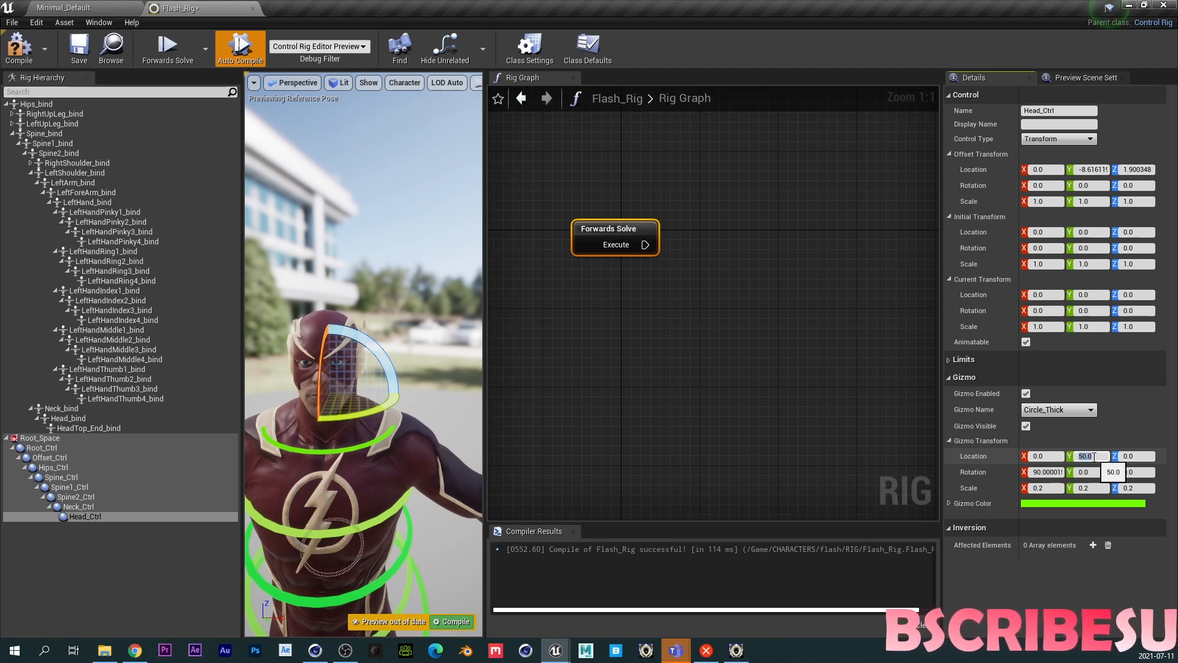
text(100)
key(Return)
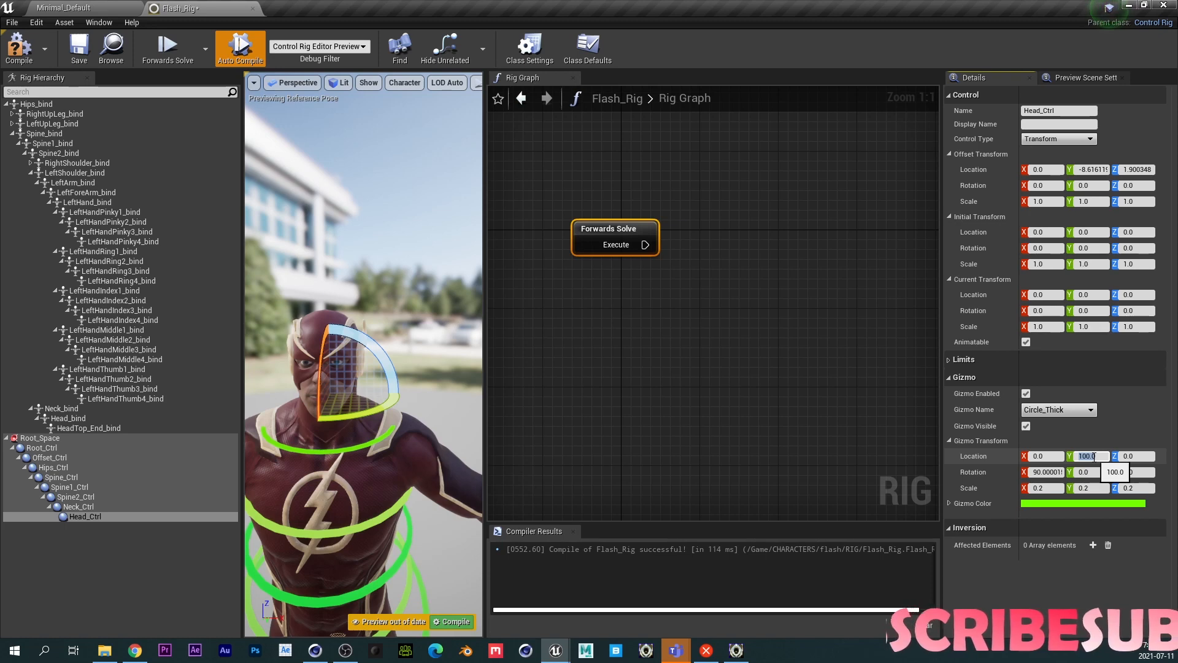
text(-50)
key(Return)
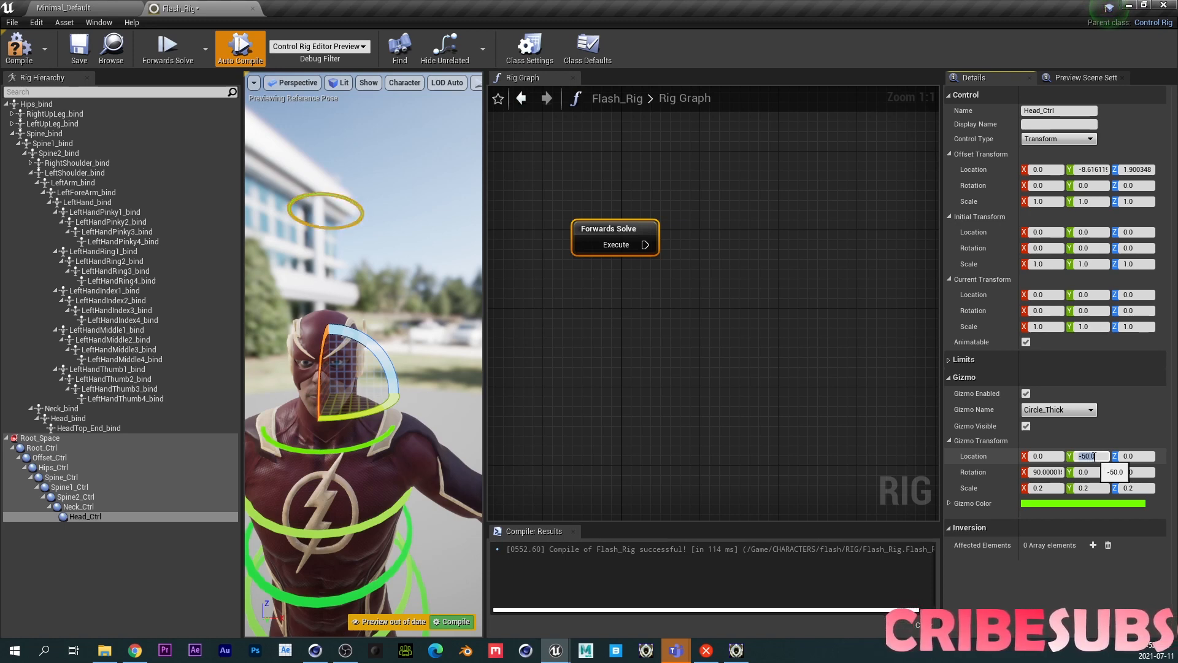
text(-30)
key(Return)
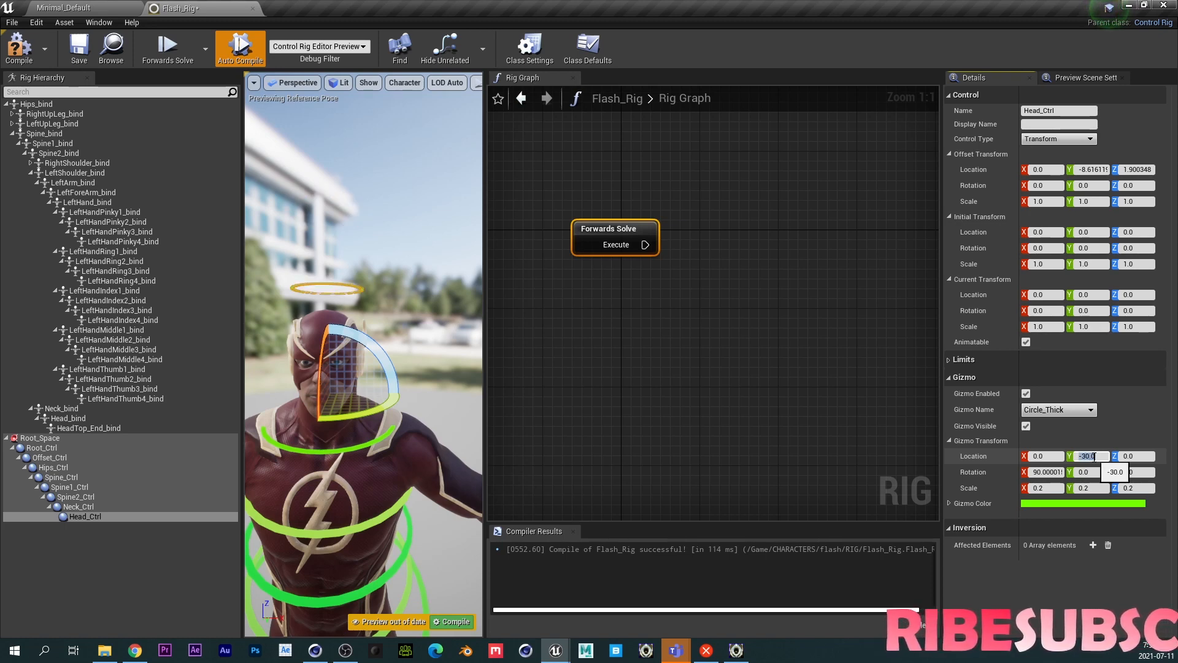
text(-20)
key(Return)
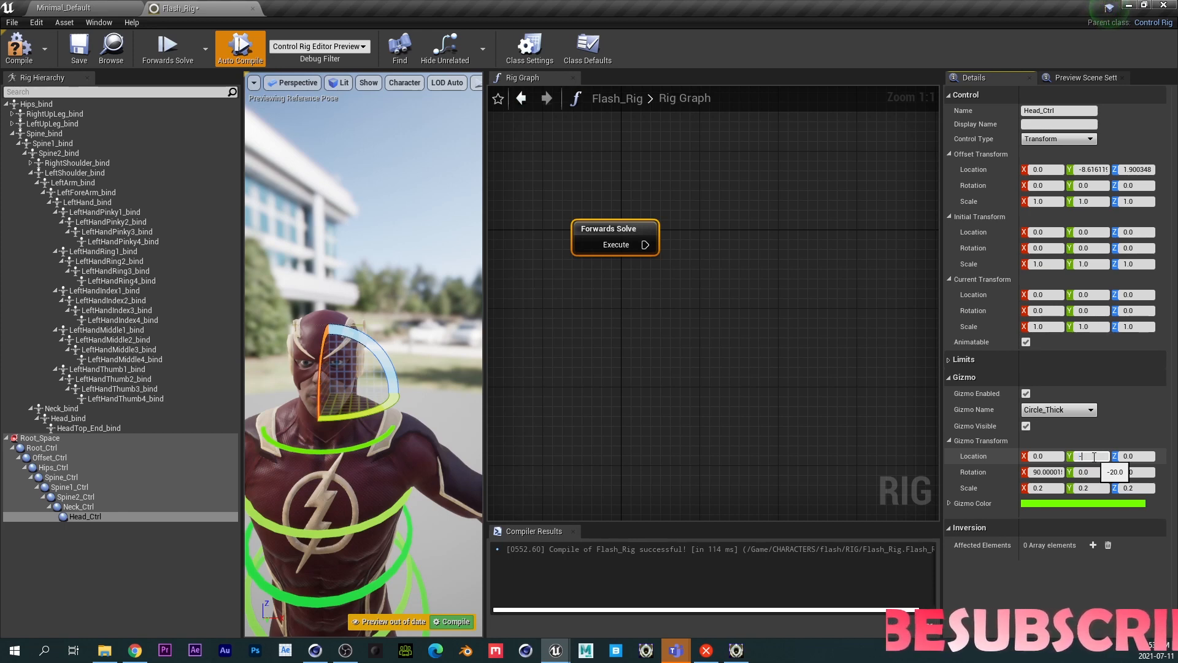
key(Return)
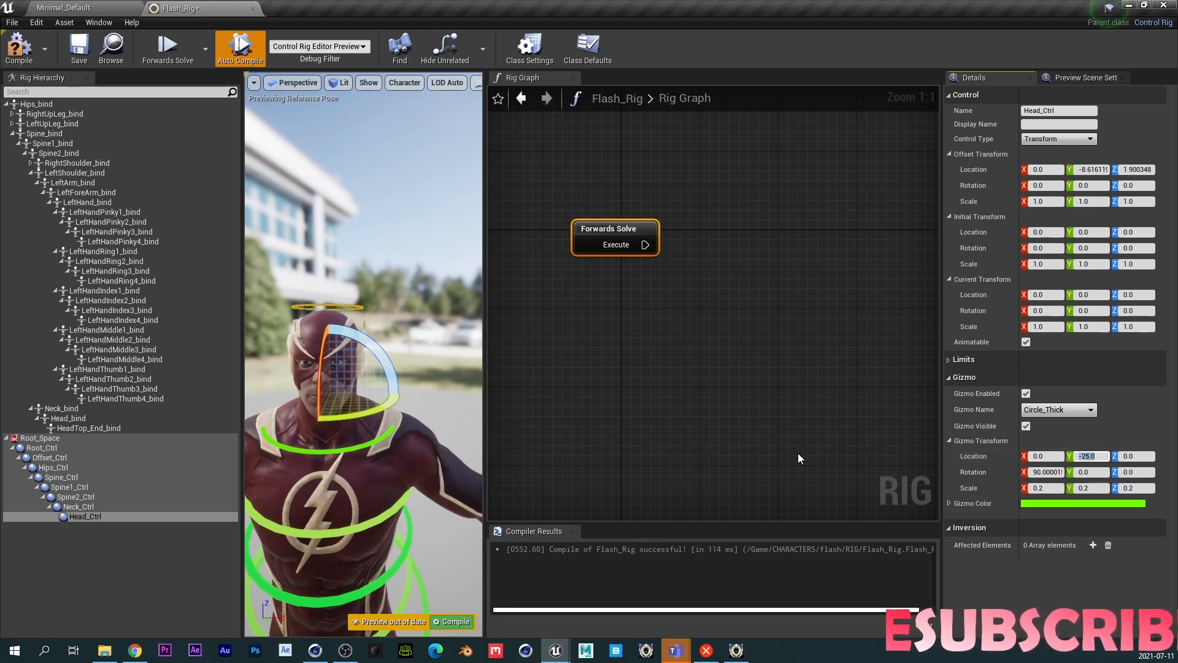
- Select Neck_Ctrl and offset its gizmo location to -5 on Y
middle_drag(323, 495, 405, 484)
scroll(345, 505, down, 7)
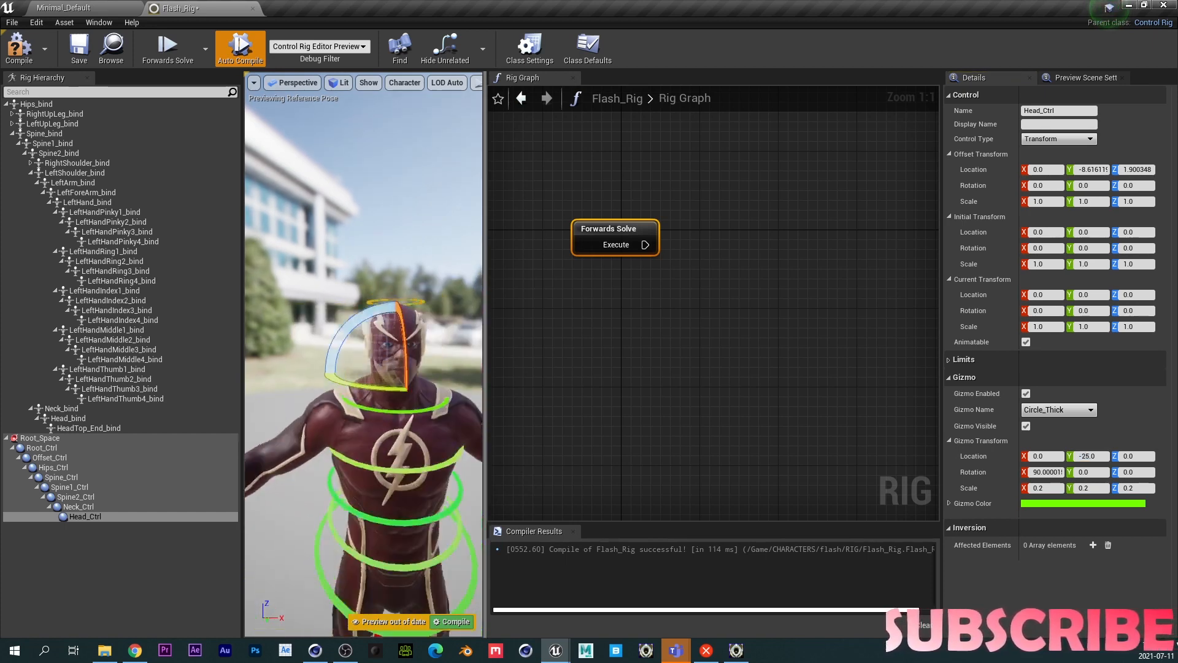
scroll(346, 505, up, 10)
mouse_move(346, 506)
alt+right_down()
mouse_move(393, 505)
mouse_move(319, 505)
mouse_move(334, 506)
mouse_move(322, 506)
mouse_move(328, 519)
alt+right_up()
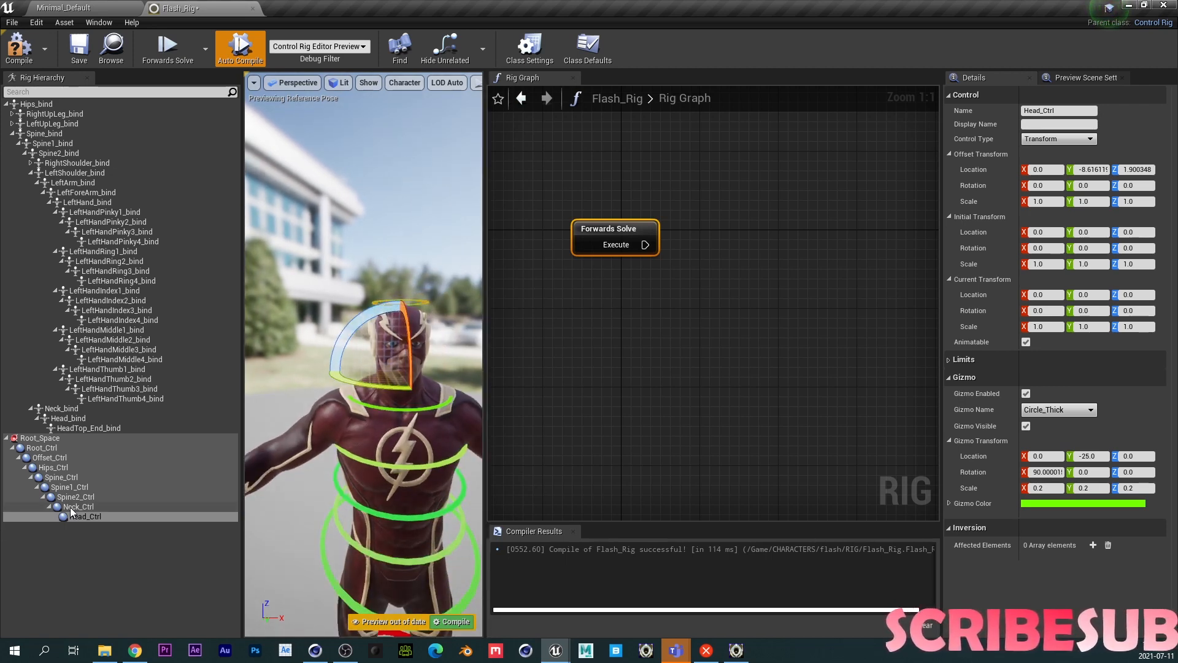
click(70, 508)
click(1087, 456)
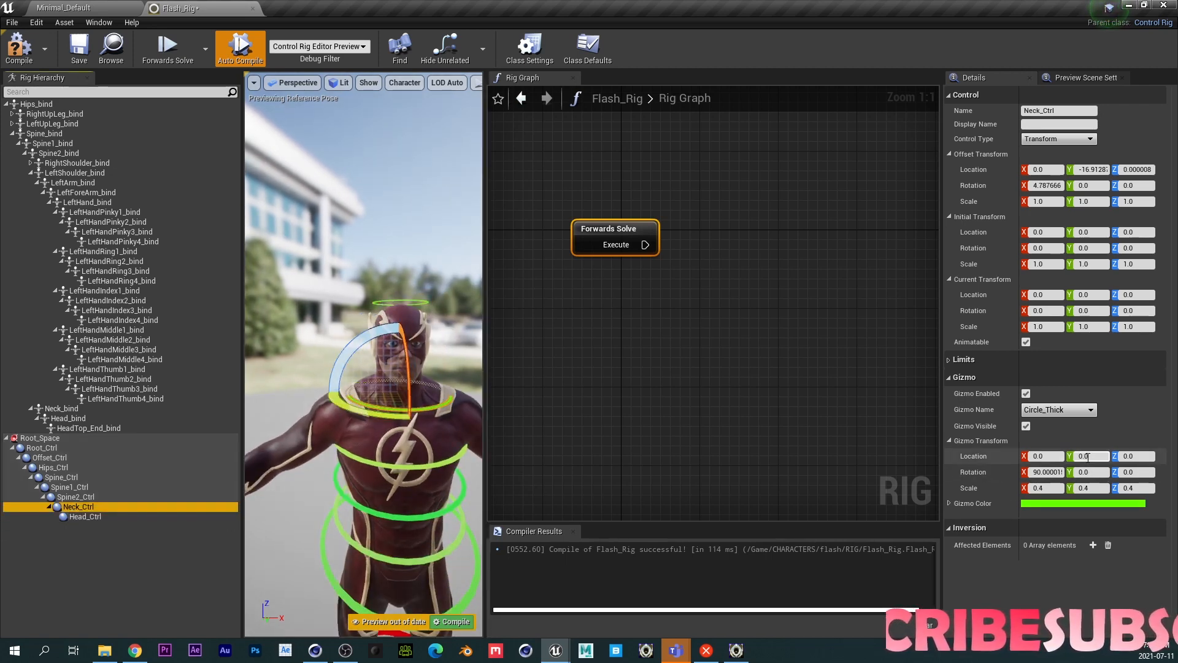
text(-10)
key(Return)
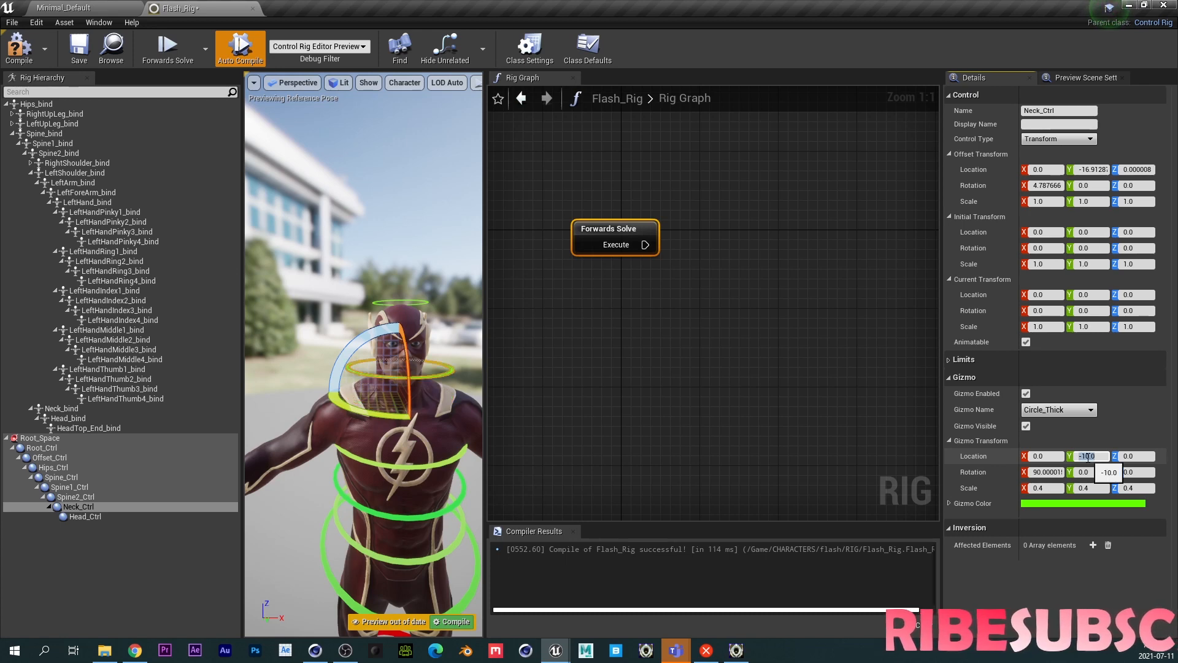
text(-5)
key(Return)
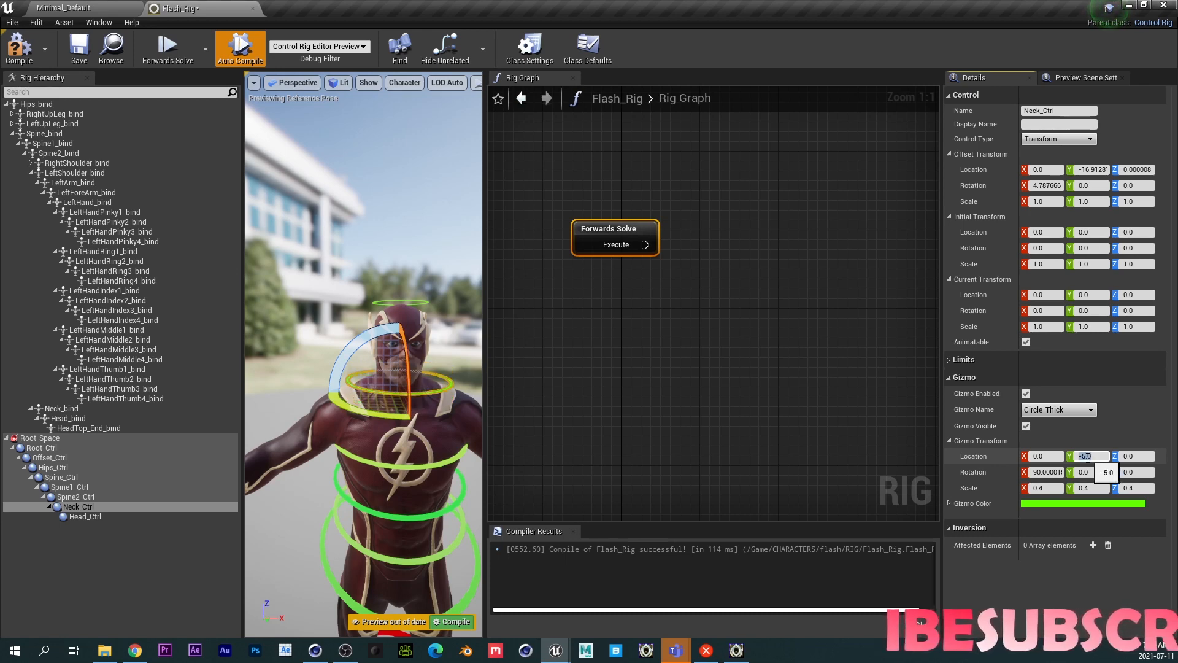
- Set Neck_Ctrl's gizmo scale to 0.3 on X, Y and Z
click(1044, 488)
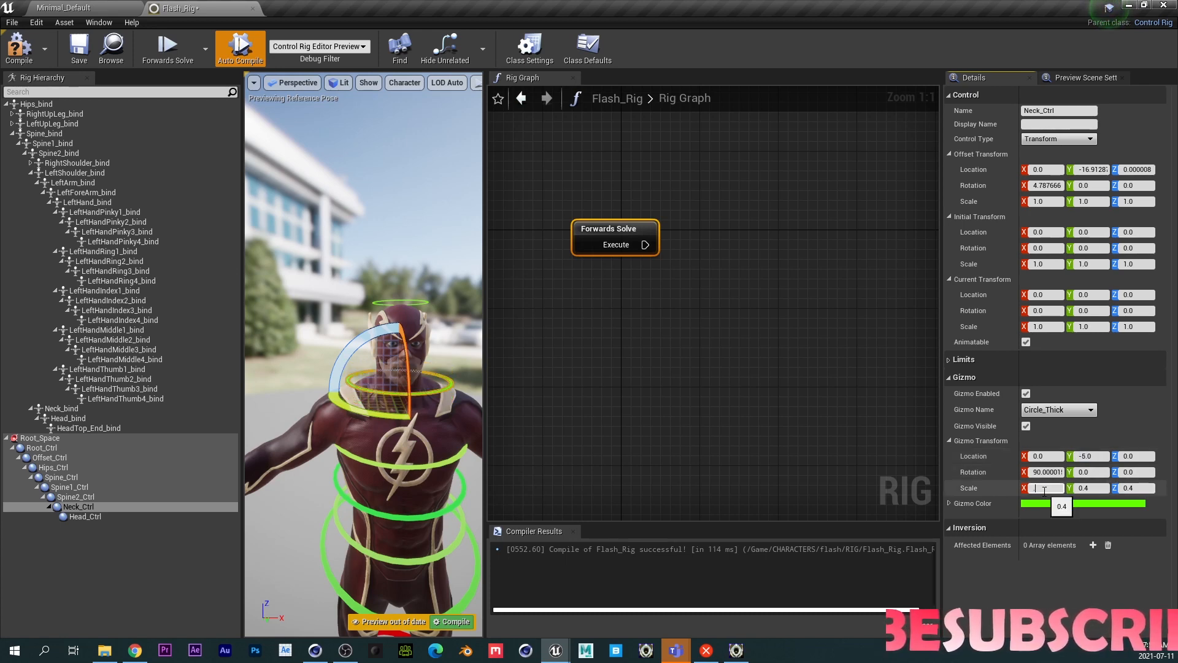
text(0.2)
key(Tab)
text(0.2)
key(Tab)
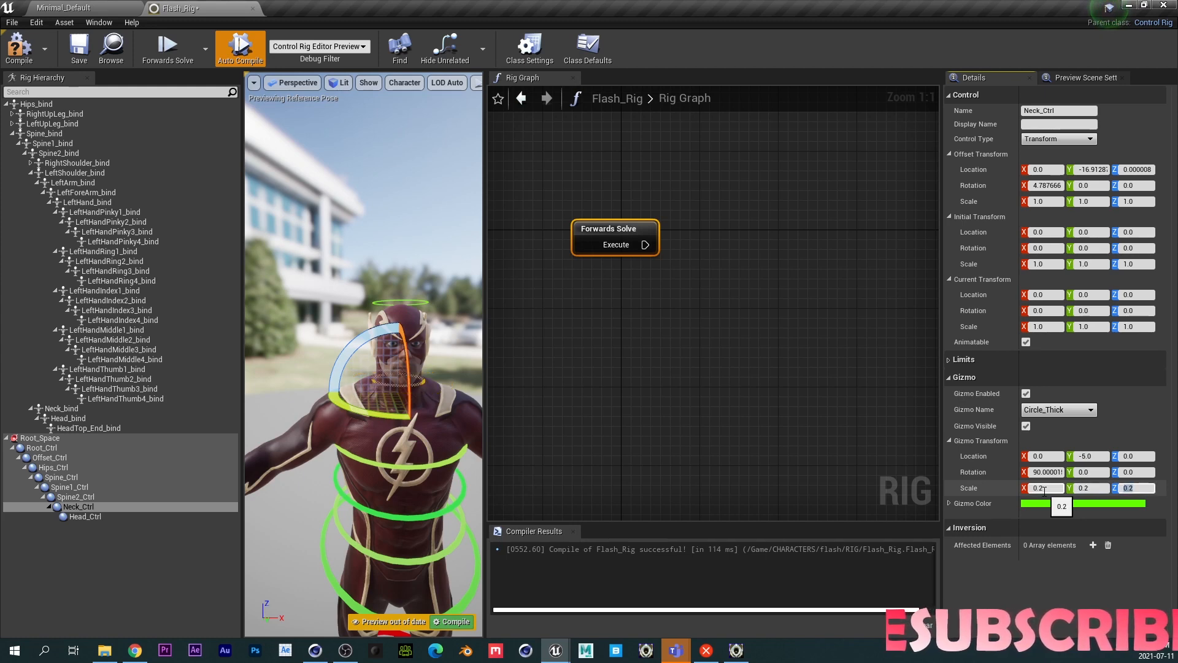
click(1044, 488)
text(0.3)
key(Tab)
text(0.3)
key(Tab)
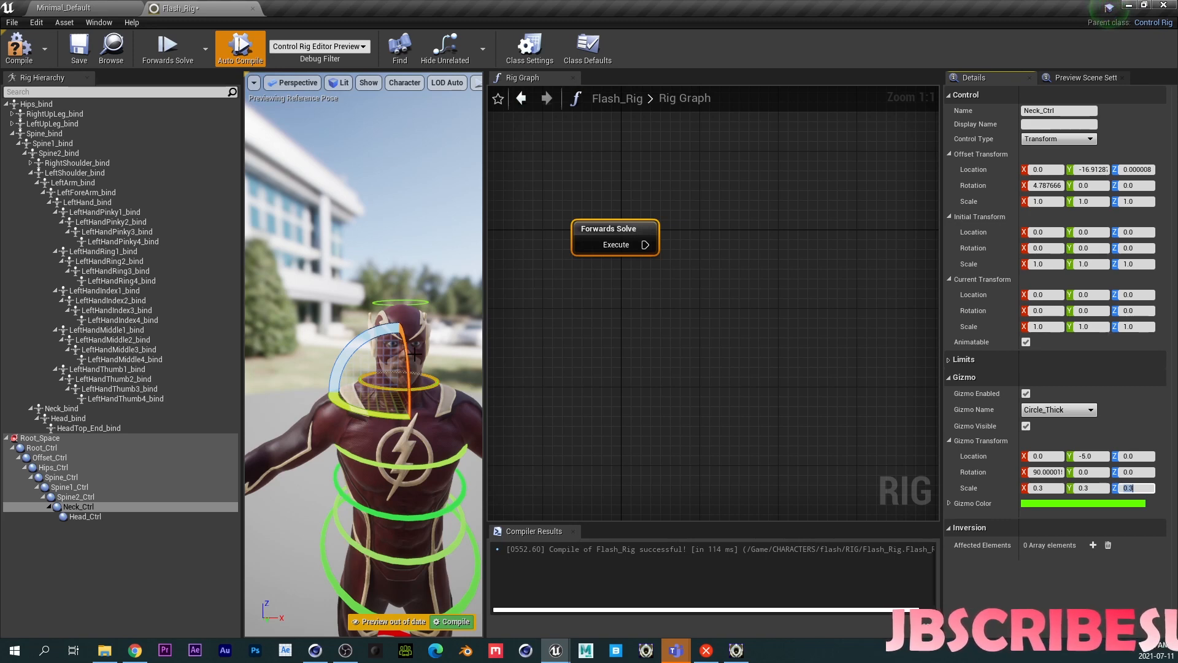
- Add a Sequence node connected to the Forwards Solve execute output in the Rig Graph
mouse_move(367, 469)
middle_down()
mouse_move(369, 576)
mouse_move(410, 536)
mouse_move(378, 482)
middle_up()
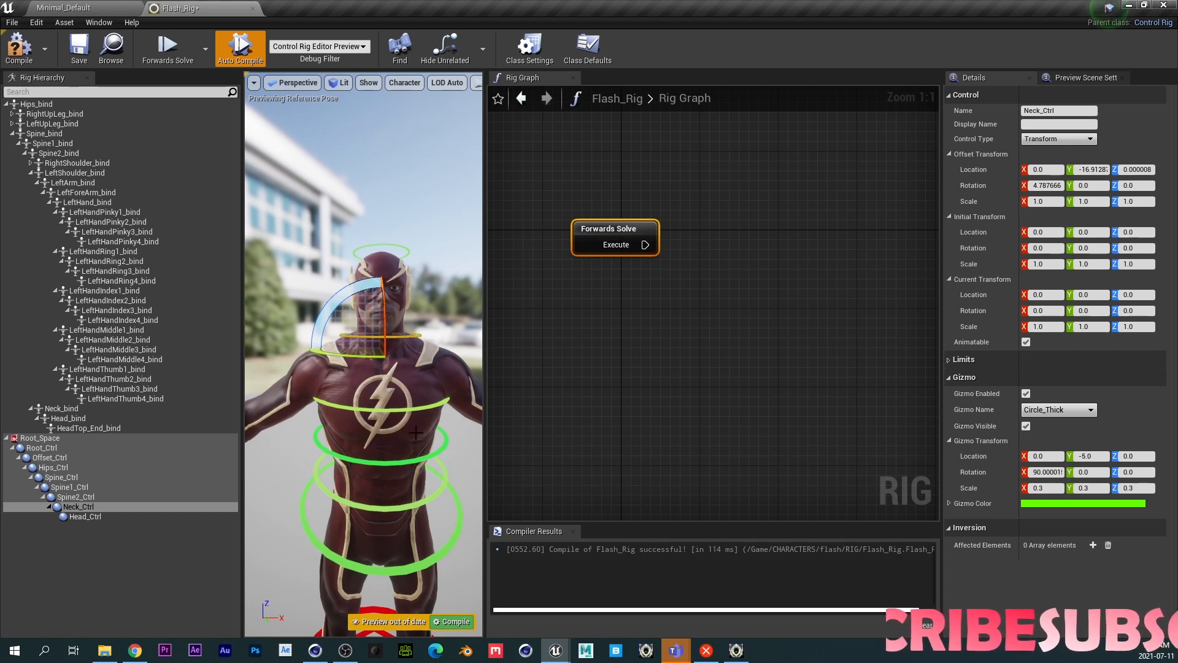
click(687, 310)
right_drag(679, 310, 662, 334)
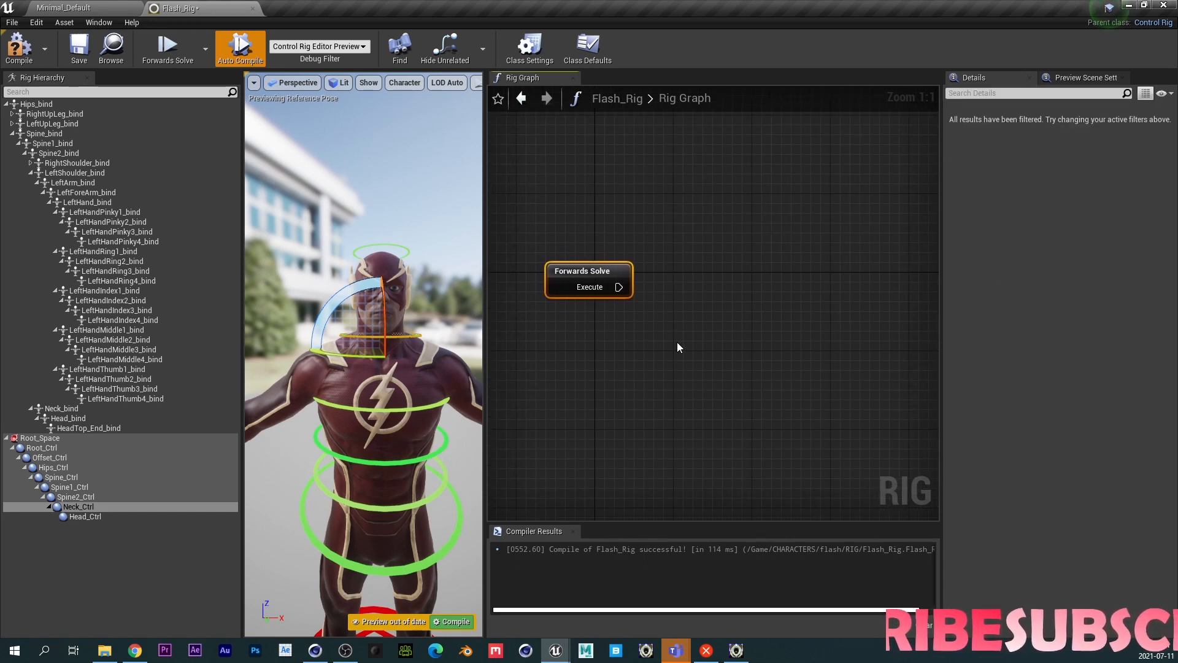
drag(618, 287, 708, 232)
text(seque)
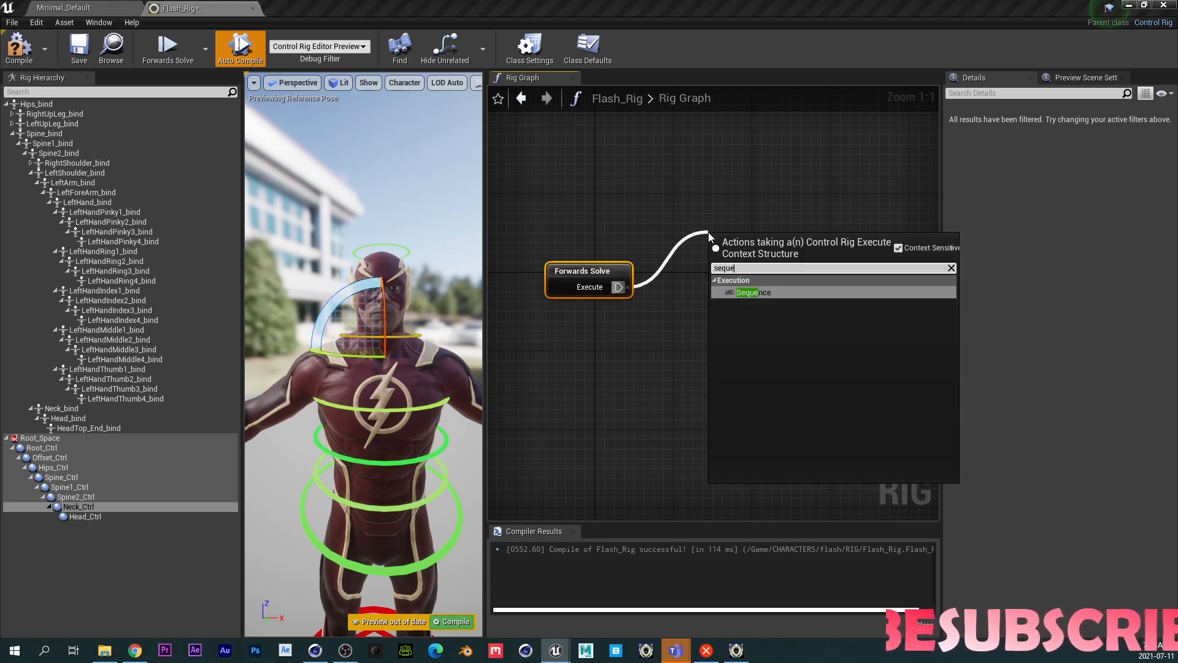
click(744, 290)
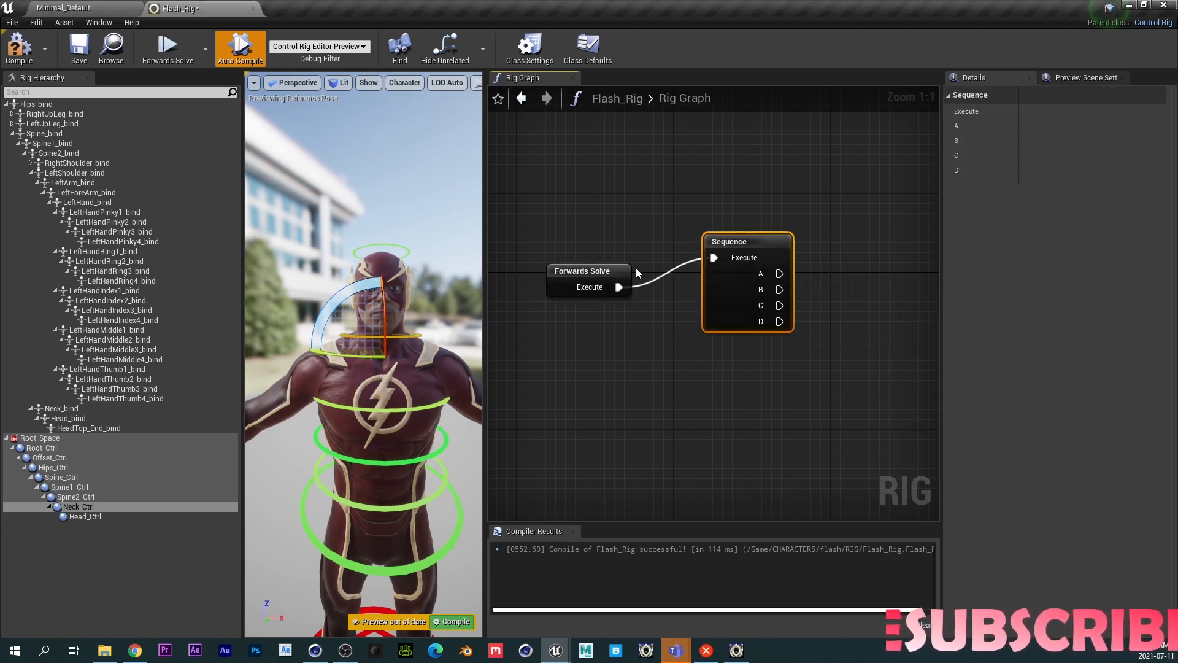
- Rearrange the nodes and add a Set Transform node wired from the Sequence
drag(595, 268, 575, 219)
drag(741, 240, 702, 230)
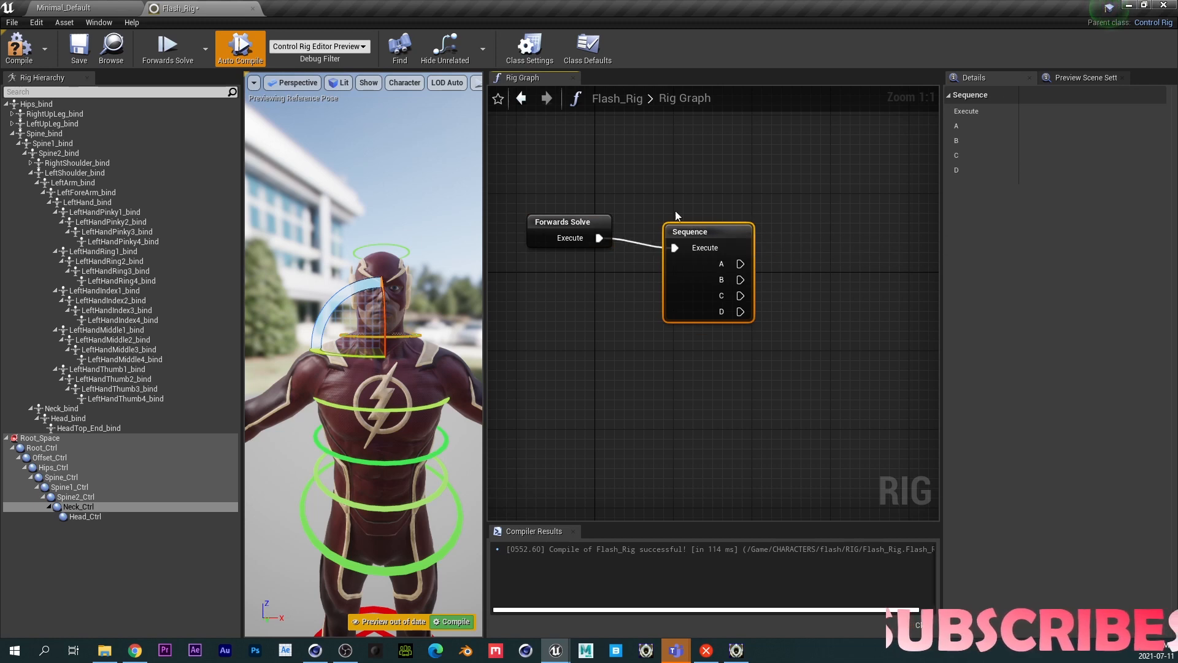
right_drag(685, 176, 613, 240)
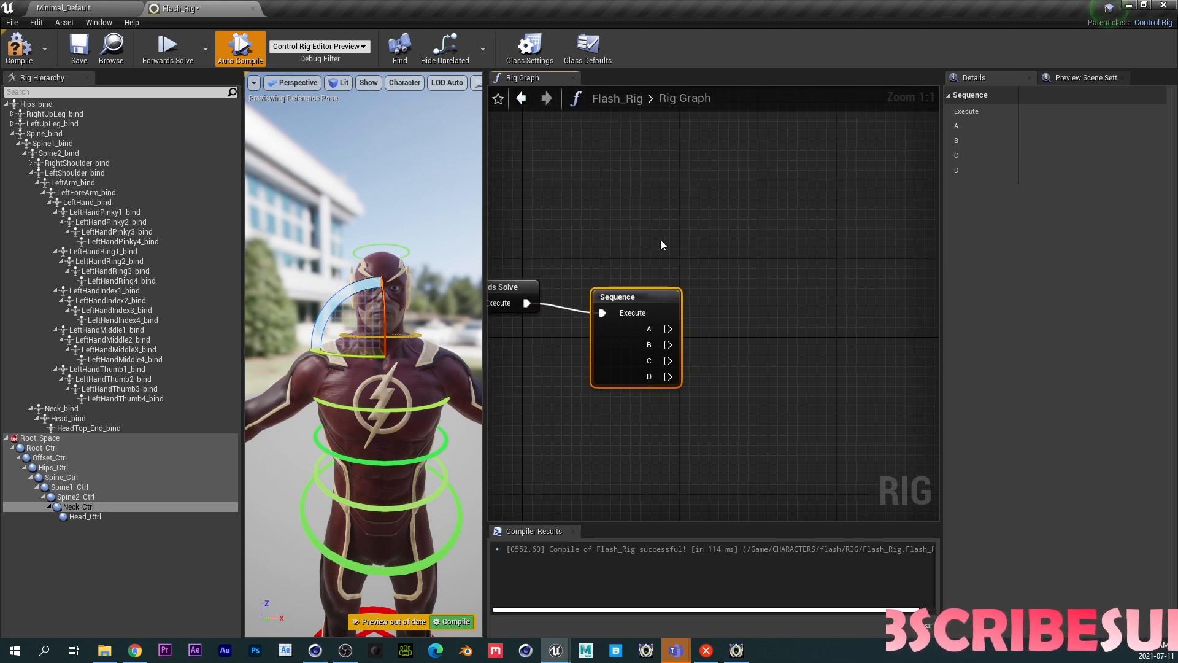
scroll(713, 241, down, 1)
right_drag(713, 241, 637, 282)
right_drag(719, 267, 699, 268)
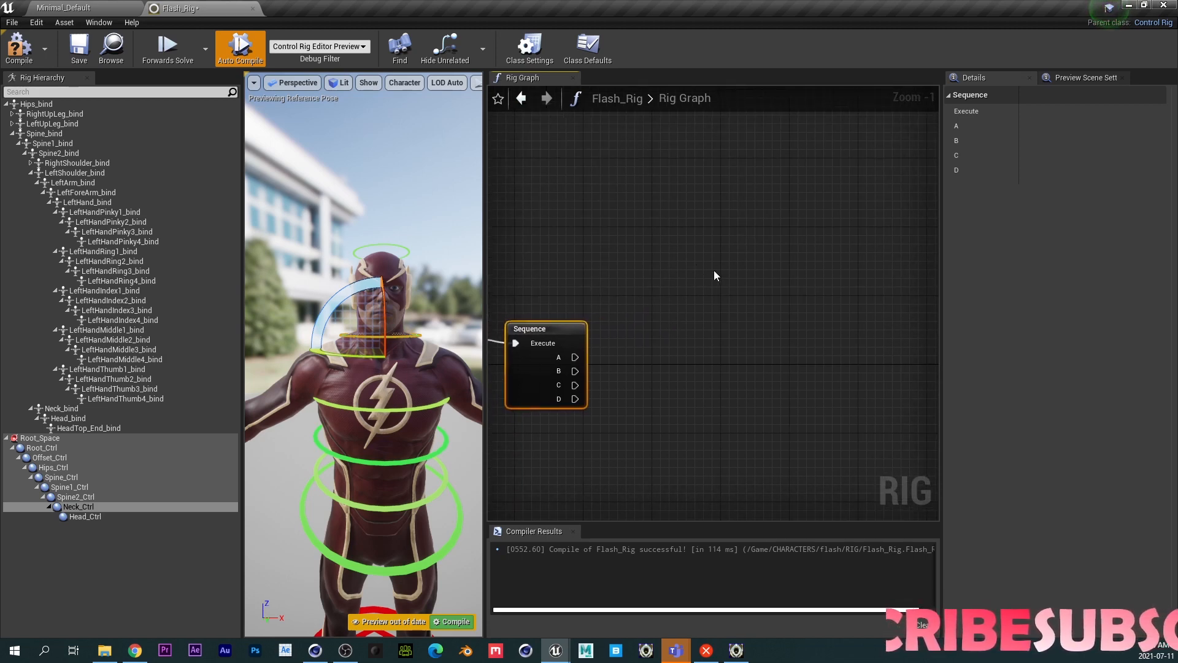
right_click(709, 195)
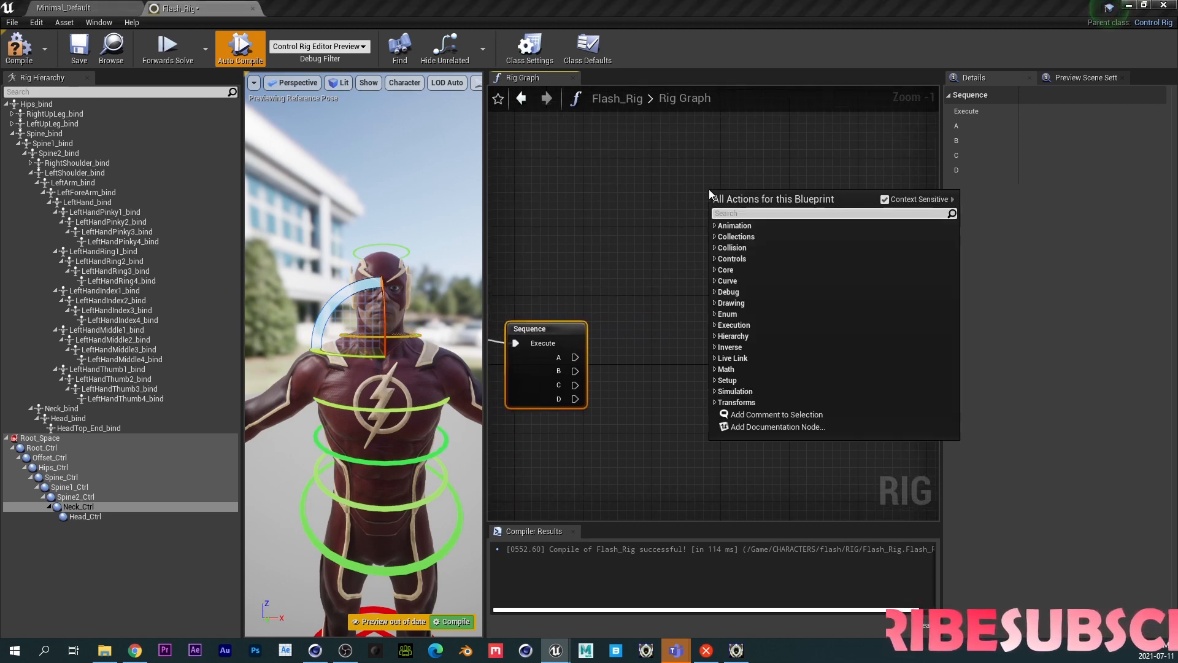
text(set tran)
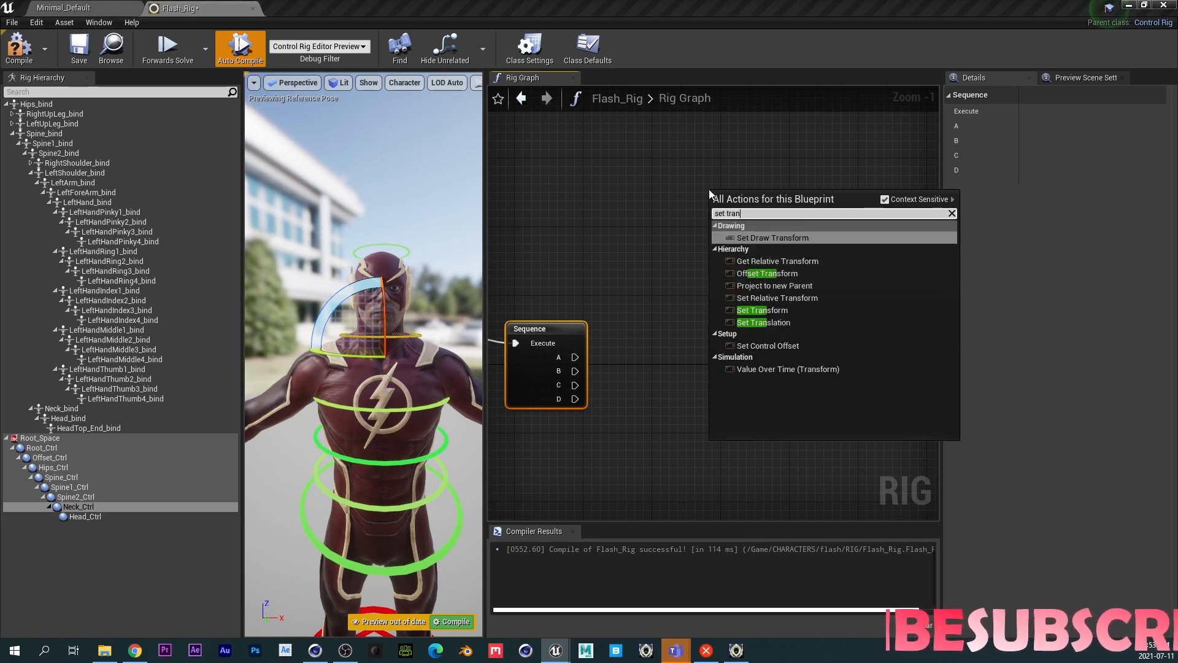
text(sform)
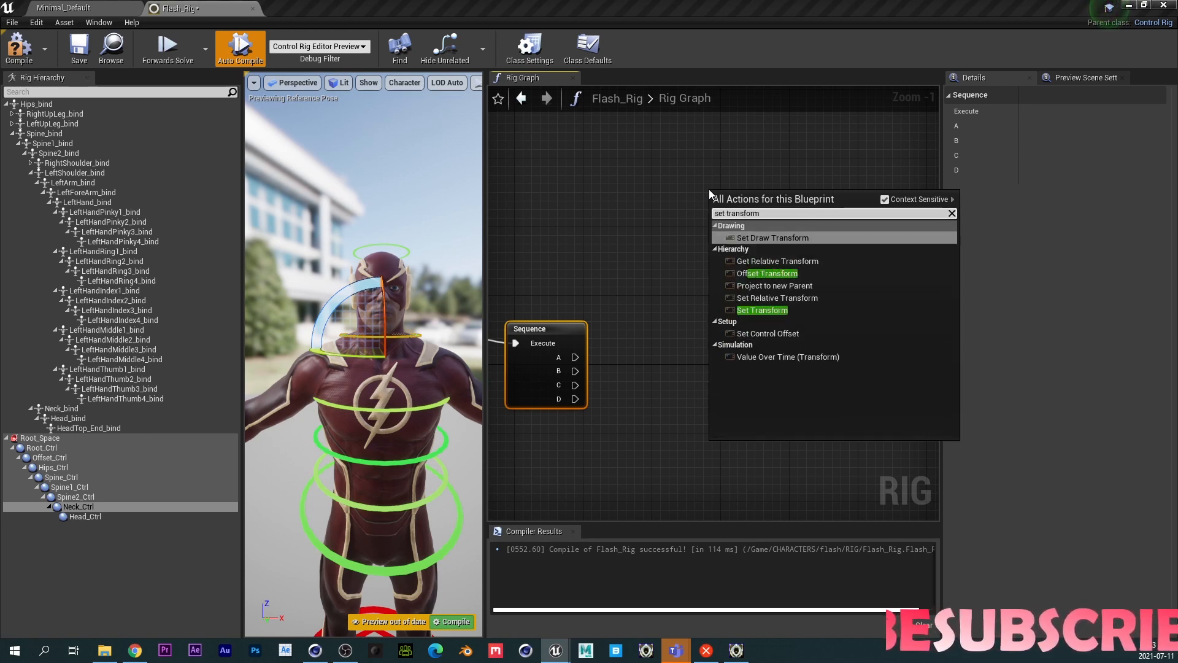
click(758, 309)
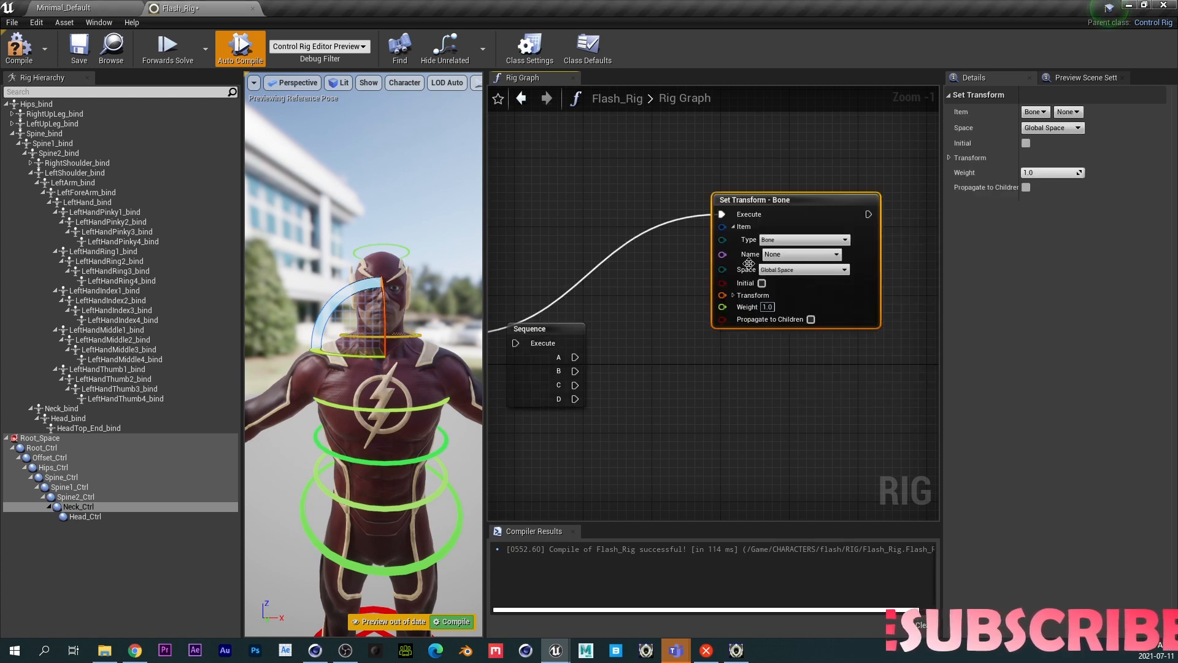
drag(763, 208, 746, 183)
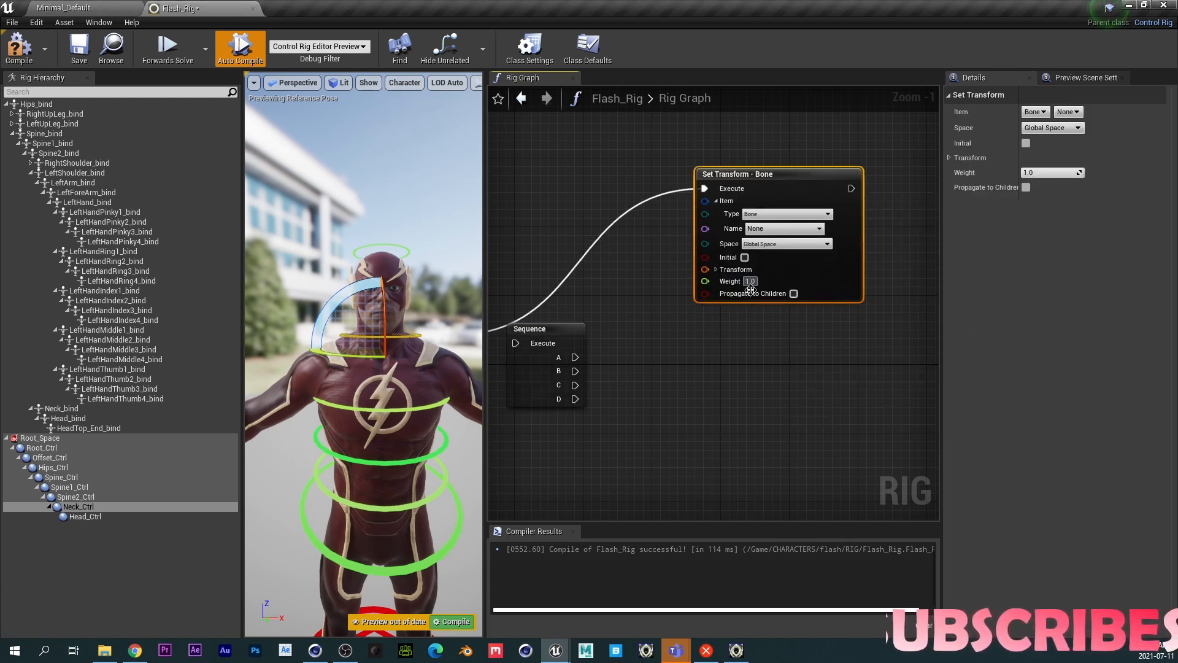
- Add a Get Transform node below the Set Transform node
right_click(707, 352)
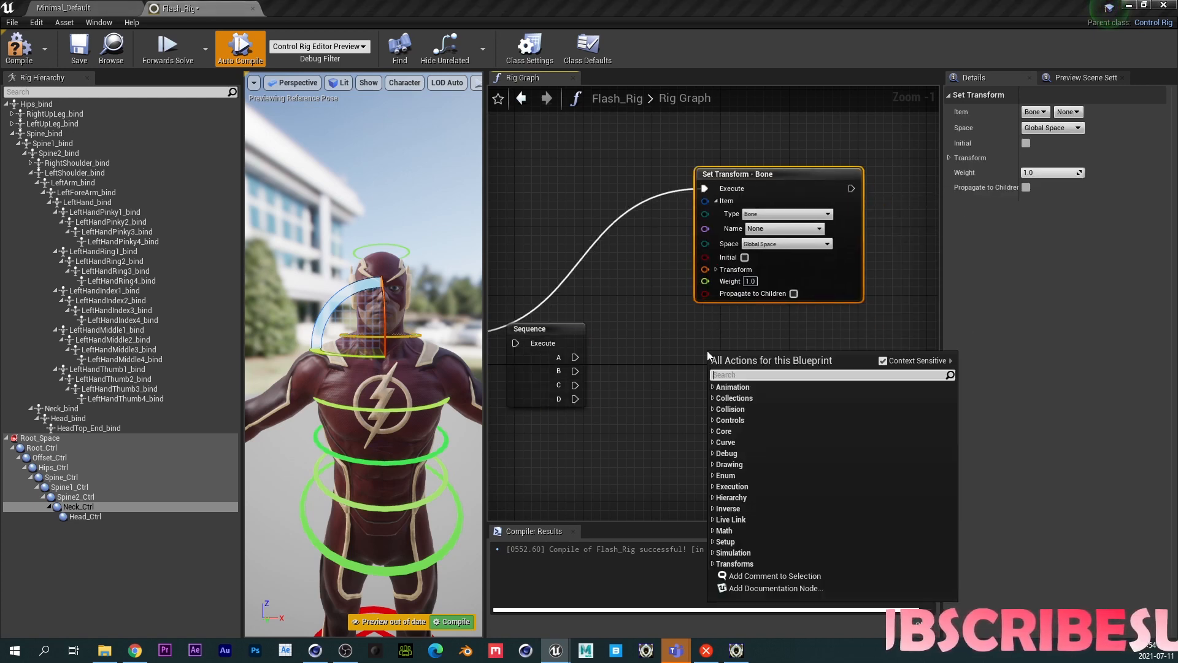
text(get trans)
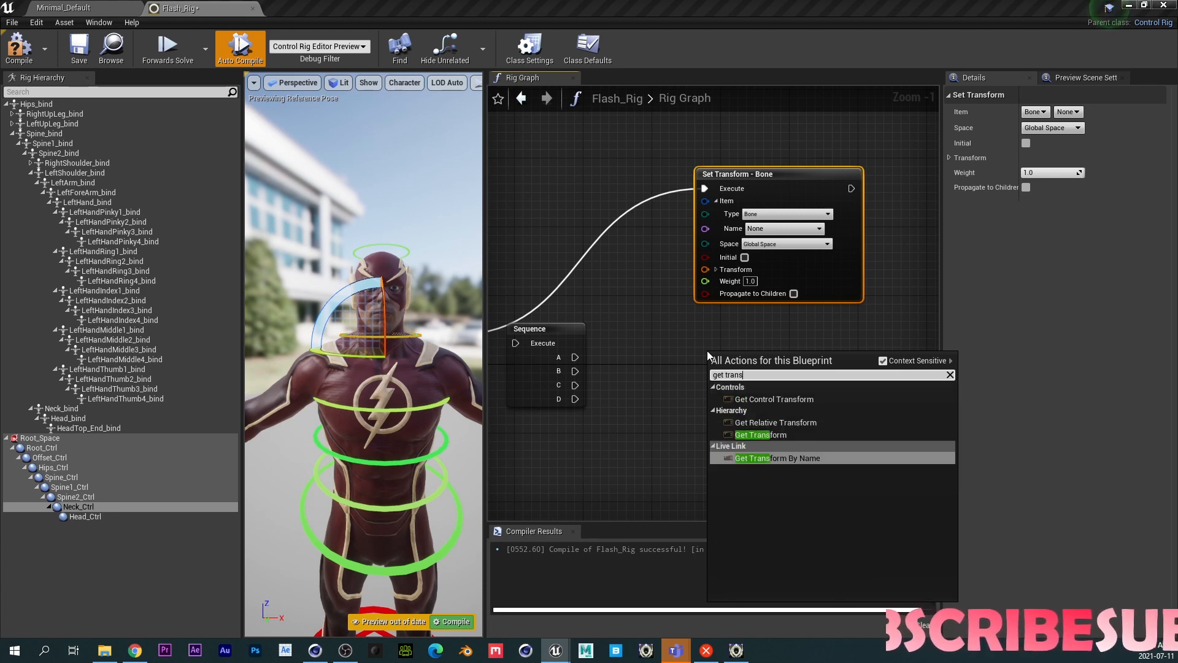
click(758, 435)
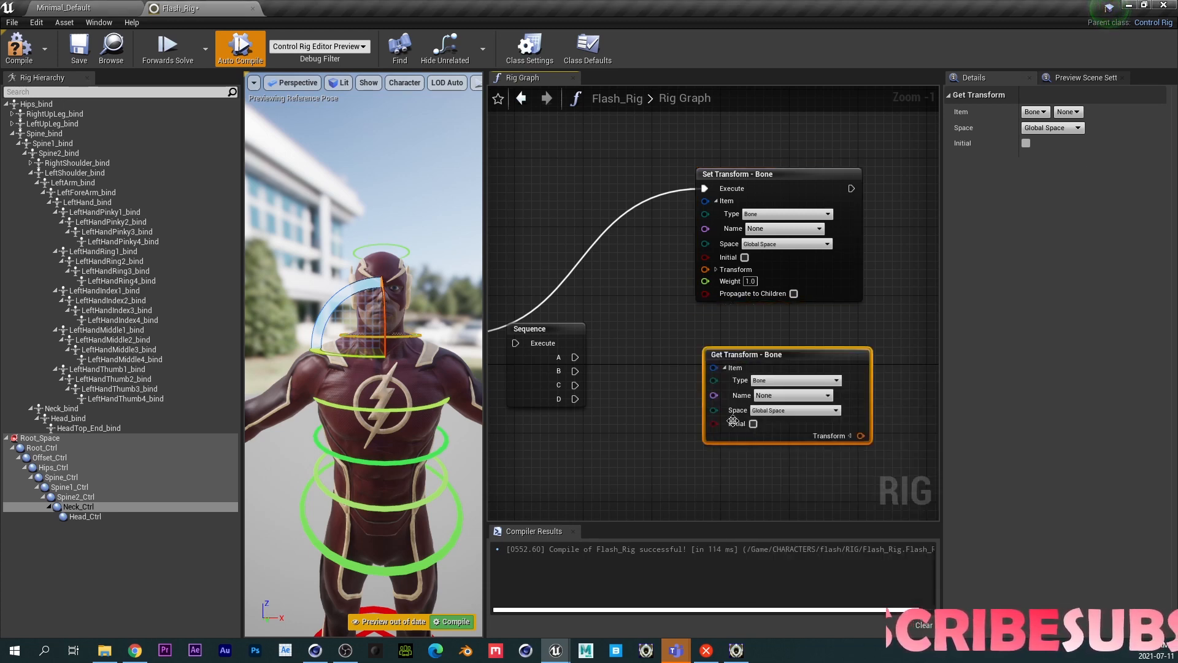
drag(742, 358, 733, 341)
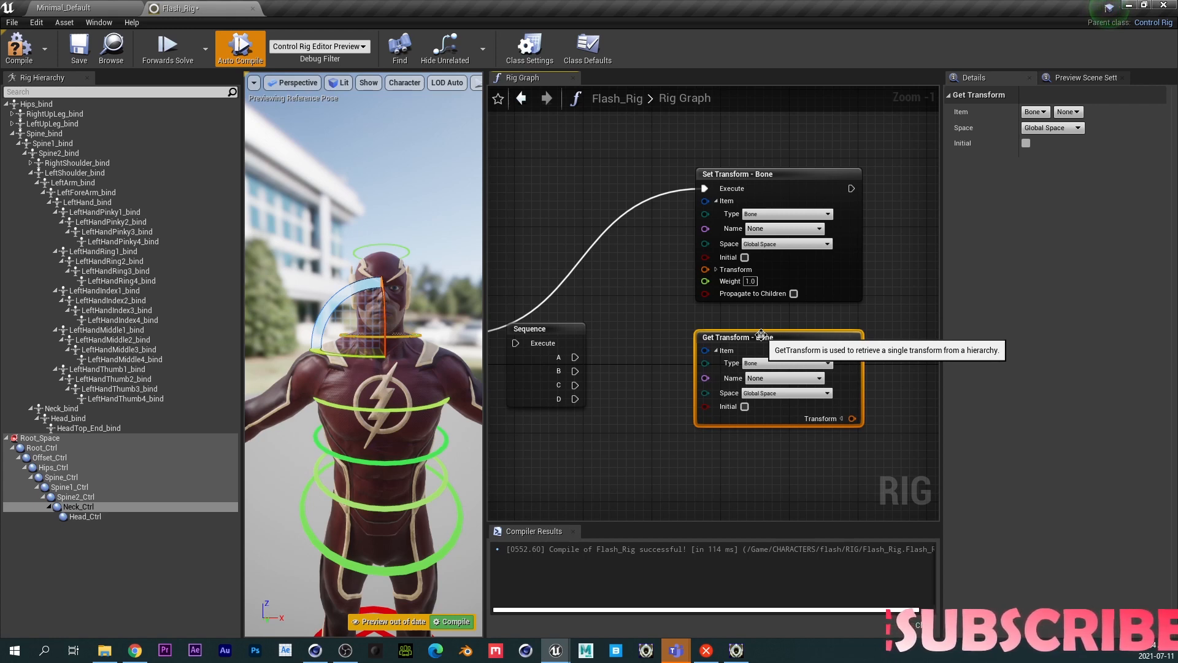
- Enable Propagate to Children on Set Transform and wire Get Transform's output into its Transform input
click(793, 293)
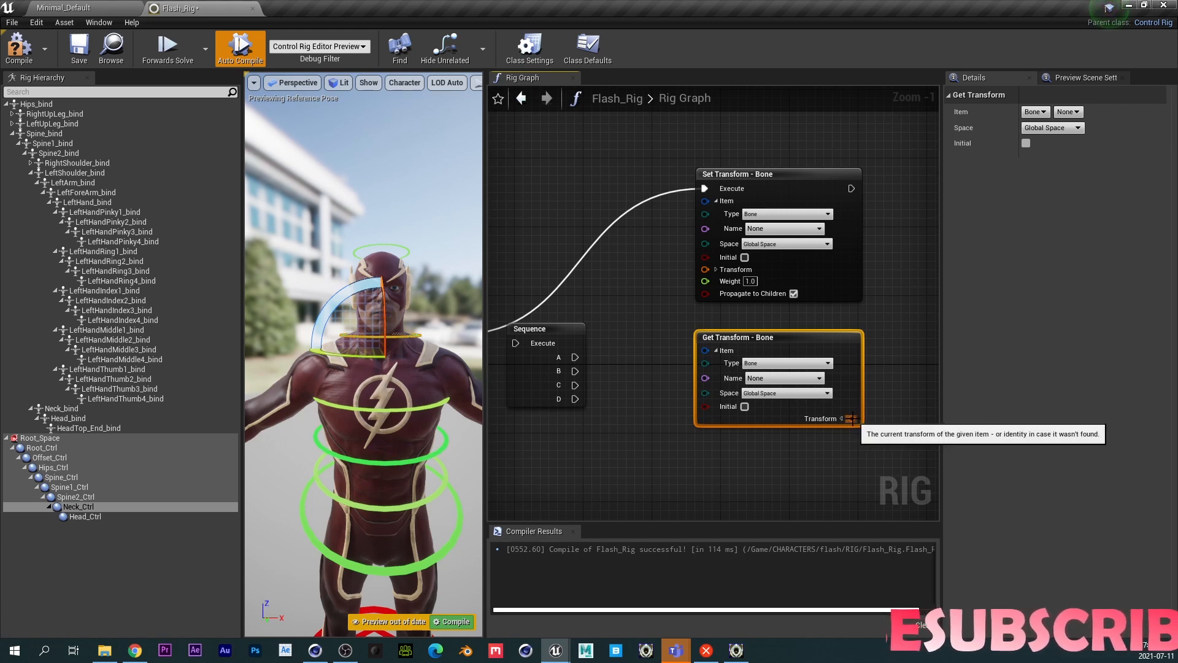
drag(852, 418, 705, 269)
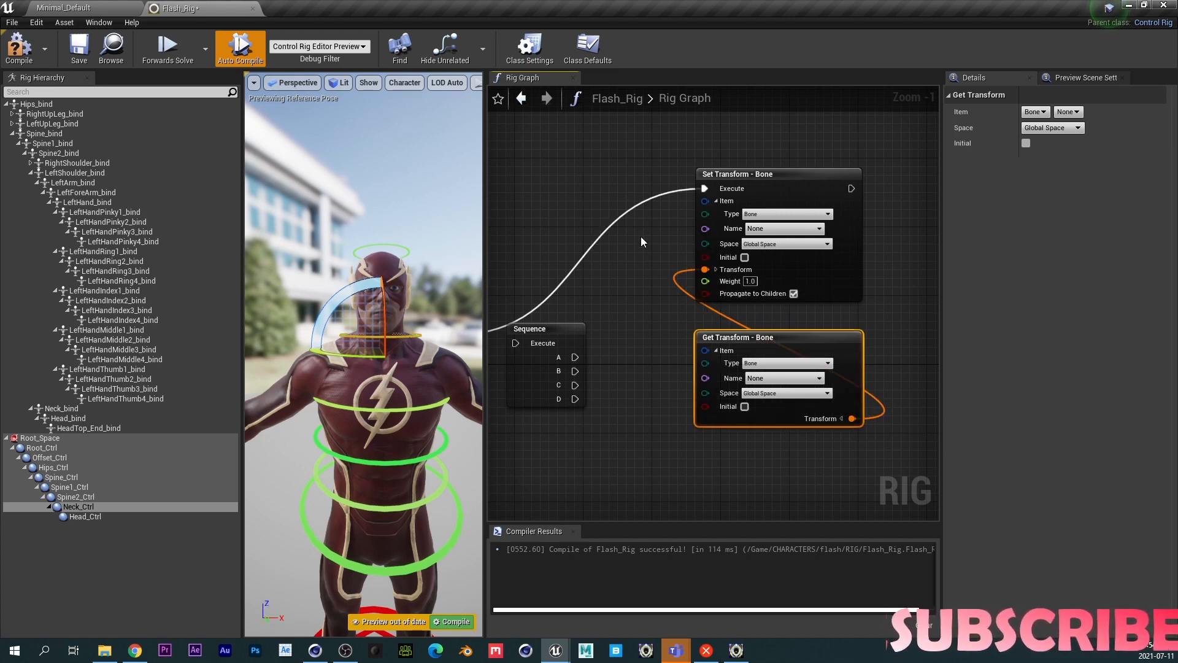
- Set the Set Transform node's bone name to Hips_bind
alt+click(609, 223)
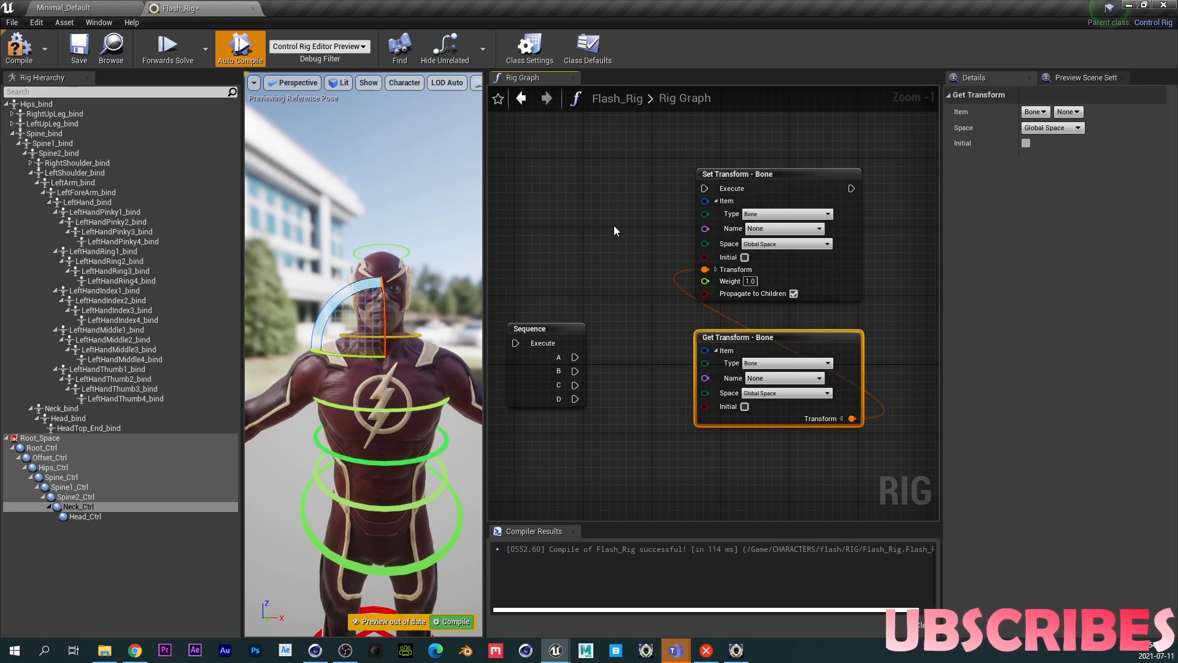
click(768, 228)
text(hip)
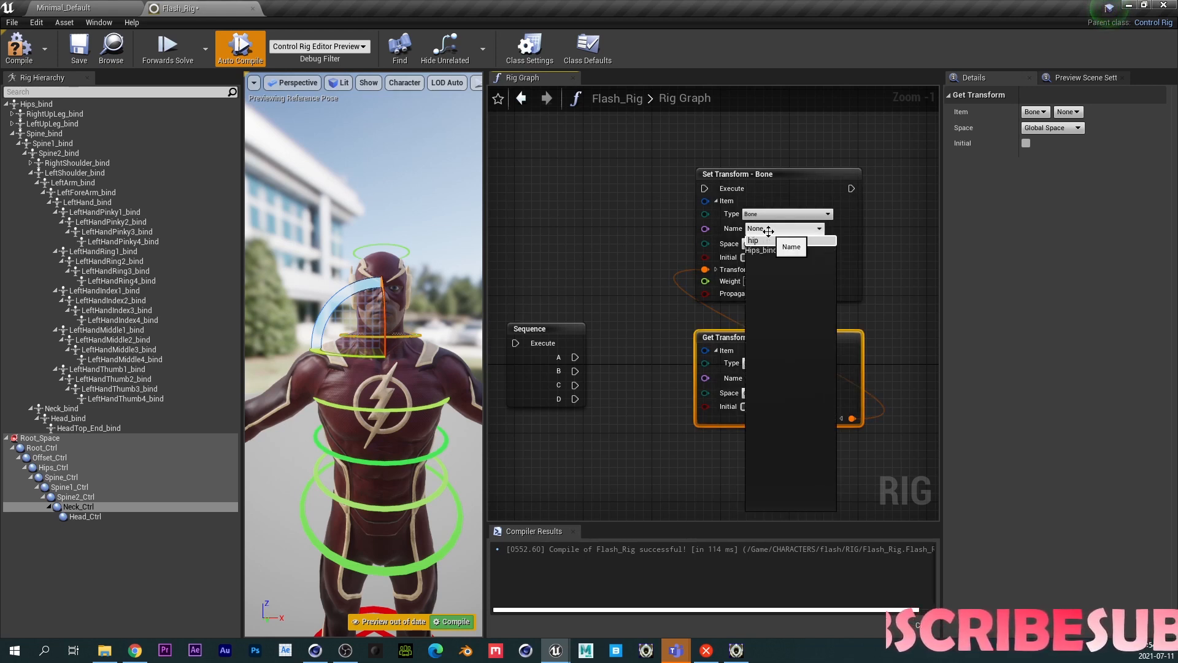
click(775, 250)
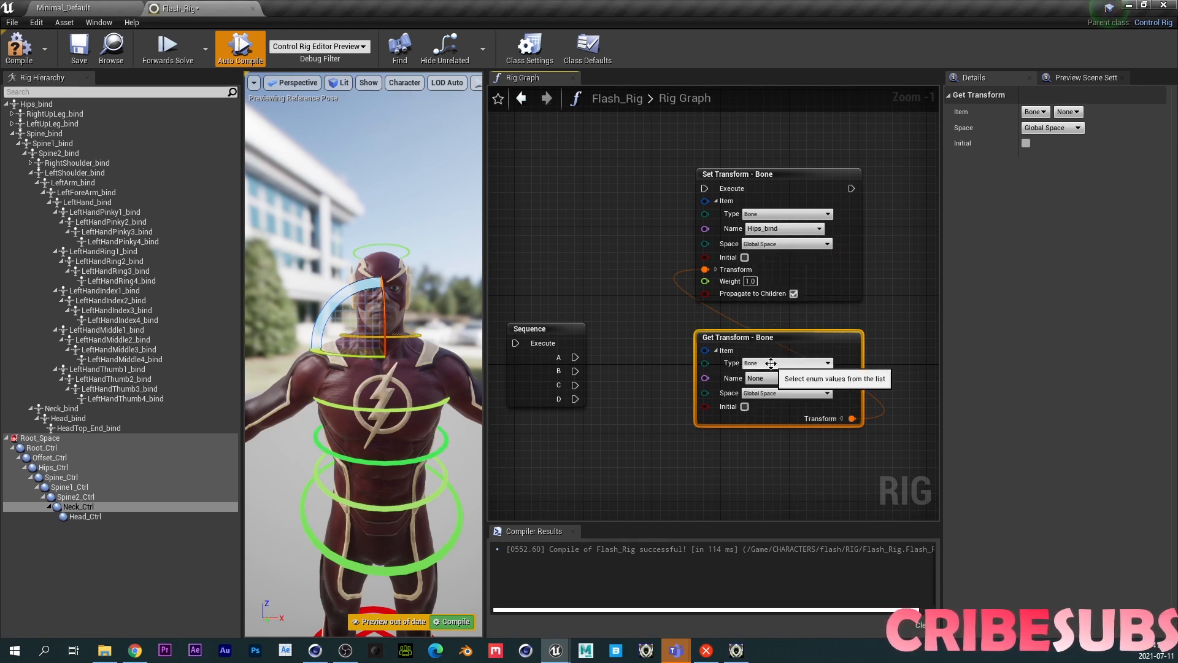
- Set the Get Transform node's type to Control and its name to Hips_Ctrl
click(770, 363)
click(762, 396)
click(767, 377)
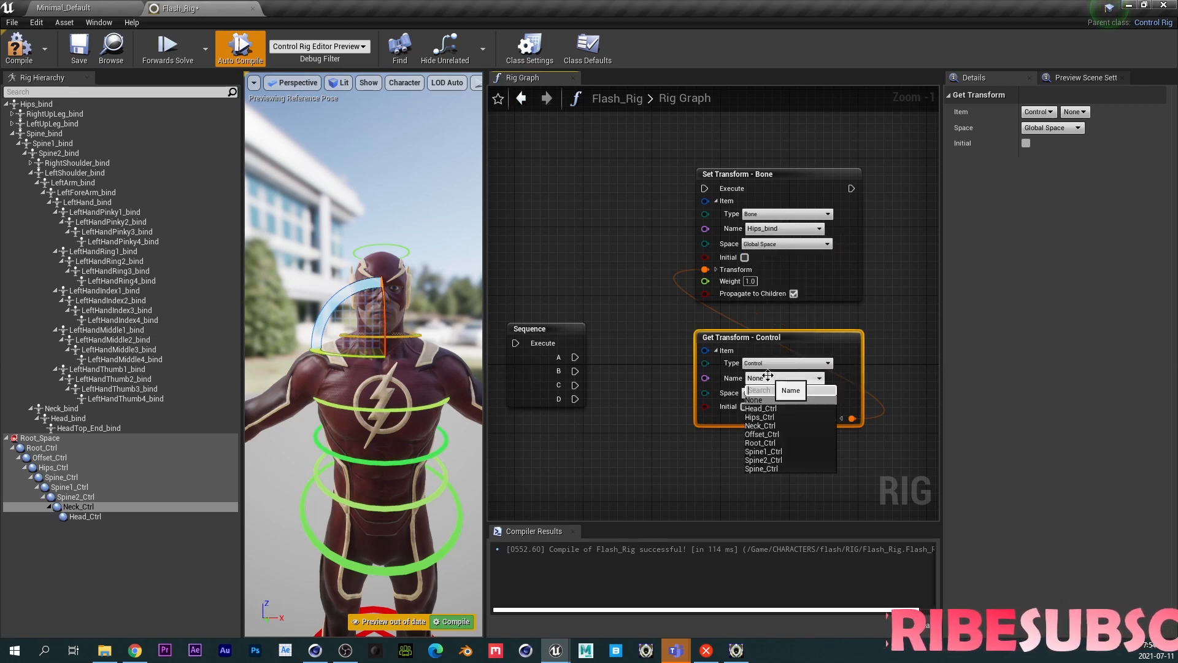
click(773, 417)
- Copy the Set/Get Transform node pair and paste a duplicate beside it
right_drag(871, 290, 803, 309)
click(779, 192)
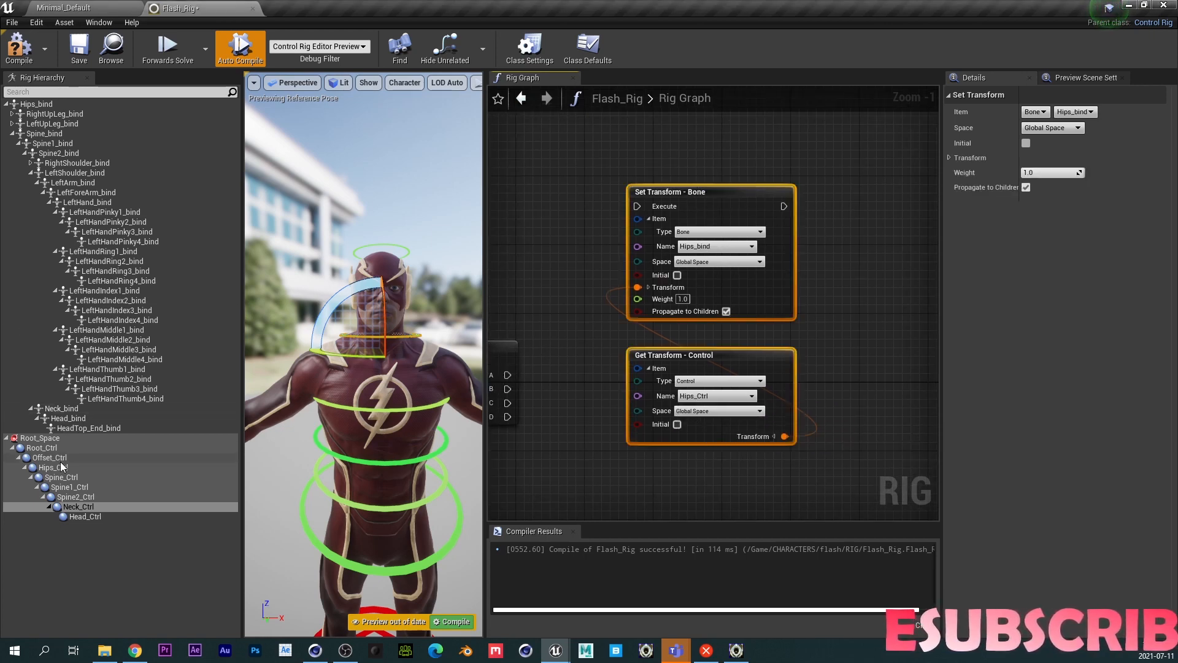
right_drag(823, 230, 749, 230)
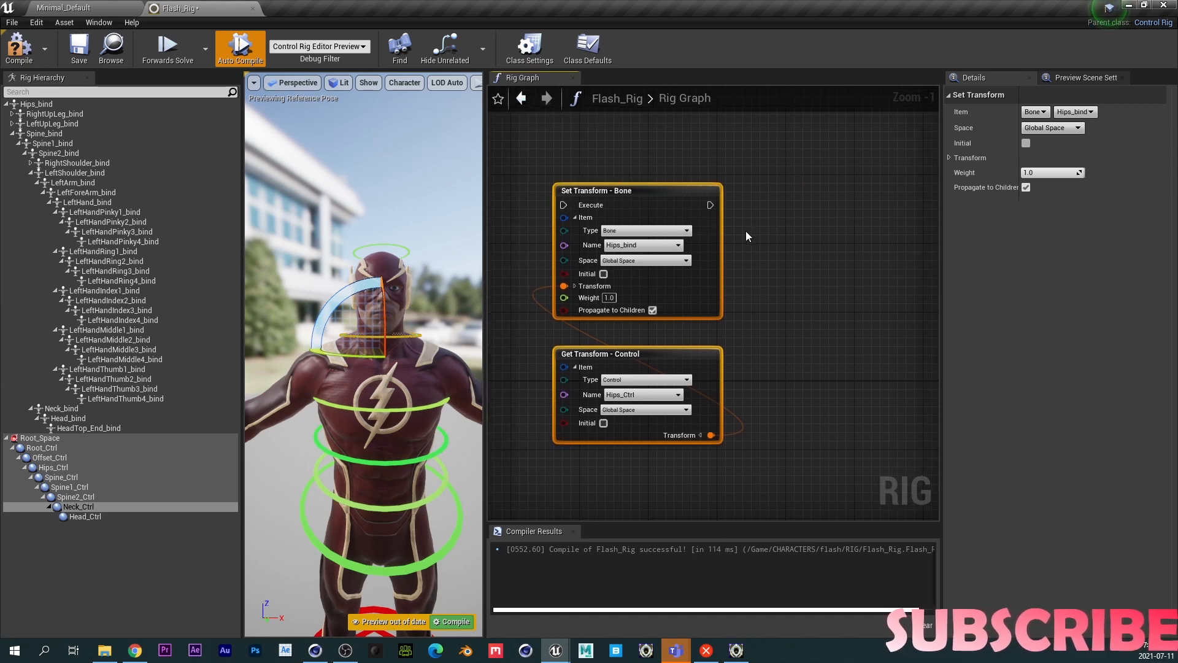
key(ctrl+c)
key(ctrl+v)
drag(803, 161, 819, 184)
scroll(735, 297, down, 1)
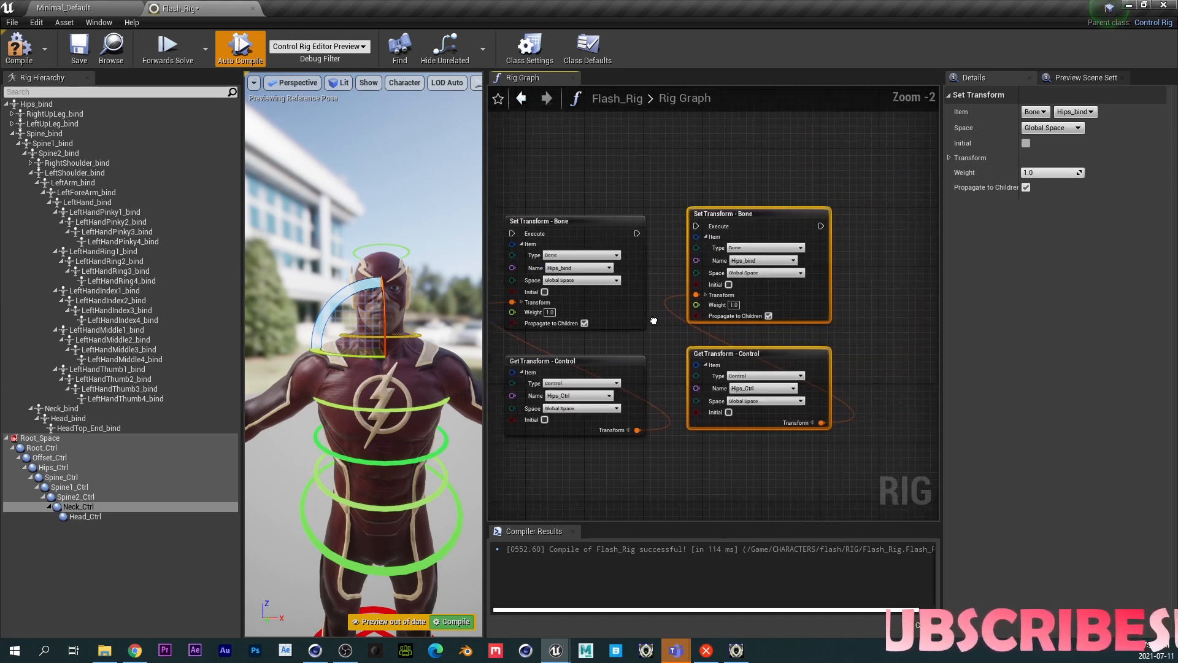
drag(621, 232, 680, 225)
right_drag(873, 273, 750, 307)
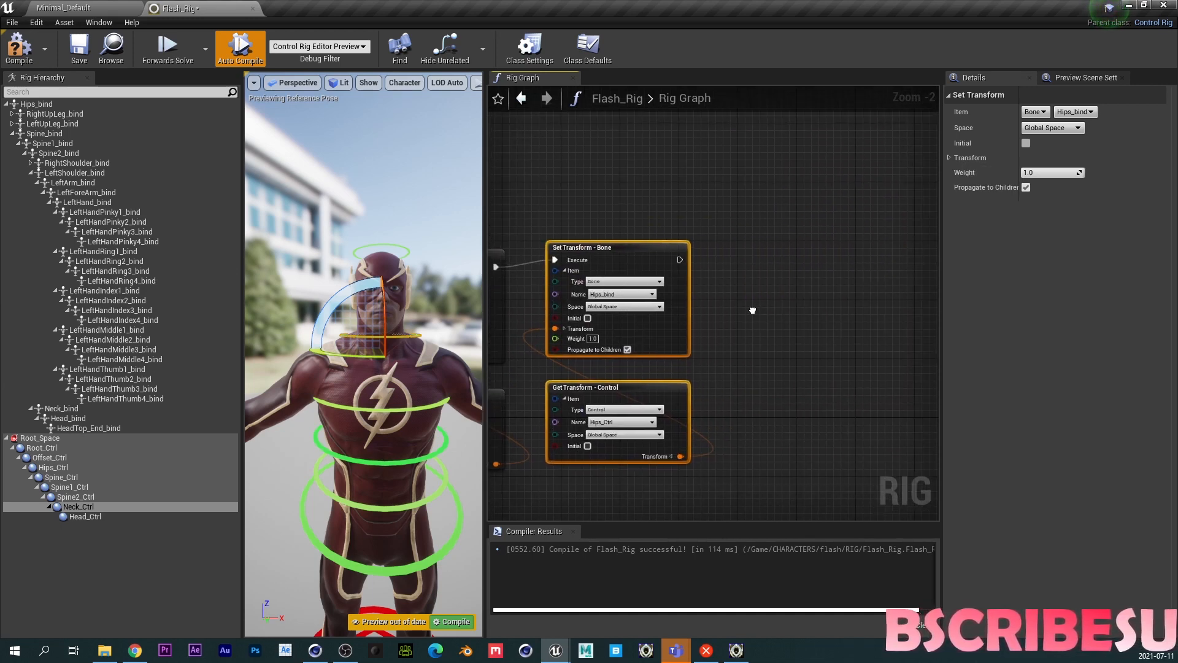
- Paste two more Set/Get Transform node pairs and chain each new Set Transform's Execute to the previous one
key(ctrl+v)
drag(681, 259, 759, 257)
right_drag(733, 326, 635, 328)
key(ctrl+v)
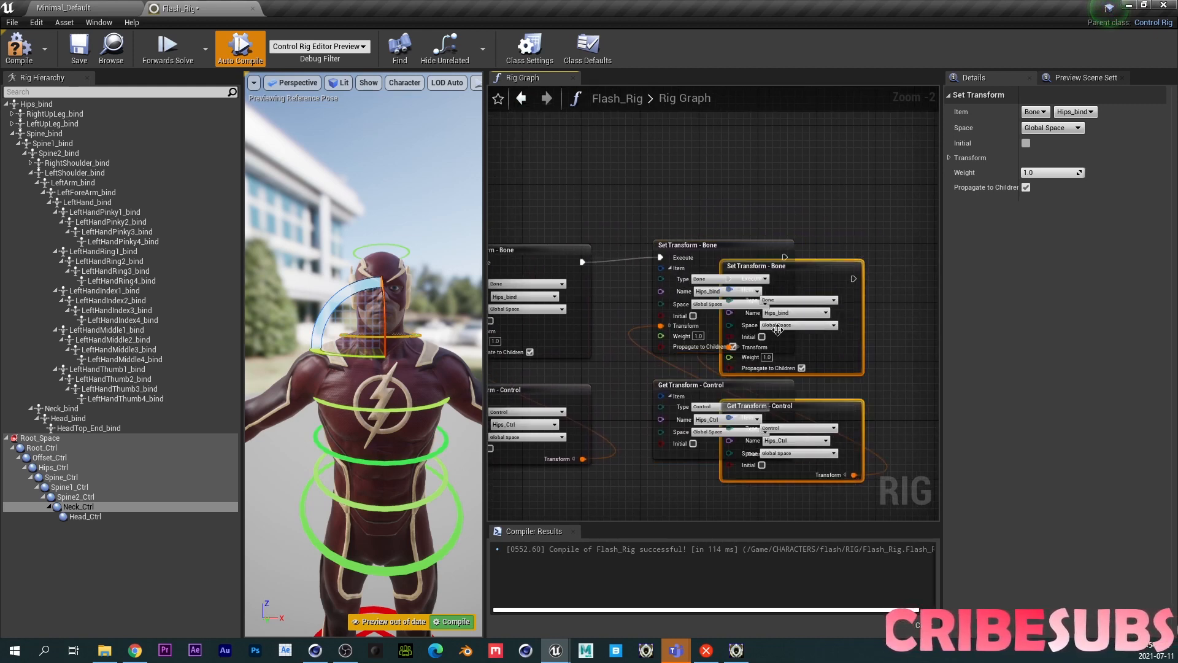
drag(815, 283, 914, 264)
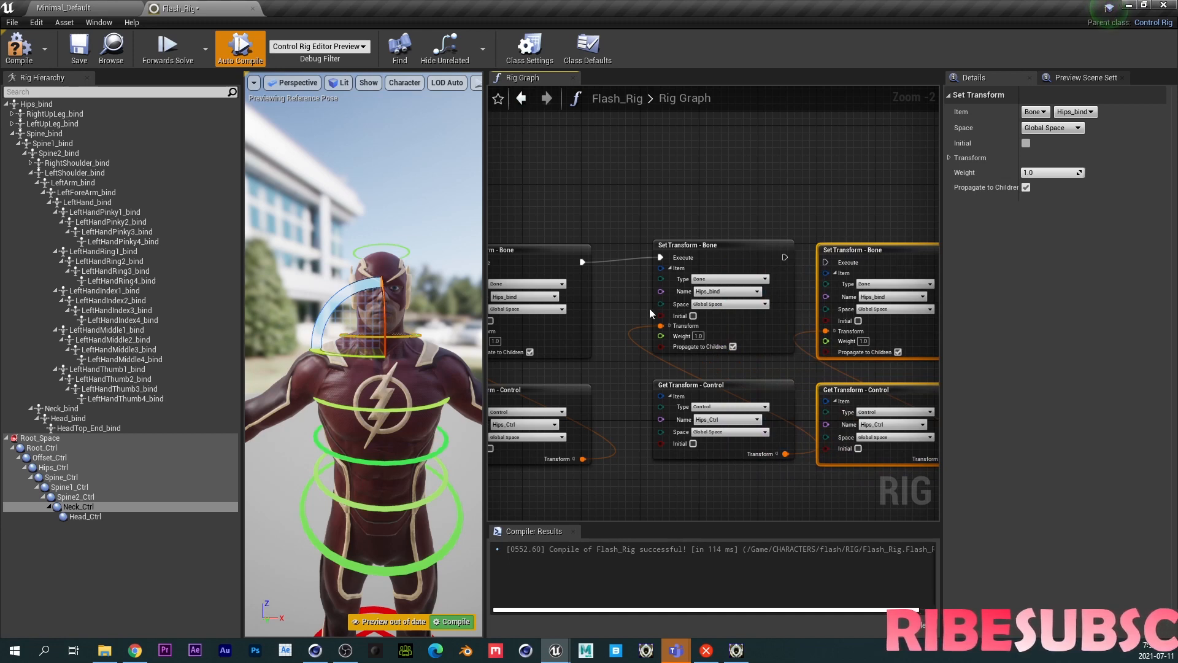
drag(783, 260, 820, 262)
right_drag(802, 319, 608, 314)
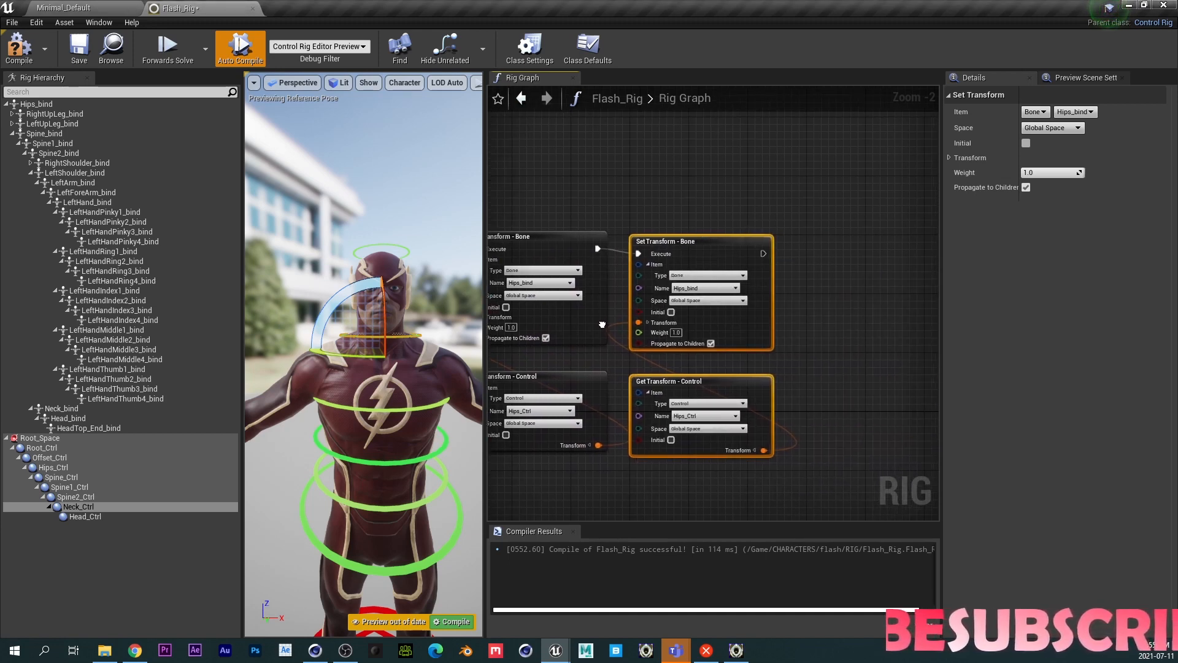
- Paste two further Set/Get Transform pairs, chaining each Set Transform's Execute after the previous node
right_drag(836, 248, 743, 259)
key(ctrl+v)
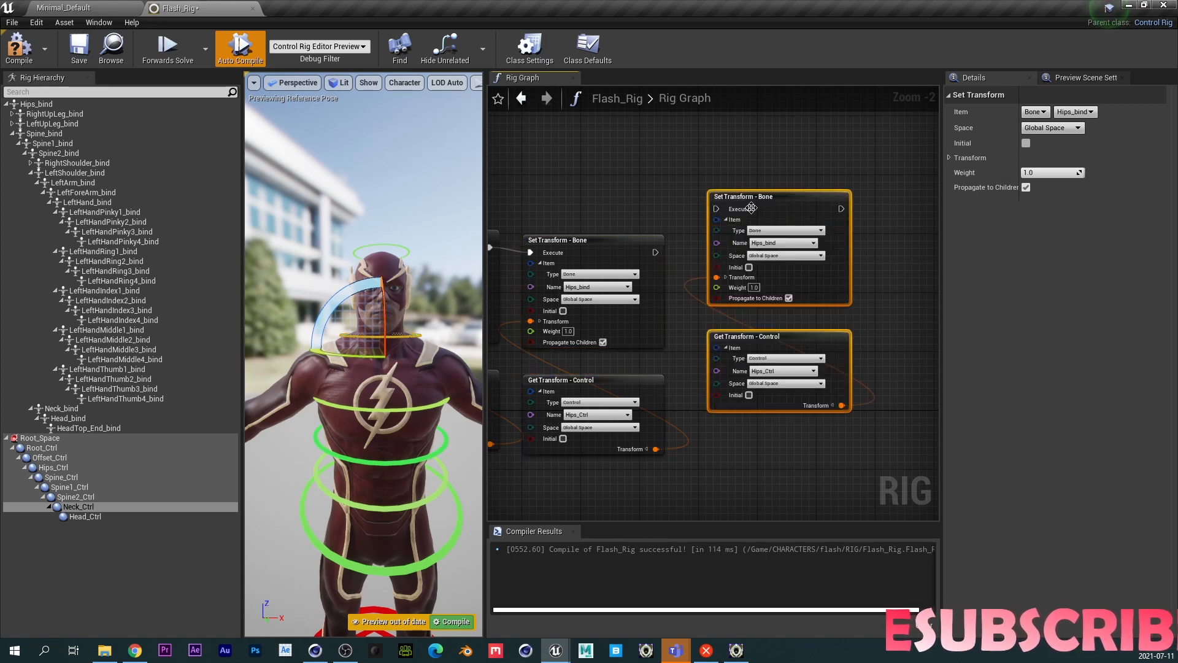
drag(750, 202, 764, 244)
drag(655, 252, 730, 252)
right_drag(870, 276, 679, 262)
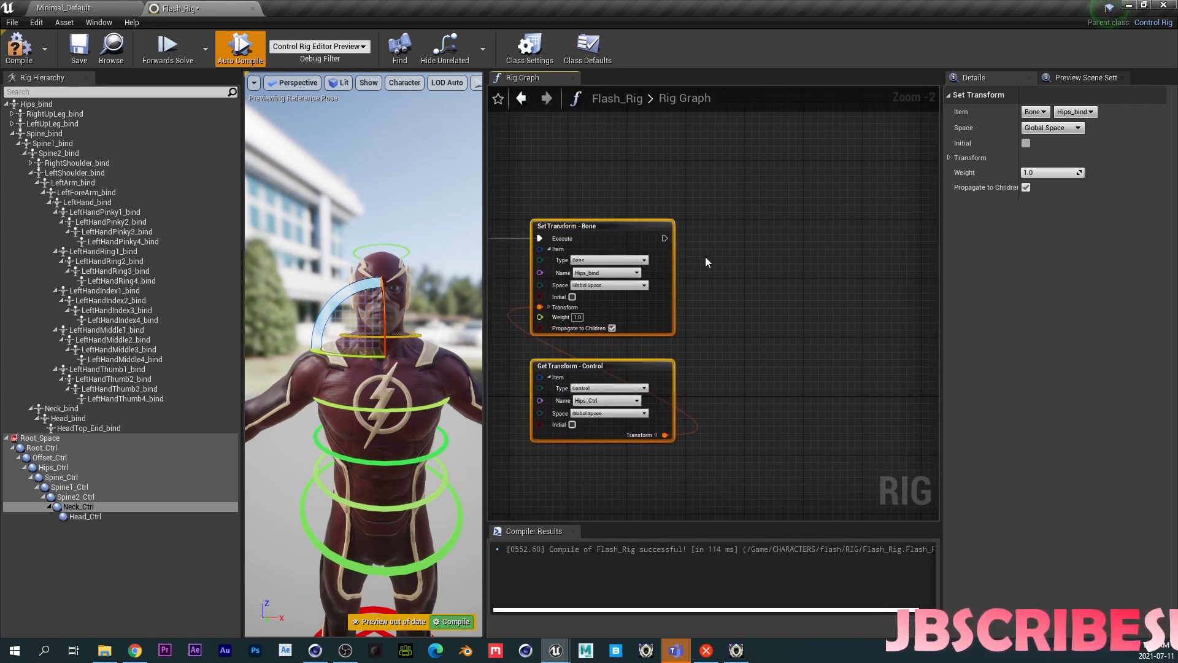
key(ctrl+v)
drag(740, 222, 772, 256)
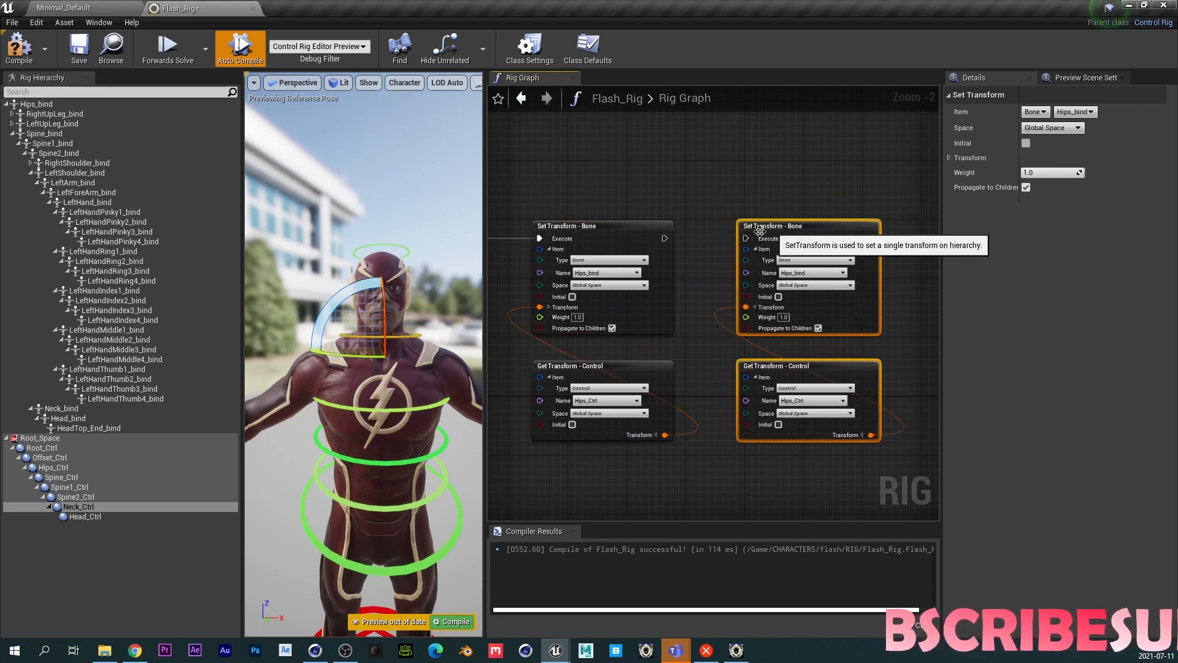
drag(666, 240, 743, 238)
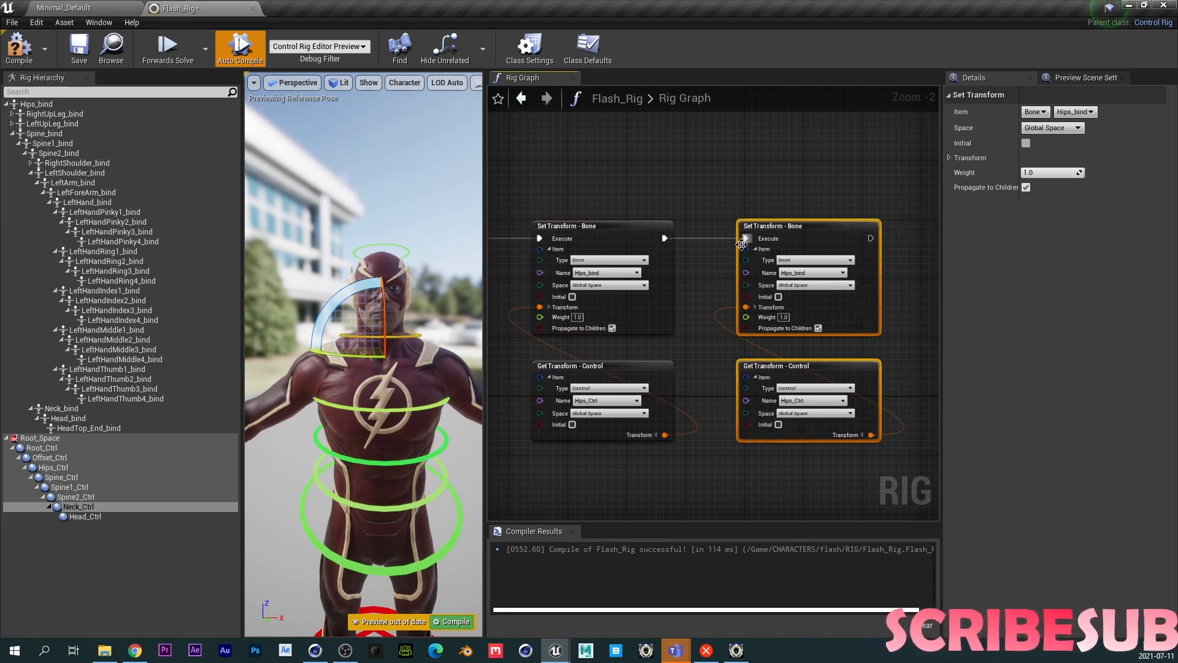
right_drag(695, 304, 857, 281)
scroll(860, 259, up, 2)
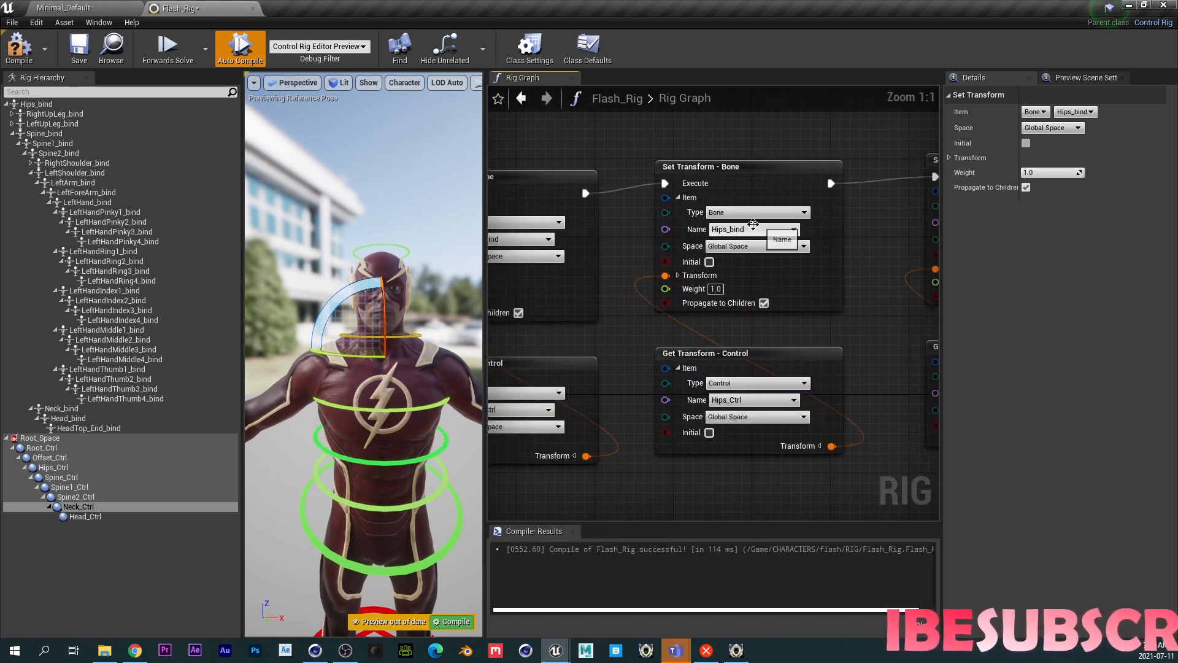
- Set the second pair's bone name to Spine_bind and its control name to Spine_Ctrl
click(734, 230)
text(s)
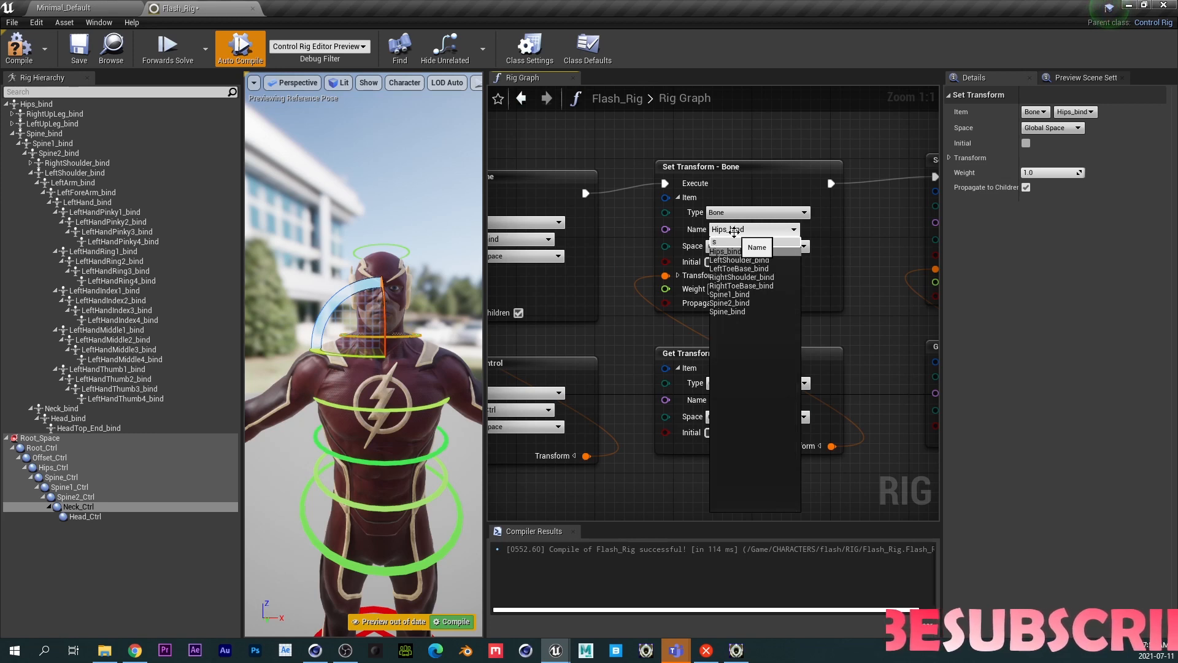
text(p)
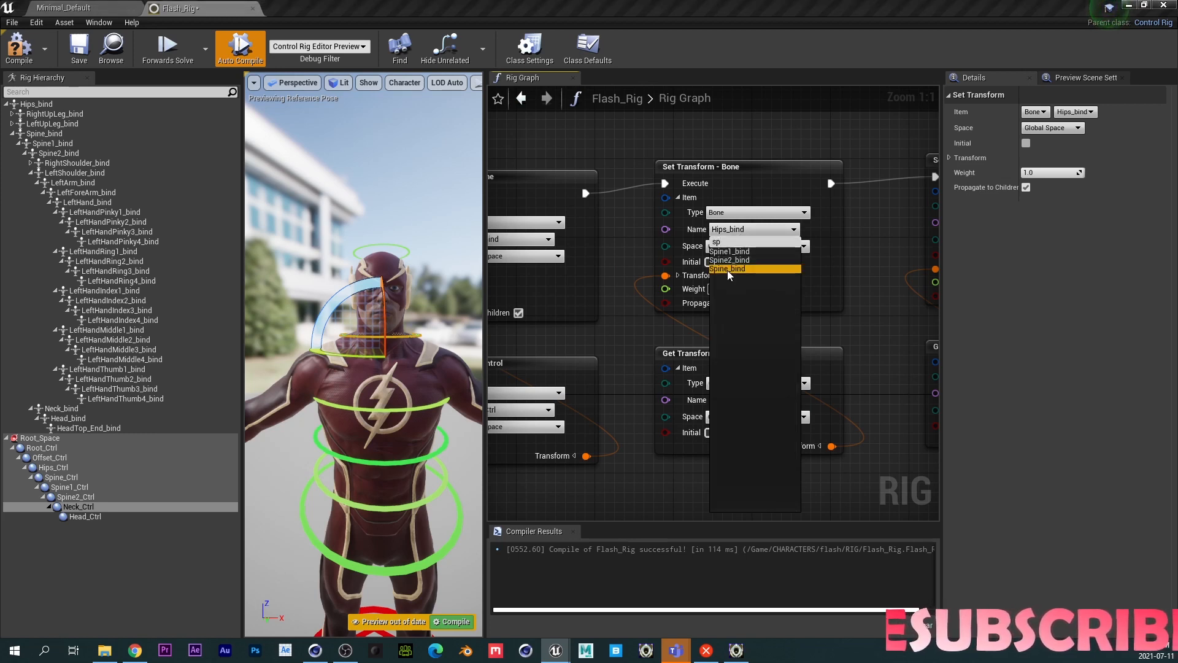
click(727, 270)
click(742, 400)
text(s)
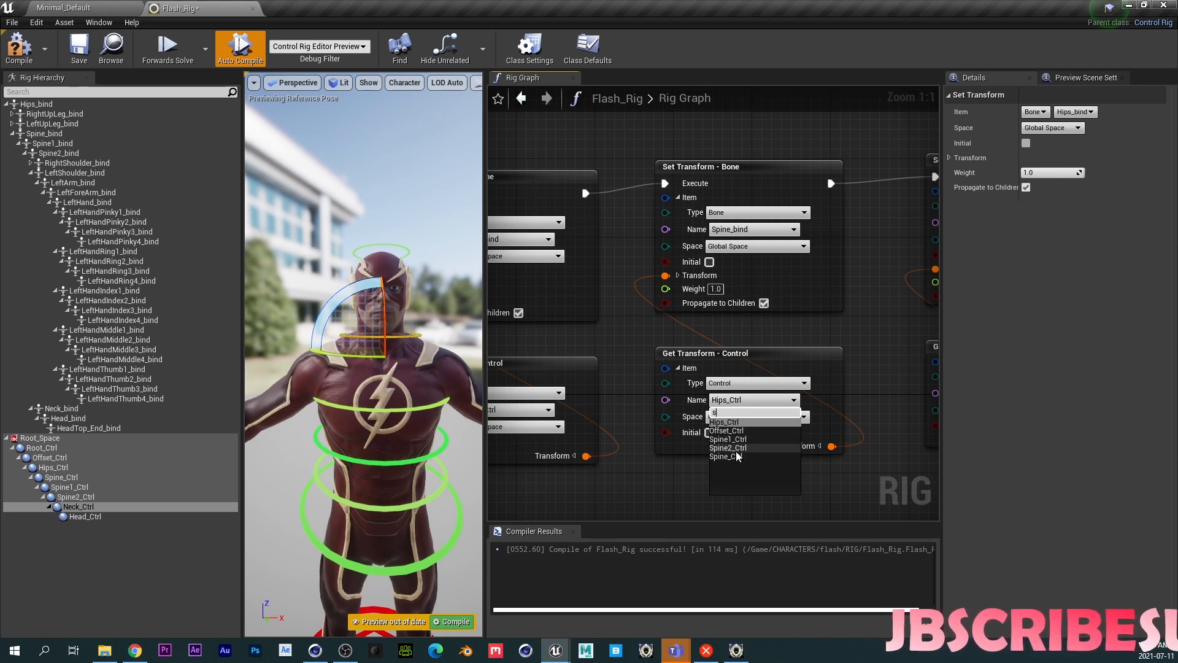
key(Escape)
- Set the third pair's bone name to Spine1_bind and its control name to Spine1_Ctrl
right_drag(837, 287, 608, 292)
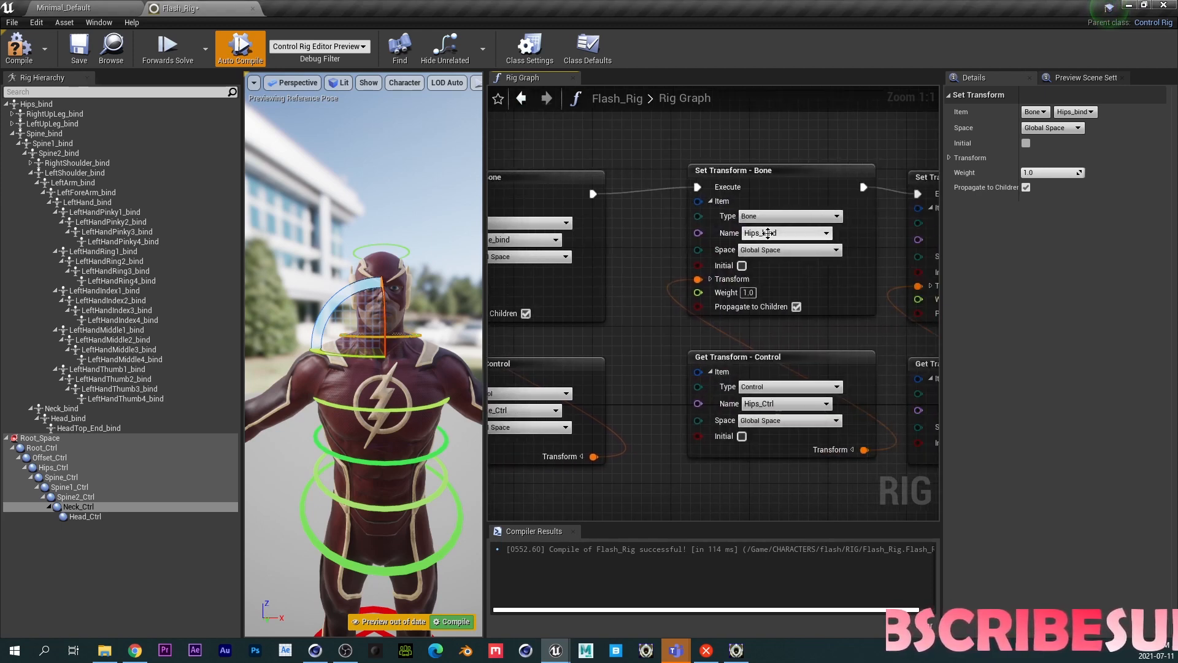
click(785, 232)
text(s)
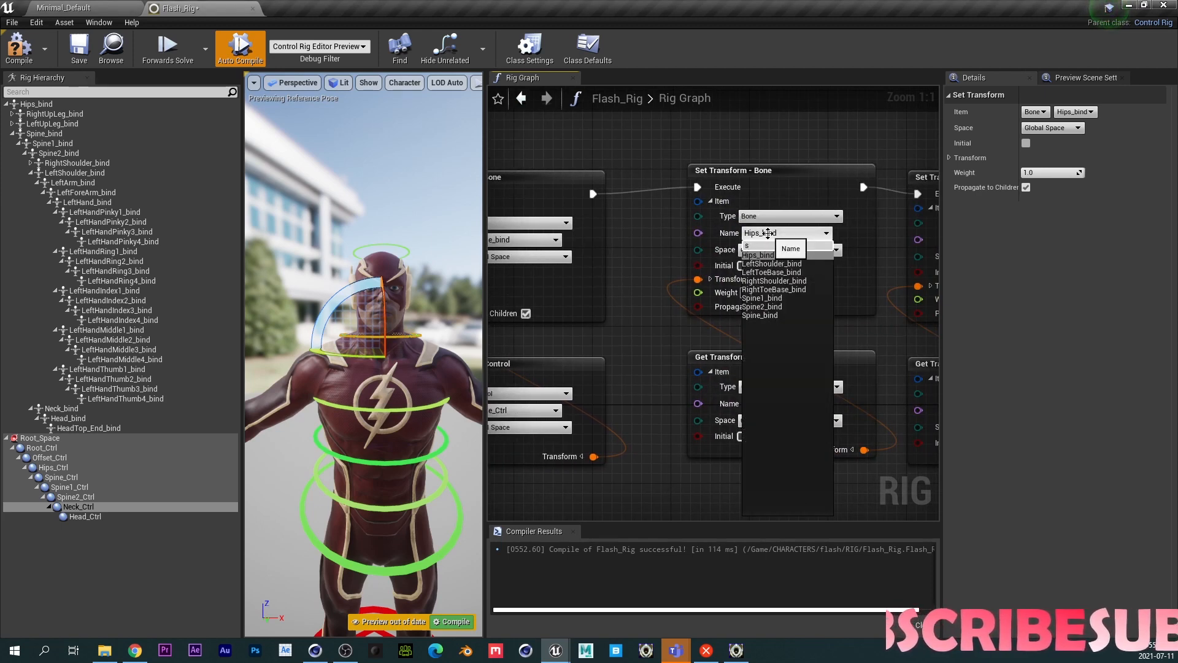
click(764, 298)
click(762, 403)
text(s)
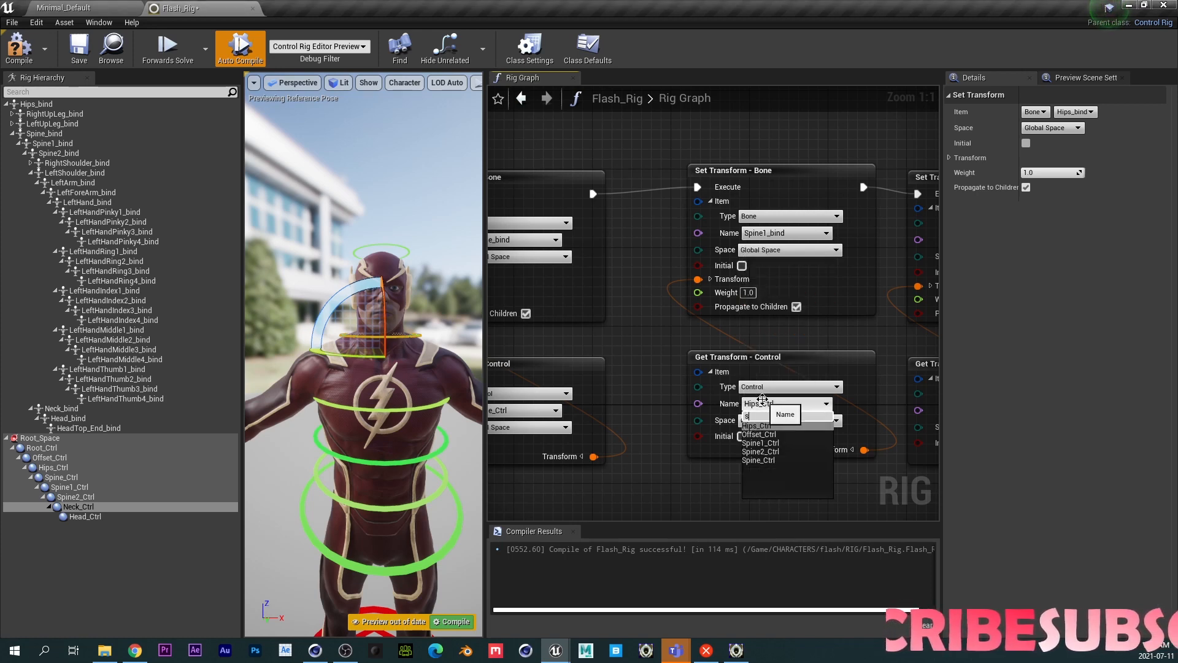
click(767, 442)
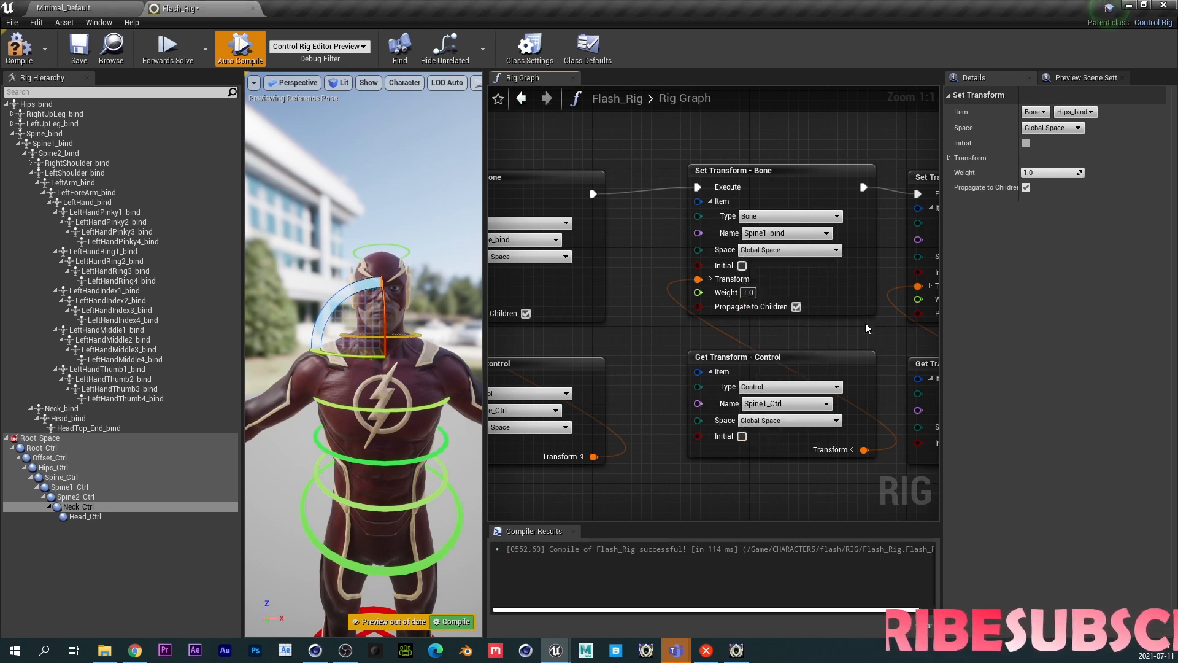
- Set the fourth pair's bone name to Spine2_bind and its control name to Spine2_Ctrl
right_drag(867, 328, 669, 330)
click(803, 240)
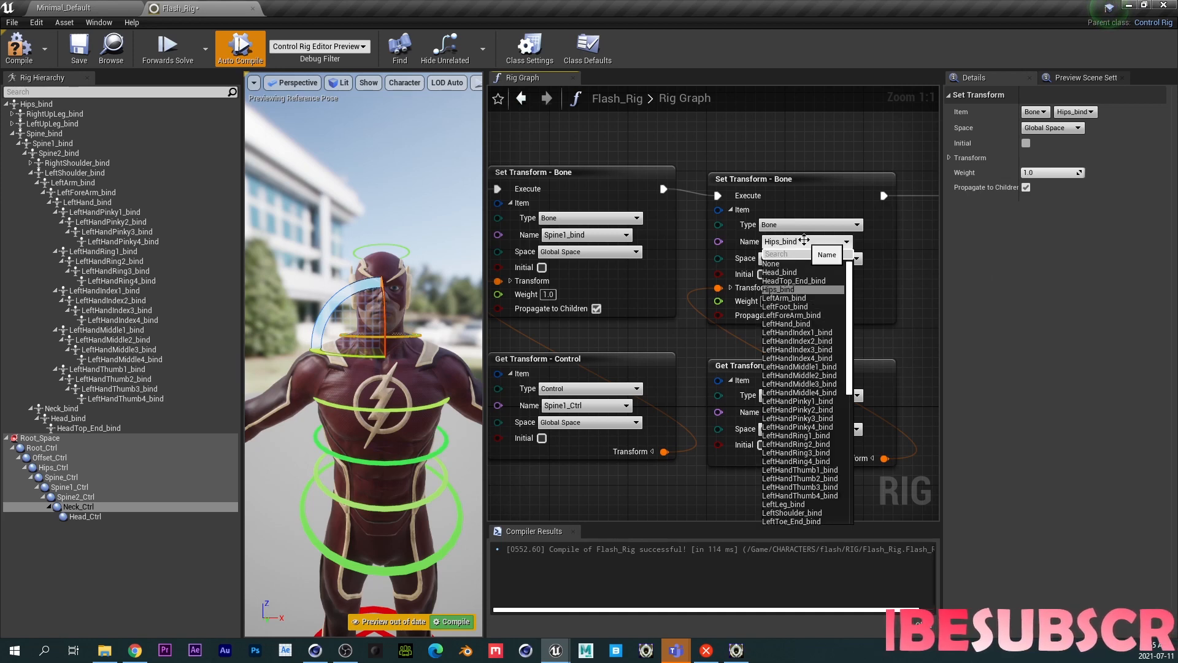
text(sp)
click(785, 272)
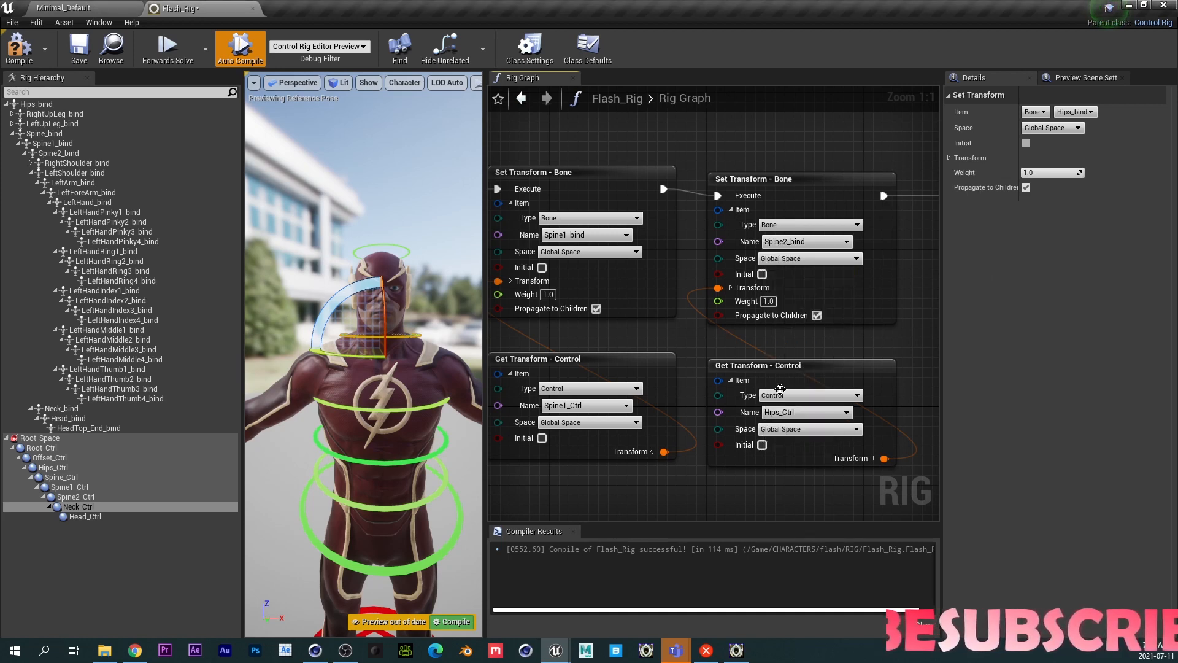
click(804, 412)
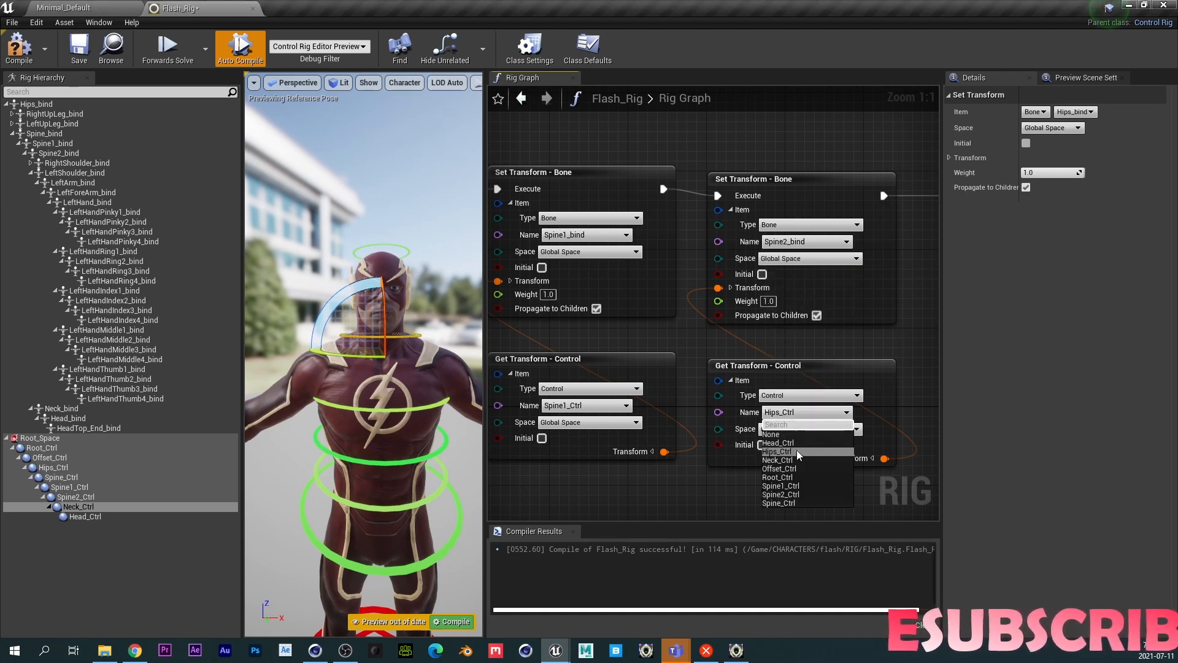
click(790, 494)
- Set the fifth pair's bone name to Neck_bind and its control name to Neck_Ctrl
right_drag(908, 300, 636, 301)
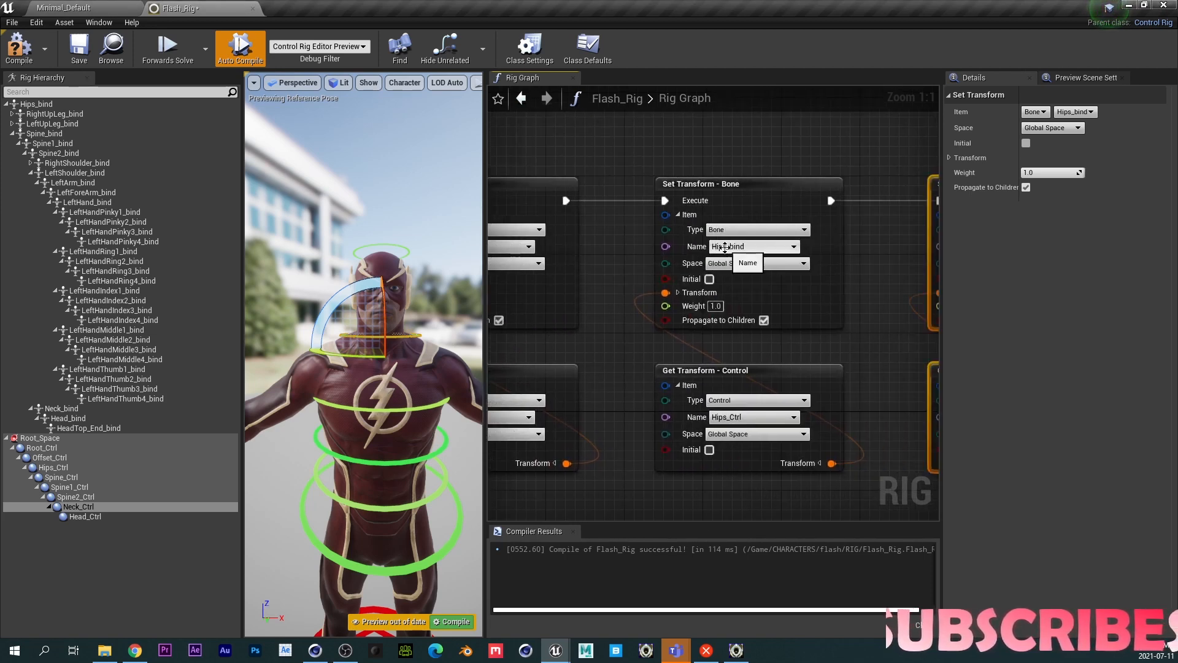
click(725, 247)
text(nec)
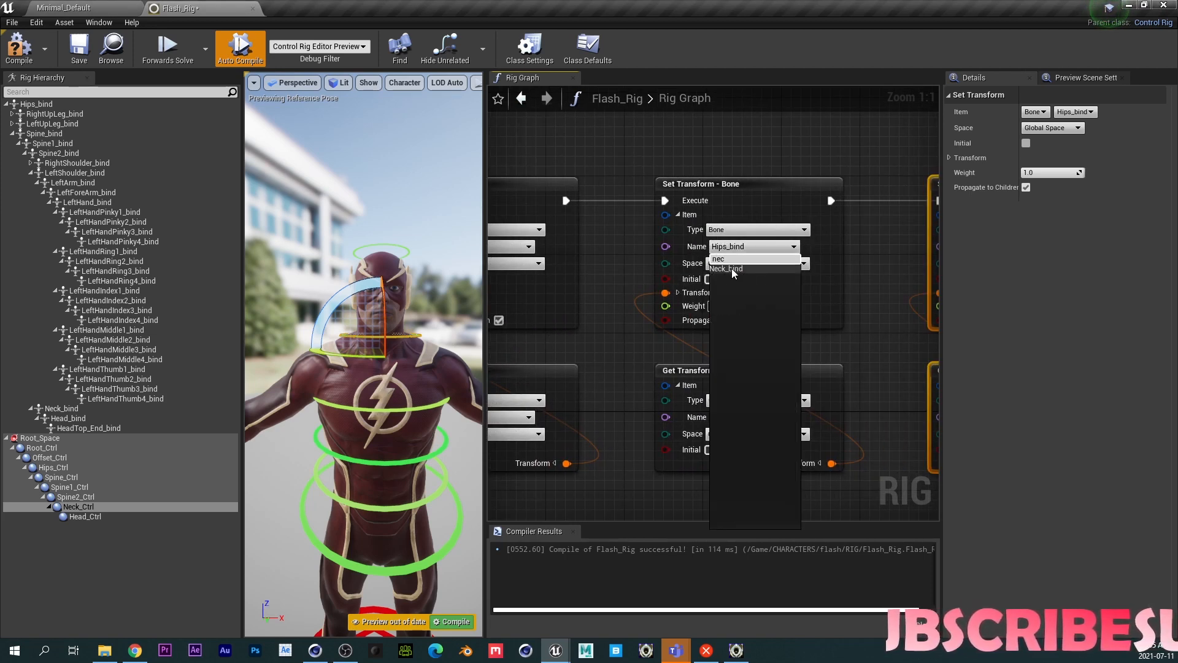
click(731, 268)
click(752, 418)
text(n)
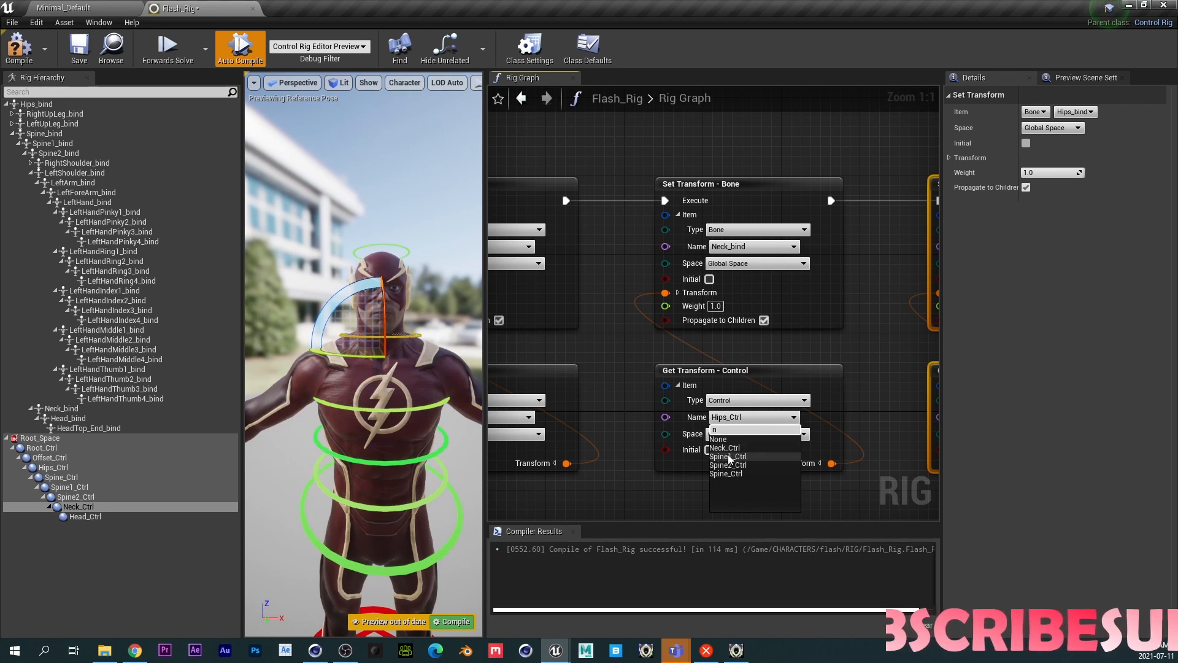
click(735, 448)
- Set the last pair's bone name to Head_bind and its control name to Head_Ctrl
right_drag(853, 304, 596, 300)
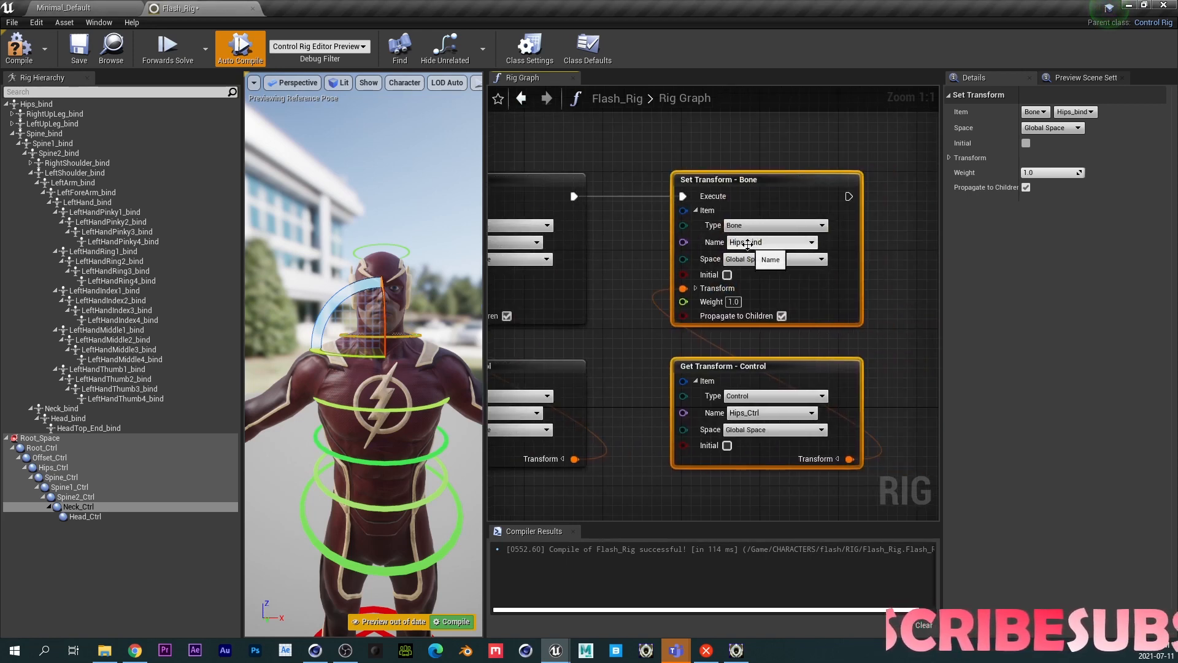
click(747, 244)
text(hea)
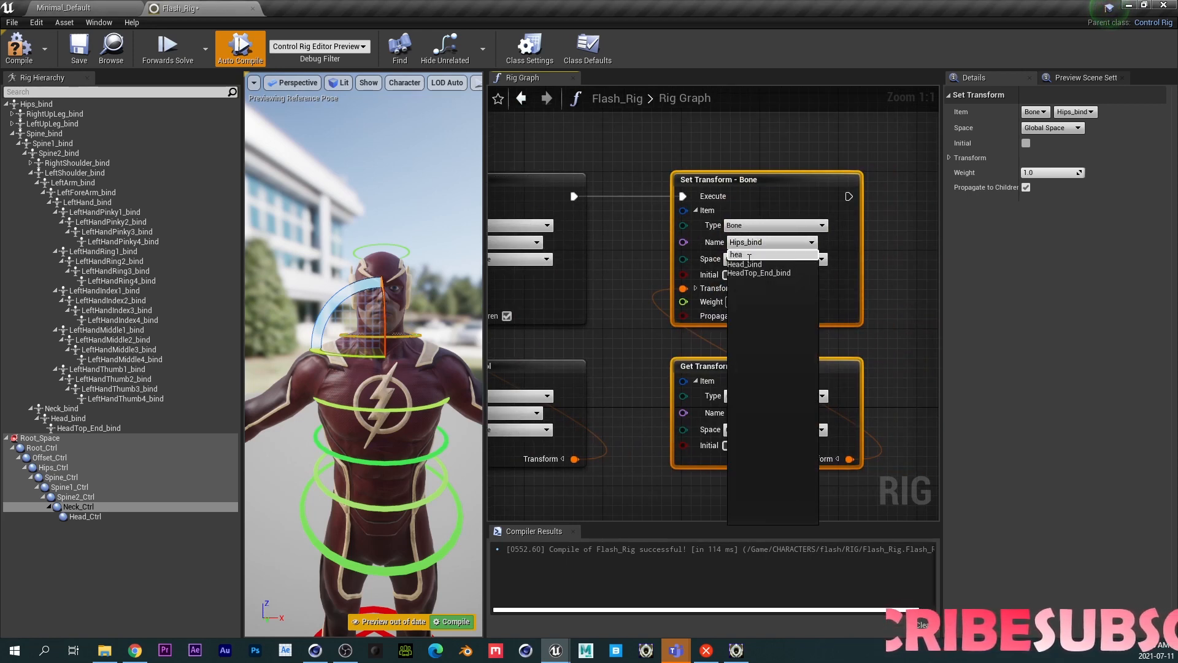
click(744, 264)
click(760, 413)
text(head)
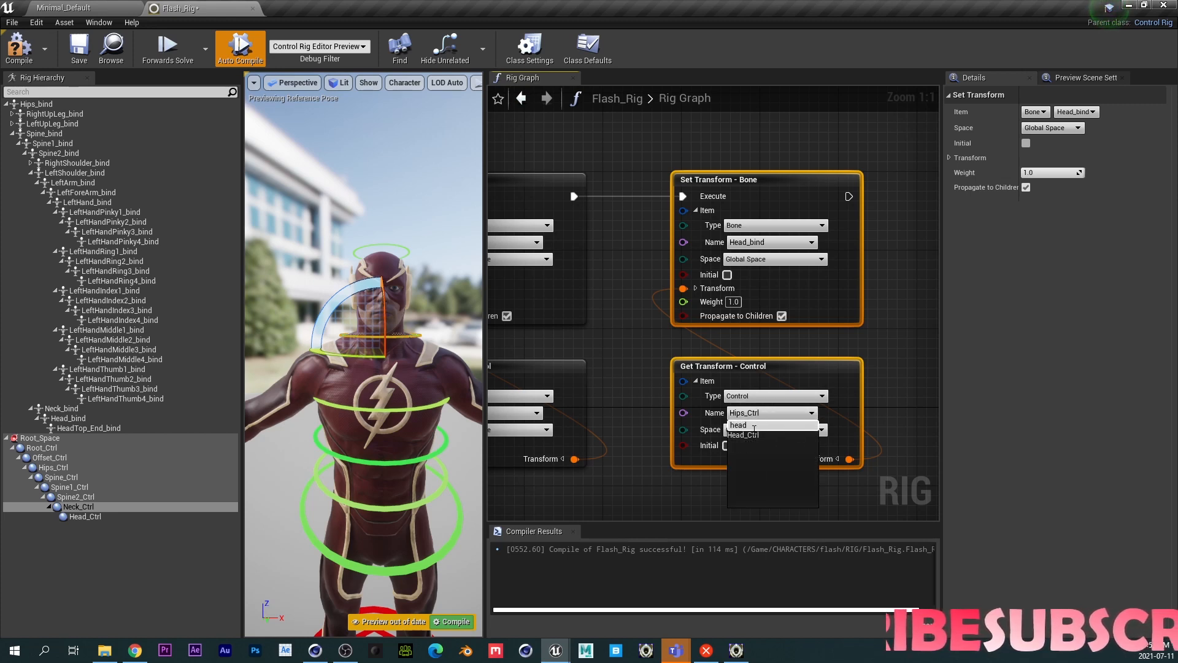
click(742, 435)
- Connect Forwards Solve's execution through the Sequence node into the first Set Transform, then compile and save the rig
right_drag(620, 362, 882, 274)
scroll(625, 246, down, 7)
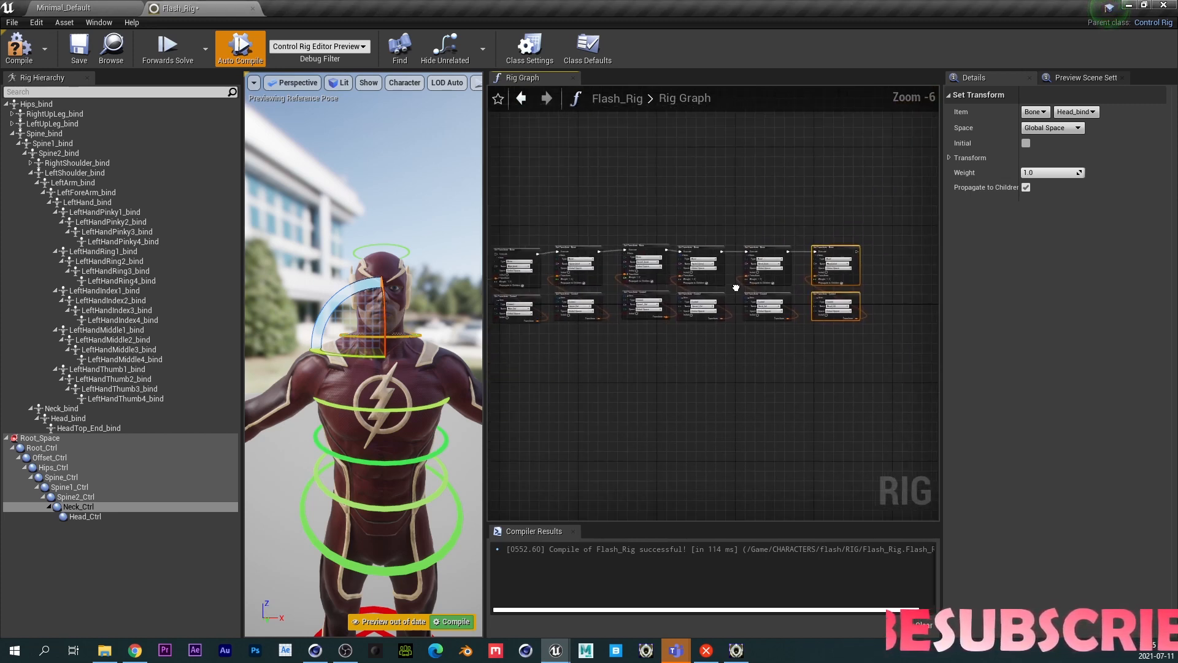
scroll(603, 275, up, 6)
right_drag(606, 301, 712, 269)
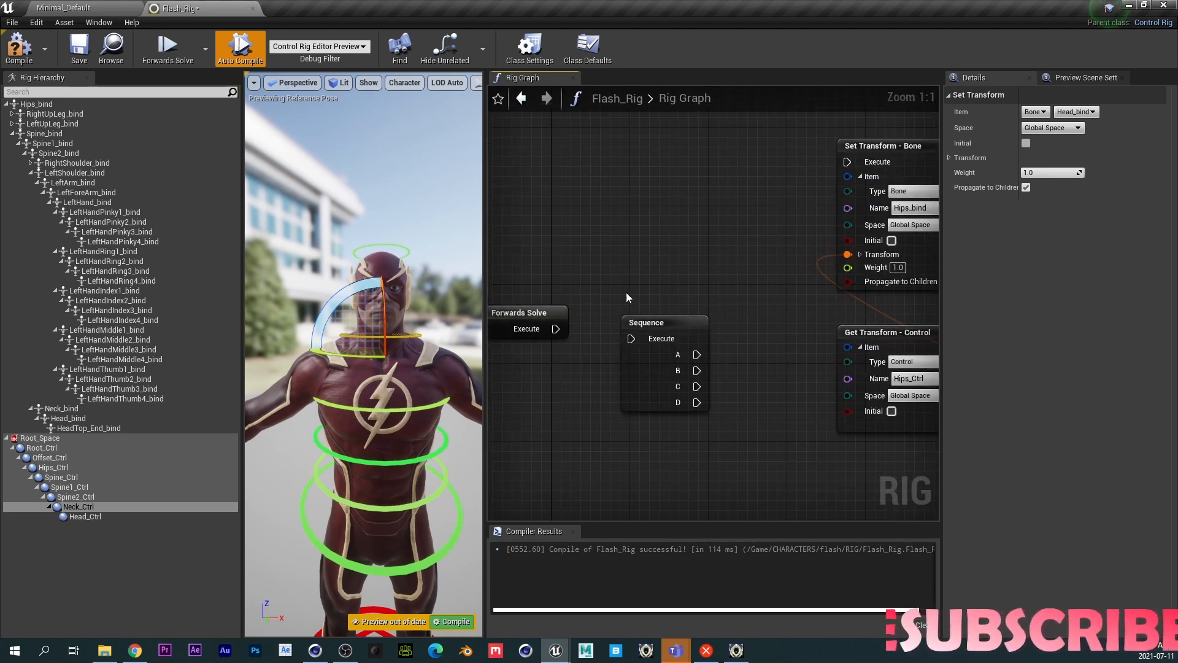
drag(556, 329, 849, 162)
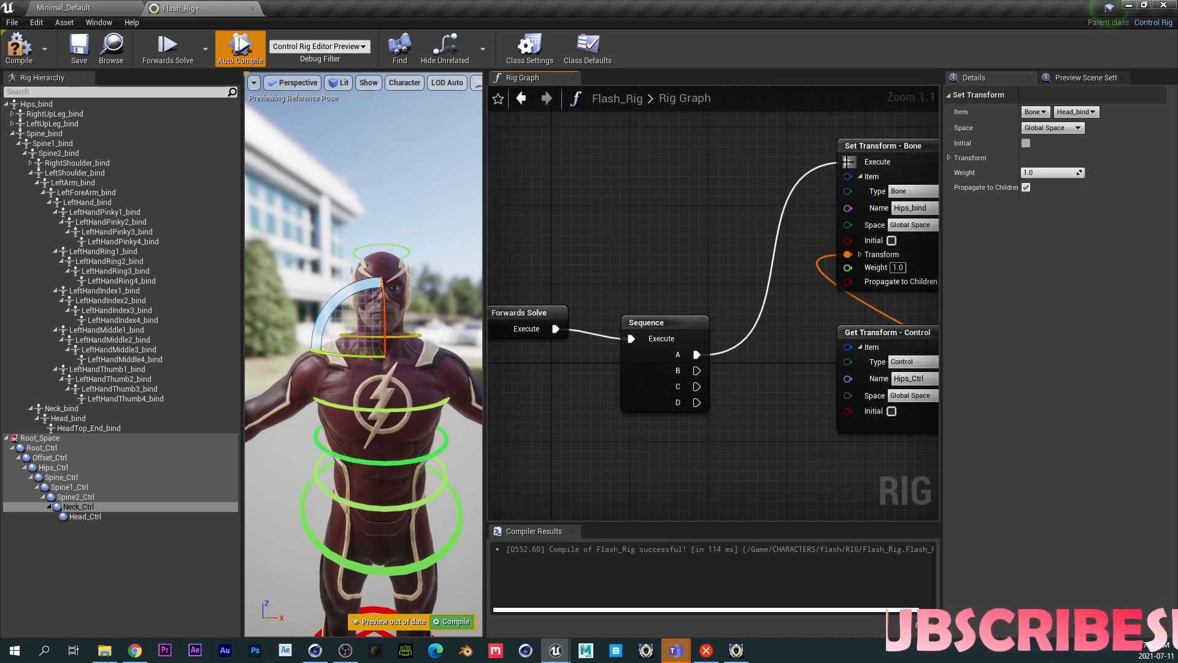
click(19, 47)
click(80, 47)
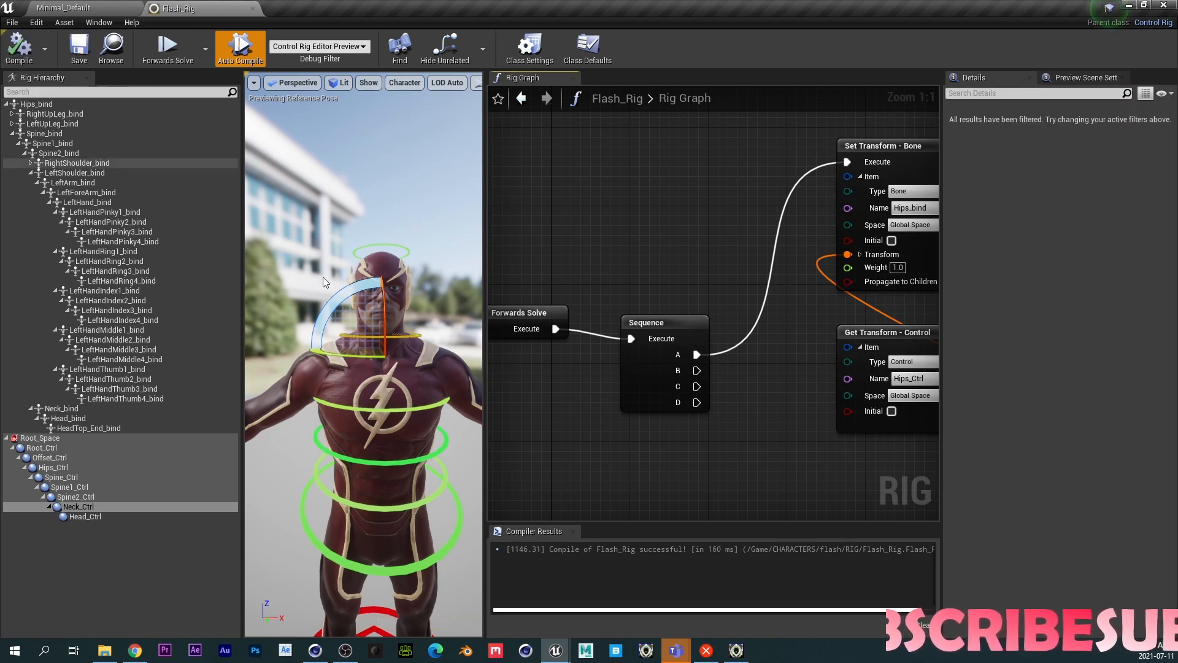
- Select the hips control in the viewport, move it to test the bone drive, and recompile
scroll(368, 399, down, 3)
scroll(392, 442, down, 2)
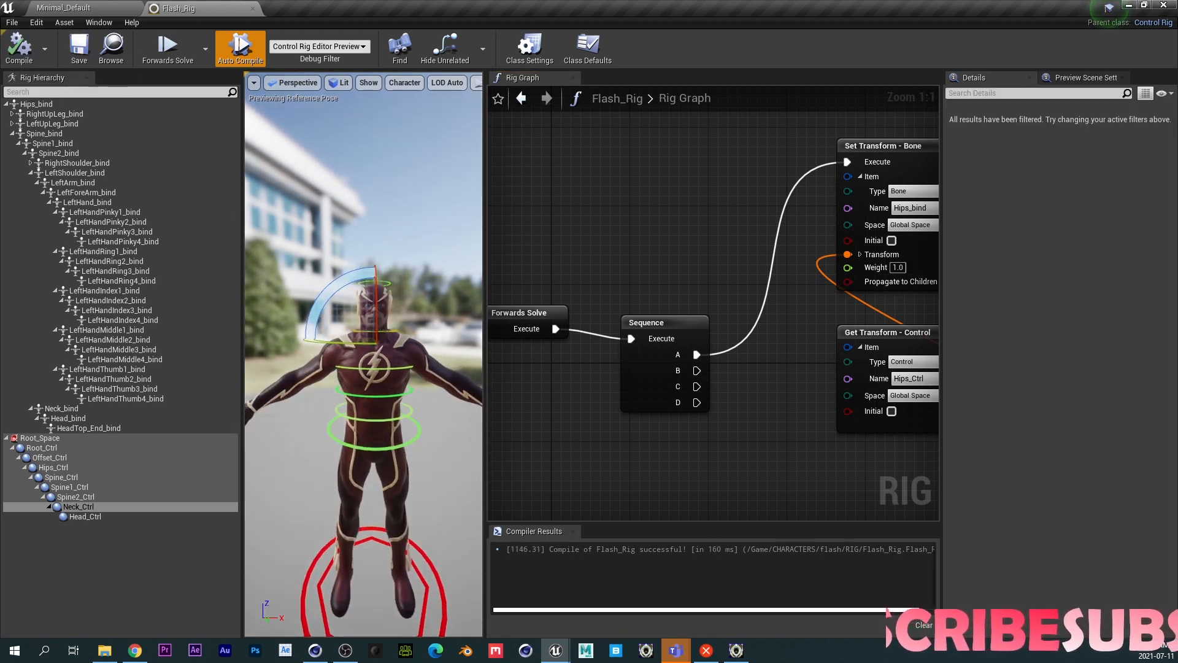
click(362, 429)
scroll(373, 424, up, 3)
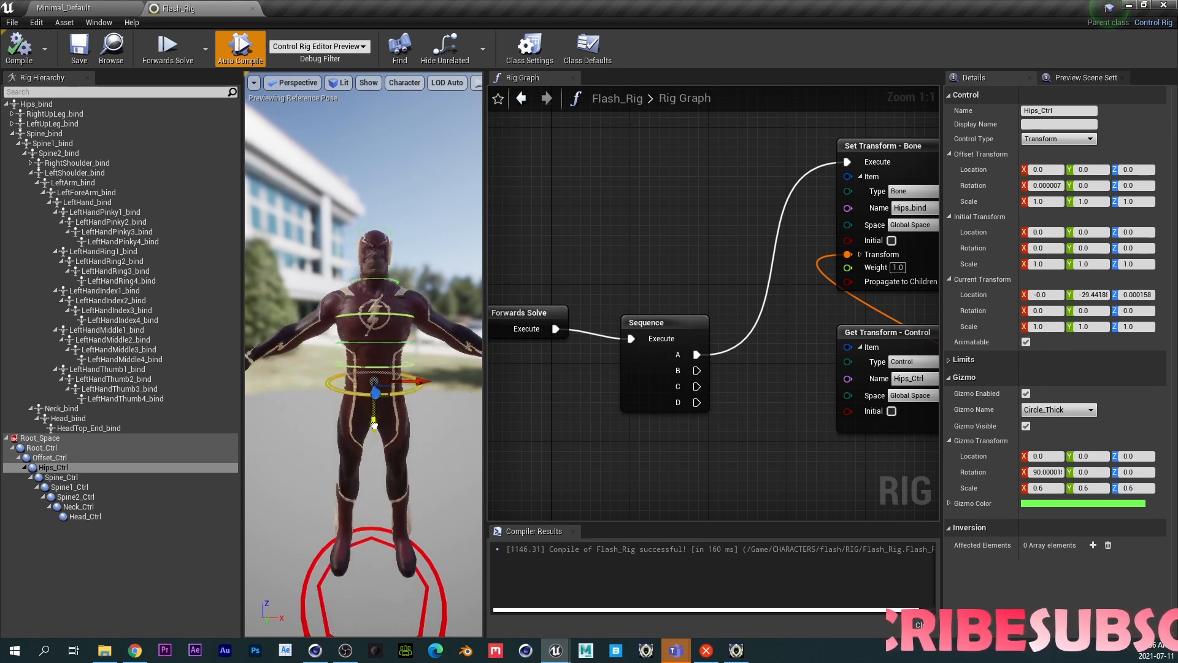
drag(374, 424, 387, 457)
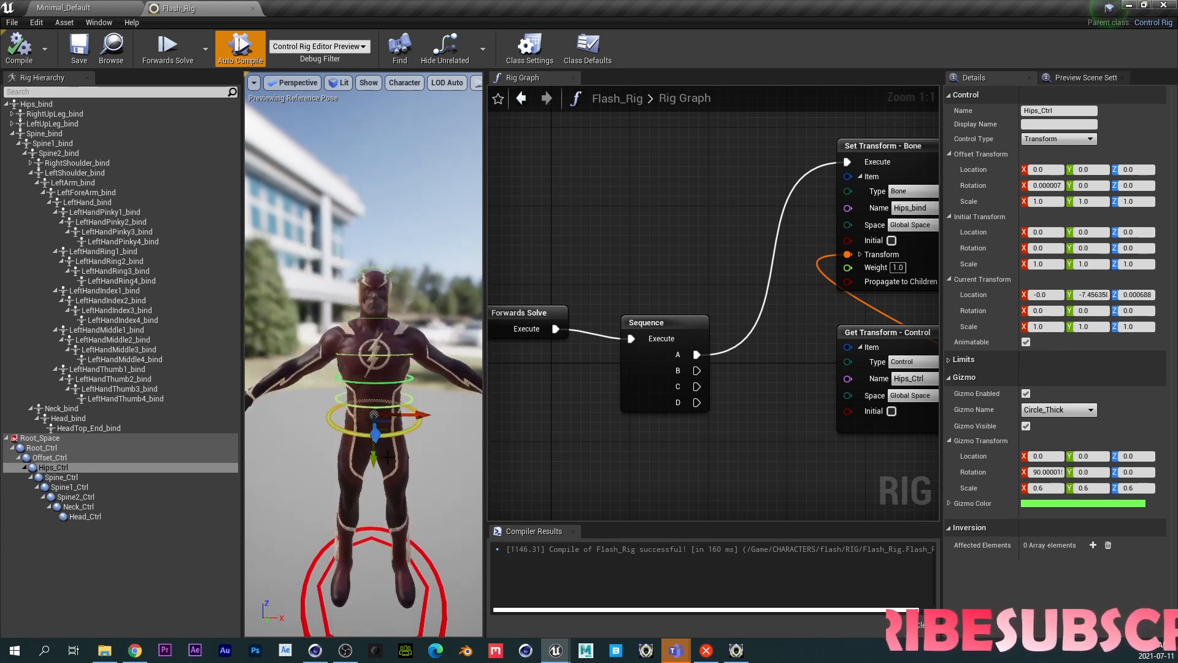
click(19, 46)
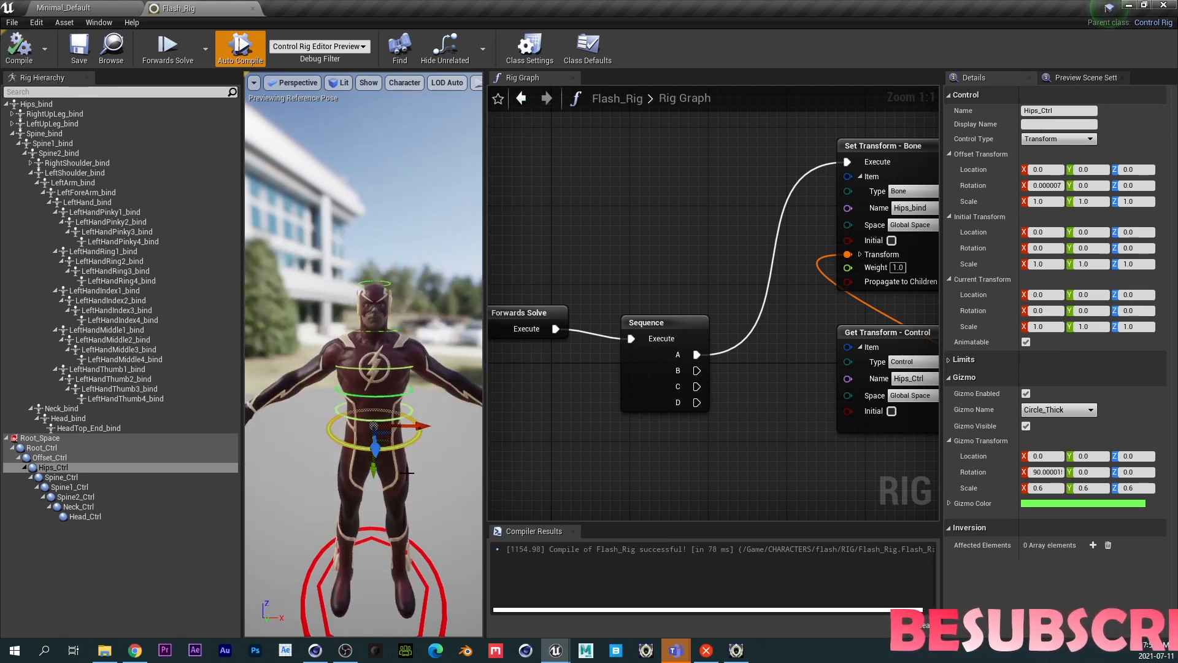
- Select the root control and then the offset control in the viewport, orbiting around the character to inspect them
middle_drag(408, 472, 325, 448)
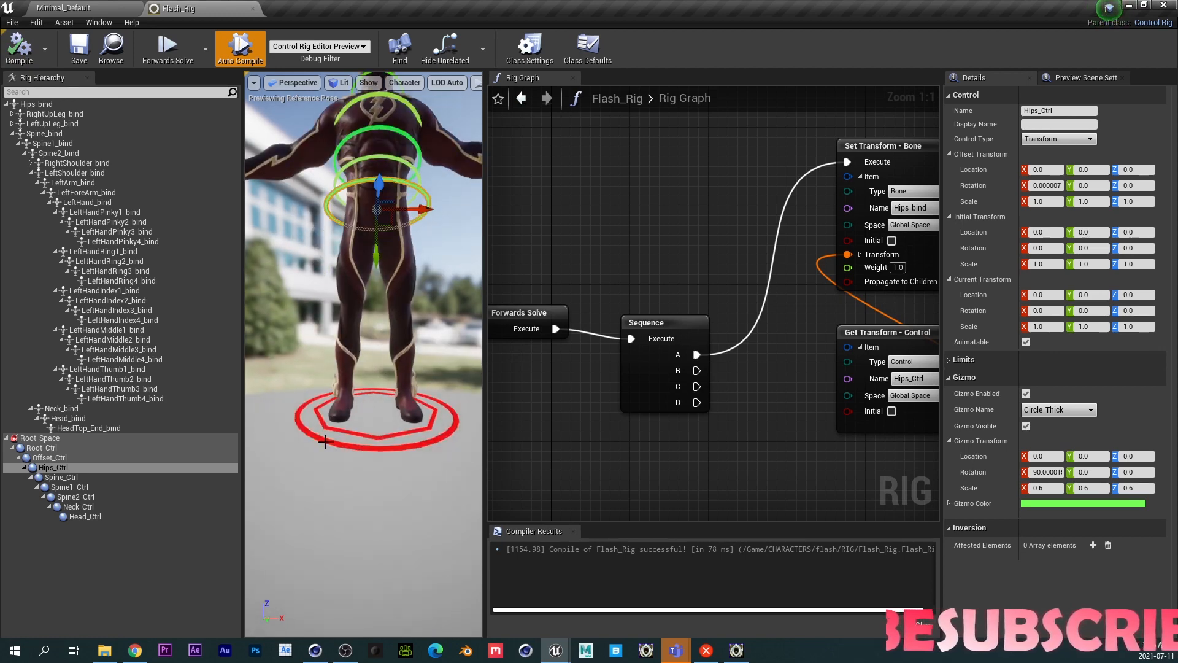
click(366, 417)
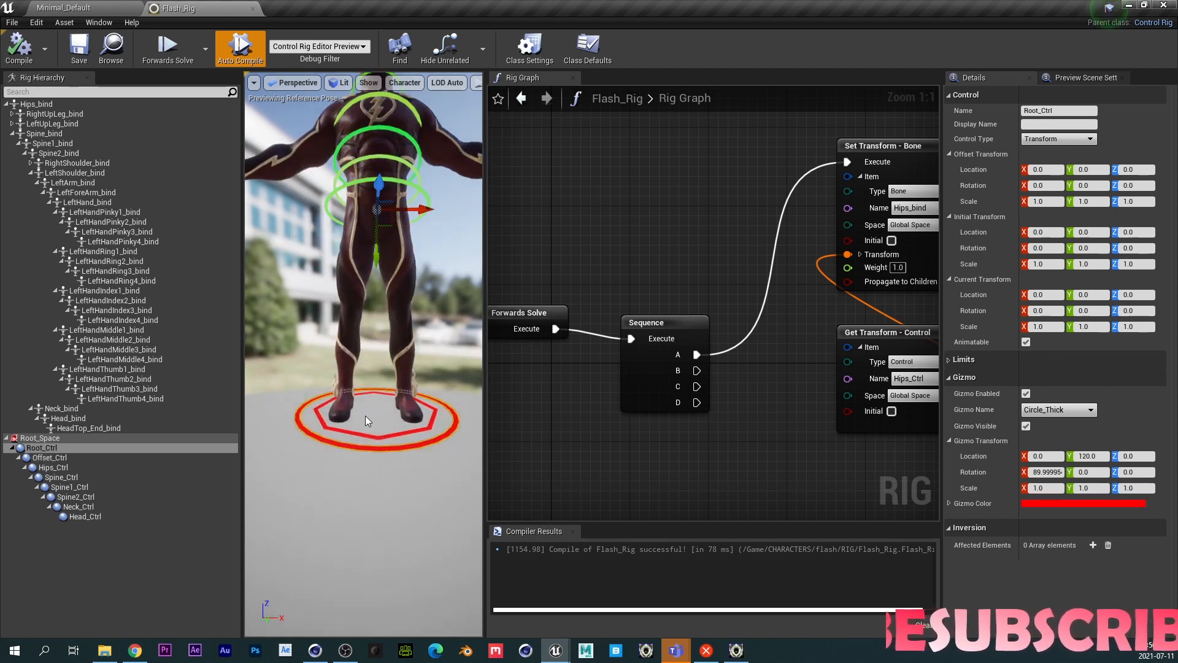
drag(417, 209, 387, 236)
click(400, 414)
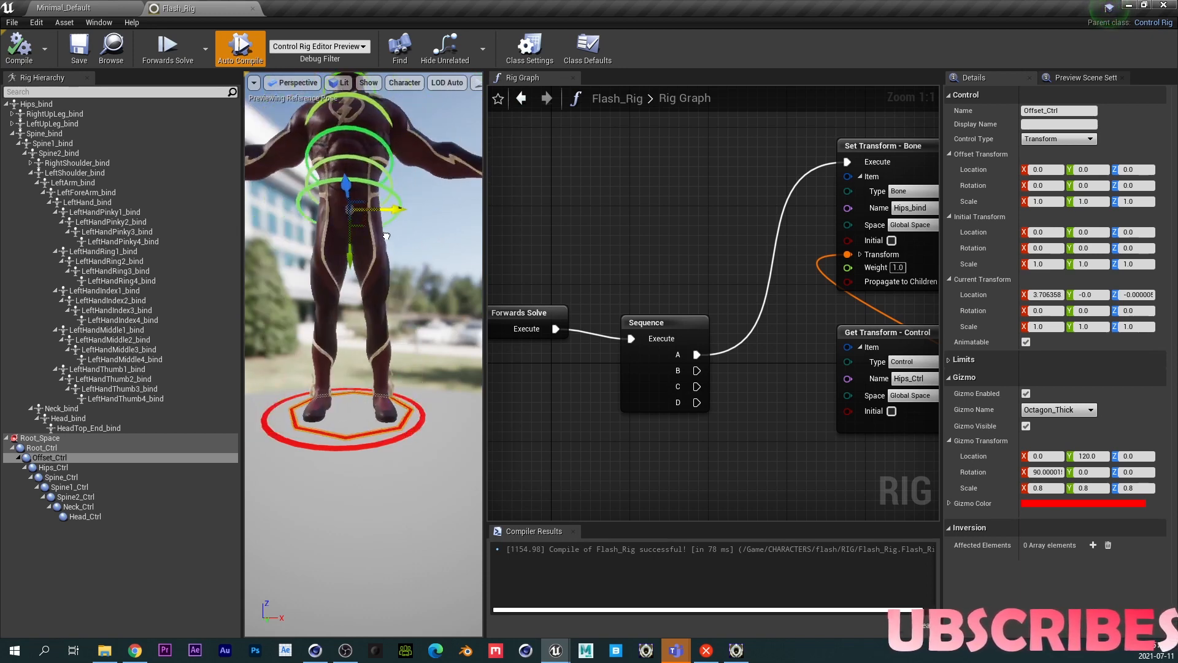
middle_drag(341, 158, 430, 355)
scroll(340, 284, up, 8)
scroll(352, 333, down, 8)
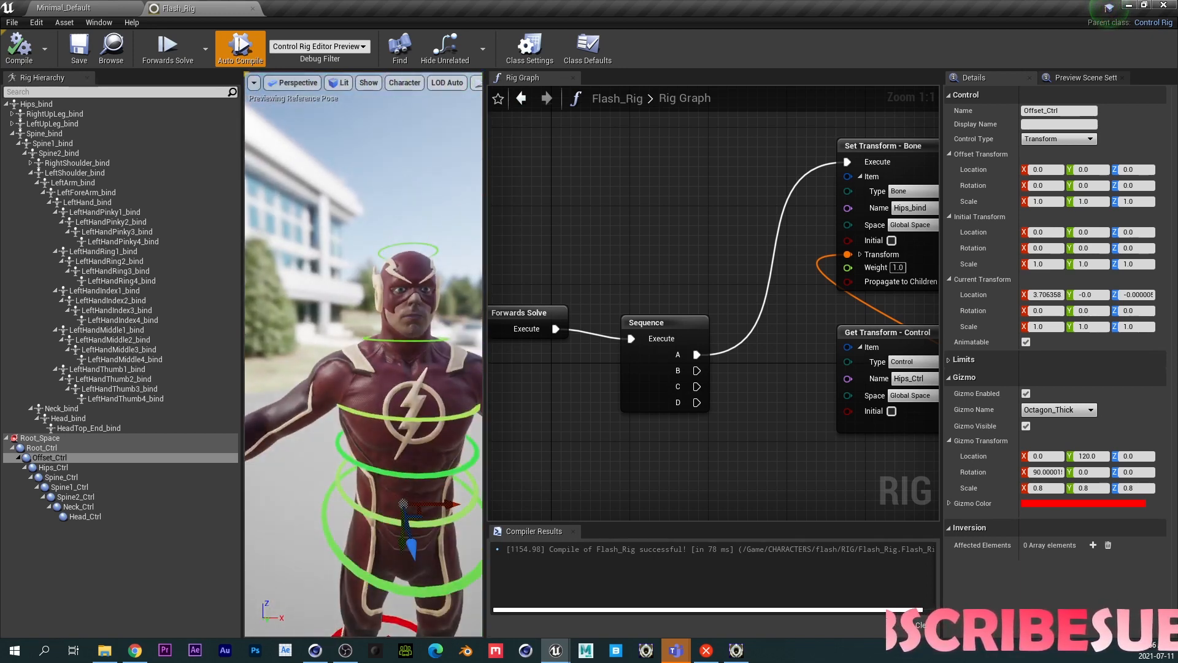
- Select the neck and head controls in the viewport, rotate each to test the bone drive, and recompile the rig
click(411, 344)
click(416, 341)
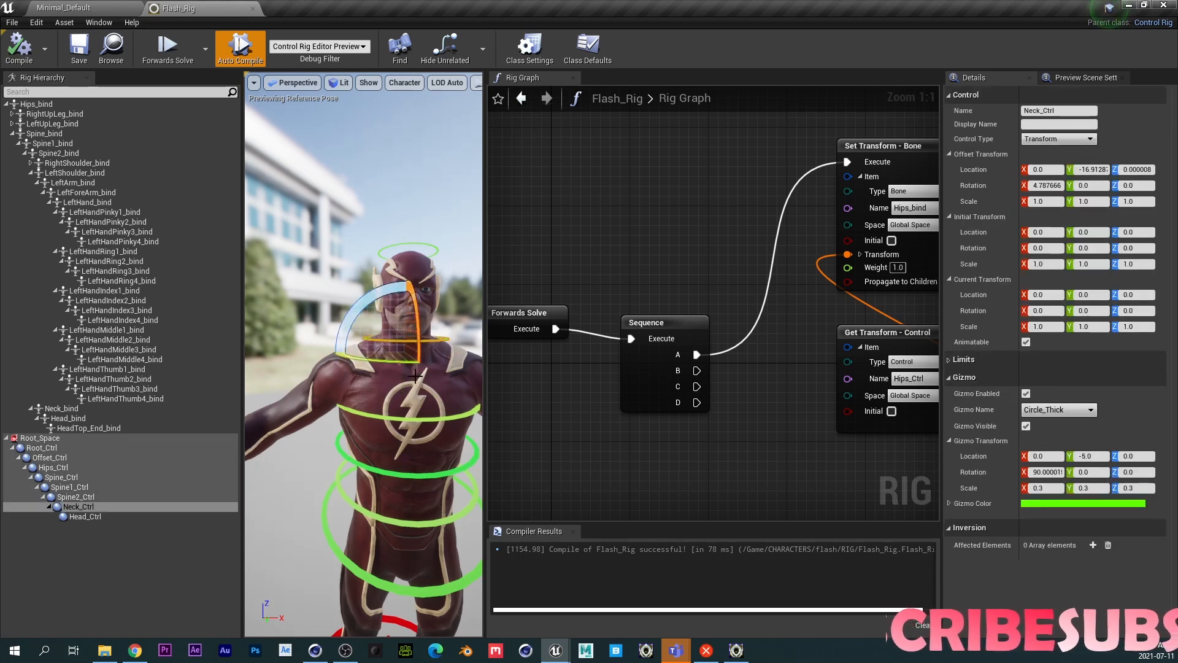
mouse_move(397, 365)
mouse_down()
mouse_move(442, 375)
mouse_move(369, 364)
mouse_move(397, 365)
mouse_up()
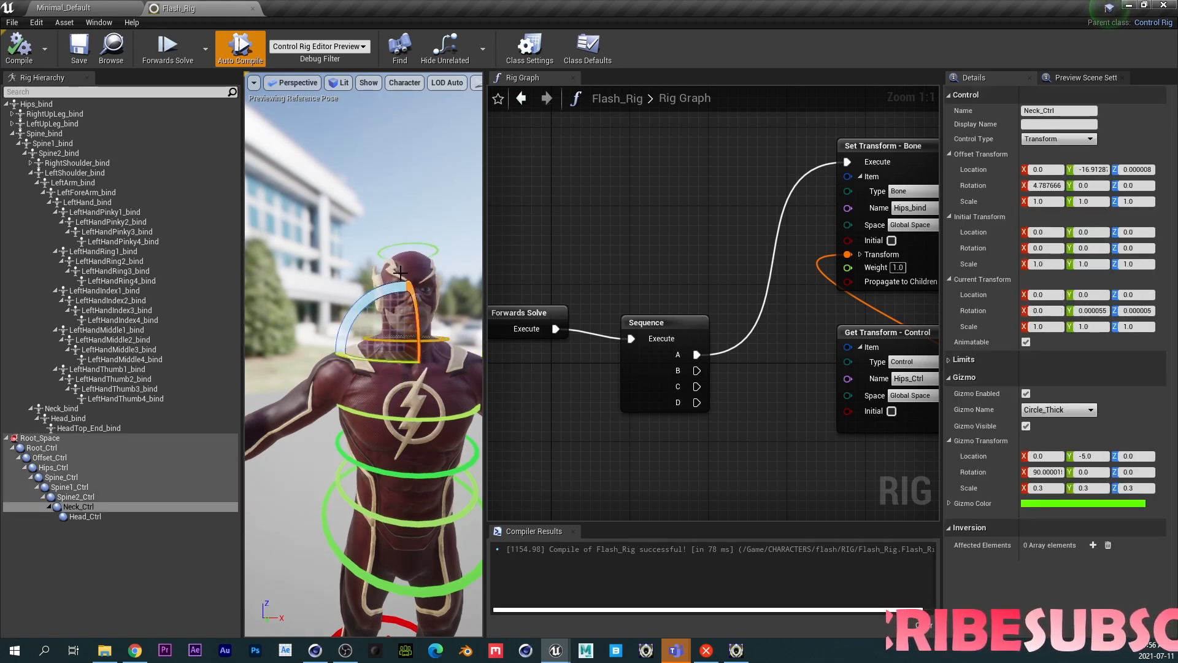
click(405, 244)
mouse_move(420, 296)
mouse_down()
mouse_move(421, 319)
mouse_move(421, 276)
mouse_move(419, 288)
mouse_up()
click(19, 46)
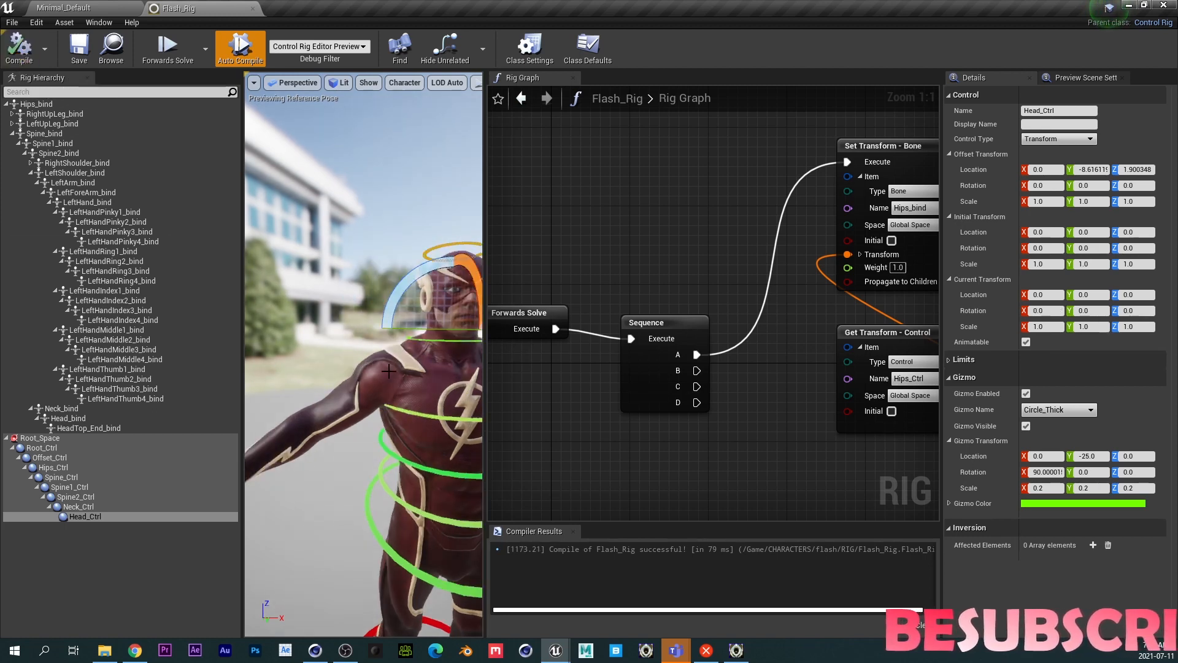
- Enclose all the Set Transform and Get Transform nodes in a comment titled HIPS TO HEAD
middle_drag(360, 390, 355, 403)
scroll(354, 403, down, 8)
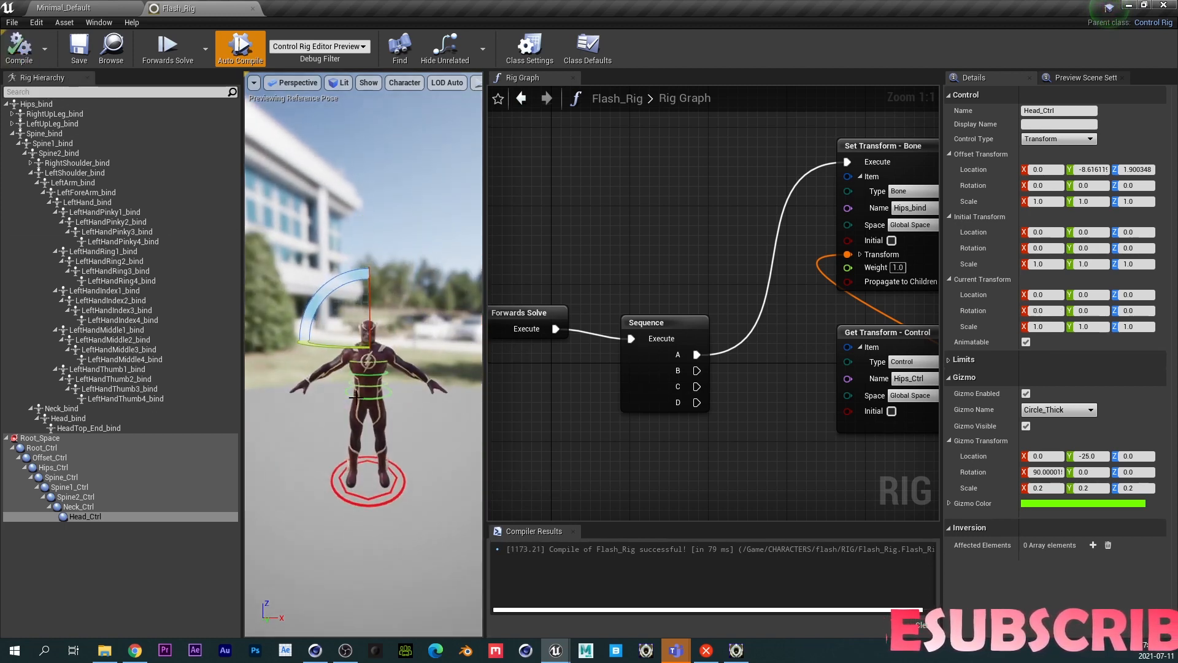
scroll(354, 404, up, 7)
scroll(354, 403, up, 1)
right_drag(785, 503, 598, 445)
scroll(706, 406, down, 4)
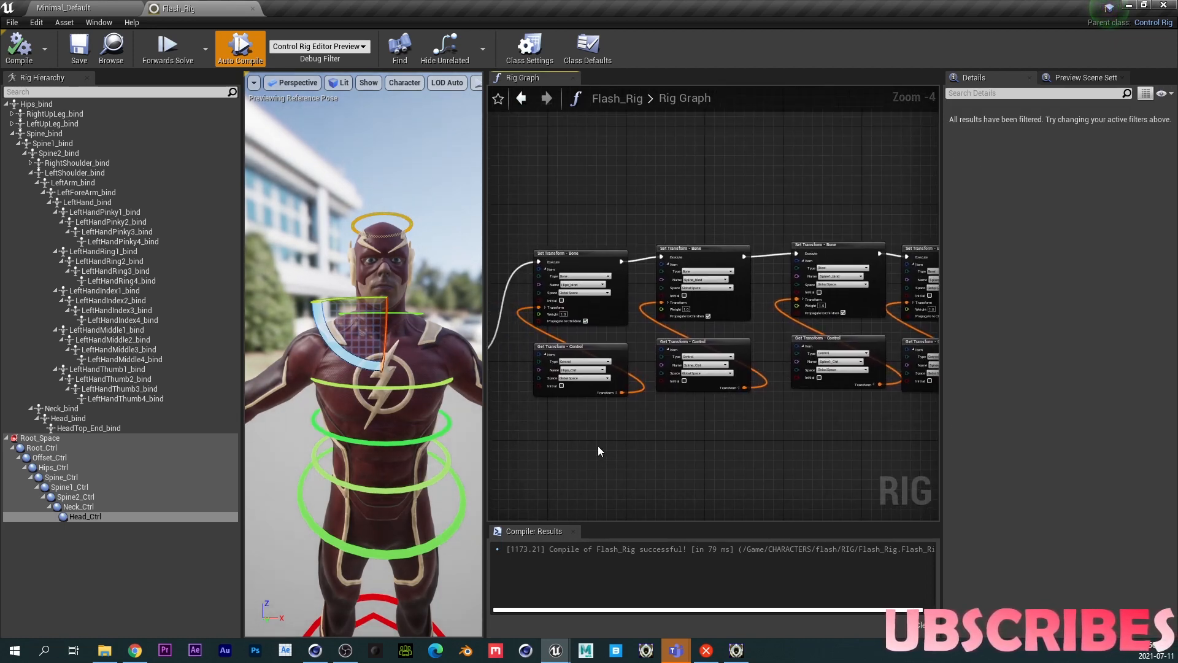
scroll(662, 447, down, 2)
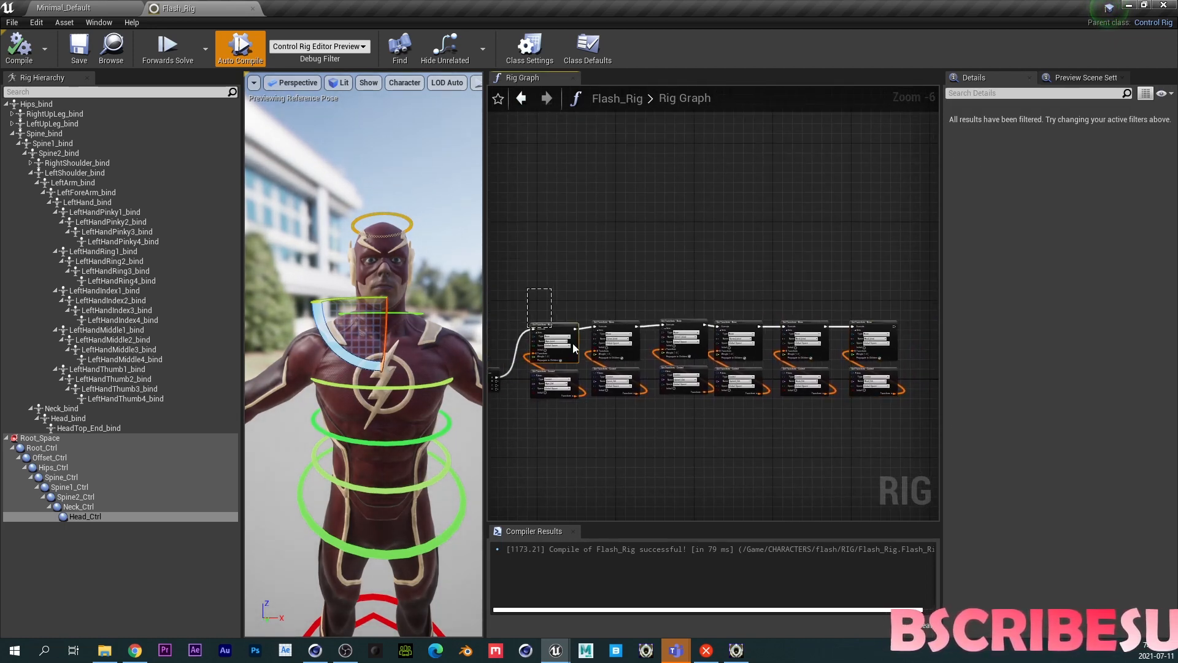
drag(572, 343, 895, 406)
key(c)
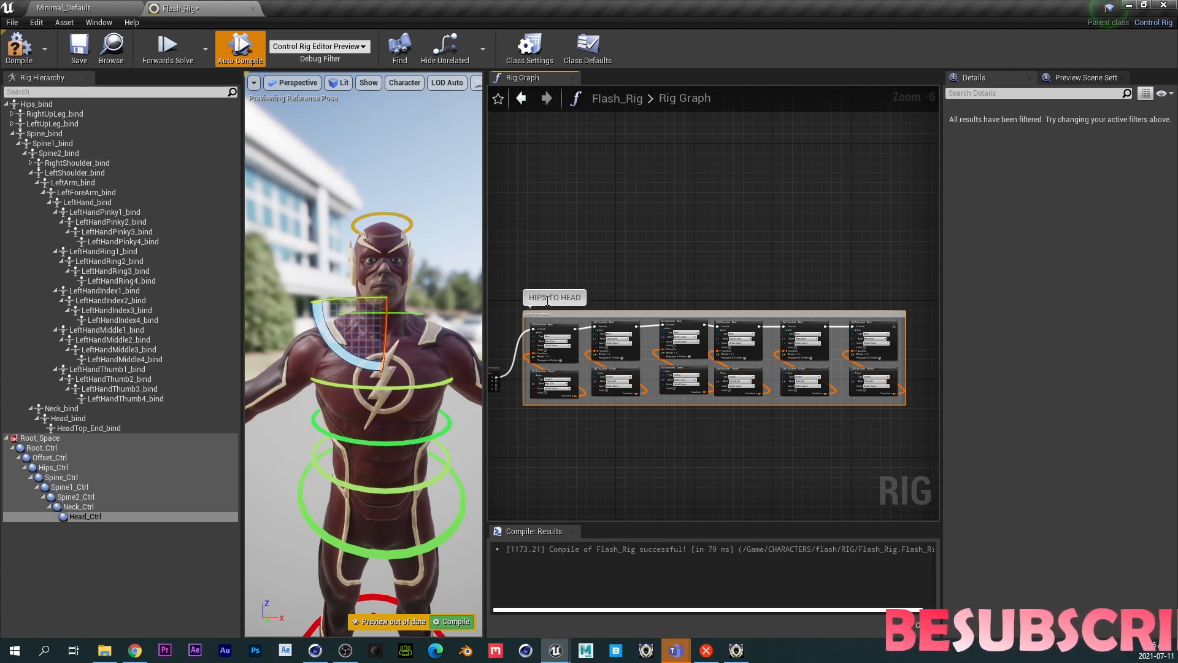
- Select the Head_bind bone in the hierarchy and inspect its local transform values
scroll(555, 330, up, 4)
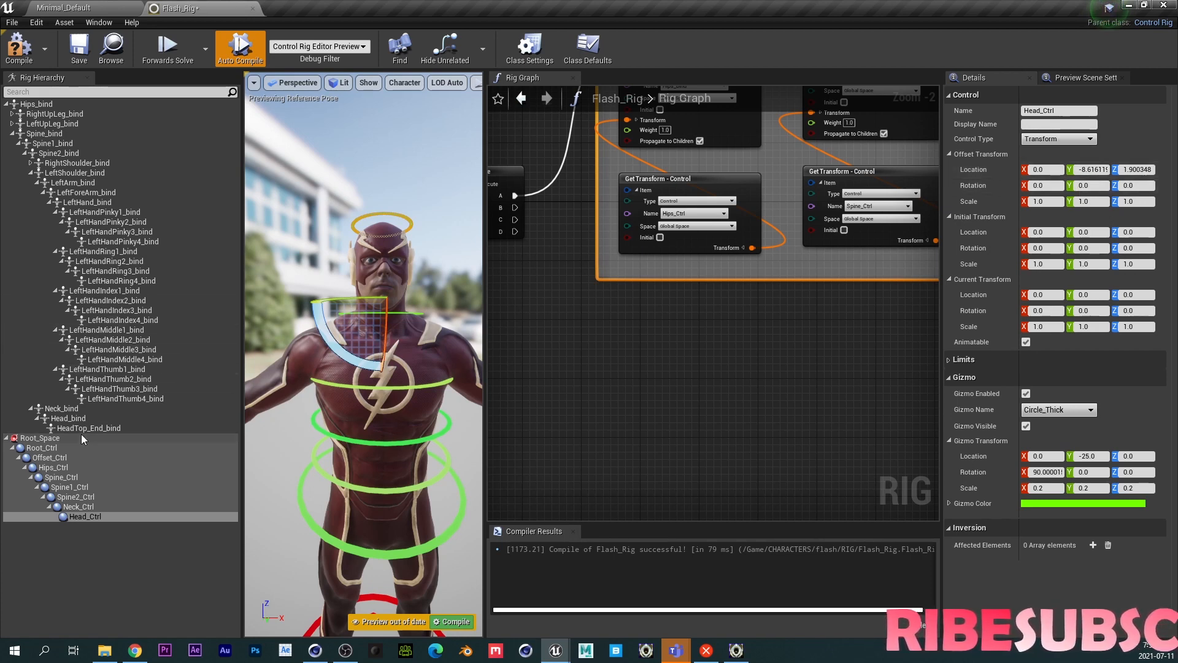
click(68, 418)
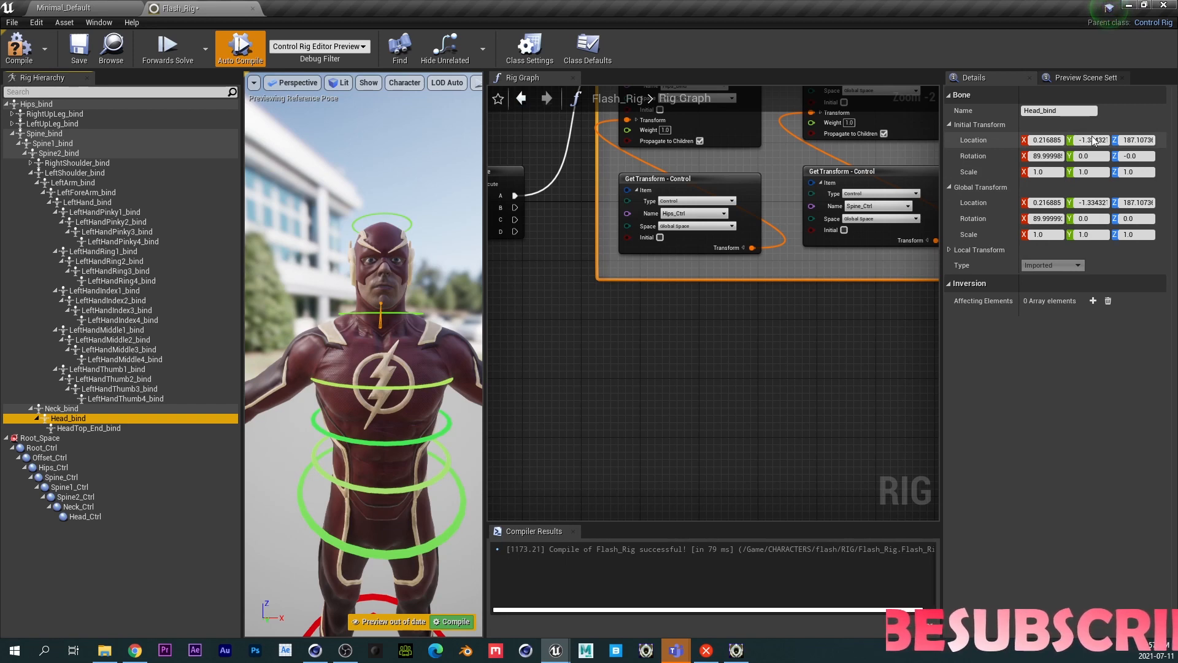
click(949, 250)
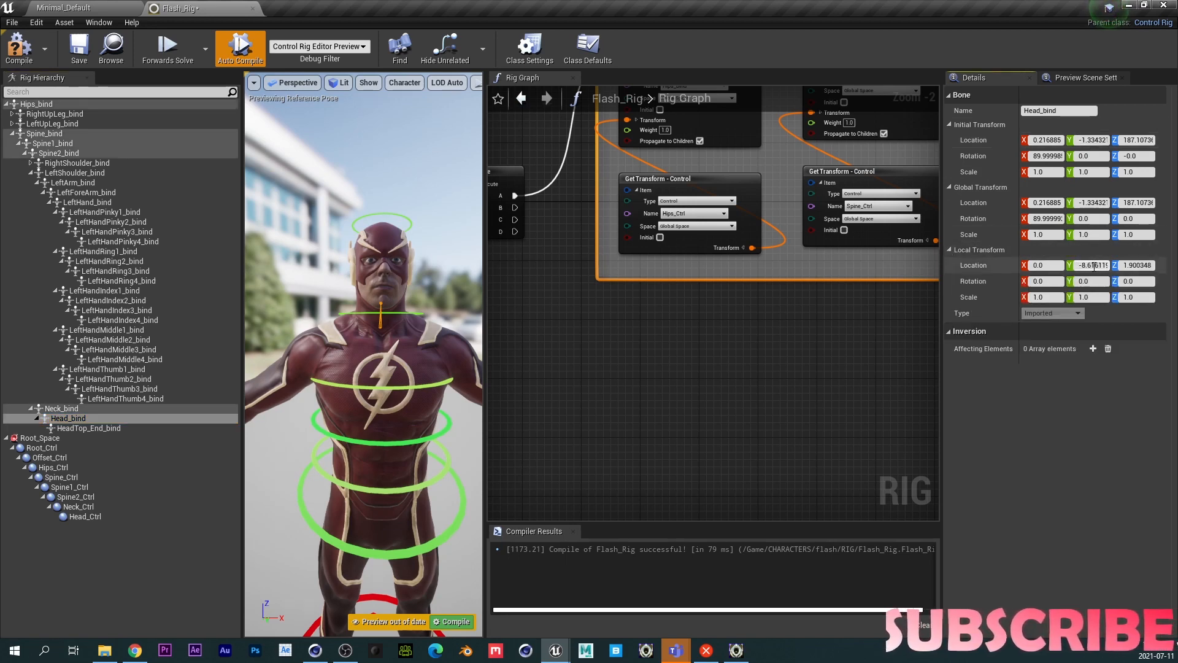
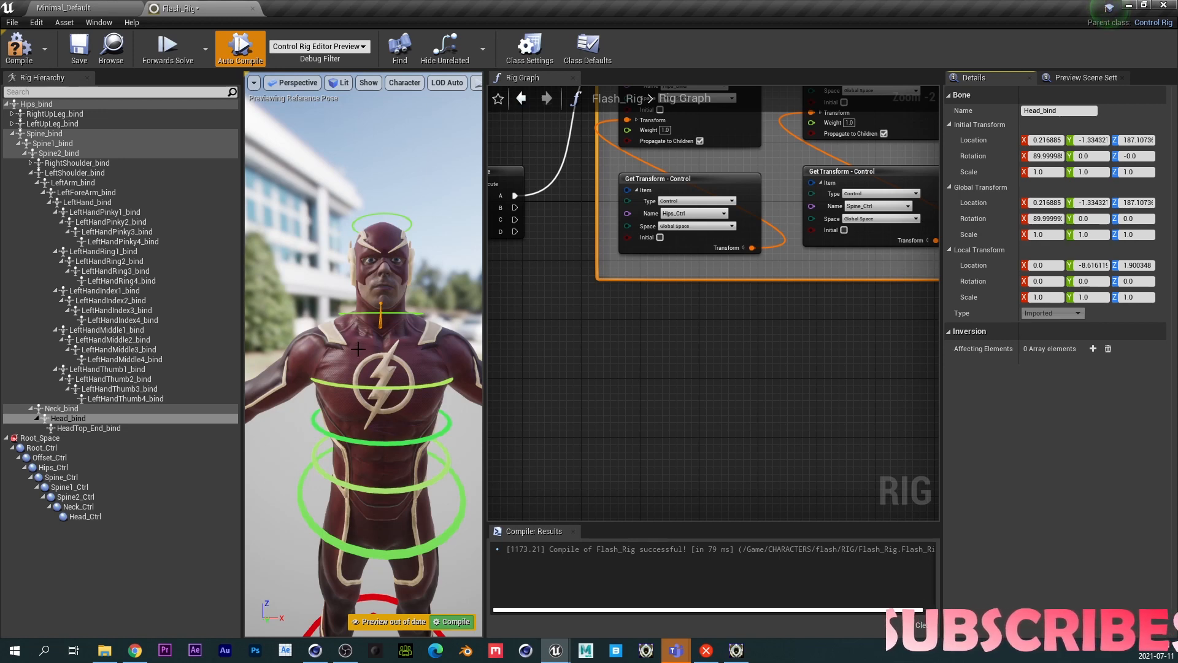
- Zoom and orbit the viewport to examine the character and its controls
scroll(358, 349, down, 3)
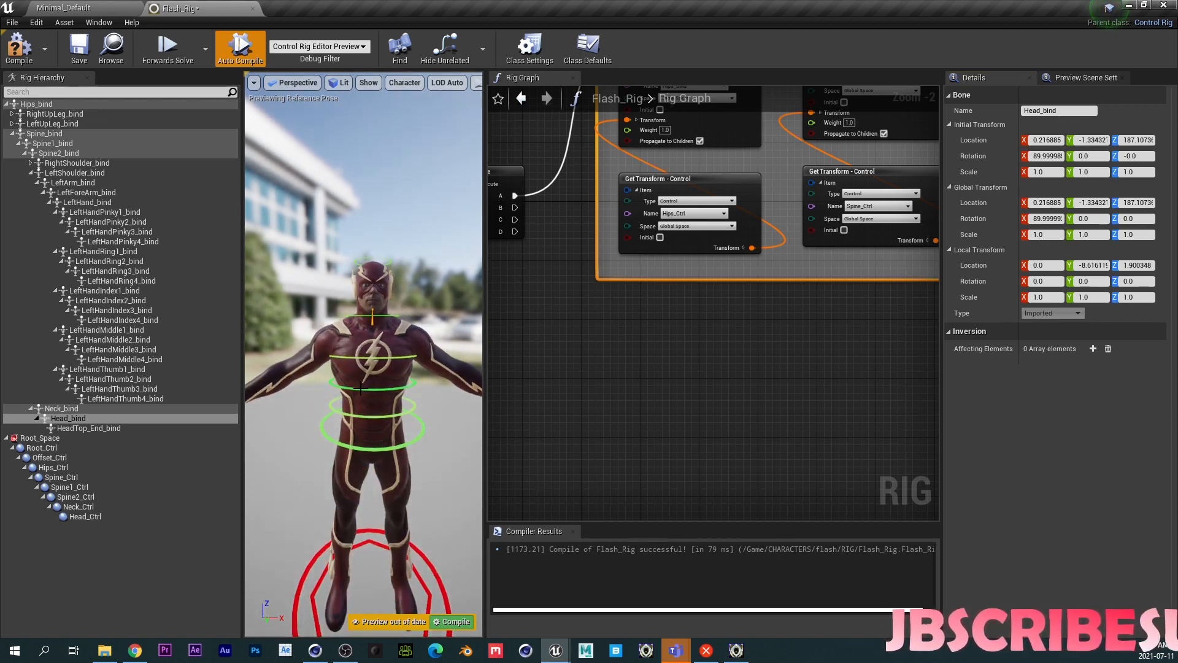
scroll(363, 440, up, 2)
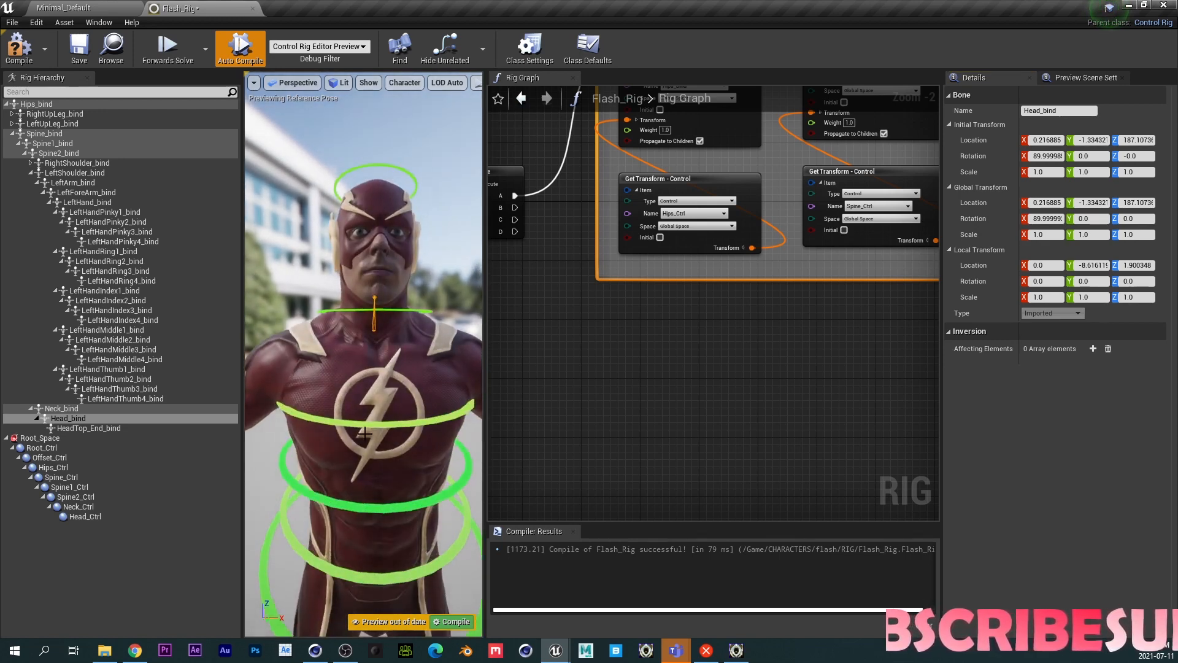
scroll(363, 437, down, 5)
scroll(362, 434, up, 6)
scroll(362, 435, up, 2)
middle_drag(362, 435, 357, 527)
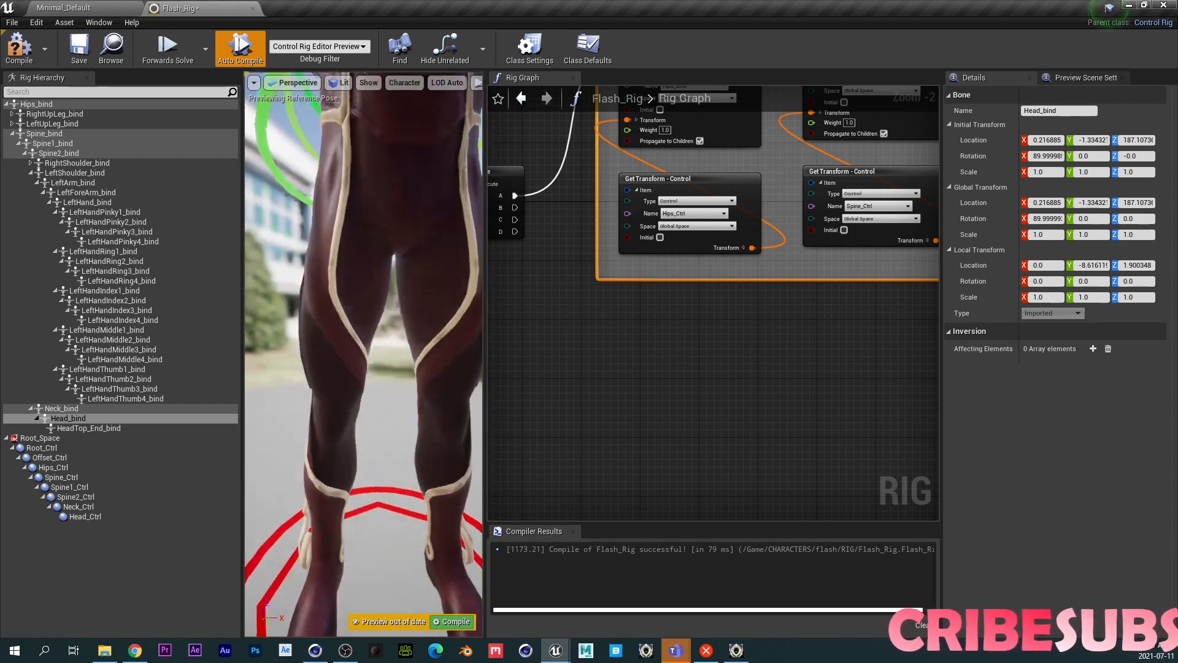
scroll(357, 391, down, 4)
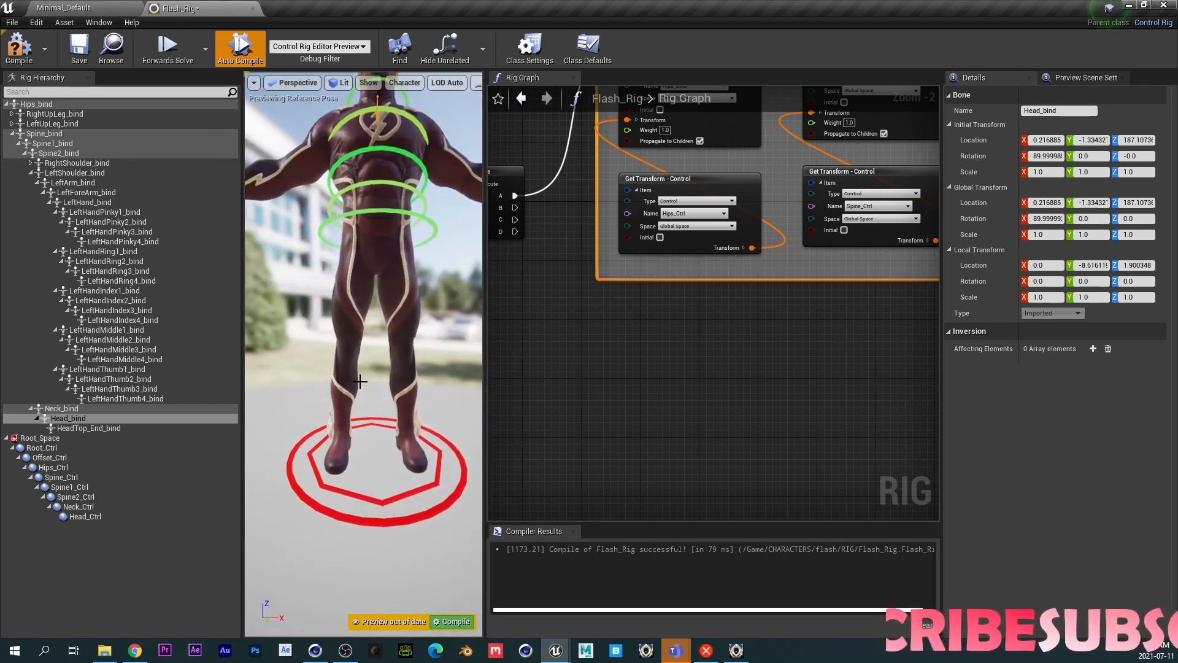
- Add a new space to the rig hierarchy and name it Foot_L_Space
right_click(25, 591)
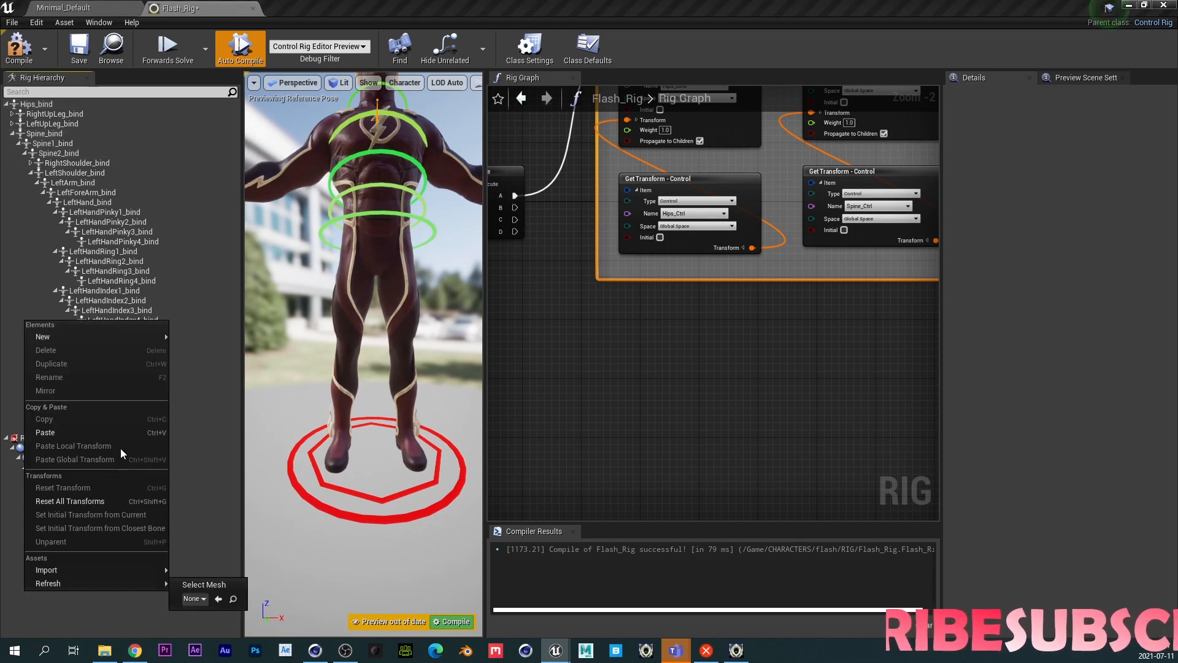
mouse_move(127, 337)
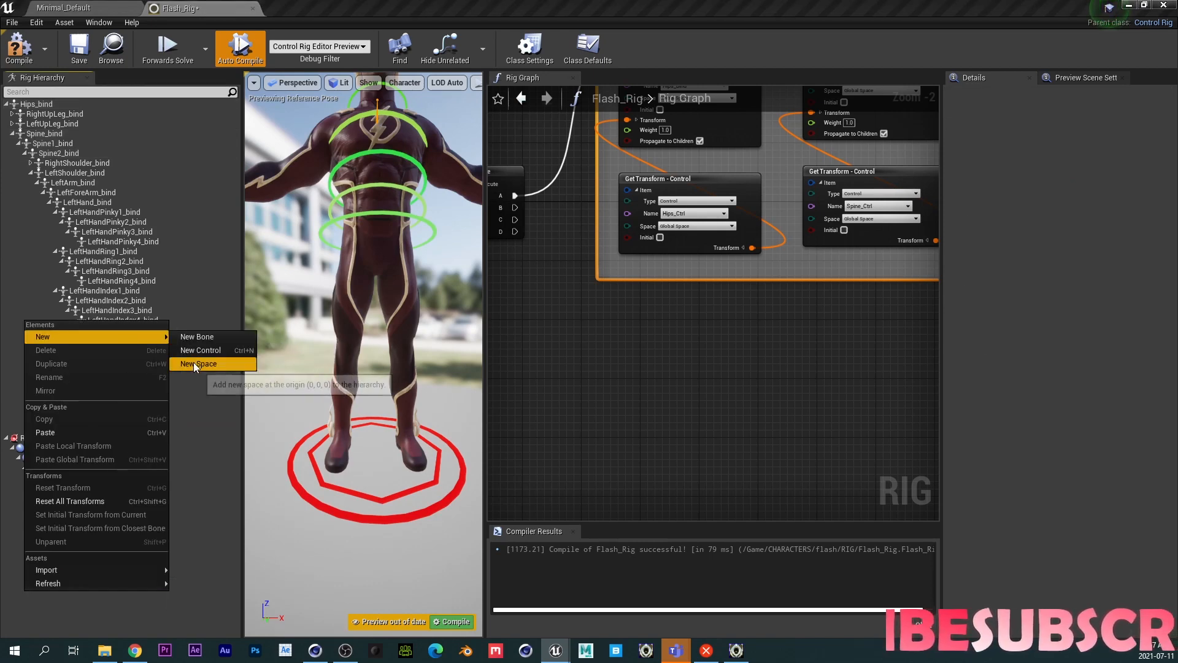
click(198, 363)
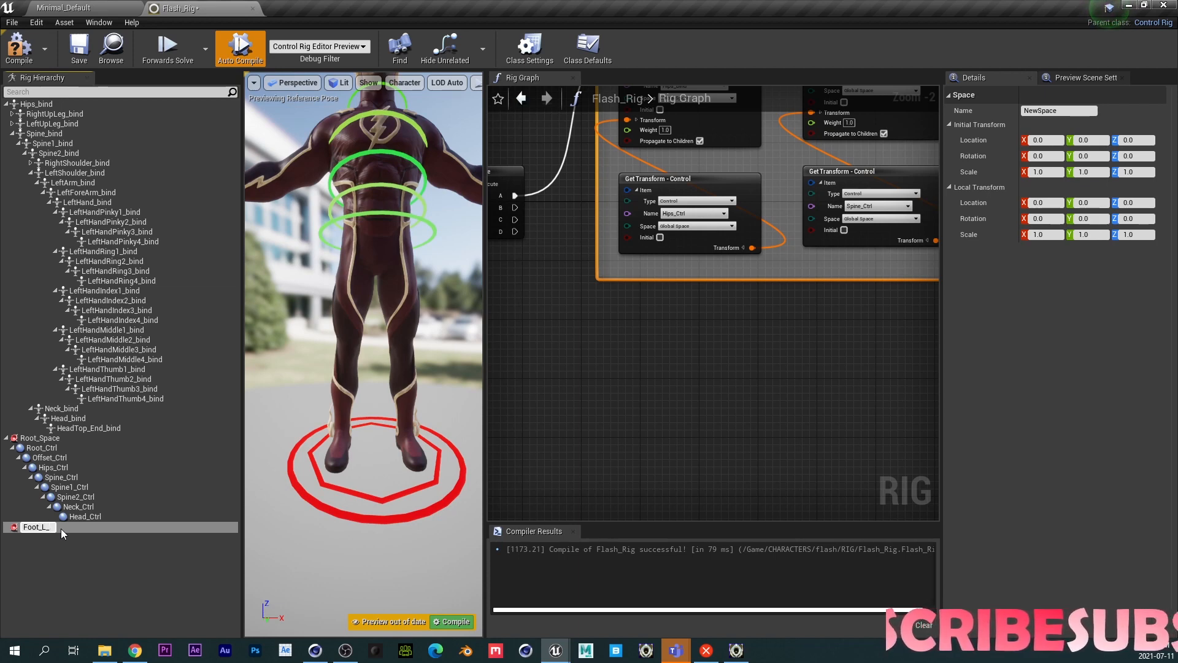
text(pace)
key(Return)
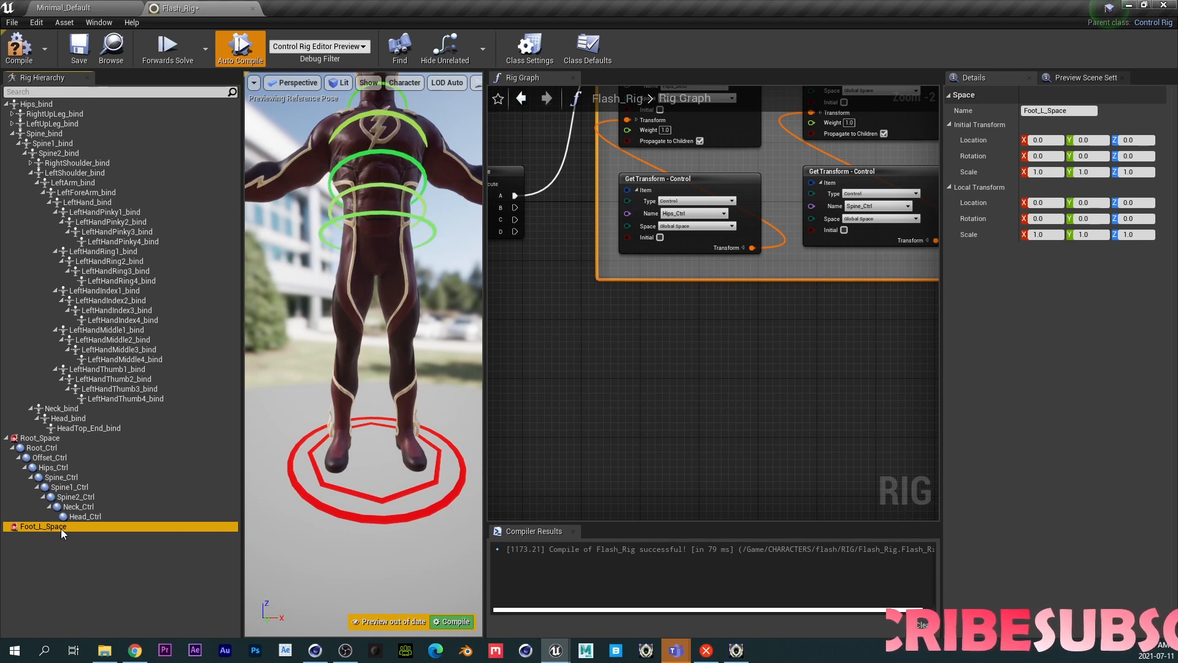
- Add a new control under Foot_L_Space and set its gizmo to Circle_Thick
right_click(51, 529)
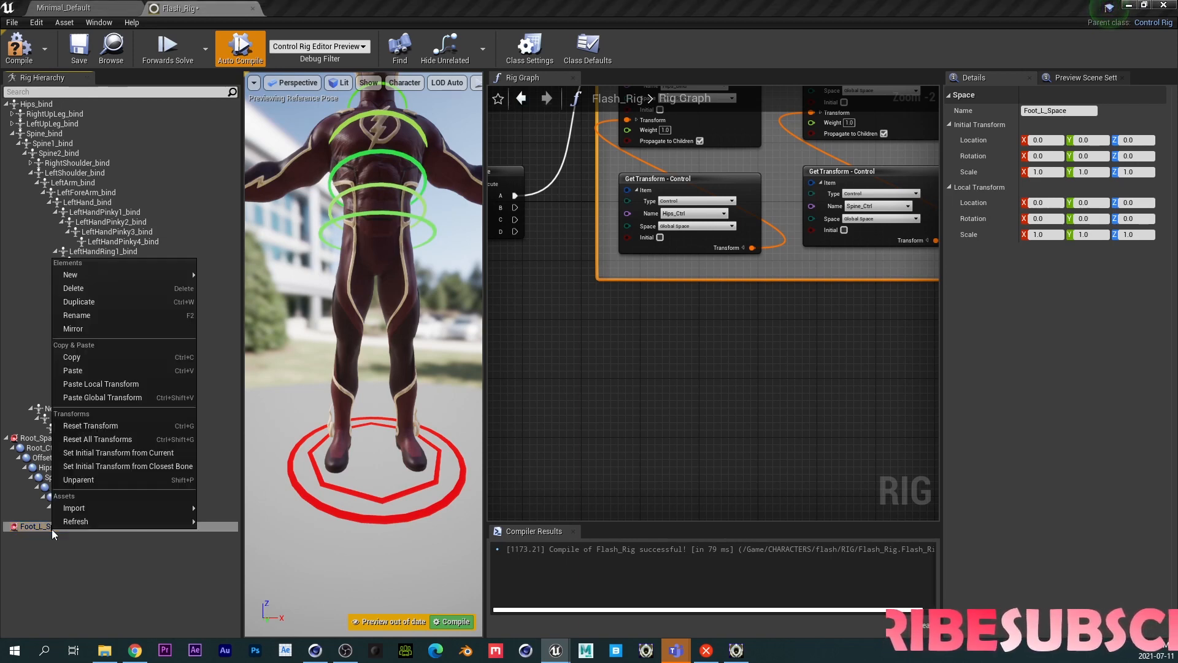
mouse_move(138, 277)
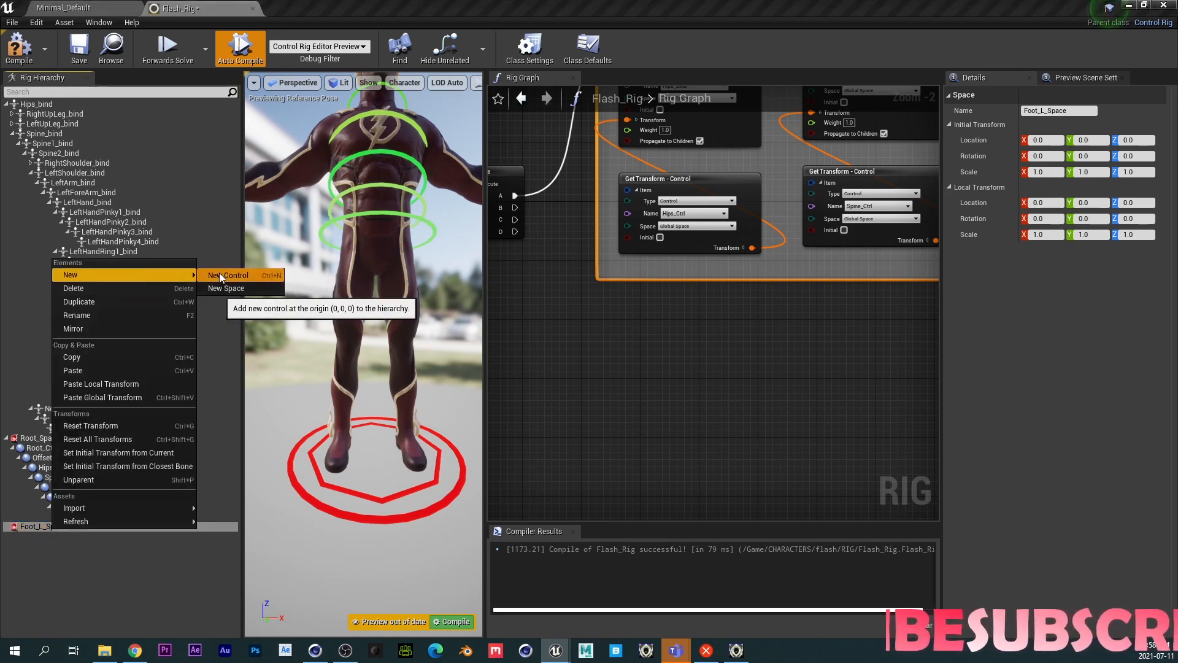
click(219, 272)
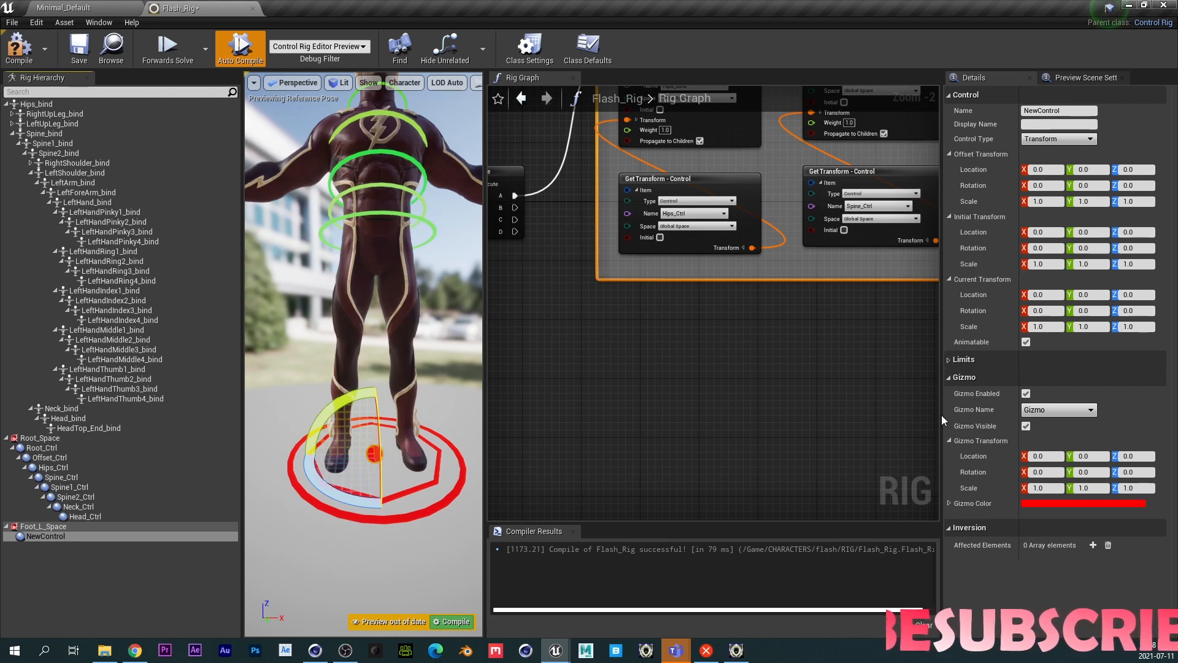
click(1051, 406)
text(circle)
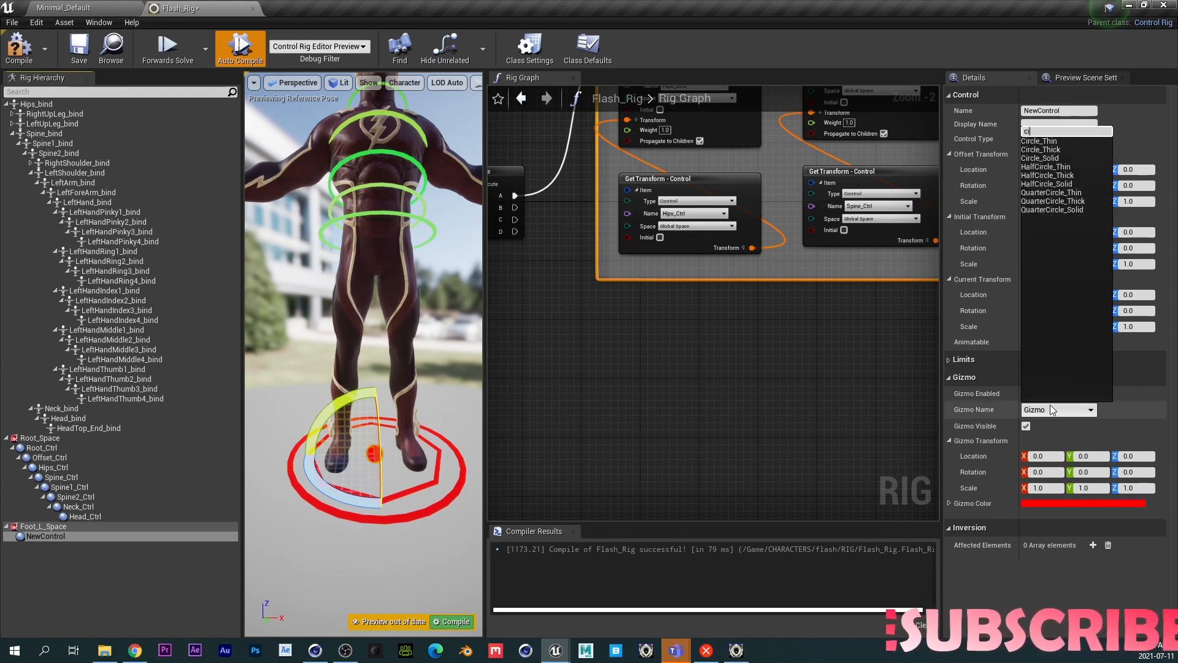
click(1052, 151)
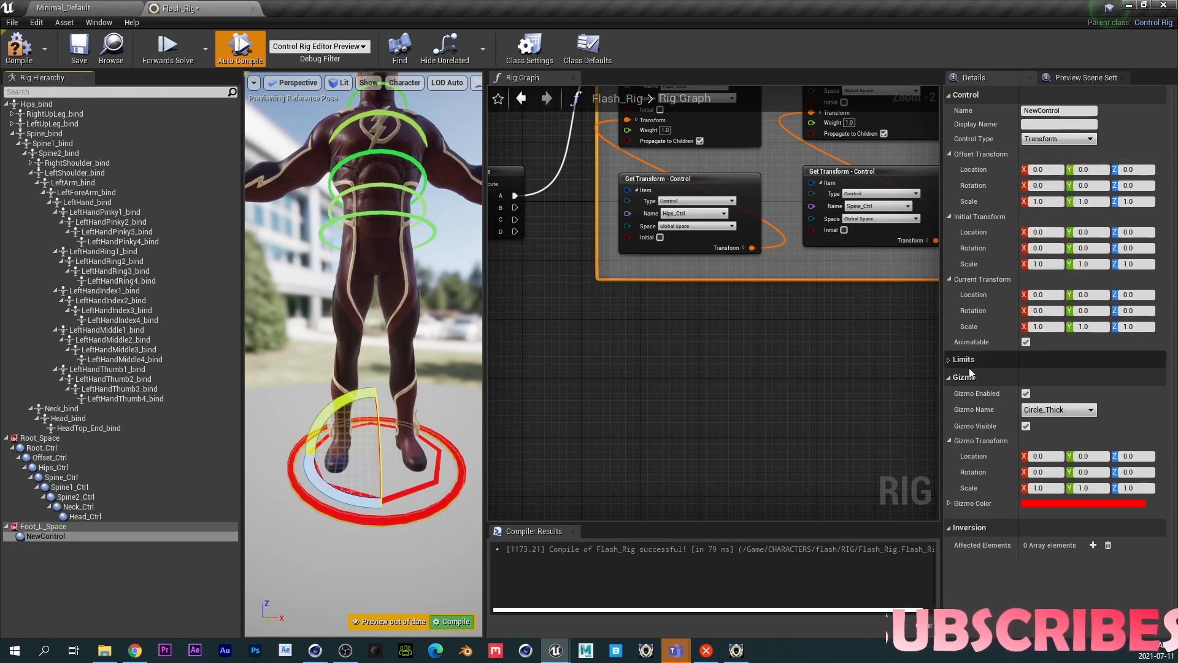
- Rotate the new control's gizmo 90 degrees around X
click(1045, 471)
text(90)
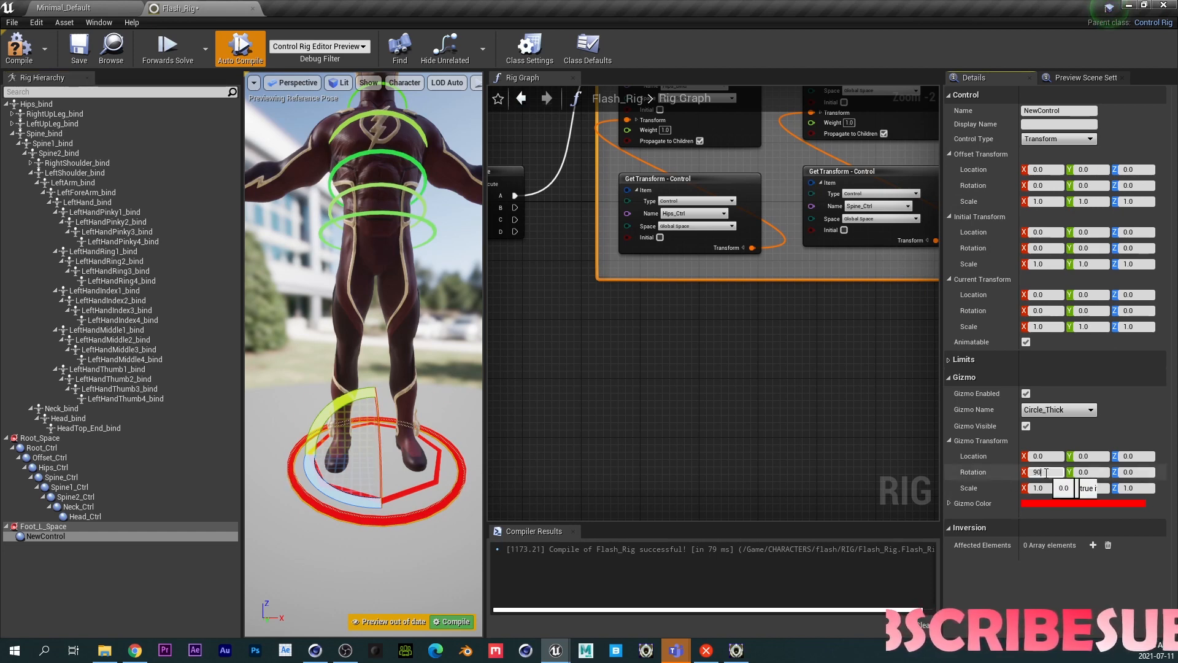
key(Return)
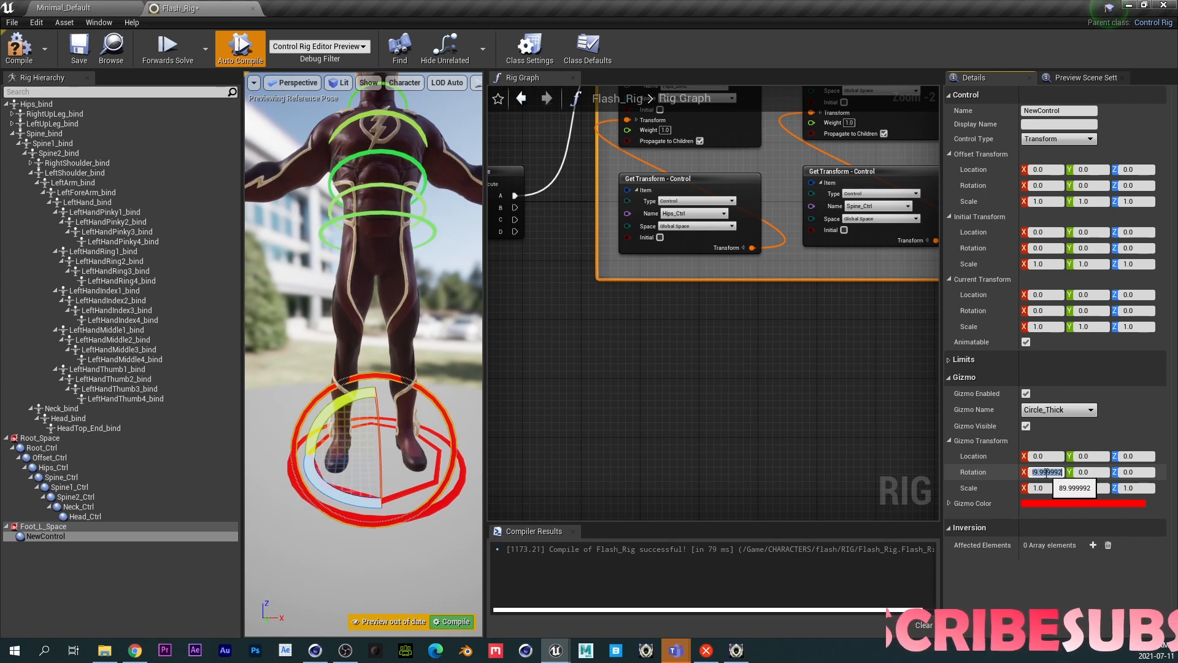
click(57, 535)
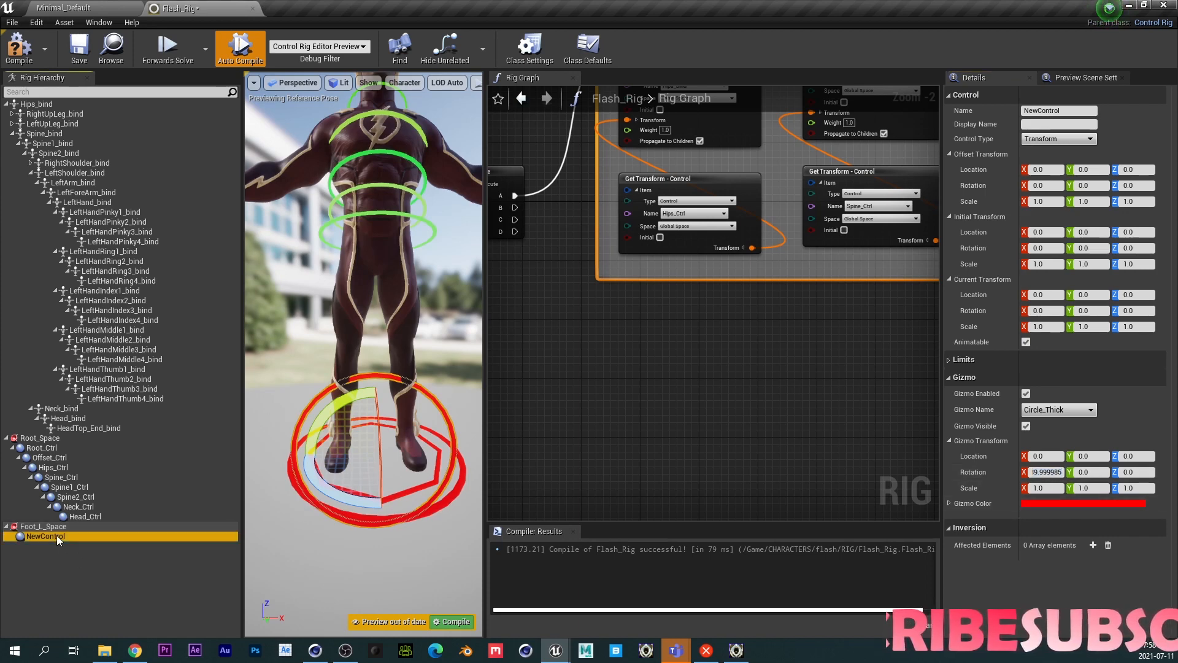
- Set the control's gizmo scale to 0.2 on X, Y and Z
click(1038, 488)
text(0.2)
key(Tab)
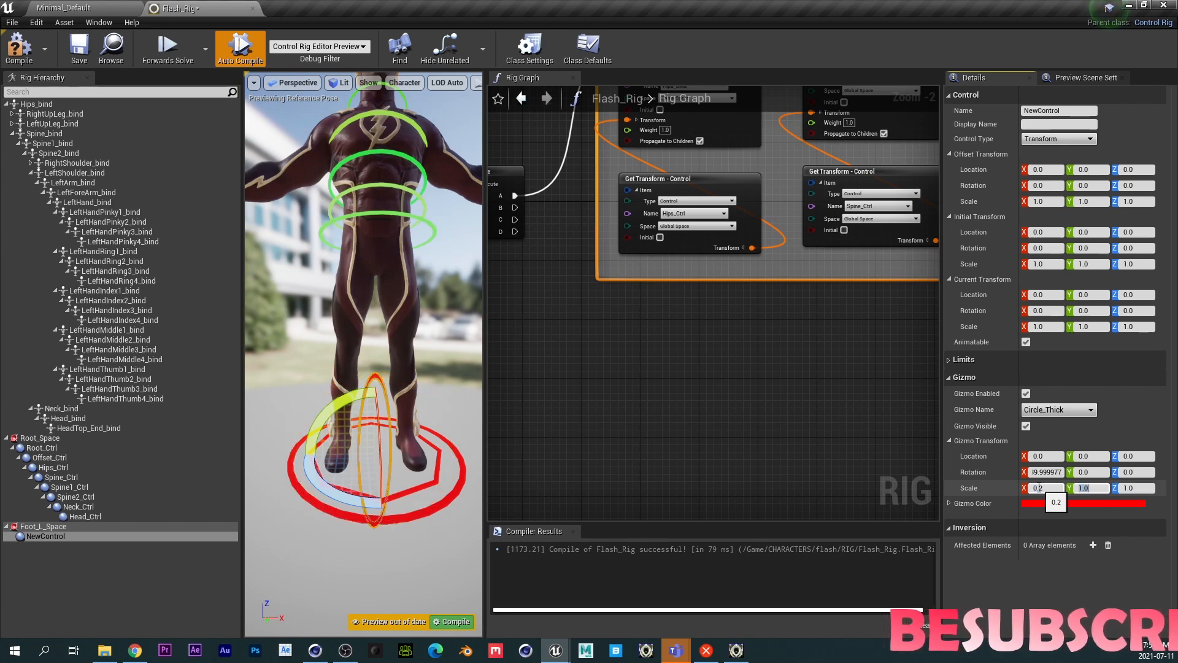
text(0.2)
key(Tab)
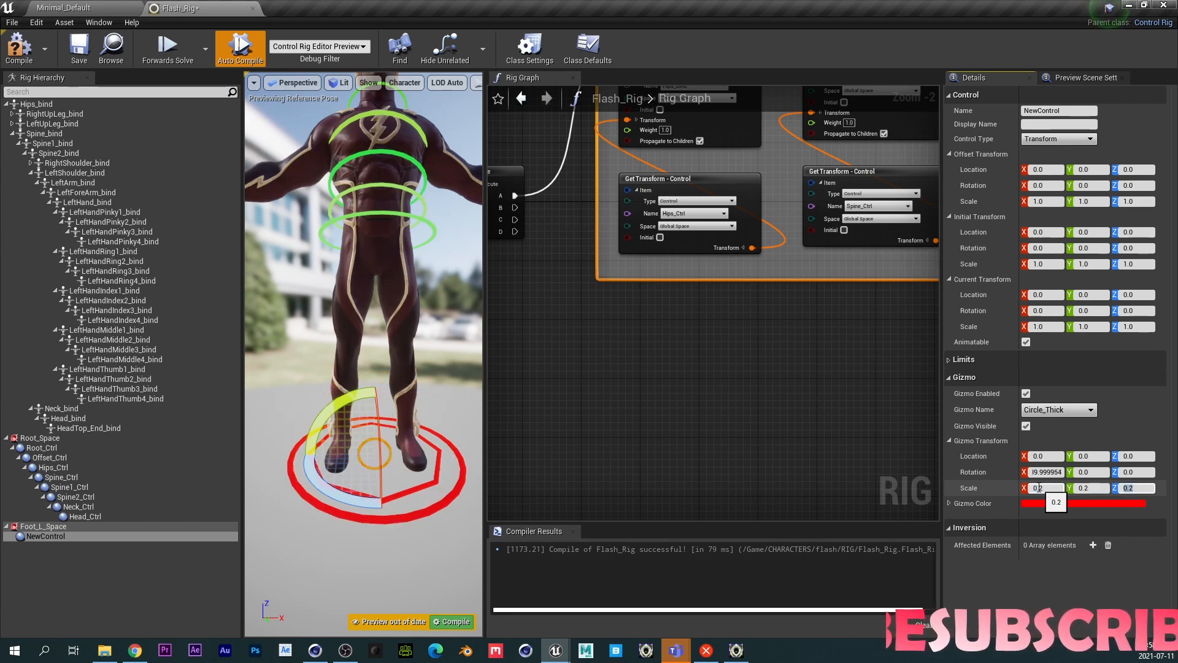
key(Return)
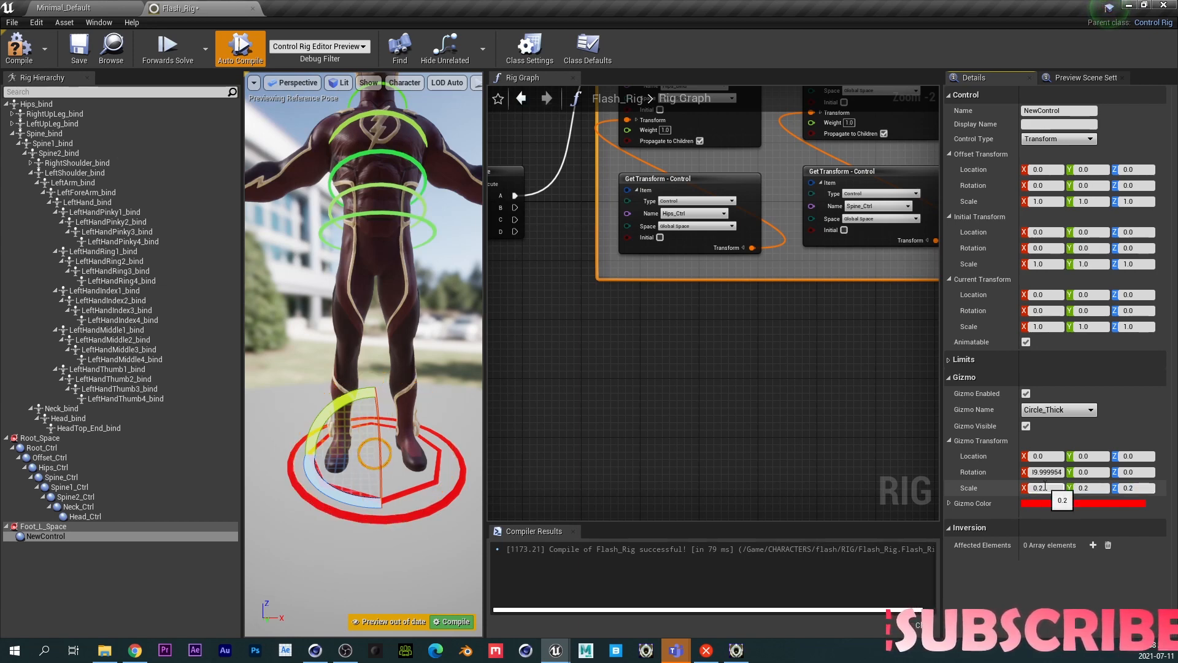
click(1045, 486)
text(0.3)
key(Tab)
text(0.3)
key(Tab)
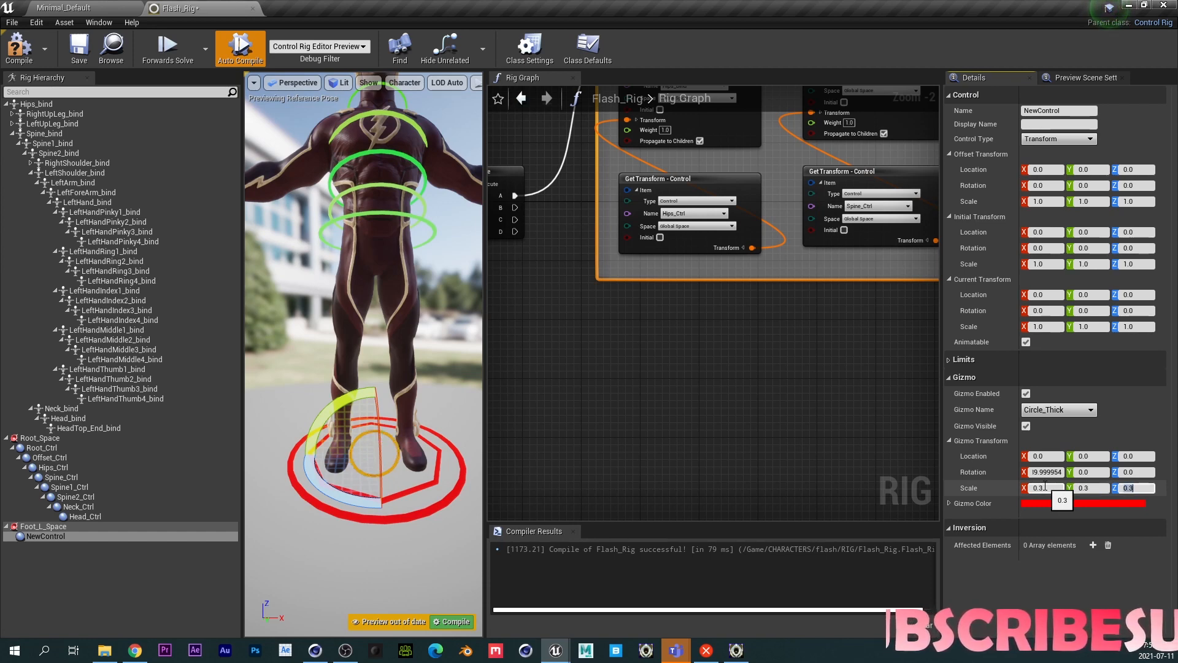
click(1045, 486)
text(0.2)
key(Tab)
text(0.2)
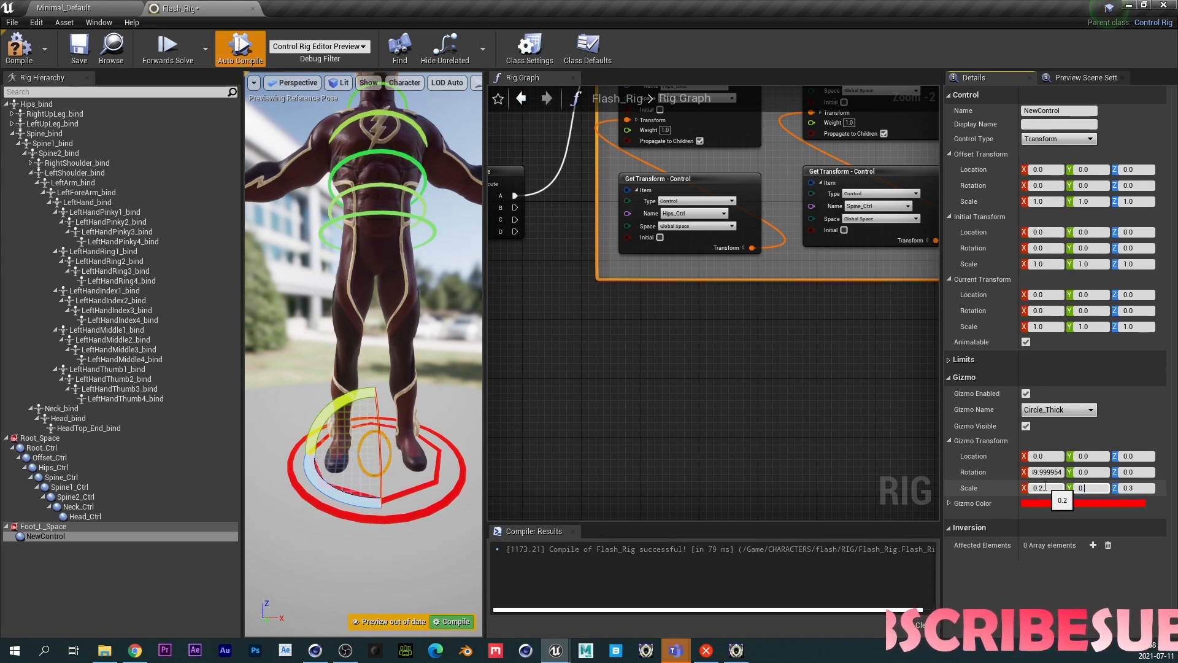
key(Tab)
text(0.2)
key(Return)
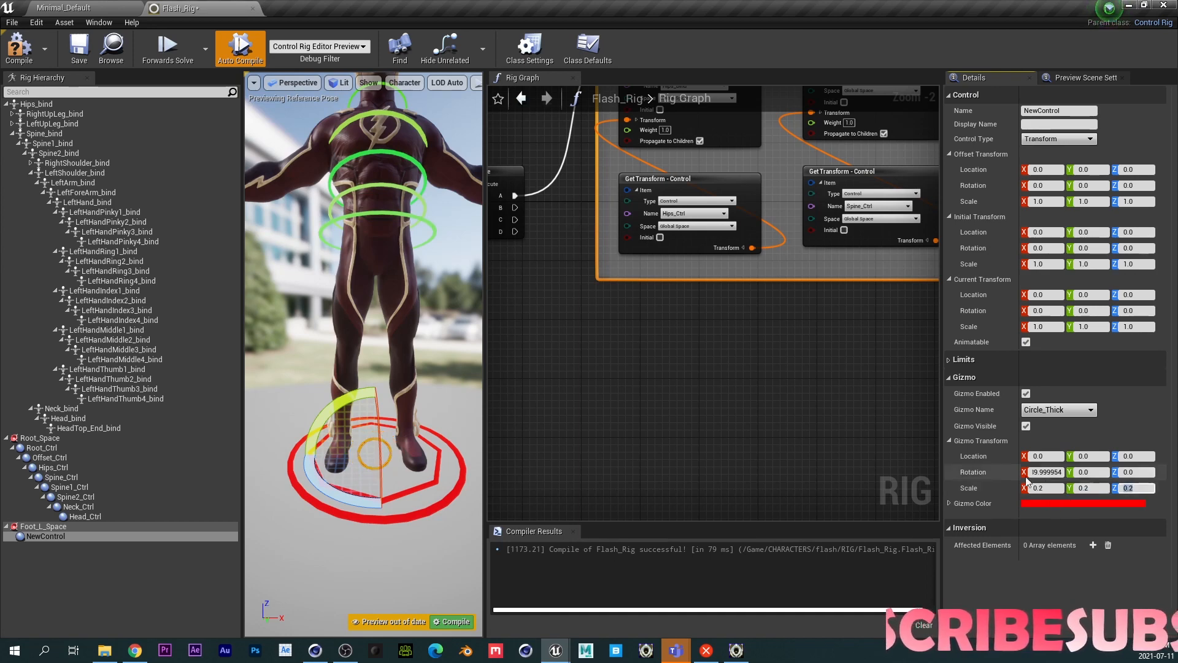
- Add two more new controls nested under the first control
click(67, 537)
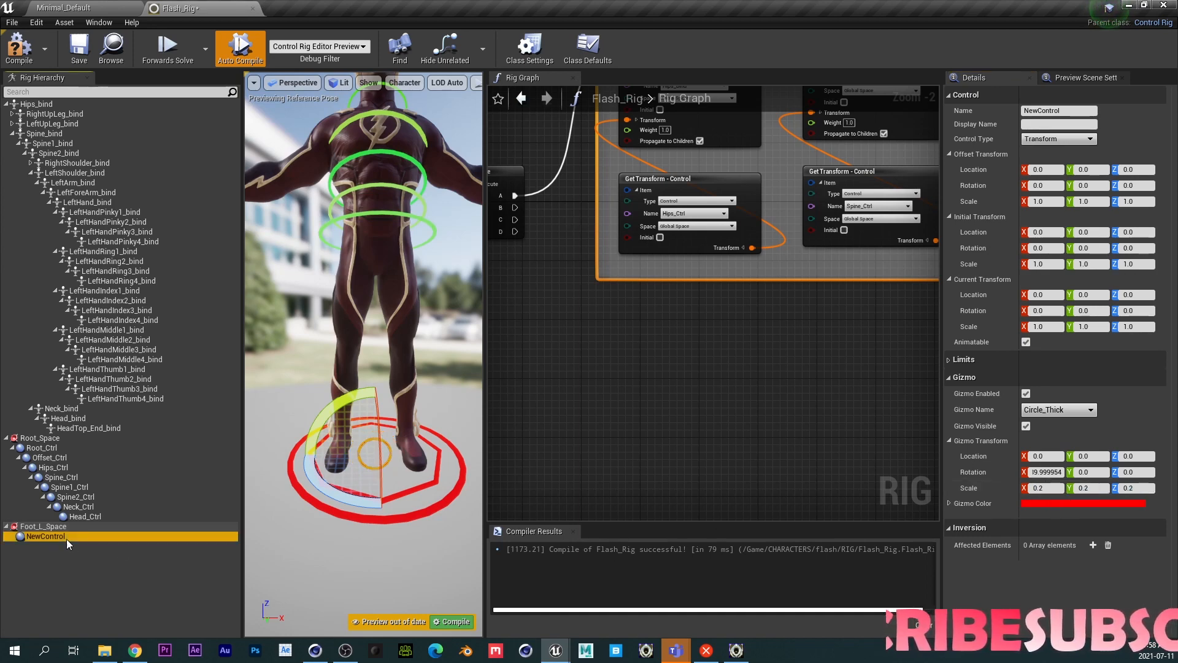
key(ctrl+n)
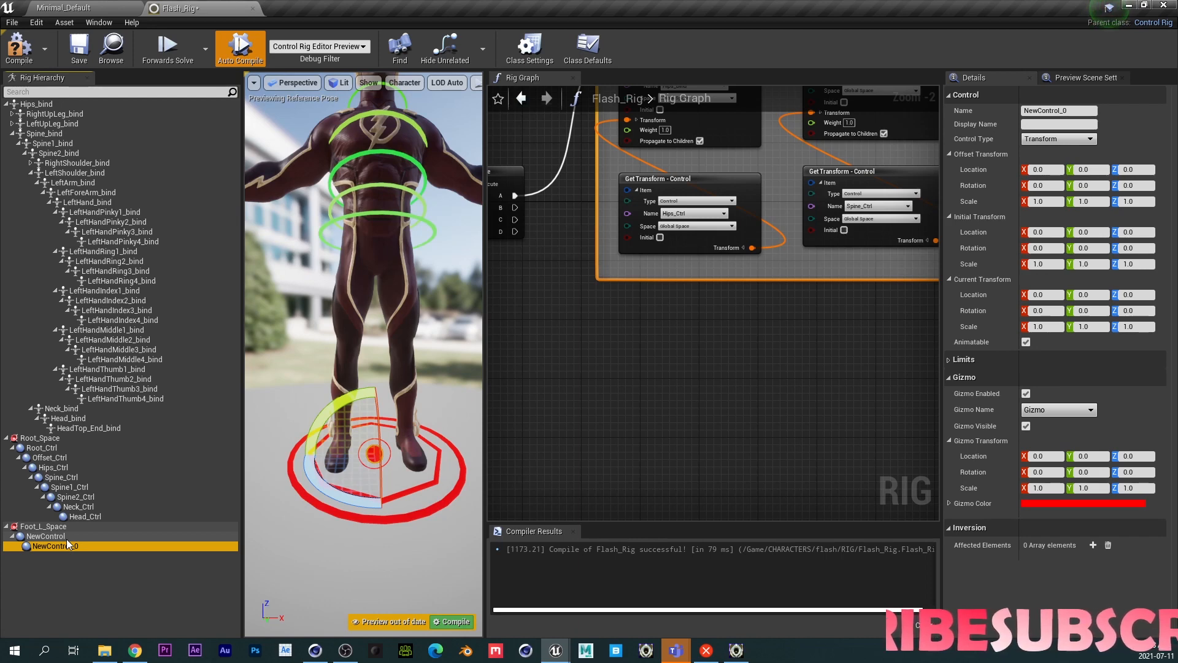
key(ctrl+n)
- Unparent NewControl_1 and reparent it directly under Foot_L_Space
right_click(54, 557)
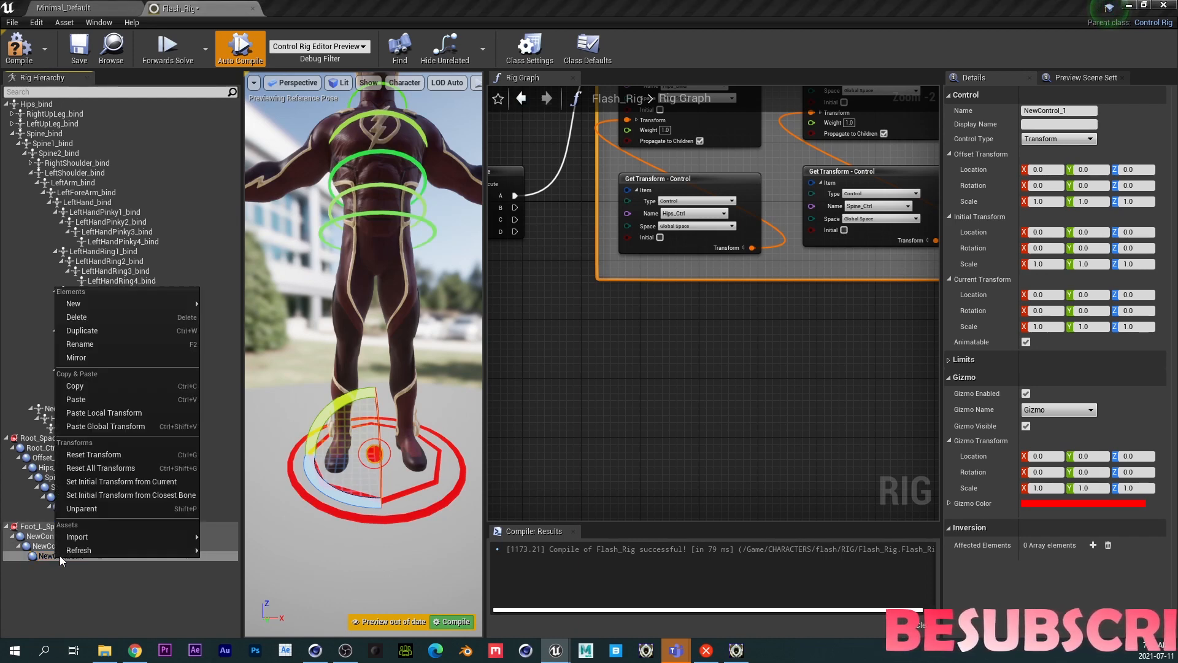
click(86, 515)
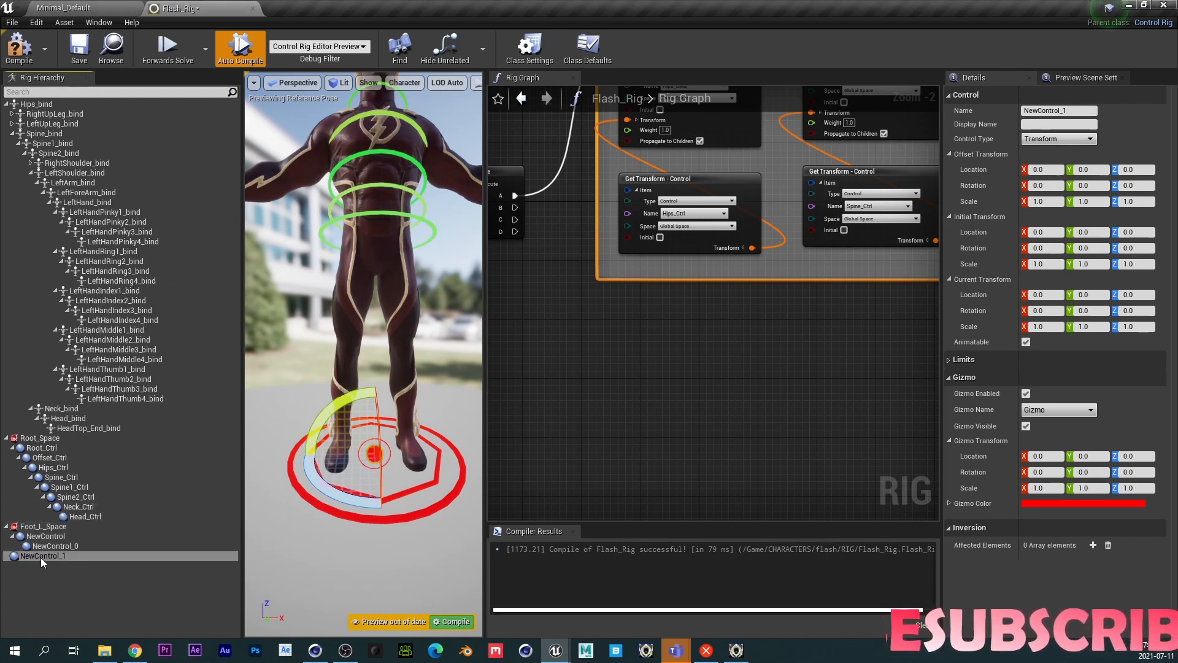
drag(40, 557, 38, 529)
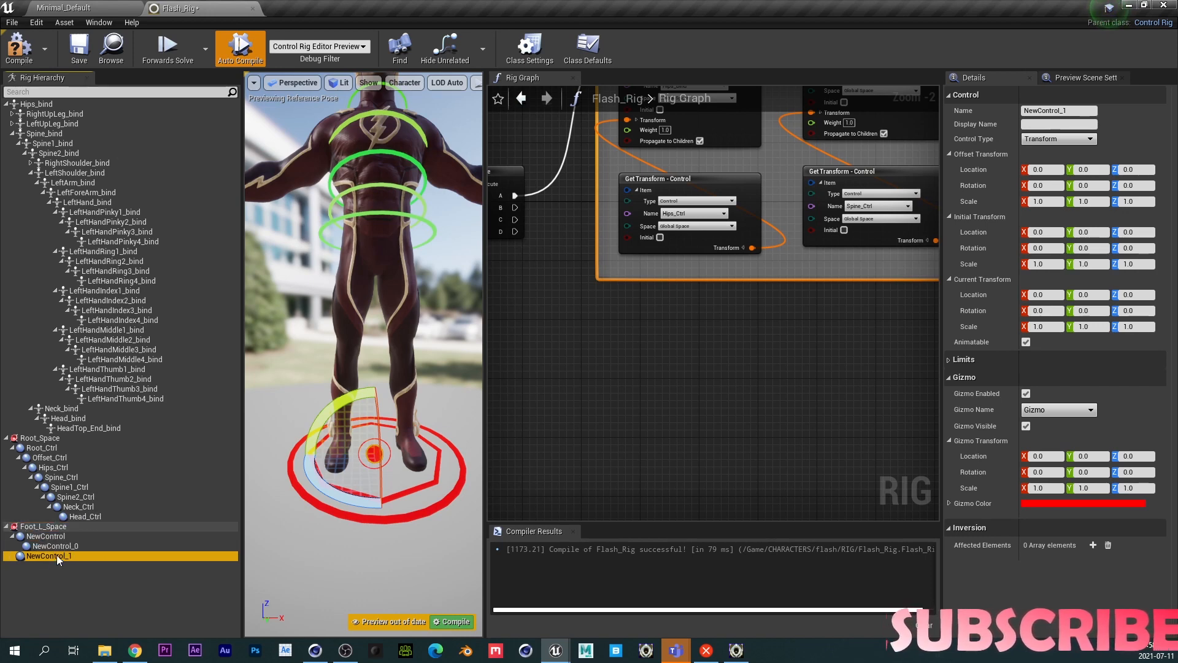
- Rename NewControl_1 to Knee_L_Ctrl
double_click(57, 554)
text(Knee_L_)
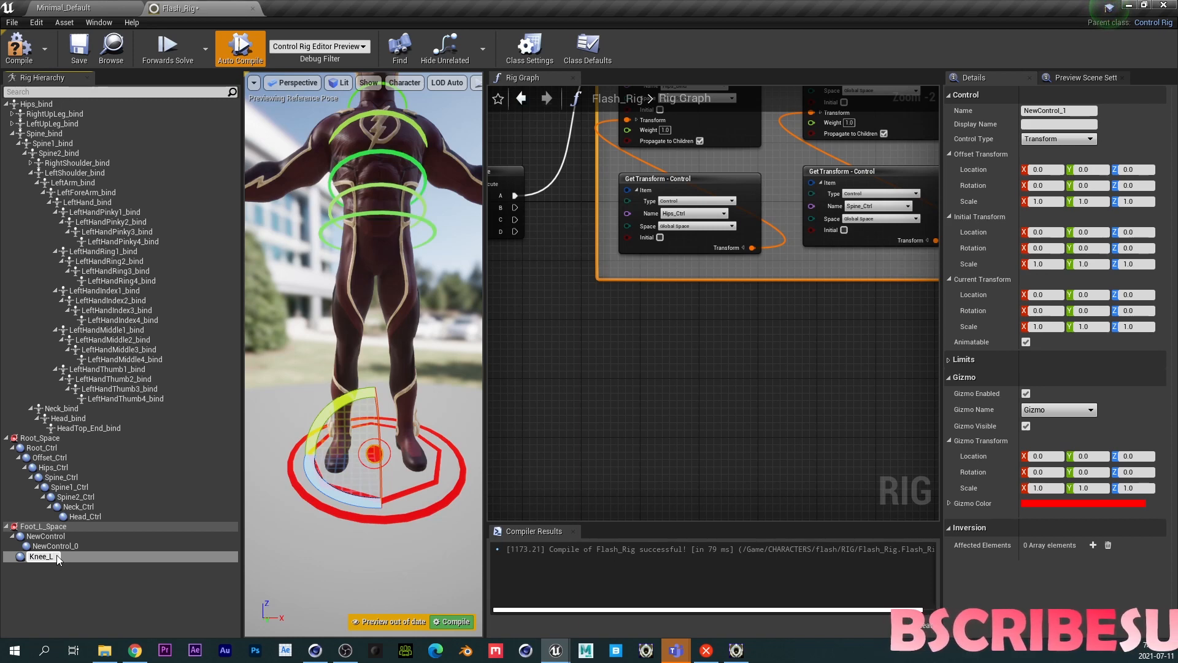
text(Ctrl)
key(Return)
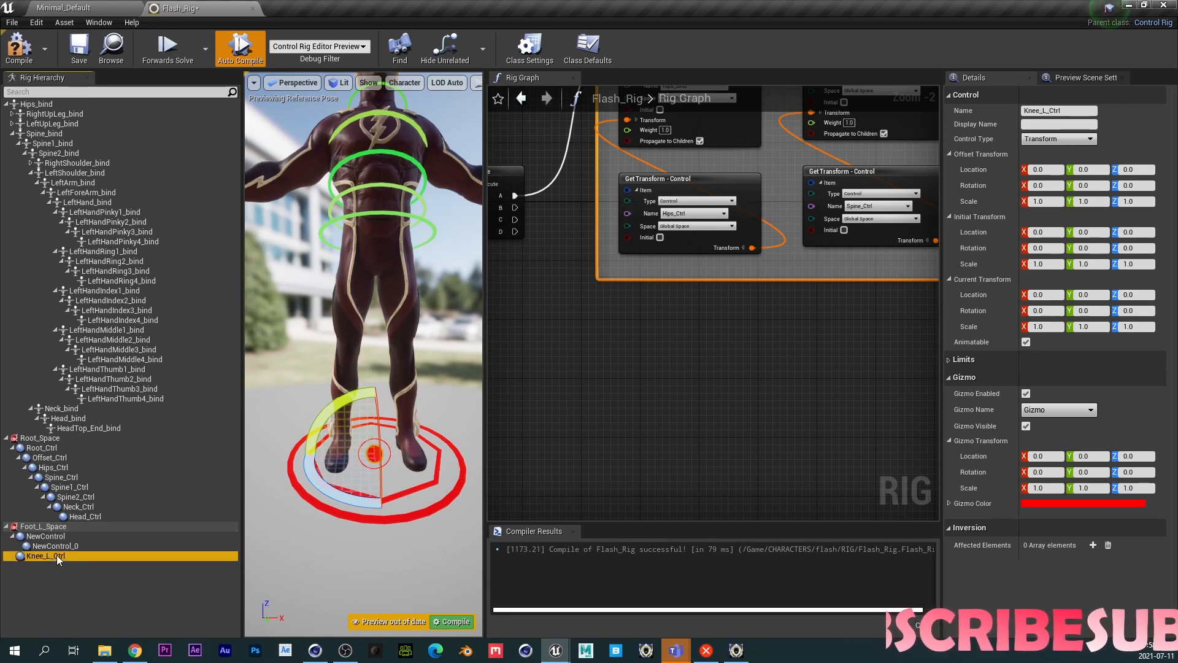
- Set NewControl_0's gizmo to Circle_Thick
click(58, 546)
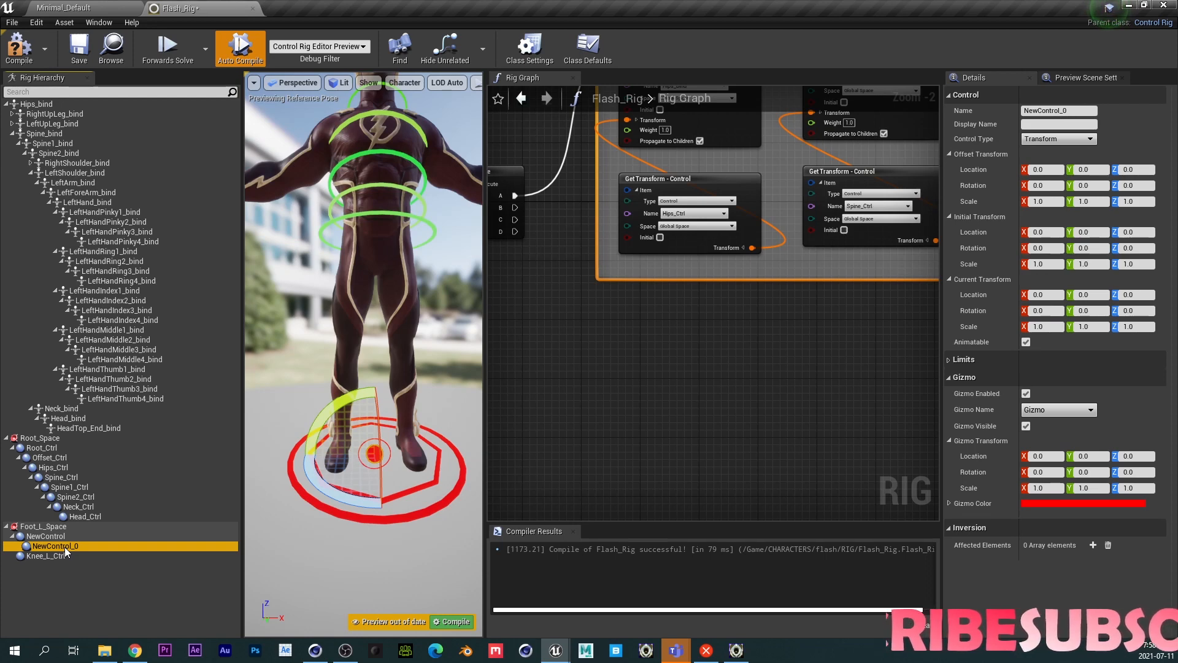
click(57, 555)
click(71, 544)
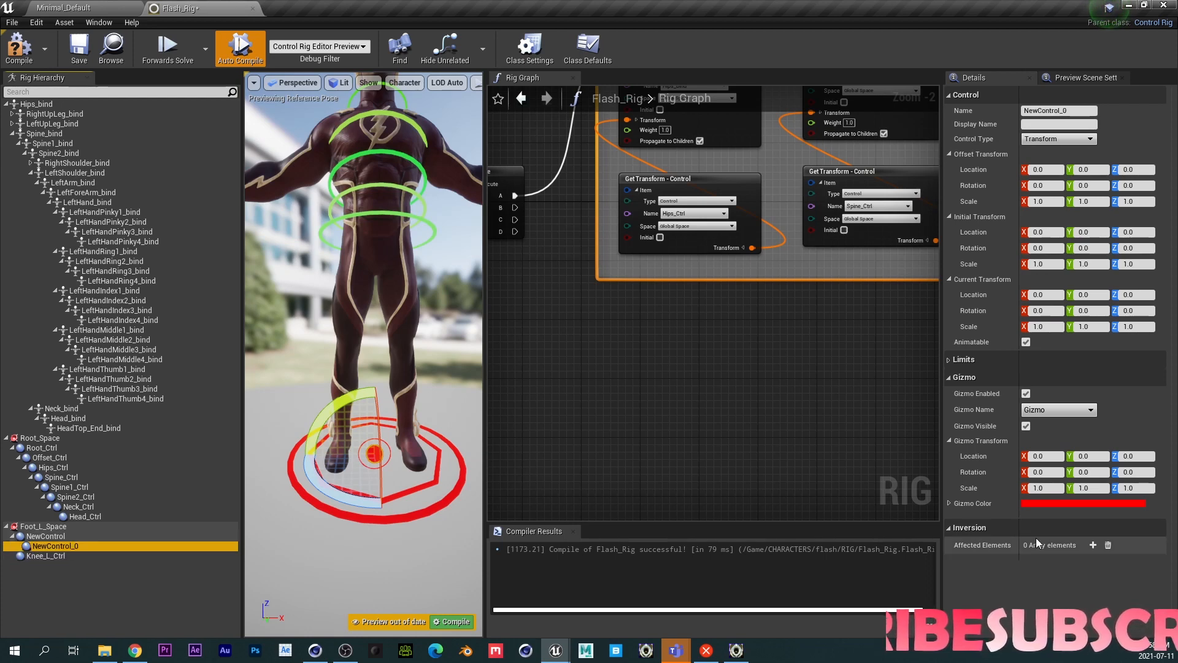
click(1056, 409)
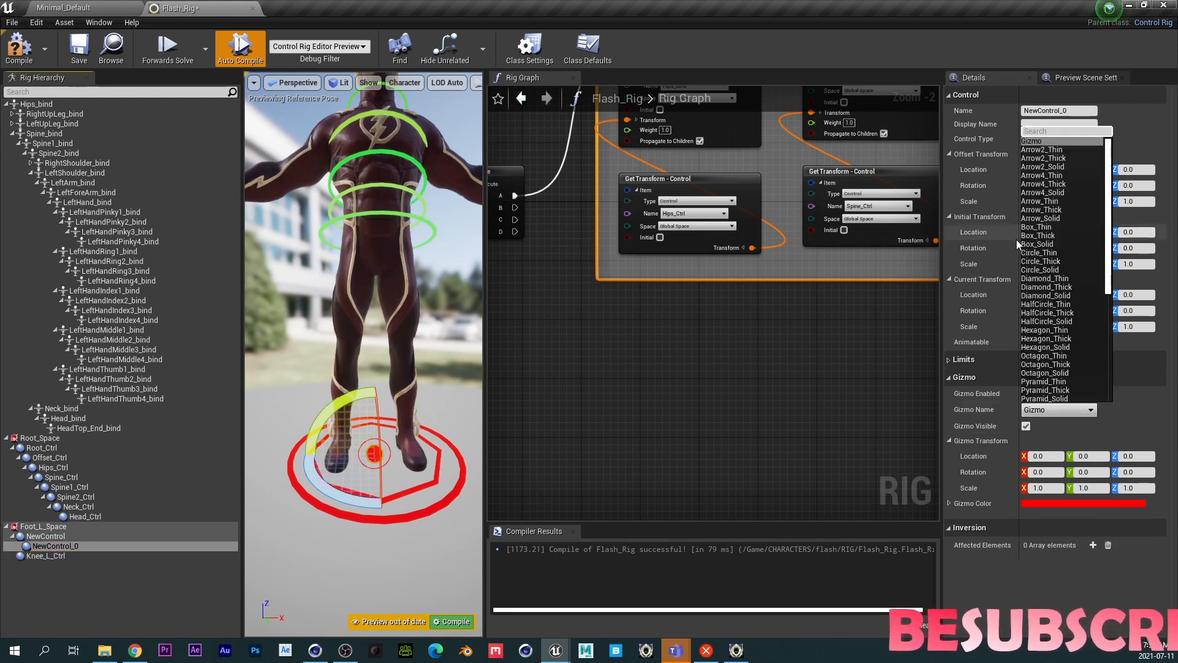
click(1059, 261)
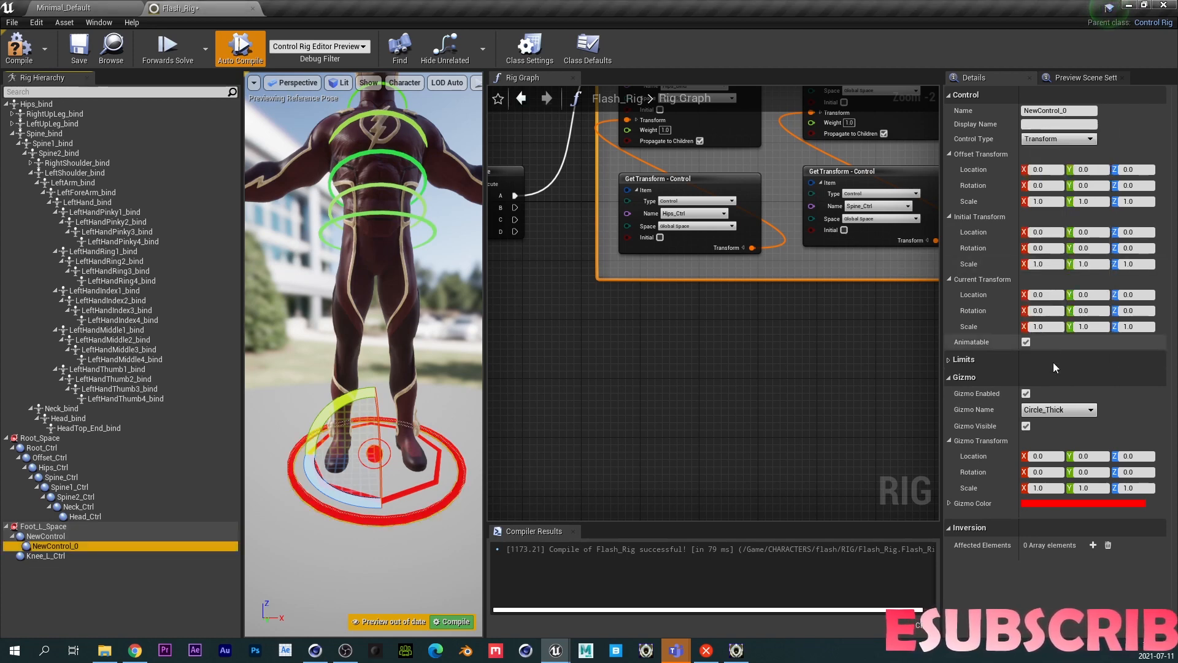
- Set NewControl_0's gizmo rotation X to 90 and its gizmo scale to 0.3 on all three axes
click(1042, 472)
text(90)
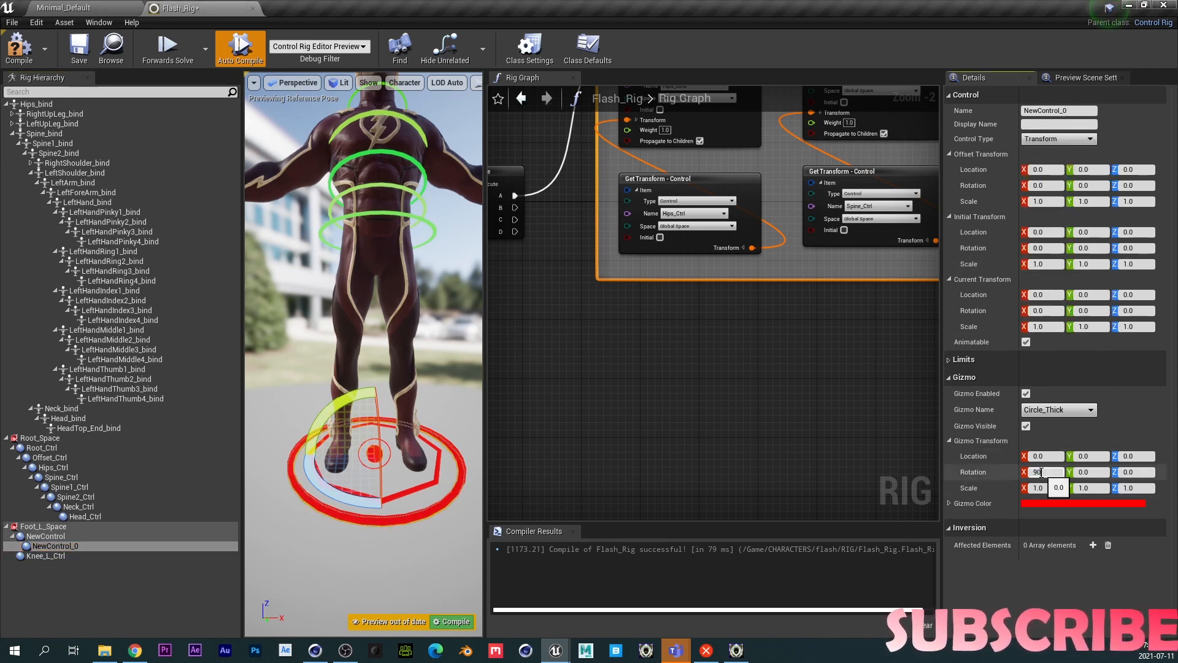
key(Return)
click(1039, 488)
text(0.3)
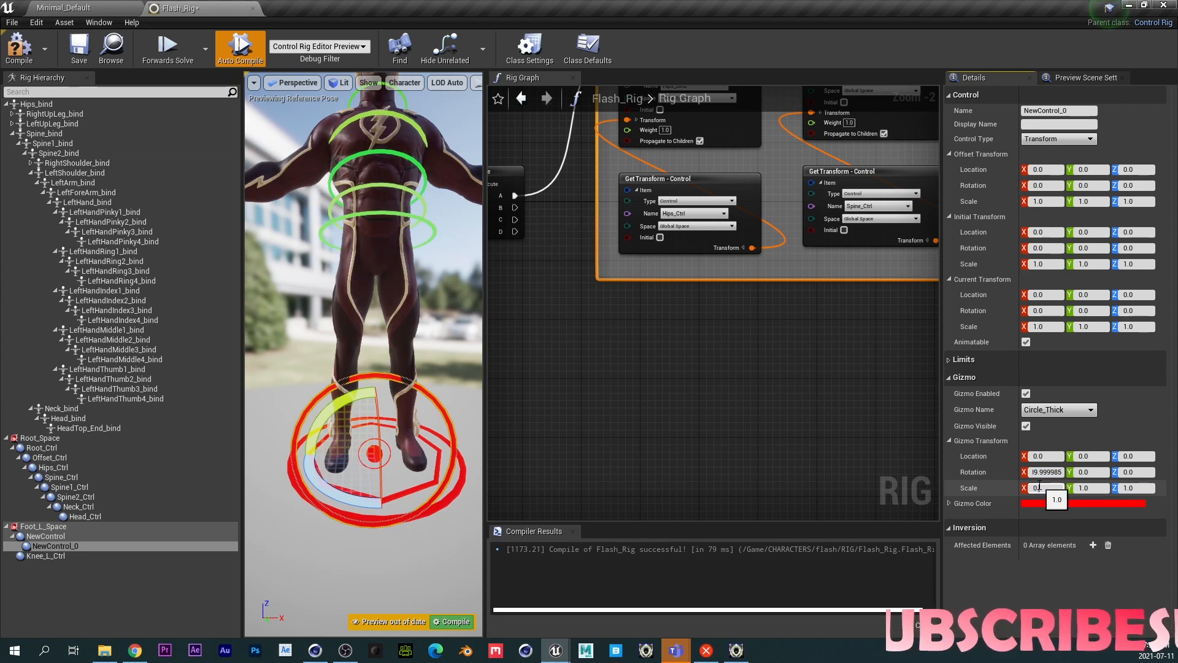
key(Tab)
text(0.3)
key(Tab)
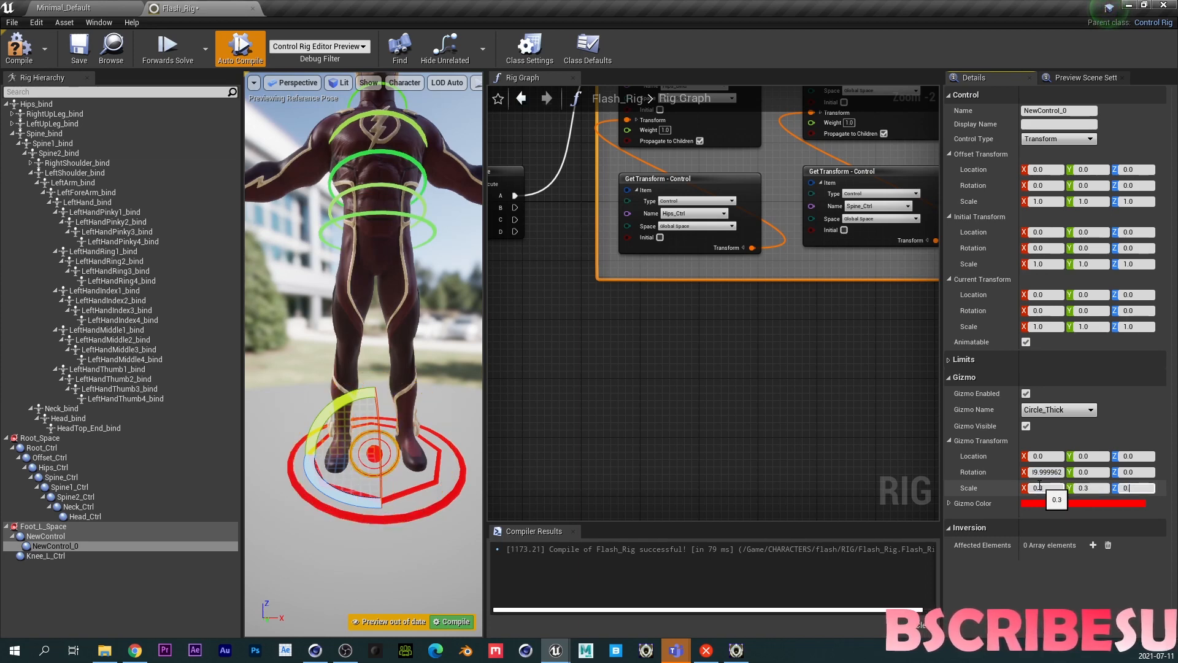
text(0.3)
- Rename NewControl_0 to Toe_L_Ctrl
double_click(47, 546)
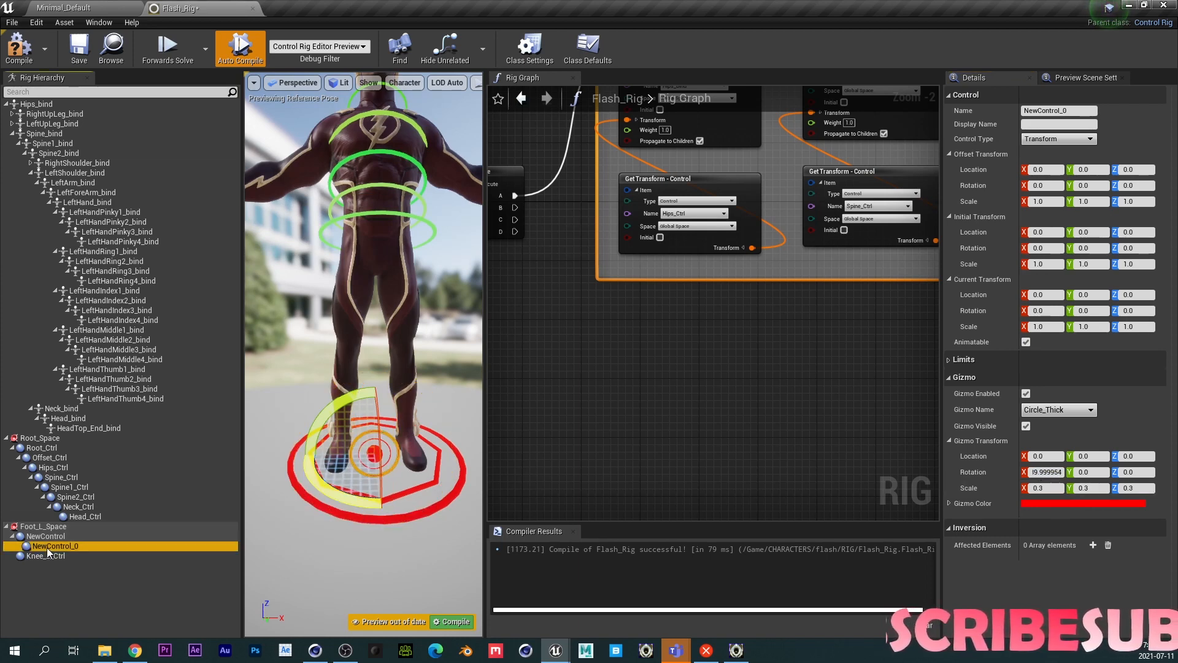
text(Toe)
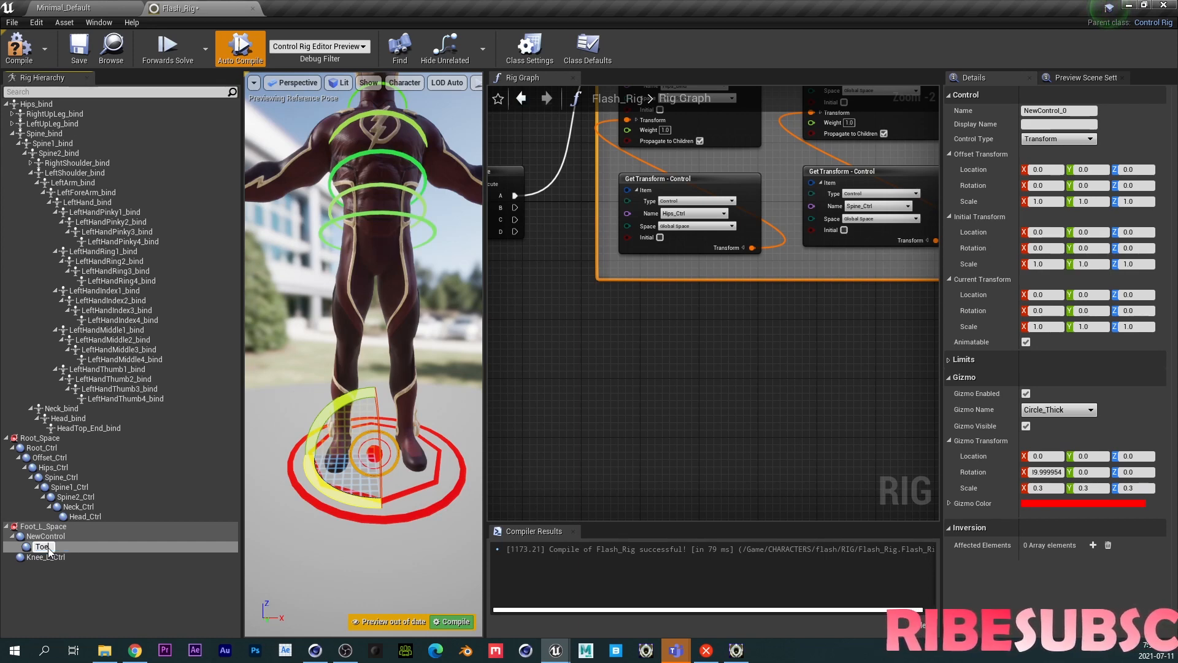
text(_L_Ctrl)
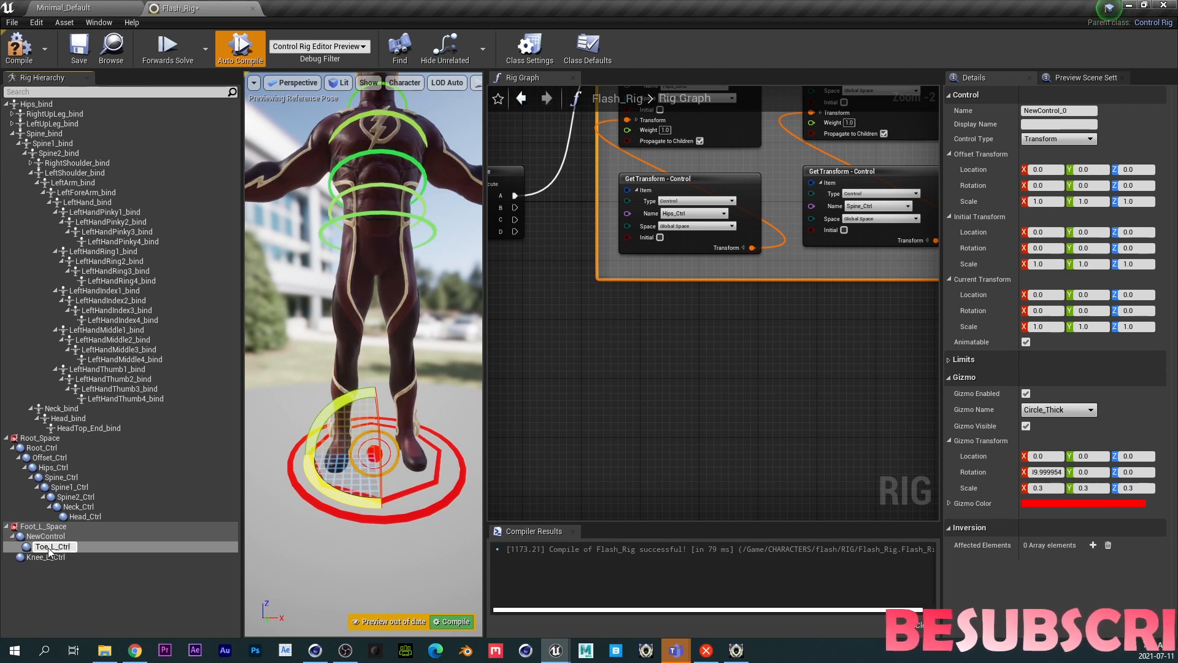
key(Return)
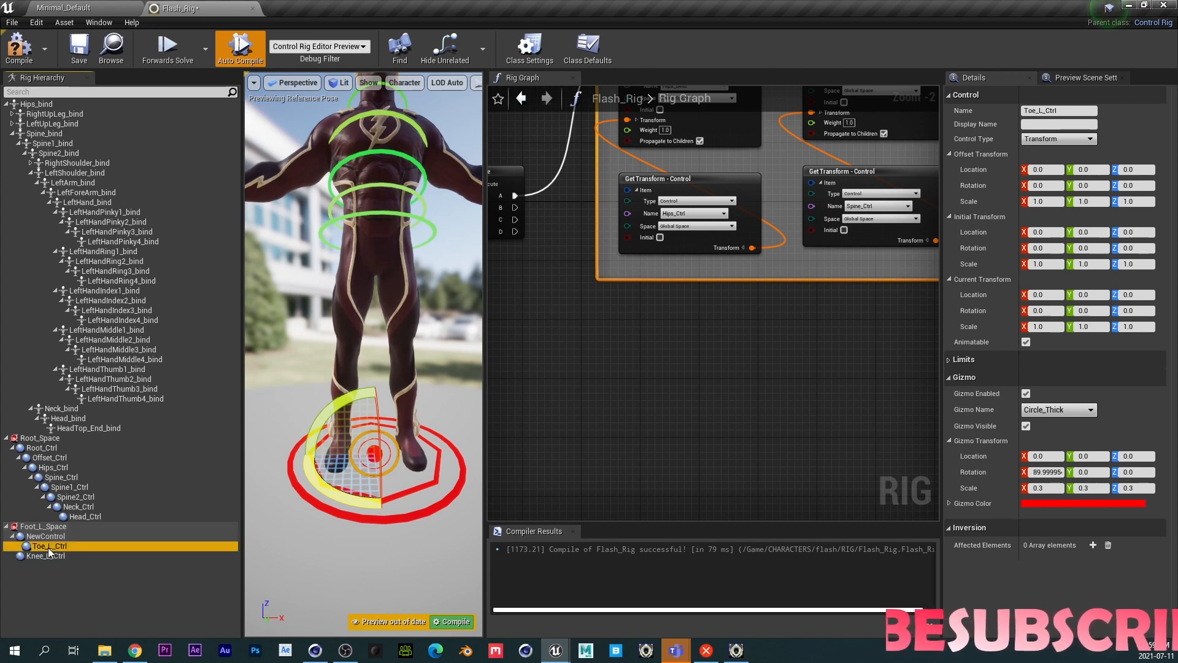
- Set Knee_L_Ctrl's gizmo shape to Diamond_Thick
click(46, 537)
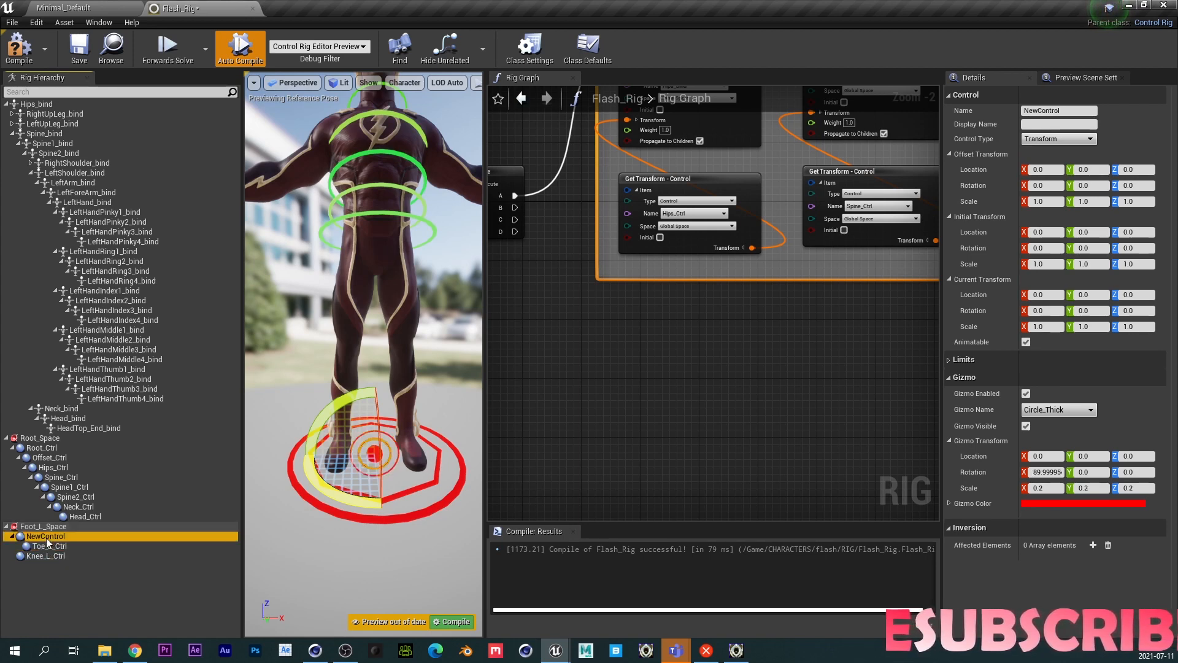
click(48, 546)
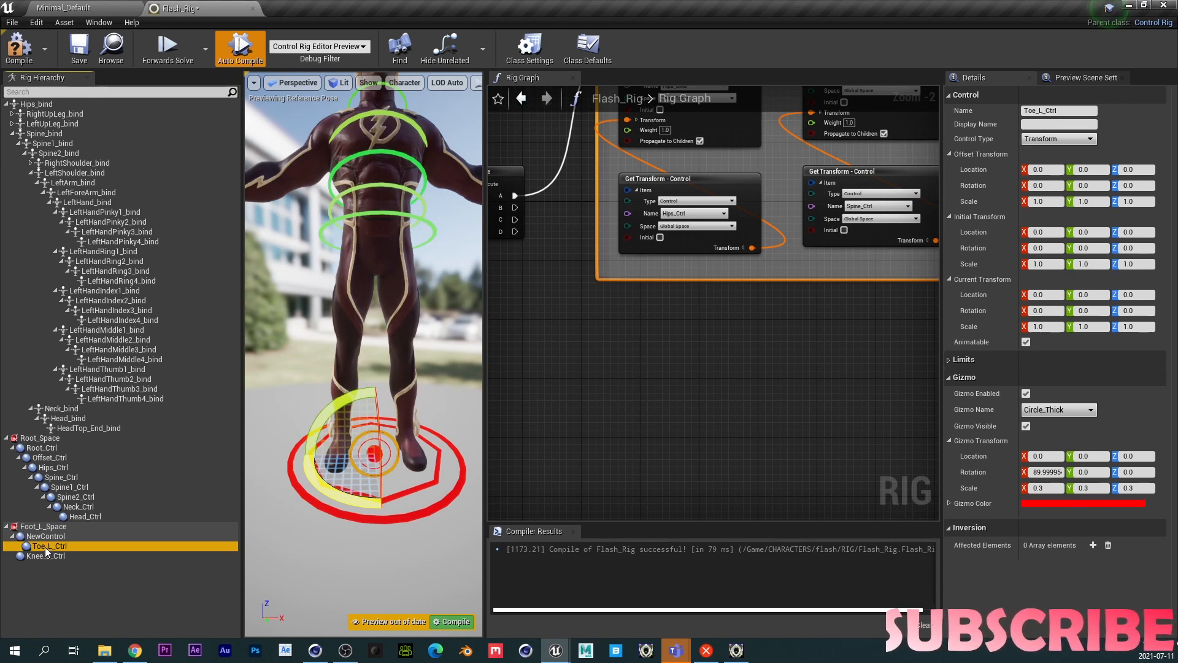
click(42, 557)
click(1036, 409)
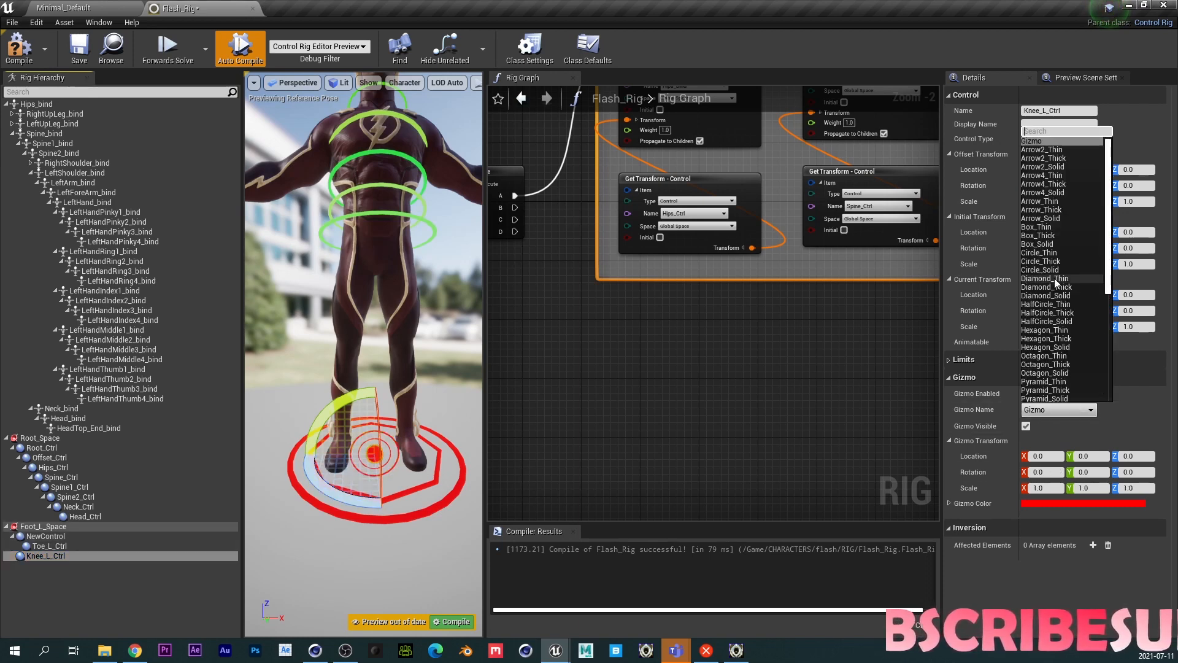
click(1065, 286)
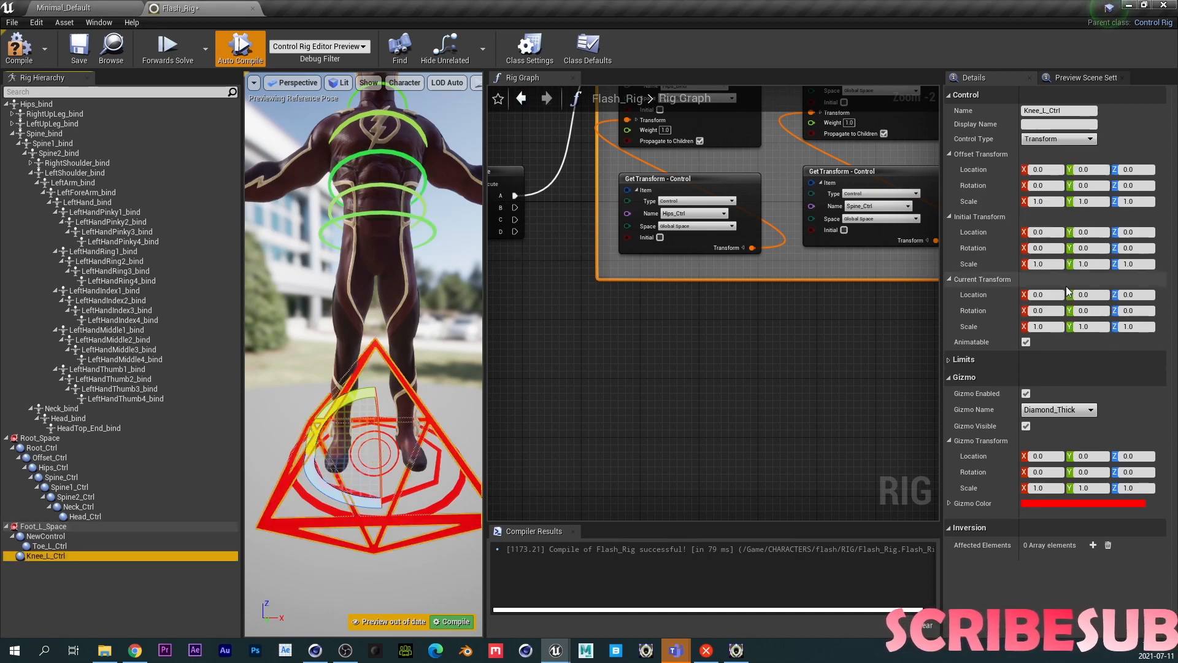
- Set Knee_L_Ctrl's gizmo scale to 0.2 on all three axes
click(1043, 488)
text(0)
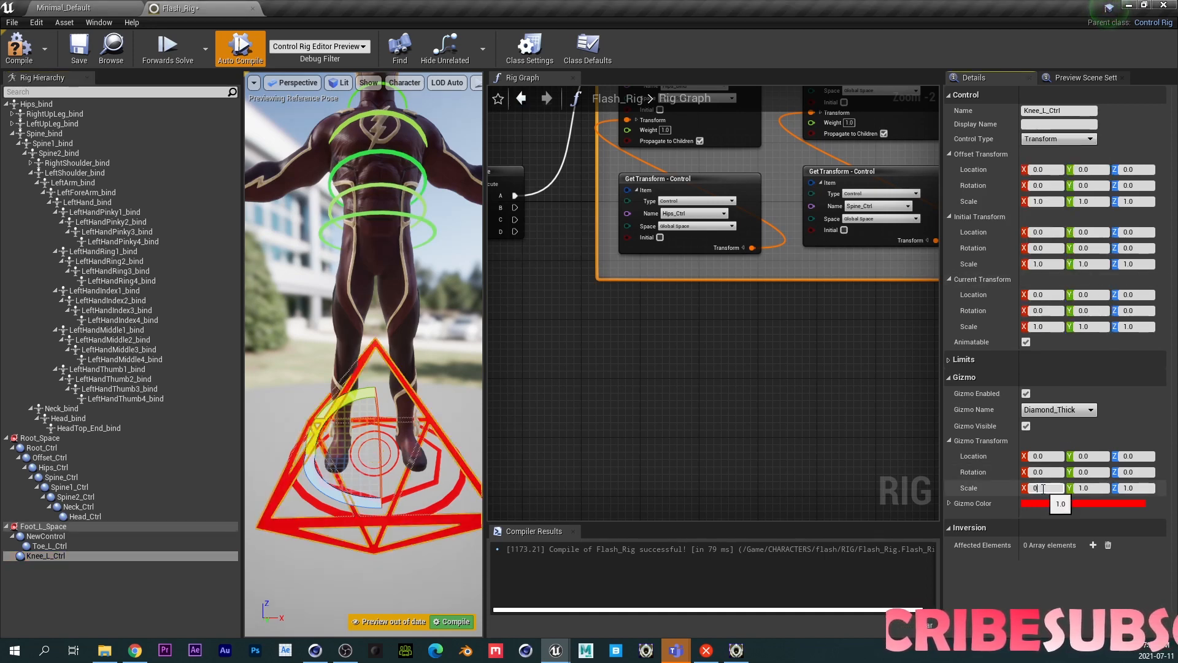
text(.2)
key(Tab)
text(0.2)
key(Tab)
text(0.2)
key(Return)
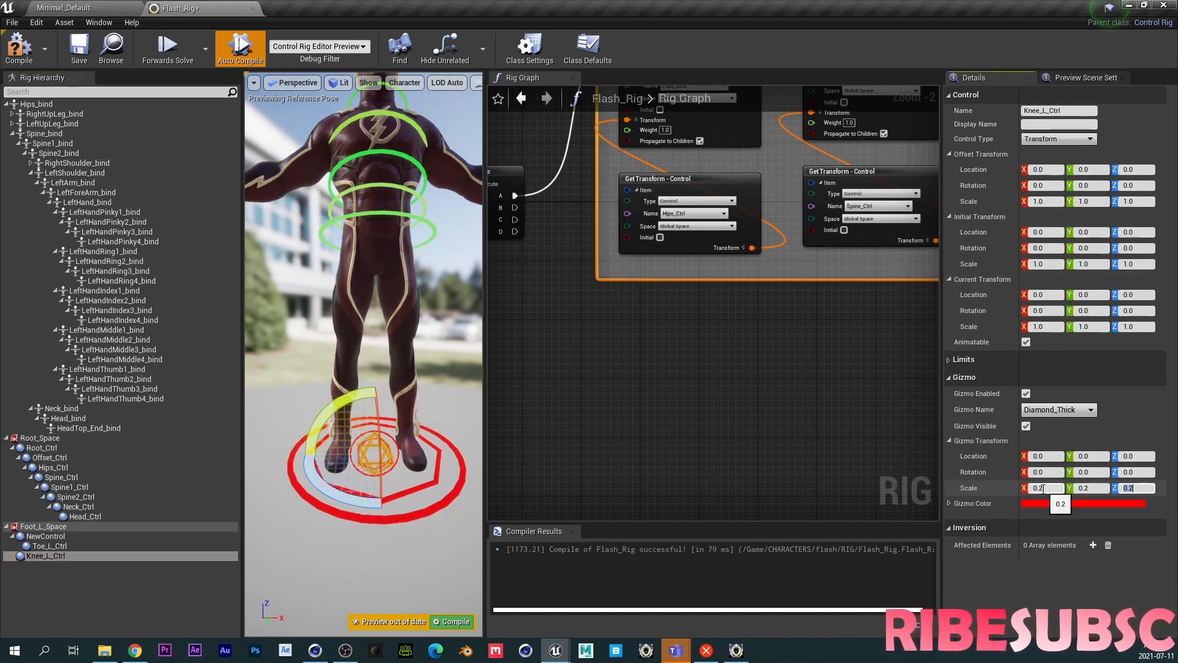
- Set Knee_L_Ctrl's gizmo rotation X to 90 and its gizmo scale to 0.1 on all three axes
click(1037, 472)
text(9)
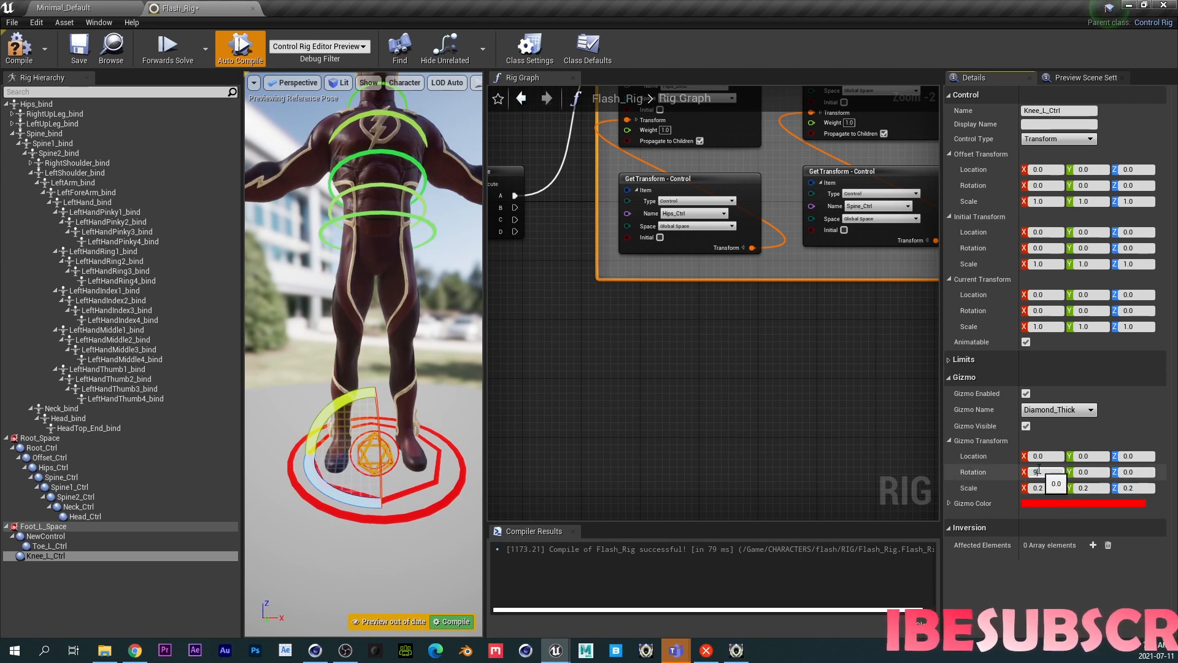
text(0)
key(Return)
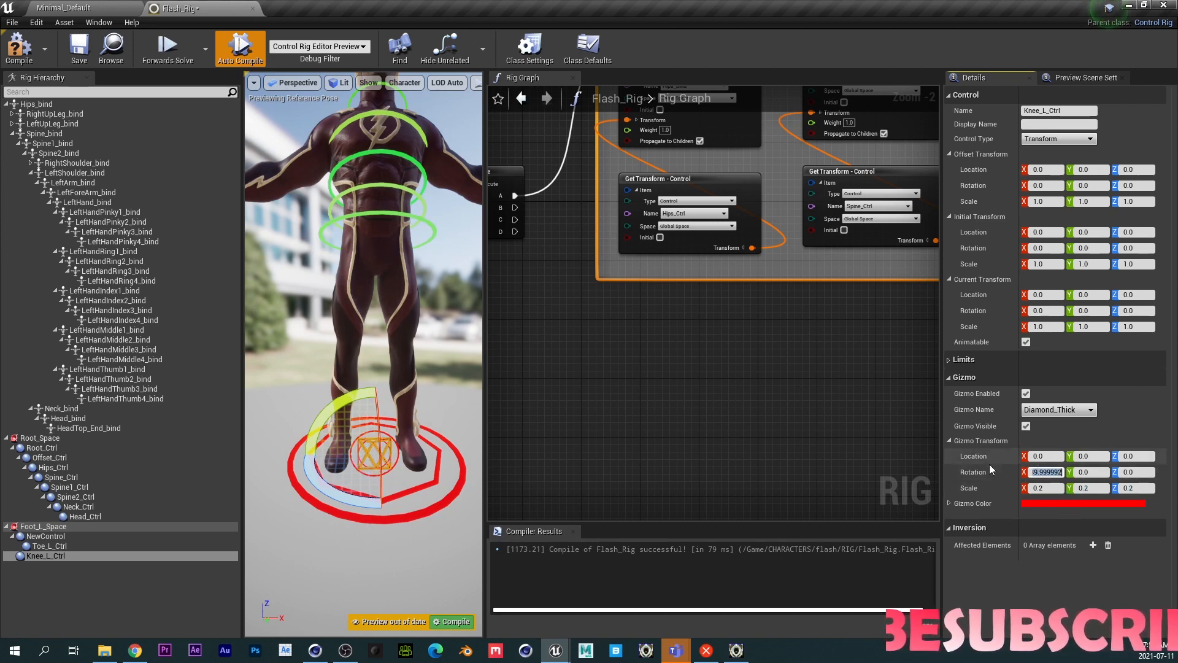
click(1041, 488)
text(0.1)
key(Tab)
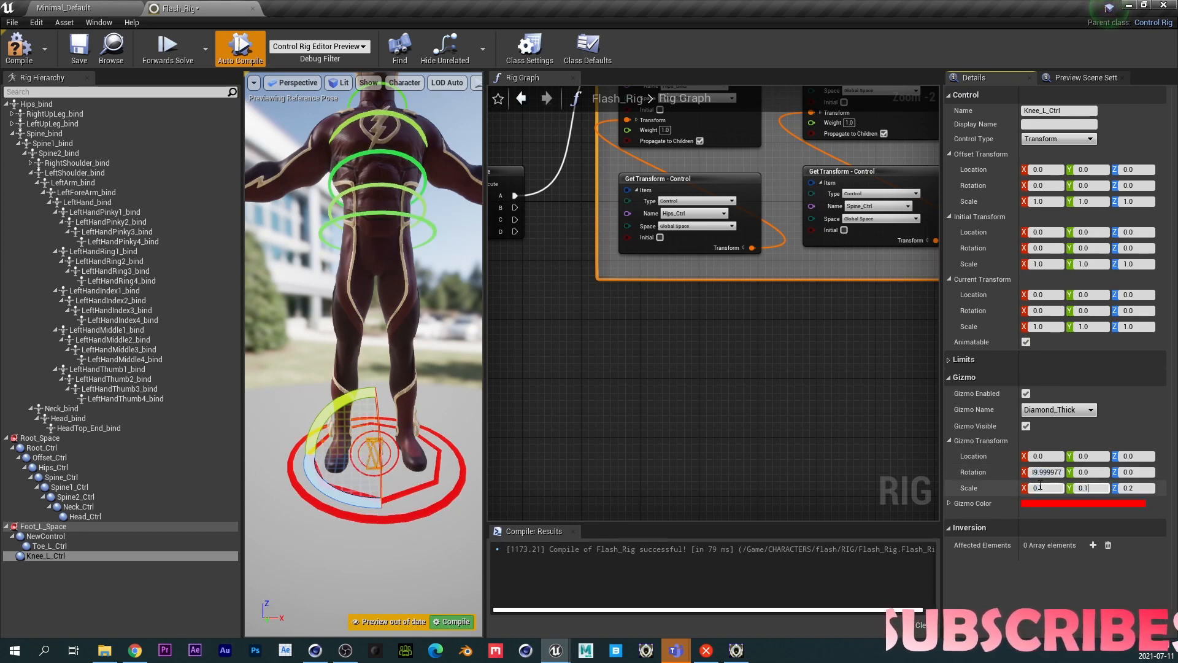
text(0.1)
key(Tab)
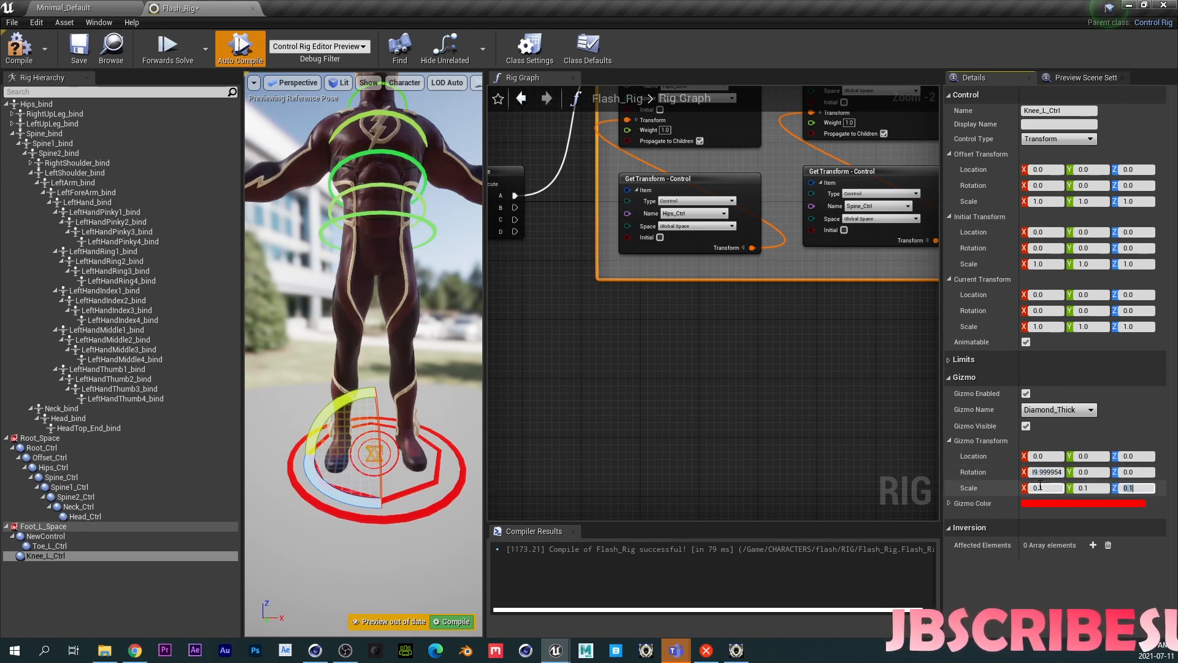
- Rename NewControl to Foot_L_Ctrl
middle_drag(423, 403, 460, 316)
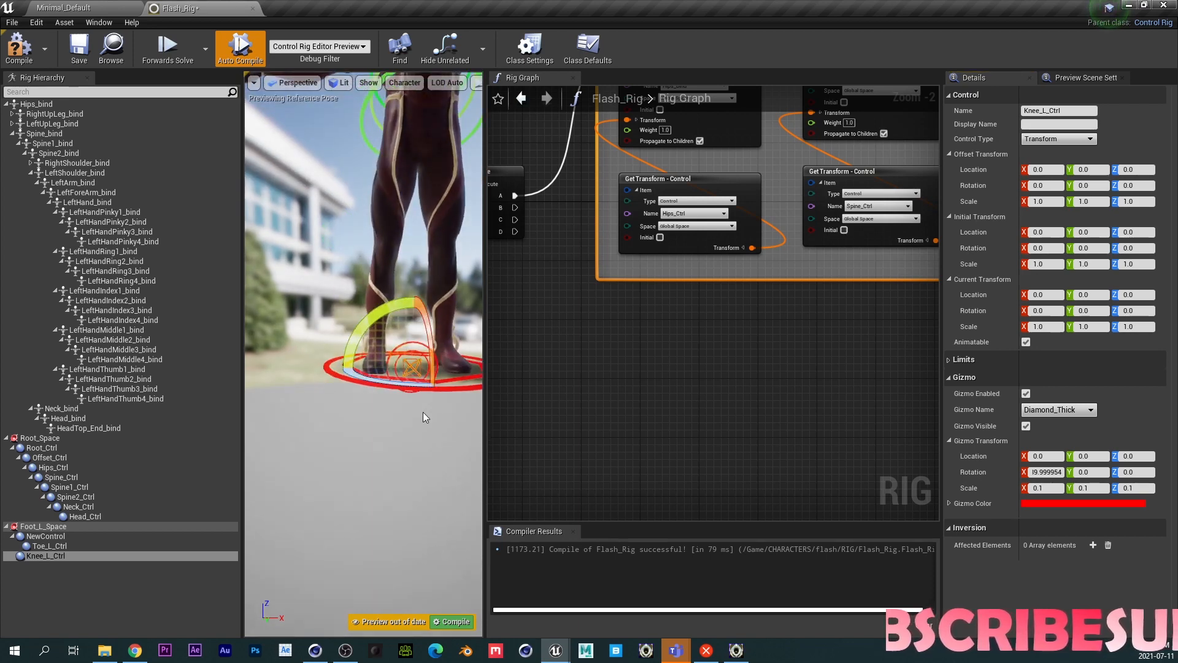
scroll(423, 412, down, 2)
middle_drag(423, 412, 422, 485)
scroll(423, 413, up, 5)
scroll(423, 412, down, 3)
middle_drag(423, 412, 413, 384)
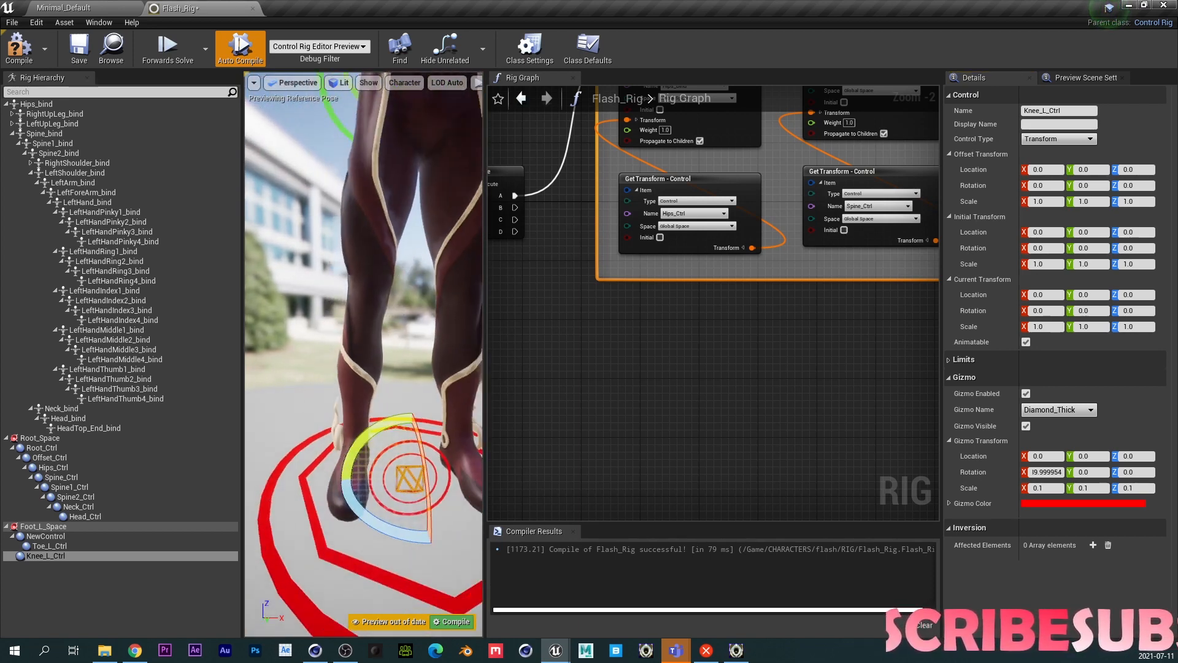
scroll(422, 412, down, 1)
click(61, 536)
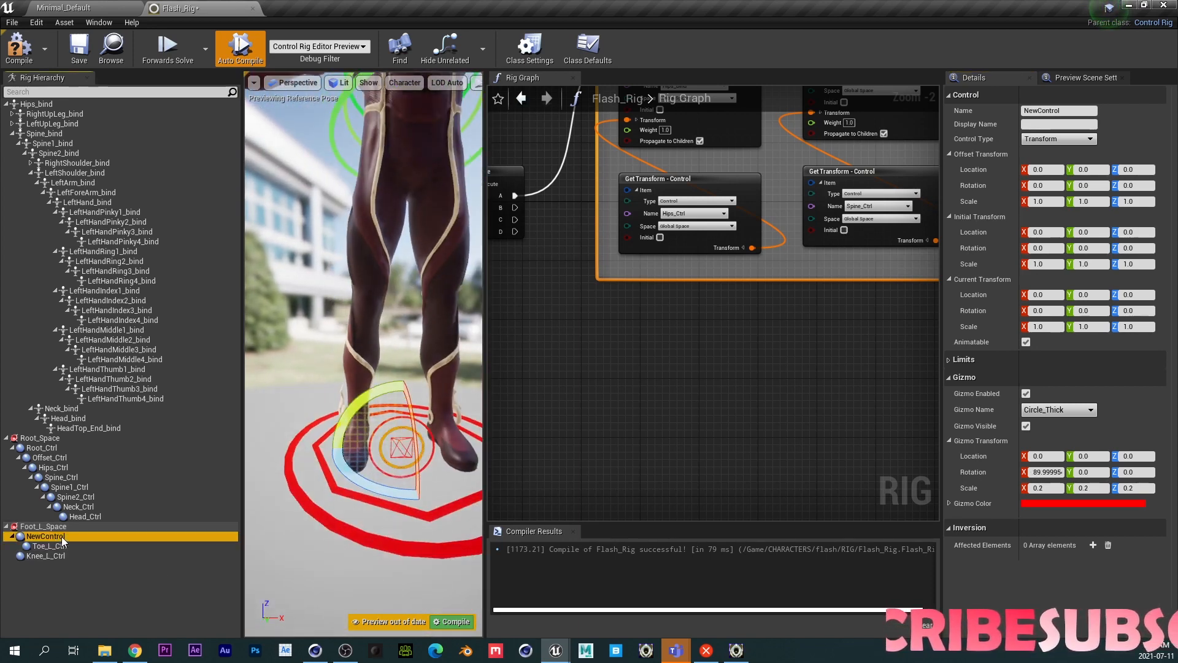
double_click(59, 537)
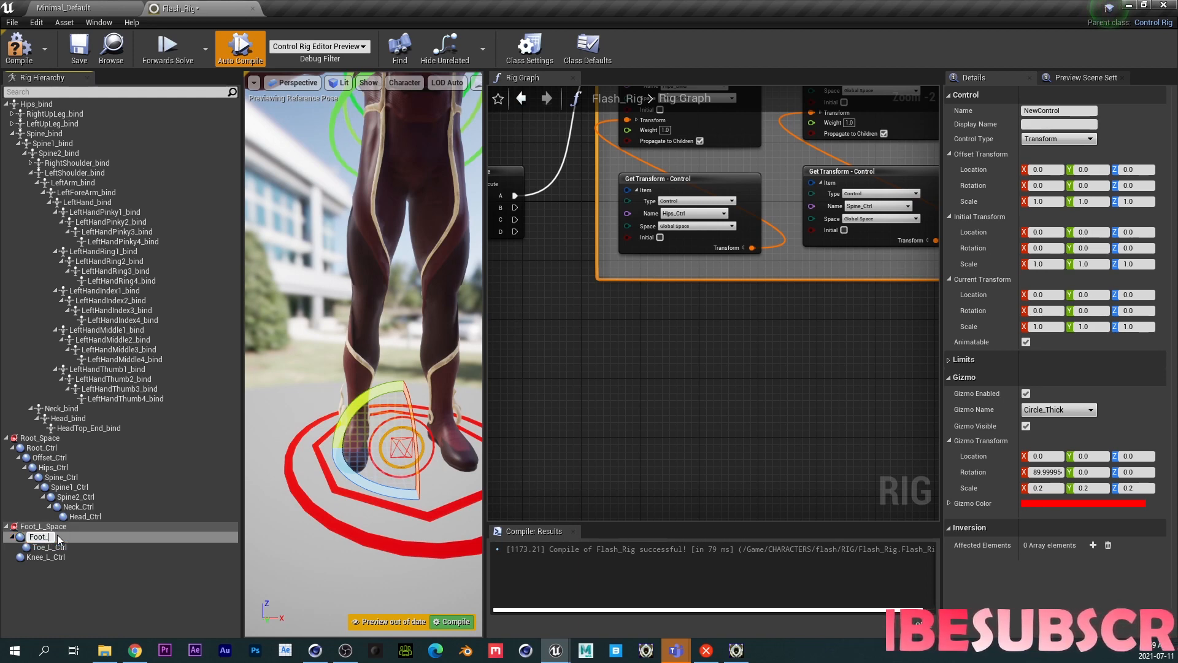
text(Foot_L_)
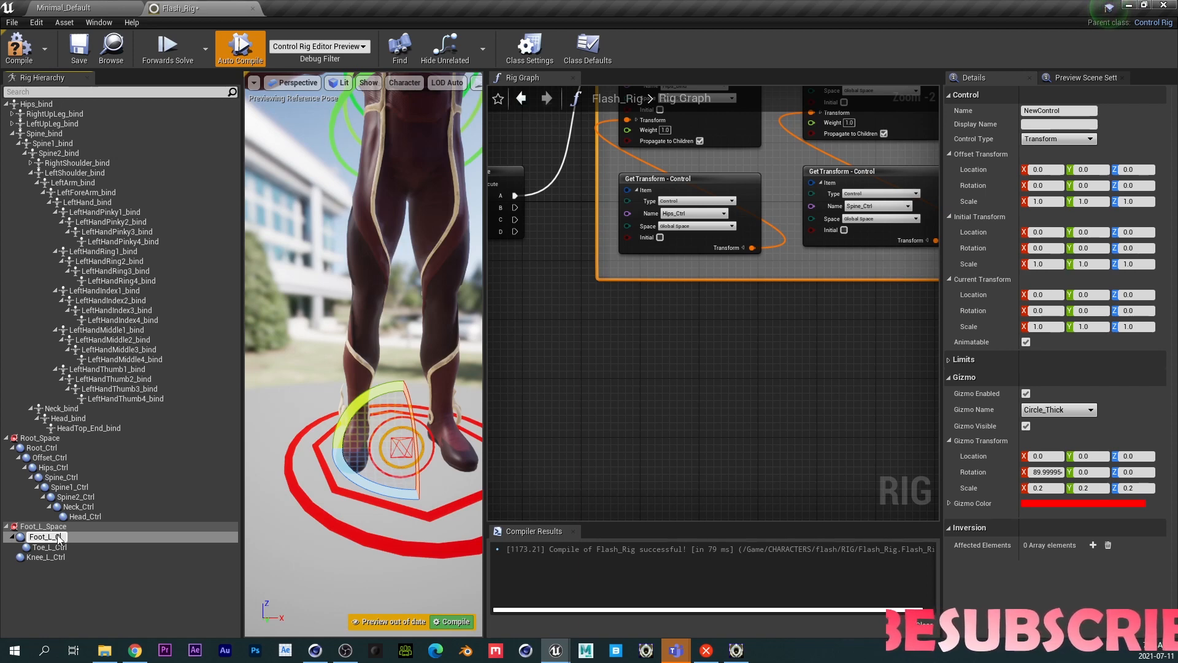
text(Ctrl)
key(Return)
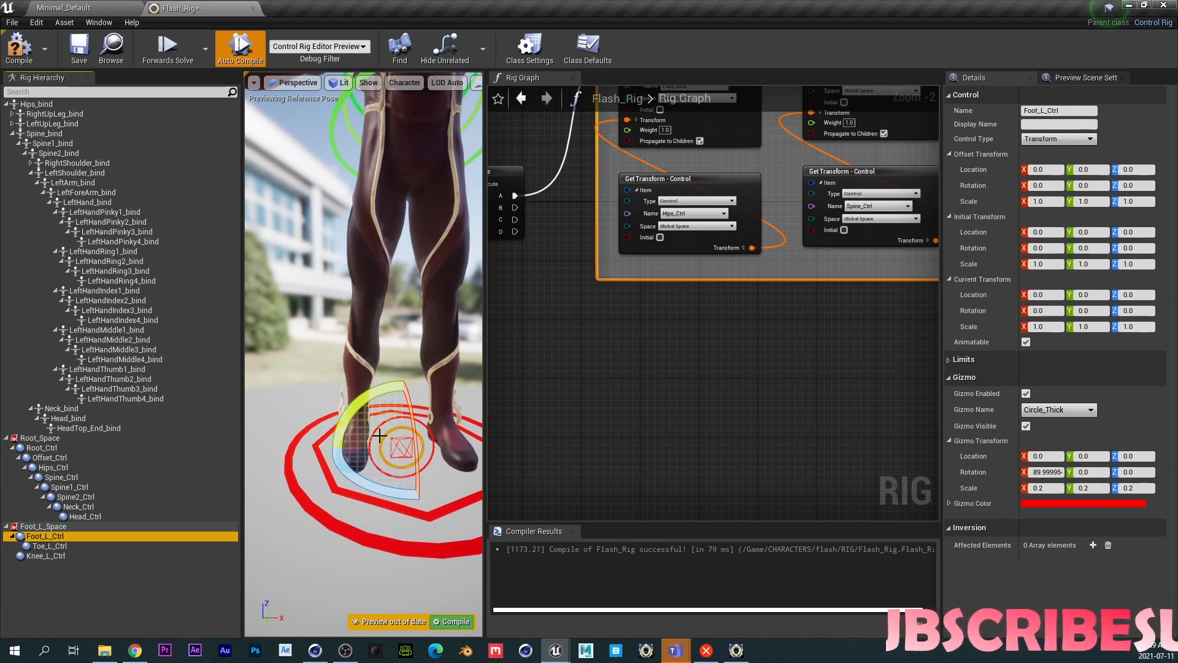
right_click(40, 527)
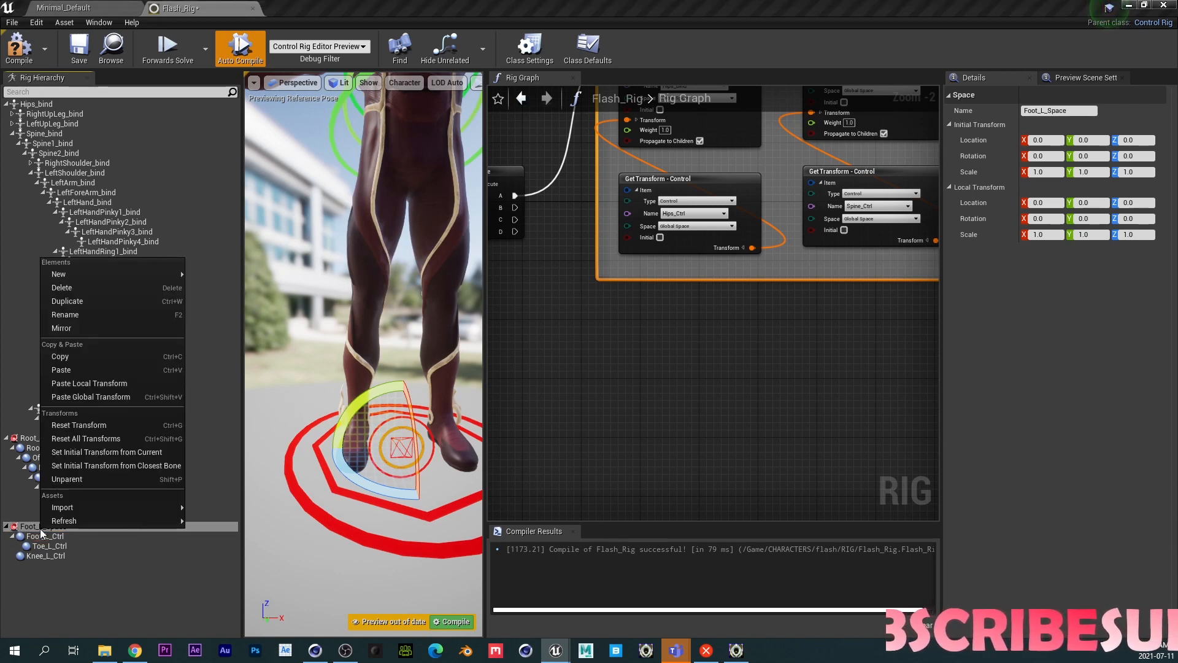
click(93, 329)
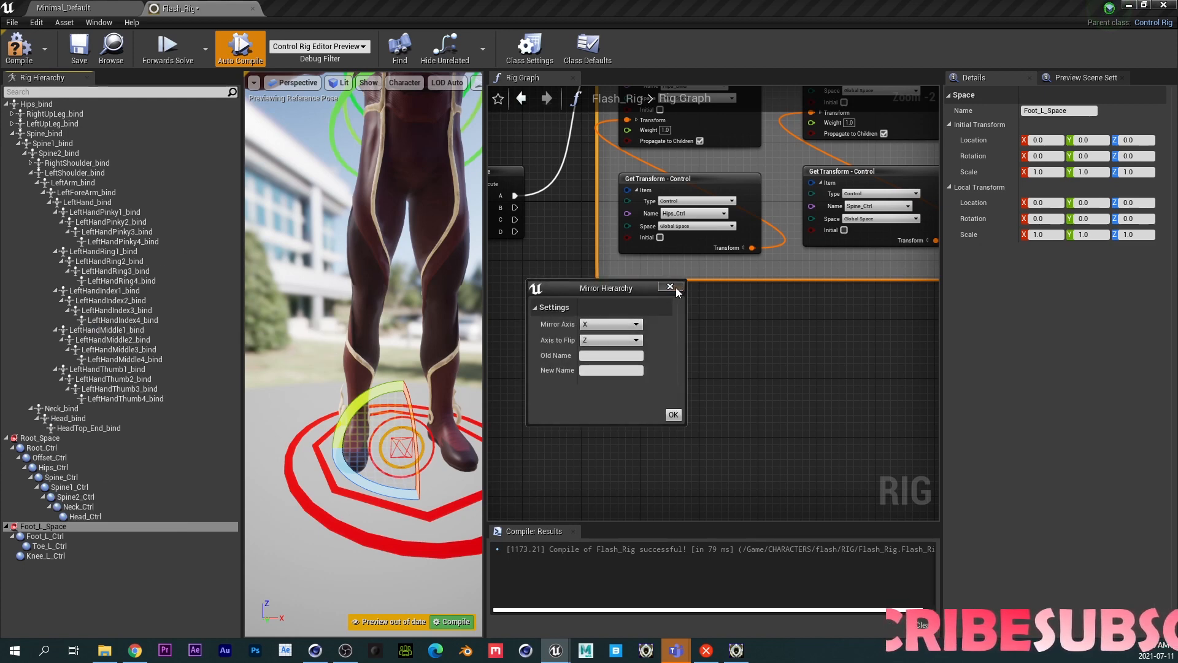
click(637, 431)
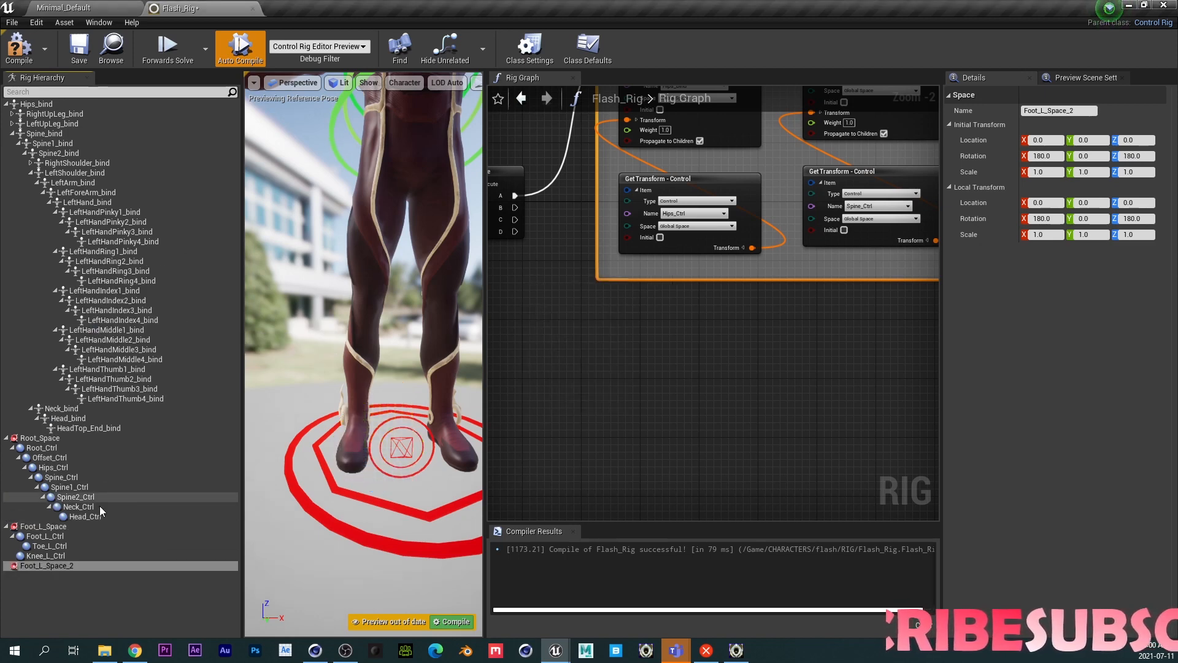
key(Delete)
- Mirror Foot_L_Space and its controls across X with no axis flip, replacing _L_ with _R_ in the names
click(42, 528)
shift+click(53, 555)
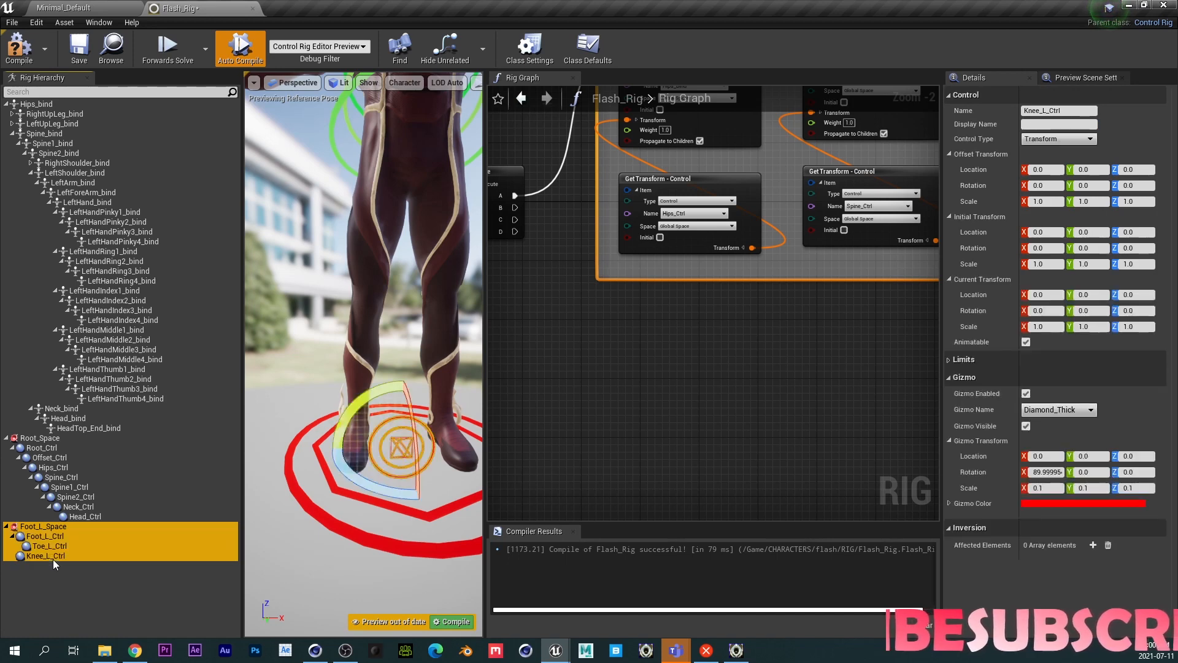
right_click(51, 526)
click(135, 330)
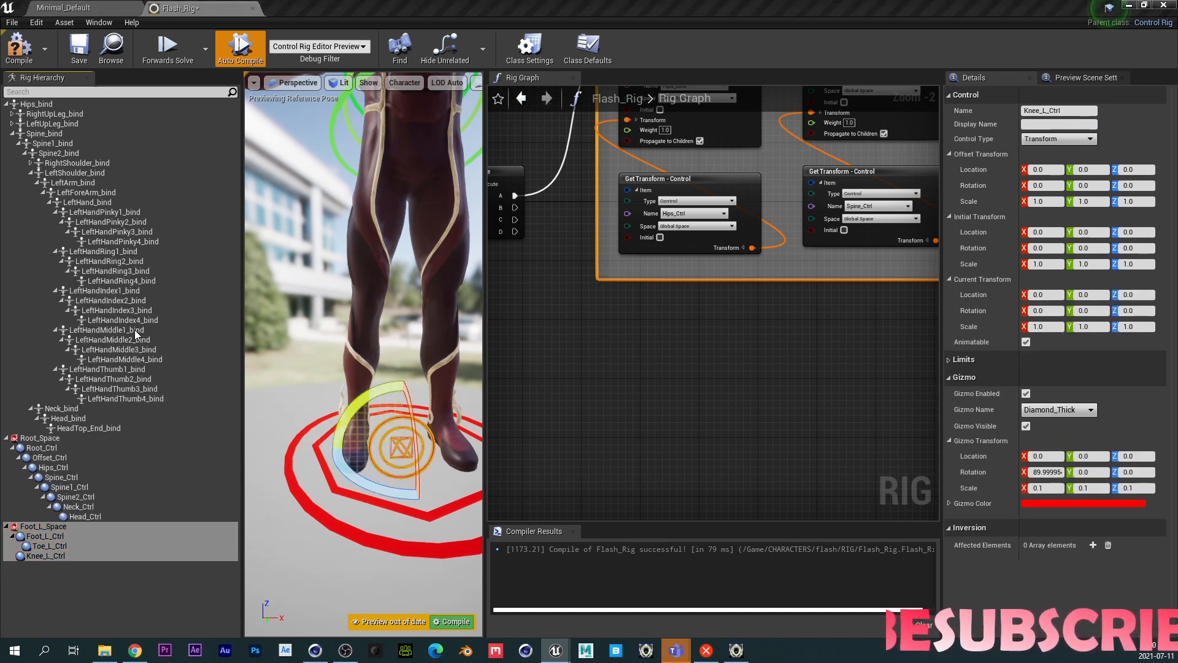
click(610, 340)
click(607, 372)
click(588, 357)
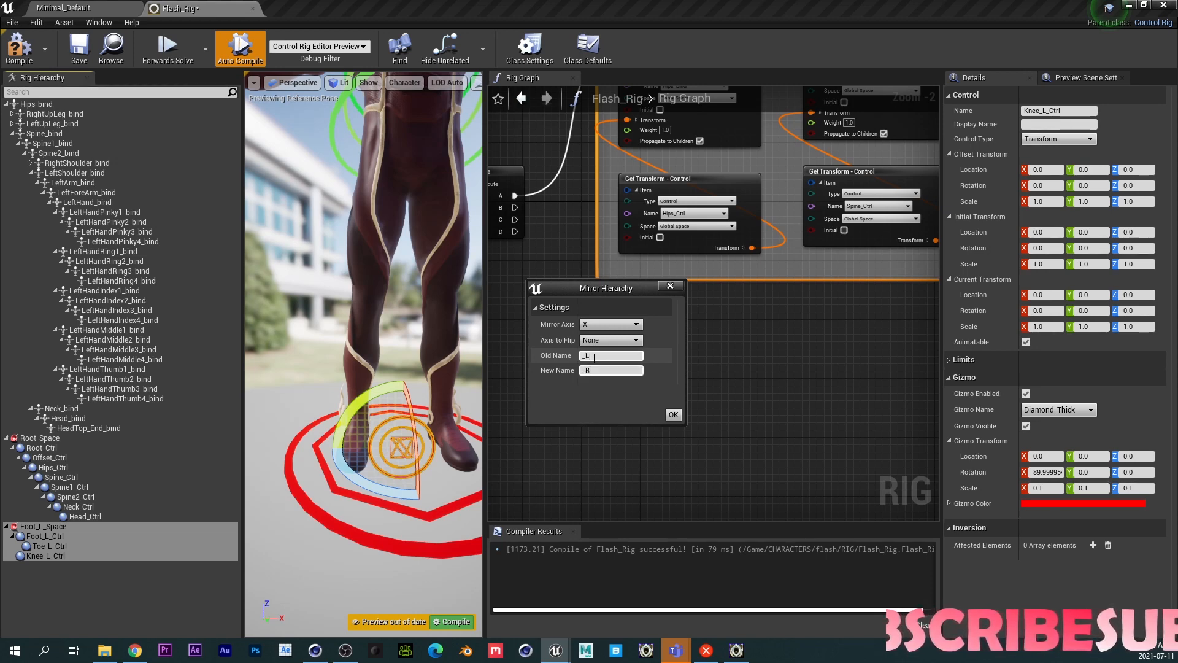
click(673, 415)
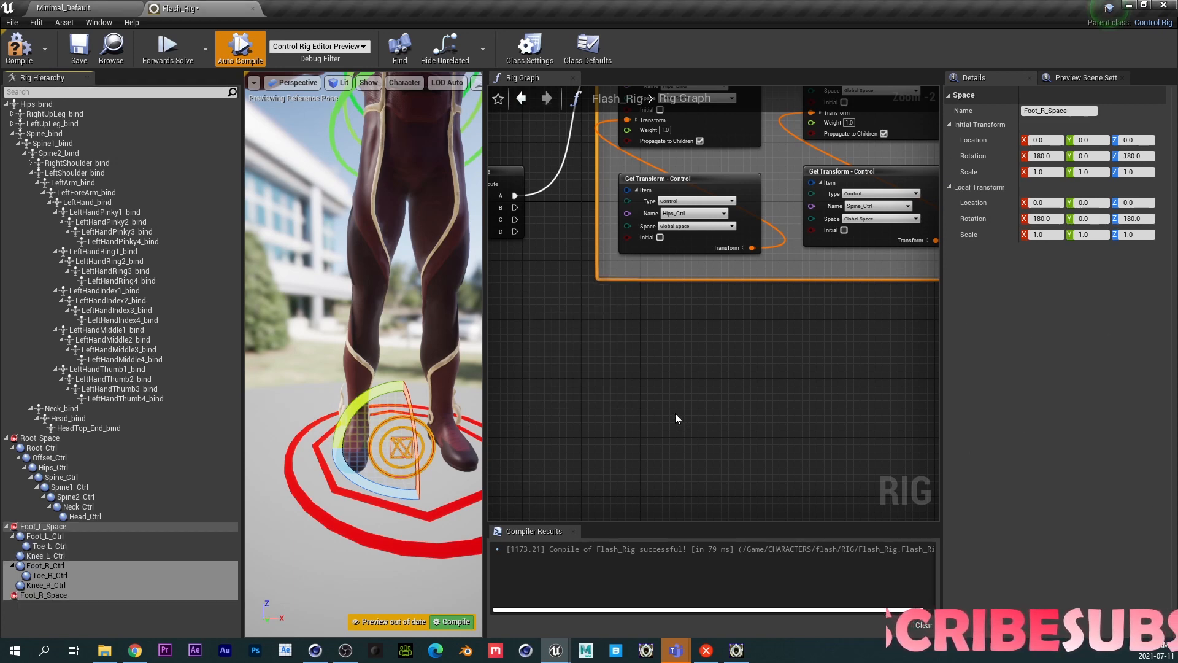
- Reparent Foot_R_Ctrl and Knee_R_Ctrl under Foot_R_Space
click(38, 595)
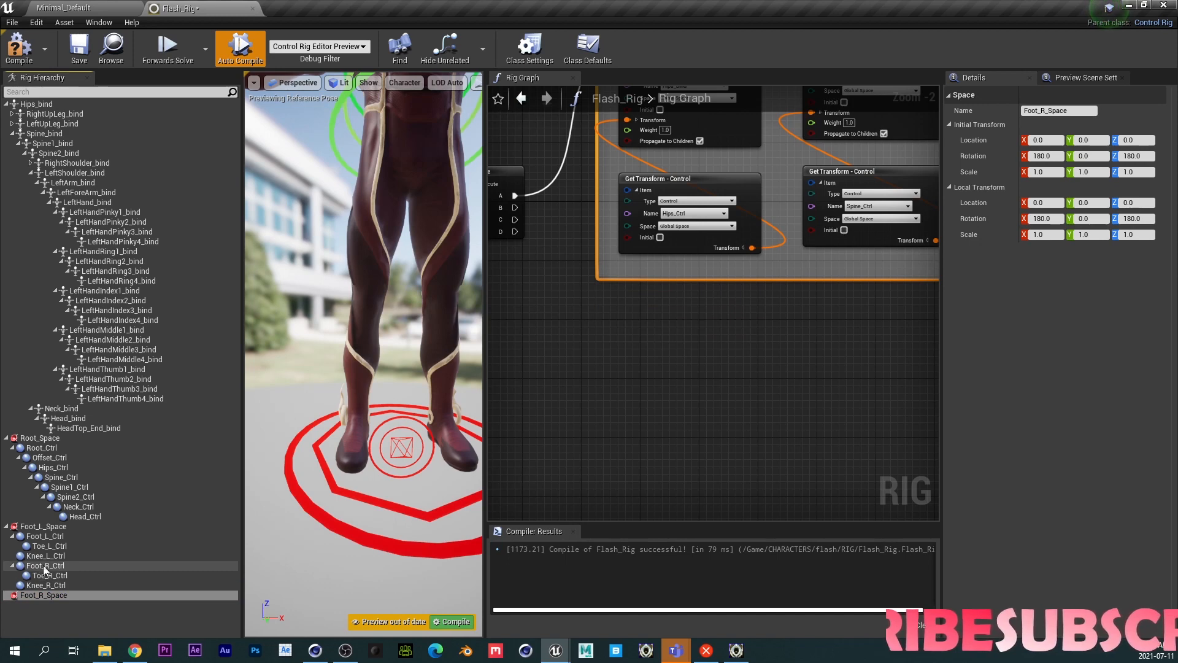
click(45, 566)
shift+click(45, 585)
mouse_move(46, 572)
mouse_down()
mouse_move(38, 594)
mouse_move(44, 575)
mouse_up()
click(53, 610)
click(39, 595)
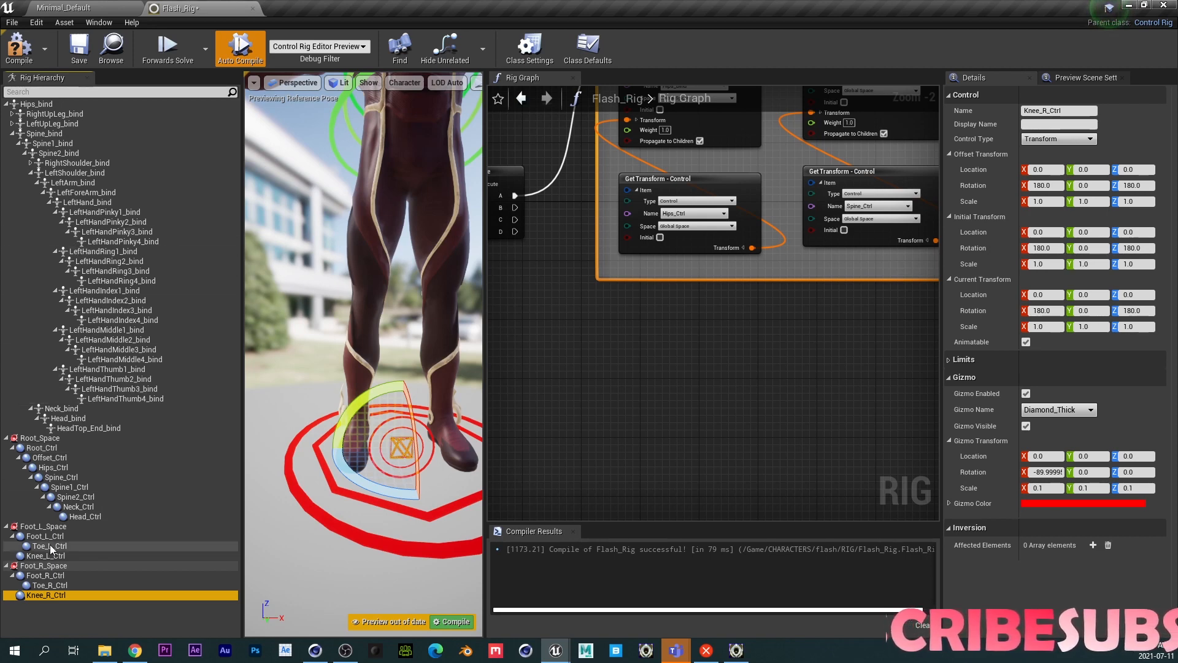
- Expand the left leg bones and collapse the Root_Space and Spine_bind branches in the hierarchy
click(12, 124)
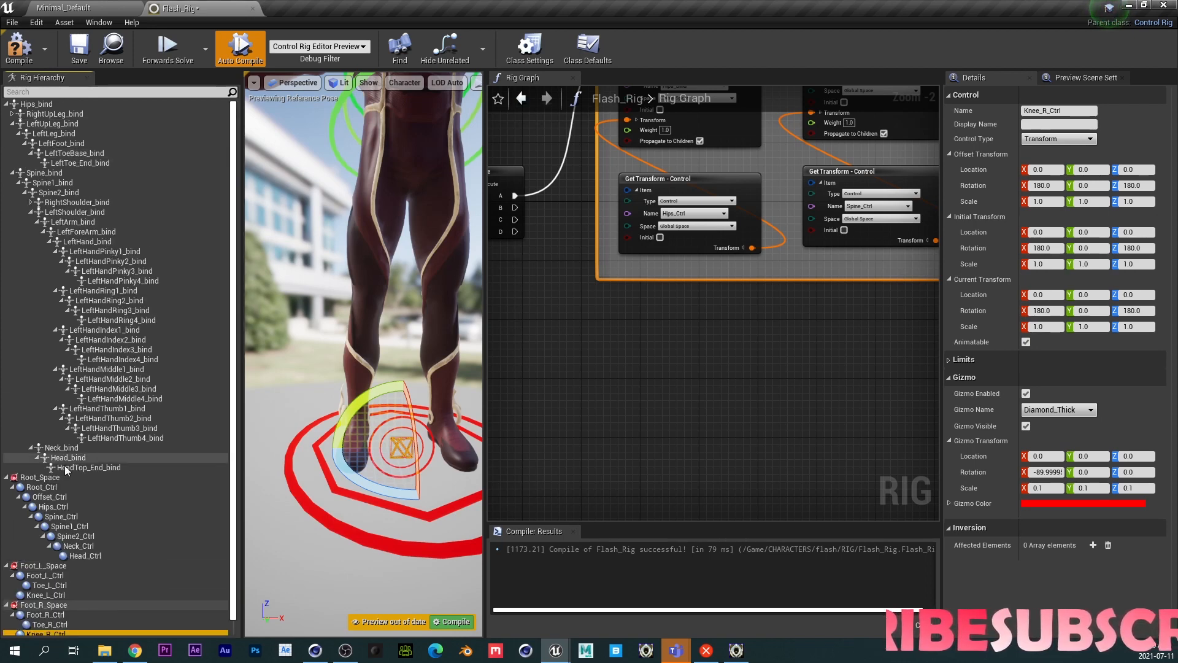
click(7, 478)
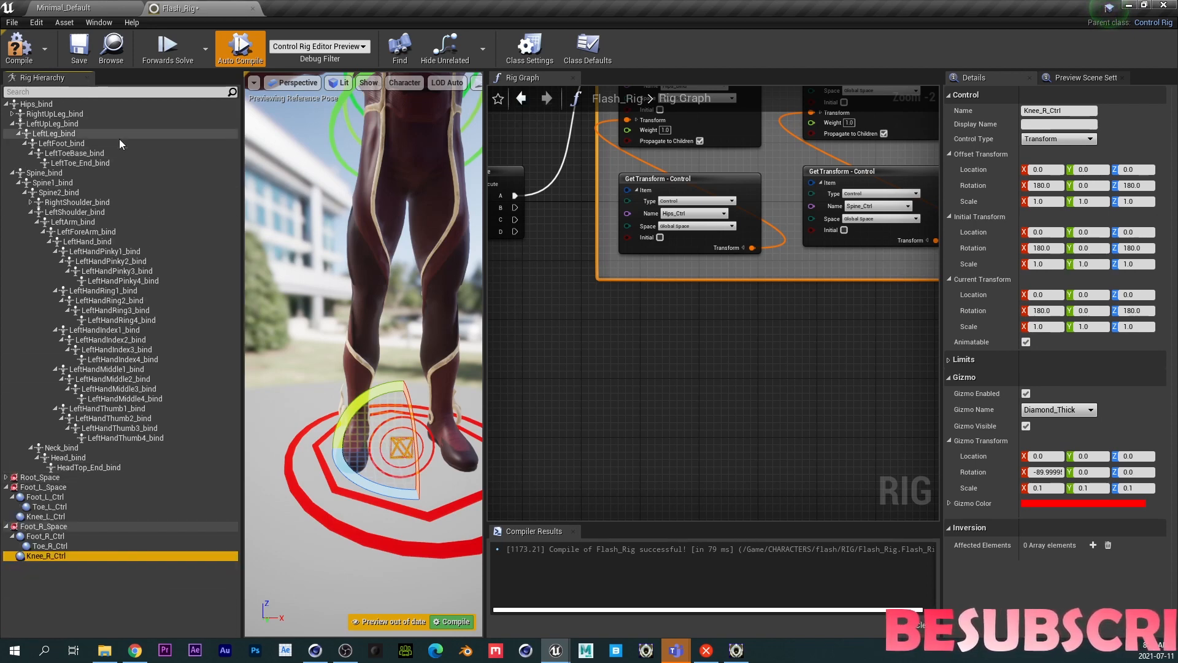
click(11, 173)
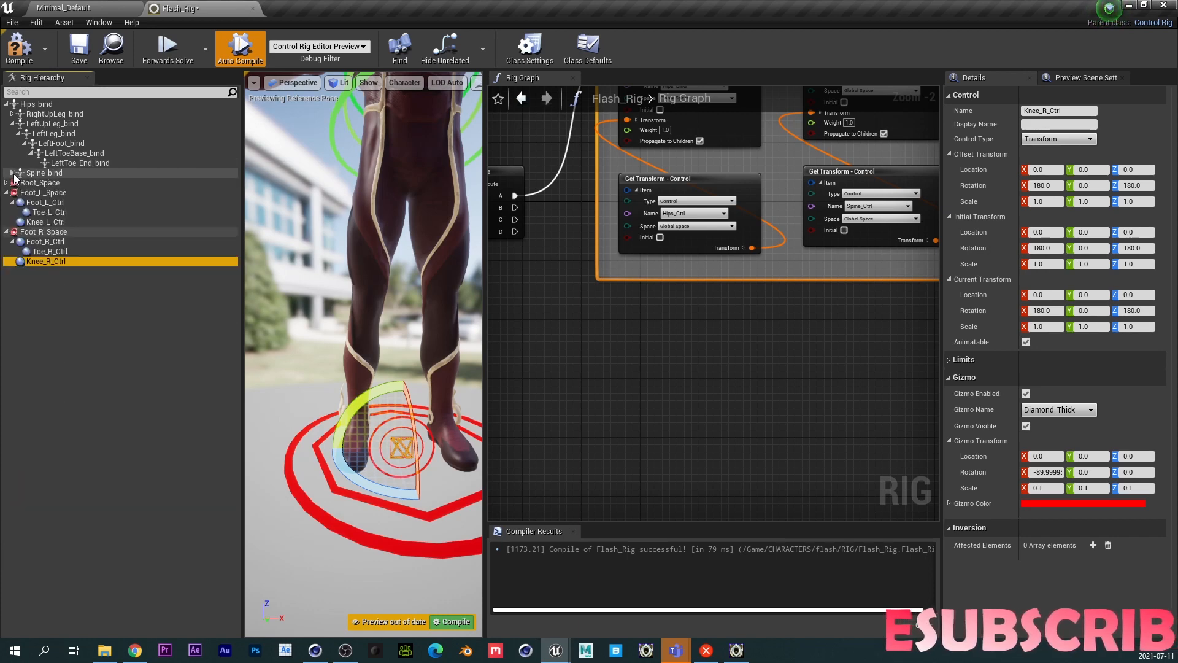
- Expand the right leg bones and inspect the right foot and toe controls against their bones
click(11, 114)
click(71, 134)
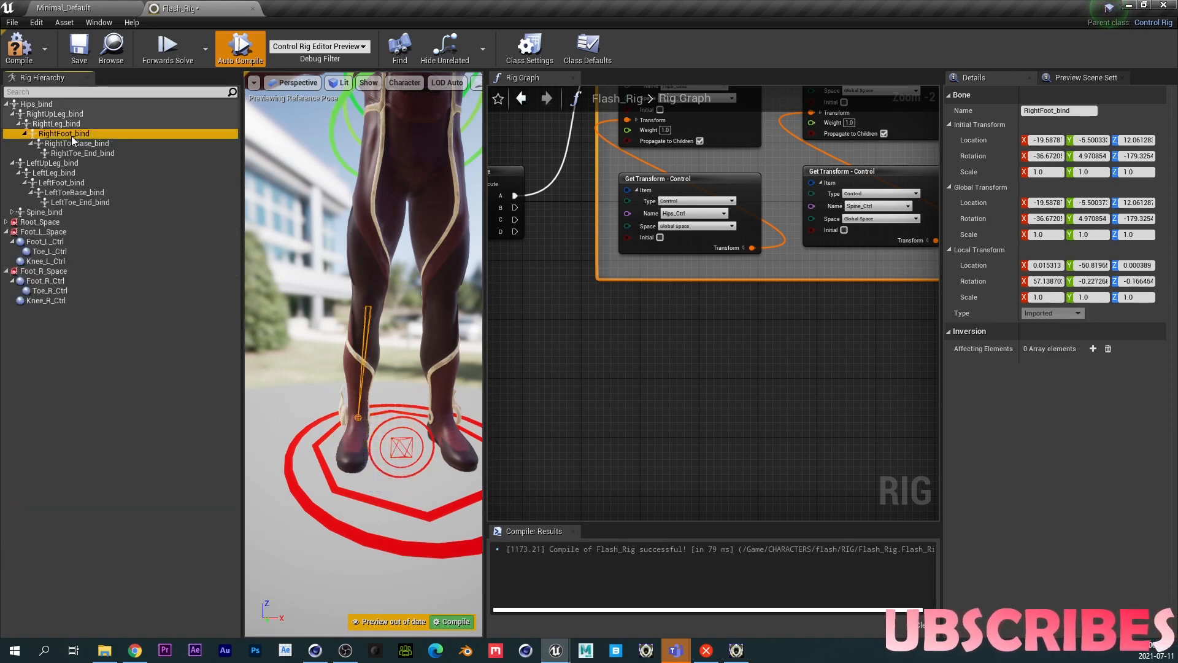
click(46, 281)
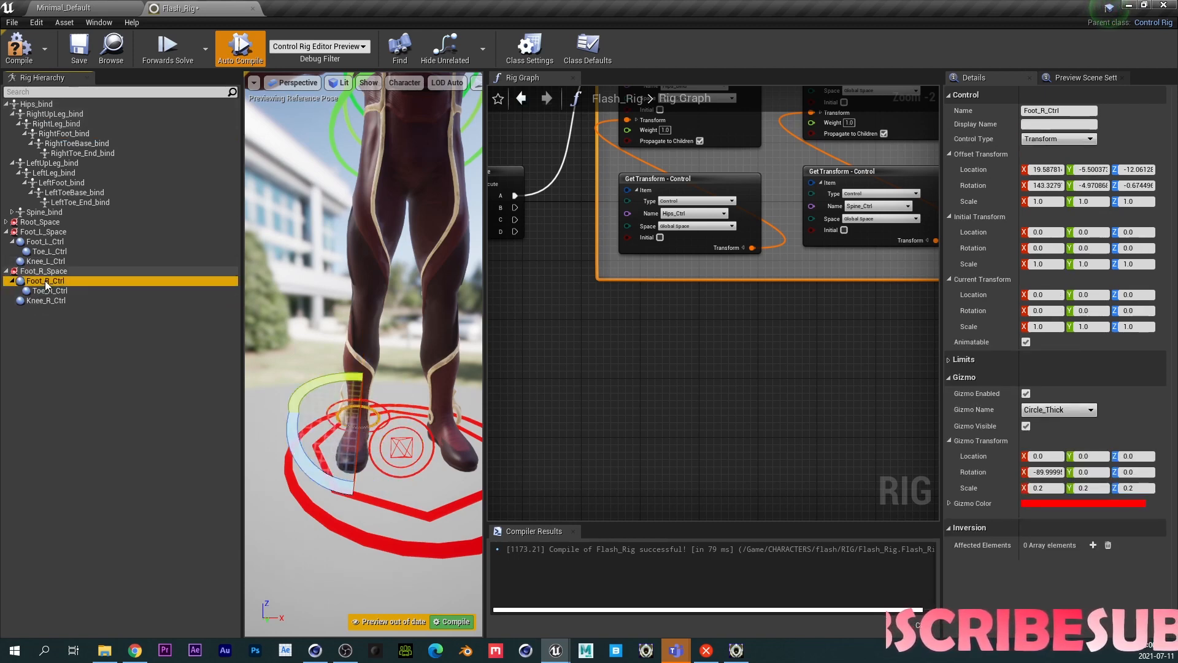
click(71, 144)
click(47, 291)
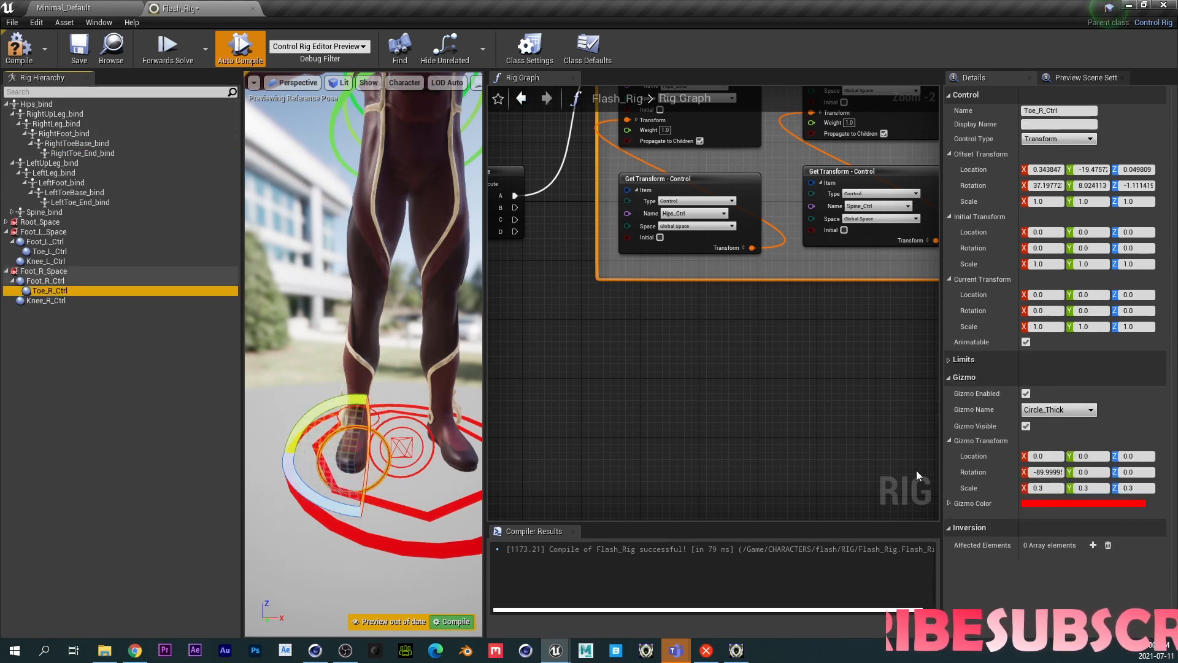
- Set the Toe_R_Ctrl gizmo scale to 0.2 on all three axes
click(1041, 488)
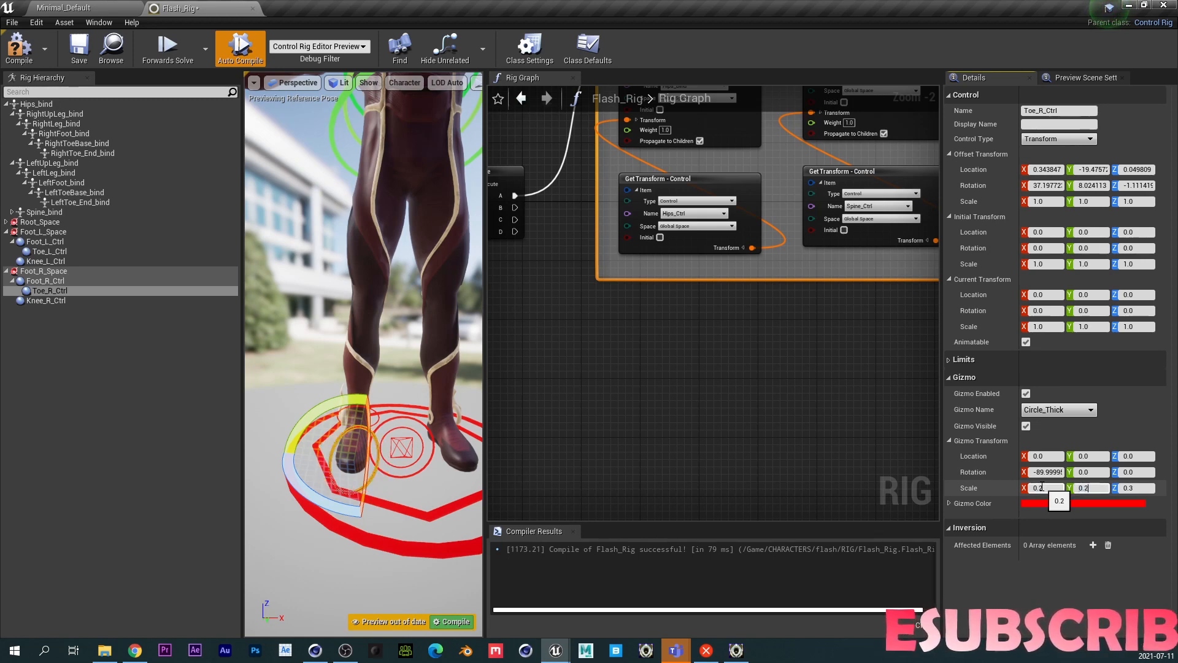
key(Tab)
text(0)
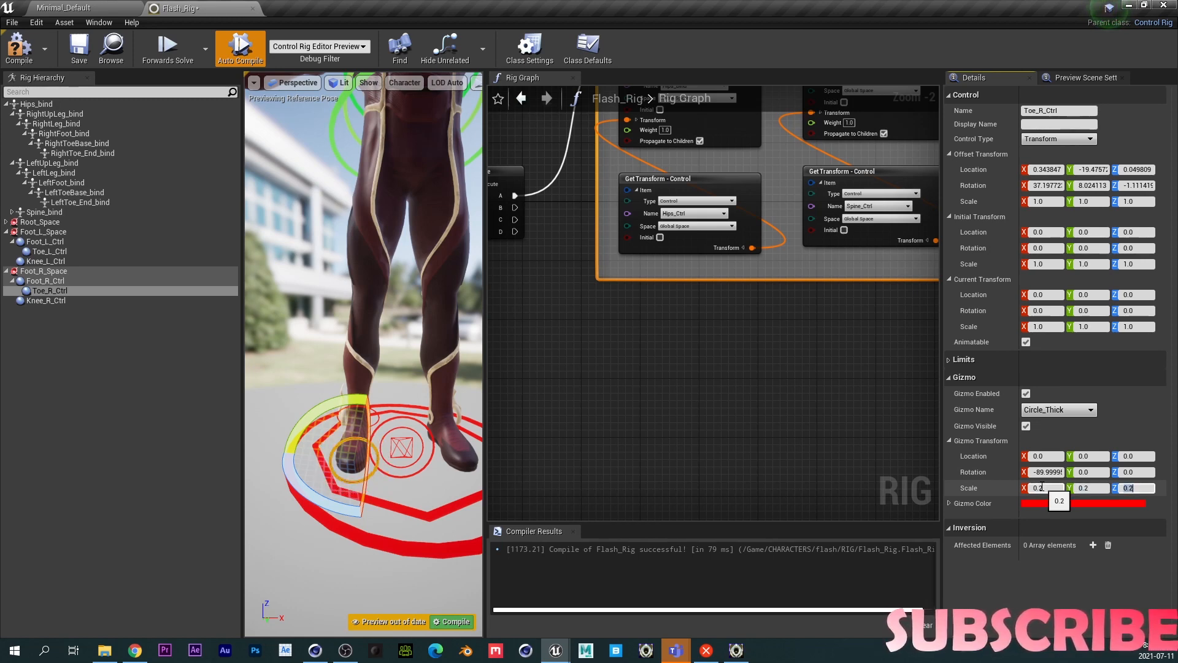
mouse_move(393, 508)
alt+mouse_down()
mouse_move(454, 506)
mouse_move(375, 500)
alt+mouse_up()
right_drag(387, 516, 454, 515)
click(1056, 489)
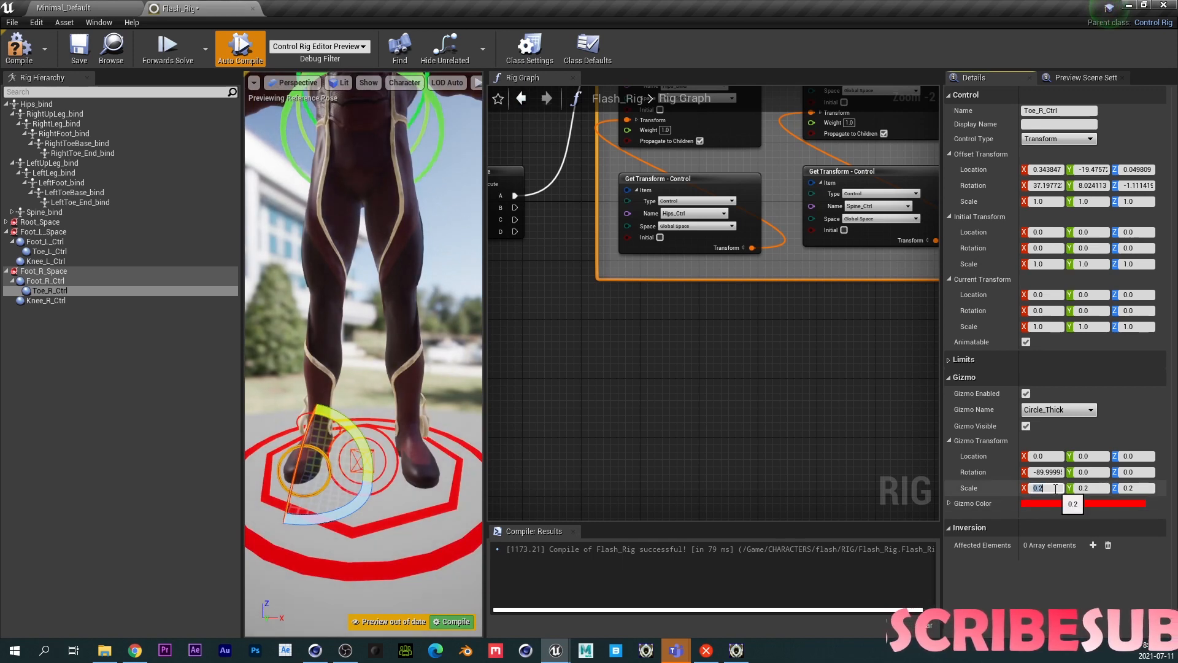
text(0.1)
key(Tab)
text(0.1)
key(Tab)
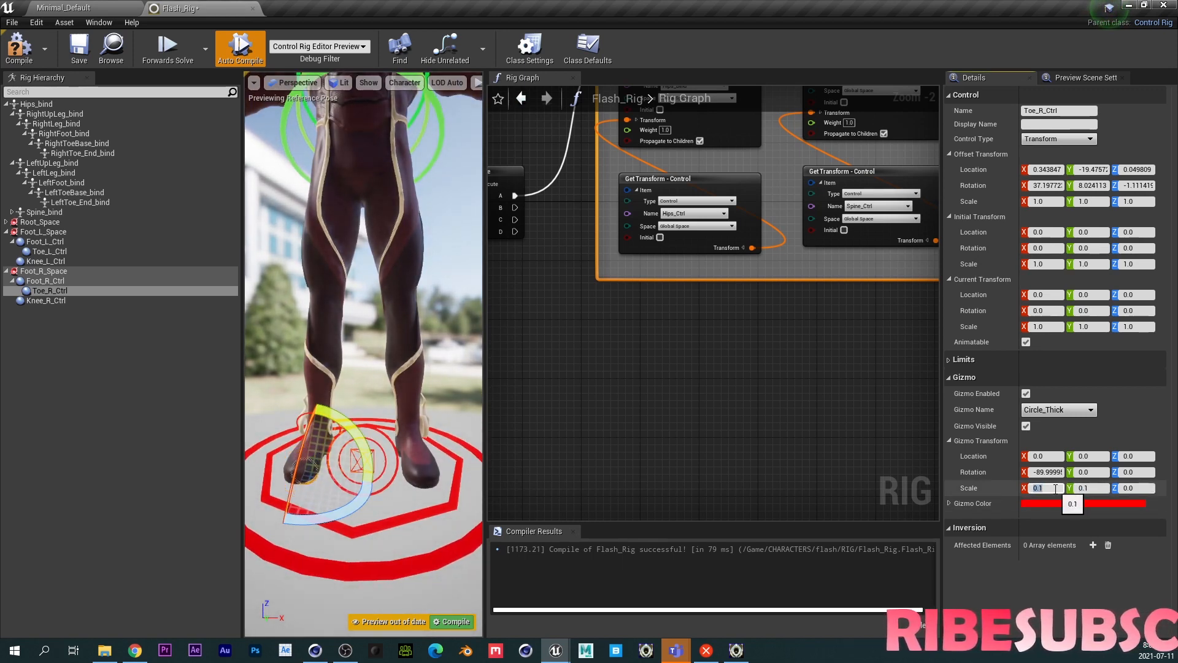
click(1055, 489)
text(0.15)
key(Tab)
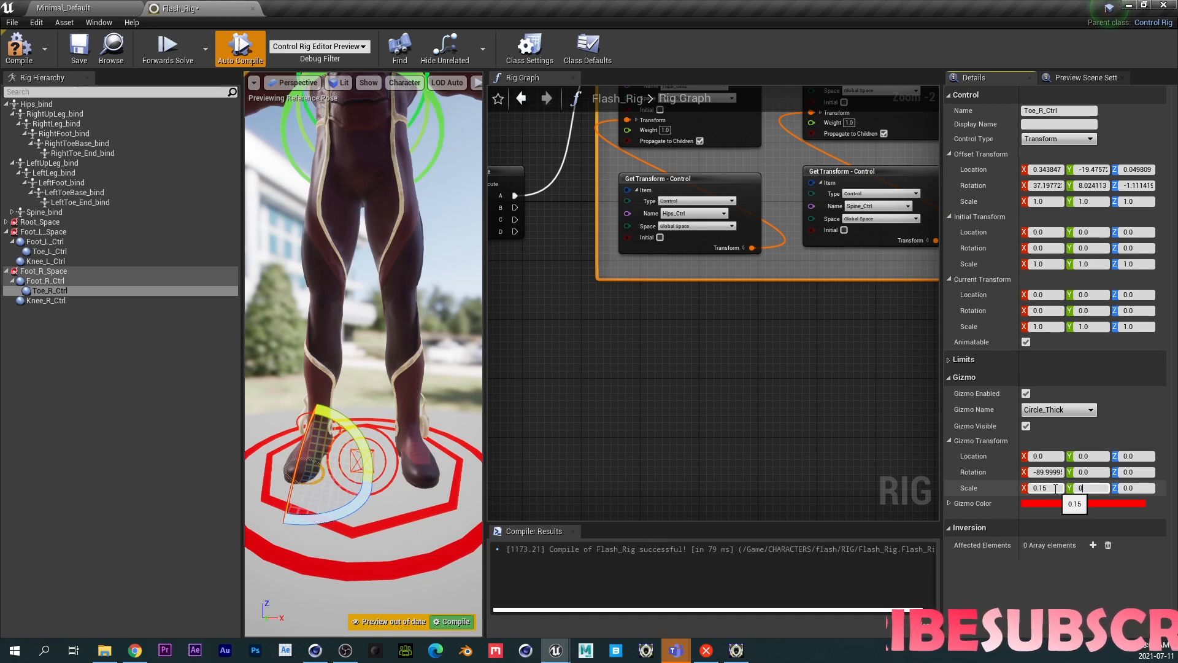
key(Return)
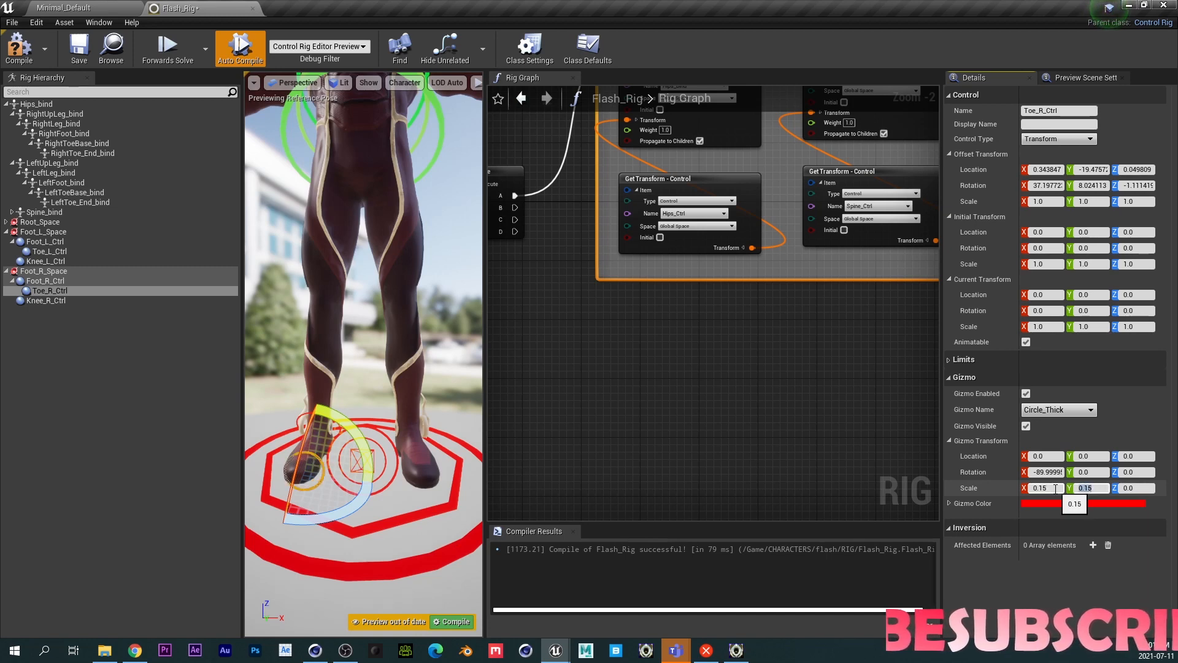
key(Tab)
text(0.)
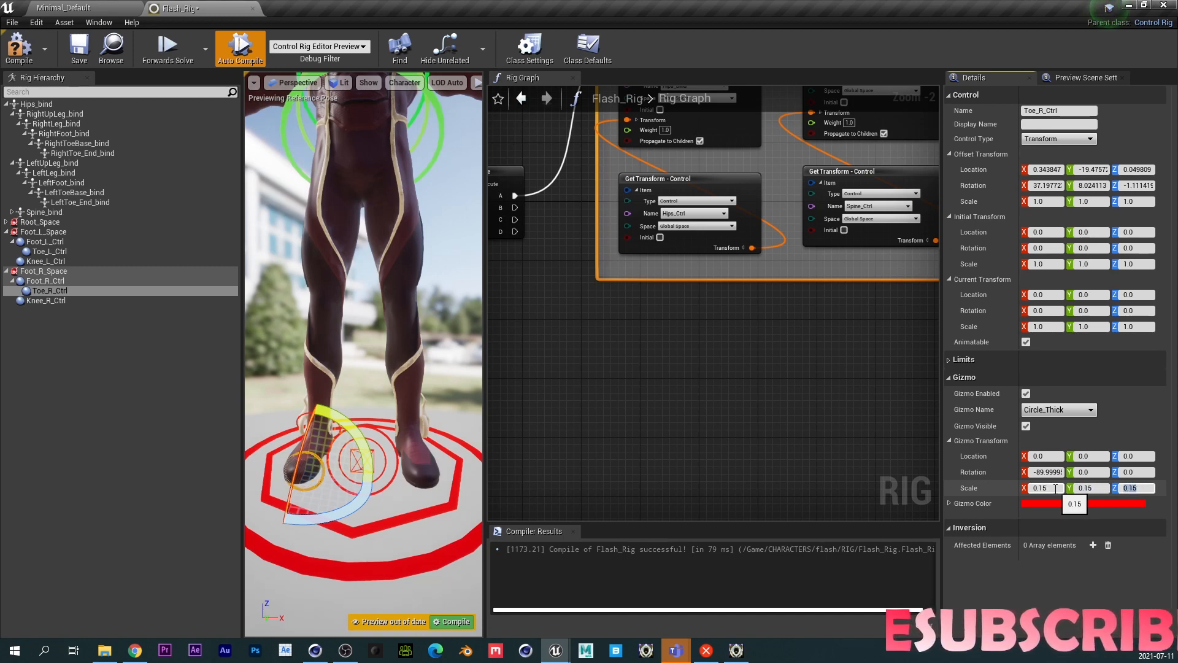
click(1056, 488)
text(0.2)
key(Tab)
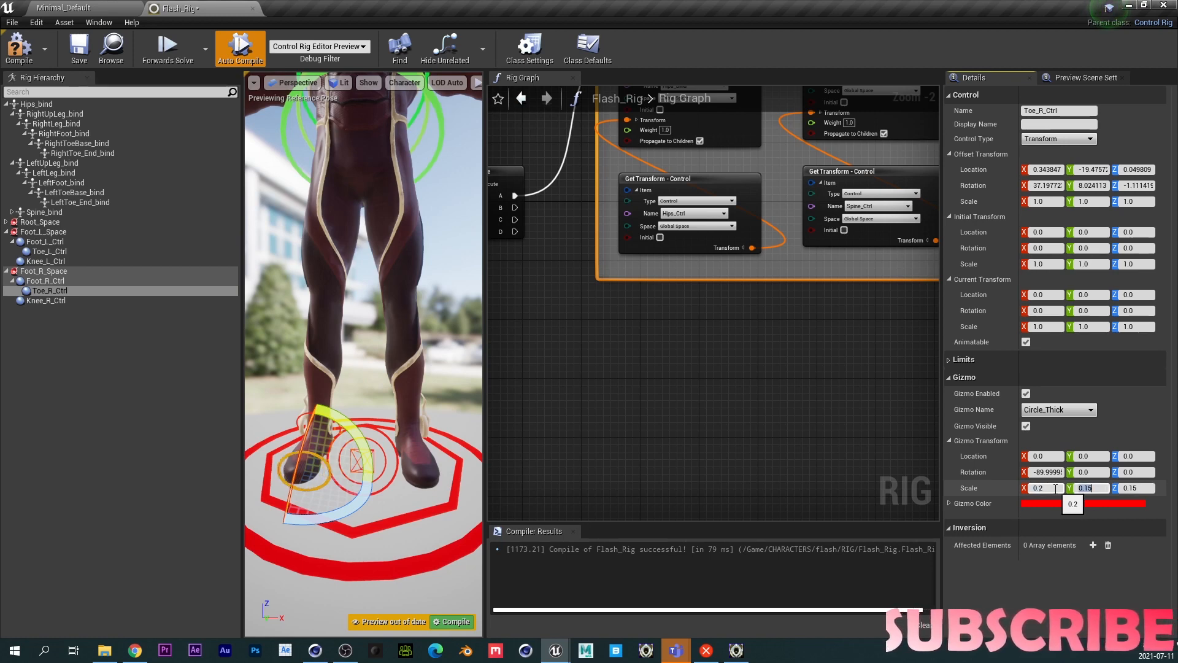
text(0.2)
key(Tab)
text(0)
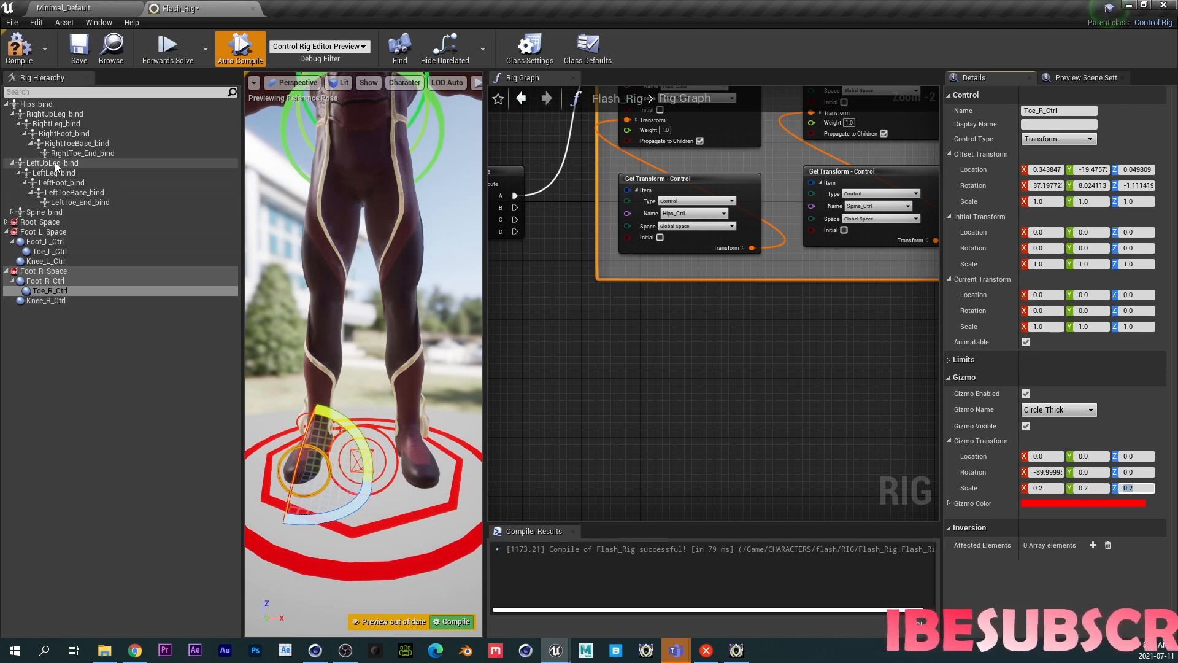
- Try setting the Knee_R_Ctrl gizmo location Z to -50
click(42, 299)
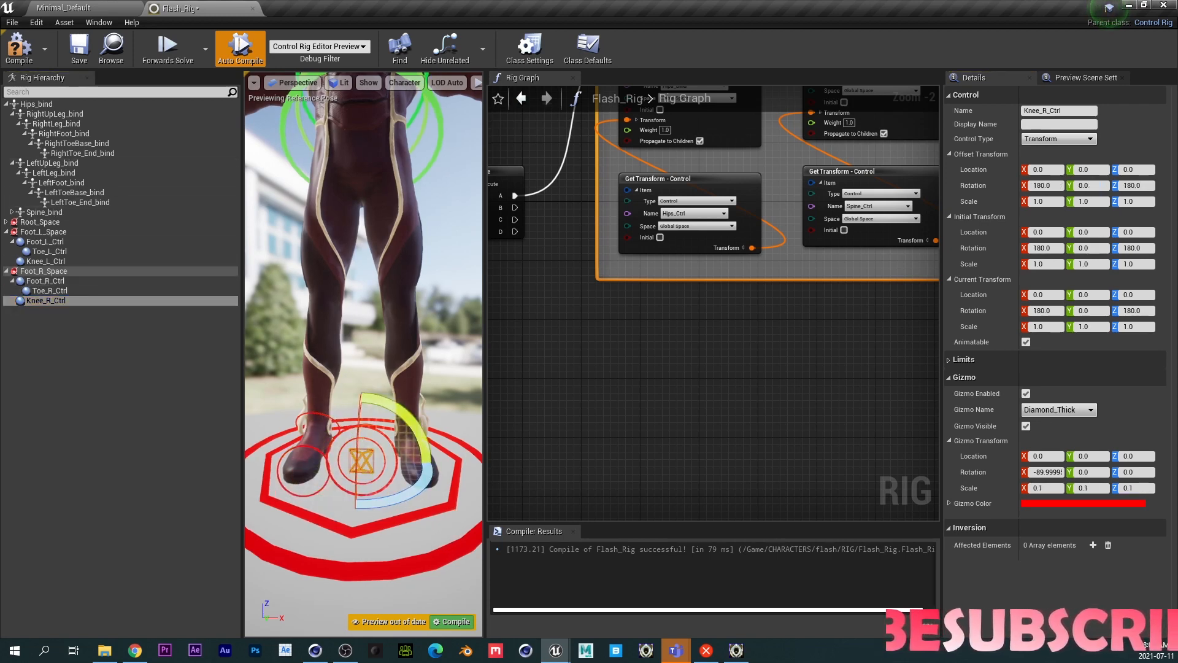
click(57, 125)
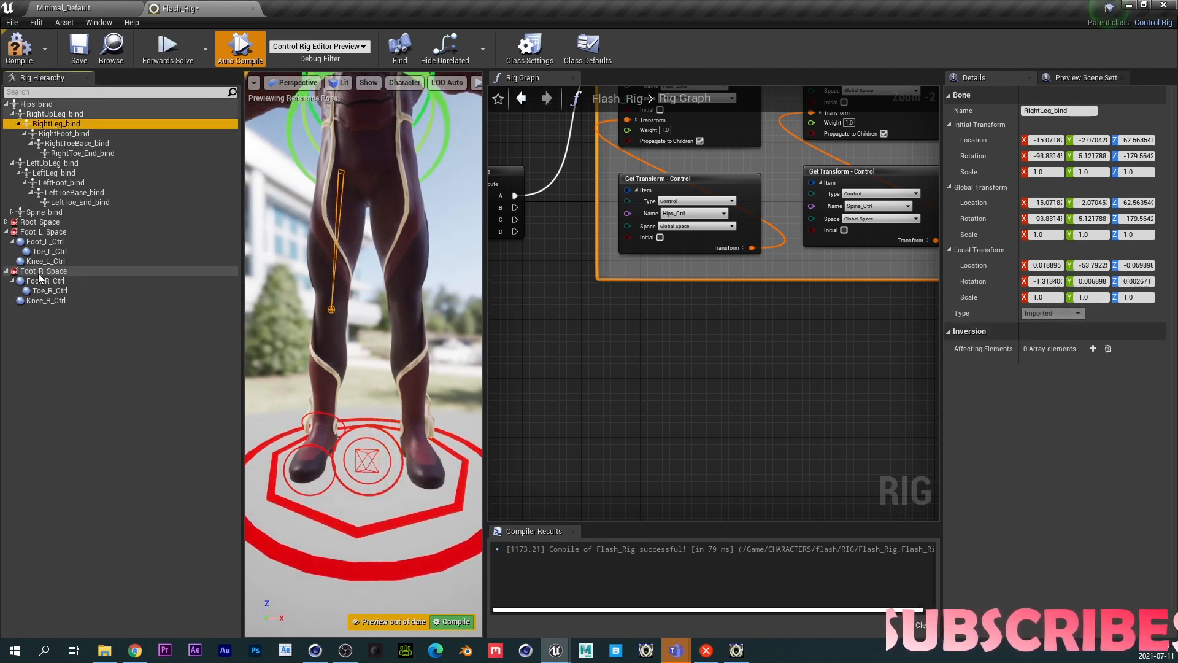
click(44, 301)
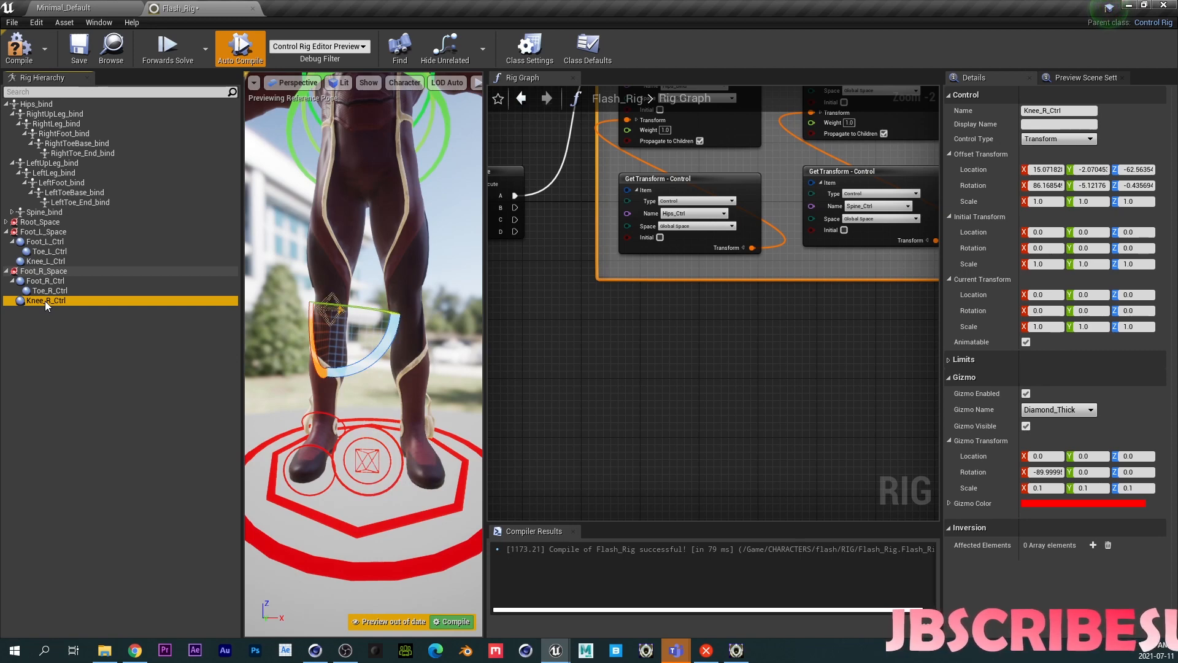
click(1137, 456)
text(-50)
key(Return)
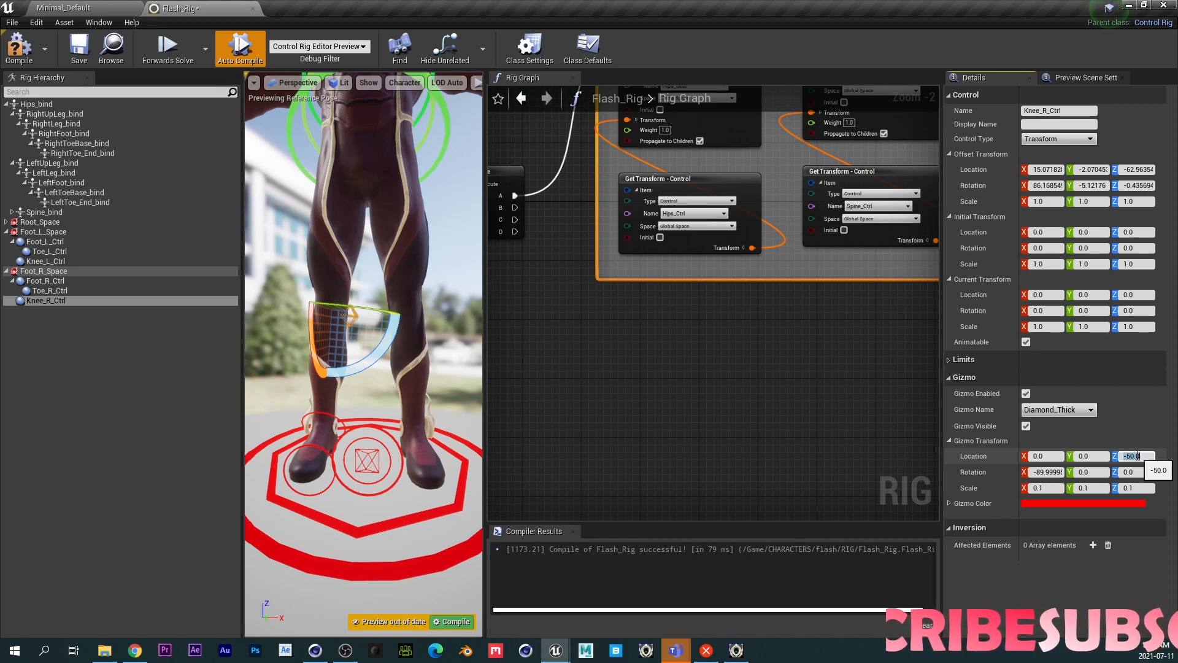
key(Return)
- Set the Knee_R_Ctrl gizmo location Z to 60 so it sits in front of the knee
mouse_move(339, 454)
right_down()
mouse_move(196, 455)
mouse_move(337, 438)
right_up()
key(s)
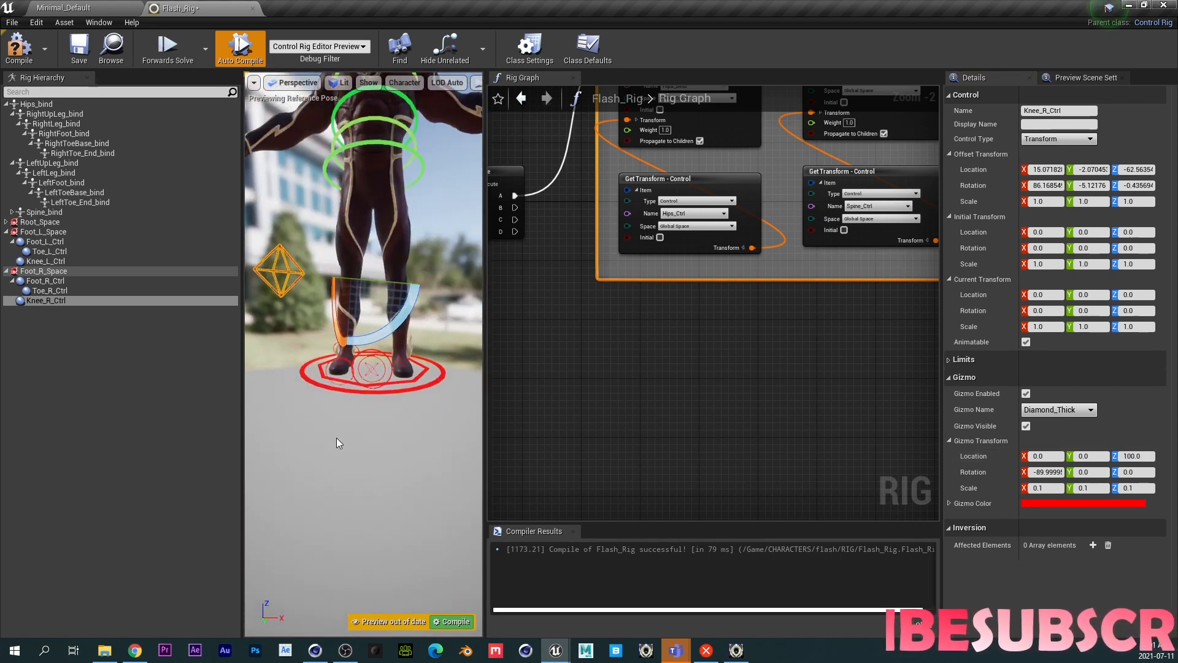
middle_drag(336, 438, 303, 396)
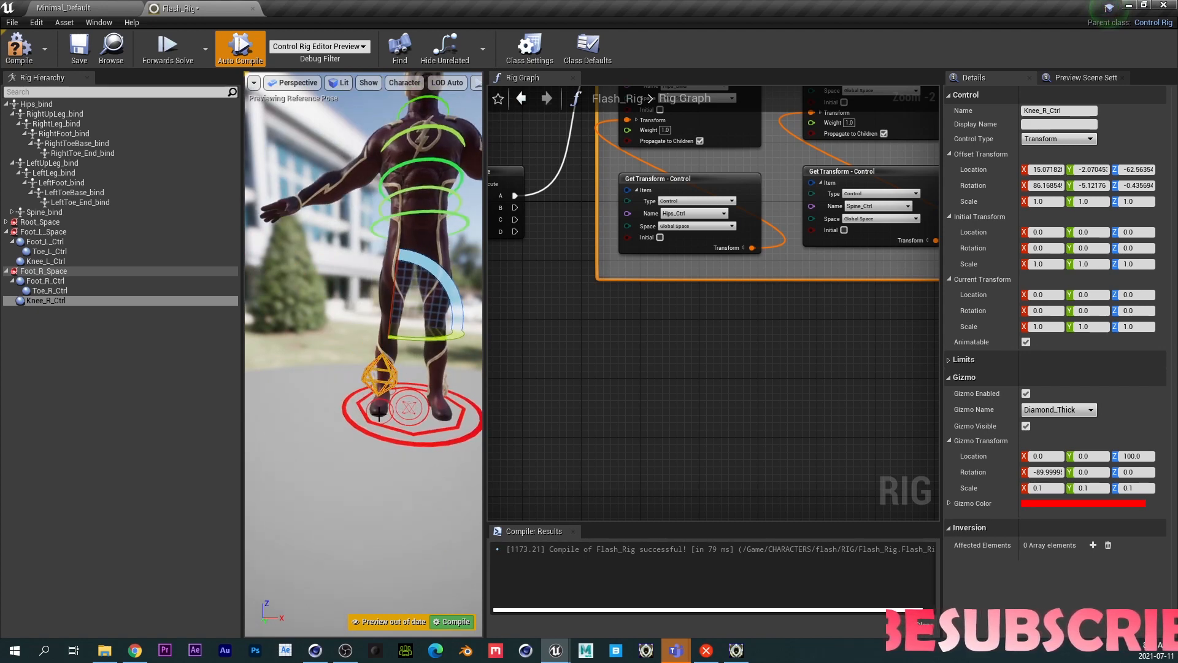
right_drag(345, 410, 466, 410)
key(a)
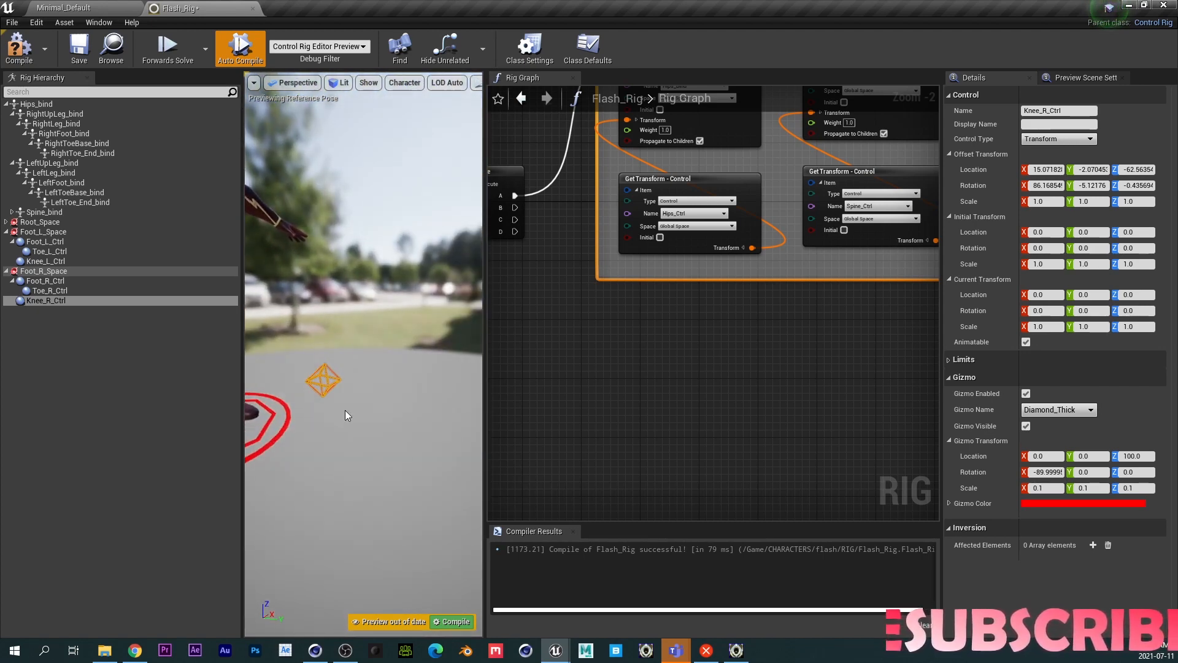
key(a)
key(d)
key(a)
right_drag(345, 410, 393, 405)
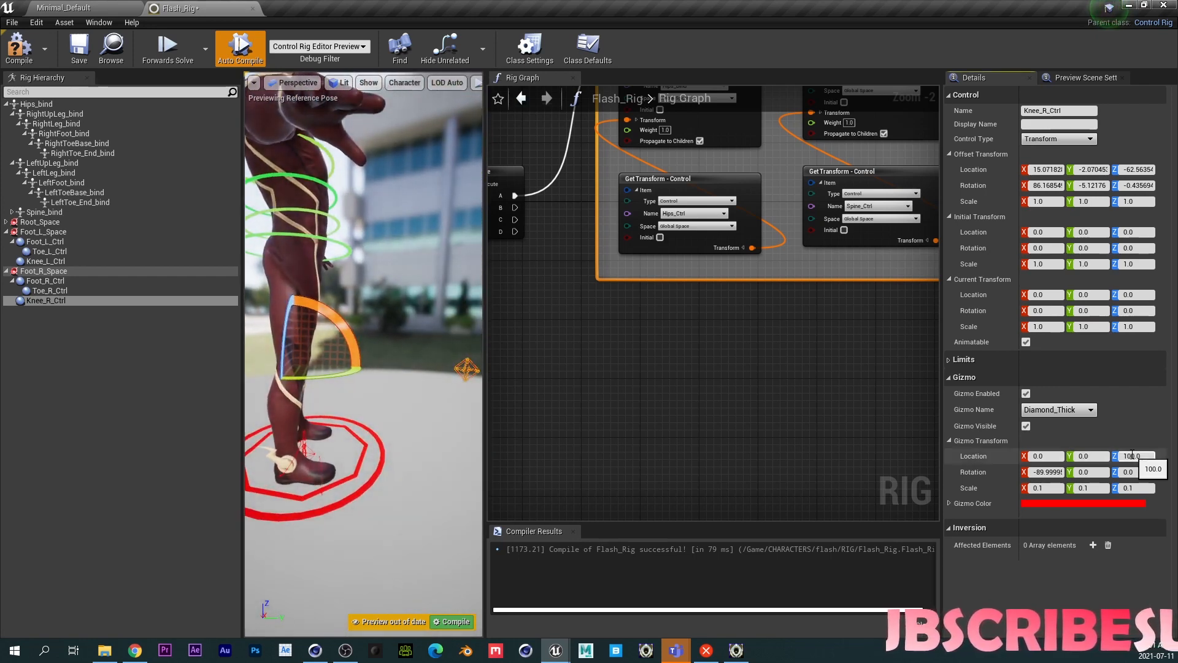
click(1126, 456)
text(80)
key(Return)
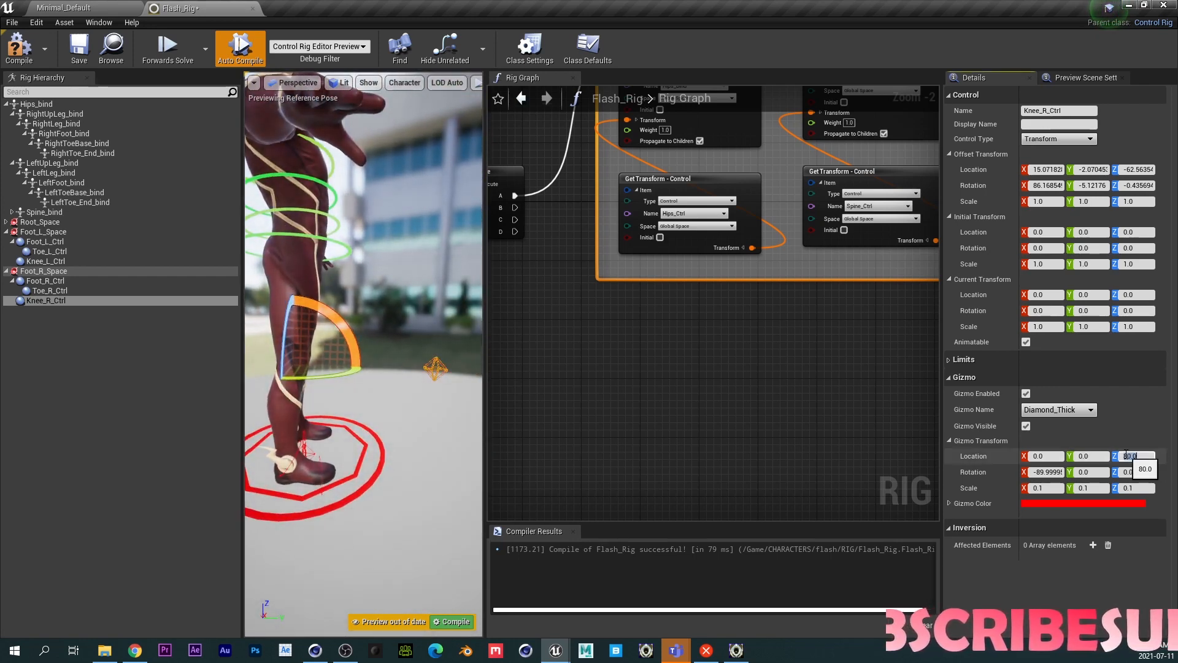
text(60)
key(Return)
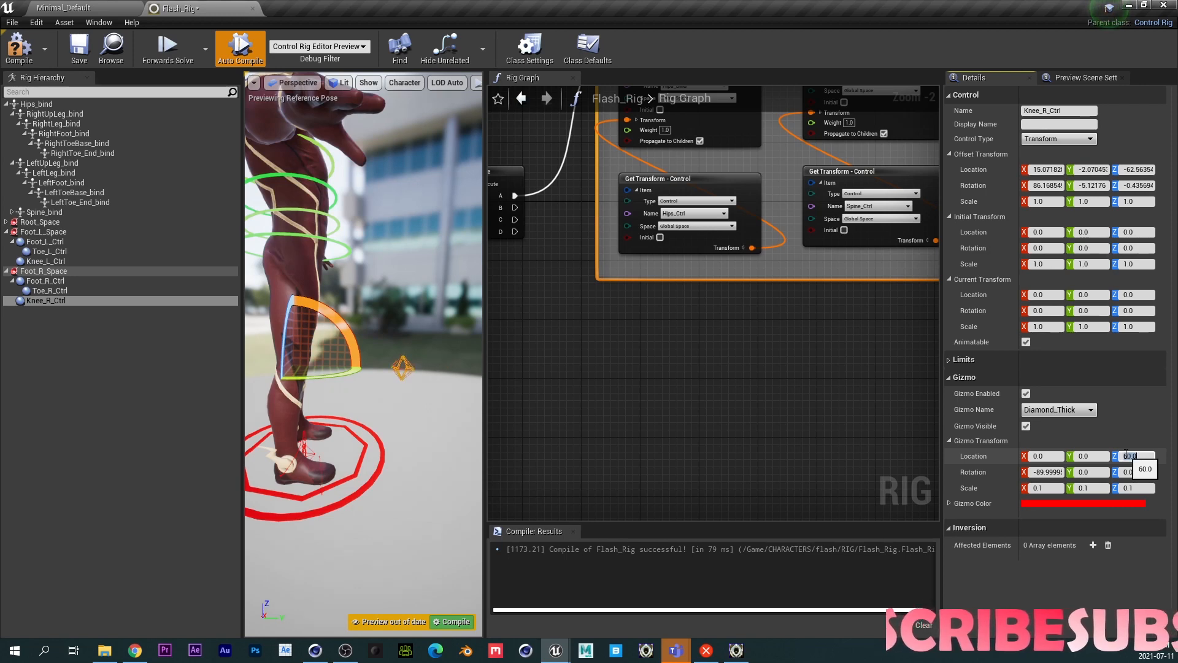
text(50)
key(Return)
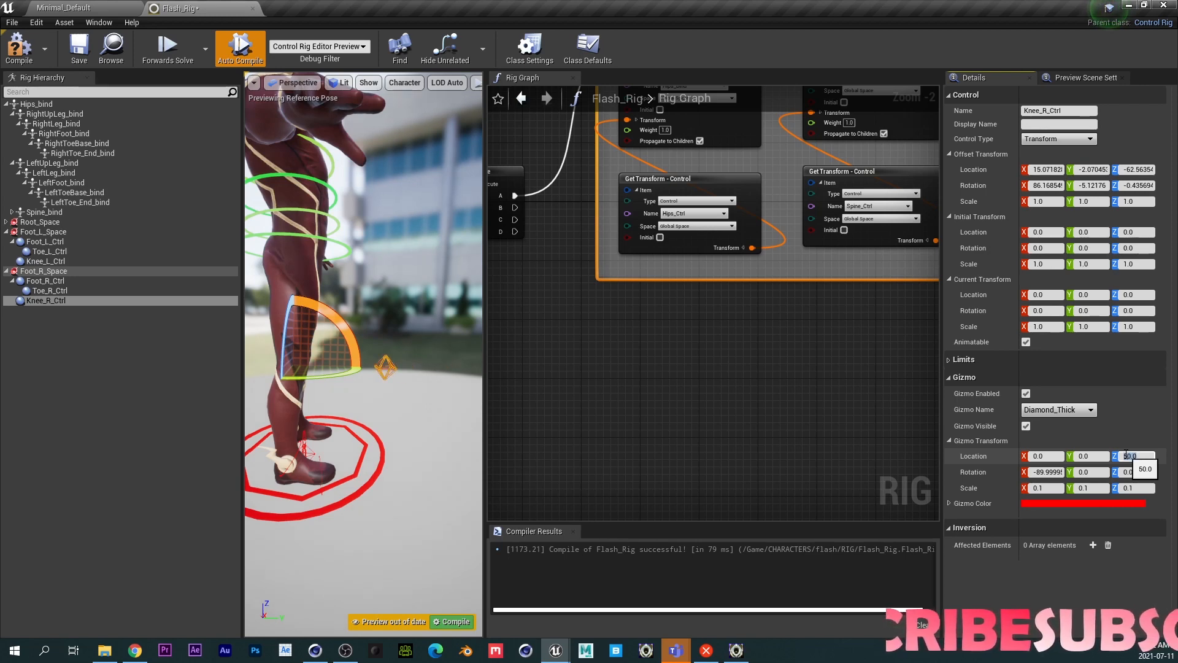
text(60)
key(Return)
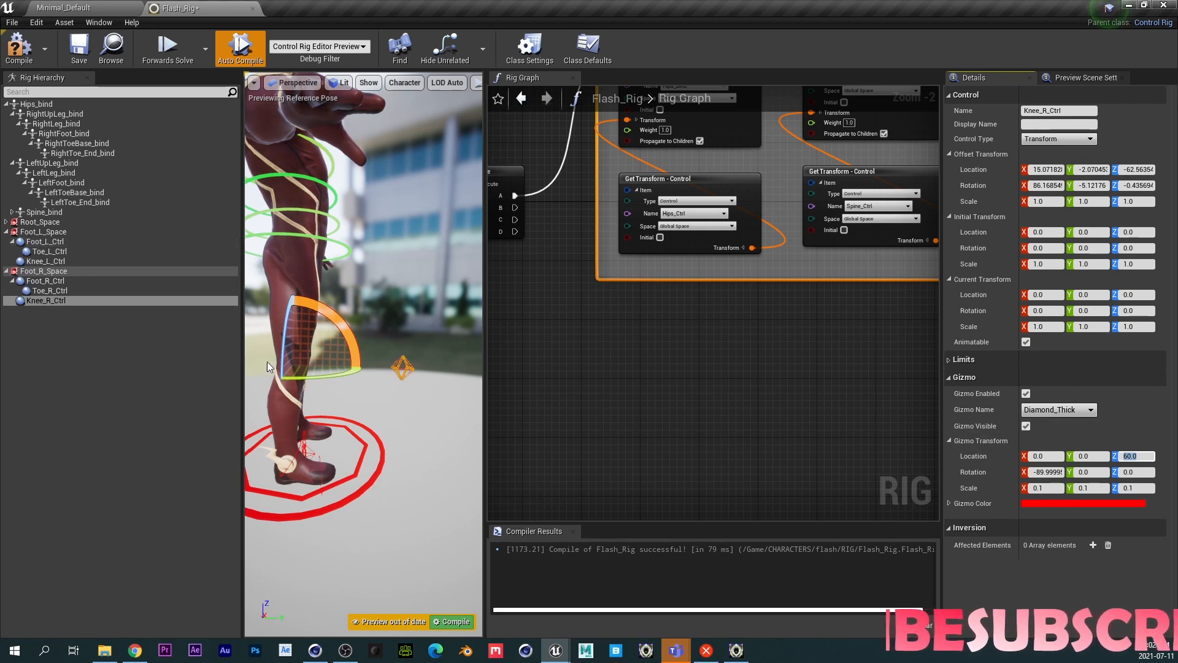
- Set the Knee_L_Ctrl gizmo location Z to 60
right_drag(368, 356, 258, 368)
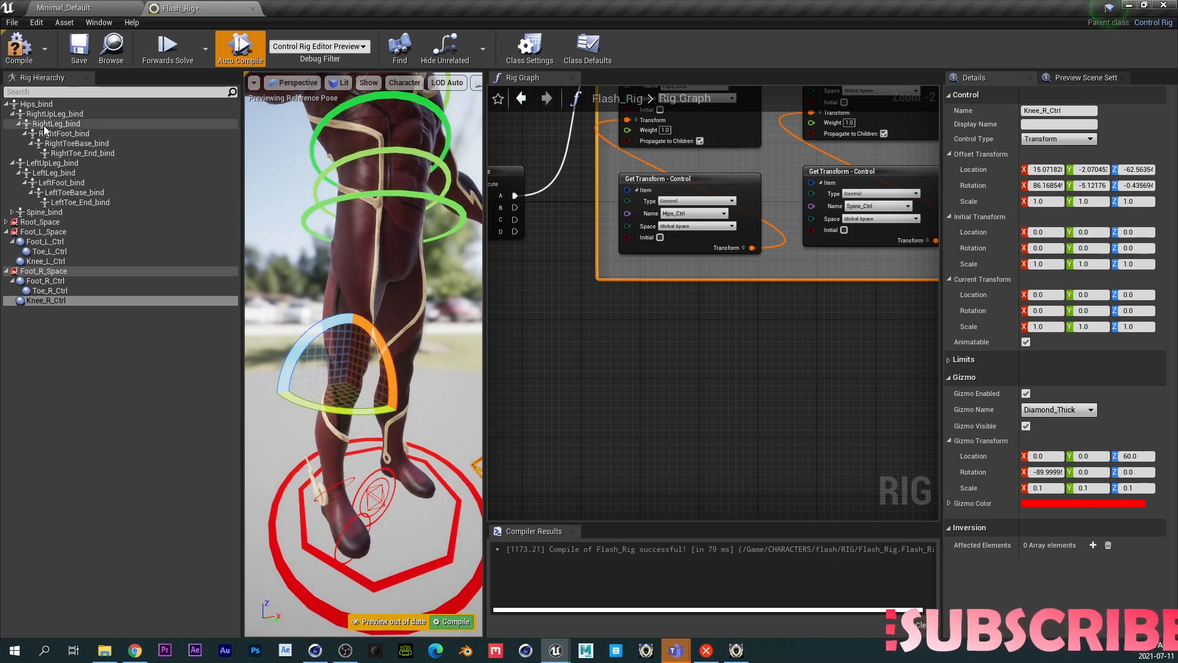
click(49, 174)
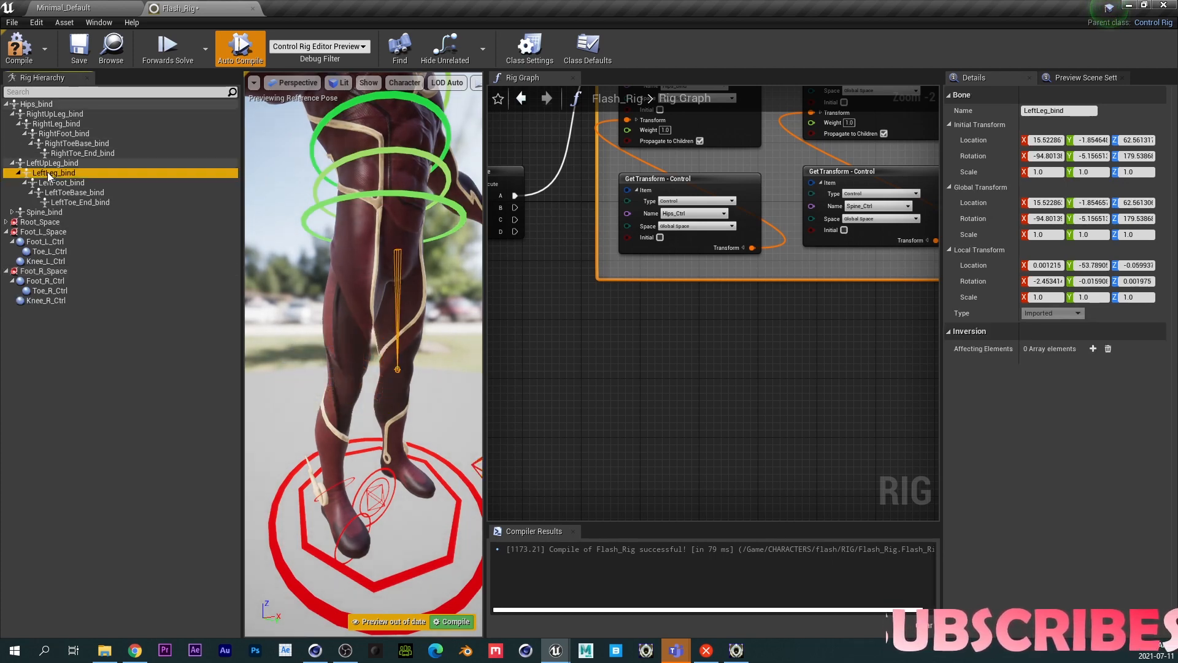
click(42, 261)
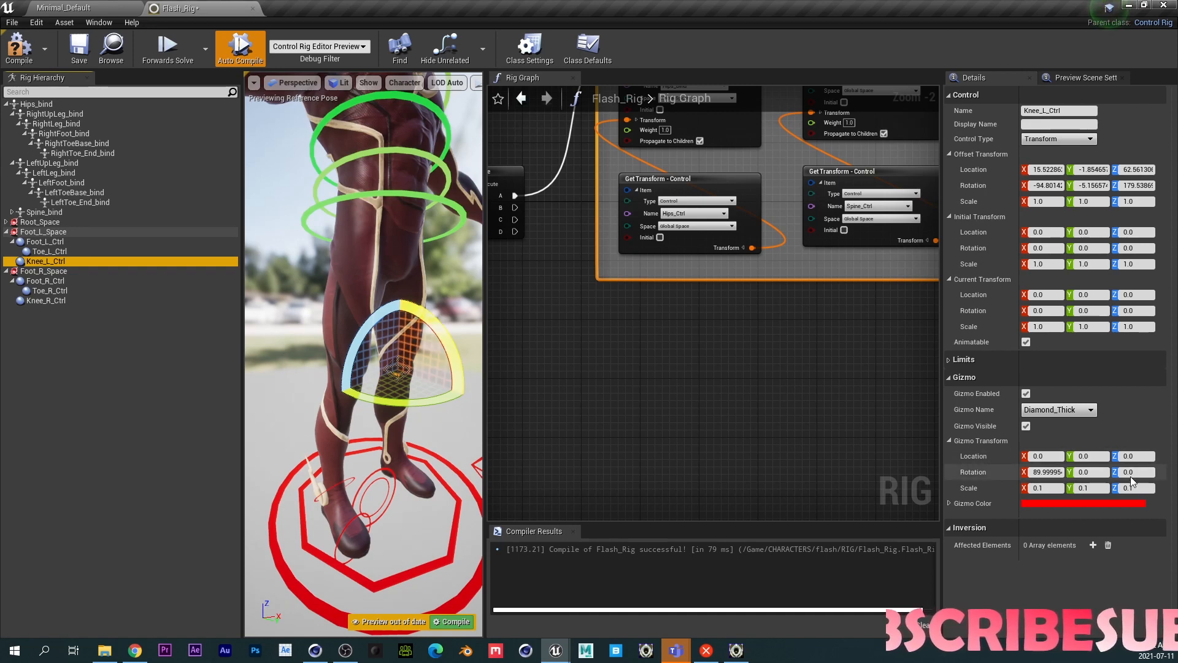
click(1131, 456)
text(50)
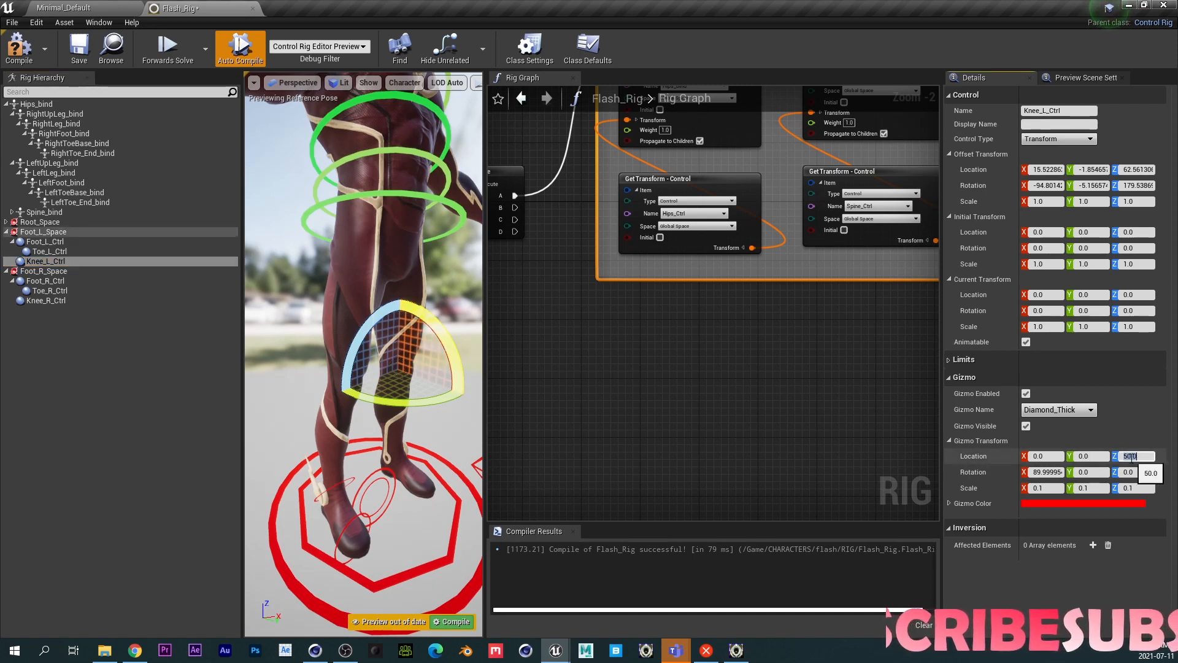
key(Return)
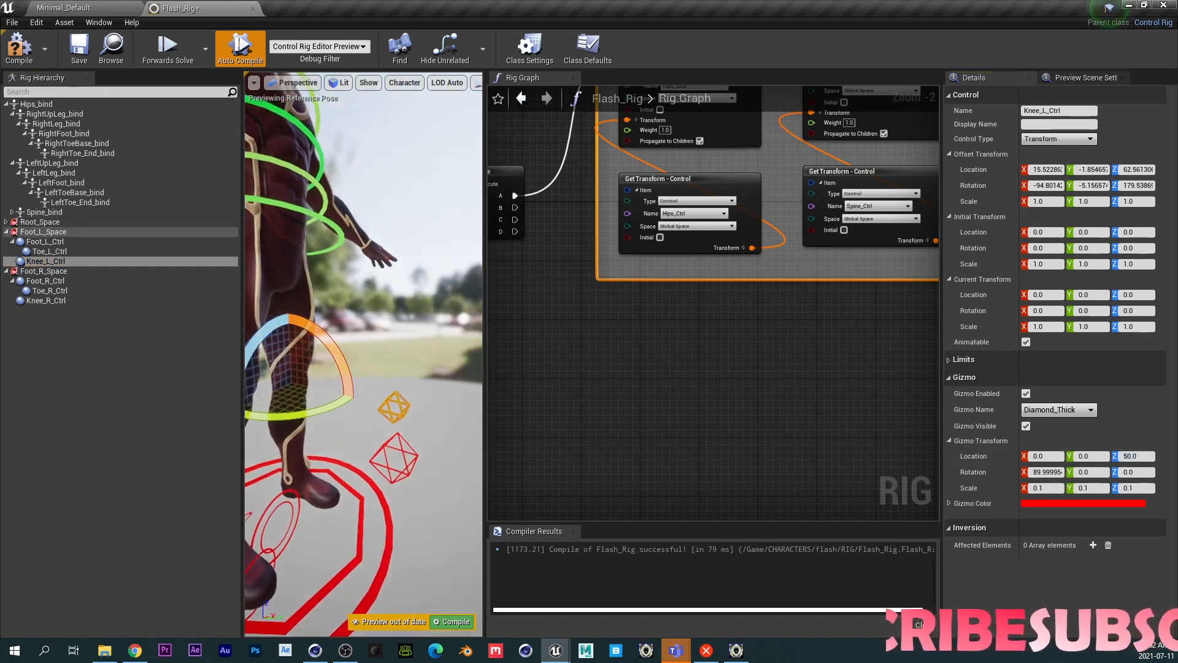
click(1131, 456)
click(1131, 454)
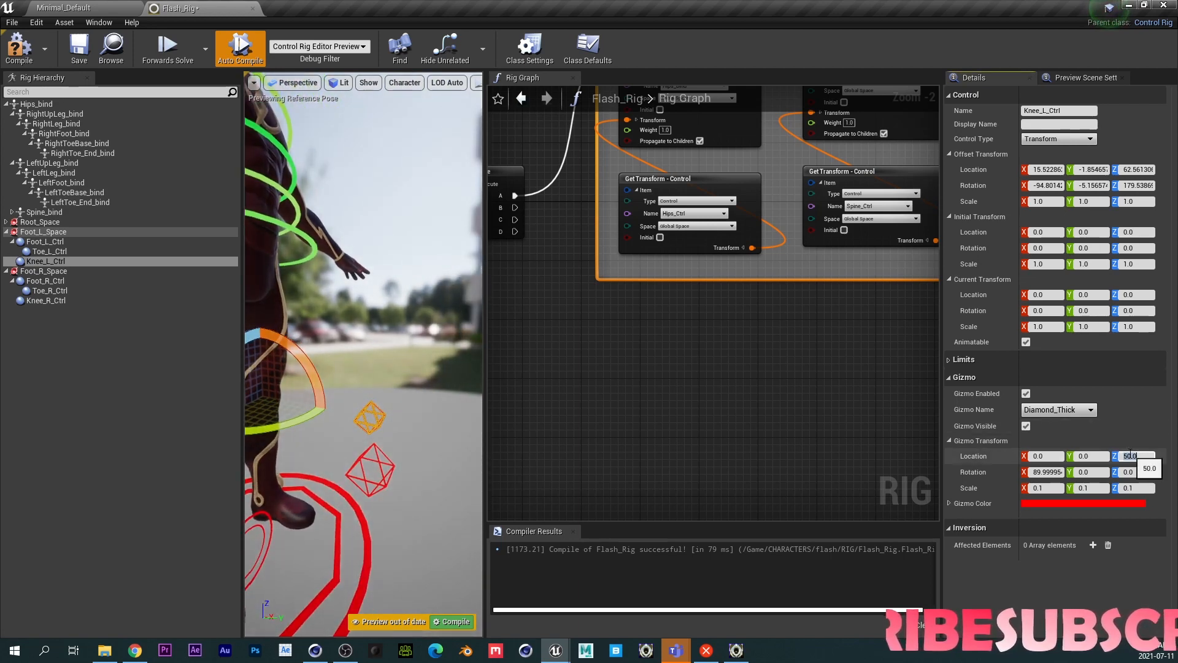
text(60)
key(Return)
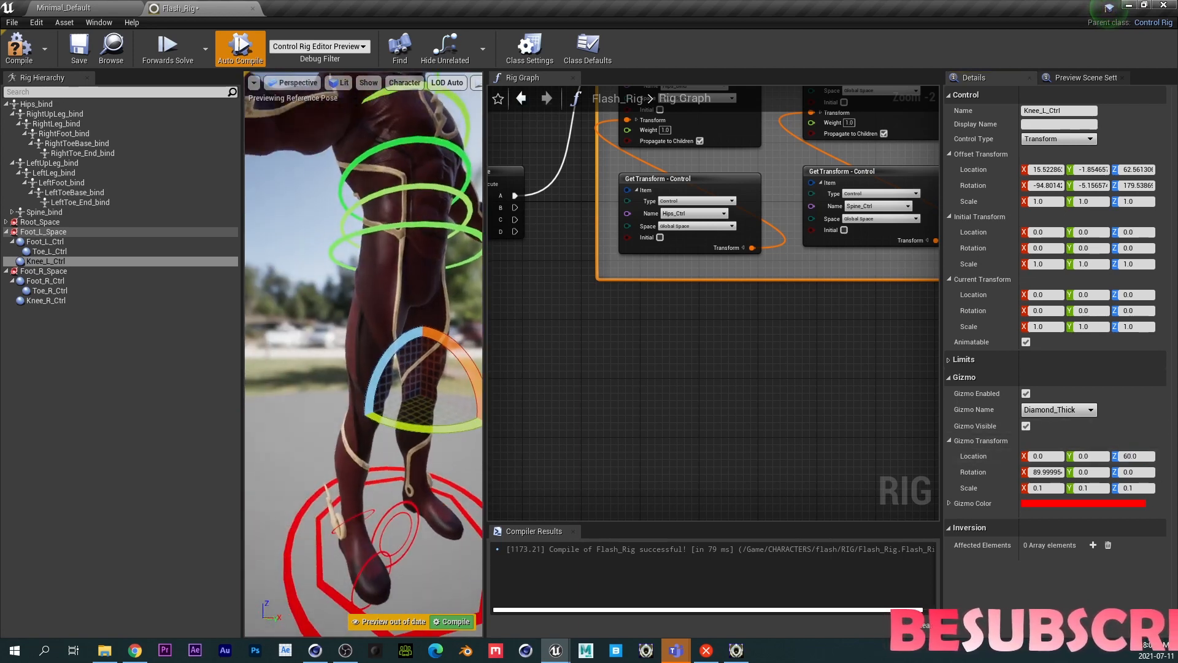
- Snap Foot_L_Ctrl's offset transform to the LeftFoot_bind bone
click(64, 182)
click(49, 241)
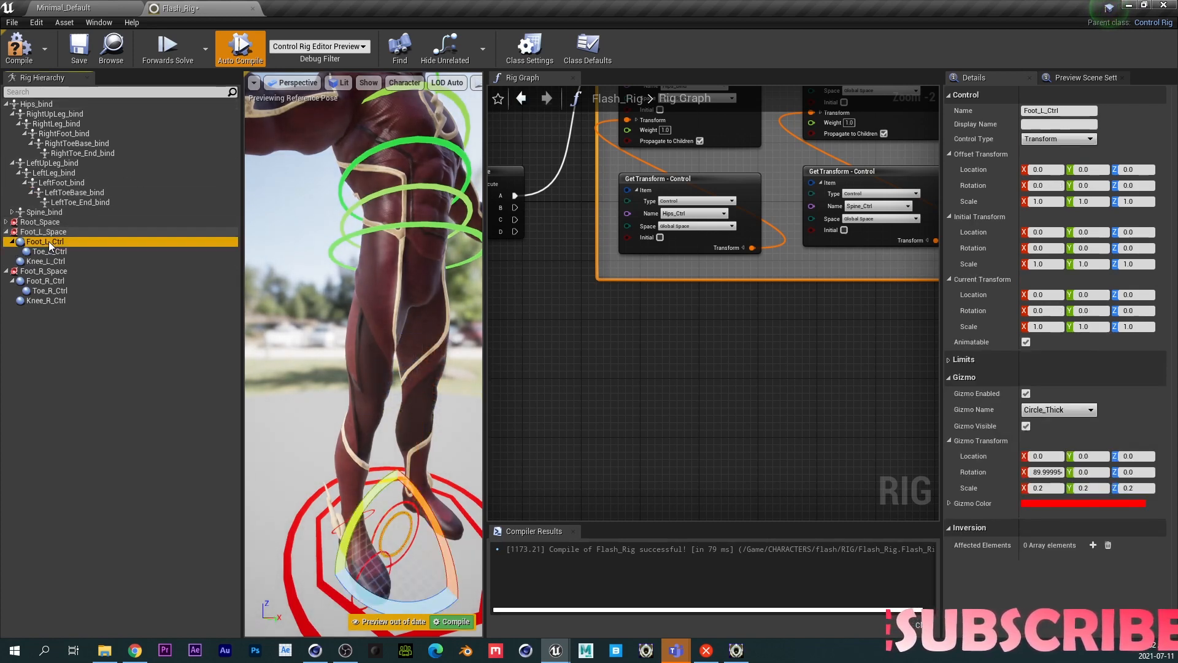
key(ctrl+alt+v)
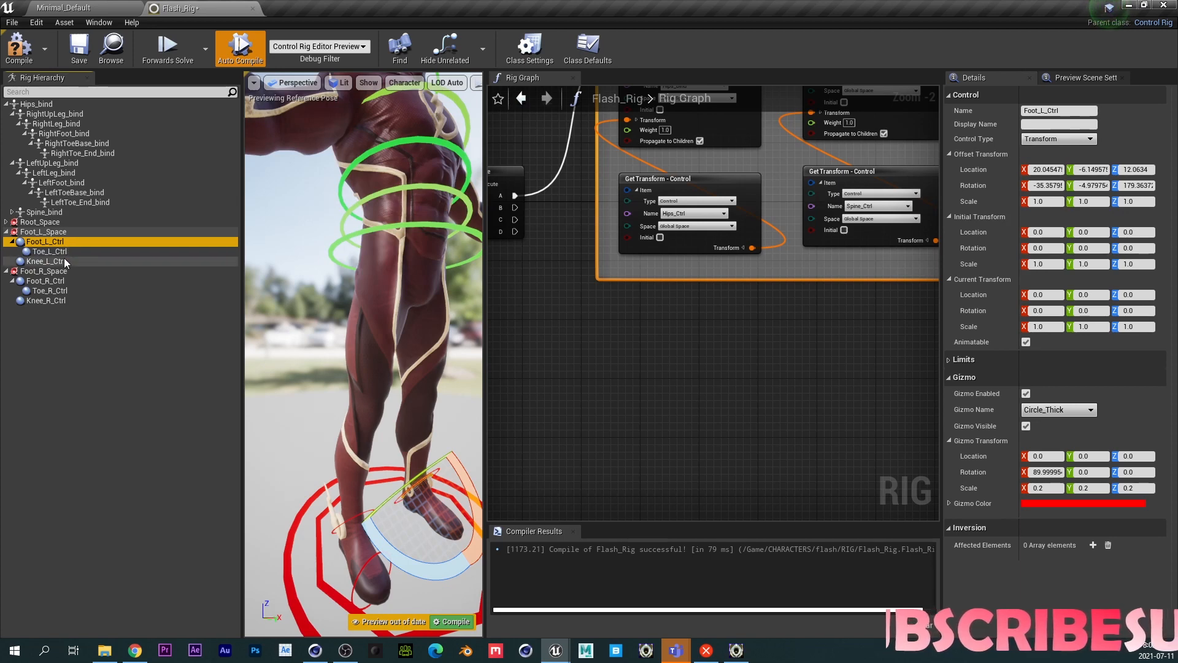
- Snap Toe_L_Ctrl's offset transform to the LeftToeBase_bind bone
click(64, 194)
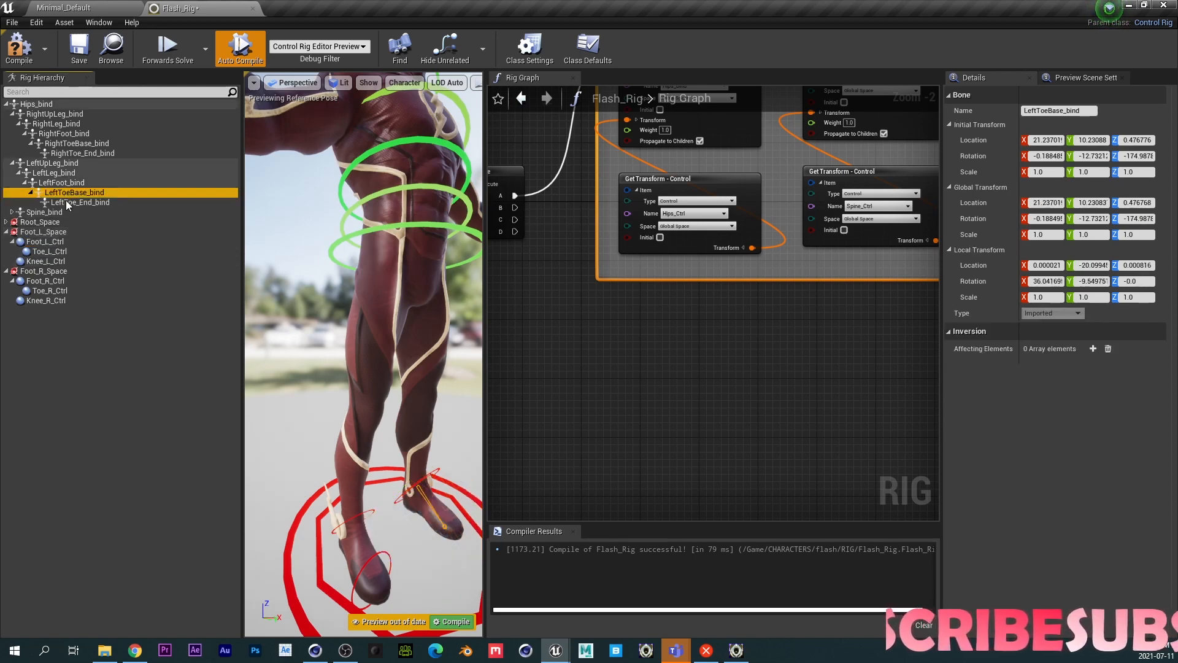
click(54, 251)
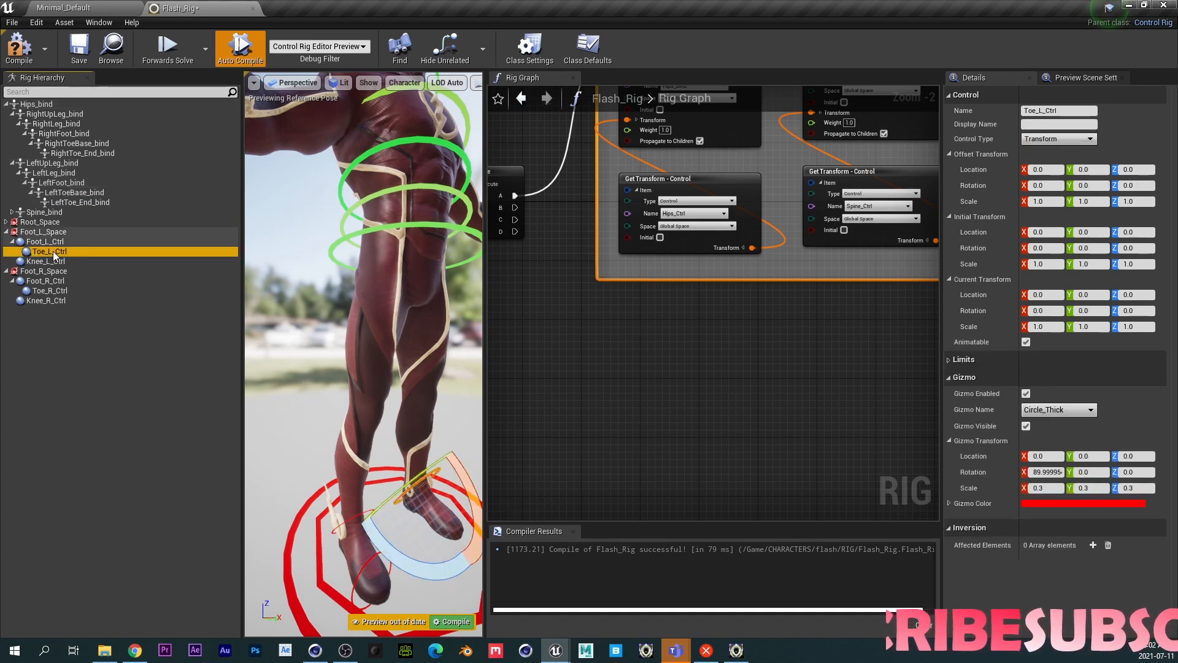
click(68, 194)
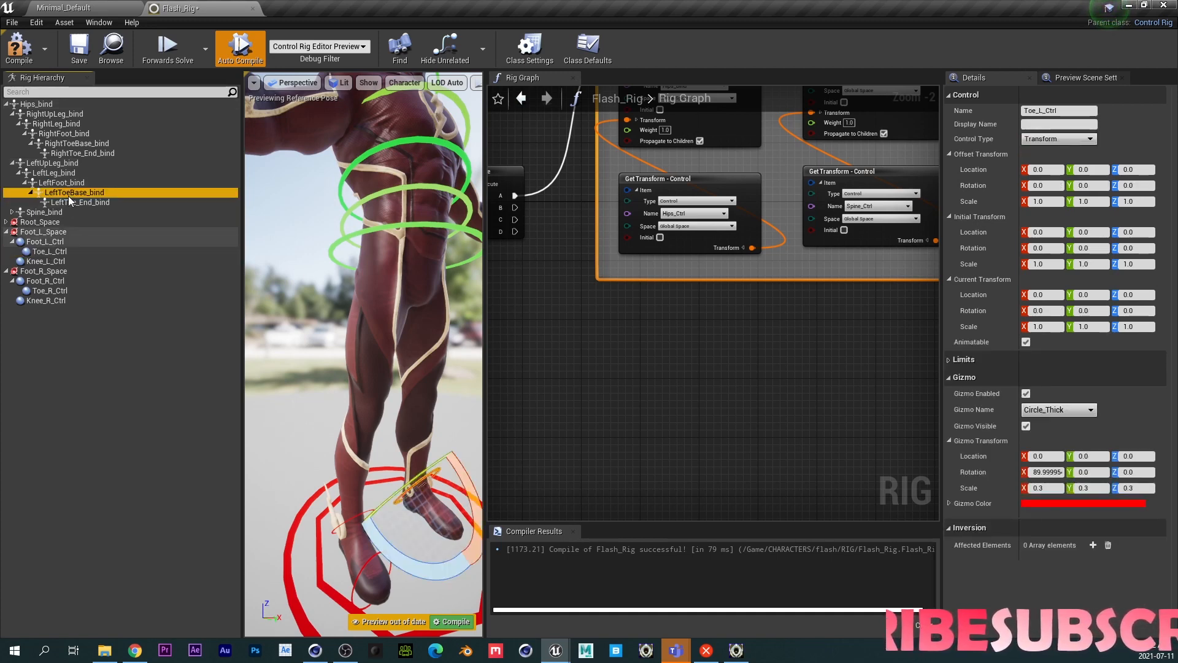
click(53, 254)
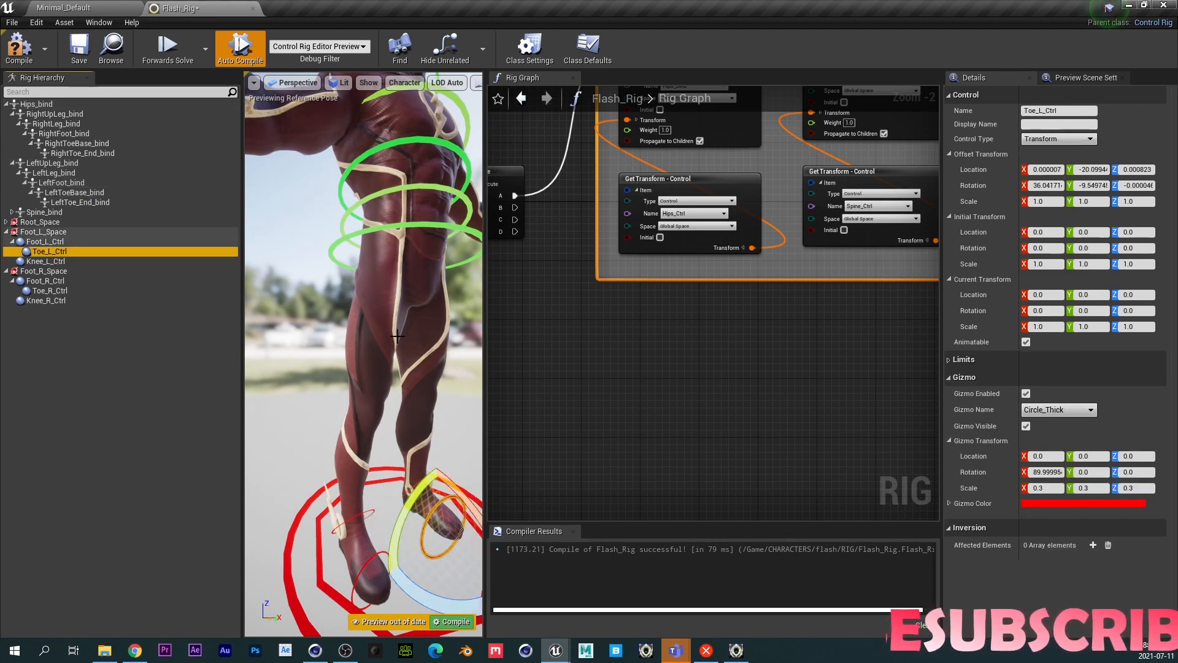
- Examine the left foot and toe control gizmos on the character in the viewport
right_drag(398, 337, 381, 357)
scroll(382, 358, down, 8)
scroll(372, 367, up, 6)
scroll(368, 369, down, 4)
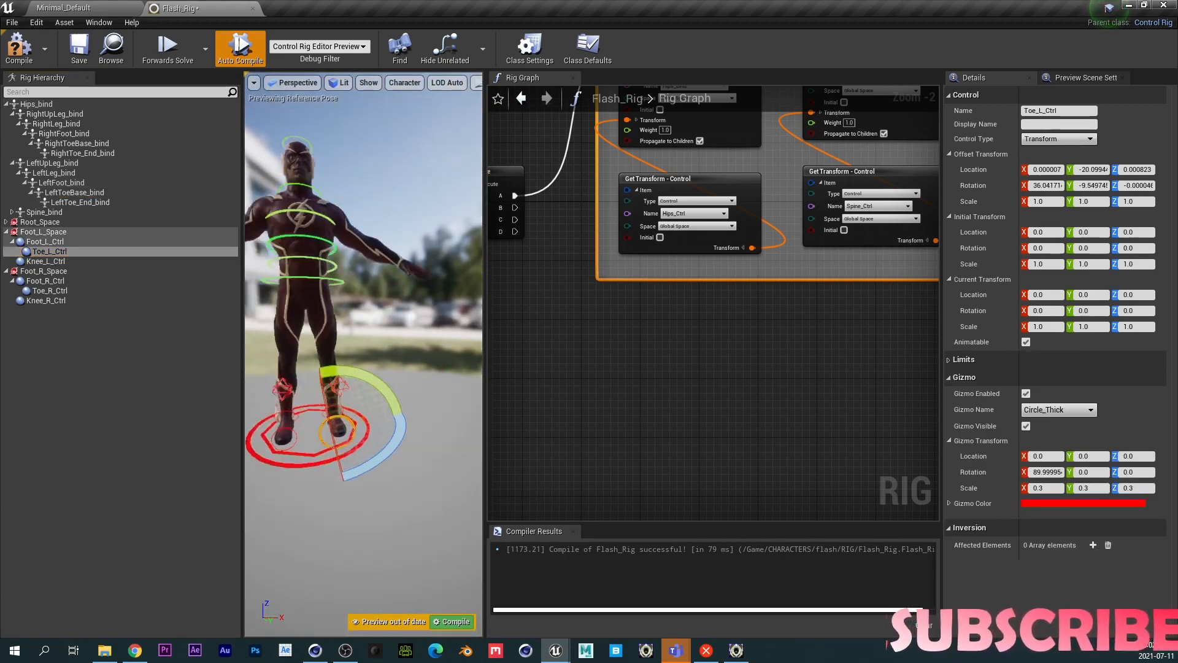
scroll(324, 371, up, 4)
scroll(322, 372, down, 4)
scroll(324, 377, down, 2)
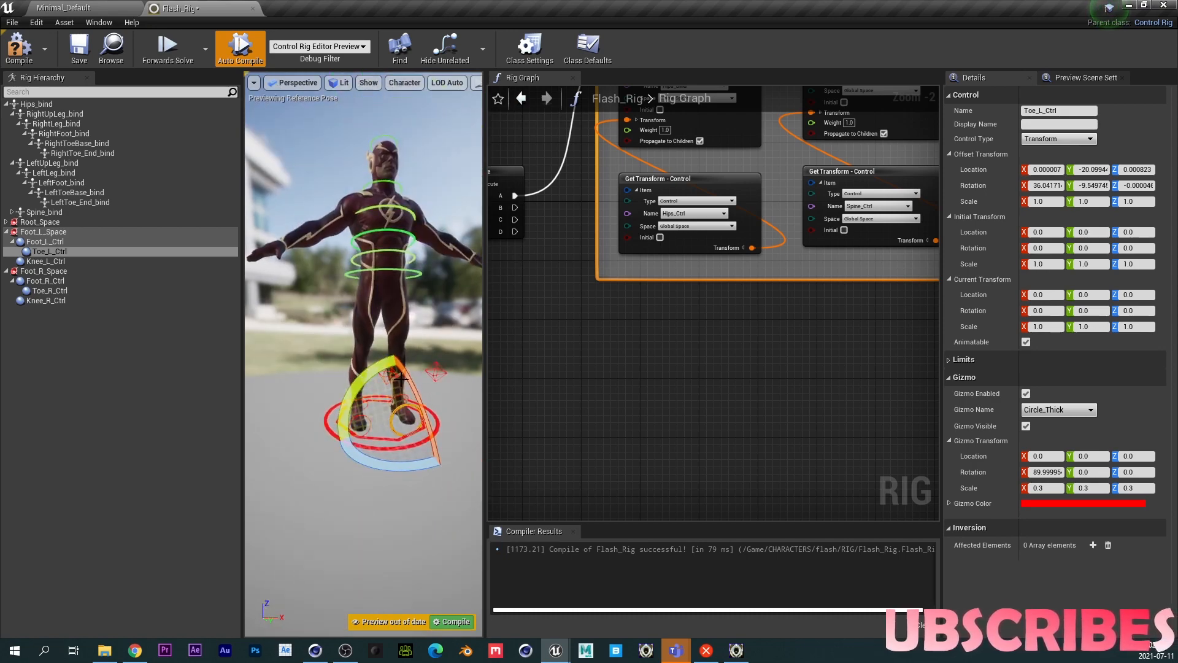
scroll(399, 376, up, 5)
scroll(399, 376, down, 5)
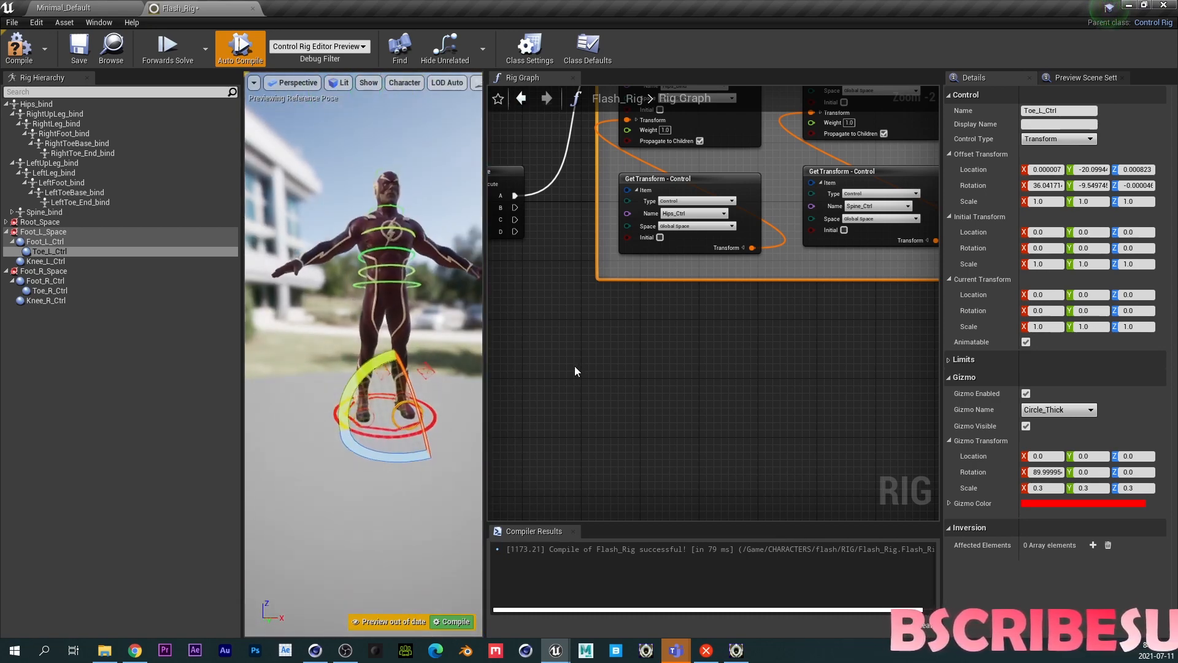
- Rearrange the rig graph, moving the Sequence node and the HIPS TO HEAD comment group to free space below
right_drag(580, 362, 694, 373)
scroll(674, 329, down, 4)
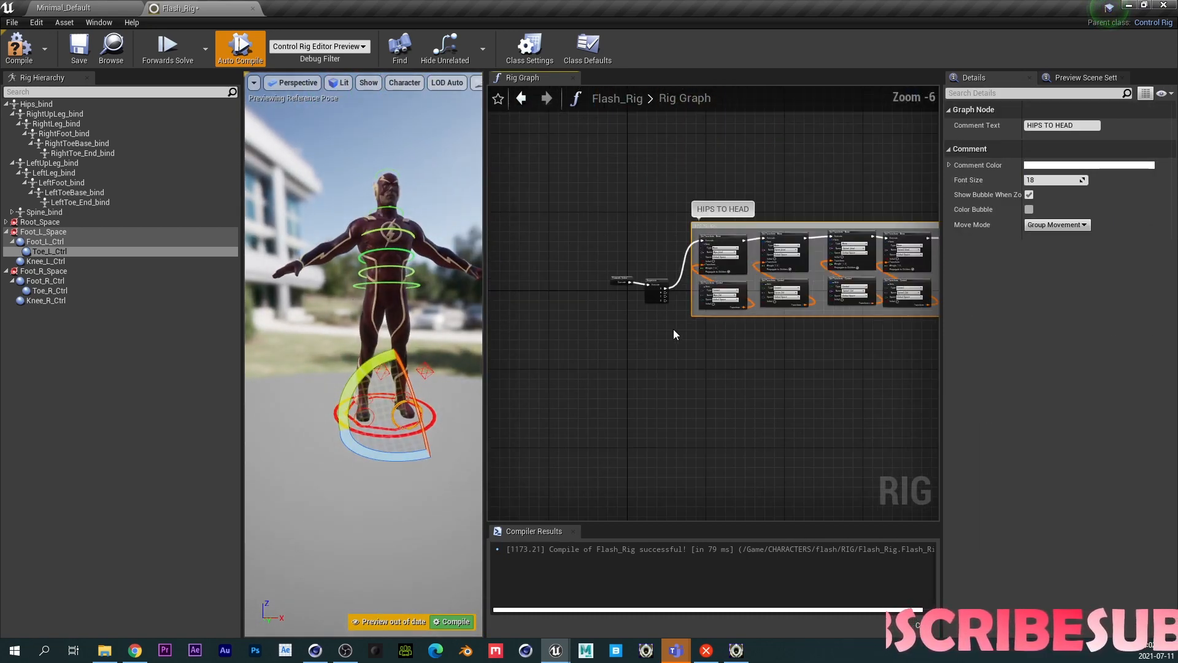
click(599, 257)
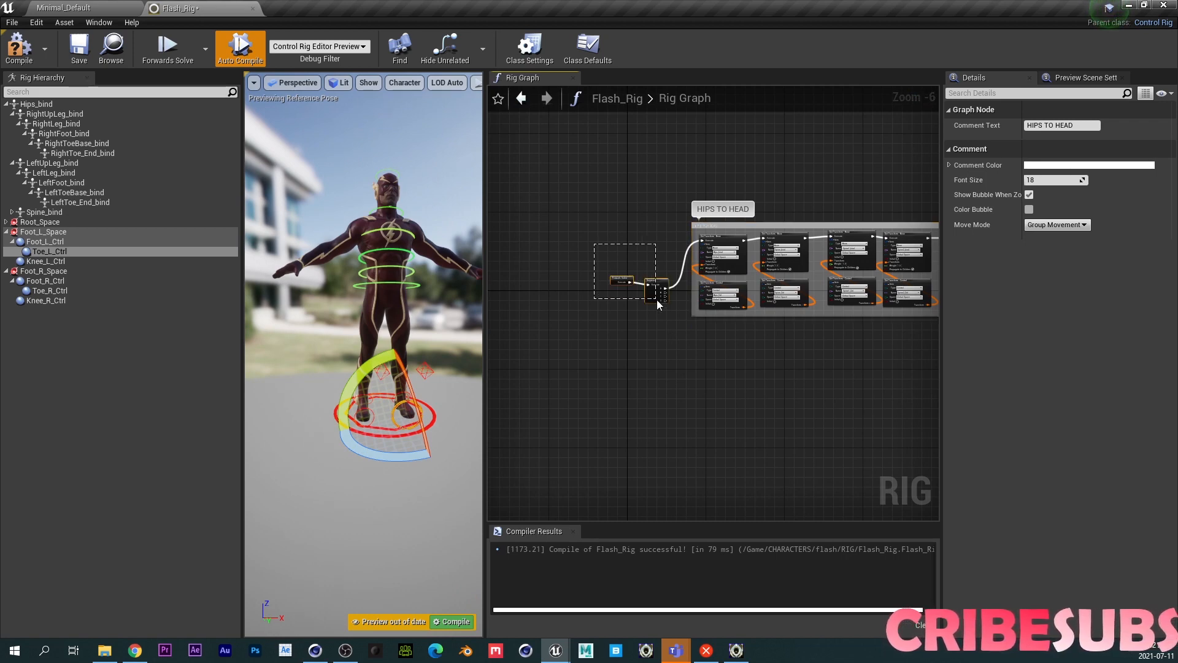
drag(656, 300, 560, 276)
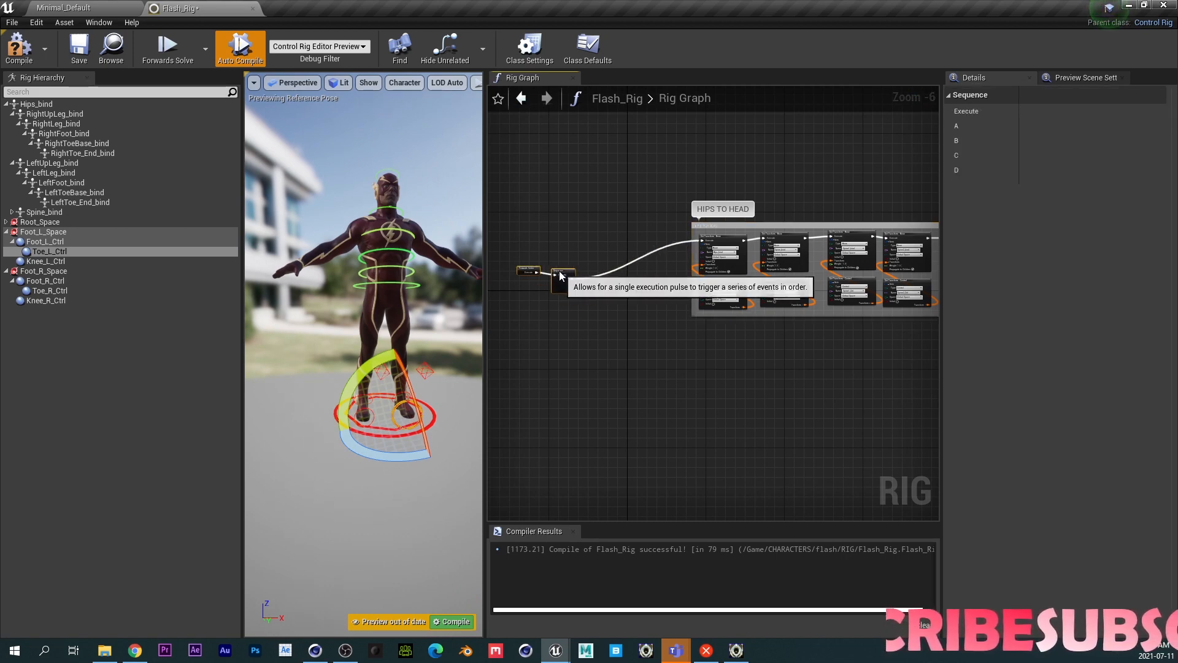
click(764, 225)
drag(637, 186, 938, 316)
right_drag(646, 409, 832, 413)
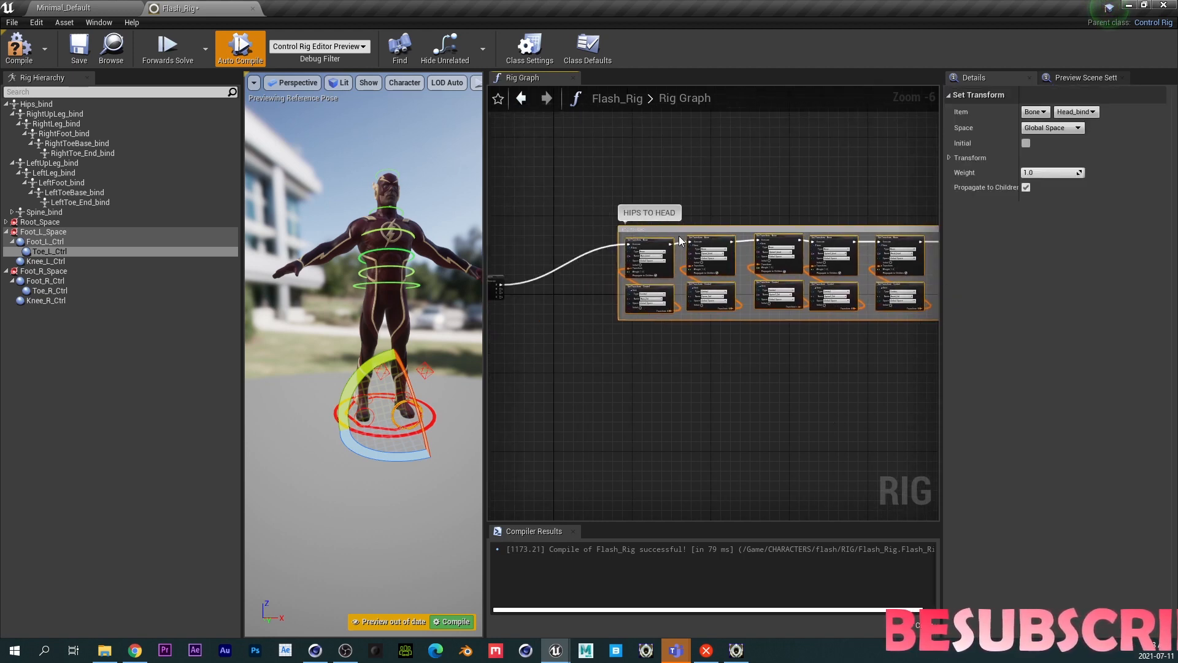
drag(679, 240, 660, 154)
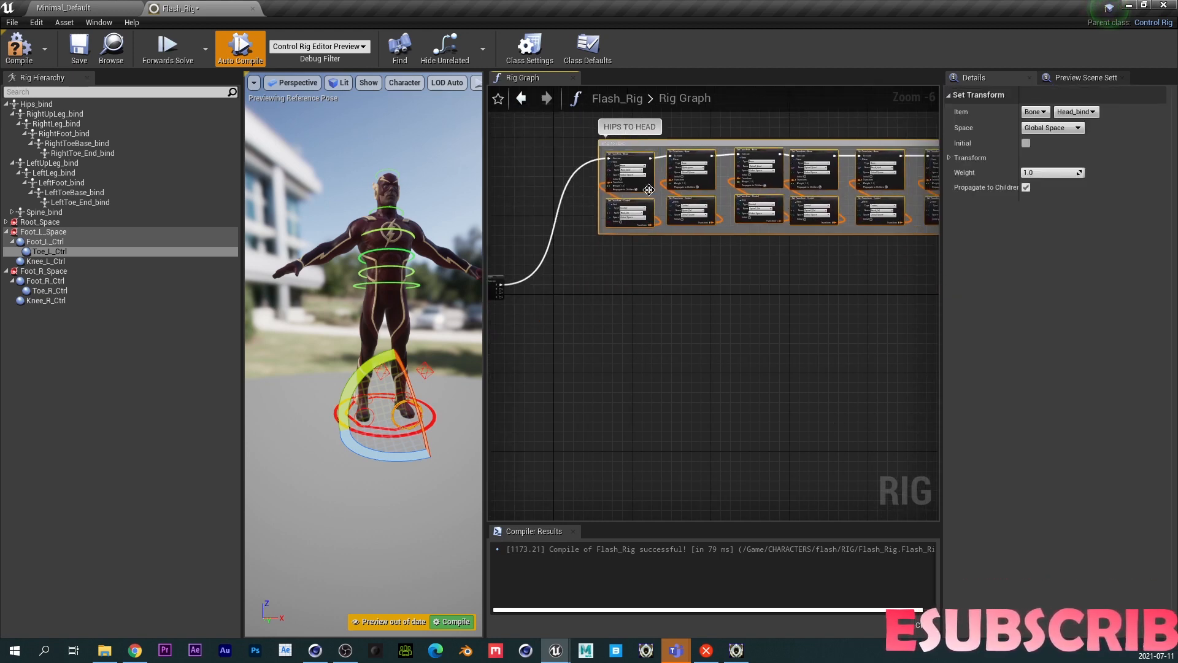
right_drag(618, 334, 750, 417)
scroll(697, 341, up, 2)
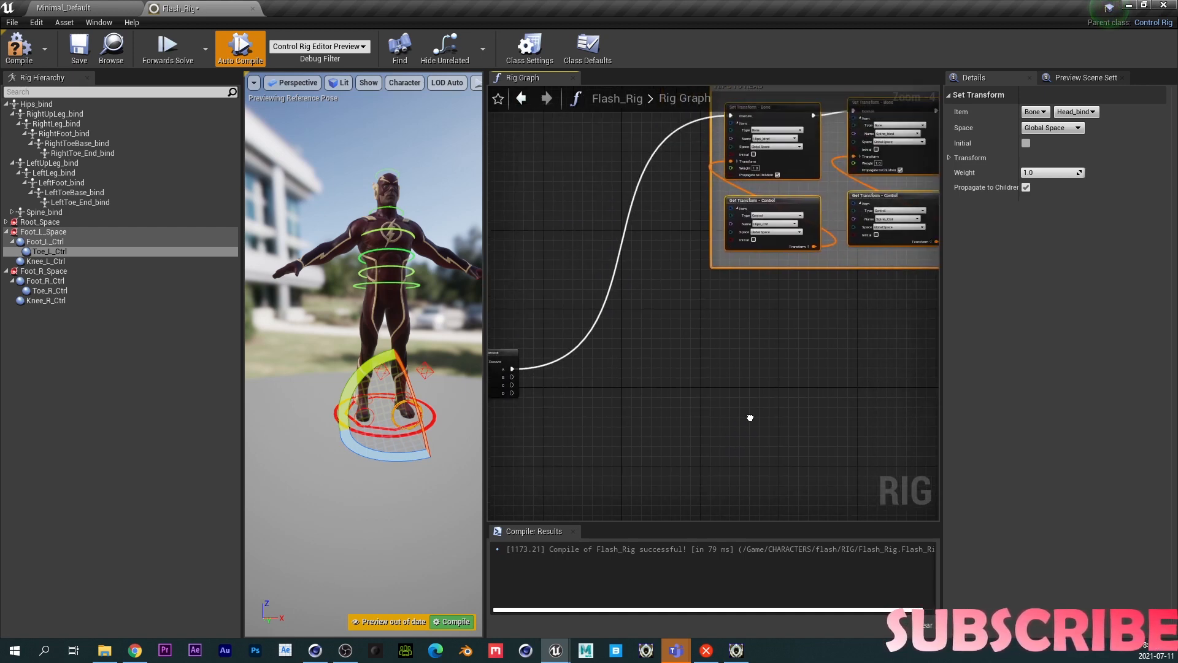
right_drag(625, 397, 679, 374)
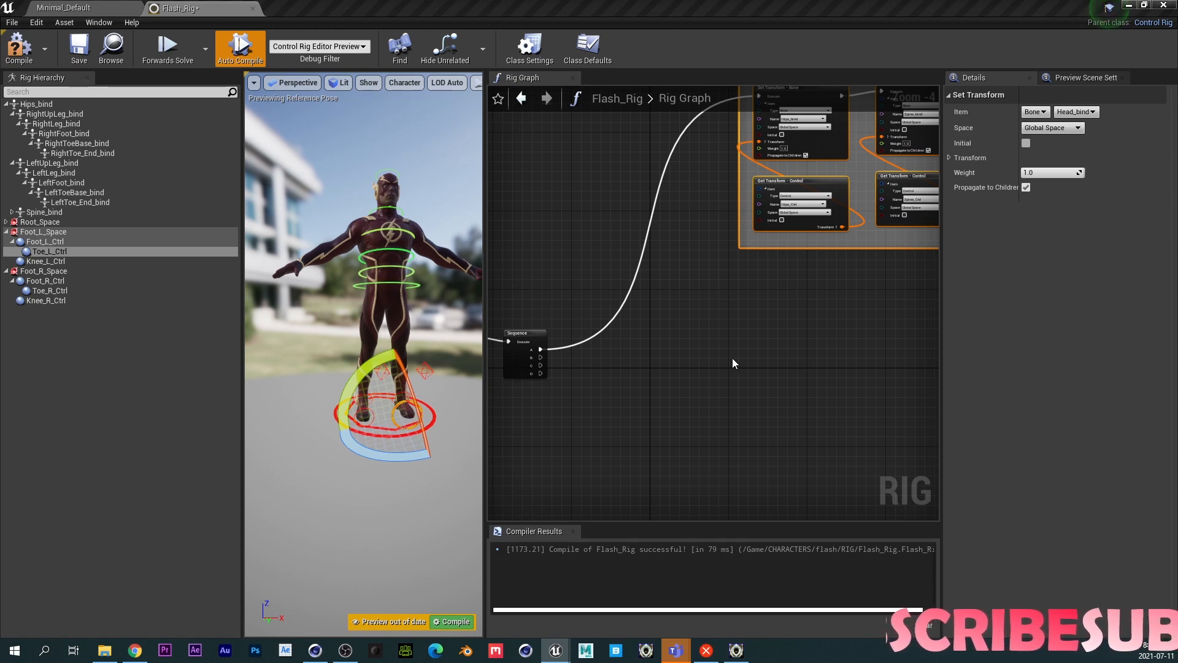
- Add a Basic IK node to the rig graph below the HIPS TO HEAD group
right_click(743, 325)
text(BAS)
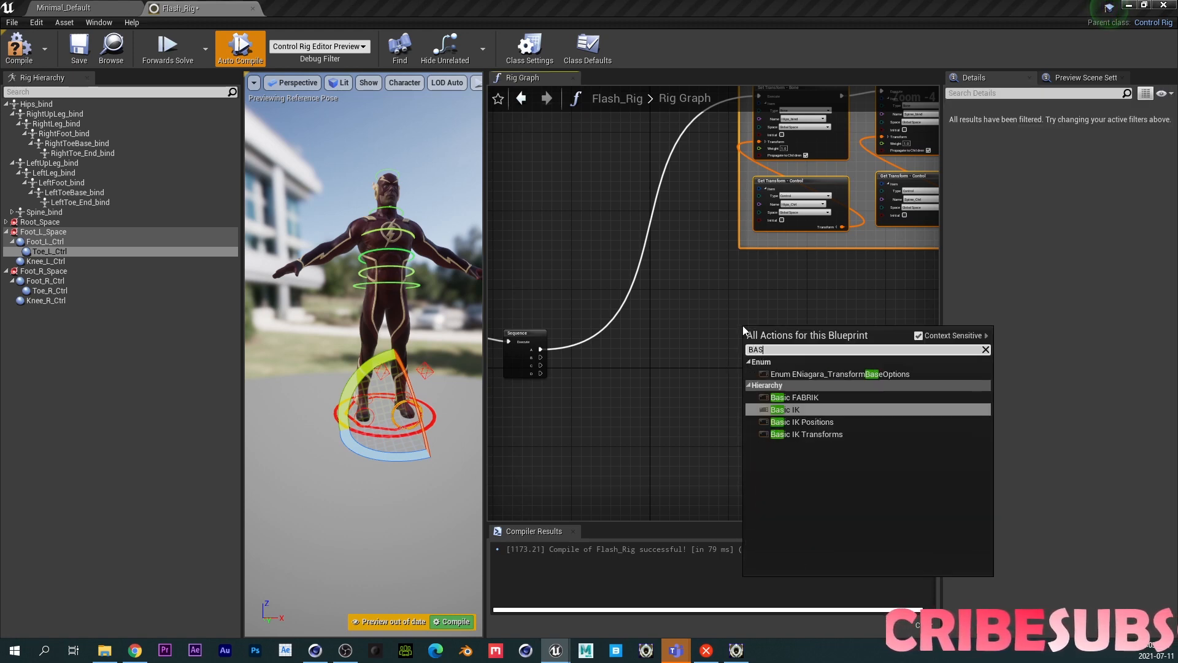
text(IC)
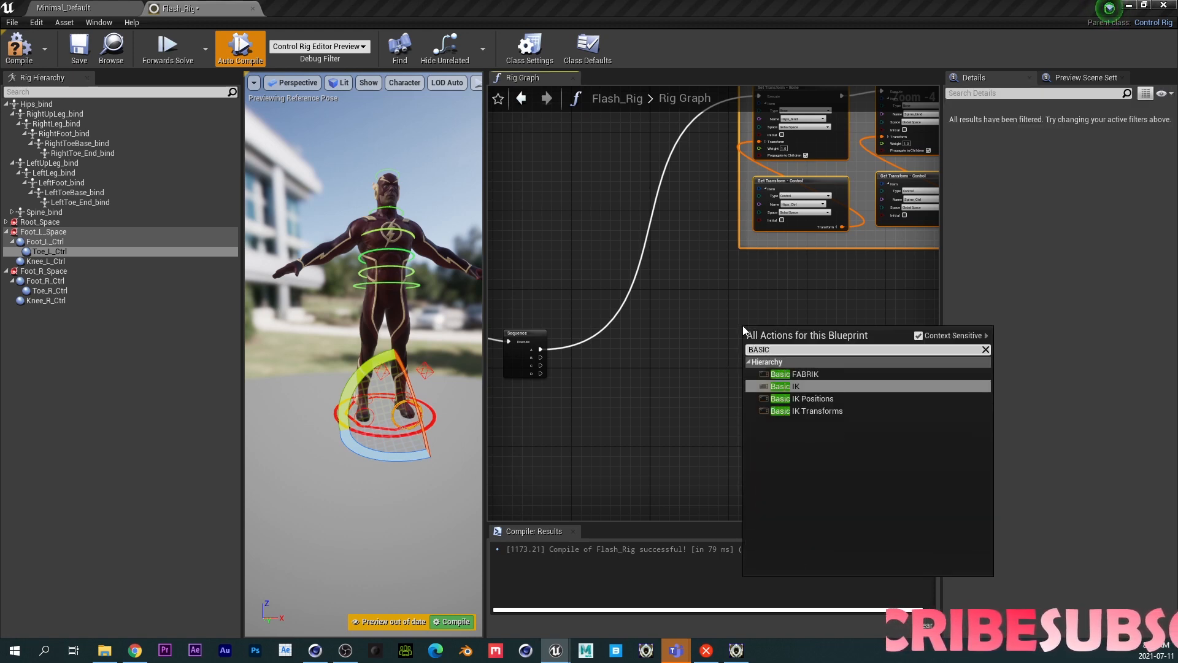
click(791, 387)
alt+click(598, 354)
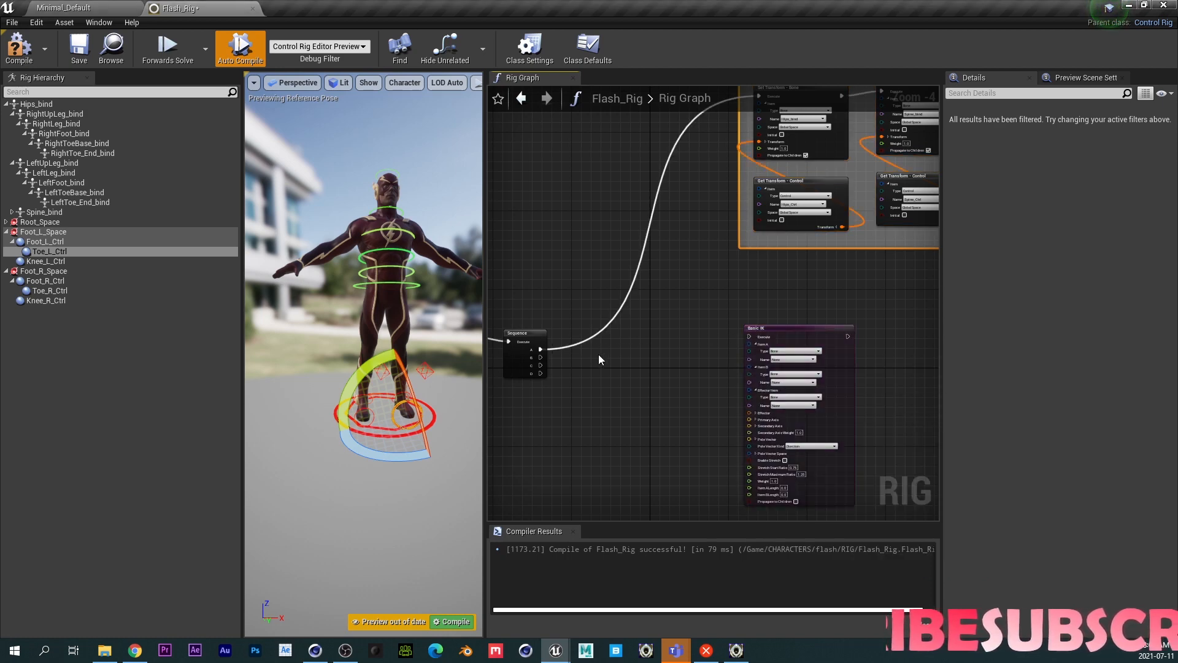
drag(777, 328, 786, 288)
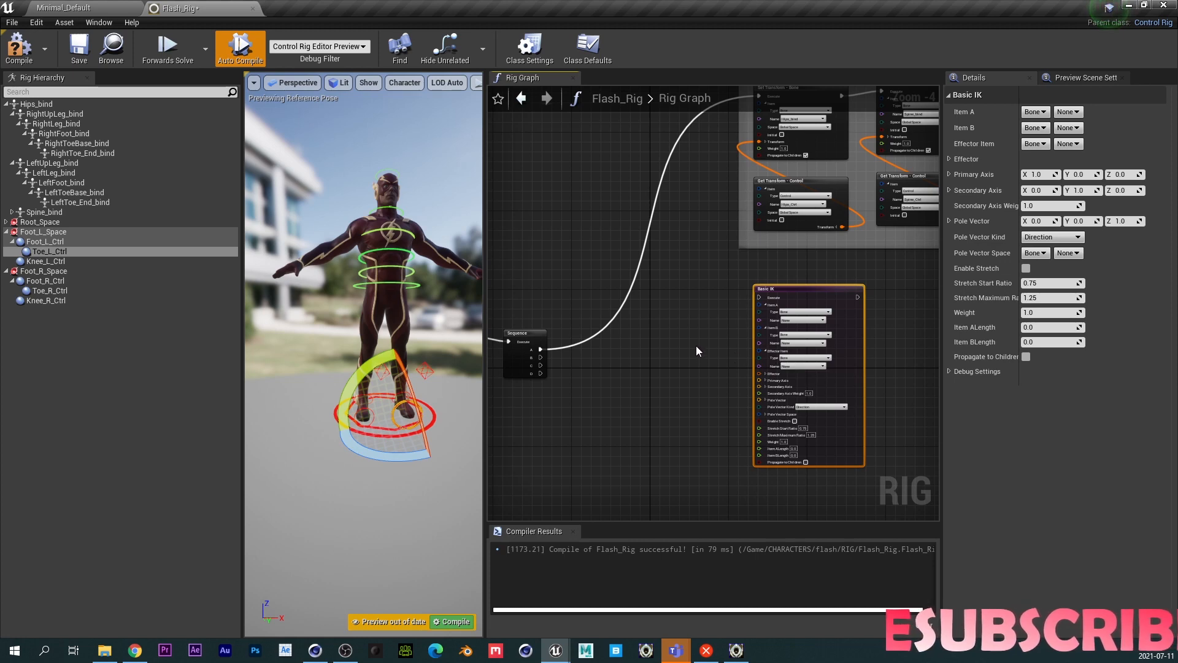
- Add a Get Transform node for the Foot_L_Ctrl control to the graph
right_drag(687, 338, 732, 326)
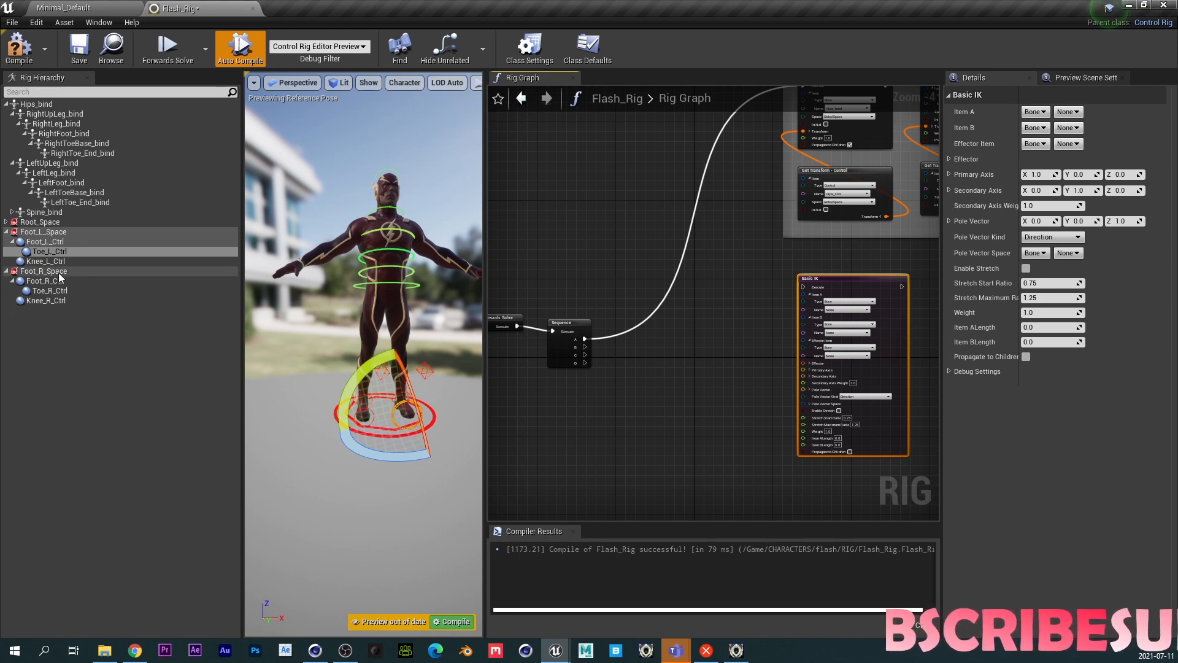
click(88, 242)
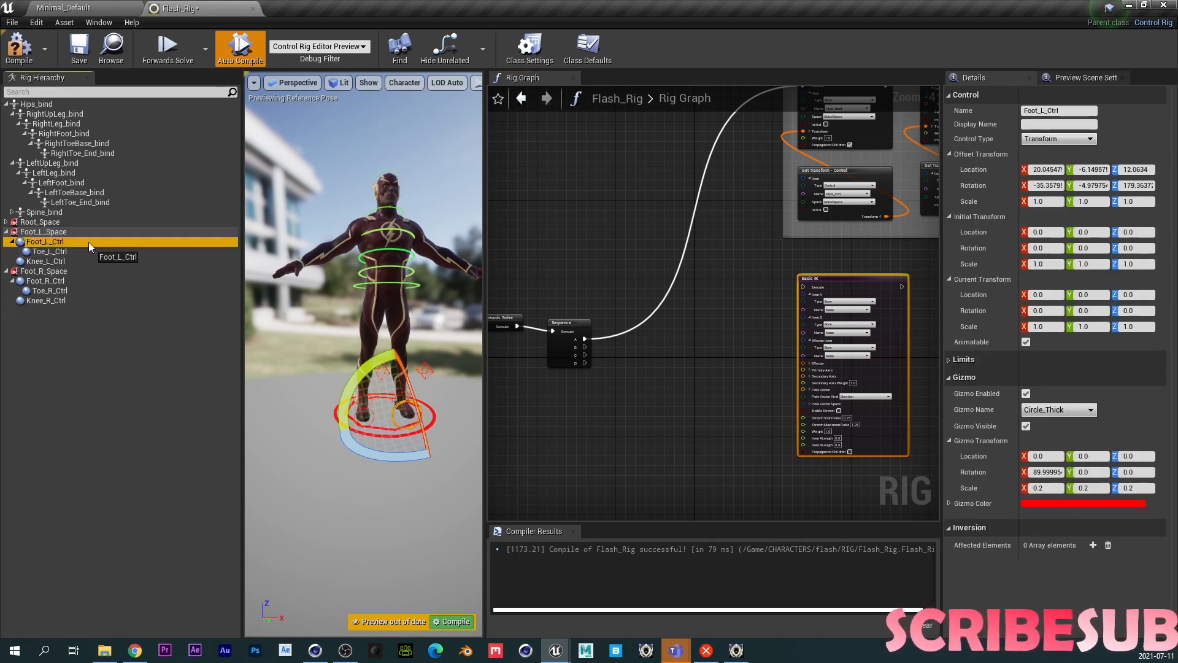
drag(627, 389, 661, 390)
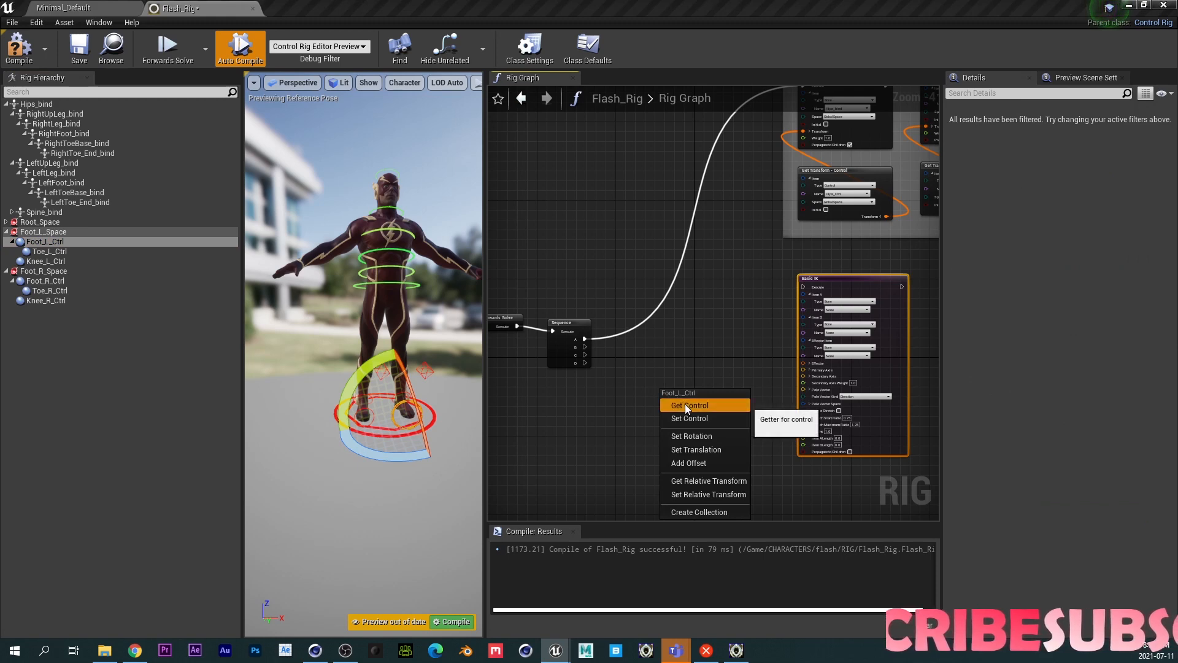
click(684, 403)
drag(685, 349, 675, 334)
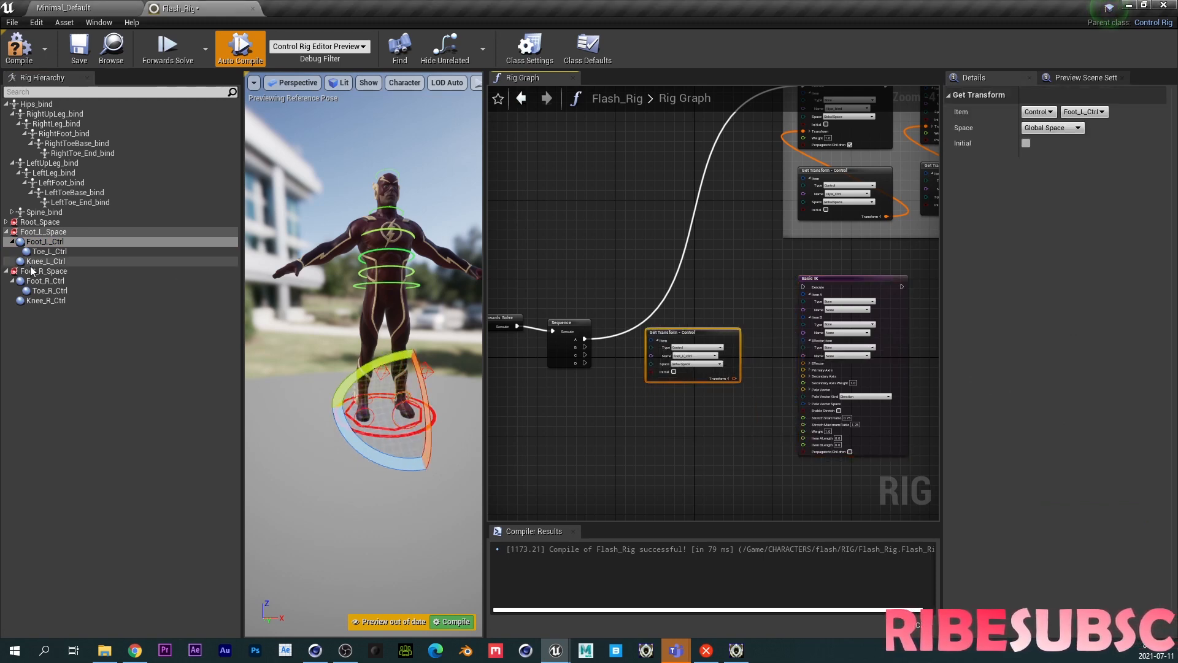
- Add a Get Transform node for the Knee_L_Ctrl control below the foot one
drag(45, 260, 661, 437)
click(676, 436)
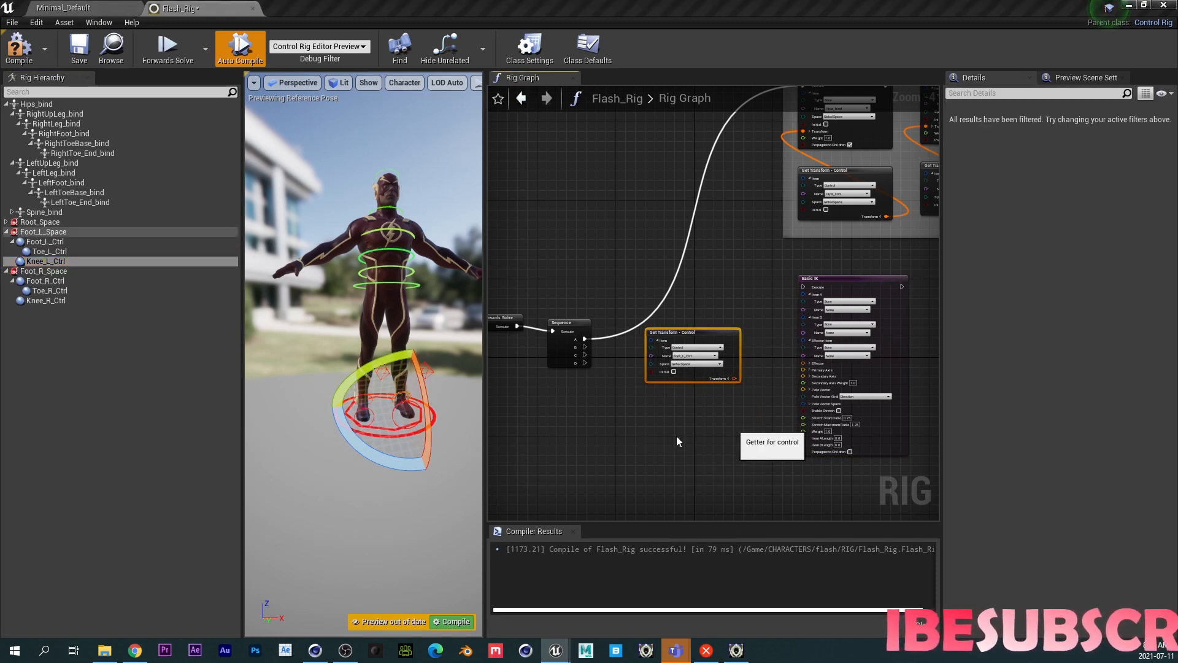
right_drag(730, 409, 658, 370)
- Connect the Foot_L_Ctrl transform output to the Basic IK Effector input
scroll(659, 370, up, 3)
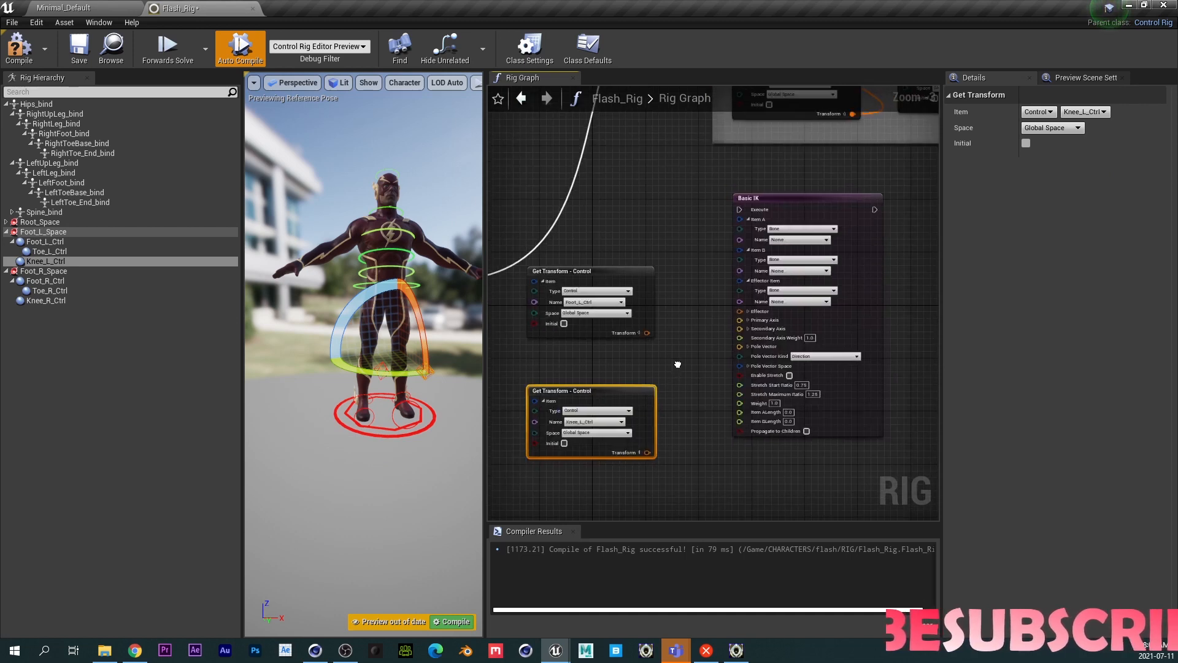
right_drag(672, 365, 708, 357)
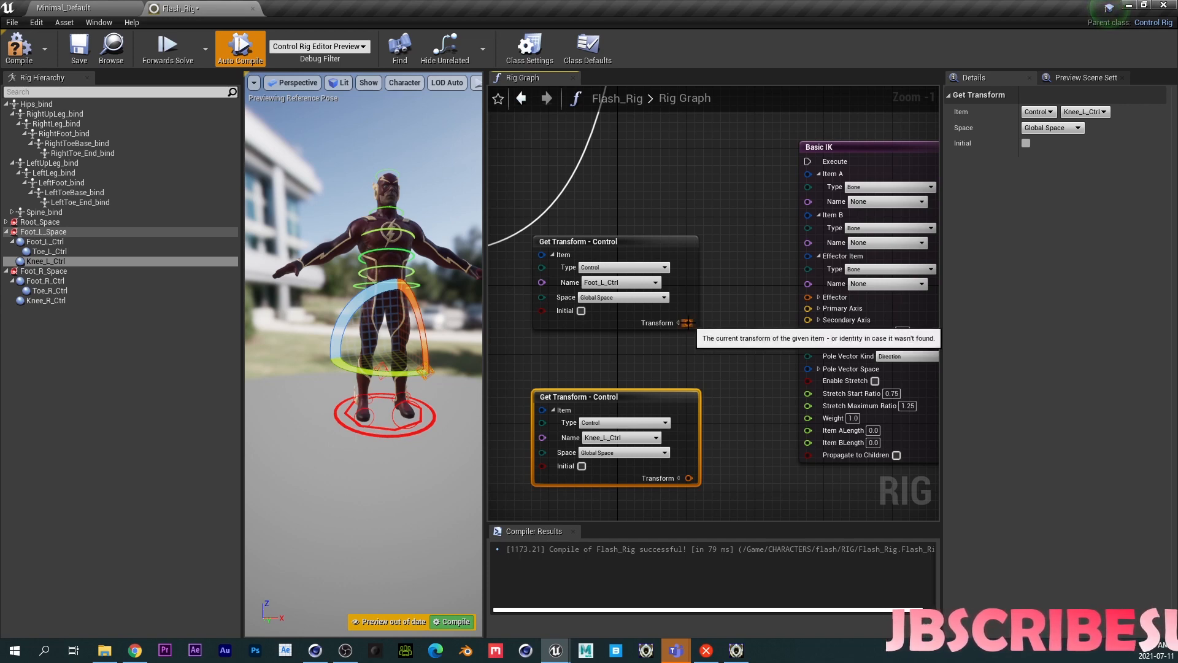
drag(688, 323, 808, 297)
- Expand the Knee_L_Ctrl transform output and connect its Translation to the Basic IK Pole Vector
right_drag(775, 359, 733, 323)
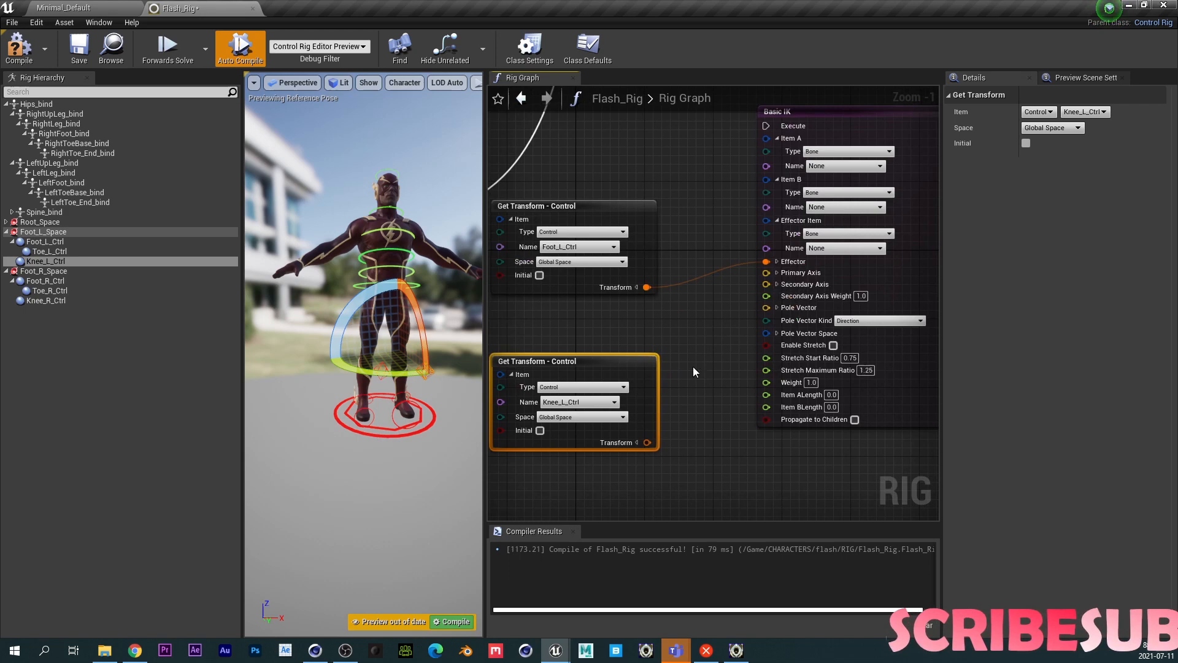
click(635, 442)
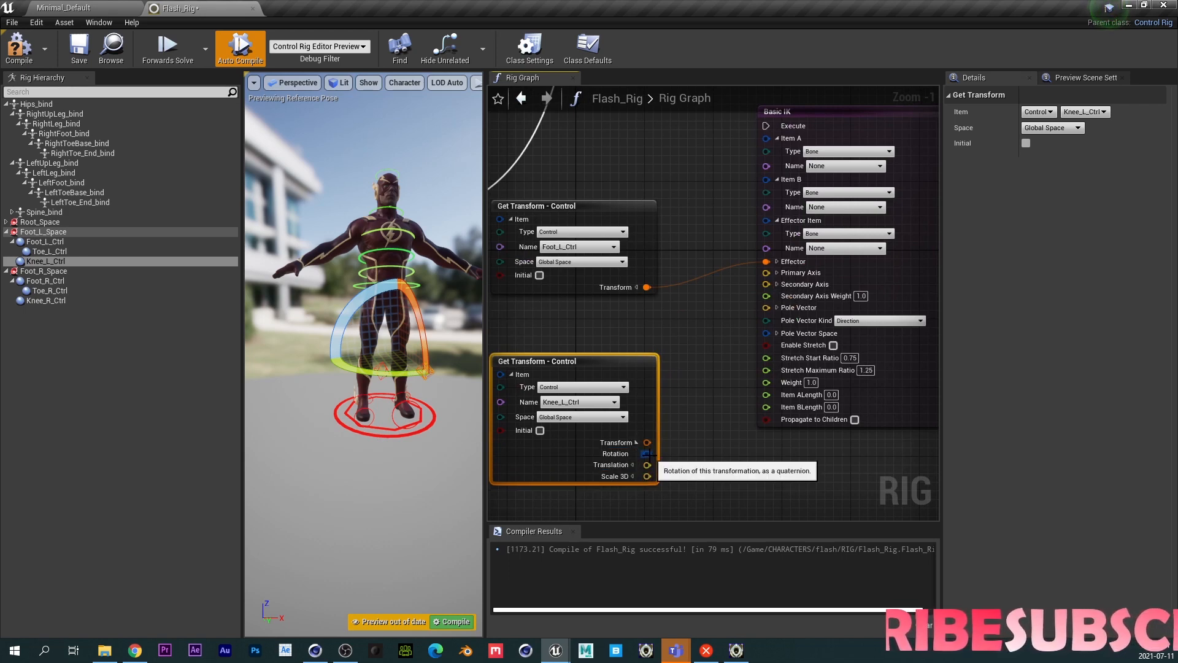
drag(647, 454, 717, 382)
click(669, 477)
drag(647, 465, 766, 307)
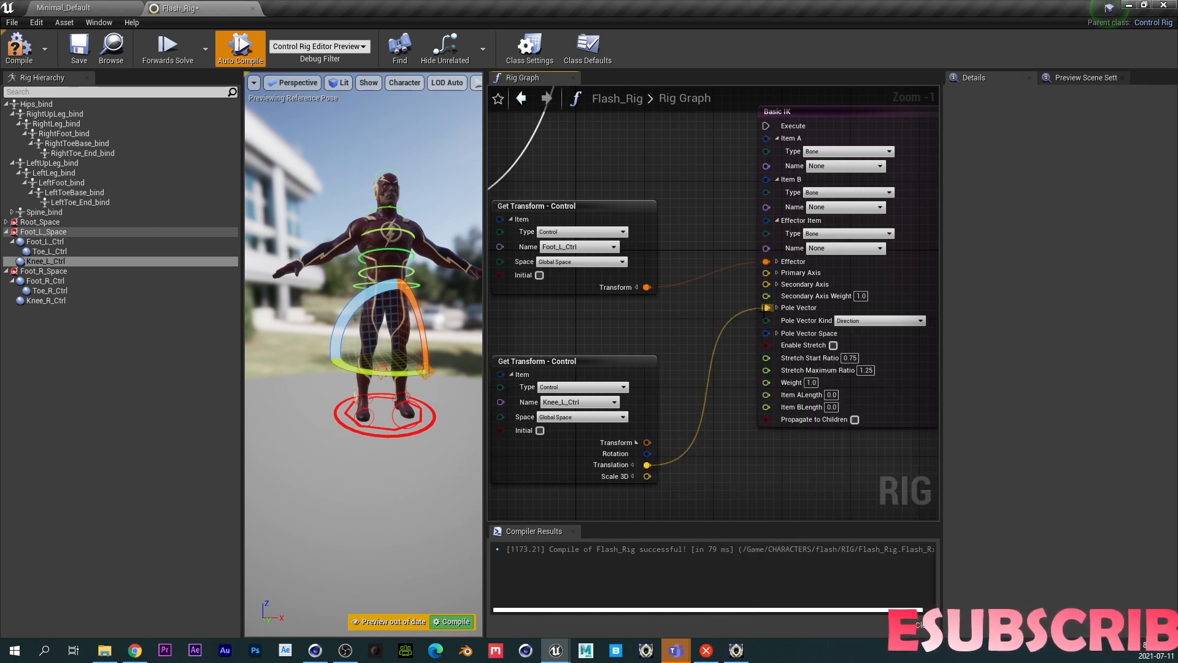
- Enable Propagate to Children on the Basic IK node and set Pole Vector Kind to Location
click(855, 420)
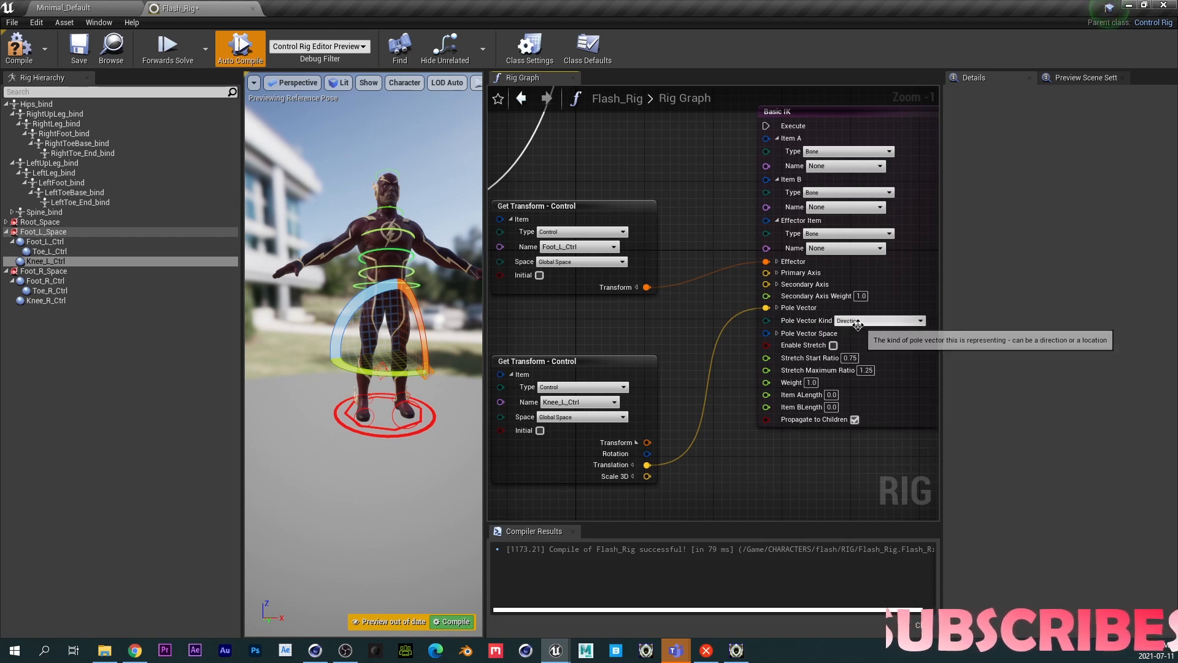
click(859, 321)
click(857, 338)
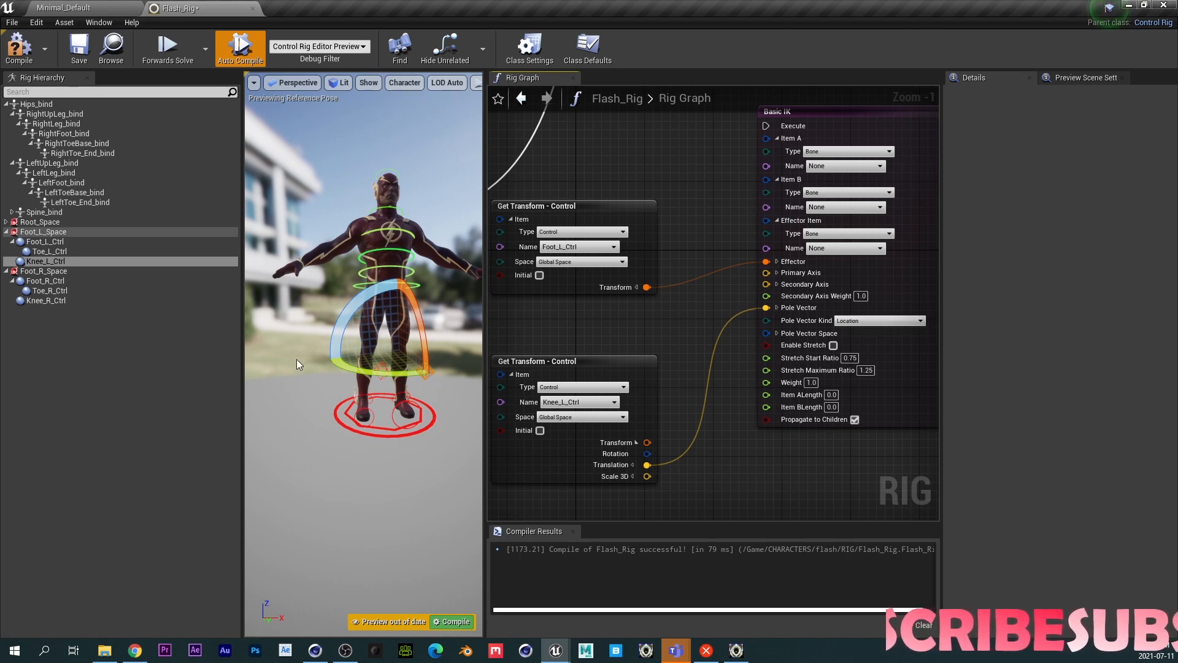
click(870, 320)
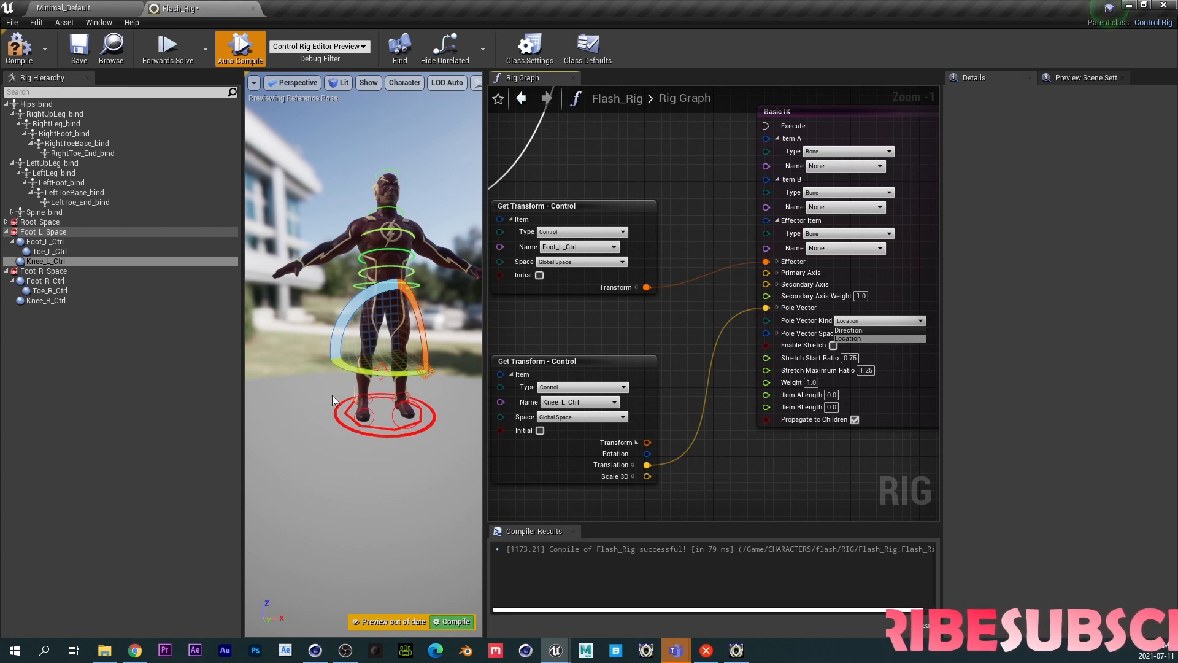
click(848, 451)
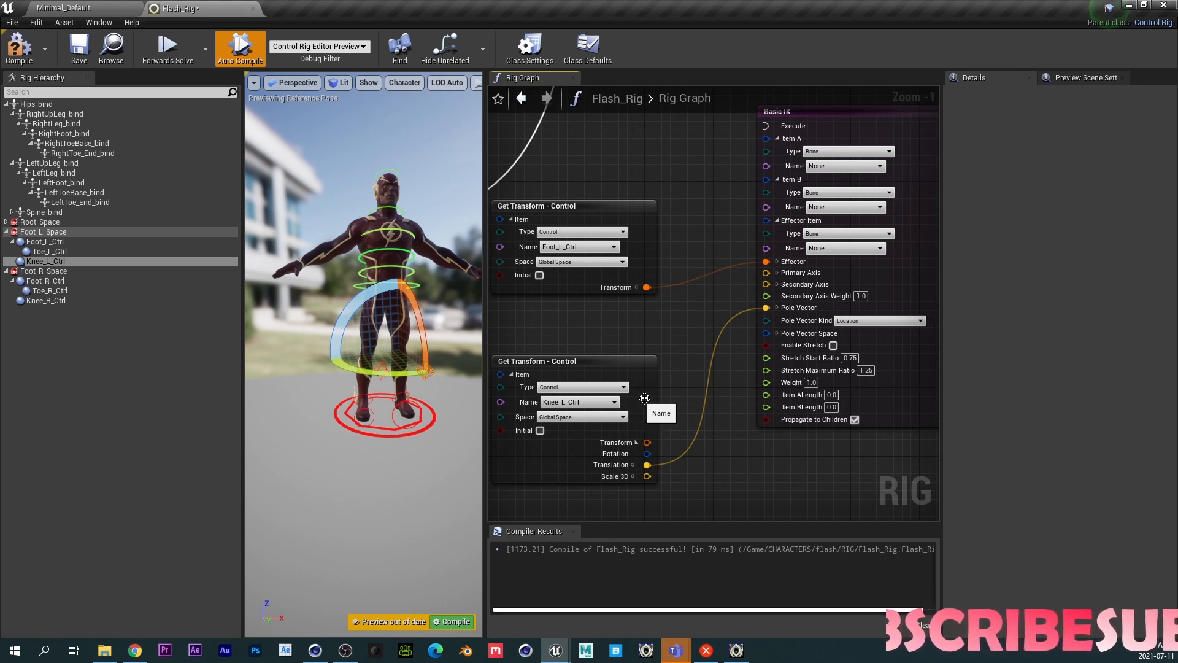
- Set the Basic IK node's Item A bone name to LeftUpLeg_bind
right_drag(734, 203, 648, 204)
scroll(679, 215, up, 1)
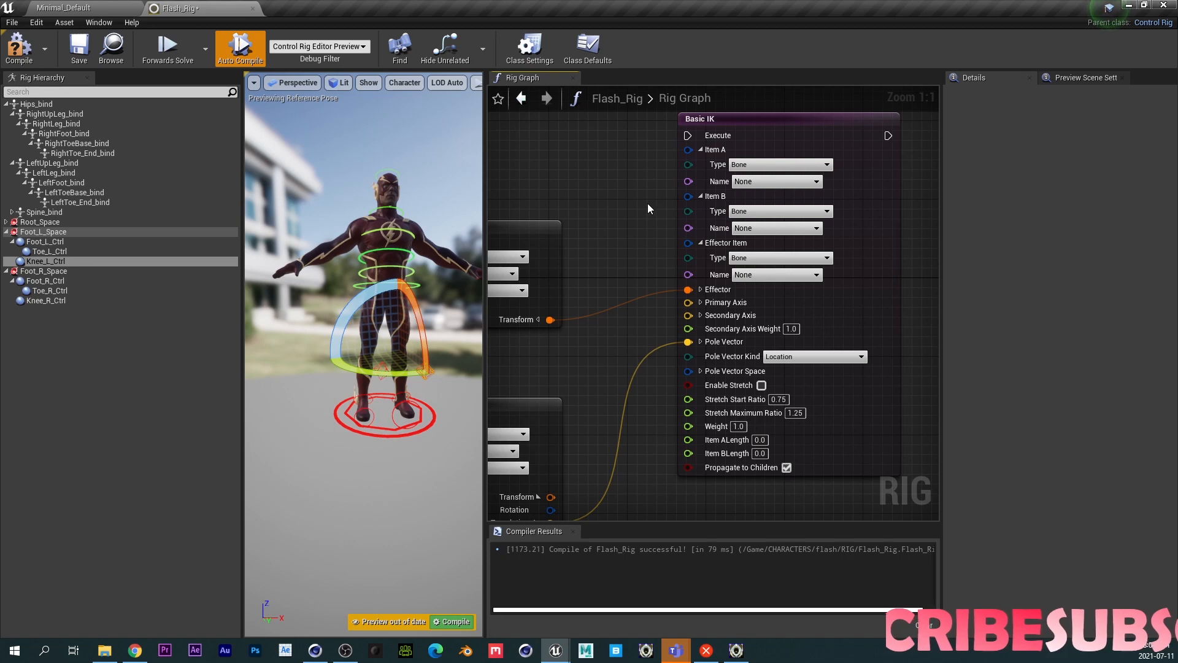
click(763, 179)
text(LW)
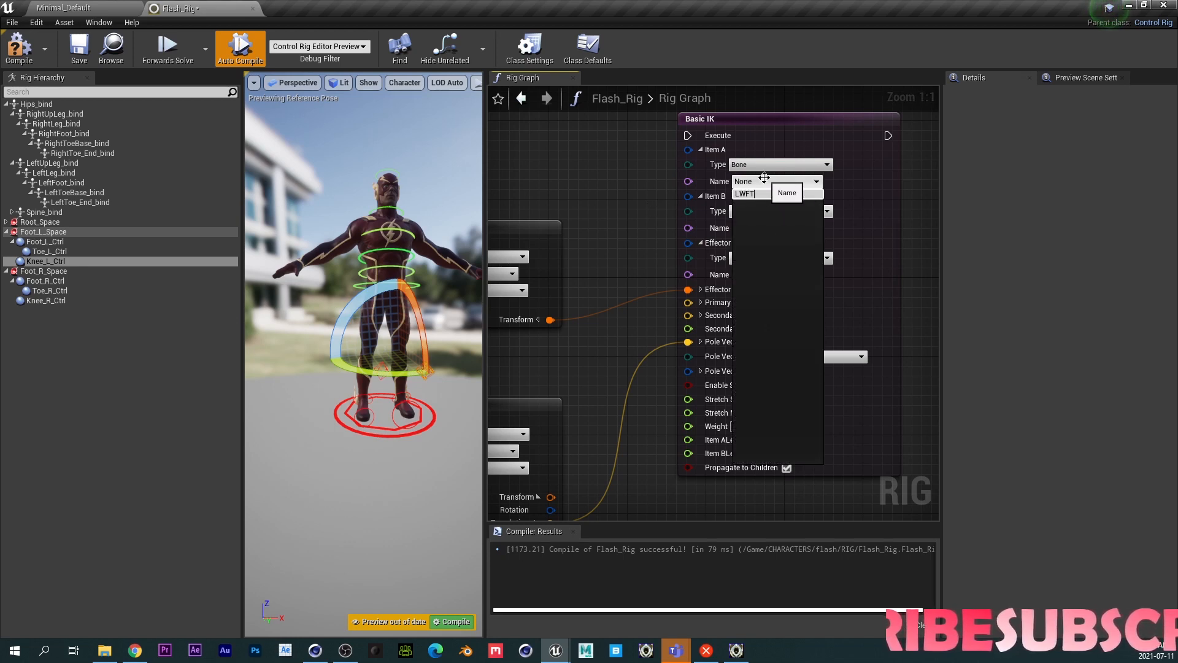
key(BackSpace)
text(E)
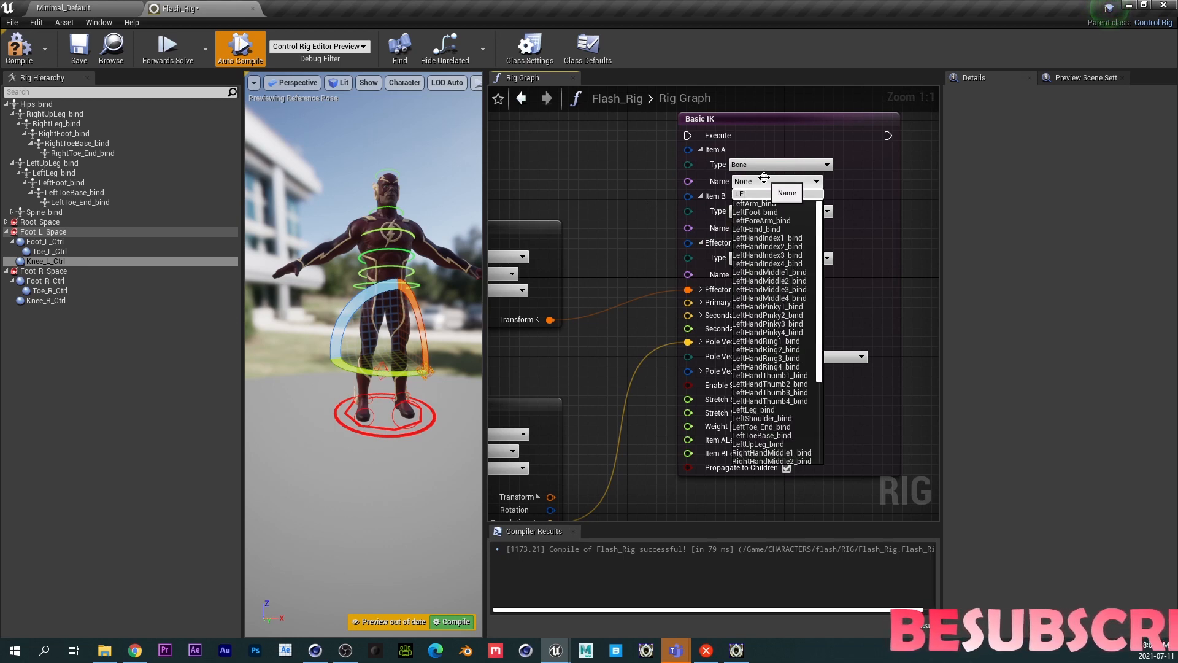
text(FT)
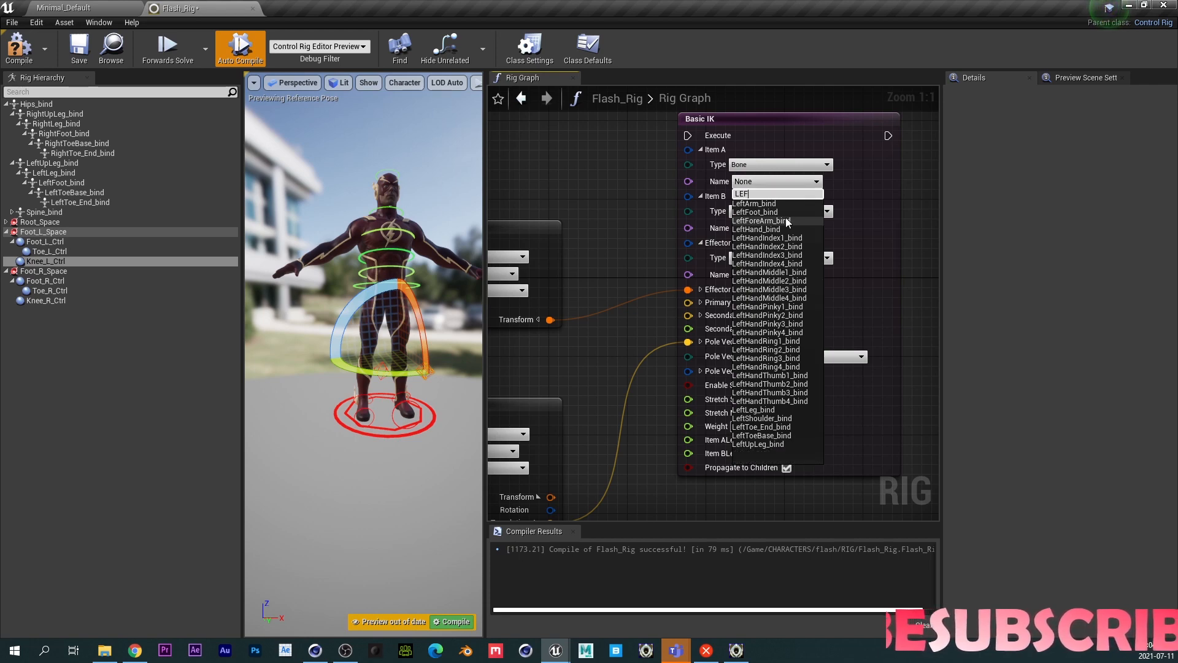
text(U)
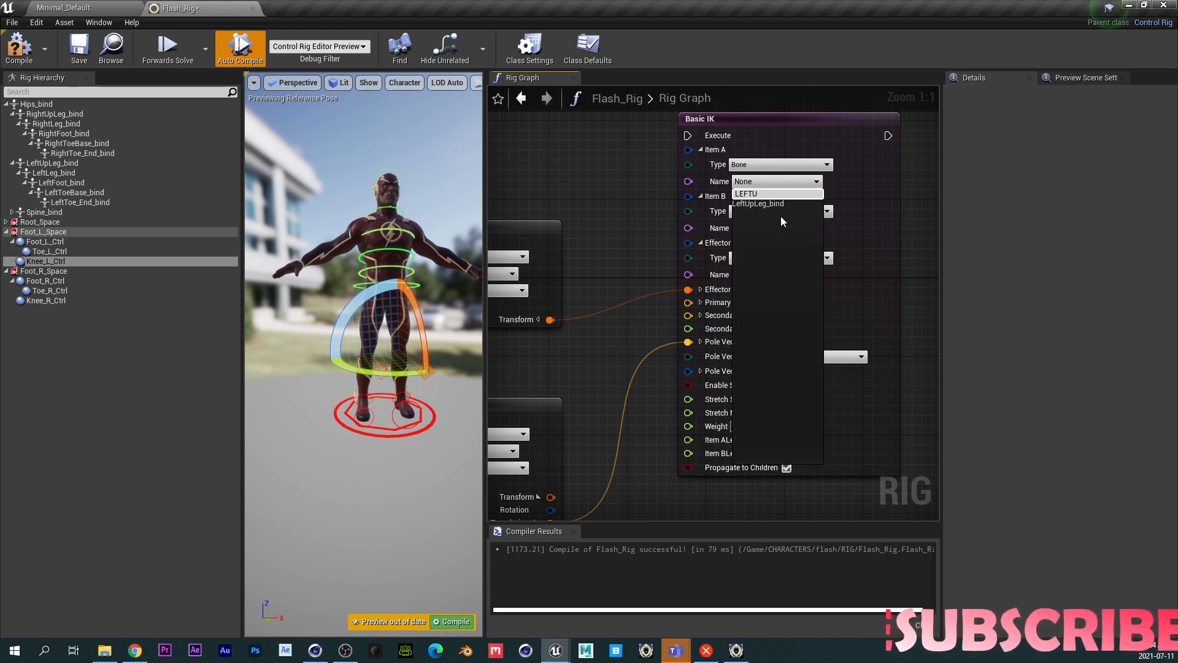
key(Return)
- Set the Basic IK node's Item B bone name to LeftLeg_bind
click(756, 229)
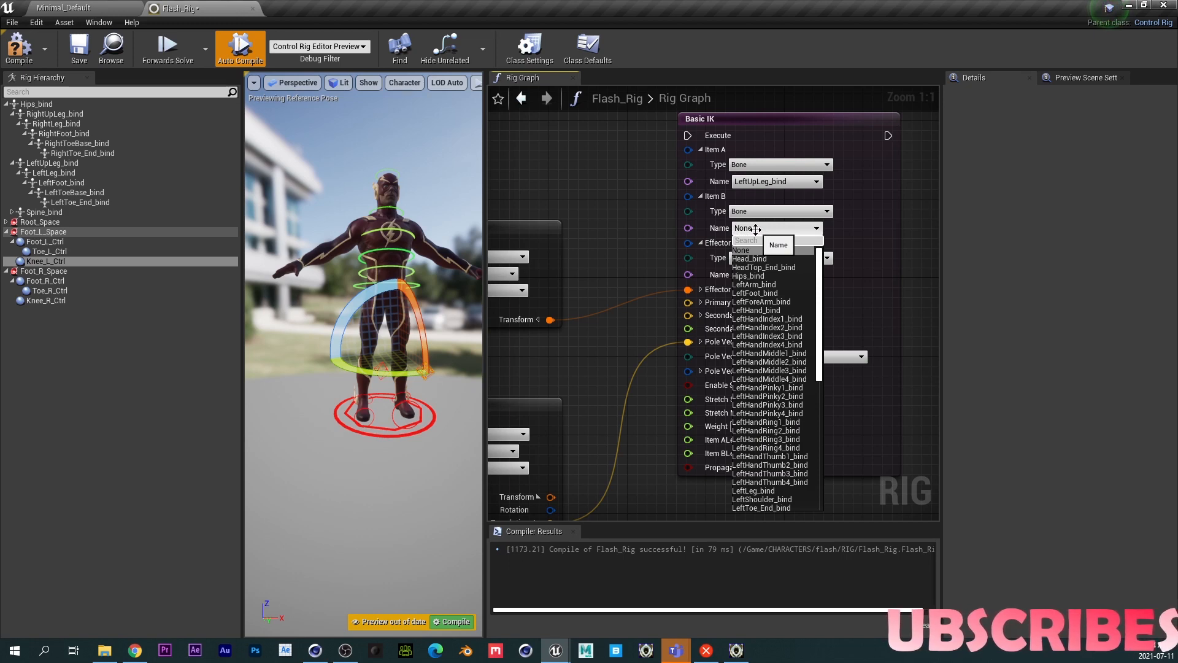
text(LEFT)
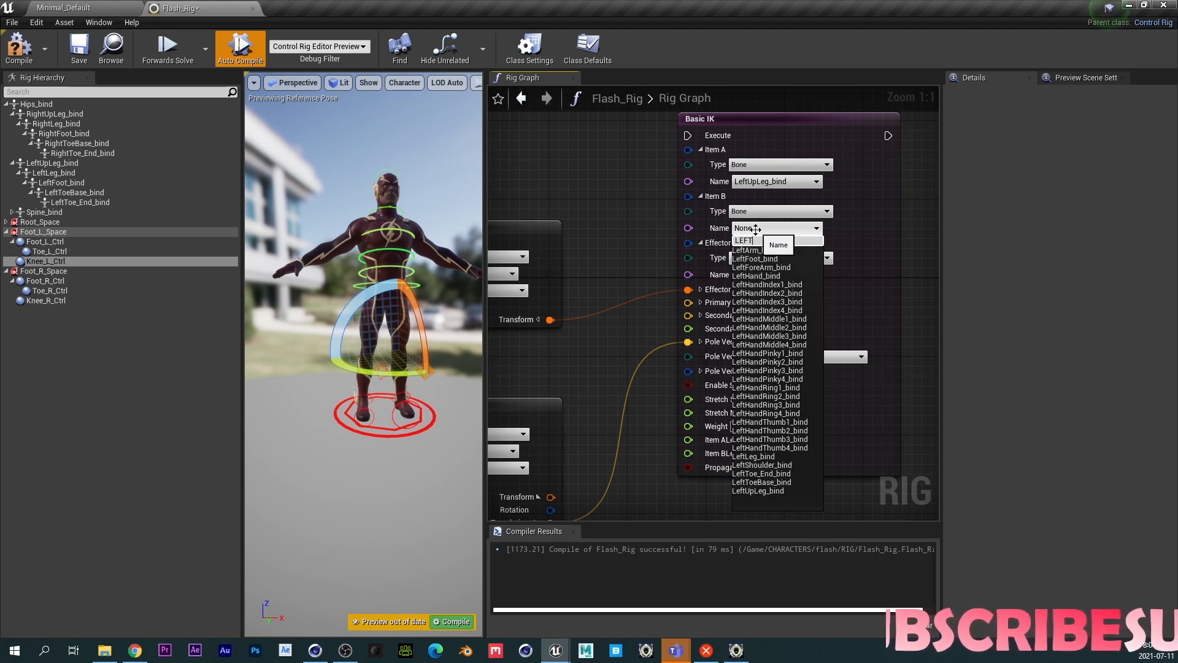
text(L)
key(Return)
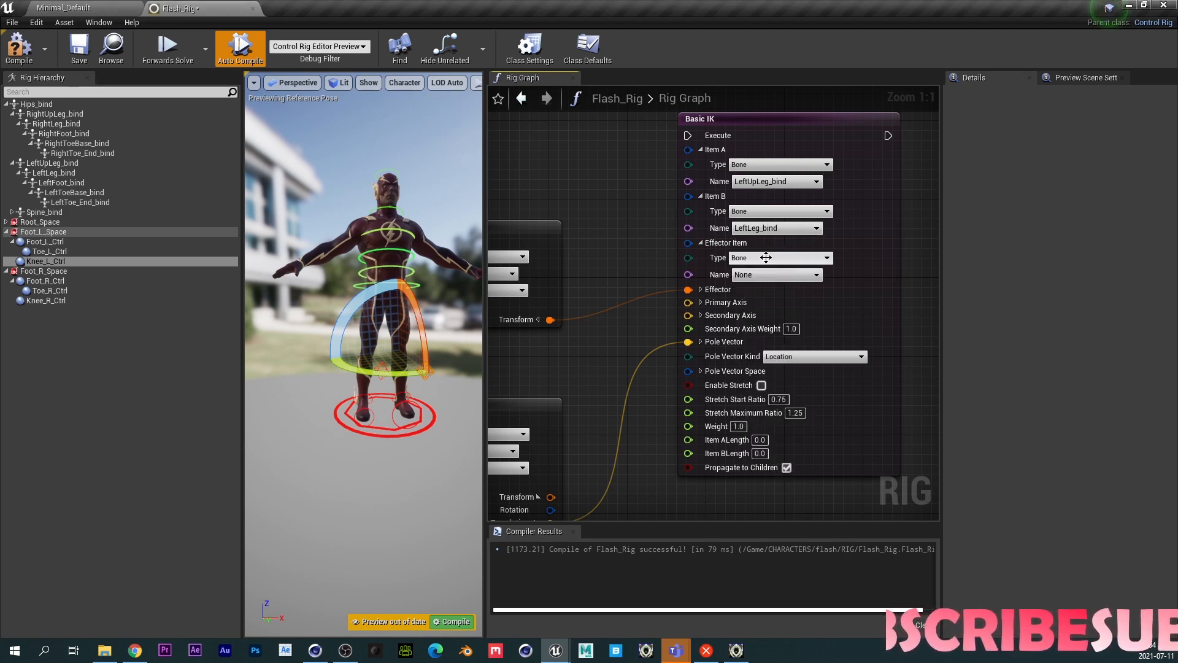
- Set the Basic IK node's Effector Item bone name to LeftFoot_bind
click(758, 274)
text(LEFT)
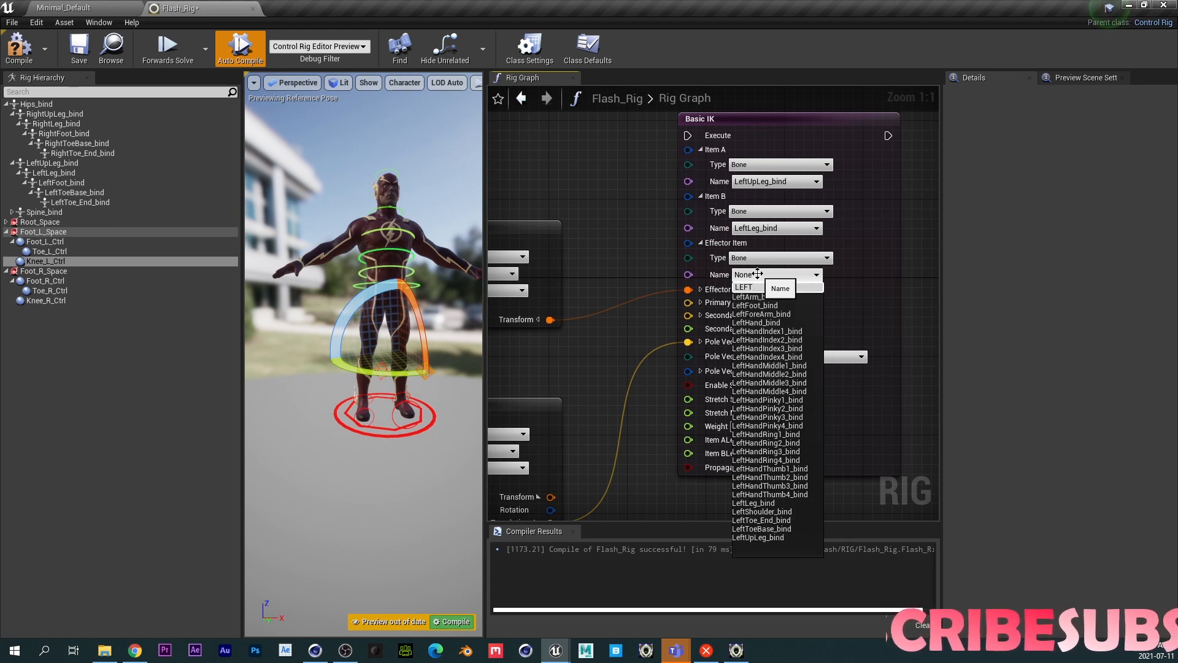
text(F)
click(754, 298)
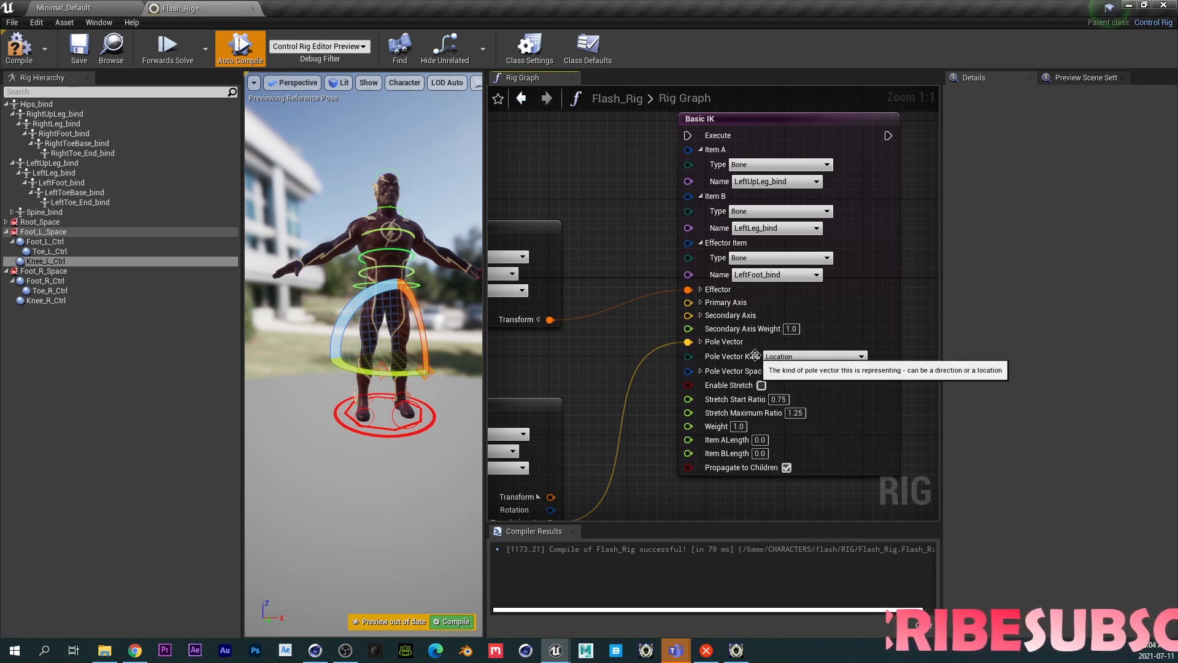
- Connect the Sequence node's B execution output to the Basic IK node's Execute input
right_drag(627, 332, 772, 345)
scroll(712, 359, down, 1)
right_drag(616, 360, 710, 354)
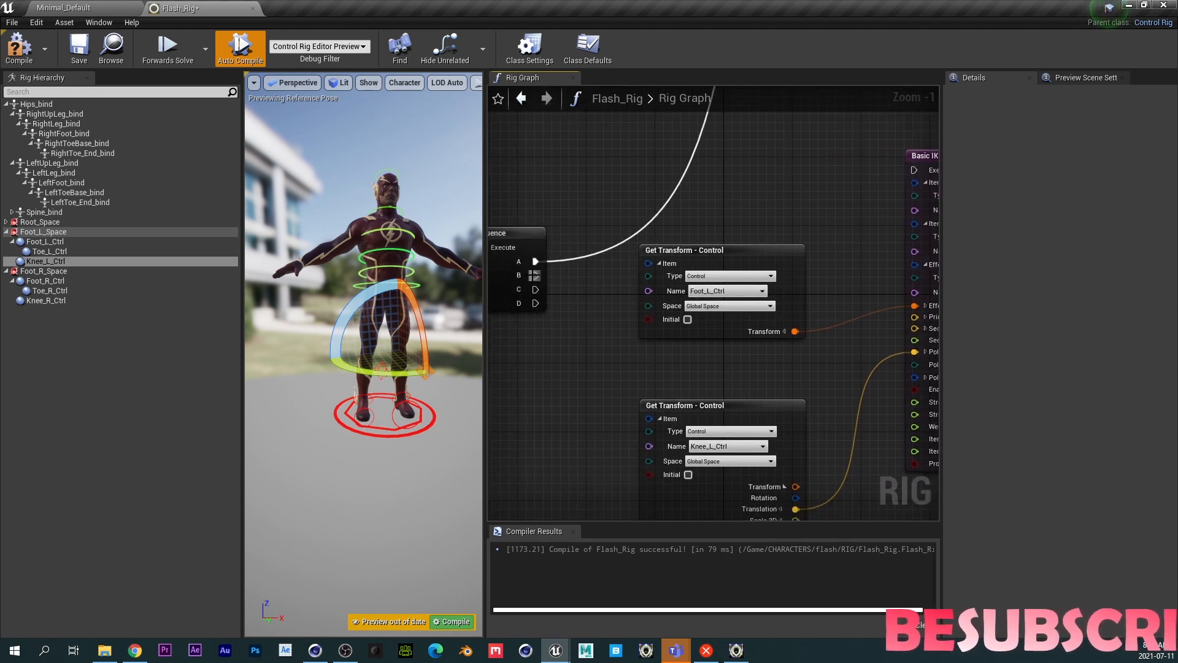
drag(534, 275, 914, 170)
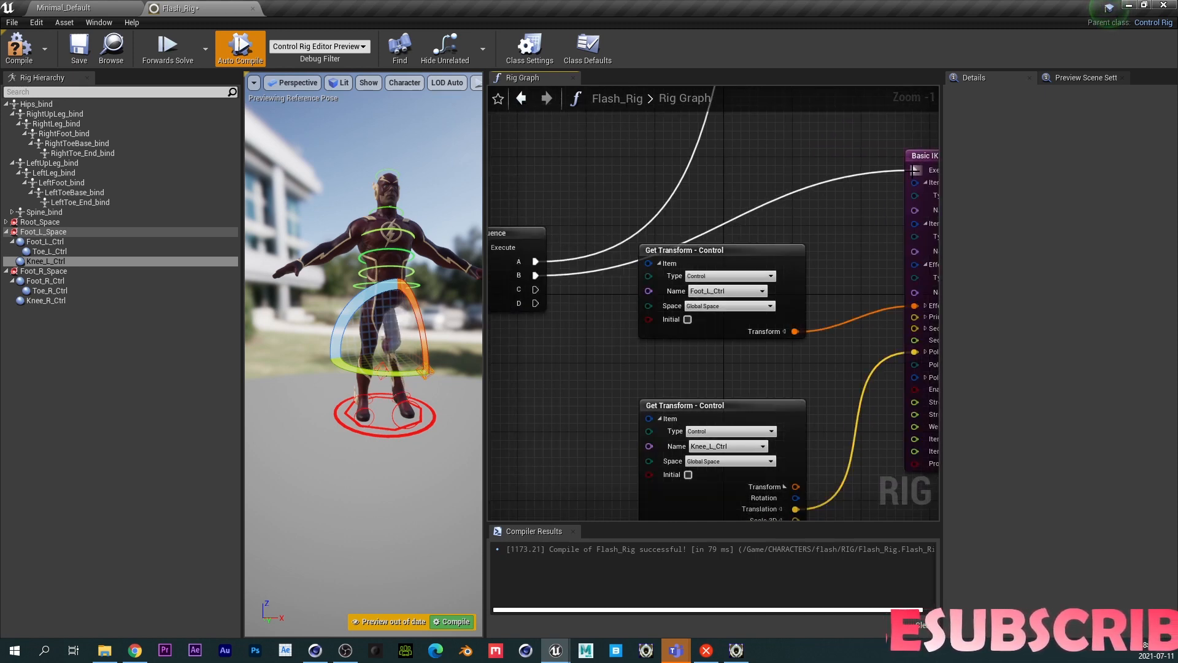
- Compile and save the Flash_Rig control rig
right_drag(760, 373, 637, 318)
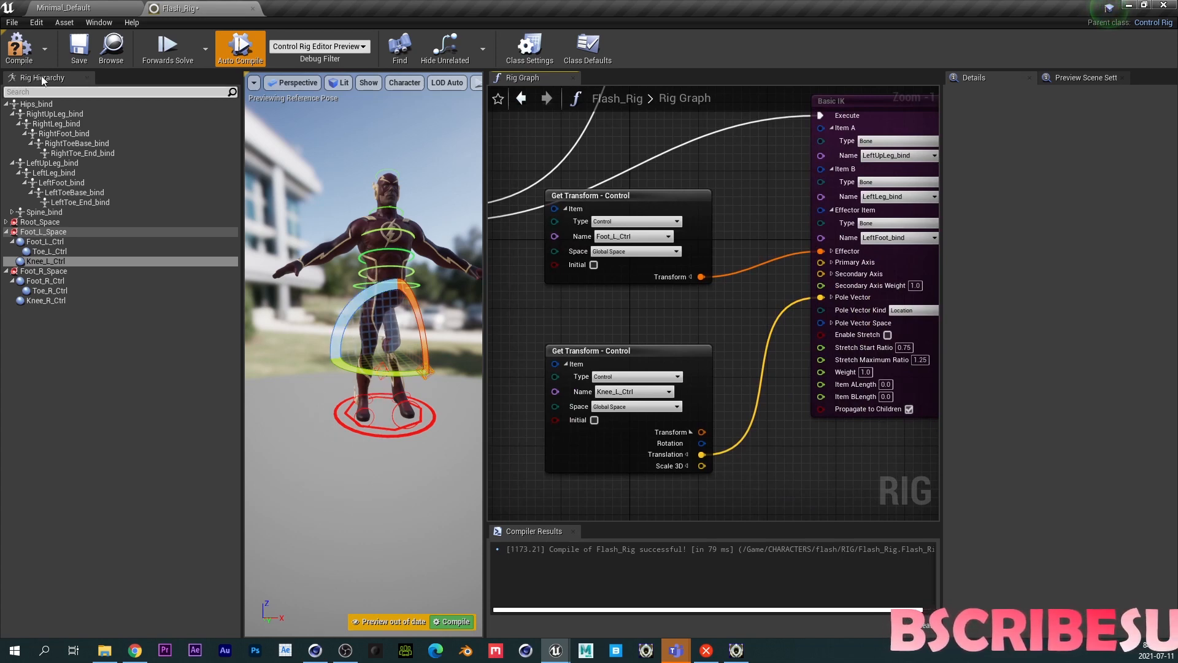
click(19, 46)
click(95, 54)
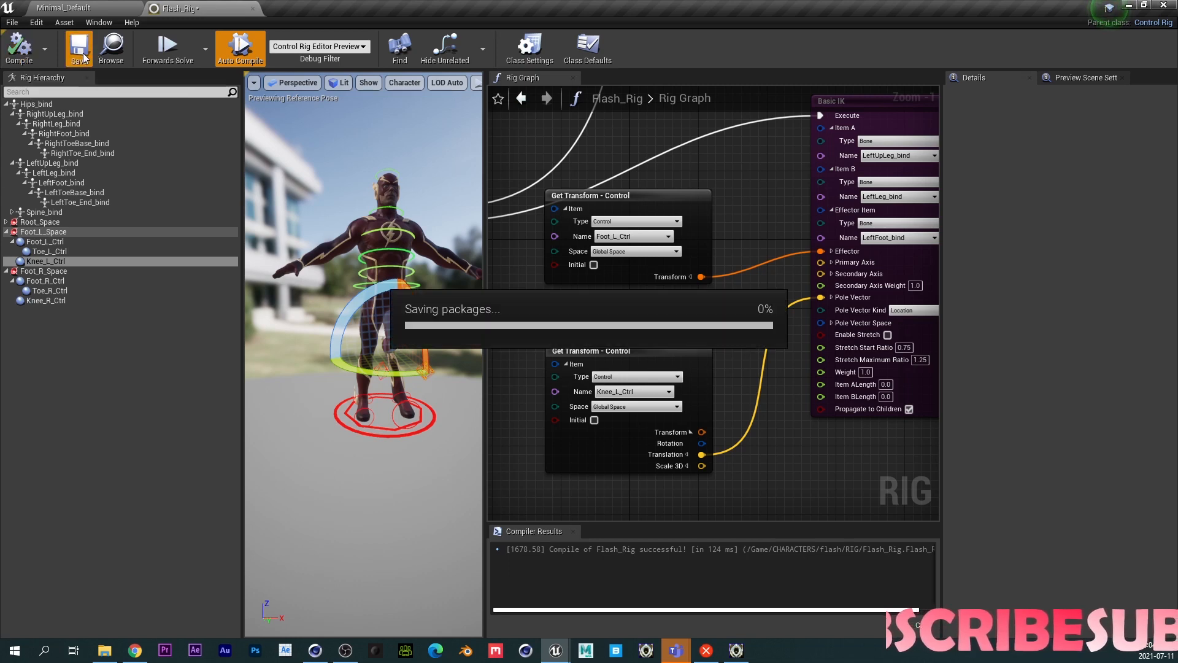
- Inspect the LeftLeg_bind bone's axis orientation in the viewport using Control Bone Transform
scroll(380, 404, up, 5)
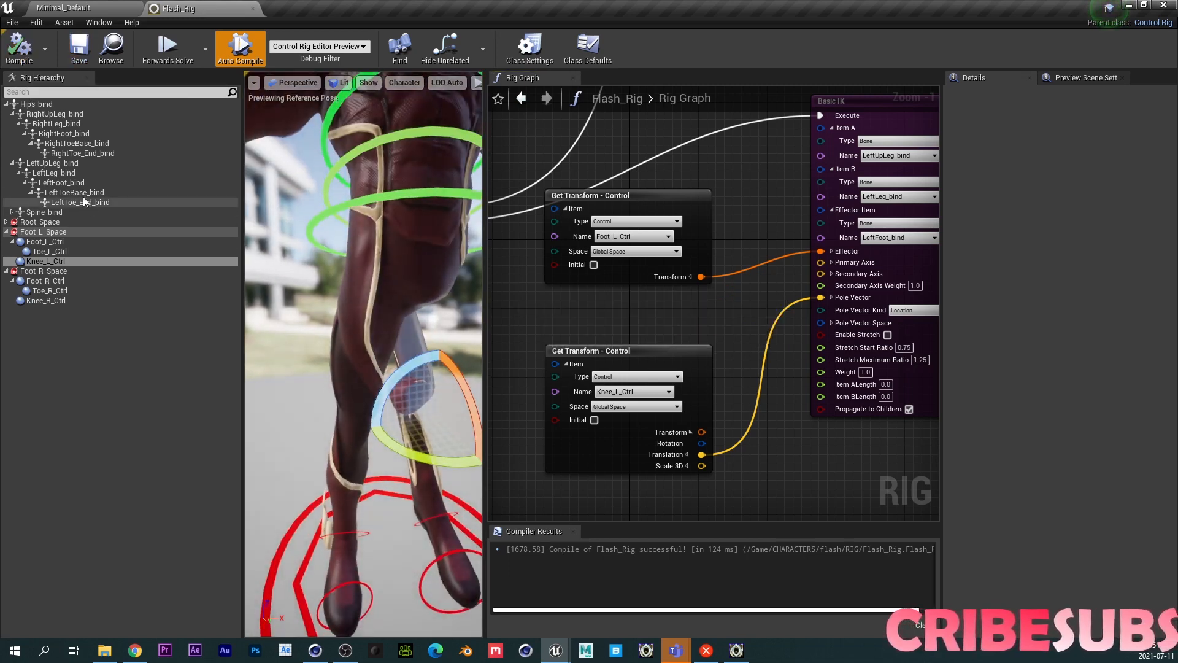
middle_drag(325, 379, 368, 375)
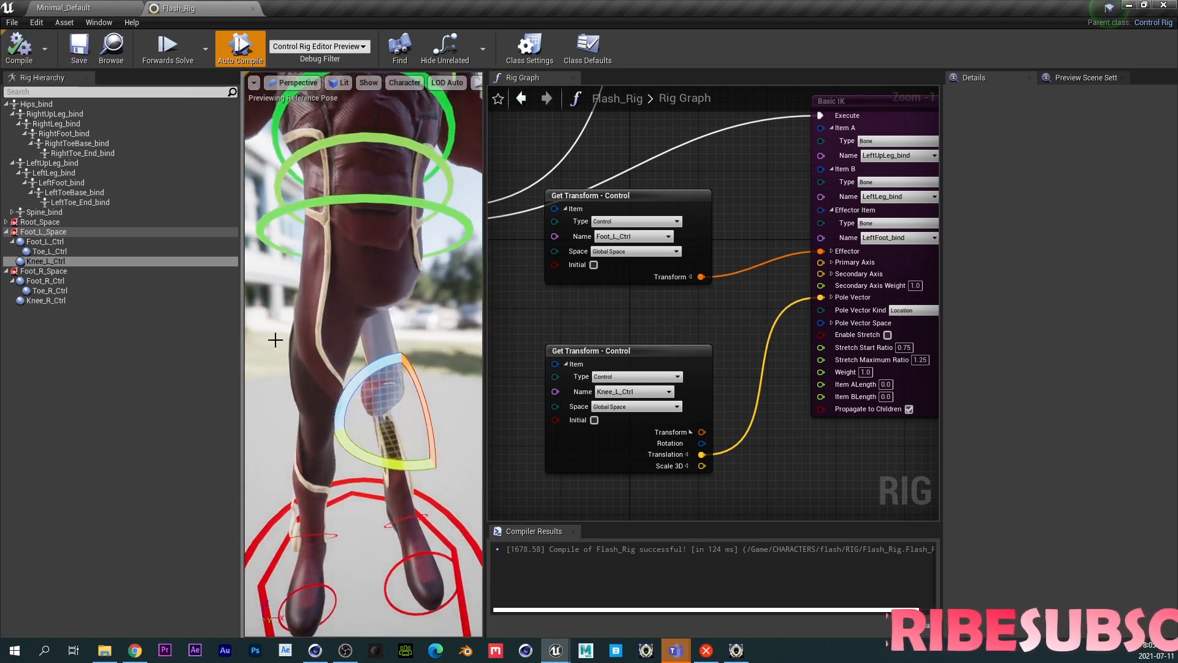
click(57, 175)
right_click(57, 174)
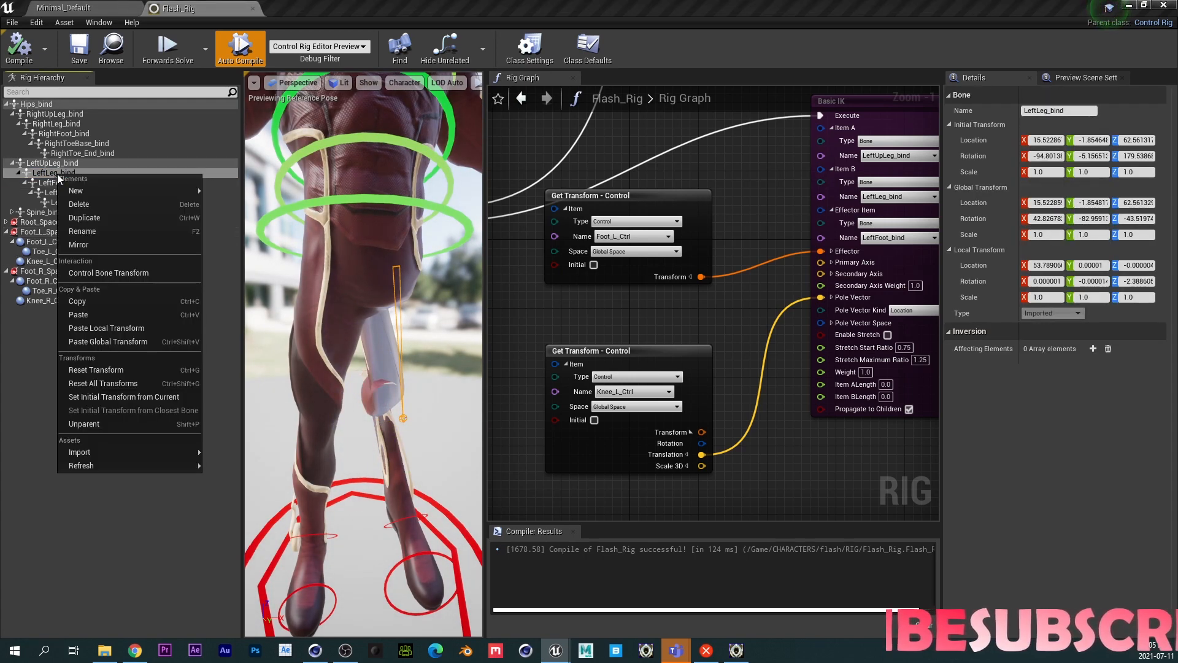
click(96, 274)
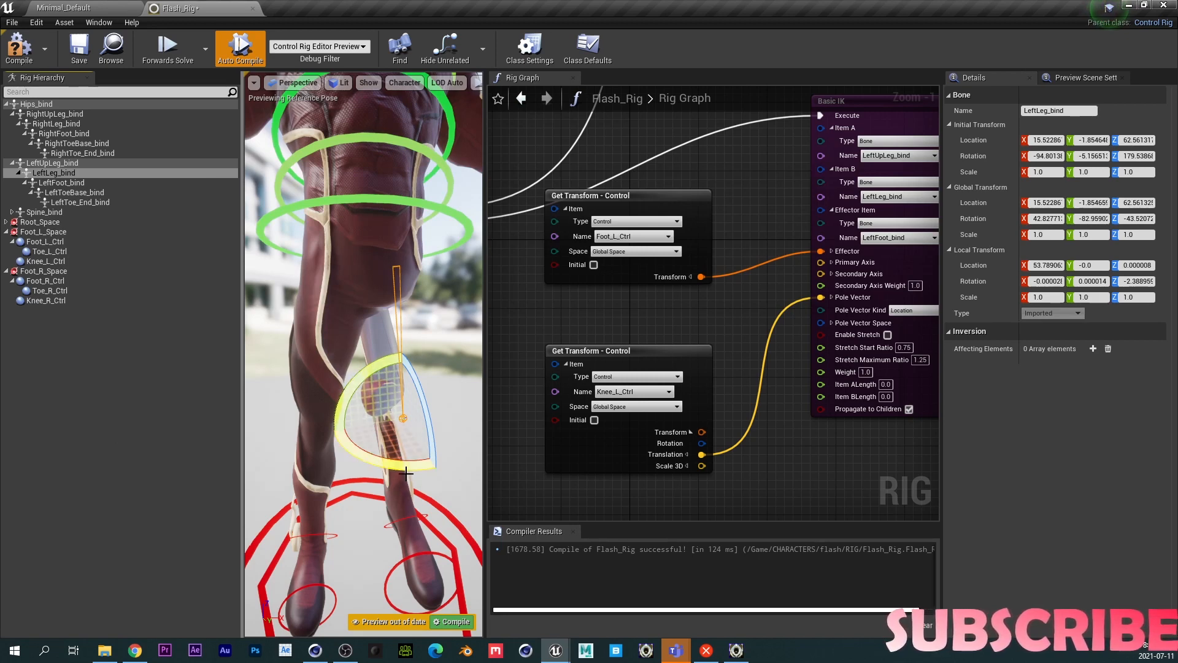
click(390, 521)
key(w)
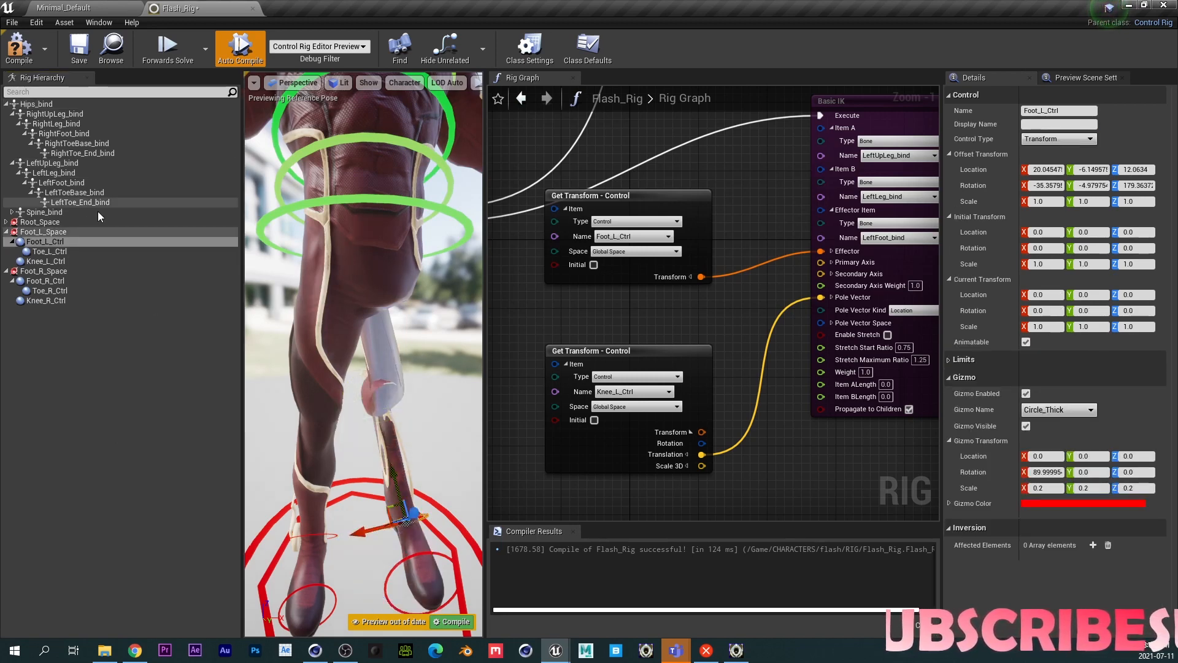
right_click(64, 172)
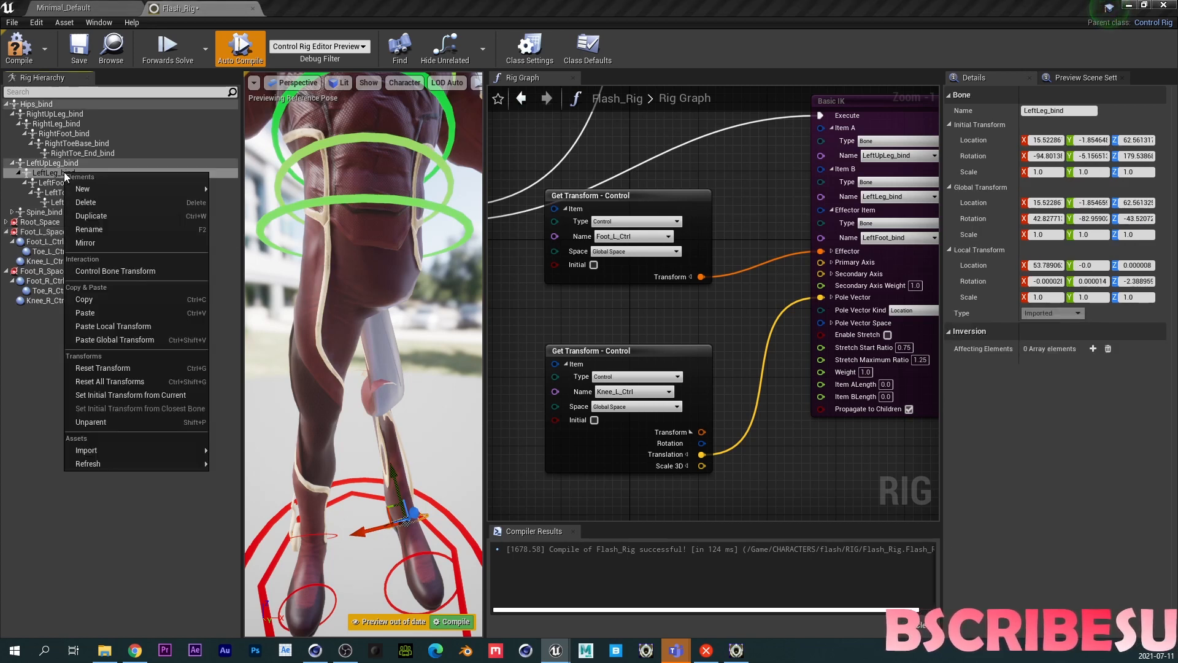
click(119, 271)
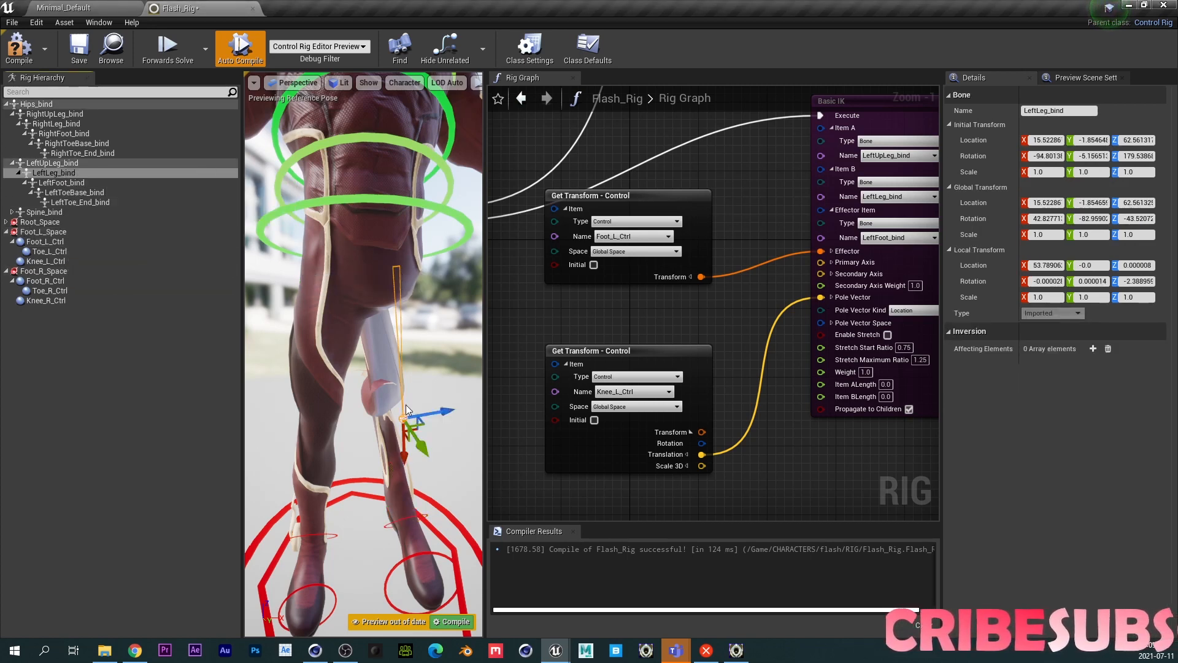
- Expand the Basic IK Primary Axis and set it to X 0, Y 0, Z -1
right_drag(828, 453, 761, 437)
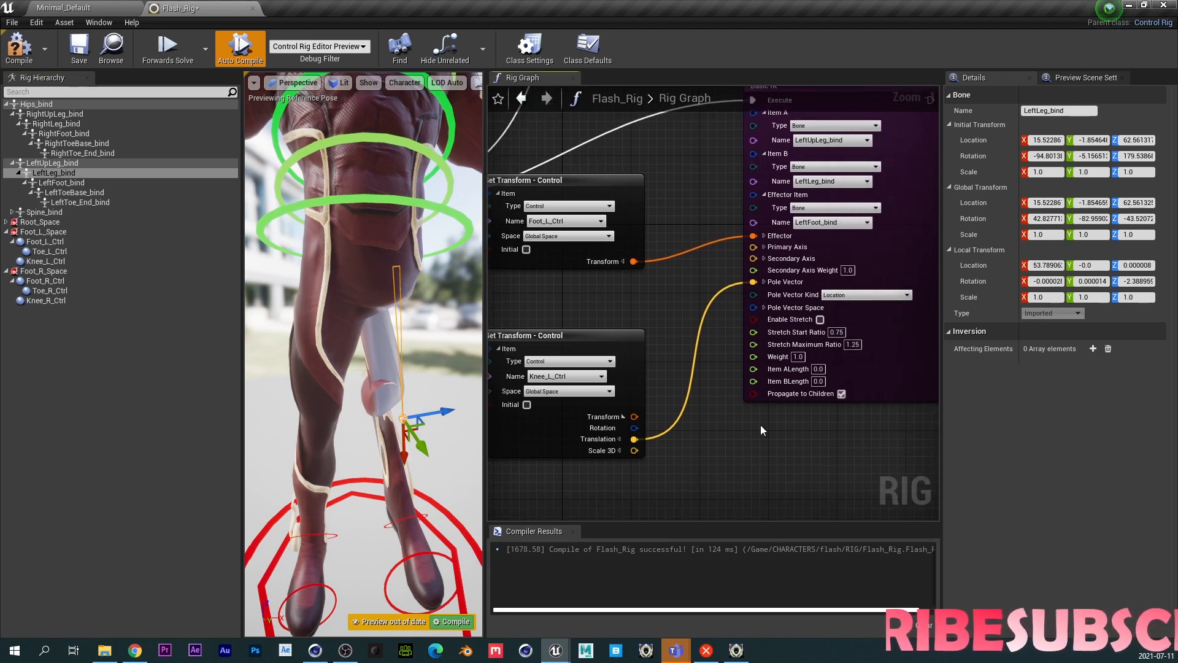
click(763, 247)
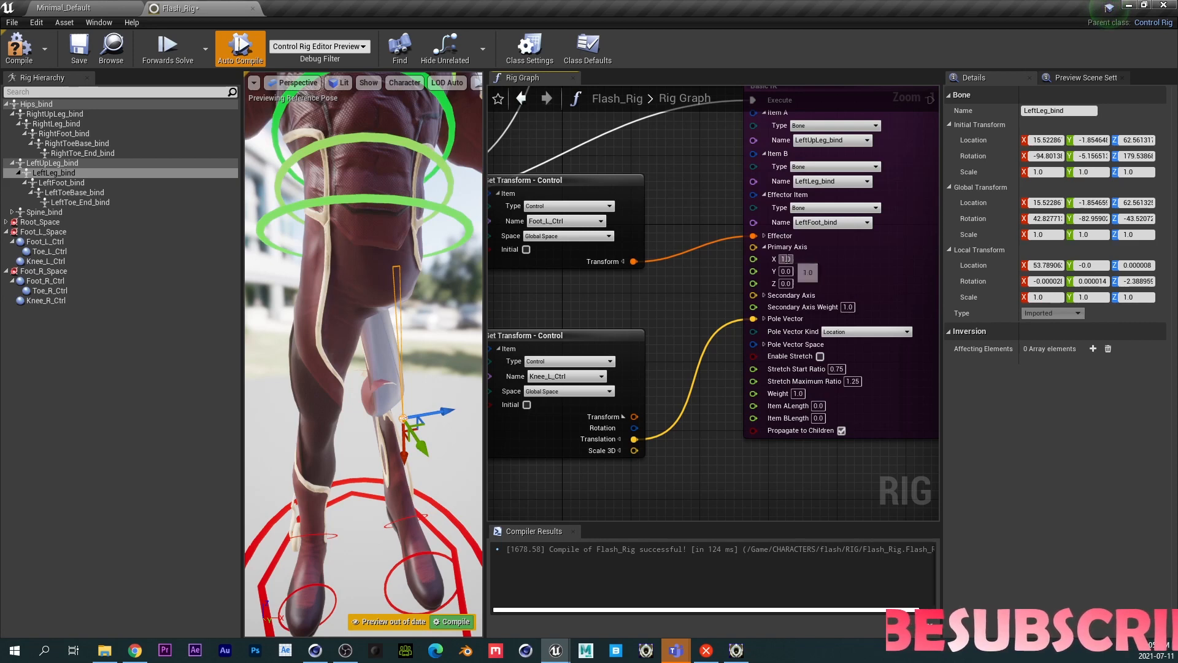
click(785, 259)
text(0)
key(Return)
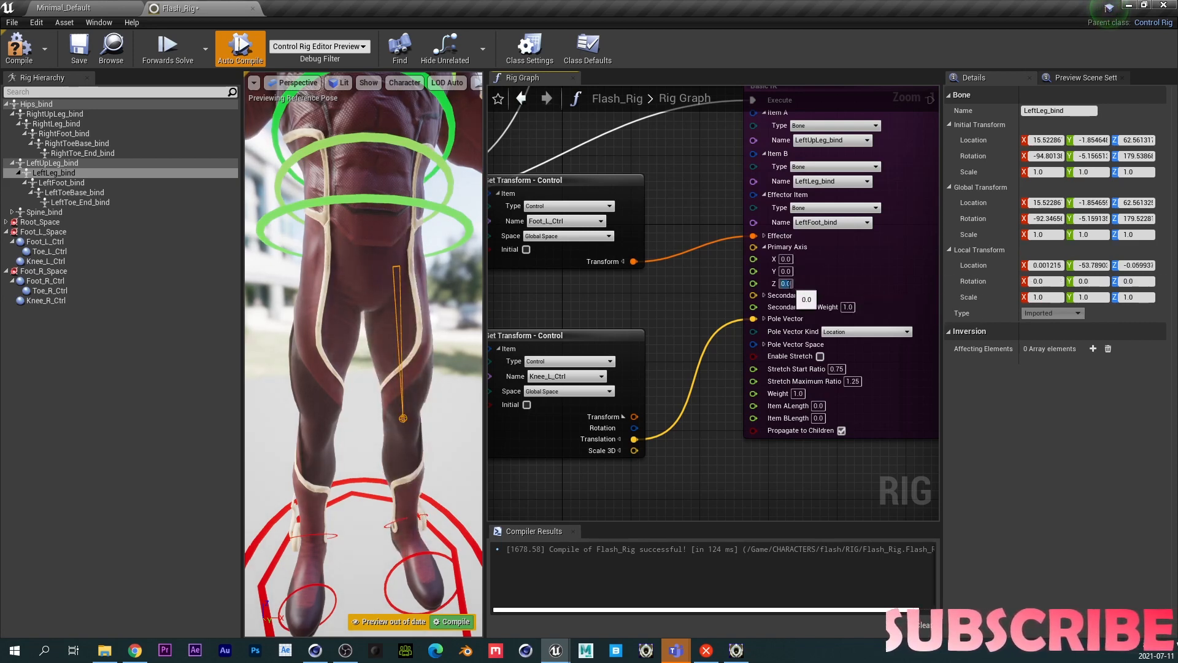
text(1)
key(Return)
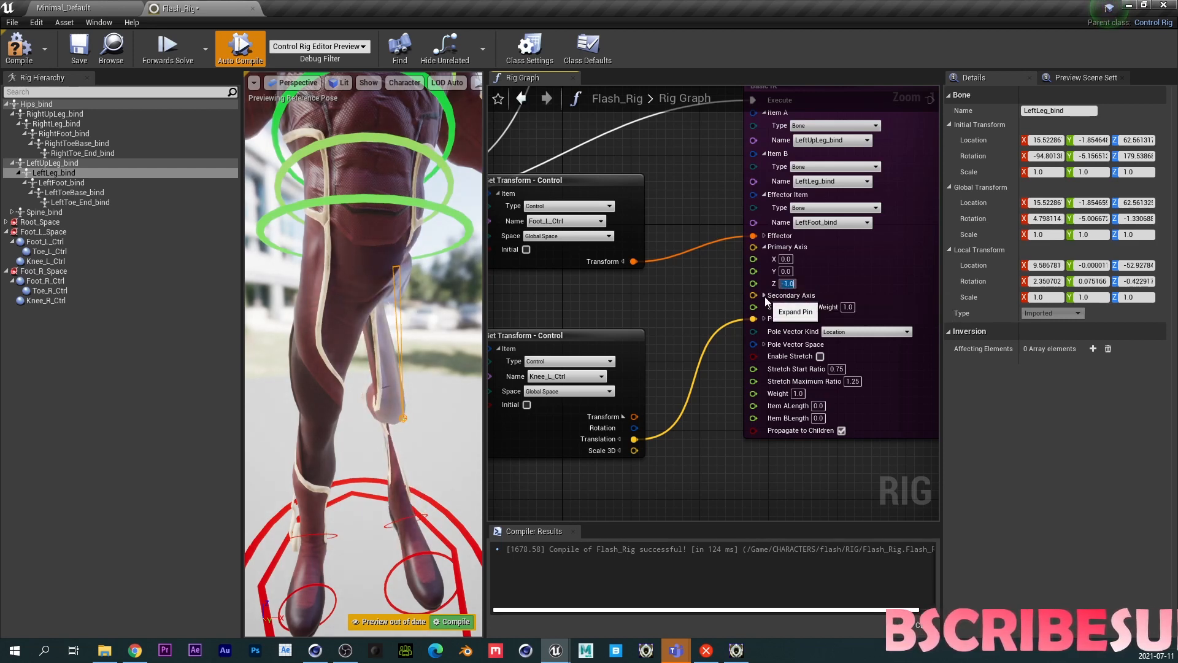
- Expand the Basic IK Secondary Axis and set it to X 0, Y 0, Z 1
click(764, 295)
click(783, 319)
text(0)
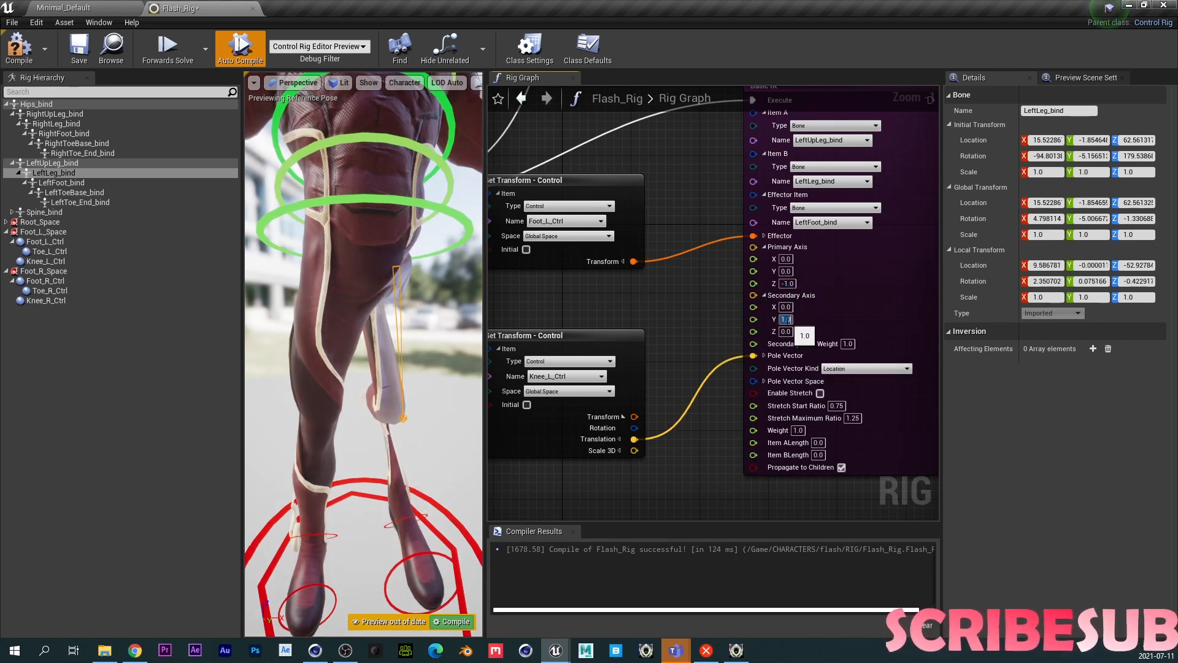
key(Return)
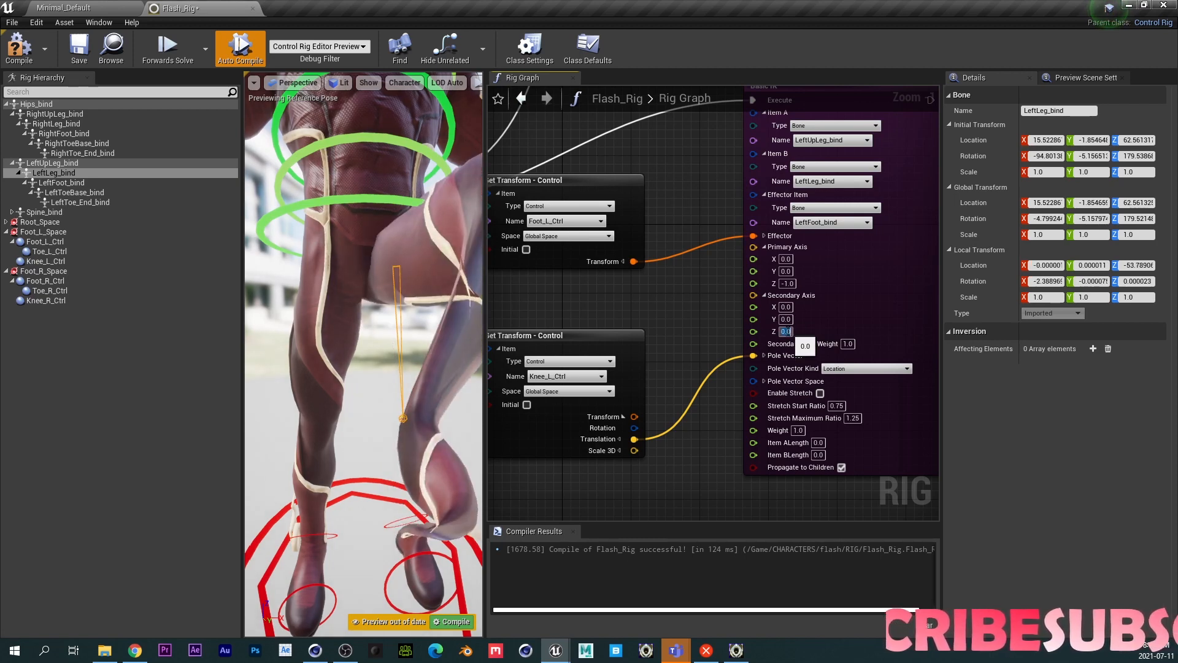
key(Return)
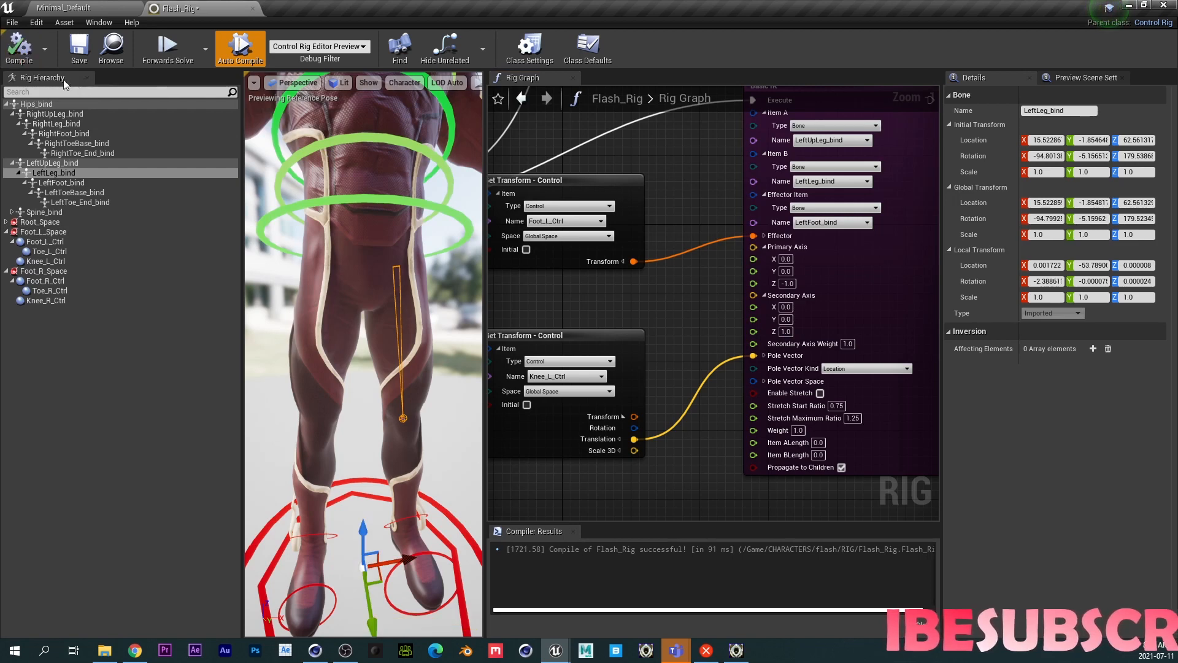
- Select the left foot control in the viewport and move it slightly to test the leg IK
click(79, 49)
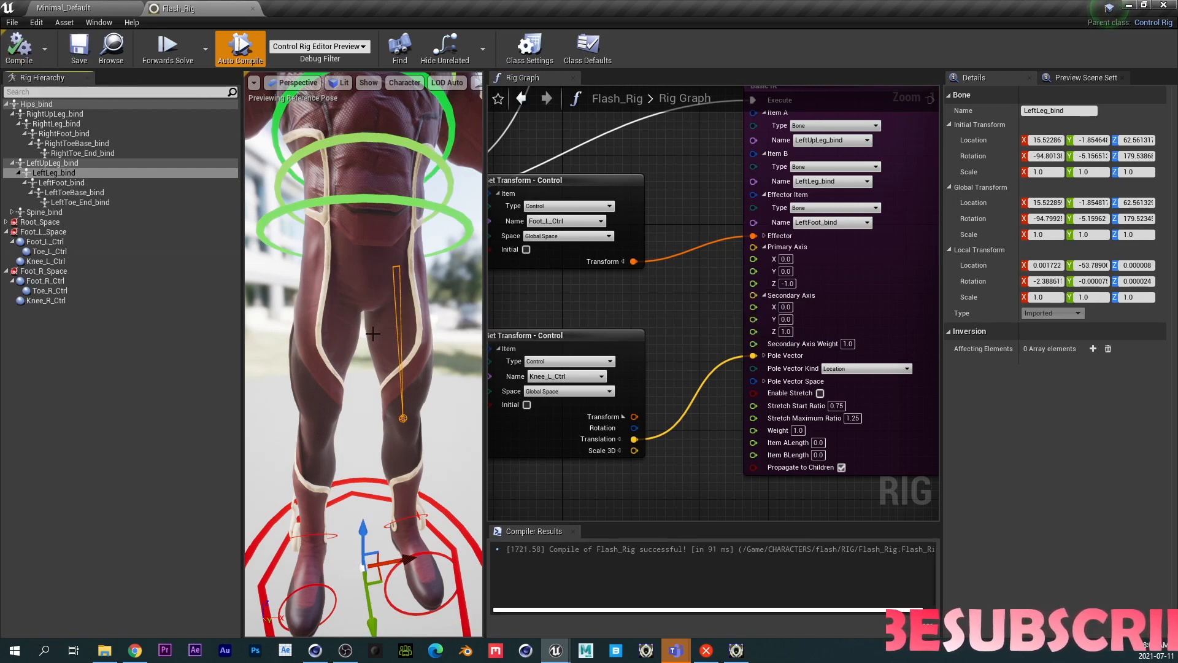
middle_drag(373, 334, 378, 380)
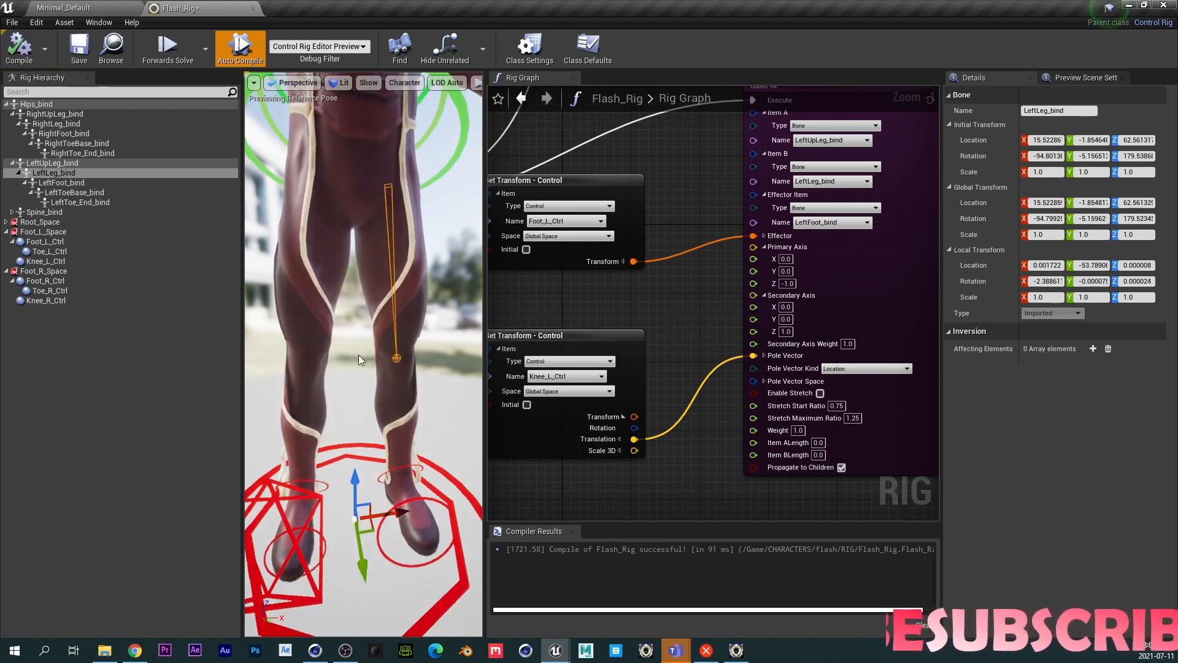
alt+drag(358, 355, 345, 375)
drag(315, 417, 314, 451)
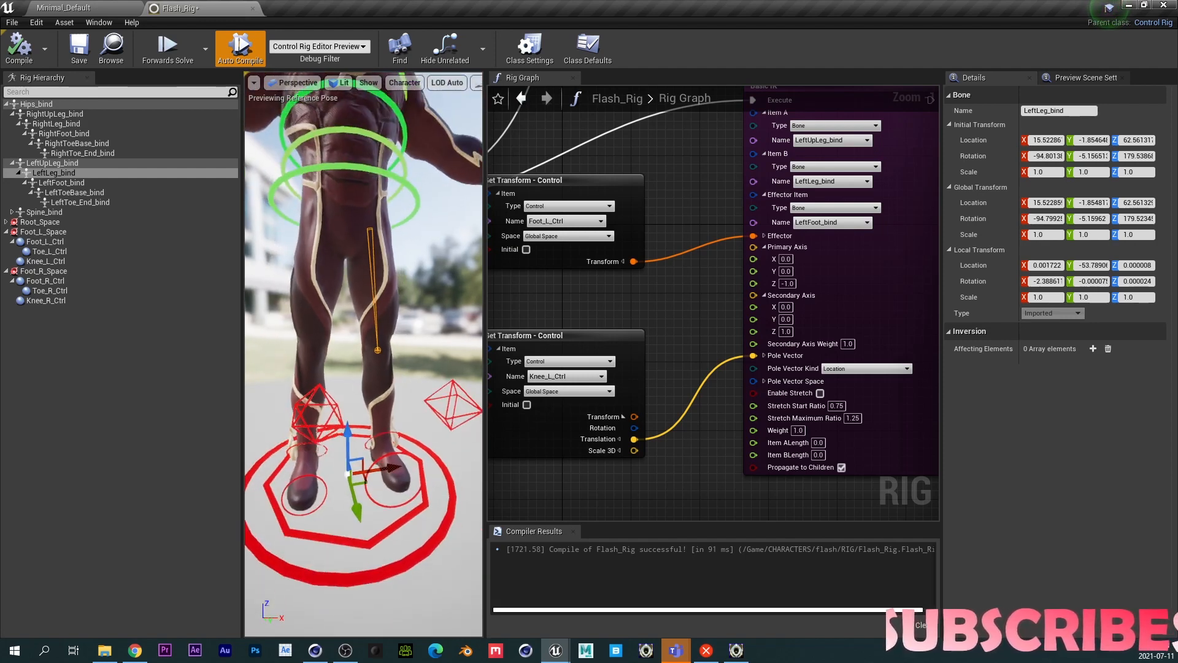
click(368, 443)
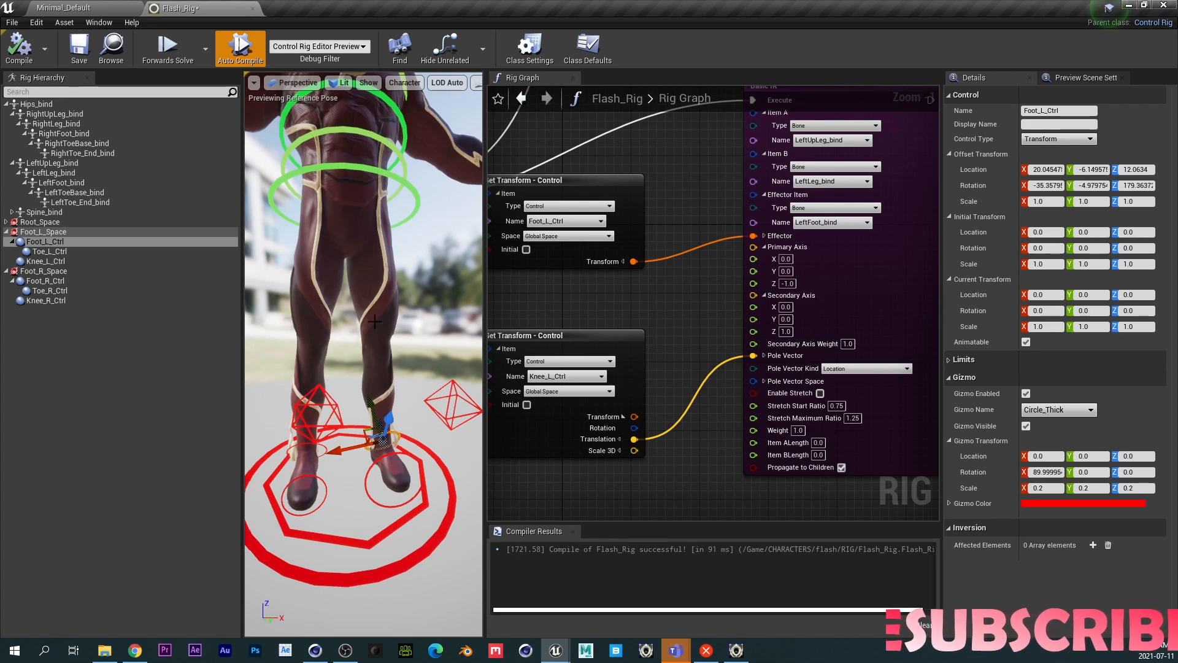
mouse_move(370, 413)
mouse_down()
mouse_move(341, 405)
mouse_move(367, 402)
mouse_move(375, 410)
mouse_move(322, 408)
mouse_move(360, 397)
mouse_move(371, 408)
mouse_up()
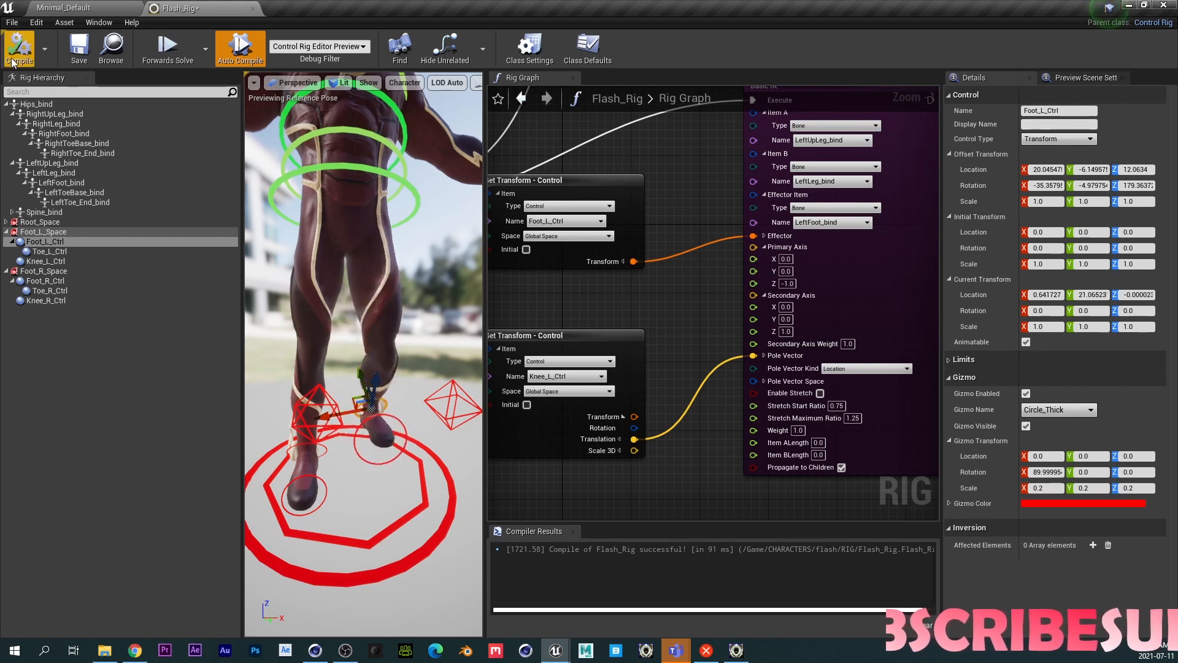
- Recompile the rig and set the Secondary Axis Z value to -1
click(13, 61)
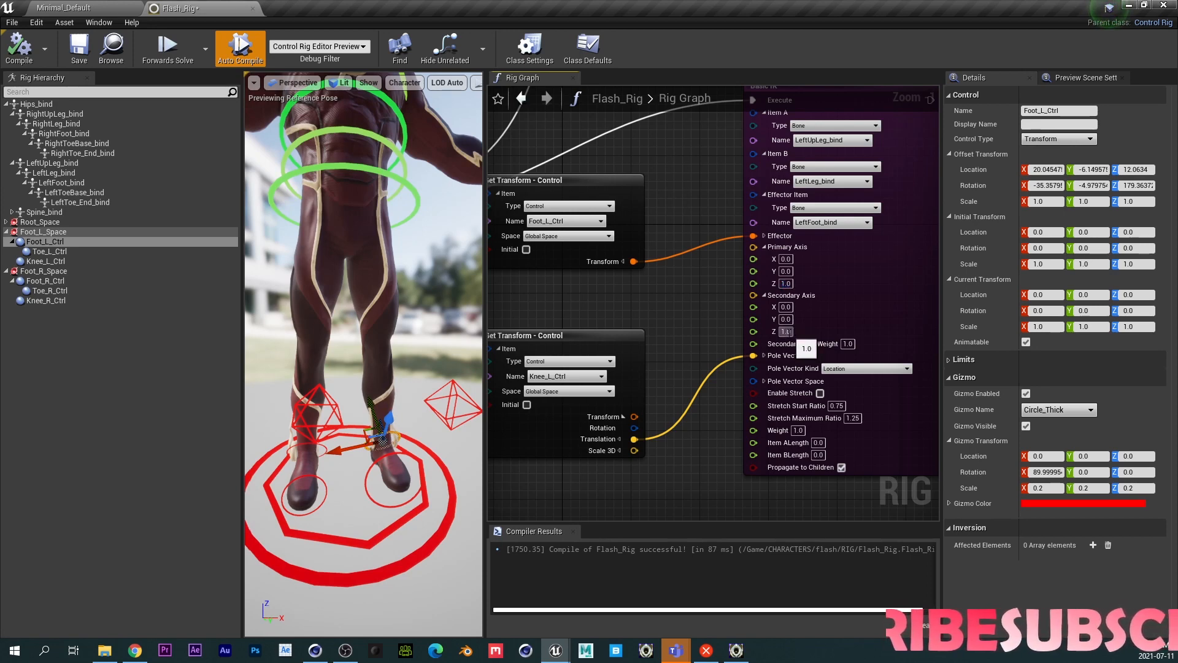
text(-1)
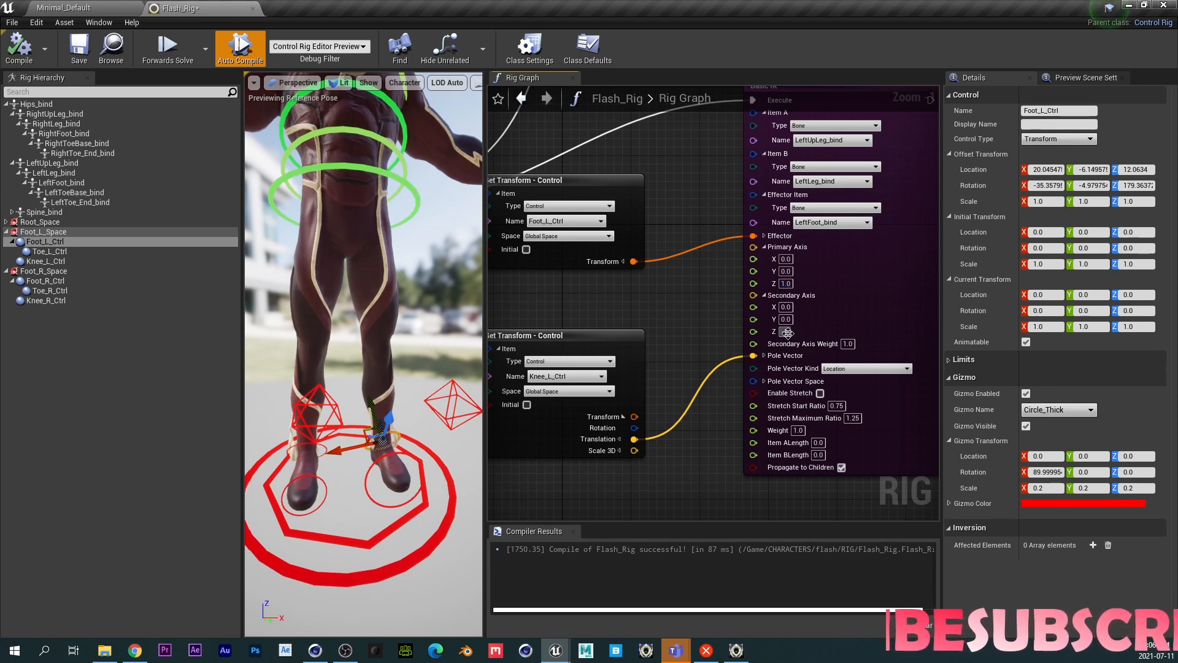
key(Return)
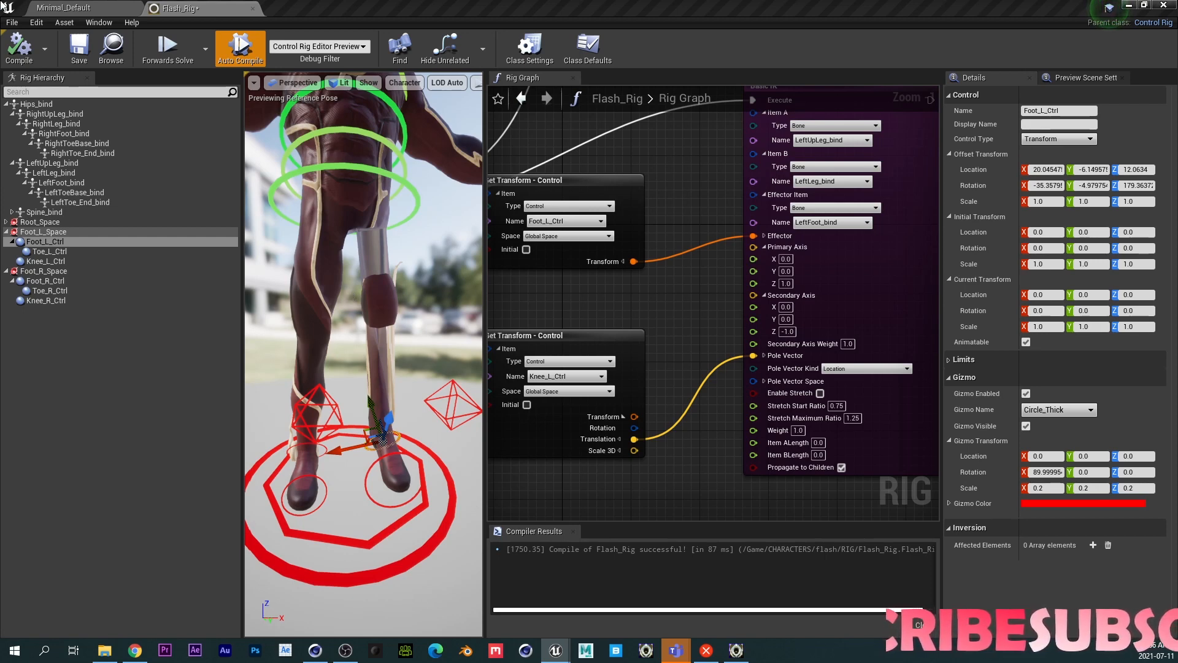
- Enable Control Bone Transform on LeftLeg_bind and set the Basic IK Primary Axis to X 0, Y -1, Z 0
right_click(56, 175)
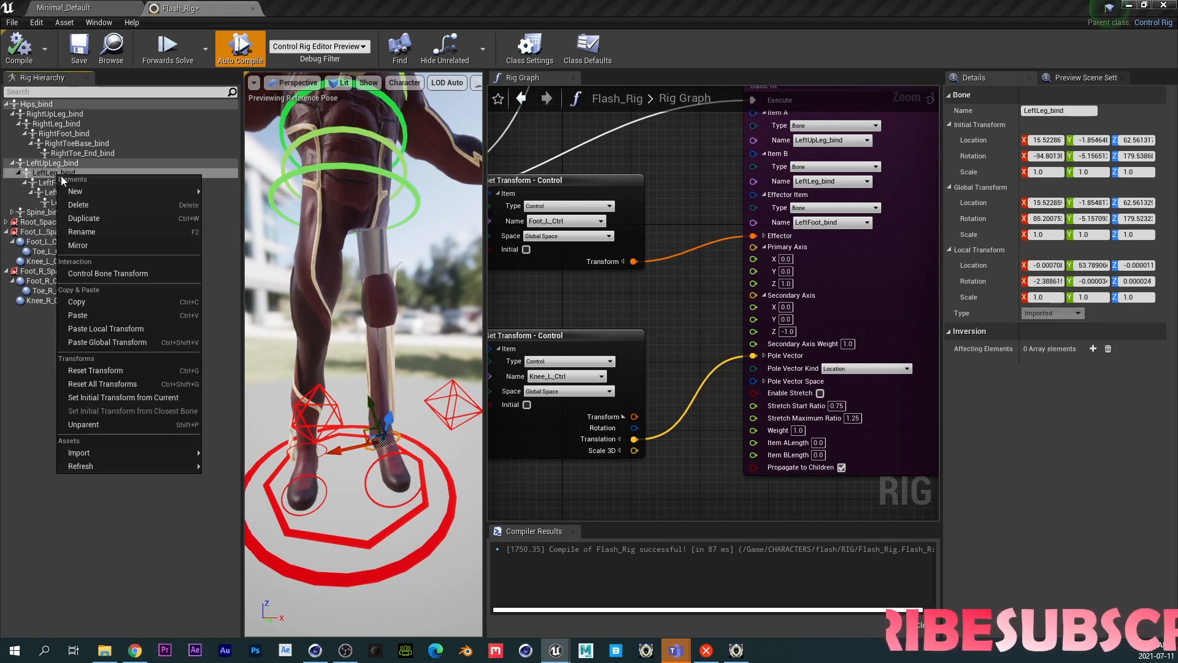
click(100, 273)
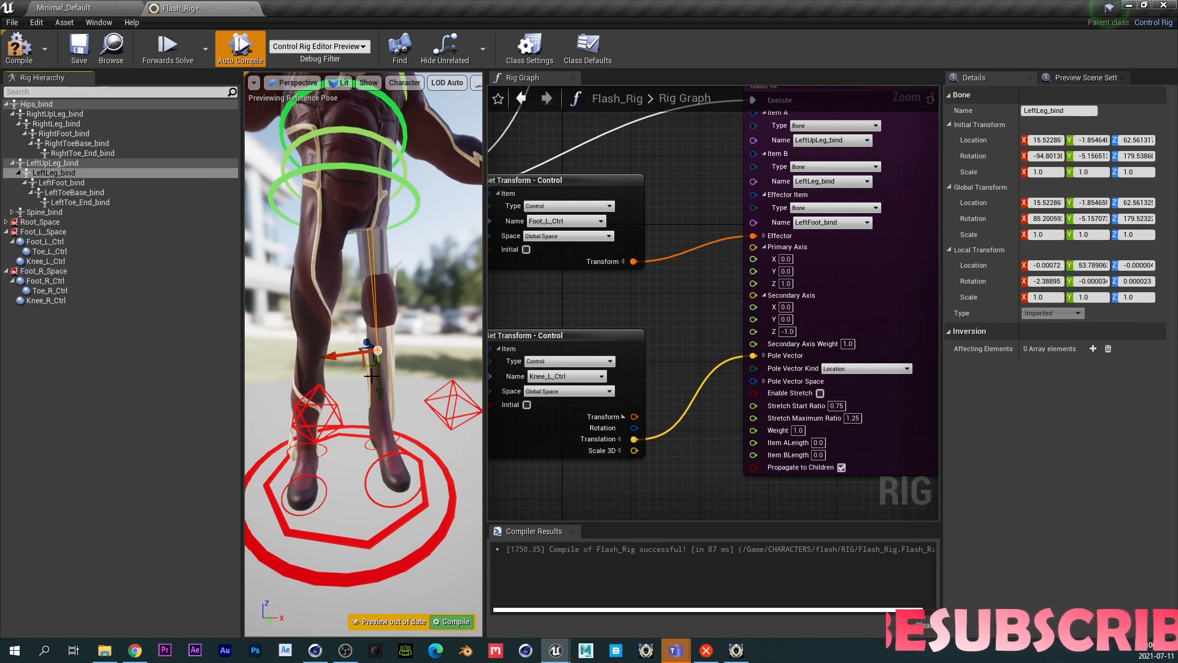
click(785, 272)
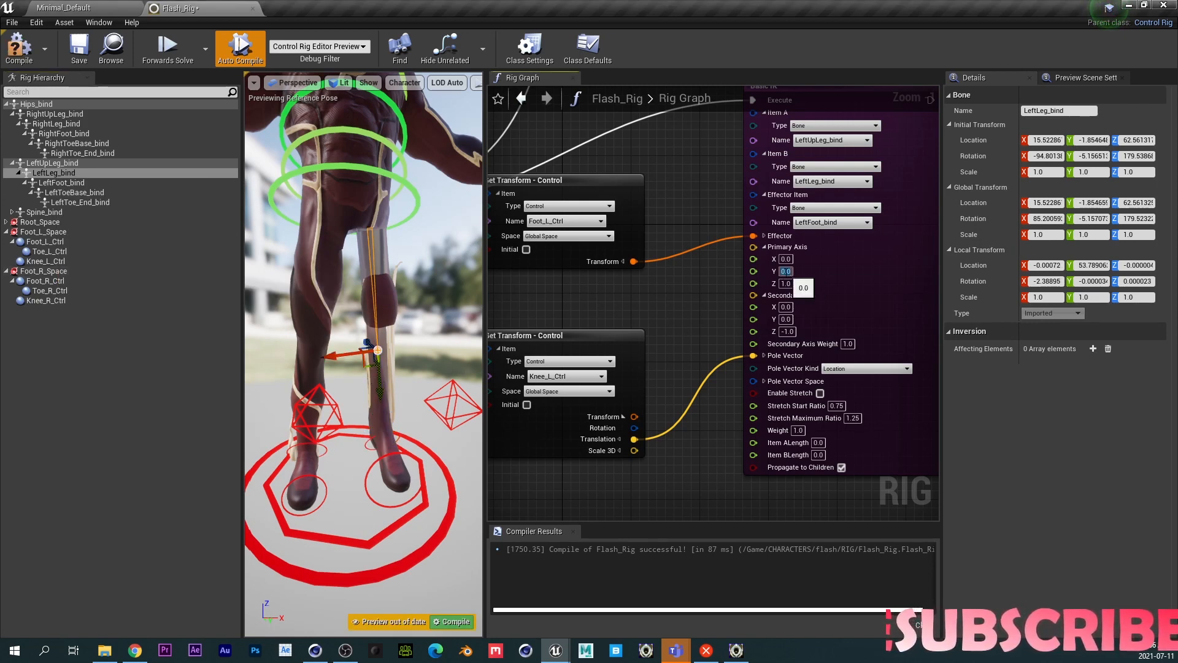
text(-1)
key(Return)
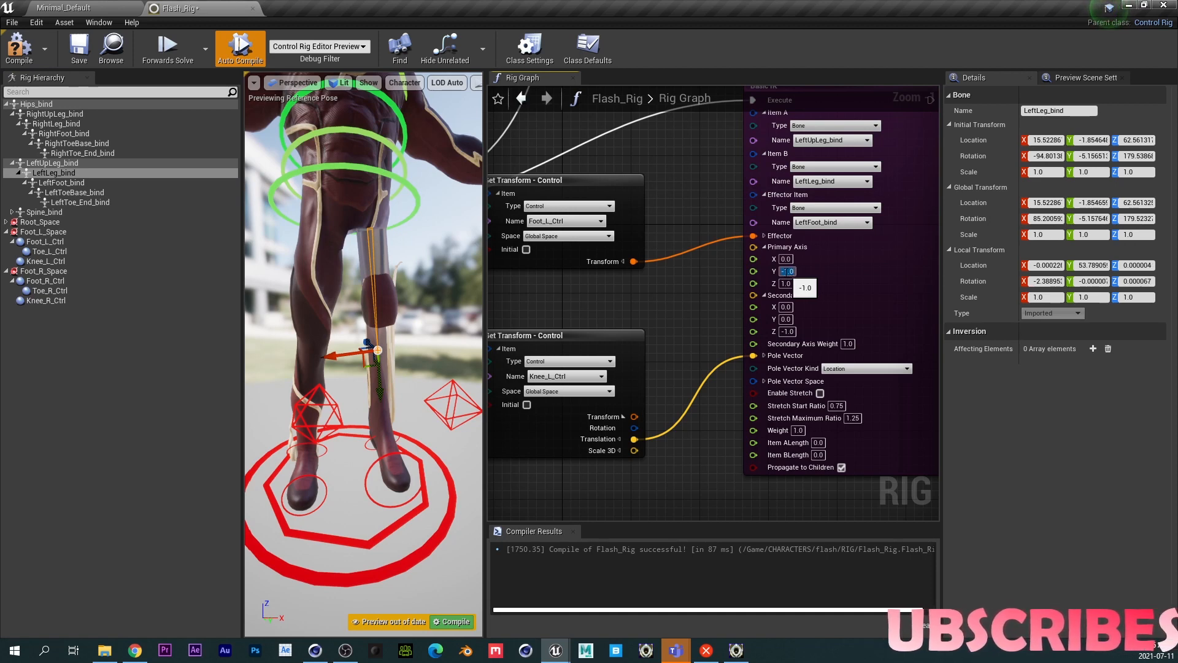
click(785, 284)
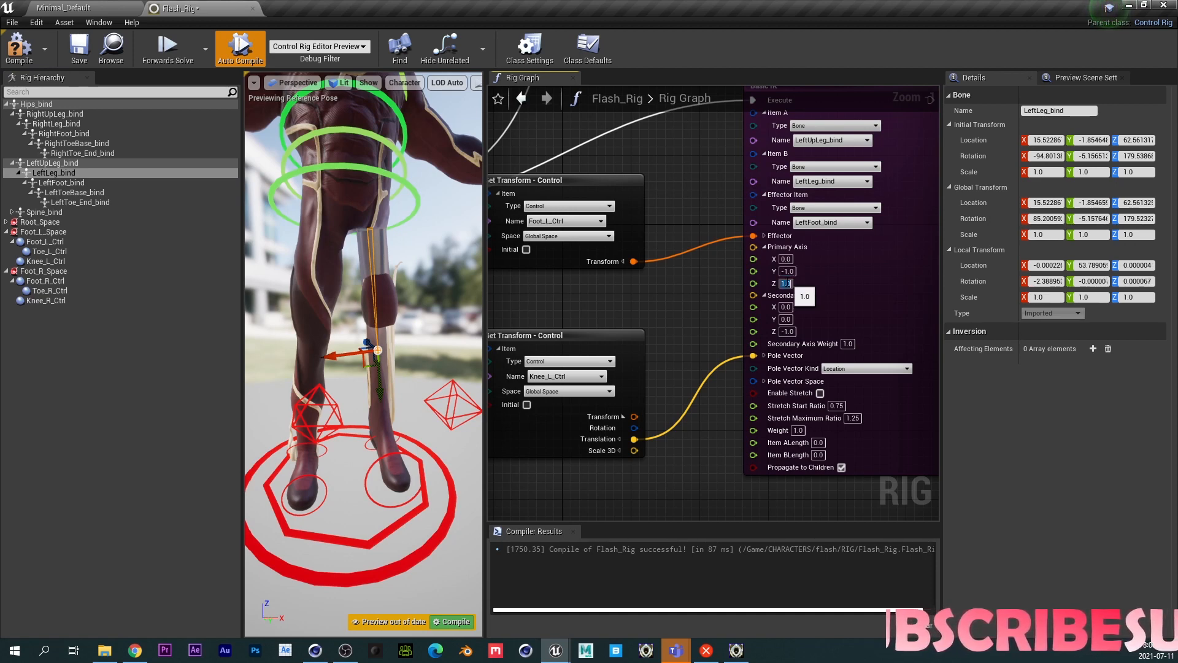
text(0)
key(Return)
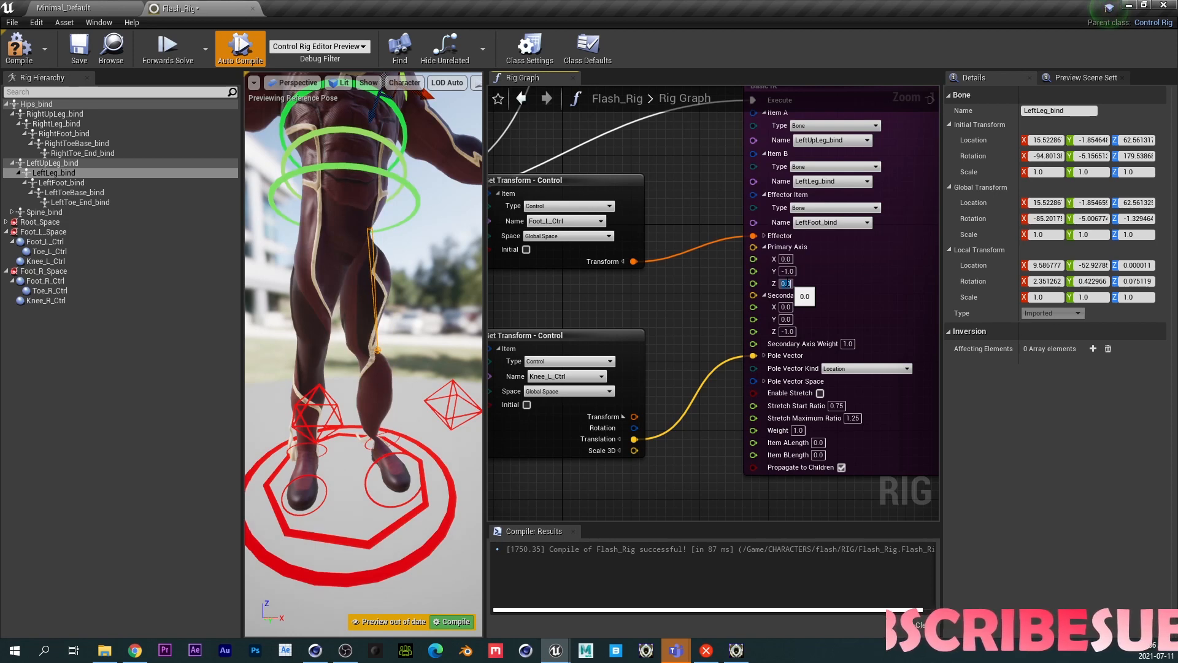
- Set the Basic IK Secondary Axis Z value to 1 and save the rig
click(787, 331)
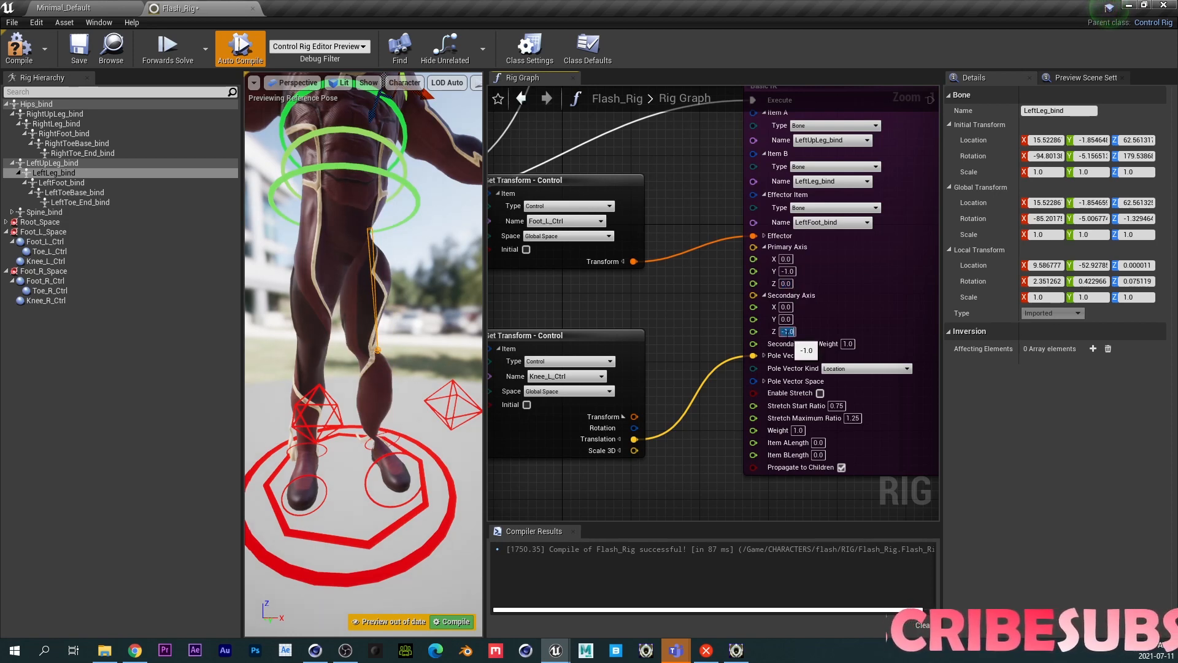
text(1)
key(Return)
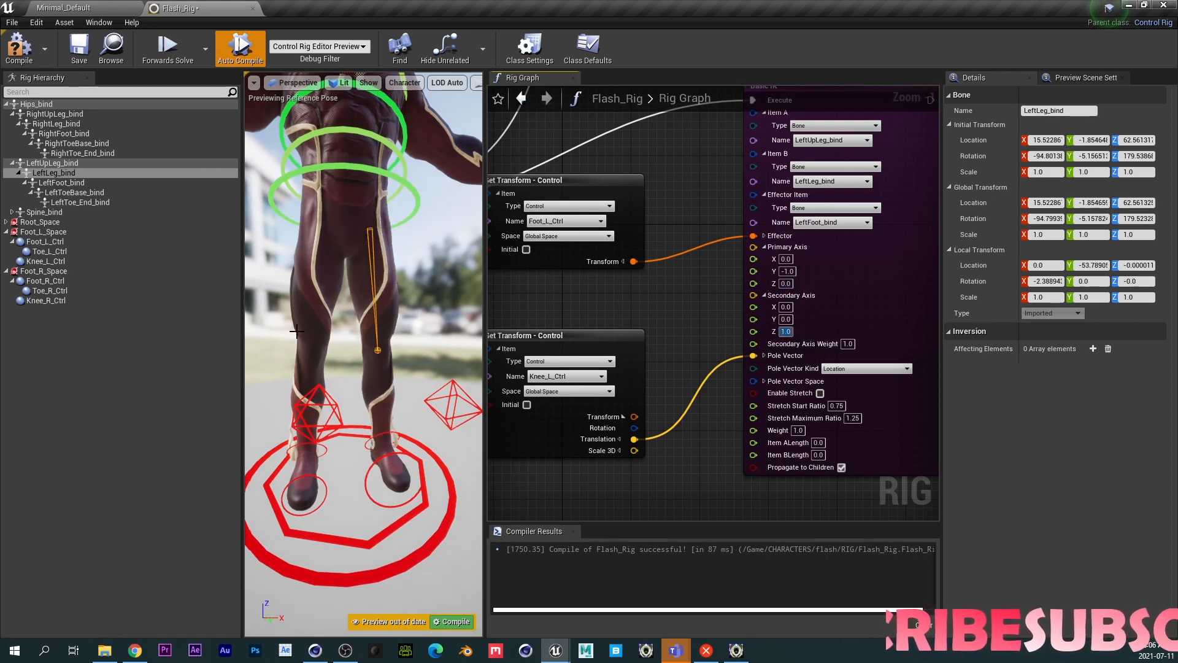
click(71, 47)
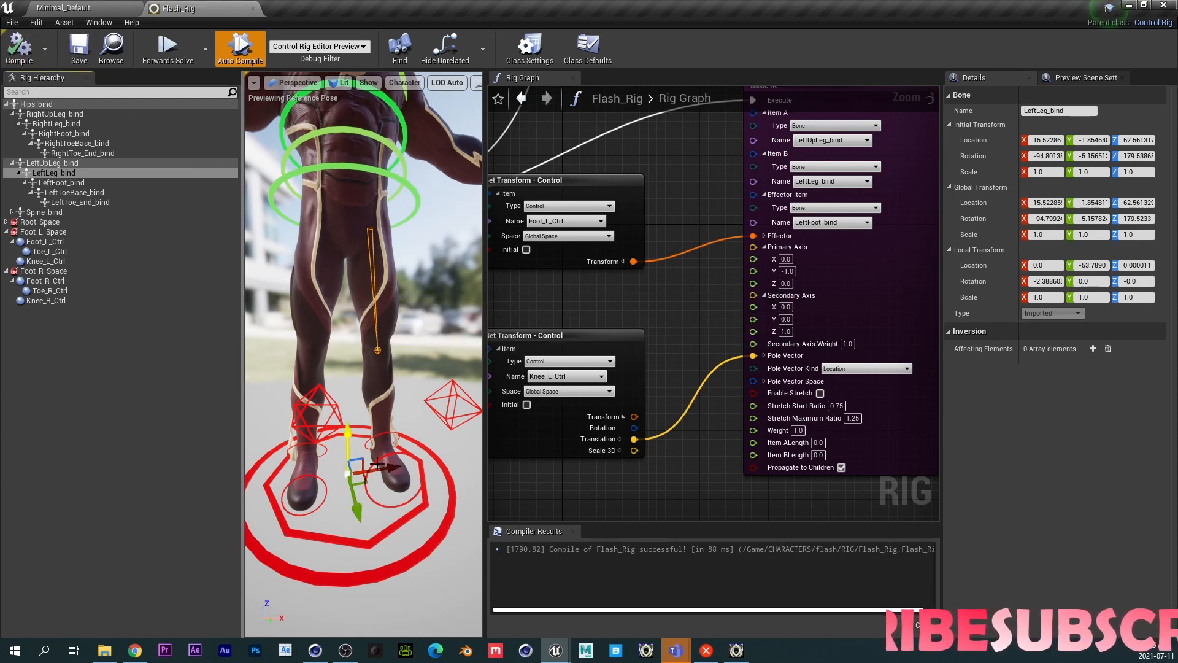
- Select the left foot control, move it to test the leg IK, and recompile to reset the pose
click(370, 441)
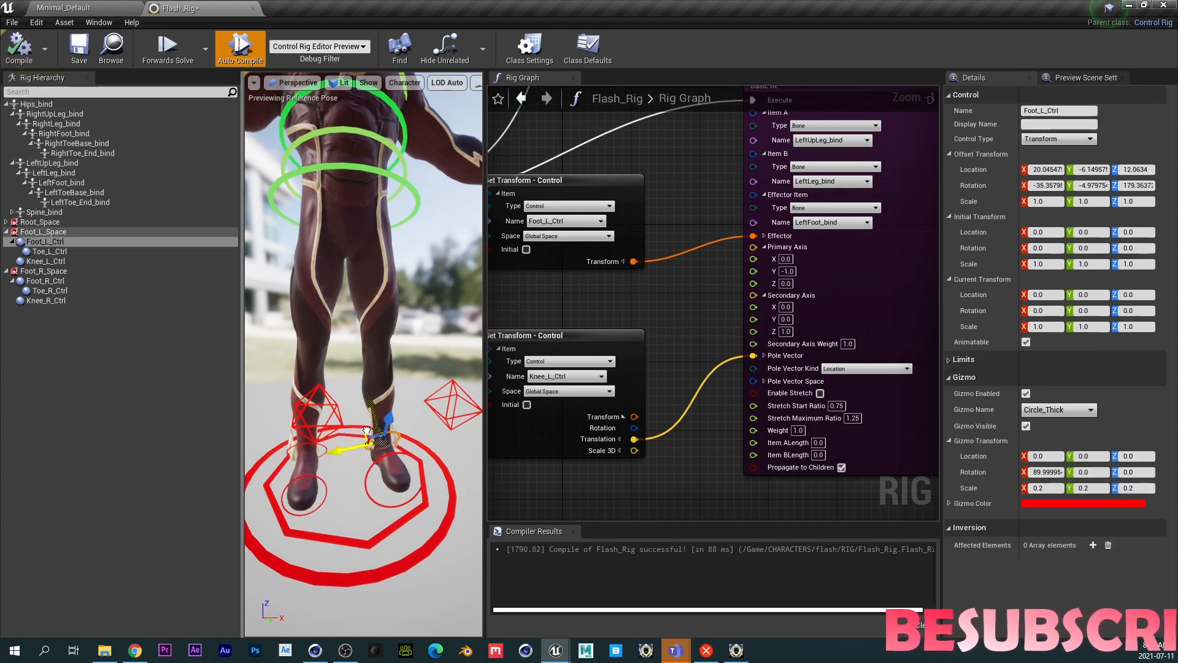
drag(367, 430, 339, 390)
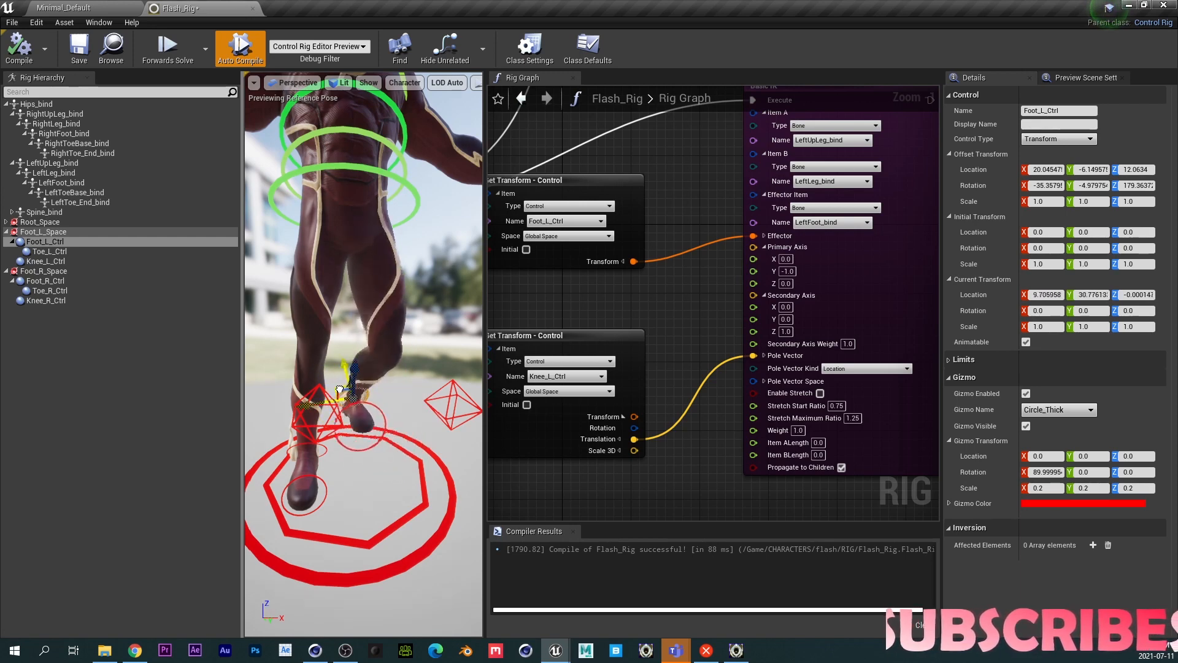
click(19, 46)
- Move the left foot control again to check the knee bend, then recompile
right_drag(400, 337, 392, 400)
drag(392, 400, 379, 321)
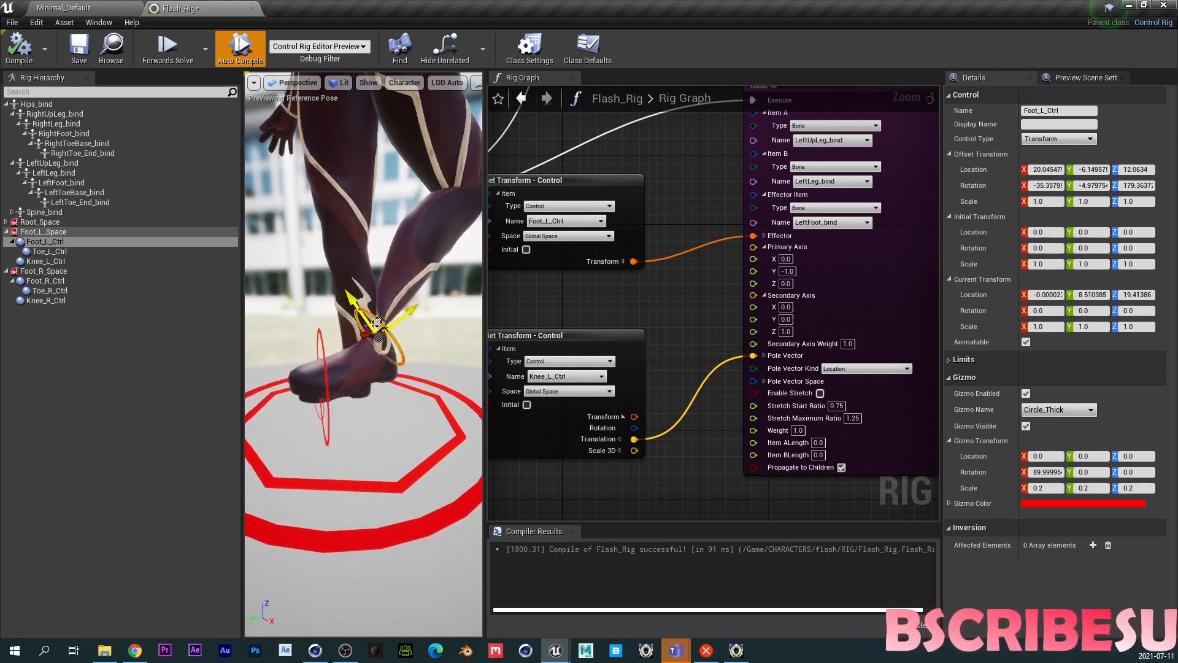
click(27, 54)
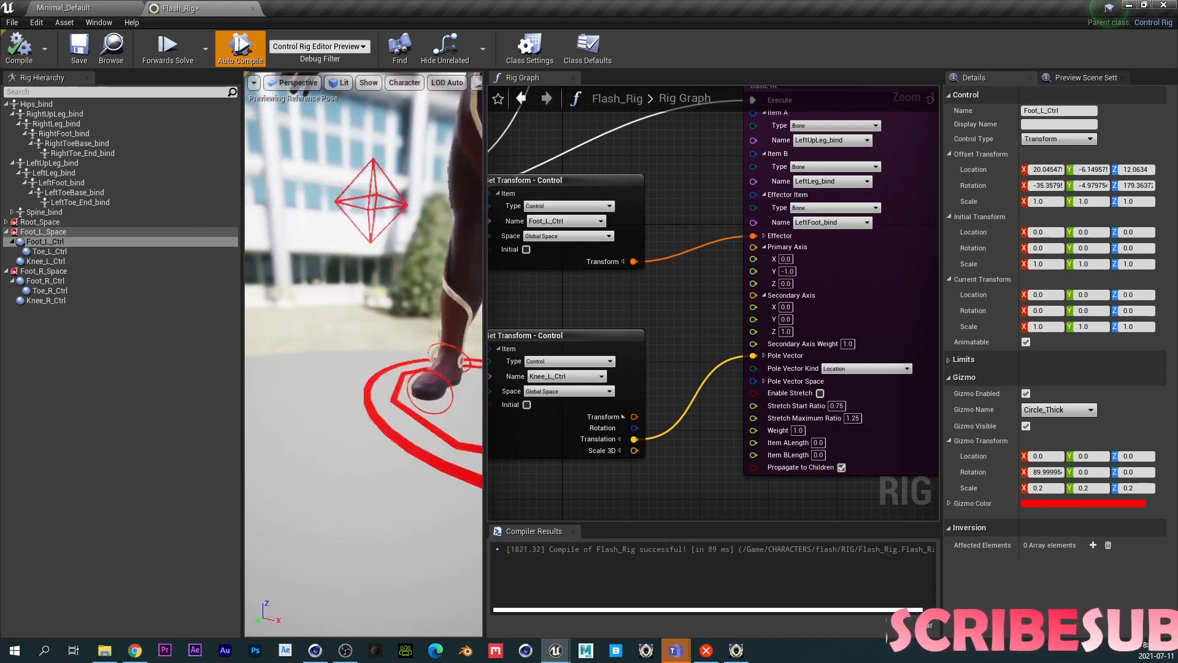
- Move the left knee and left foot controls to test the pole vector, then recompile
click(363, 274)
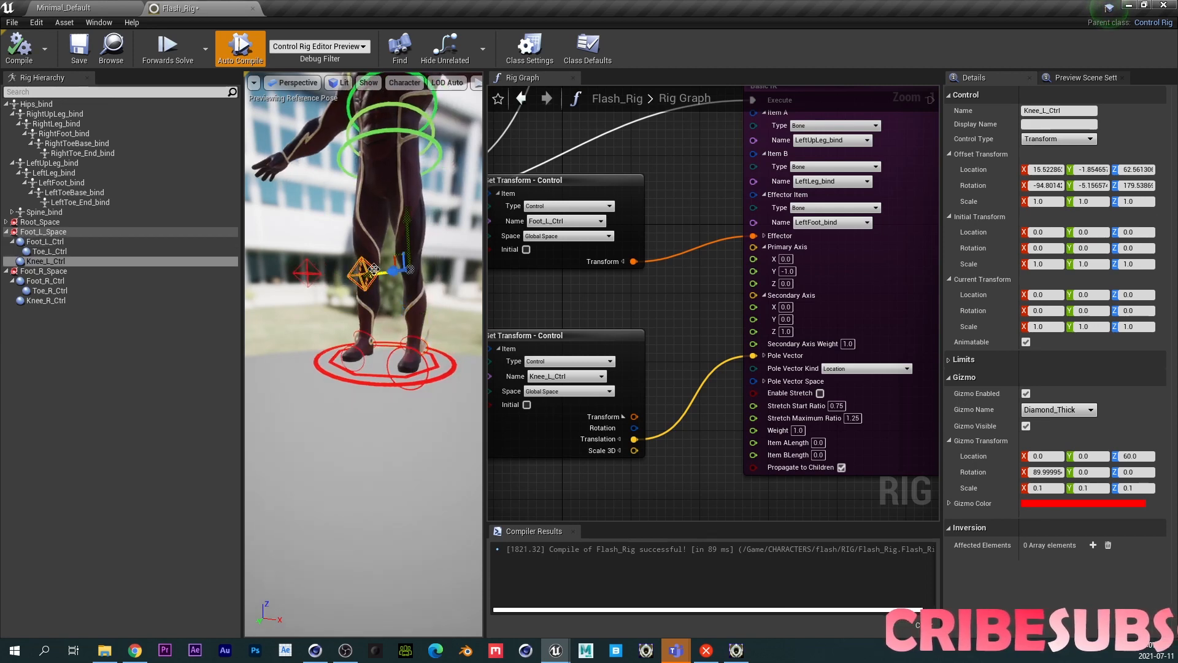
drag(353, 284, 364, 281)
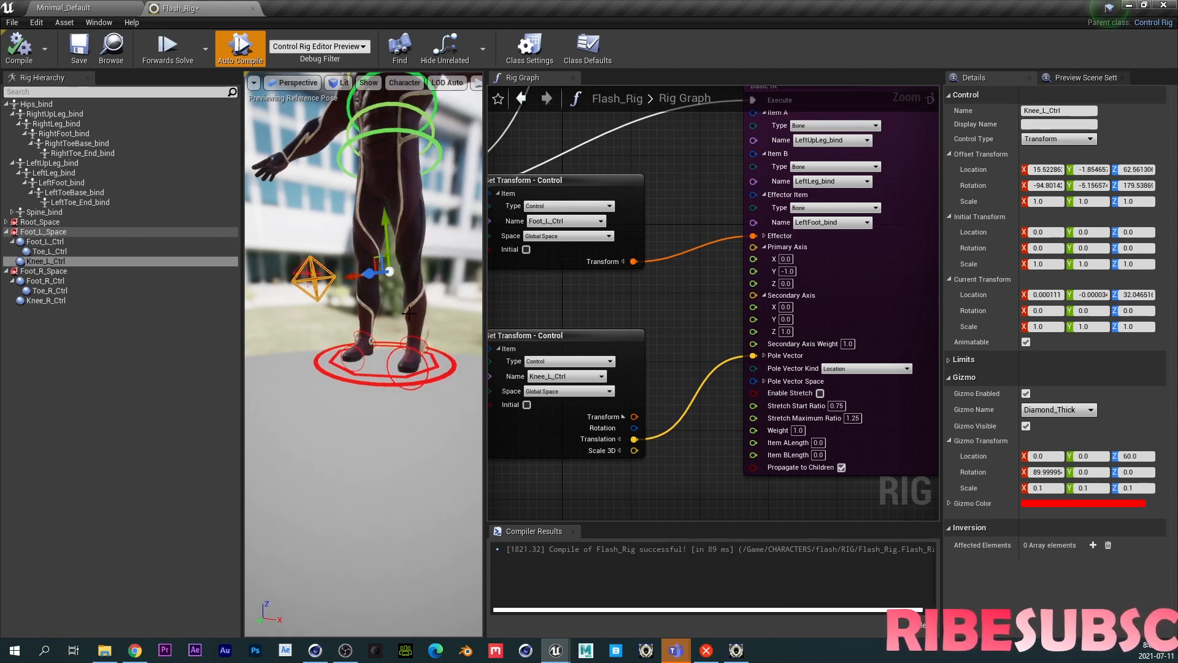
click(407, 337)
drag(394, 340, 443, 302)
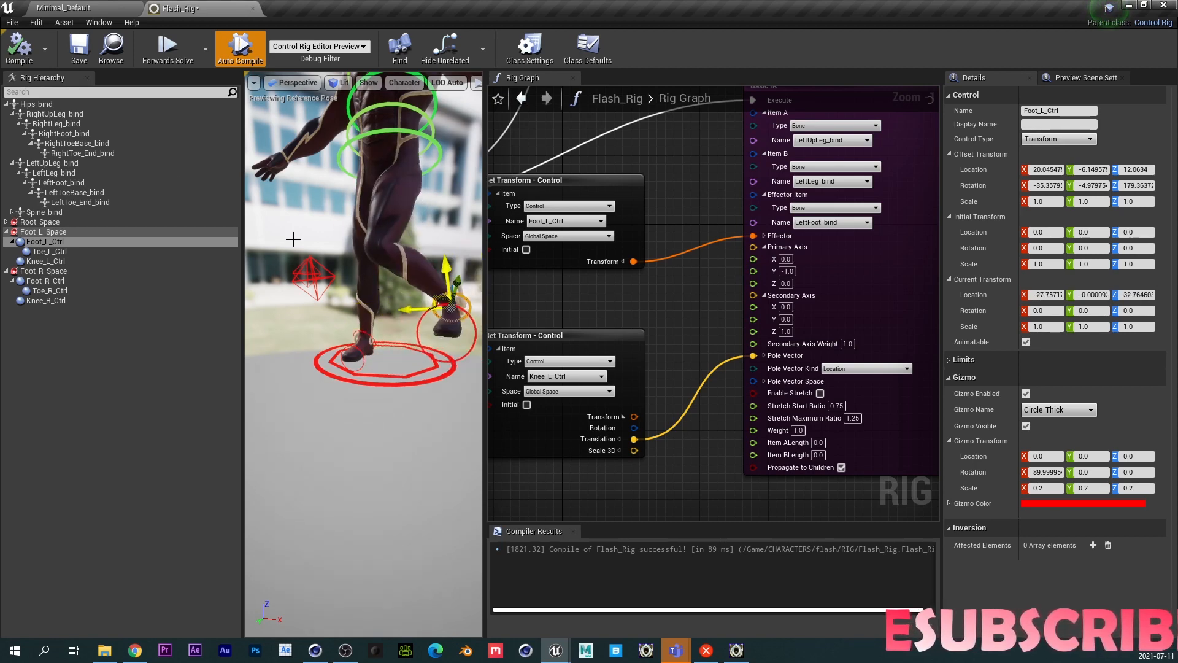
click(20, 56)
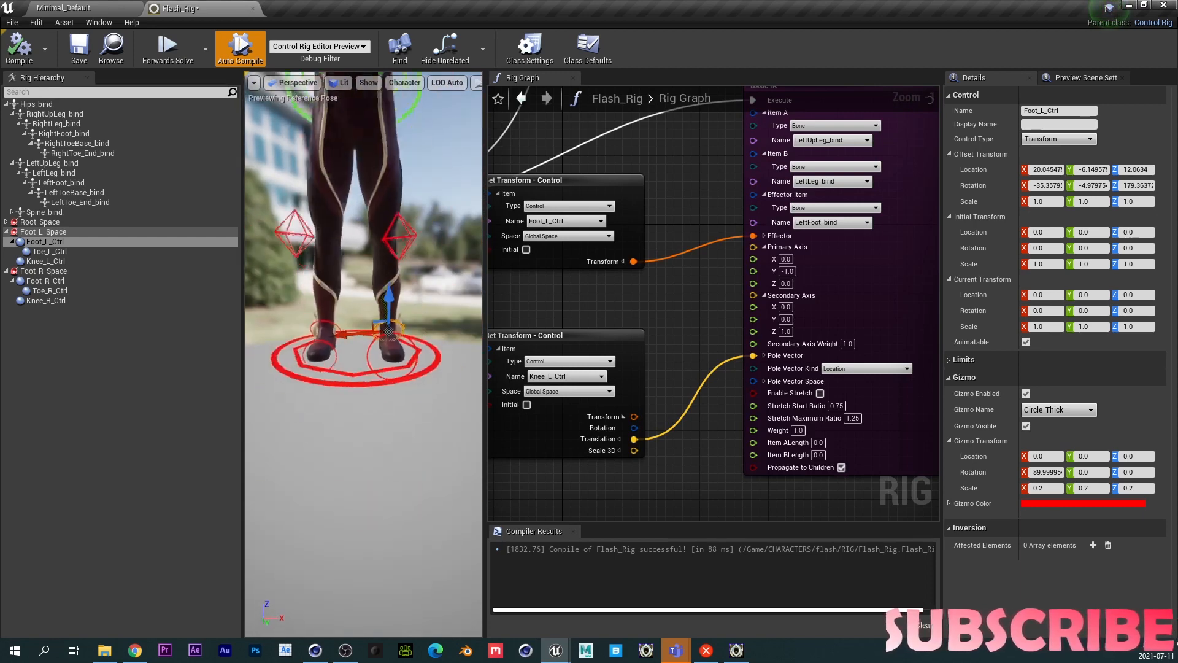
- Set the left knee control's gizmo location Z to 80 and recompile the rig
right_drag(321, 347, 392, 347)
middle_drag(321, 348, 370, 349)
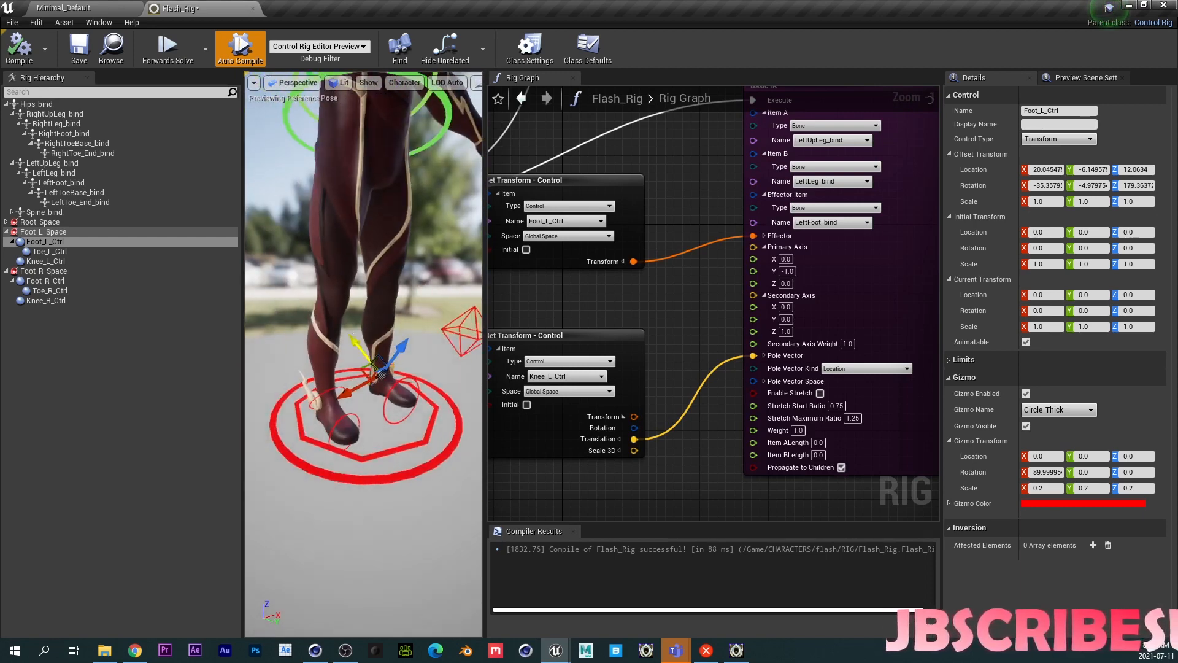
right_drag(370, 349, 405, 331)
middle_drag(405, 331, 419, 317)
click(433, 309)
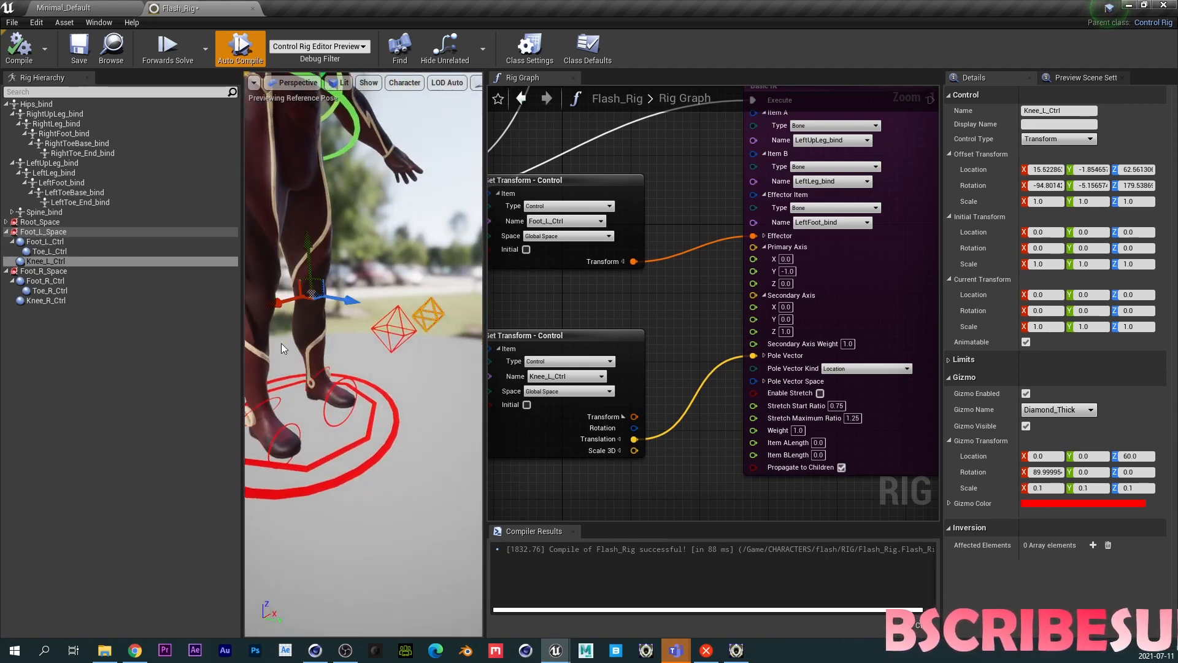
click(1134, 456)
text(80)
key(Return)
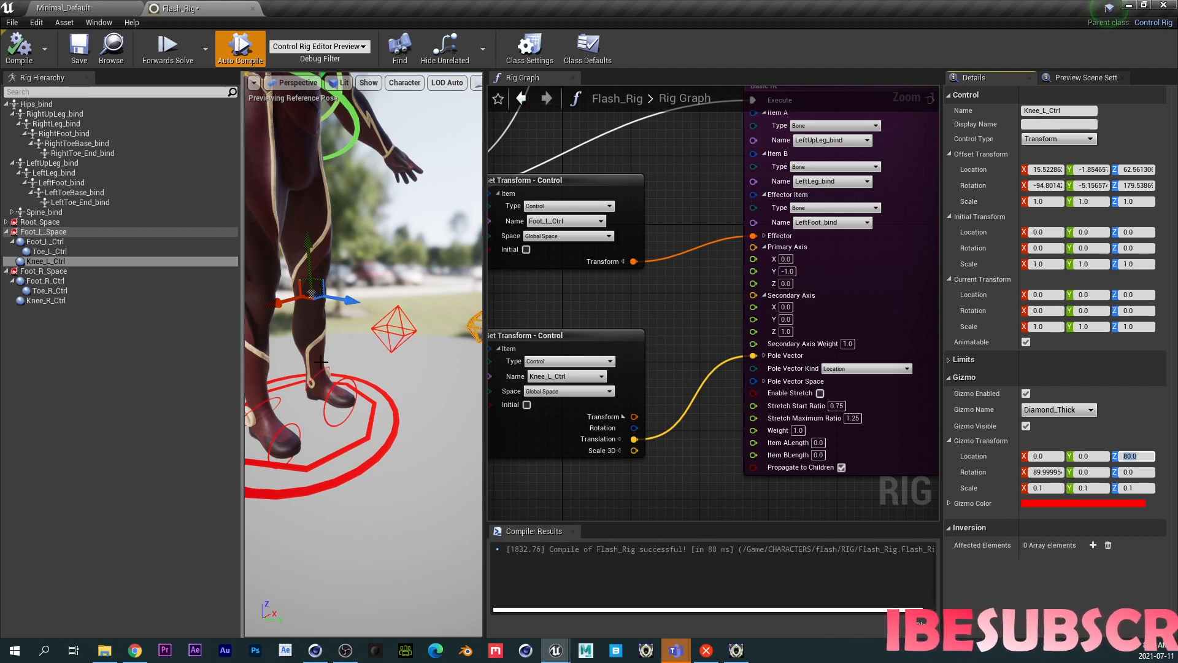
click(22, 53)
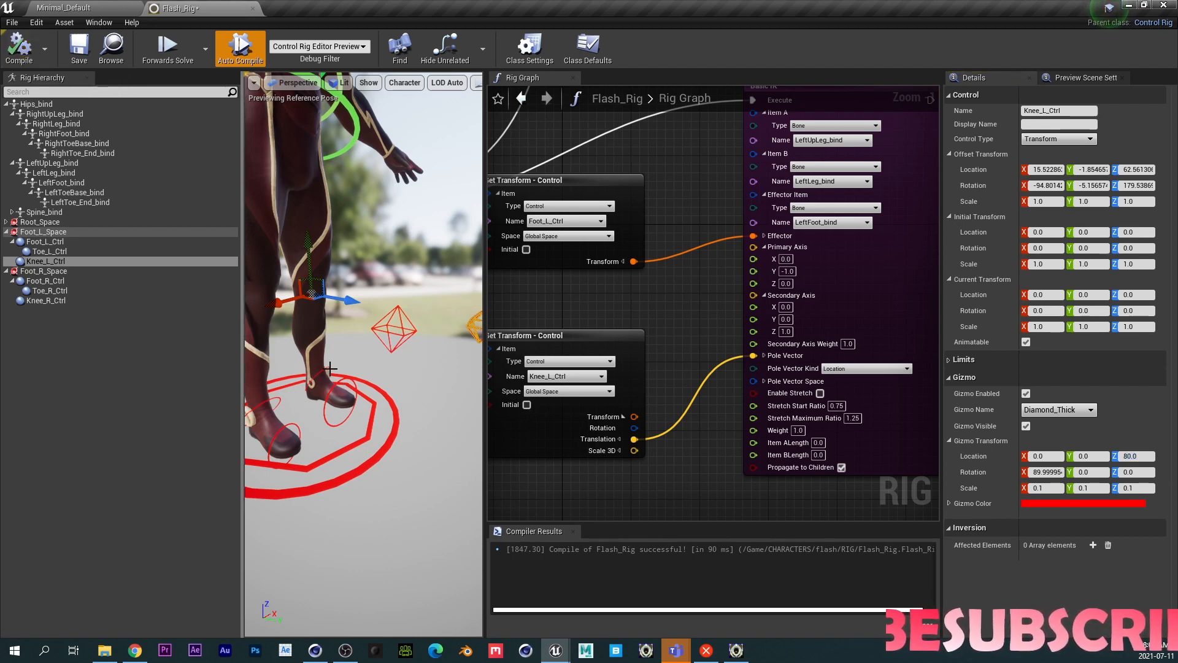
- Test the left foot IK, then set the left knee control's initial transform from its current transform
click(331, 368)
mouse_move(313, 377)
mouse_down()
mouse_move(316, 336)
mouse_move(319, 361)
mouse_up()
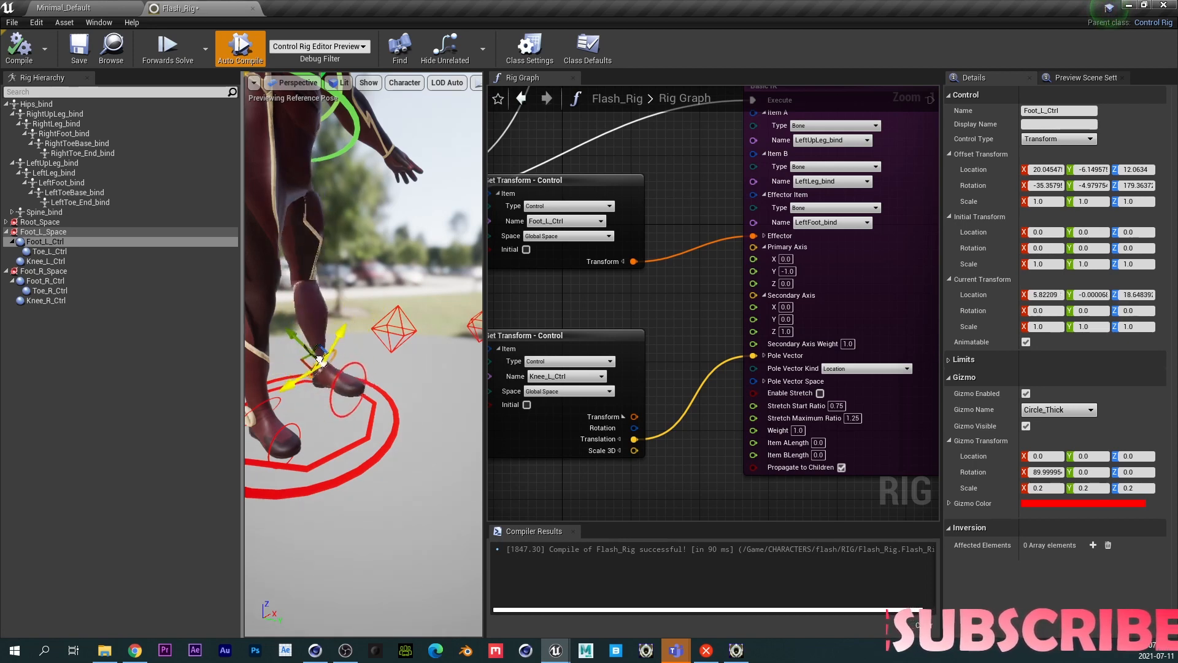
click(19, 48)
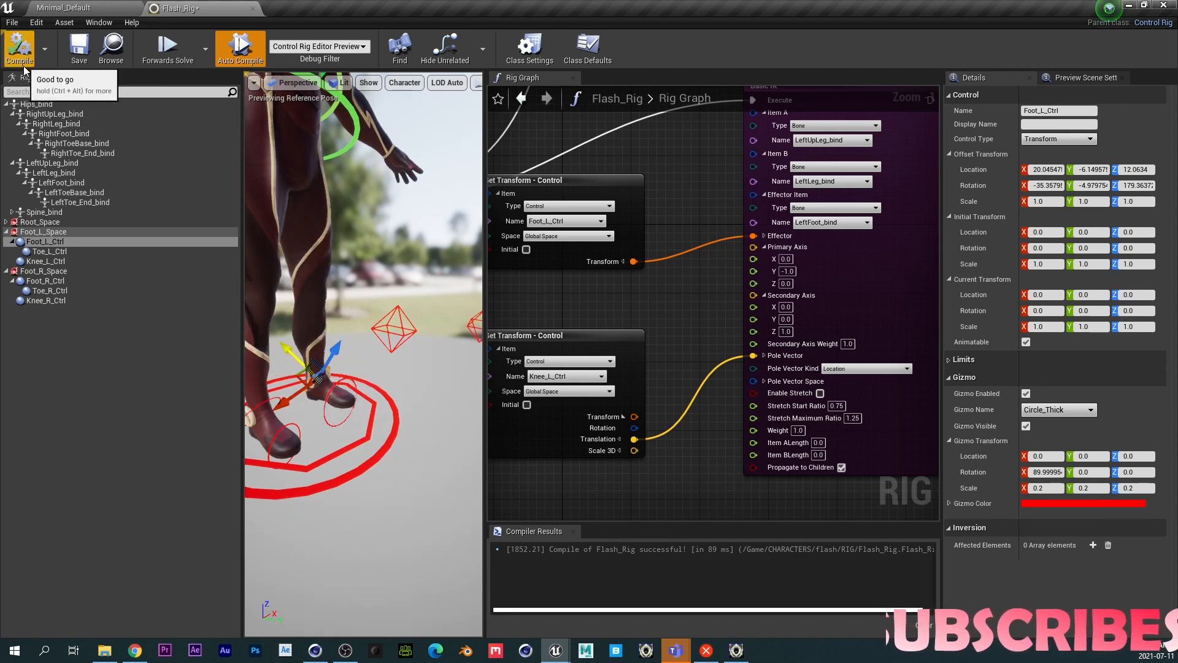
right_click(46, 262)
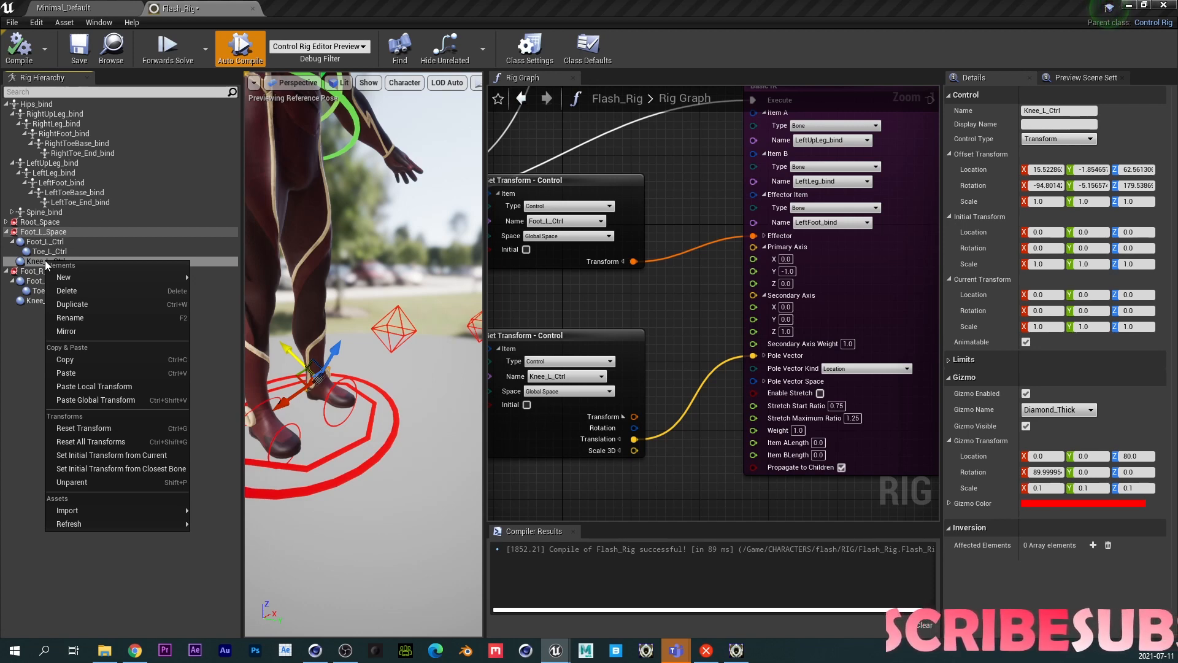
click(86, 454)
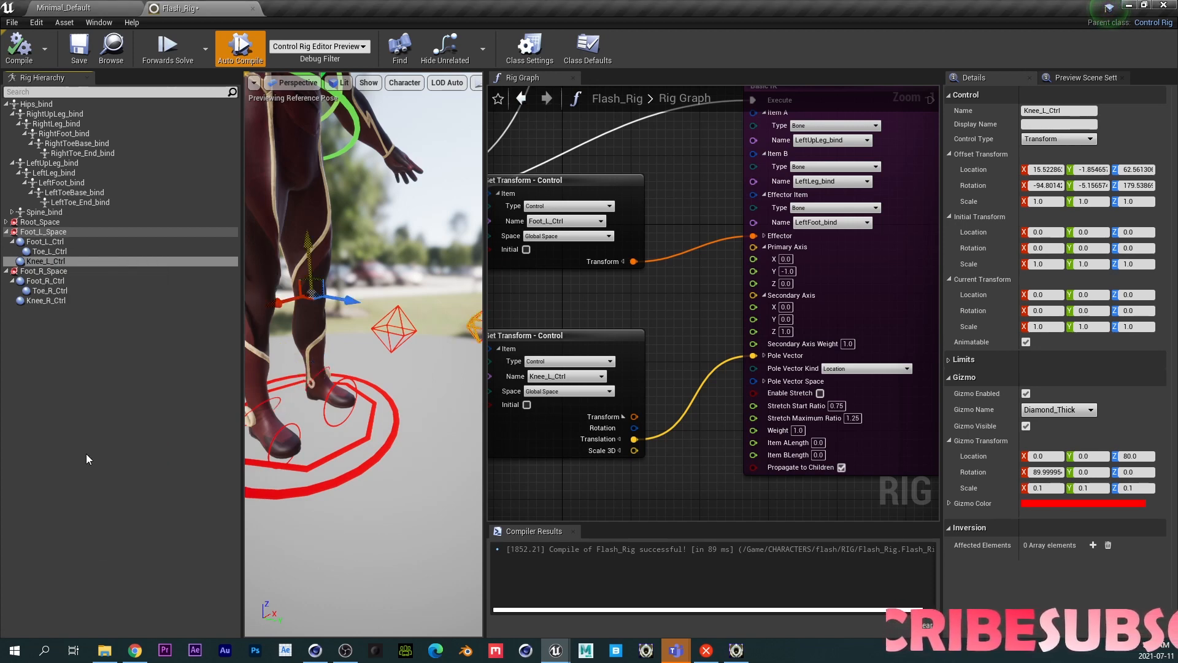
- Move the left foot control from several viewpoints to test the knee bending, recompiling to reset
click(316, 373)
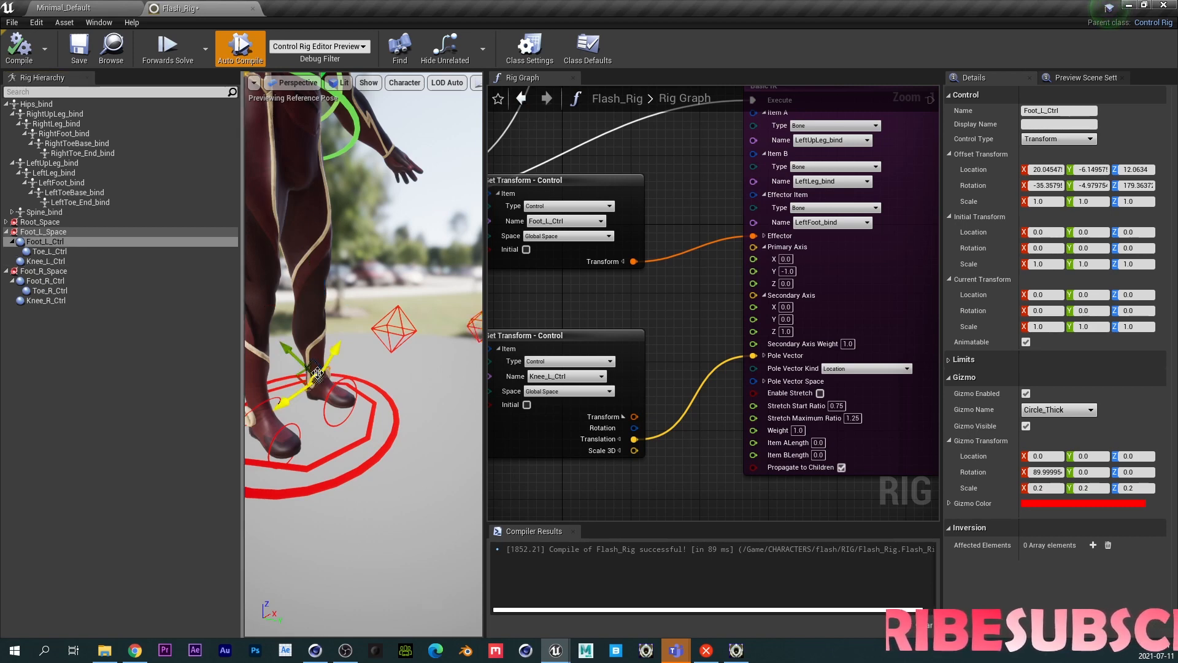
mouse_move(312, 364)
mouse_down()
mouse_move(325, 340)
mouse_move(359, 355)
mouse_move(290, 368)
mouse_move(300, 348)
mouse_up()
click(19, 46)
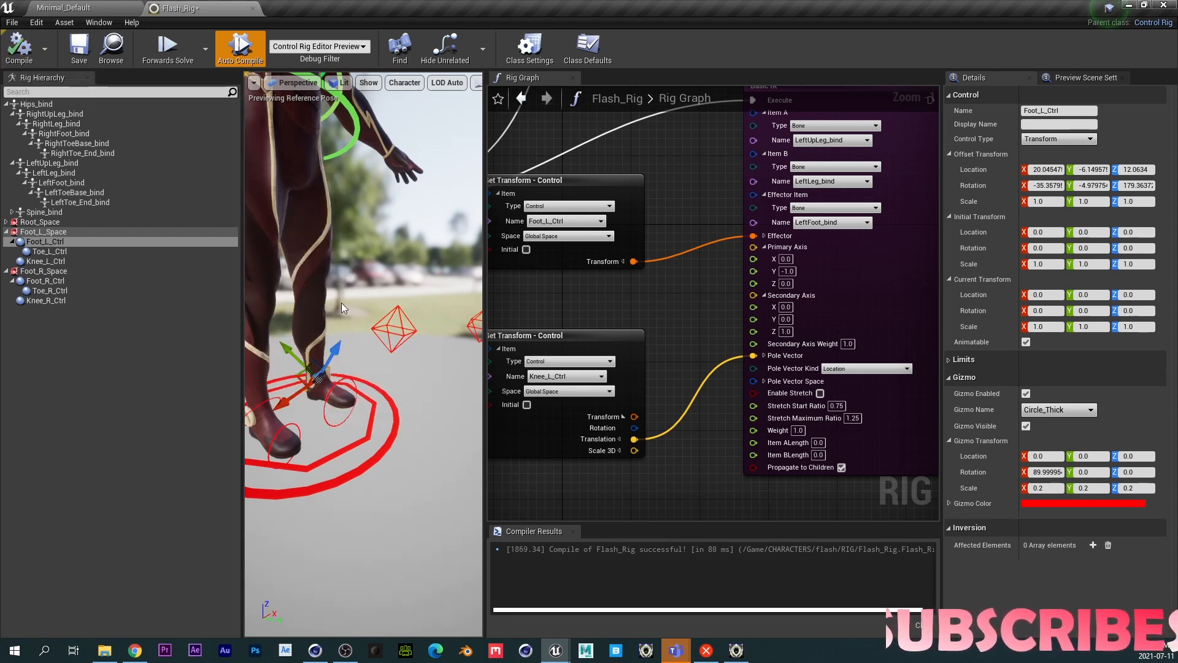
alt+drag(343, 308, 389, 336)
scroll(332, 307, down, 3)
scroll(332, 307, up, 8)
scroll(312, 308, down, 4)
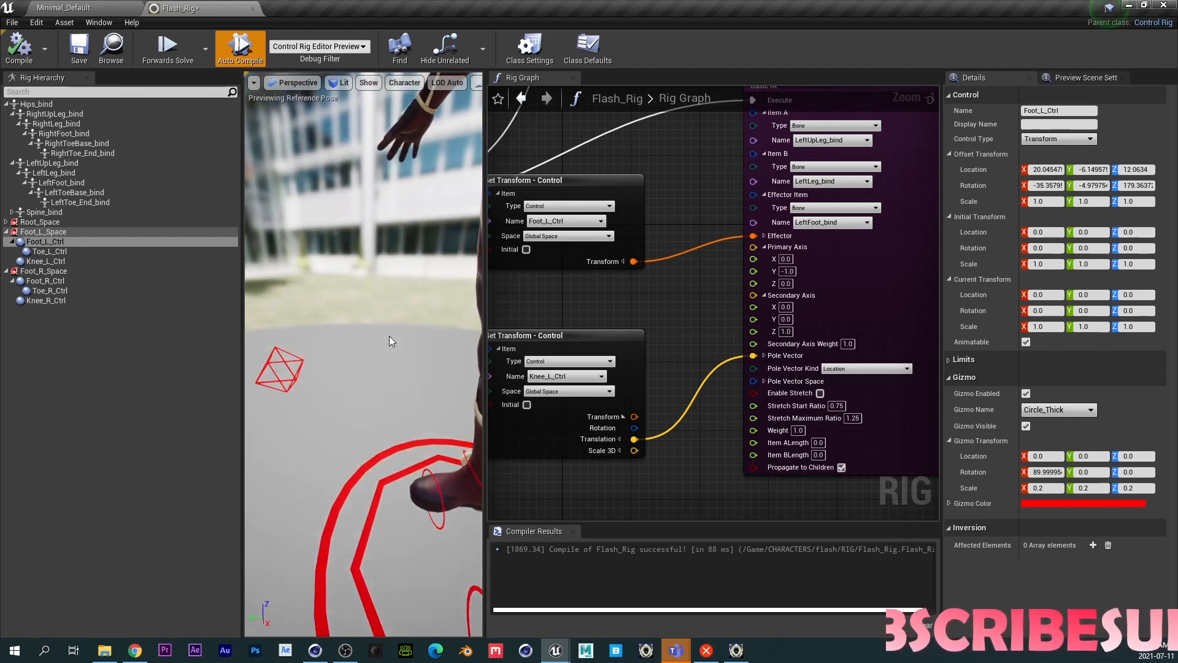
alt+middle_drag(389, 337, 377, 341)
scroll(377, 341, down, 5)
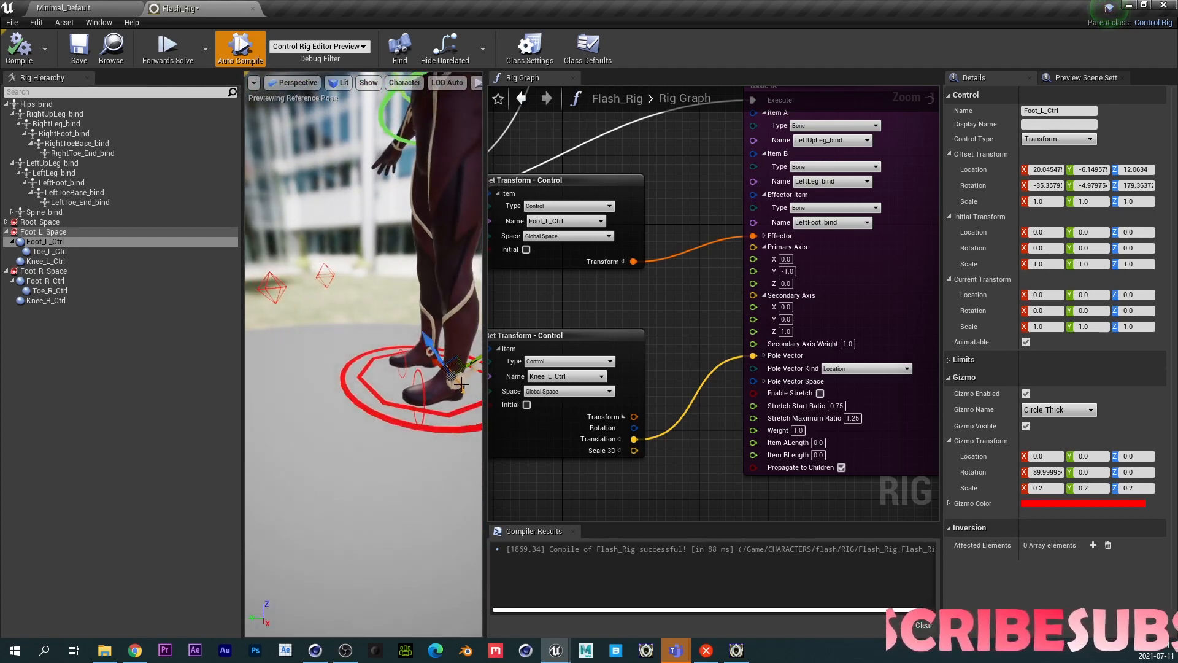
drag(456, 369, 447, 351)
click(19, 47)
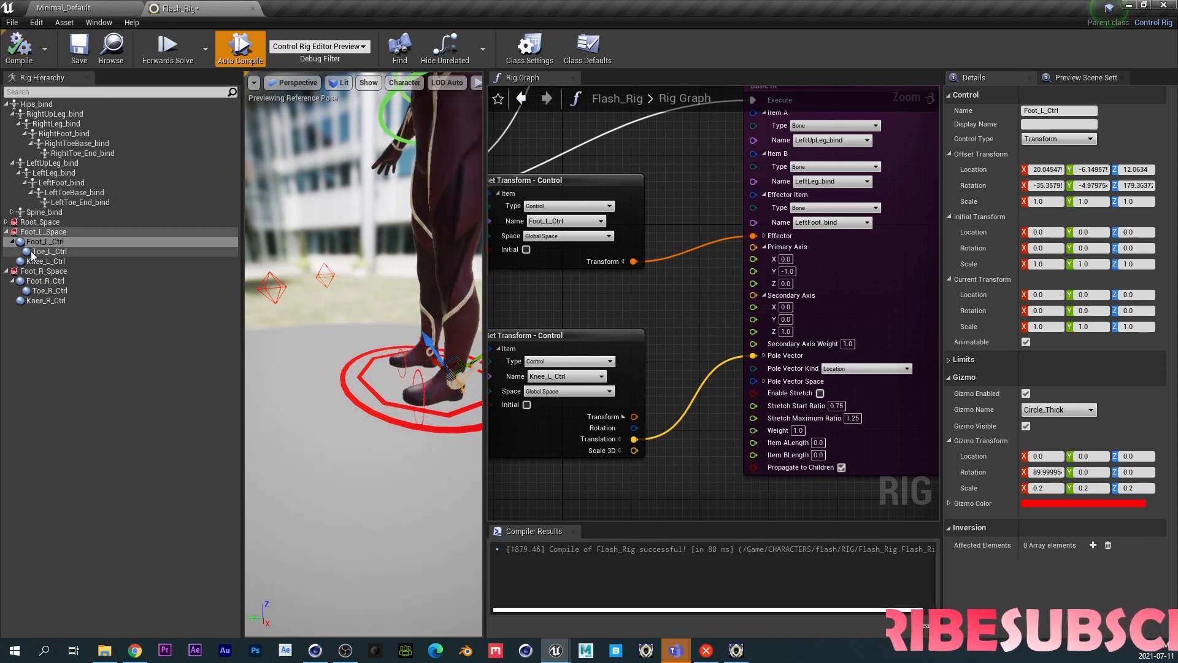
- Disconnect the Sequence node's B execution output in the rig graph
click(37, 261)
right_click(34, 263)
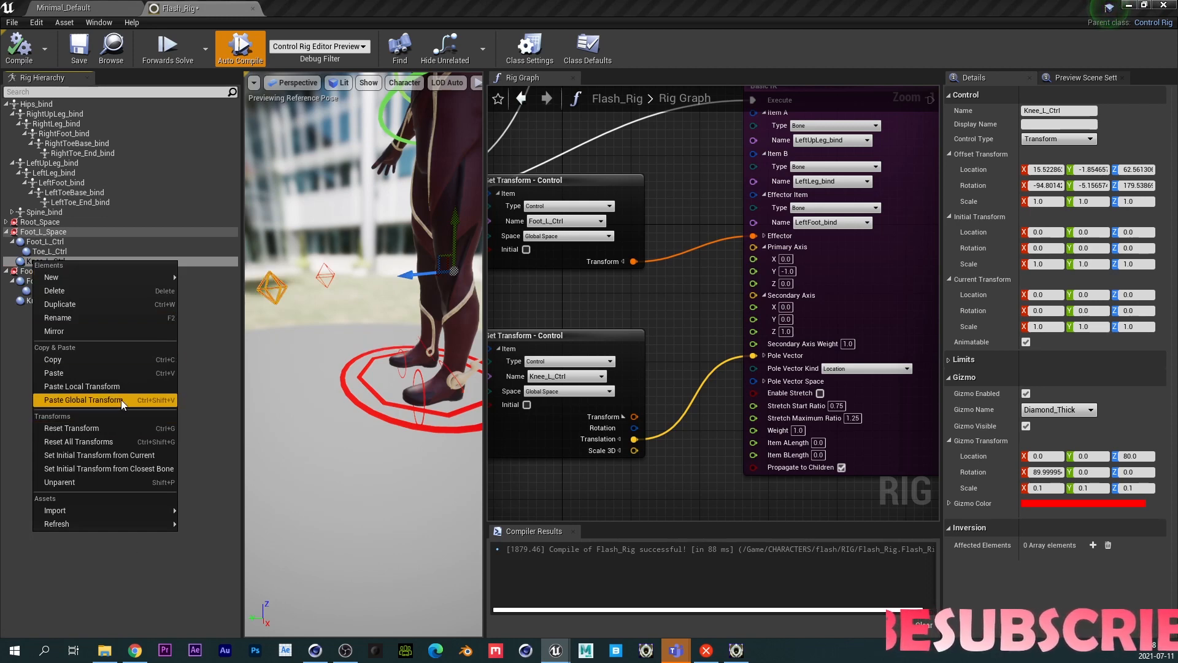
right_drag(577, 306, 792, 316)
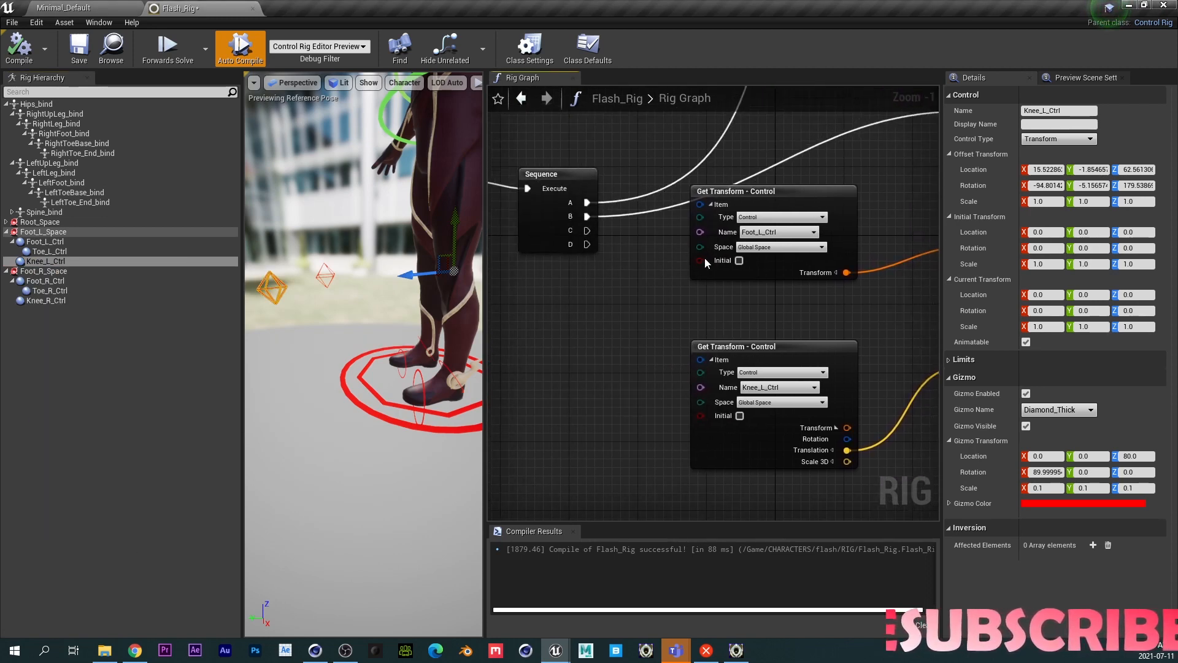
alt+click(649, 210)
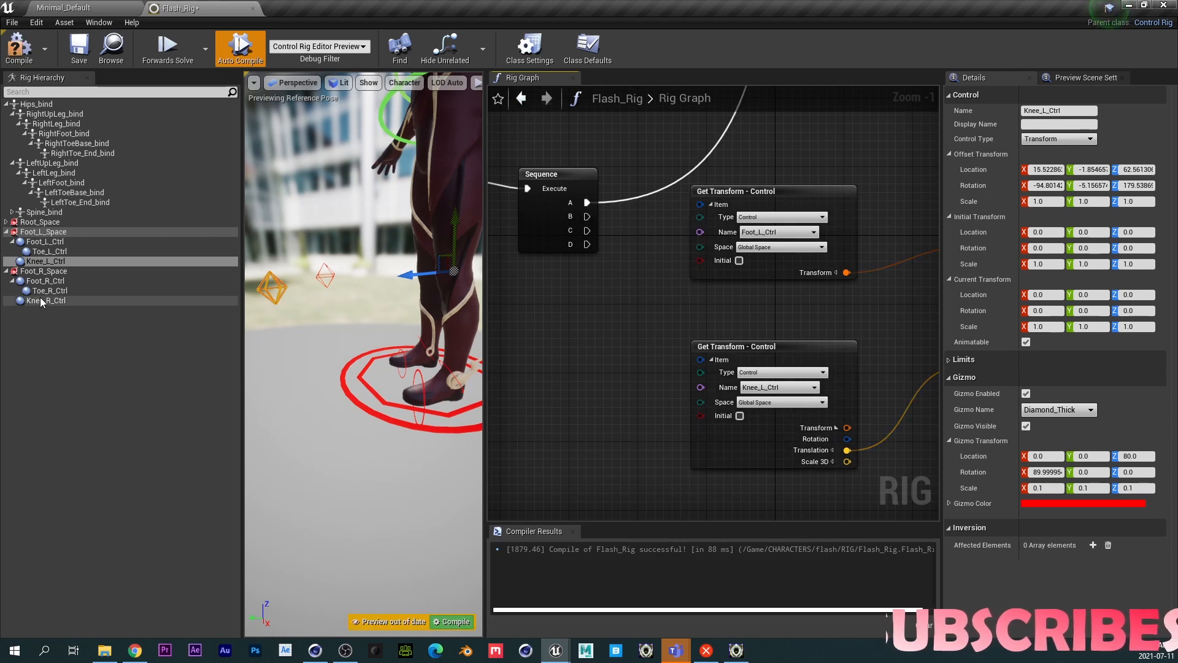
- Reset all hierarchy transforms from the left knee control's context menu
right_click(40, 261)
click(111, 440)
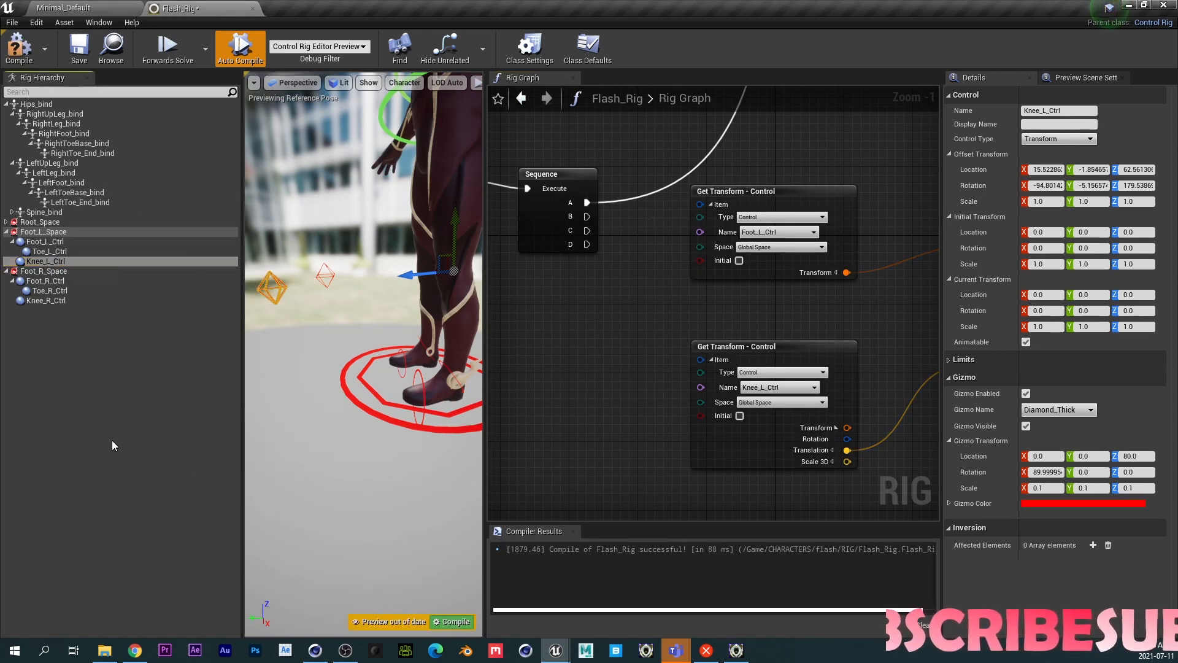
click(57, 262)
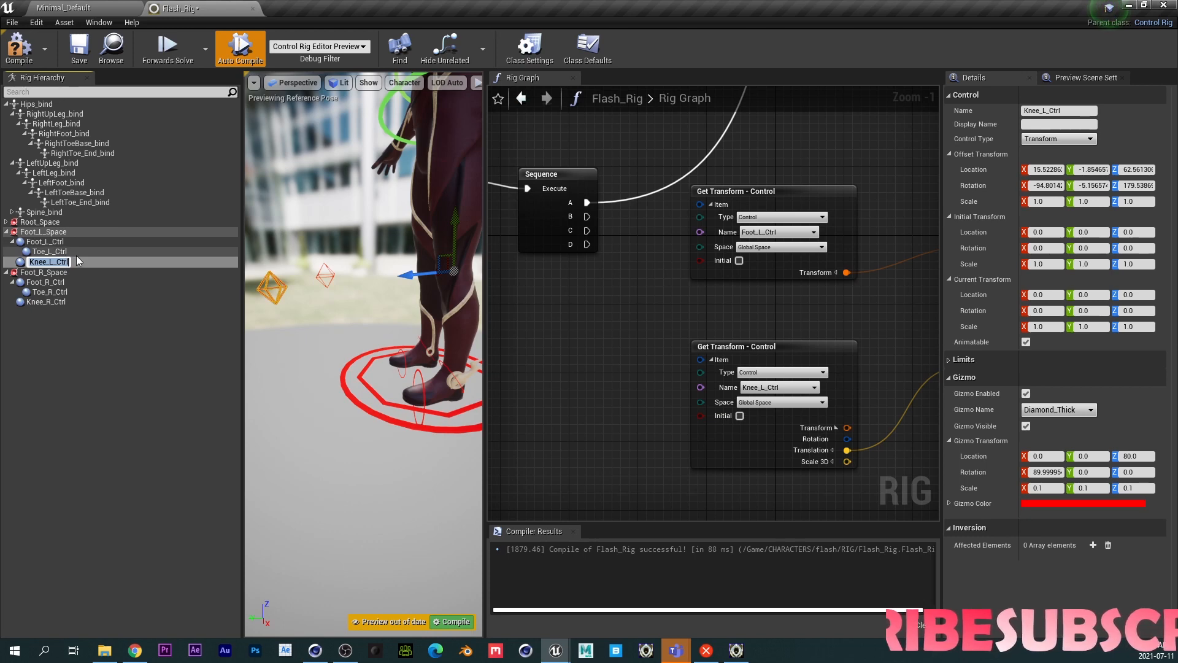
- Delete the left knee control and recreate it as a new control under Foot_L_Space named Knee_L_Ctrl
key(Escape)
key(Delete)
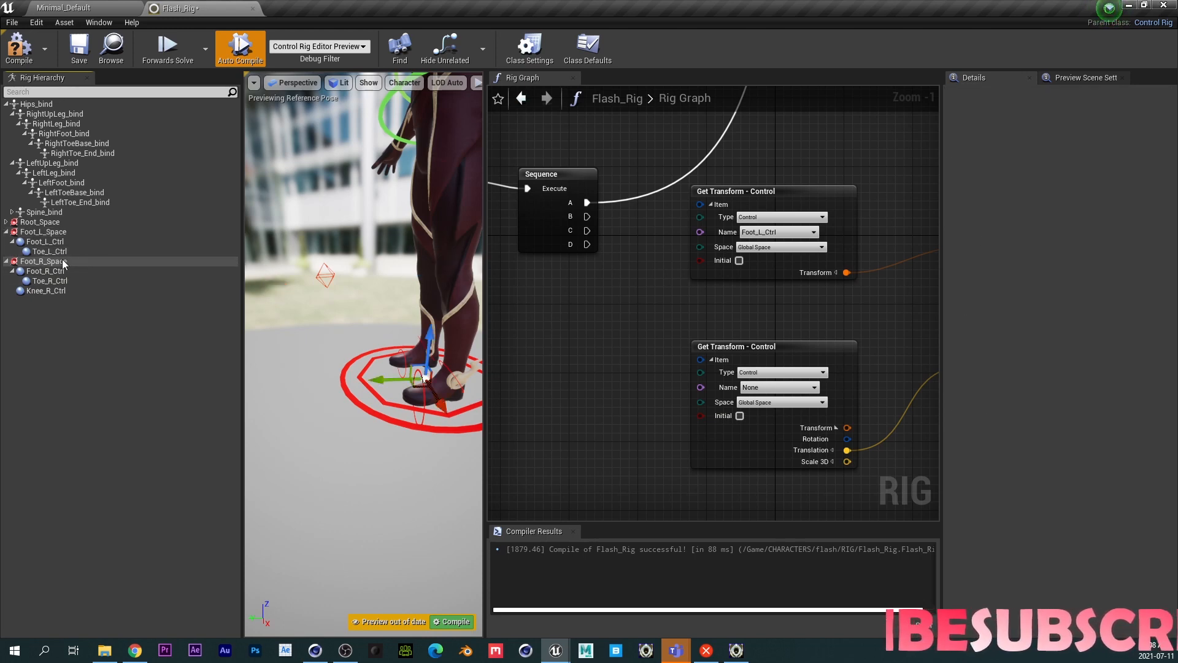
right_click(42, 231)
mouse_move(138, 248)
click(218, 249)
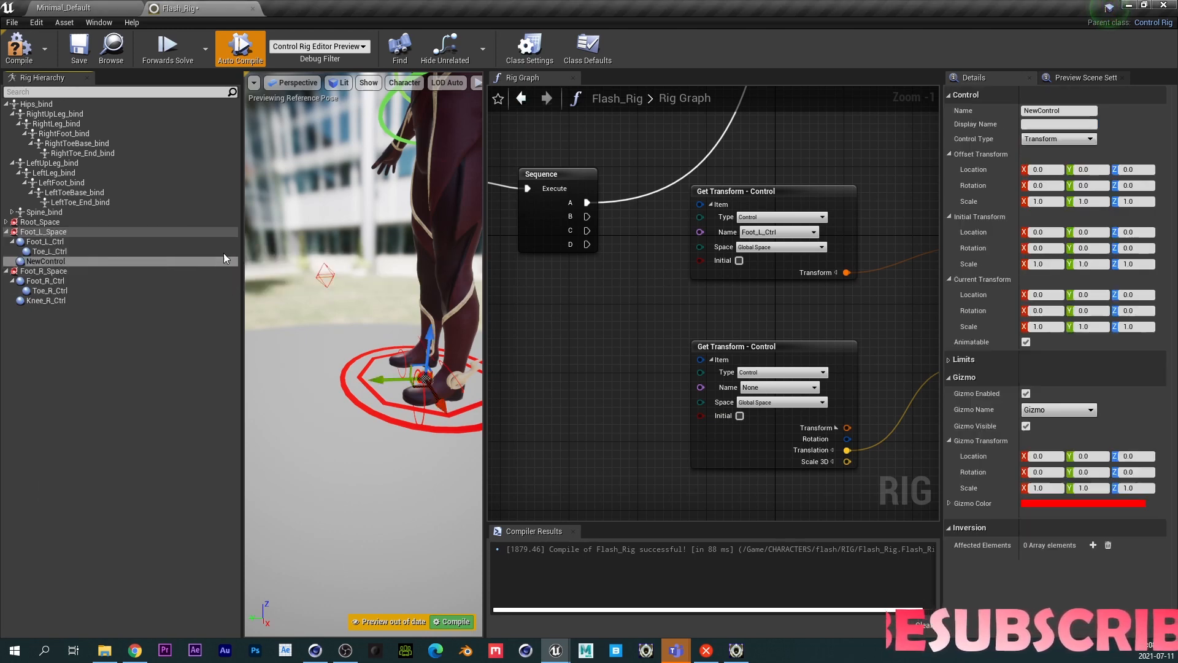
click(44, 260)
click(46, 260)
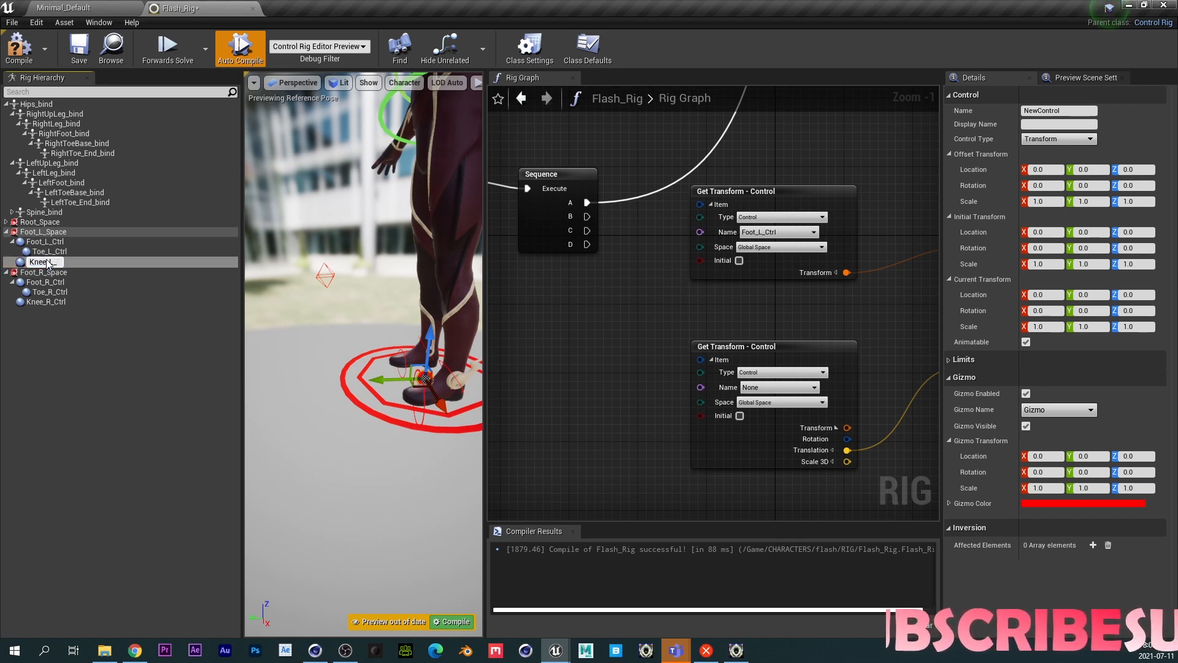
text(Knee_L_Ctrl)
key(Return)
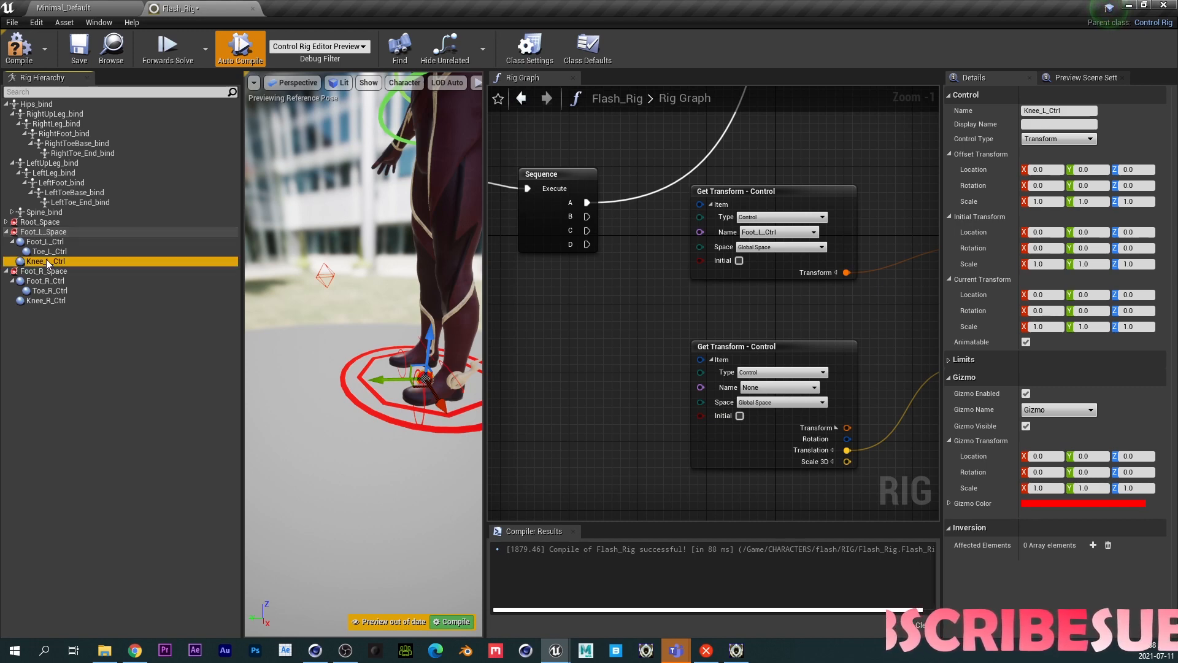
- Set the knee control's gizmo shape to Diamond_Thick
click(1050, 411)
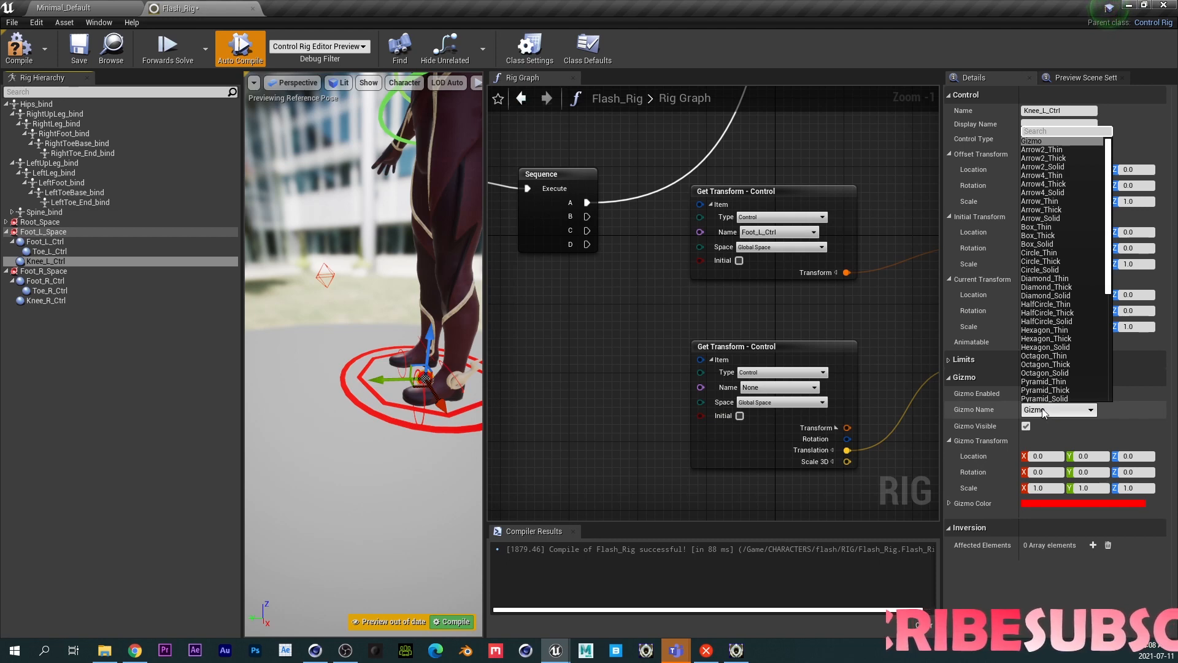
text(d_Th)
text(i)
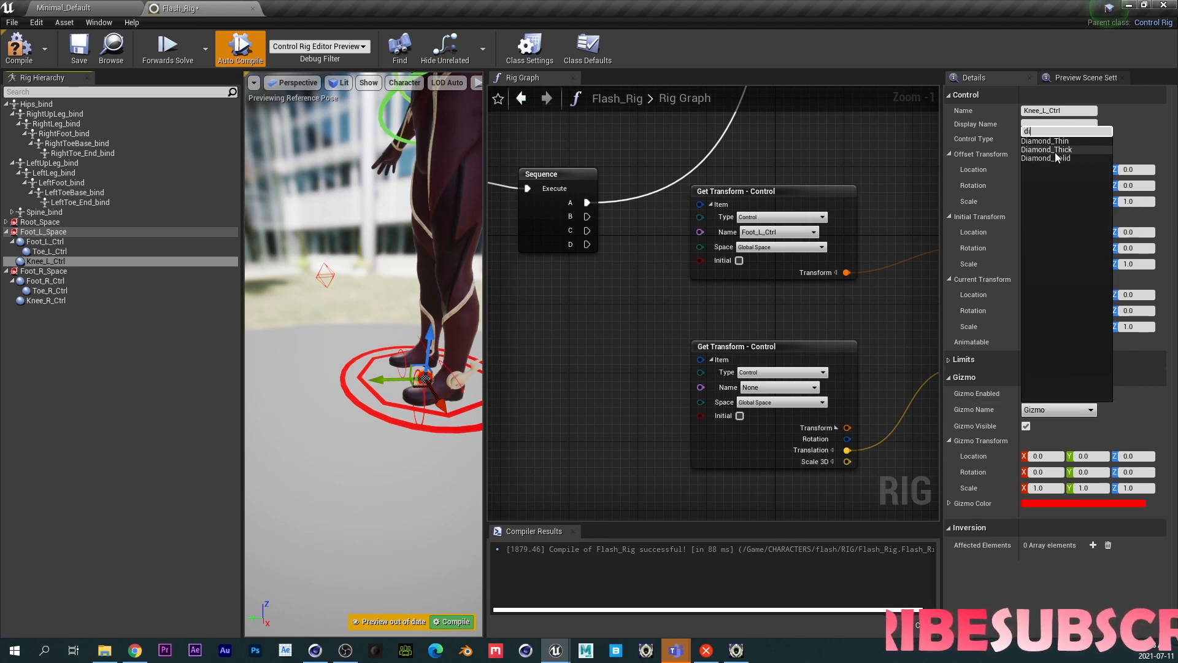
click(1046, 153)
- Set the knee gizmo's scale to 0.1 on all three axes and its X rotation to 90
click(1049, 488)
text(0)
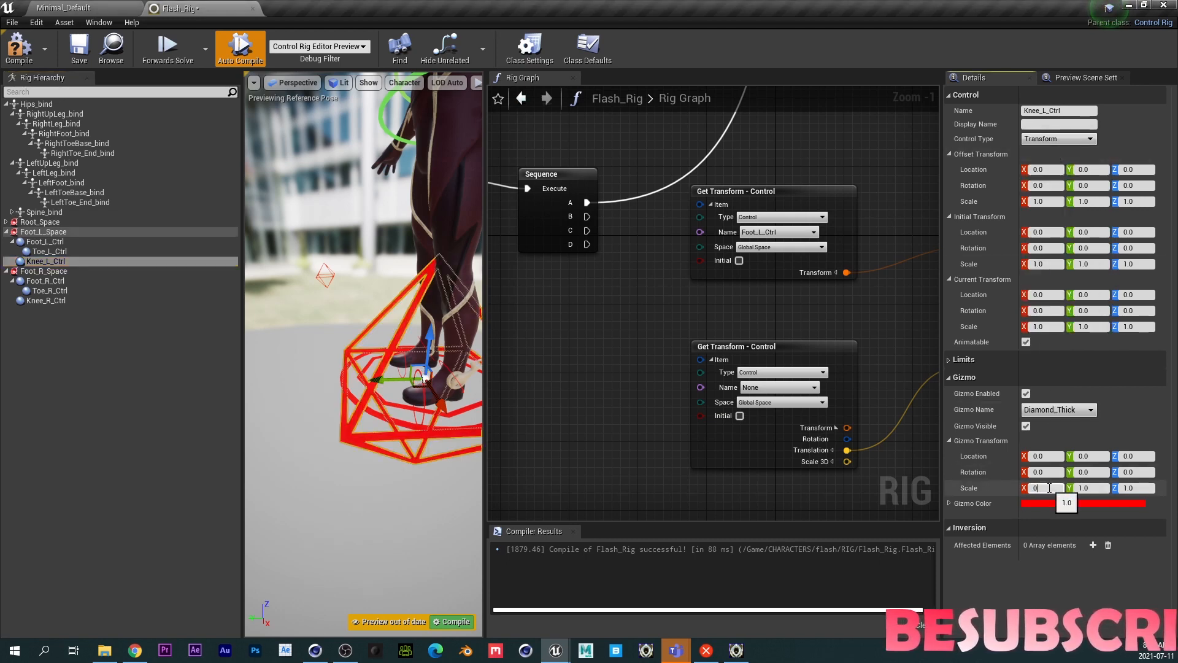
text(.1)
key(Tab)
text(0.1)
key(Tab)
text(0.1)
key(Tab)
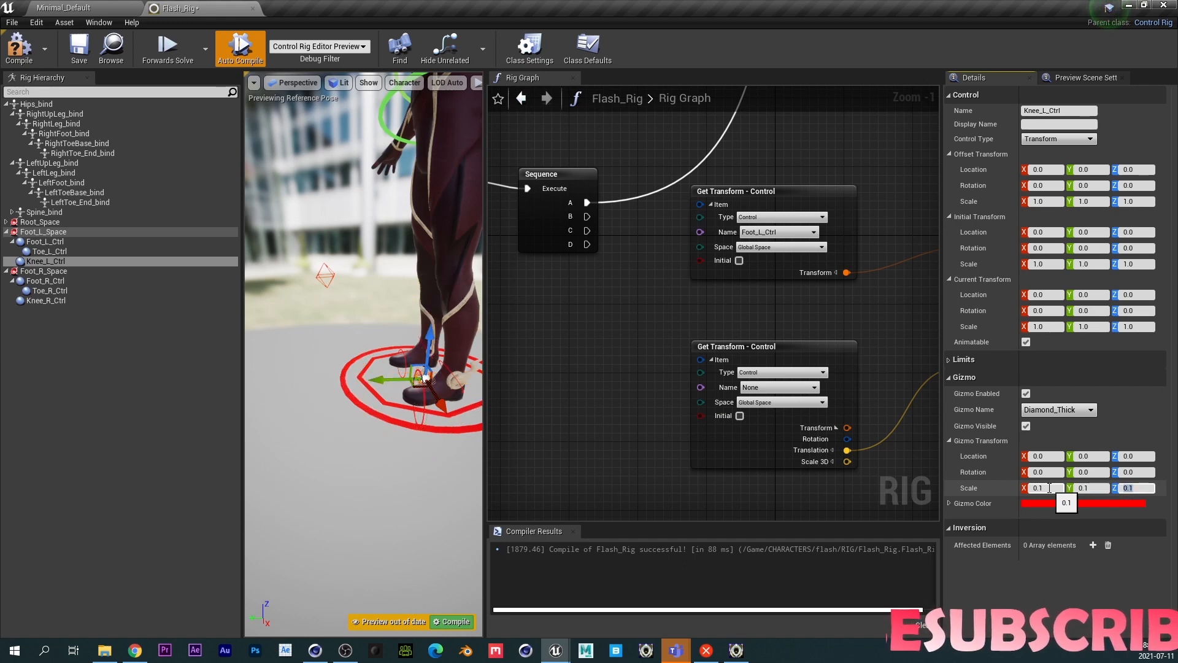
click(1037, 471)
text(90)
key(Return)
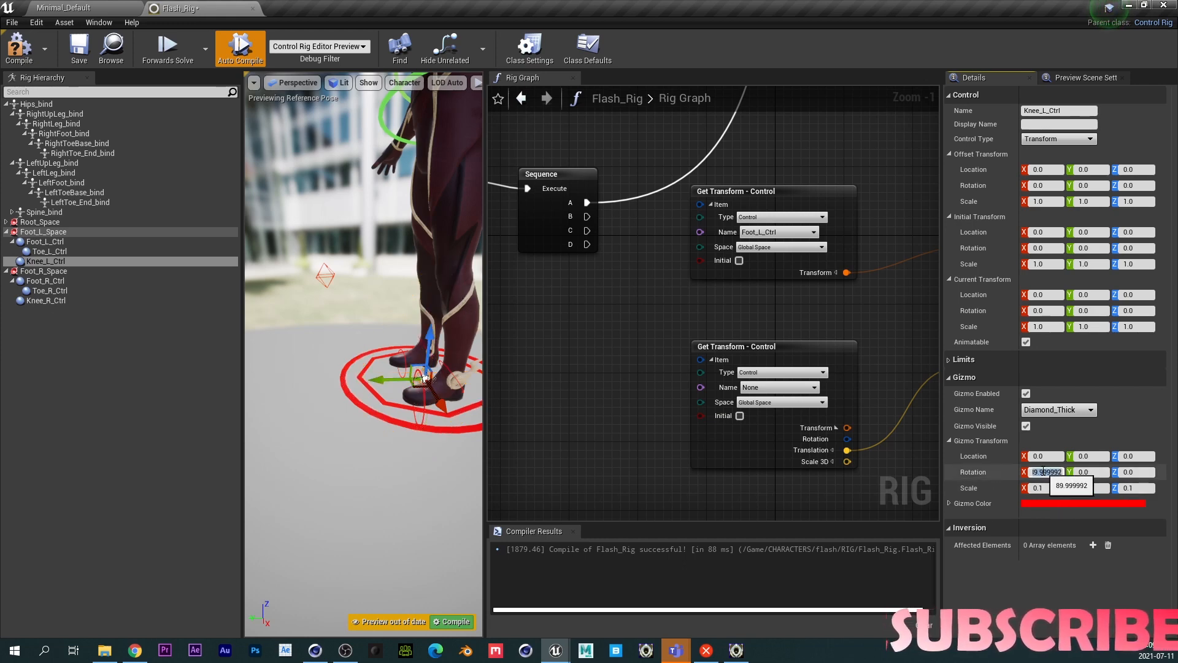
- Move the knee control up in front of the knee and set its offset transform from its current transform
drag(387, 378, 286, 237)
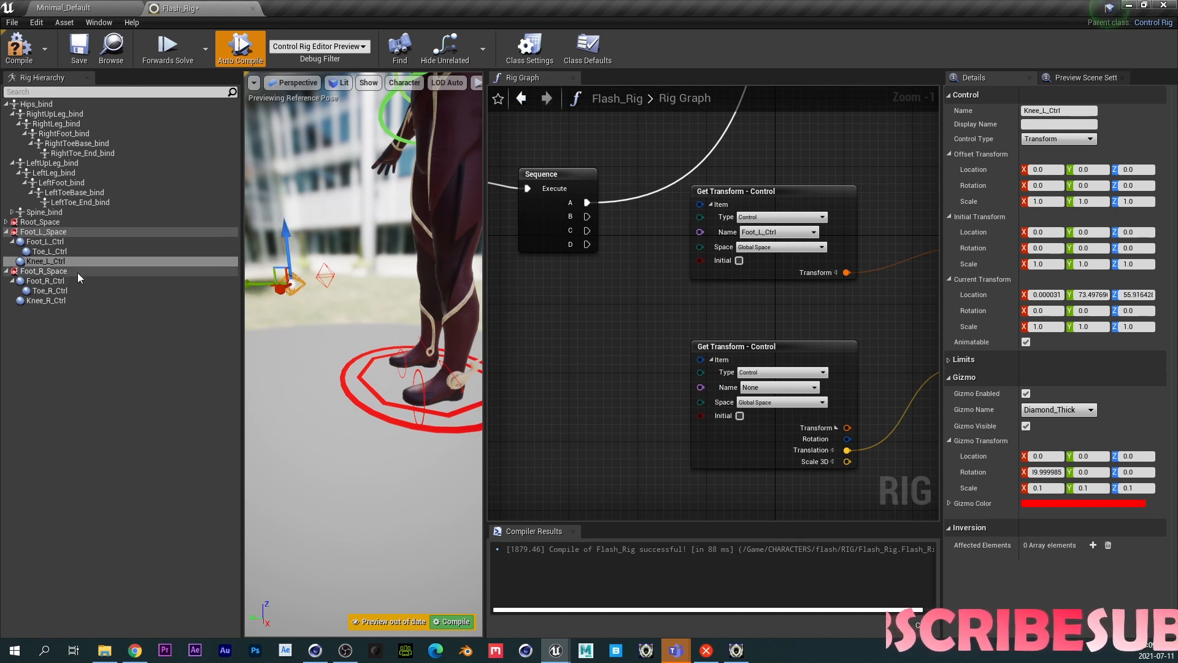
right_click(49, 260)
click(140, 455)
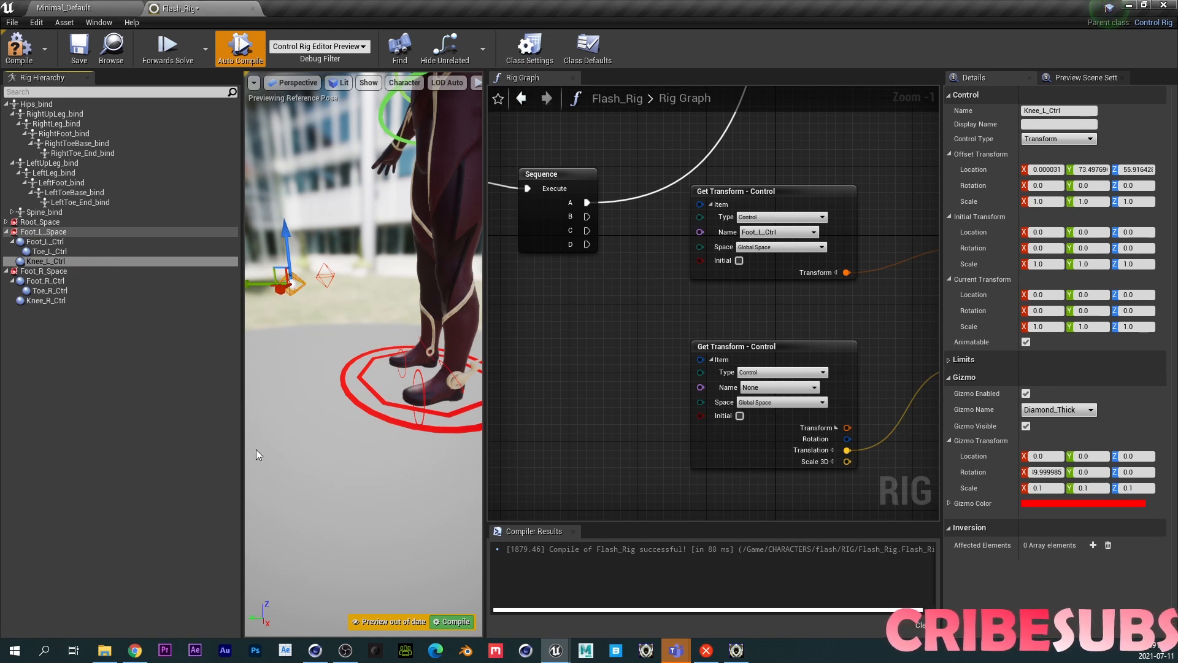
- Point the second Get Transform node at Knee_L_Ctrl, then select the left foot control for testing
click(753, 388)
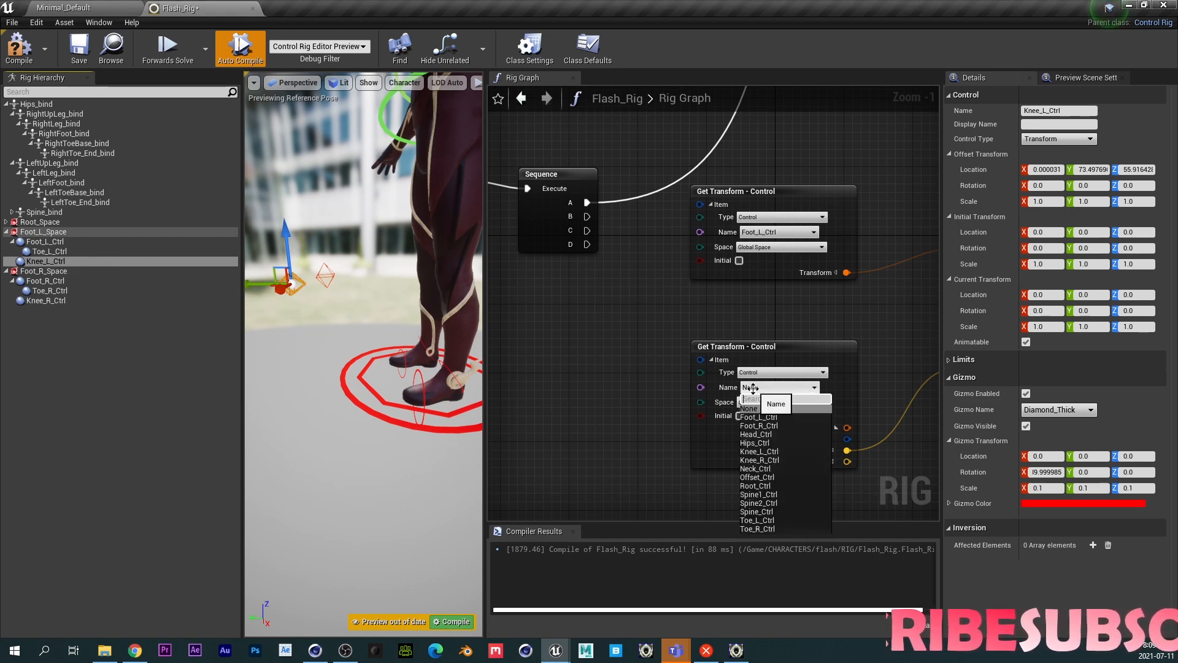
text(kne)
click(778, 409)
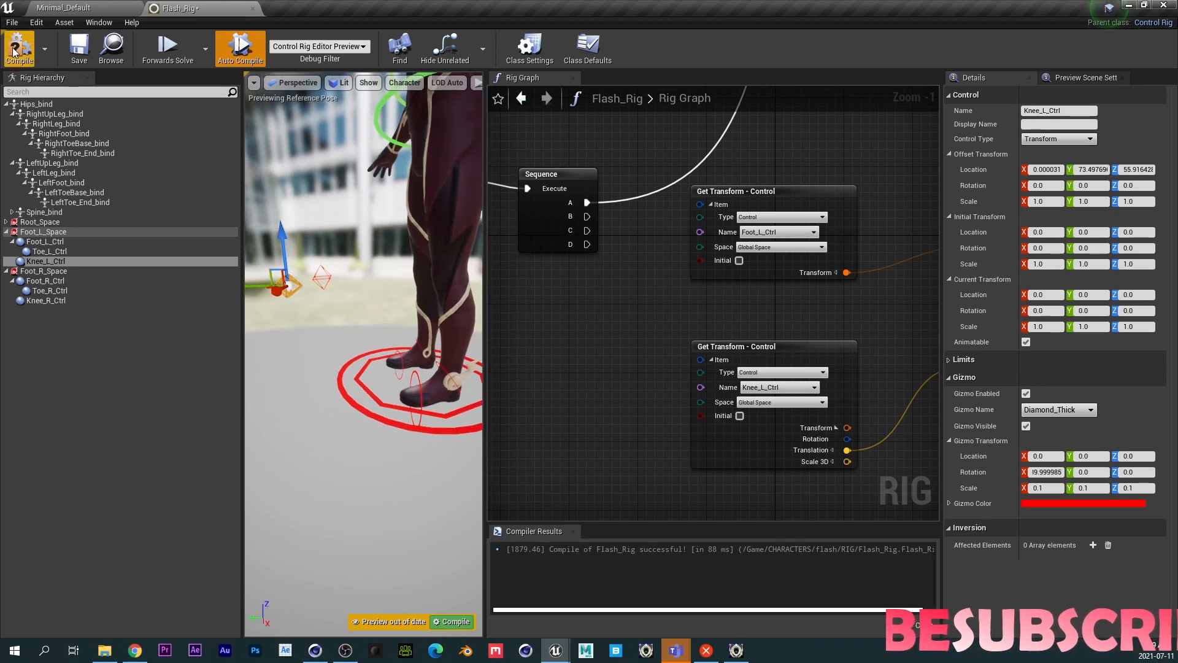
drag(587, 216, 746, 113)
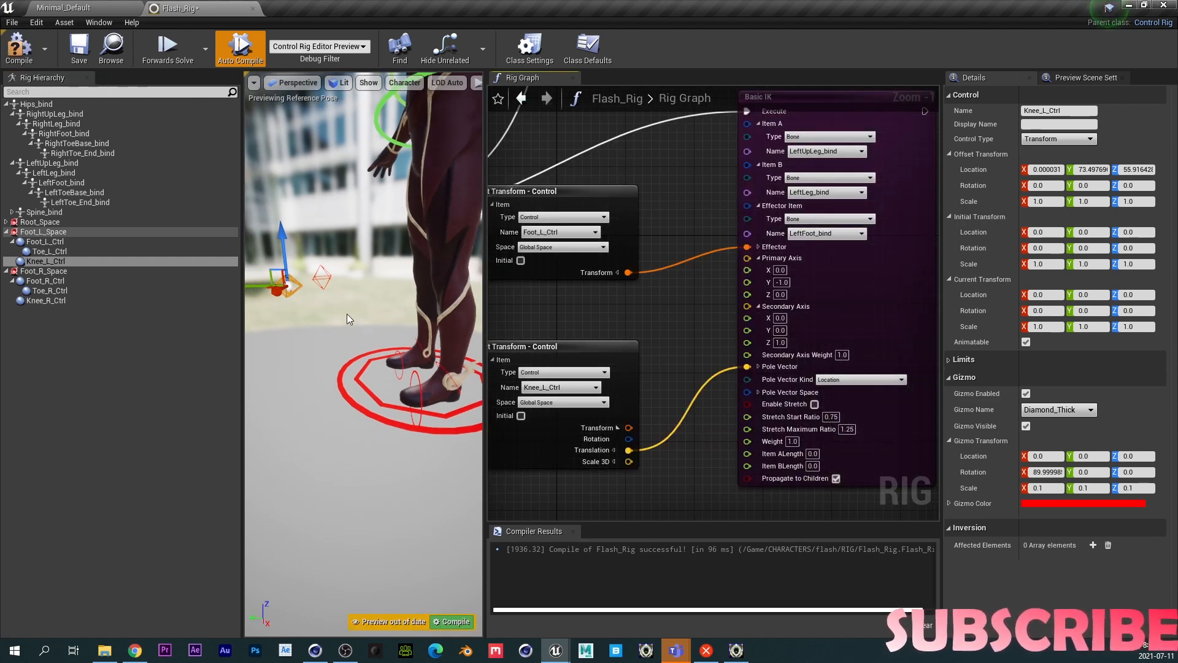
click(445, 372)
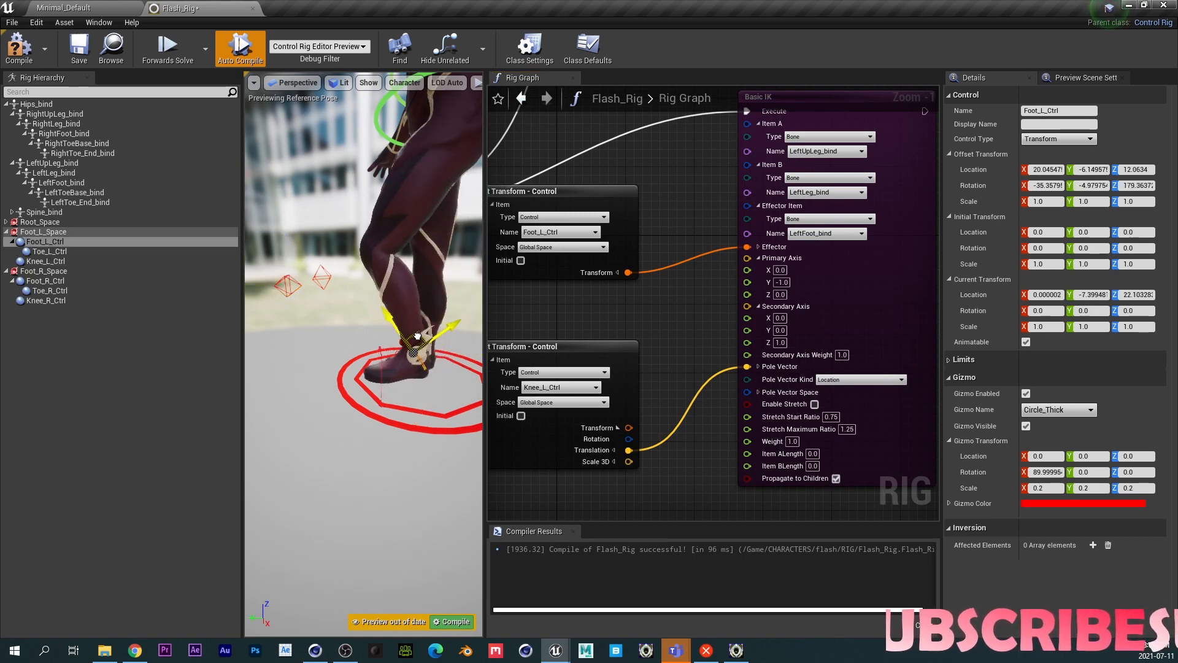
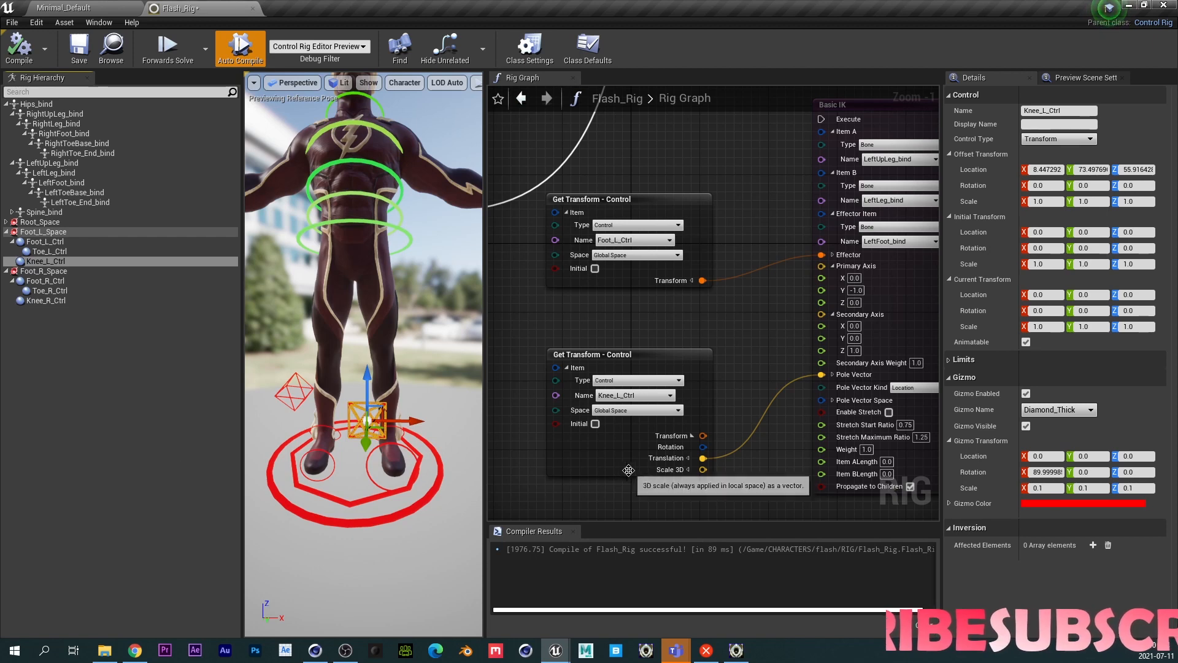
- Move the left foot control around in the viewport to test the knee pole vector, then recompile
right_drag(615, 313, 746, 347)
drag(584, 268, 823, 159)
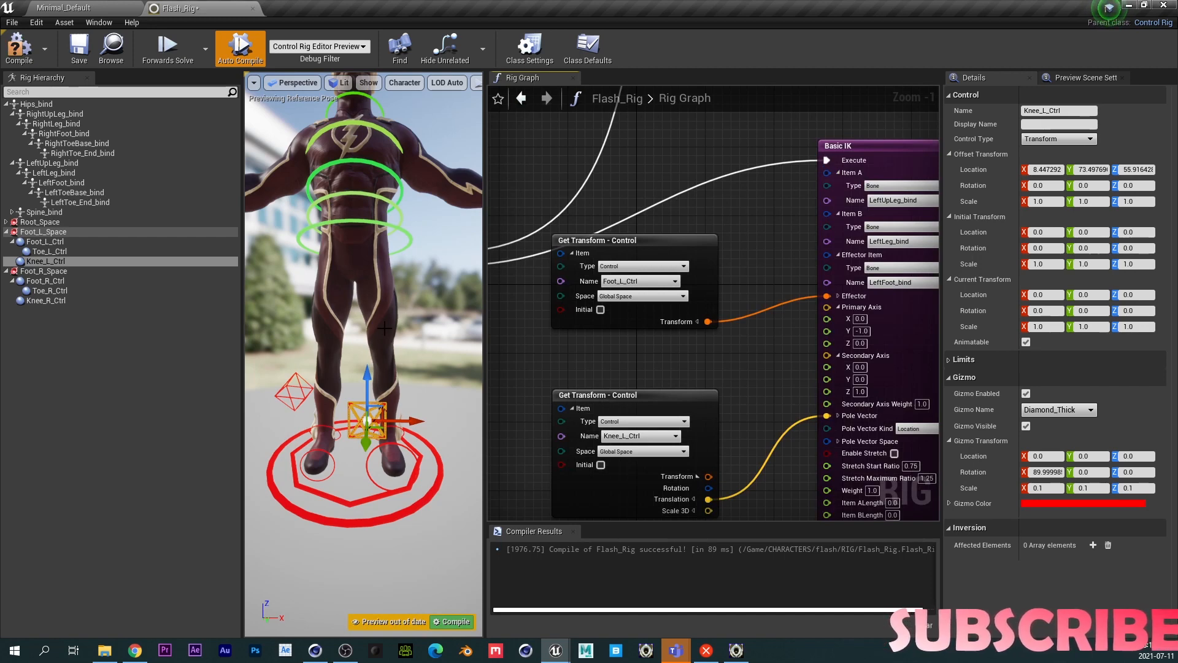
right_drag(390, 363, 331, 375)
key(w)
scroll(390, 362, down, 6)
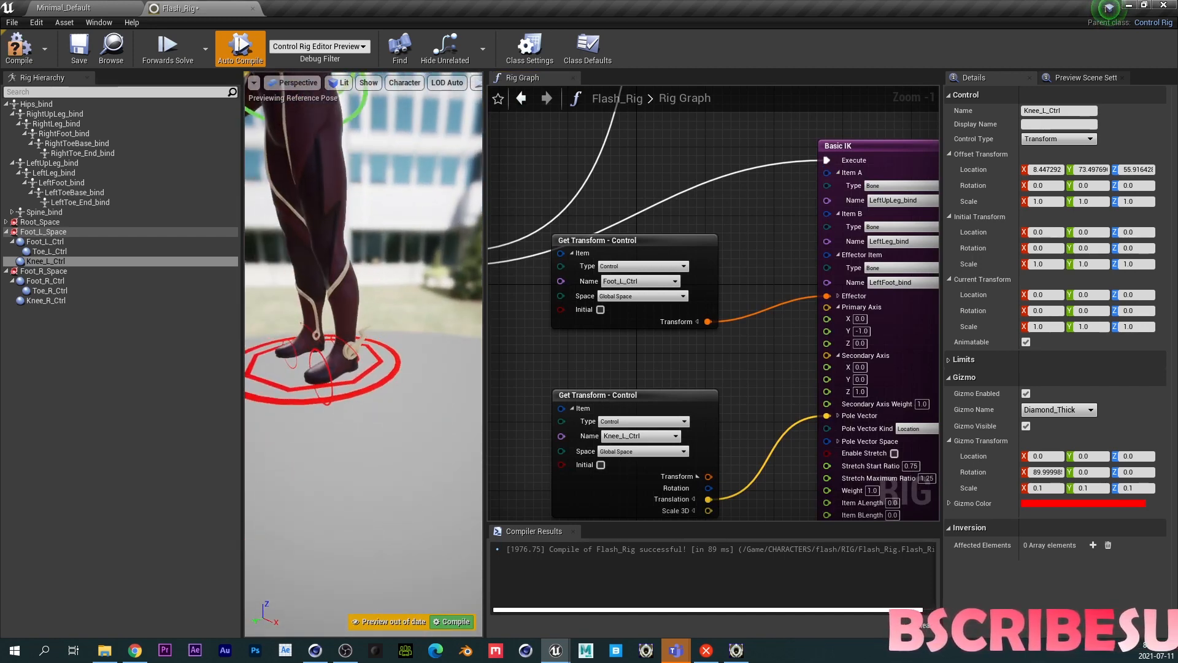
click(349, 346)
drag(343, 339, 339, 301)
key(a)
right_drag(338, 357, 434, 358)
key(w)
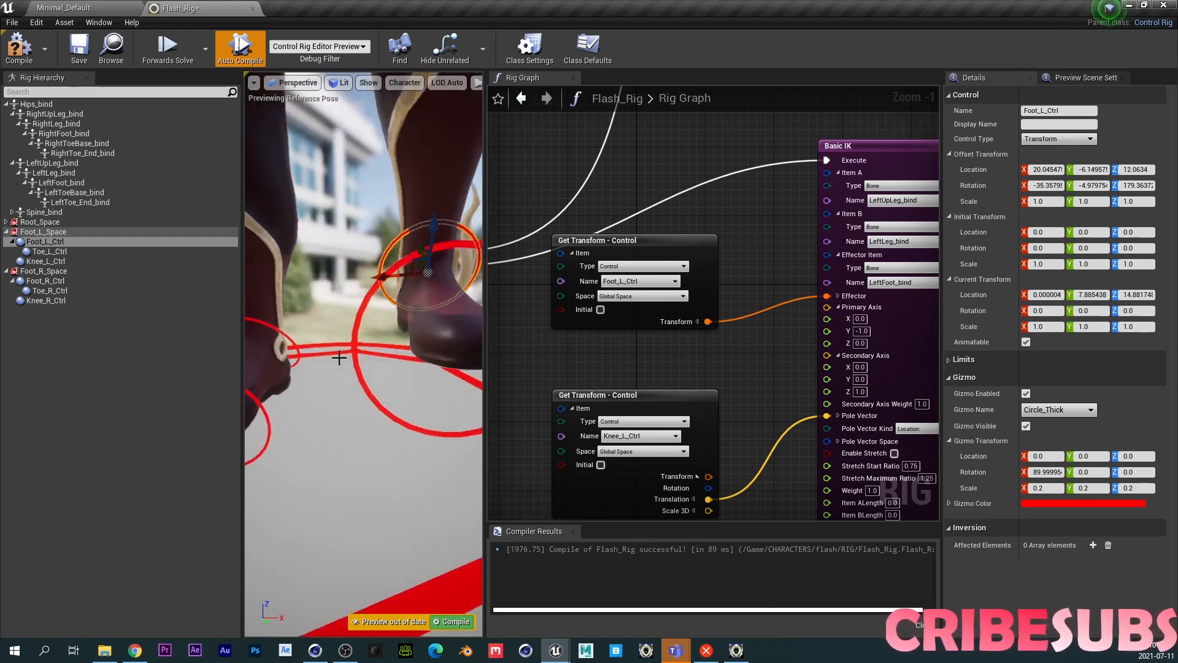
scroll(338, 357, down, 6)
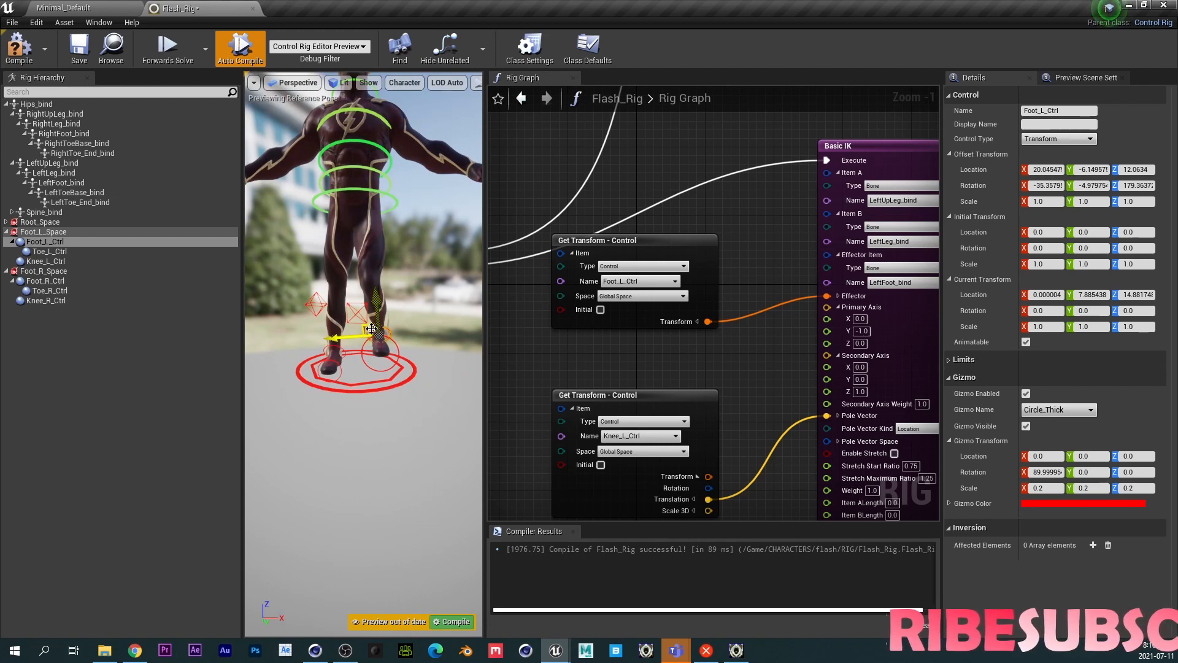
mouse_move(369, 328)
mouse_down()
mouse_move(404, 296)
mouse_move(353, 334)
mouse_move(375, 338)
mouse_up()
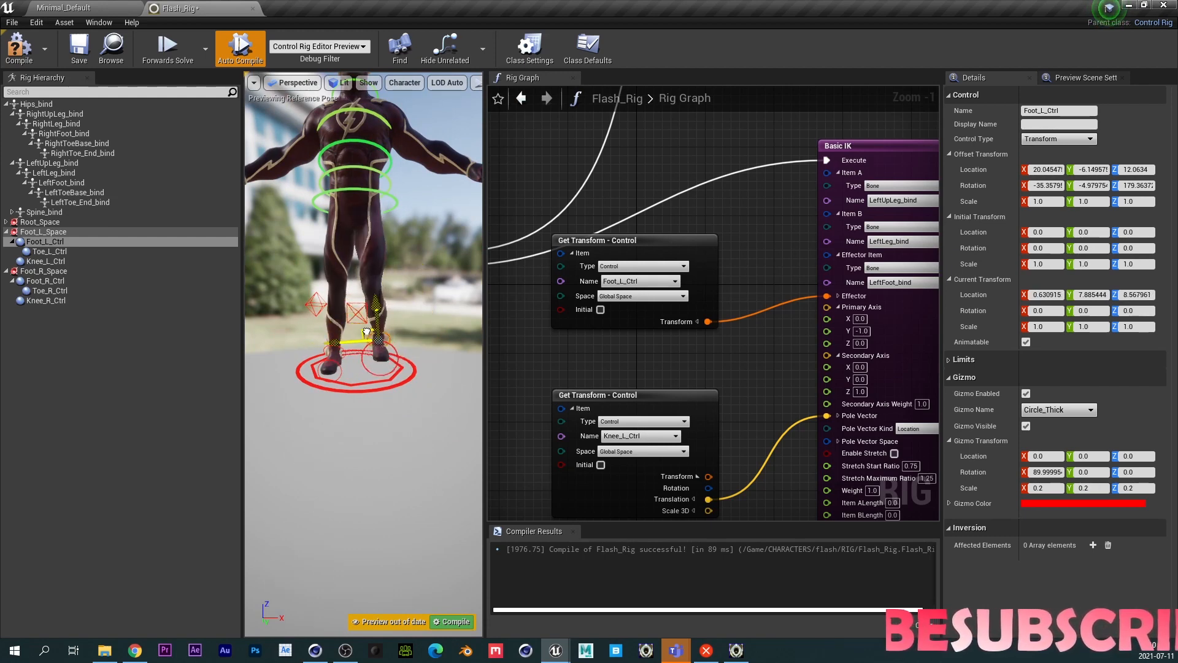
click(18, 46)
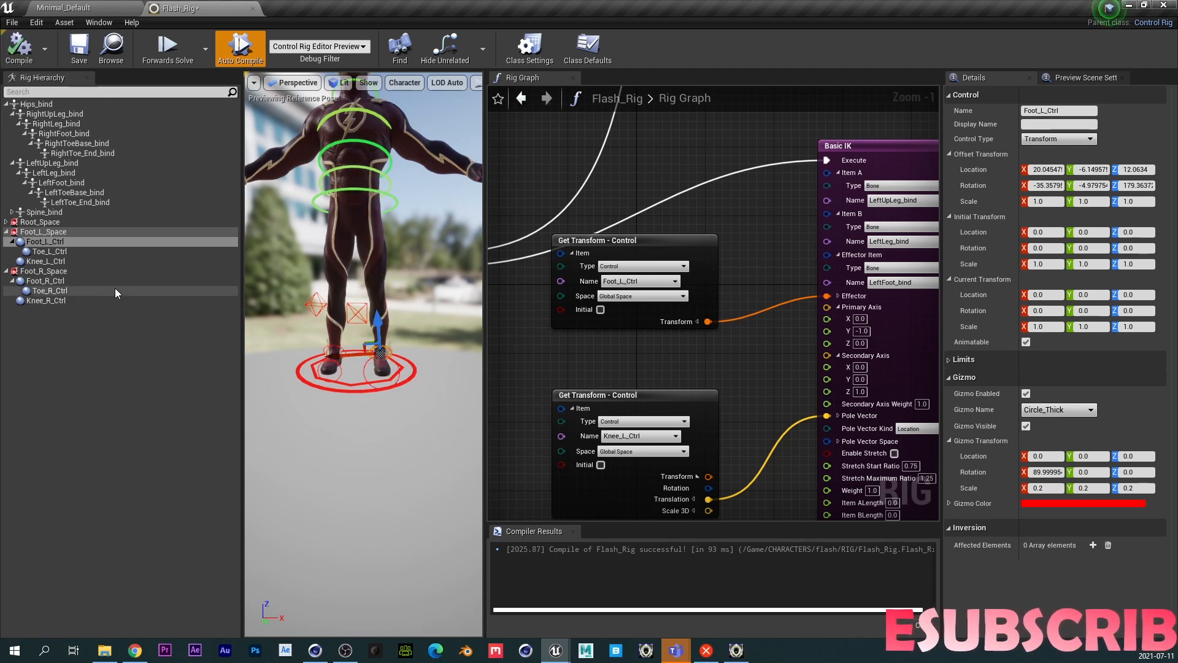
- Shift the left knee control slightly and set its offset transform from its current transform
click(360, 307)
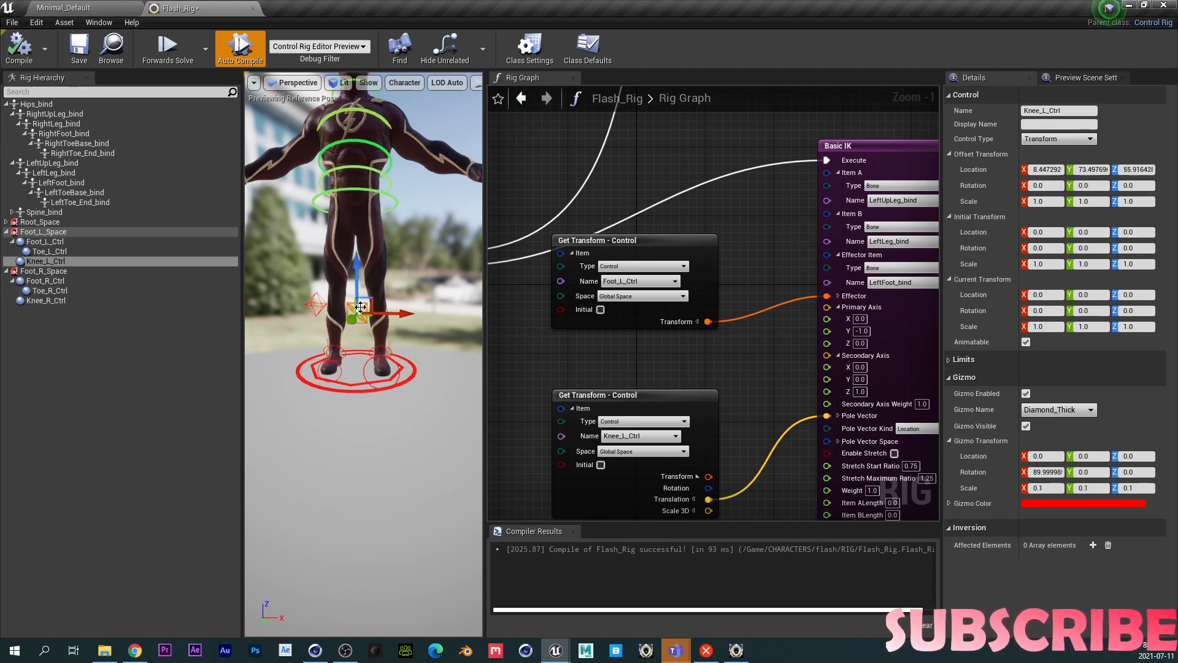
alt+click(687, 190)
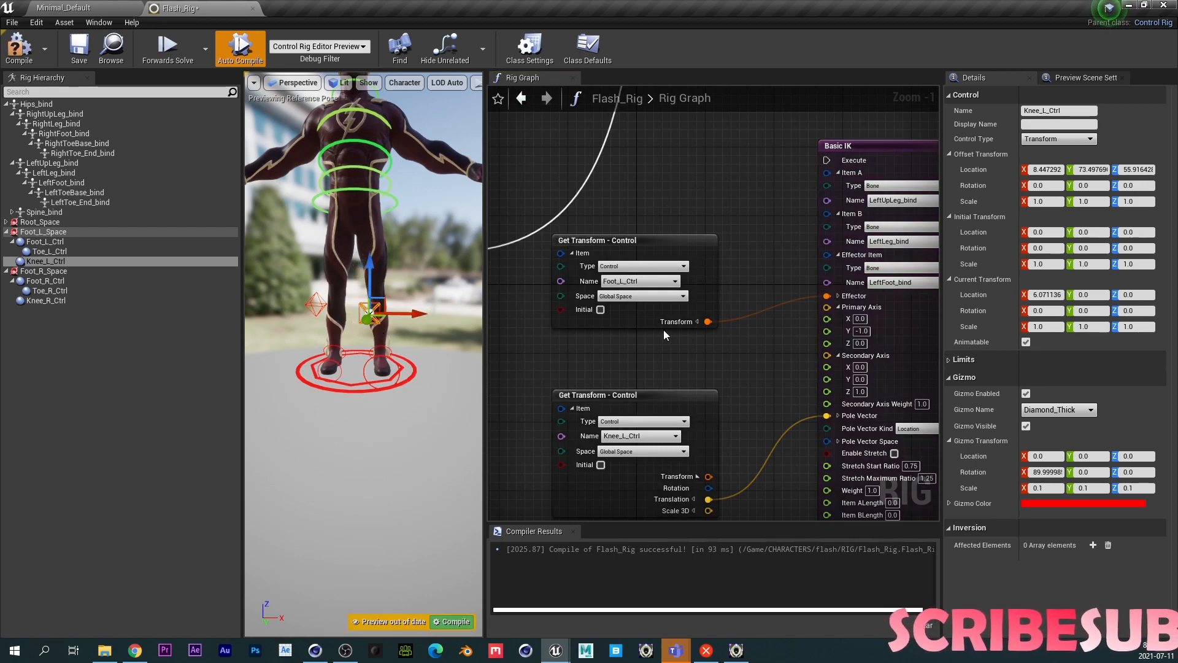
right_click(51, 261)
click(106, 429)
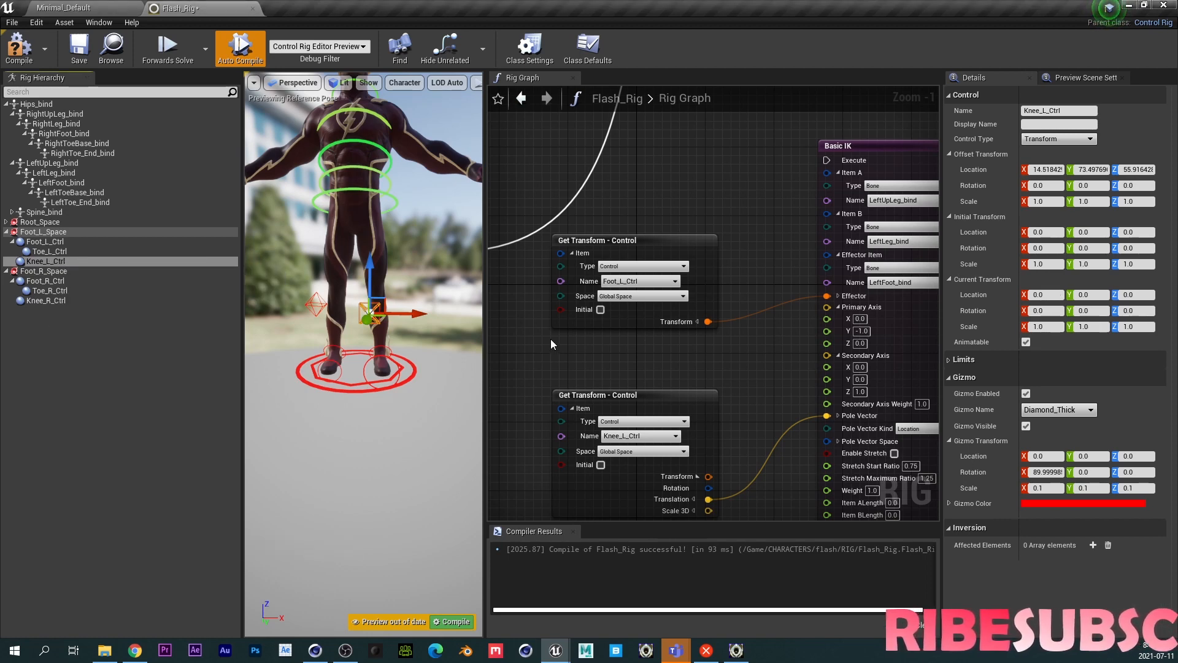
- Compile and save the Control Rig
right_drag(690, 366, 830, 330)
drag(621, 232, 854, 131)
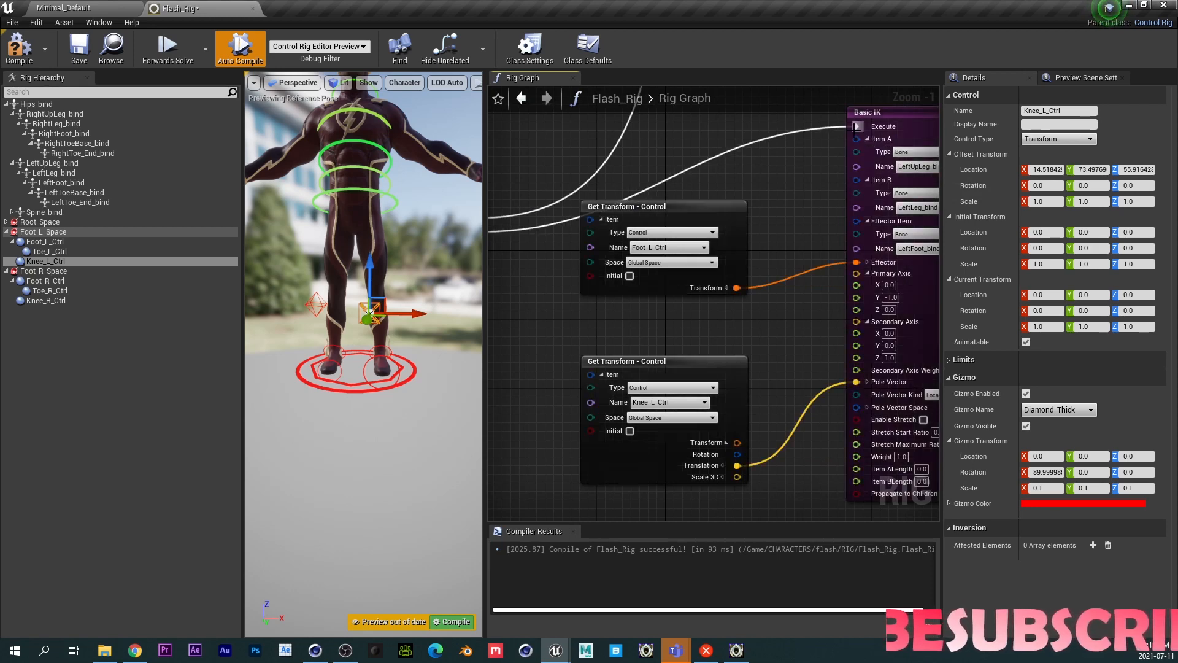
click(19, 46)
click(79, 46)
- Raise the left foot control to test the leg IK, then recompile
click(380, 351)
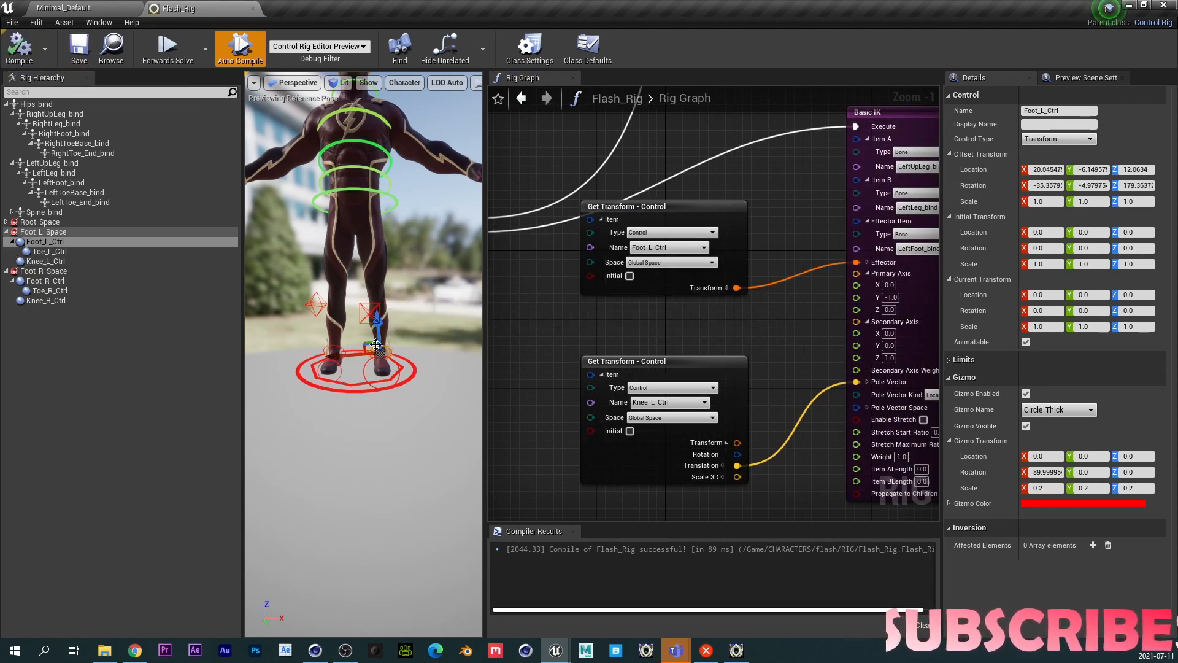
drag(369, 346, 375, 320)
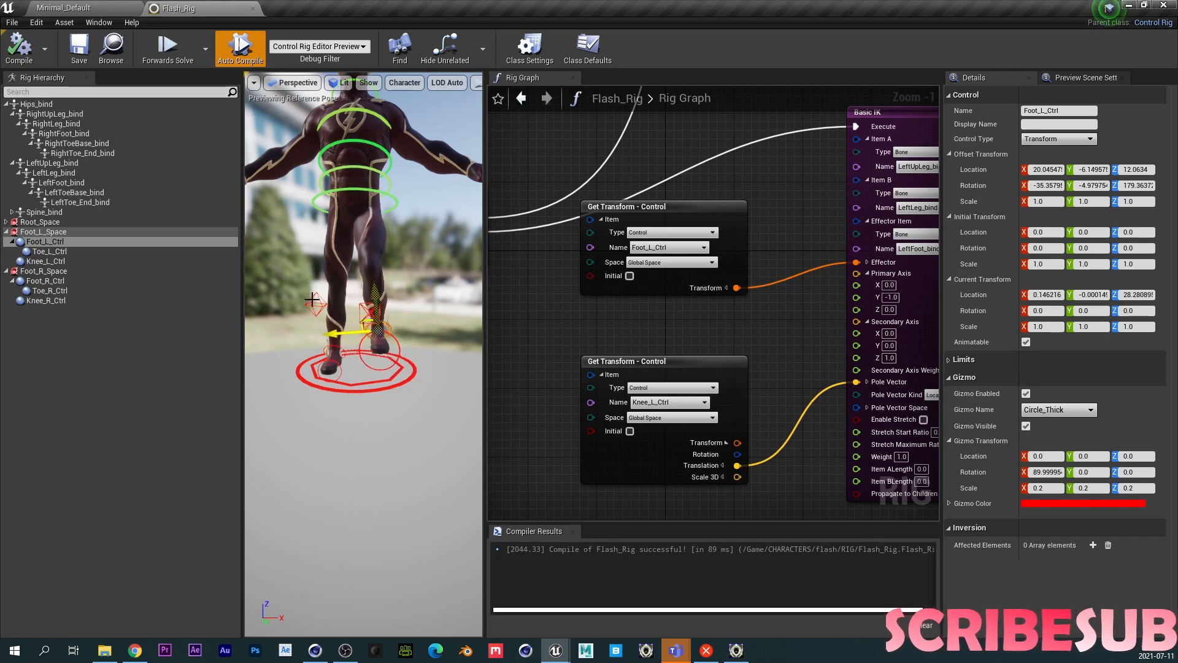
click(18, 50)
scroll(408, 357, up, 5)
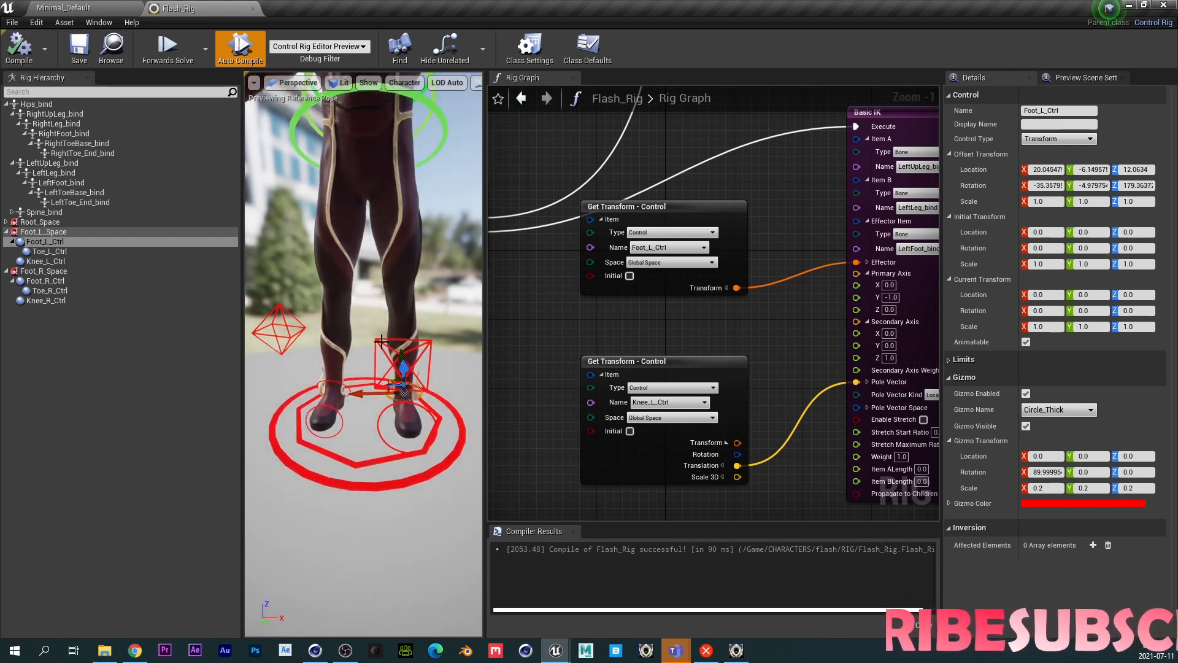
- Delete the old right knee control, duplicate Knee_L_Ctrl, and parent the copy under Foot_R_Space
click(43, 300)
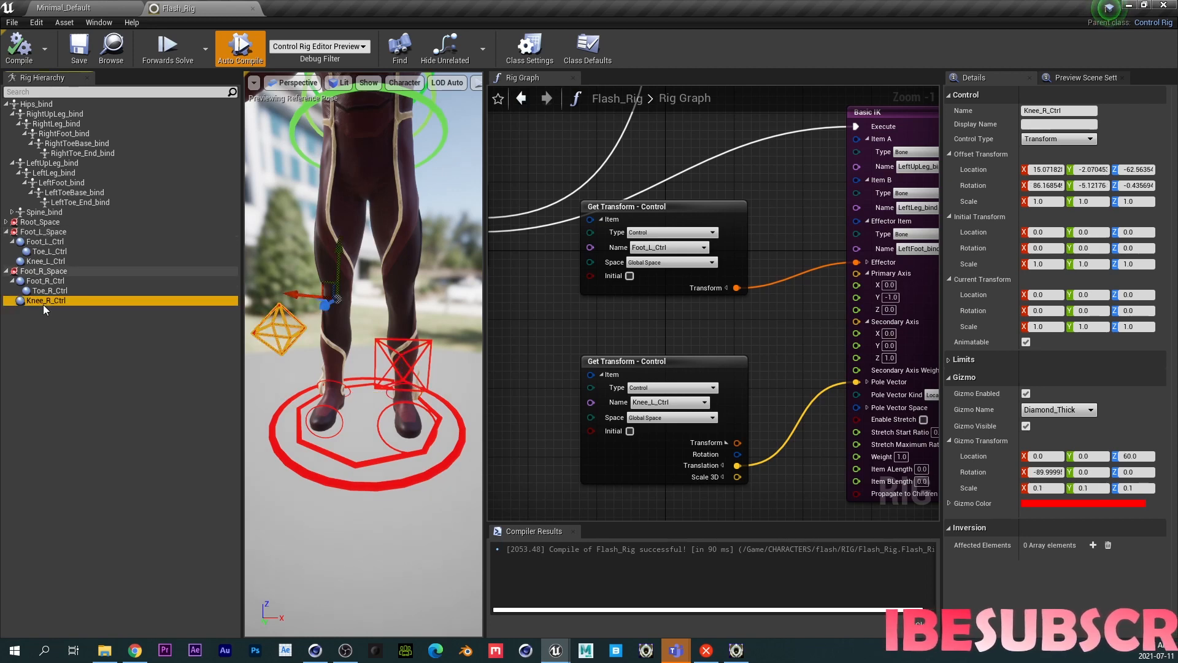
key(Delete)
click(47, 262)
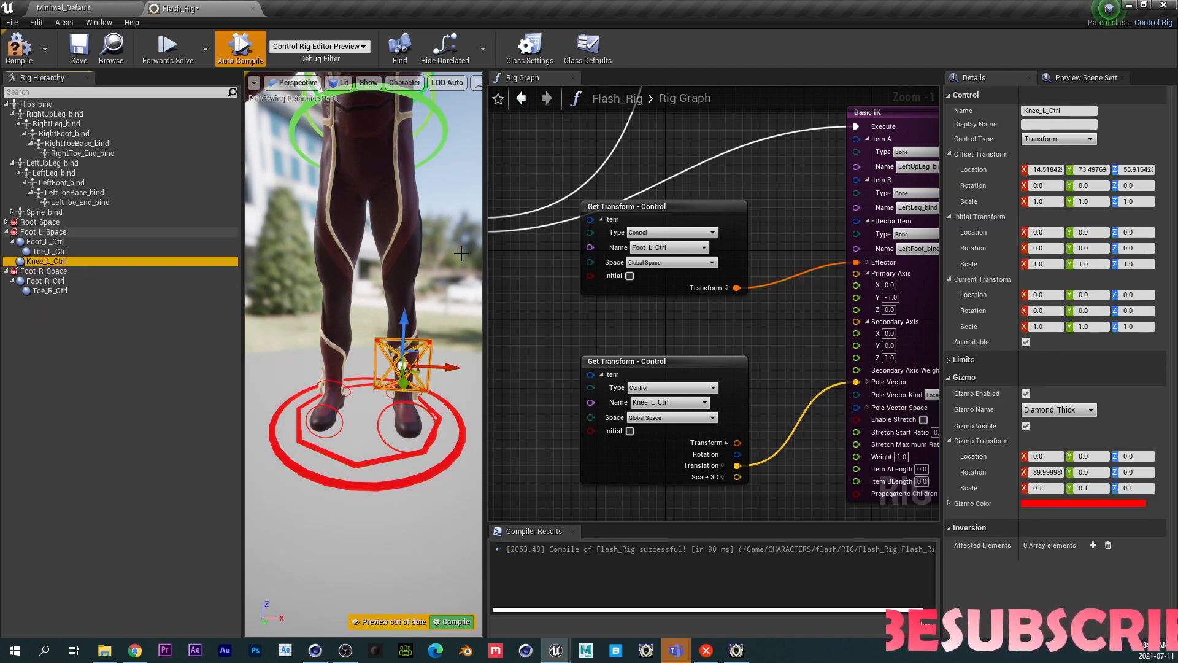
alt+click(698, 165)
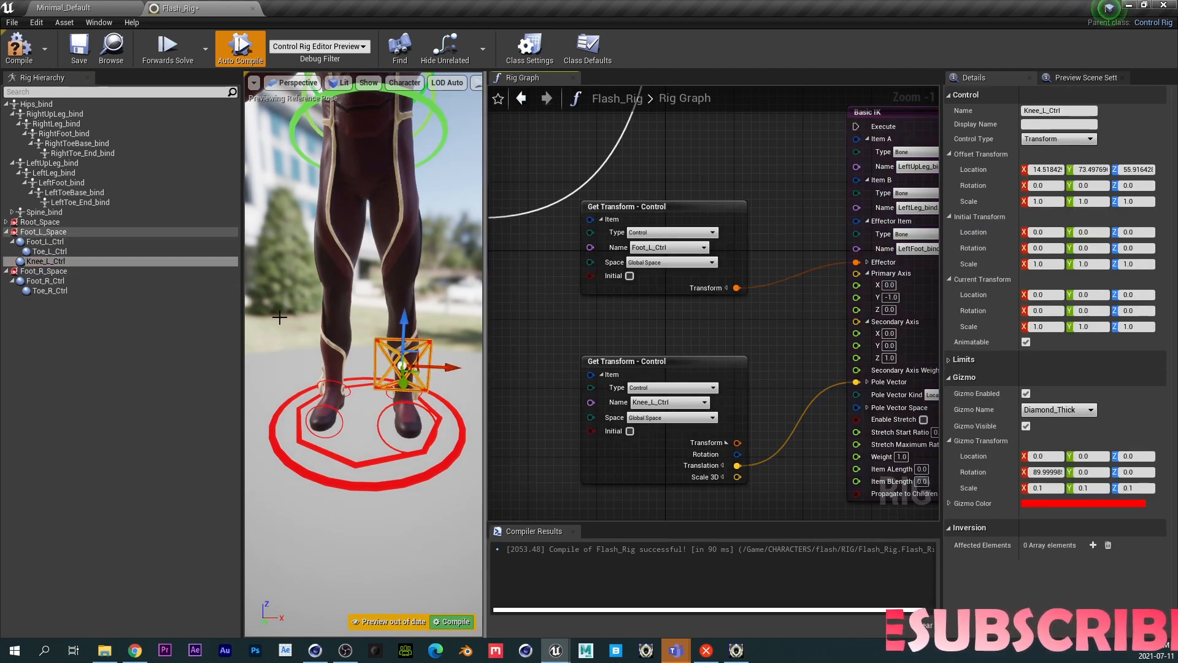
click(52, 260)
key(ctrl+d)
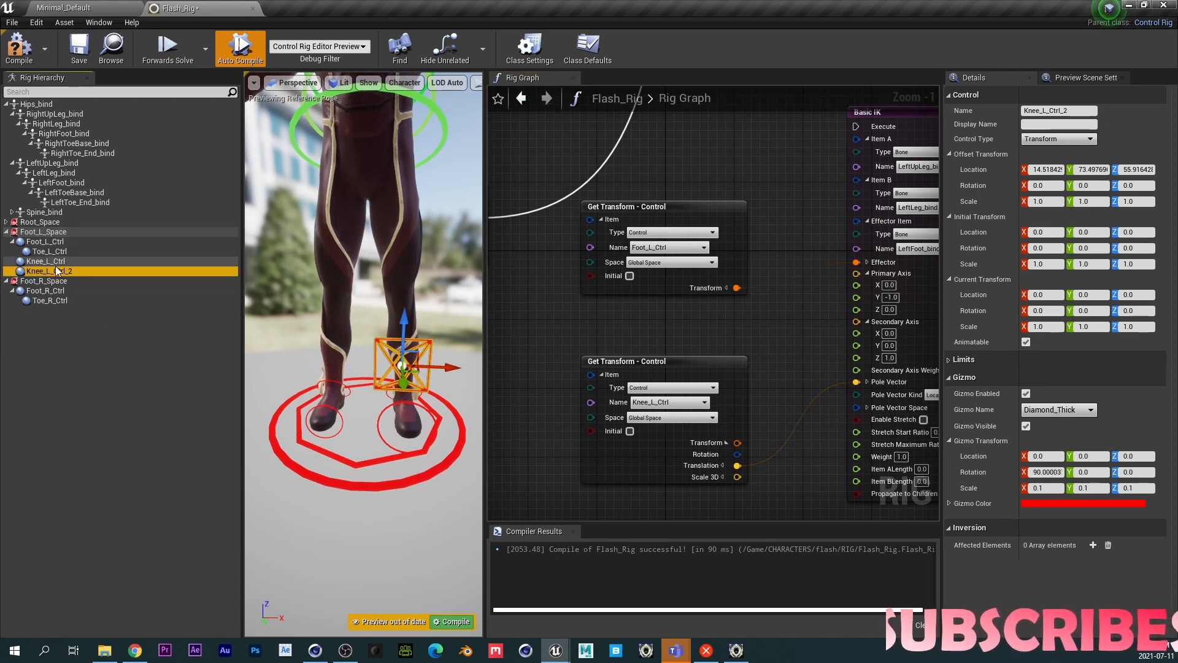
drag(57, 271, 49, 281)
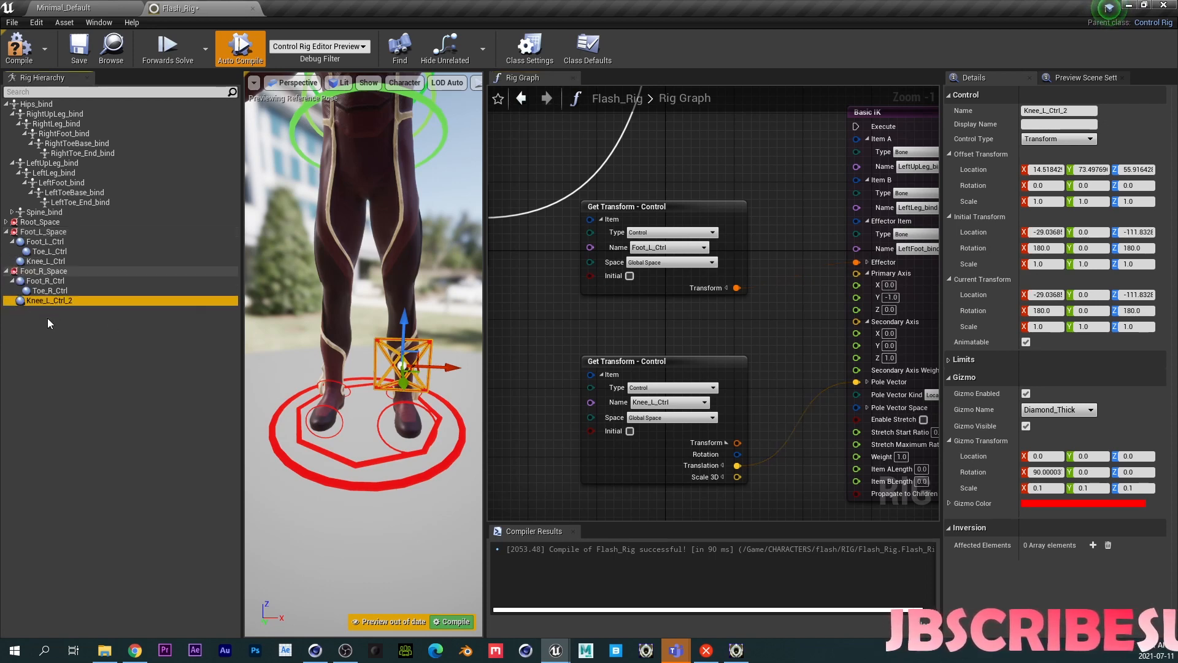
- Rename the duplicated knee control to Knee_R_Ctrl
click(50, 300)
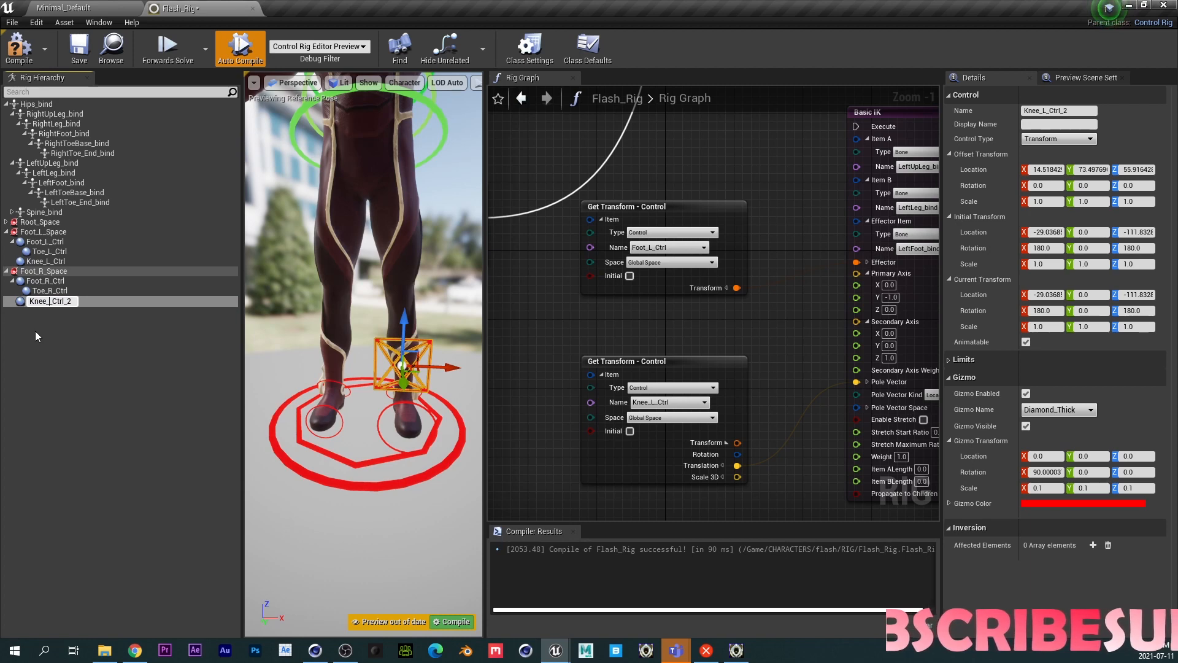
text(R_)
key(Return)
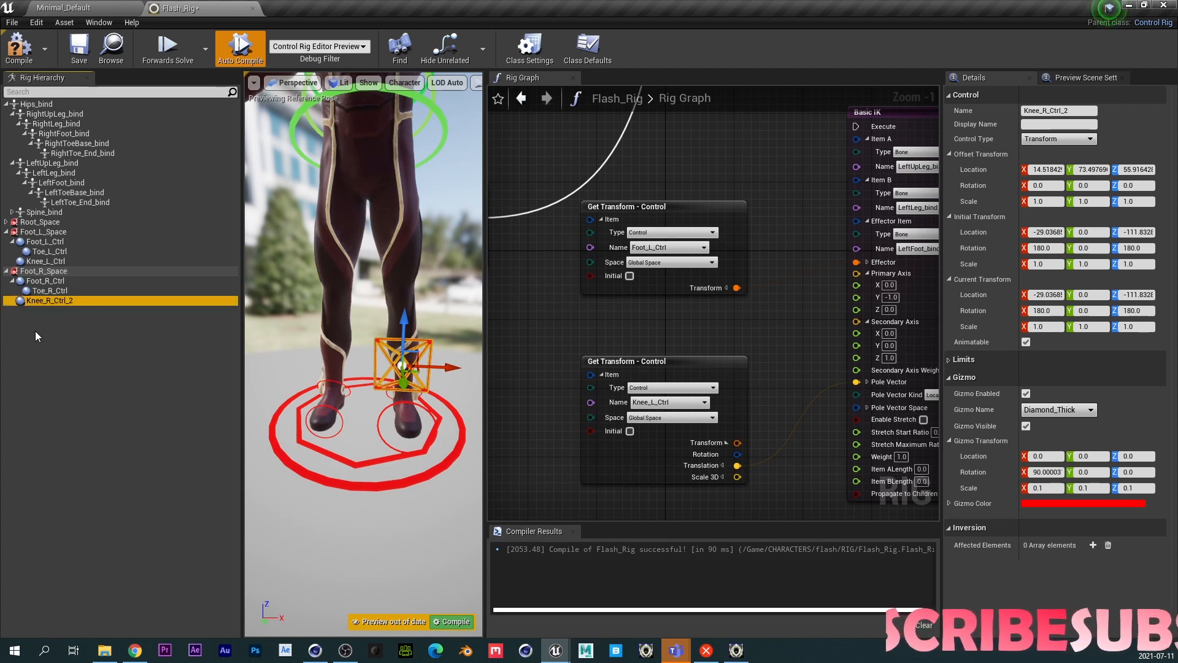
click(72, 302)
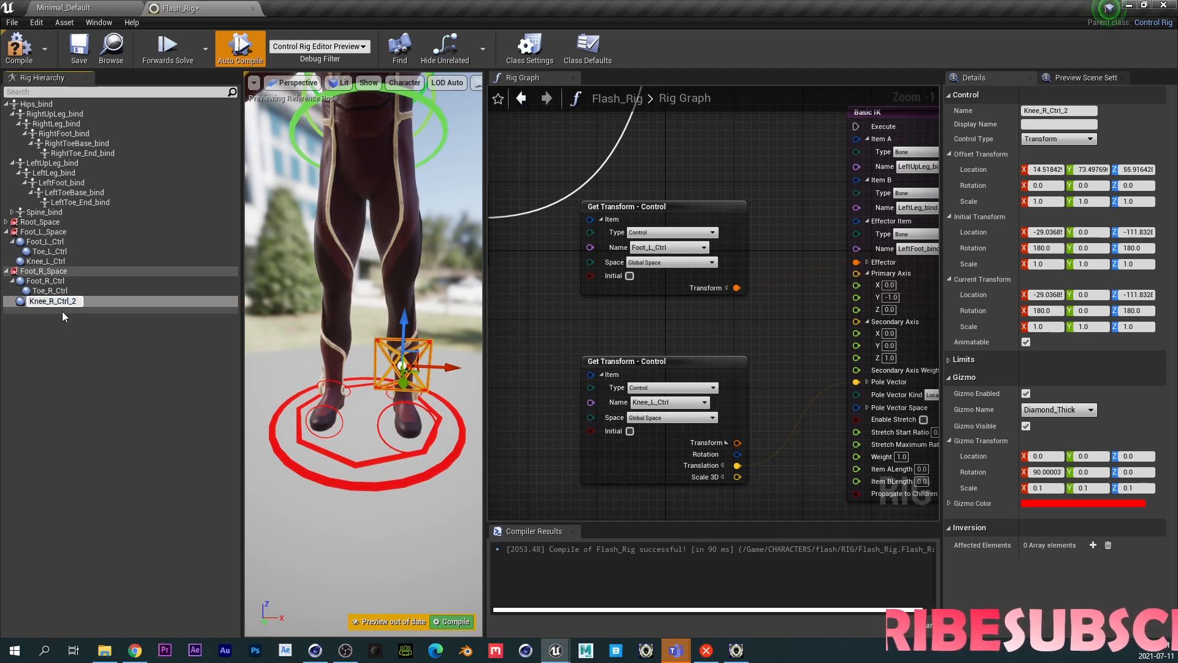
key(BackSpace)
key(Return)
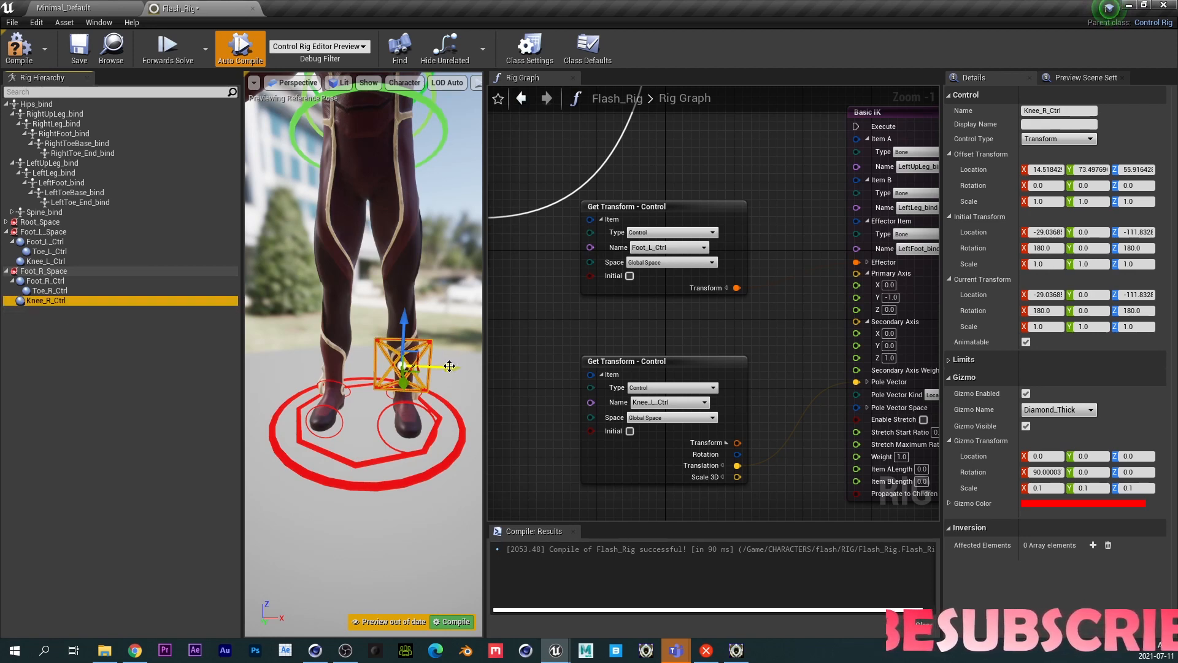
- Move Knee_R_Ctrl across in front of the right knee and set its offset transform from its current transform
drag(441, 366, 329, 371)
right_drag(329, 371, 355, 371)
key(a)
drag(461, 354, 392, 354)
scroll(376, 262, down, 5)
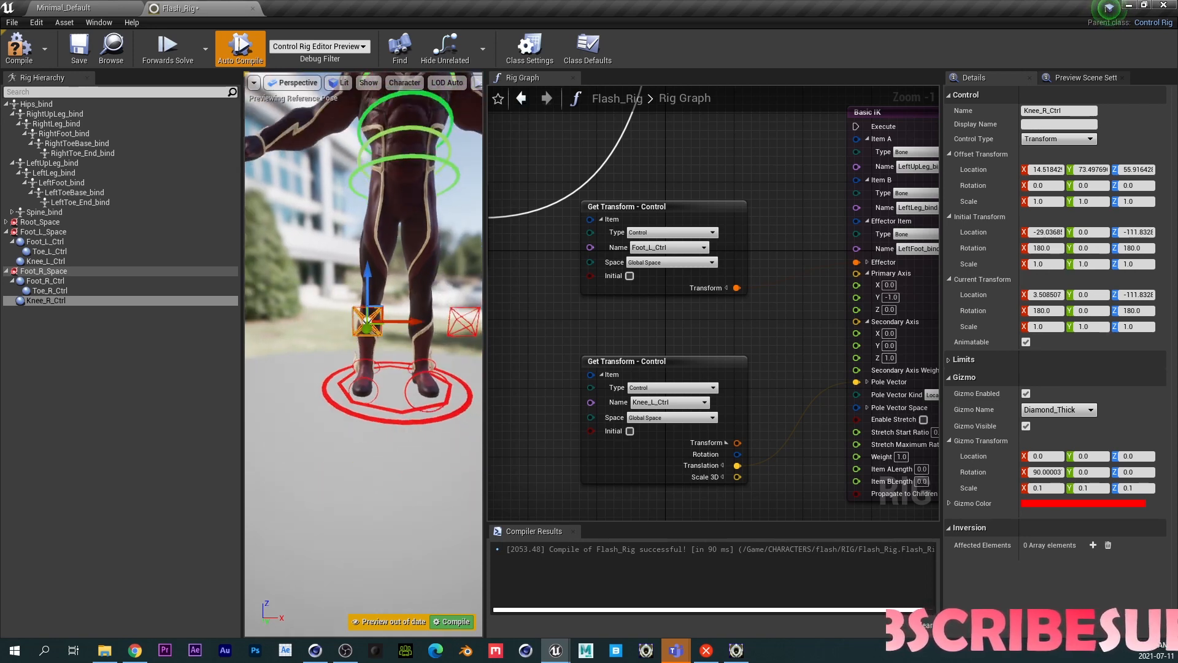
right_click(39, 303)
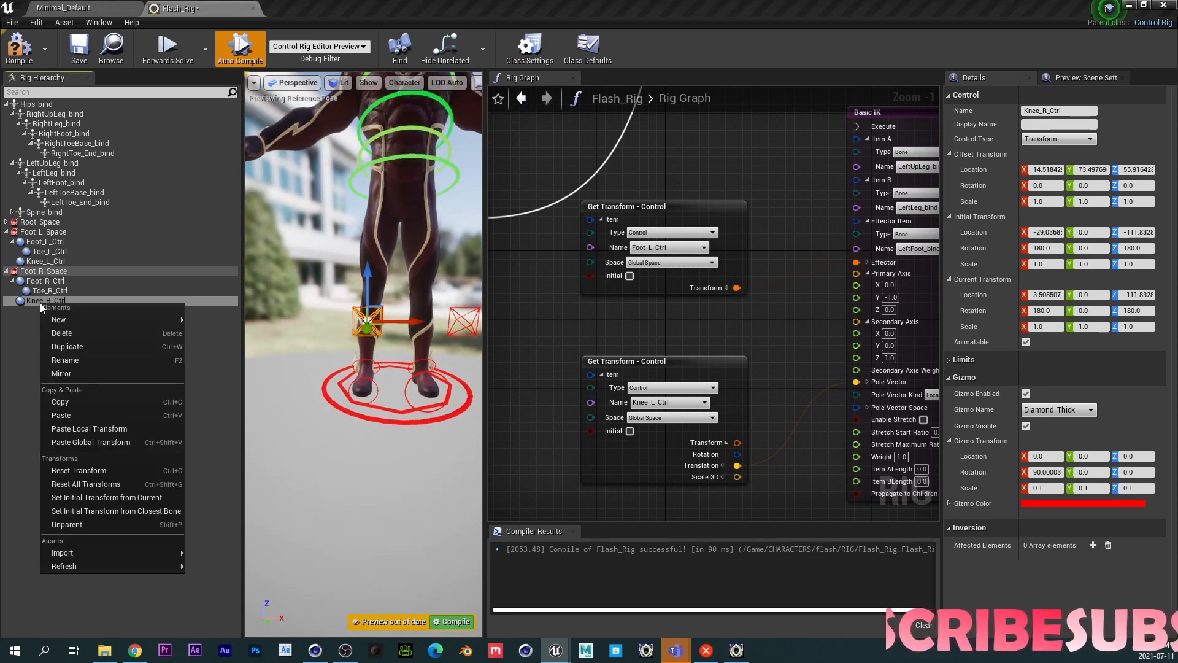
click(121, 502)
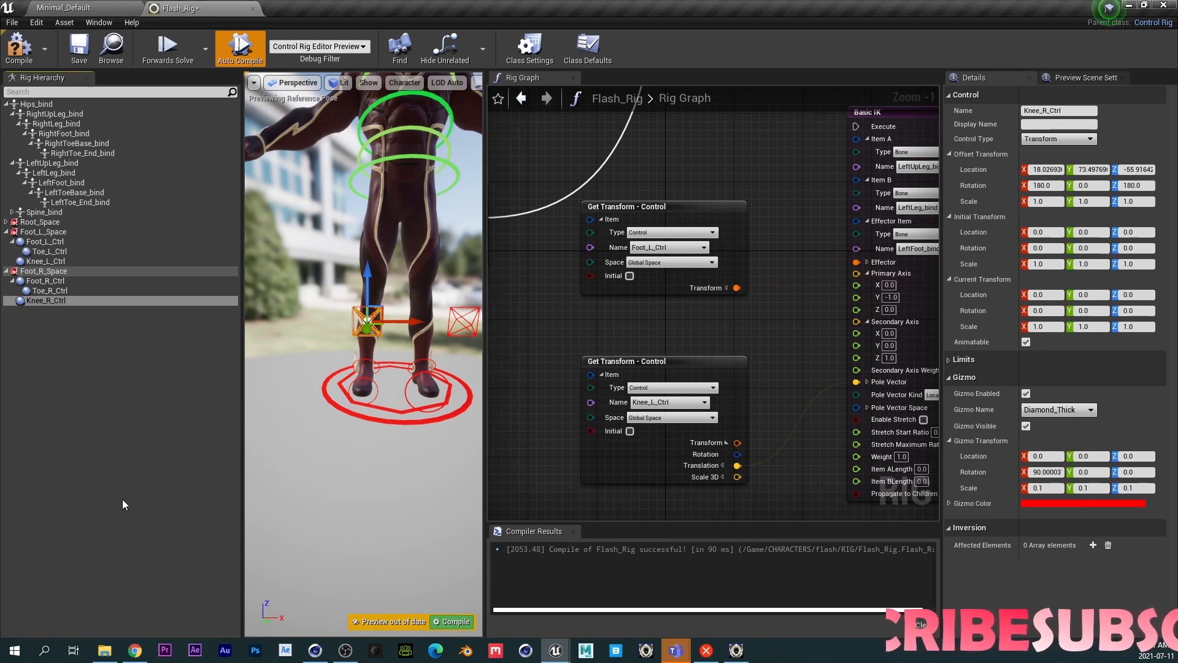
- Copy the Basic IK node with its two Get Transform nodes and chain the copied Basic IK after the original
scroll(711, 334, down, 2)
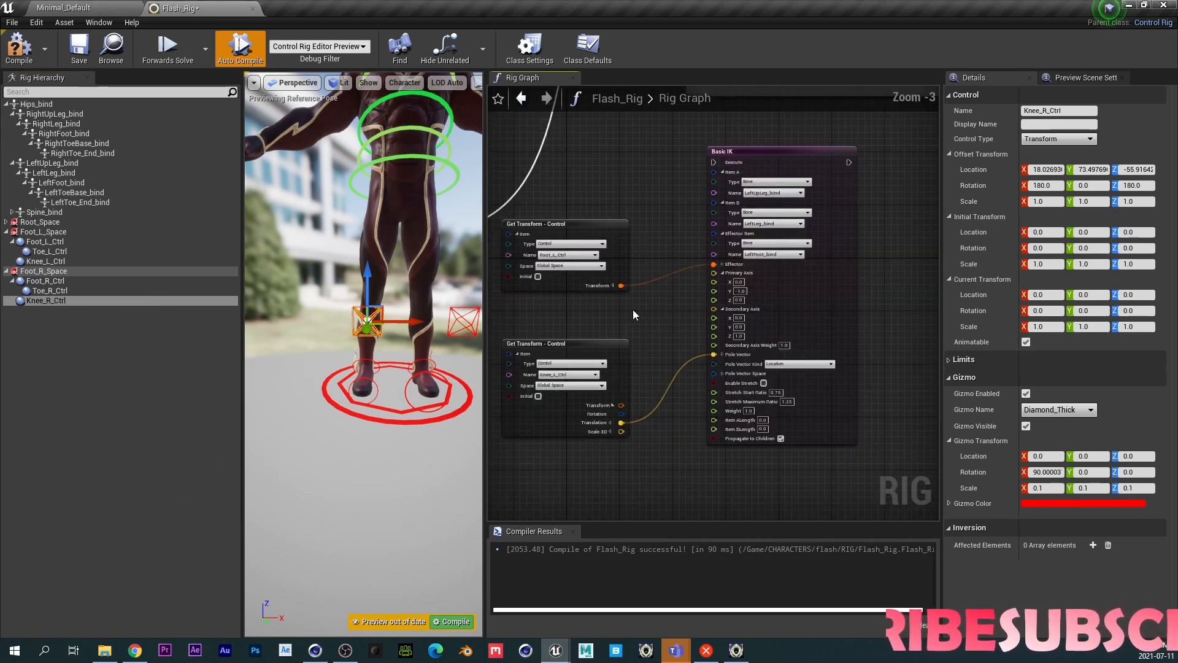
scroll(646, 308, down, 1)
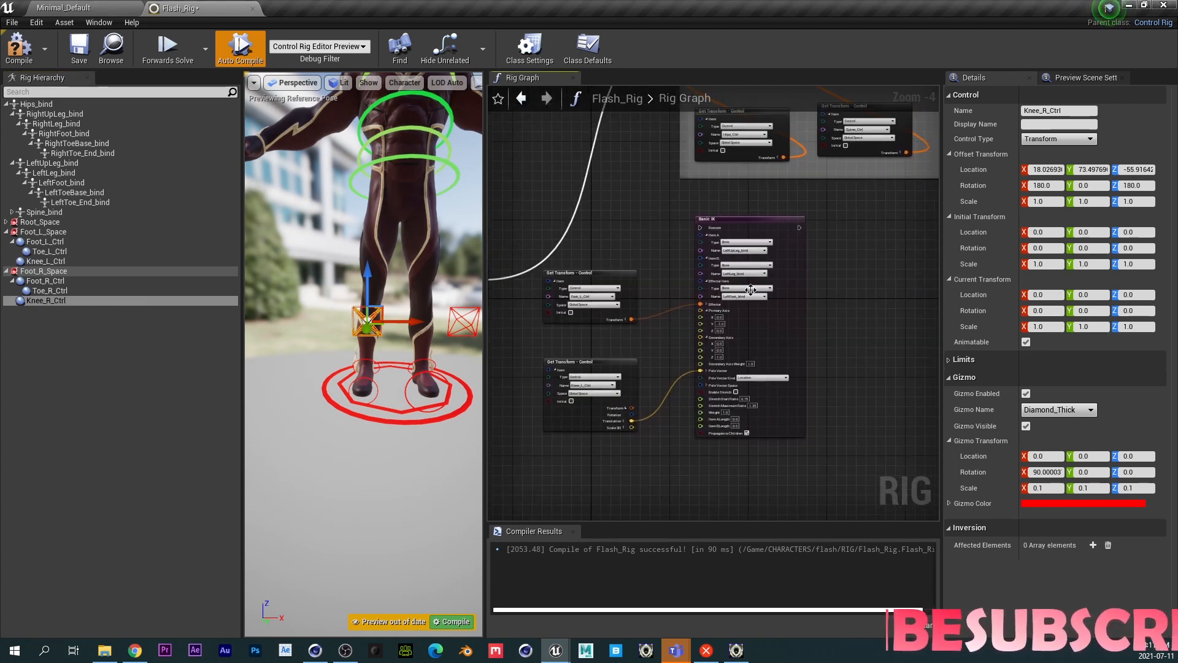
drag(601, 236, 780, 436)
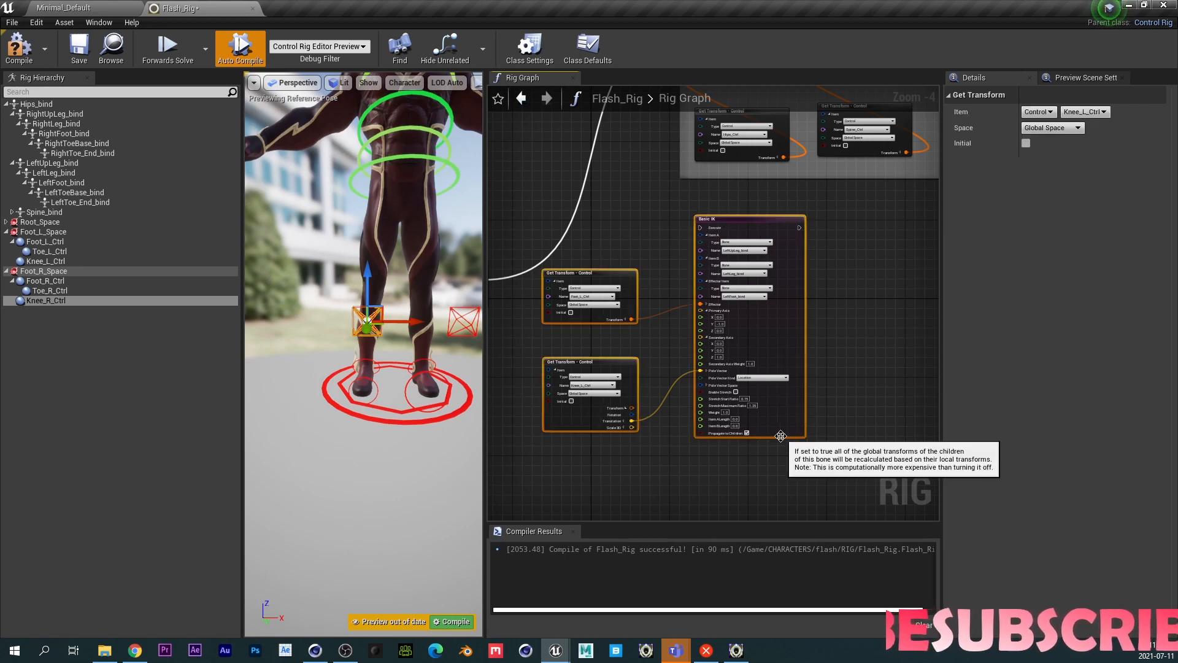
key(ctrl+c)
key(ctrl+v)
drag(877, 368, 887, 219)
right_drag(797, 234, 675, 241)
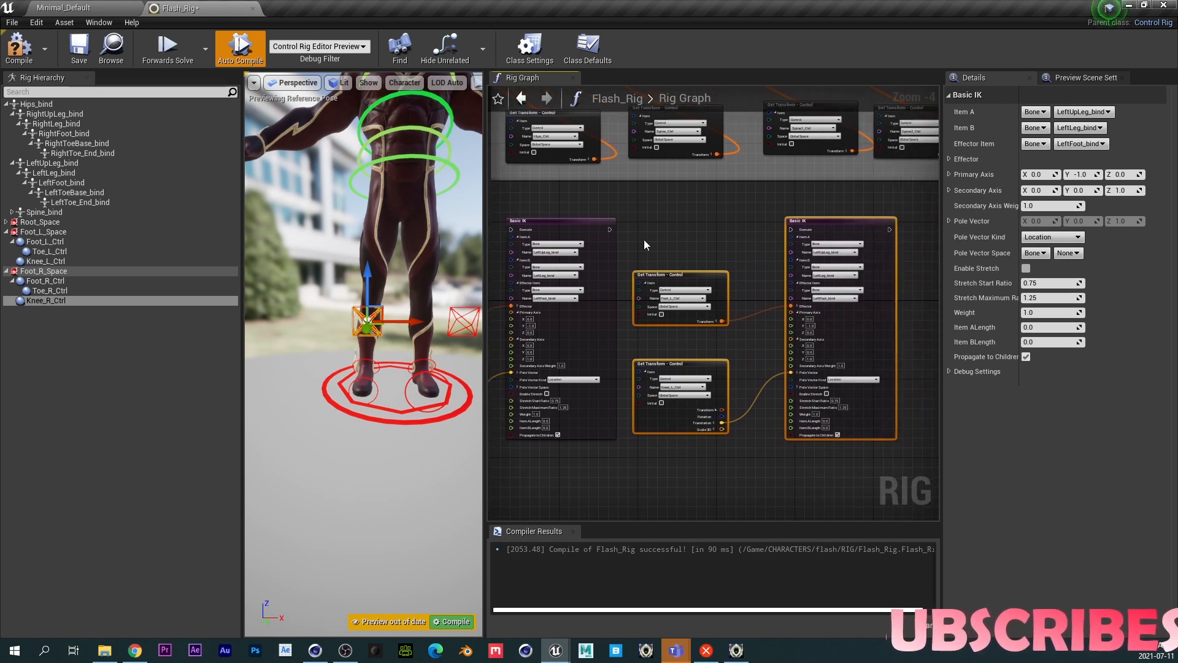
drag(610, 228, 791, 229)
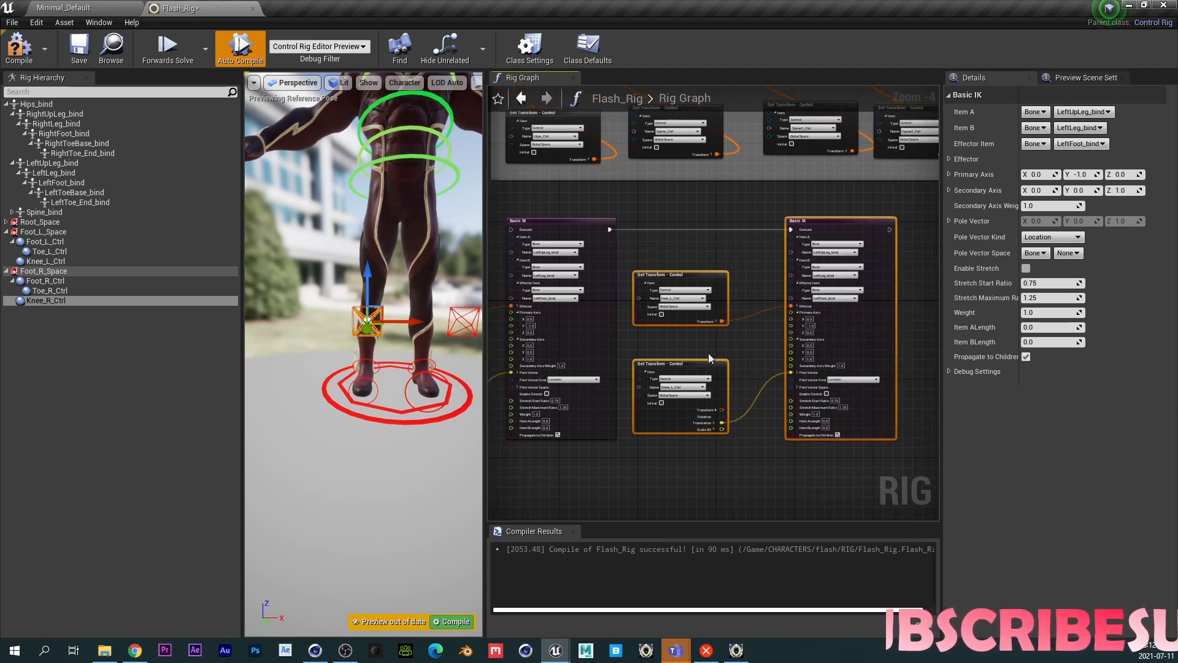
- Point the copied Get Transform nodes at Foot_R_Ctrl and Knee_R_Ctrl
scroll(666, 328, up, 3)
click(689, 273)
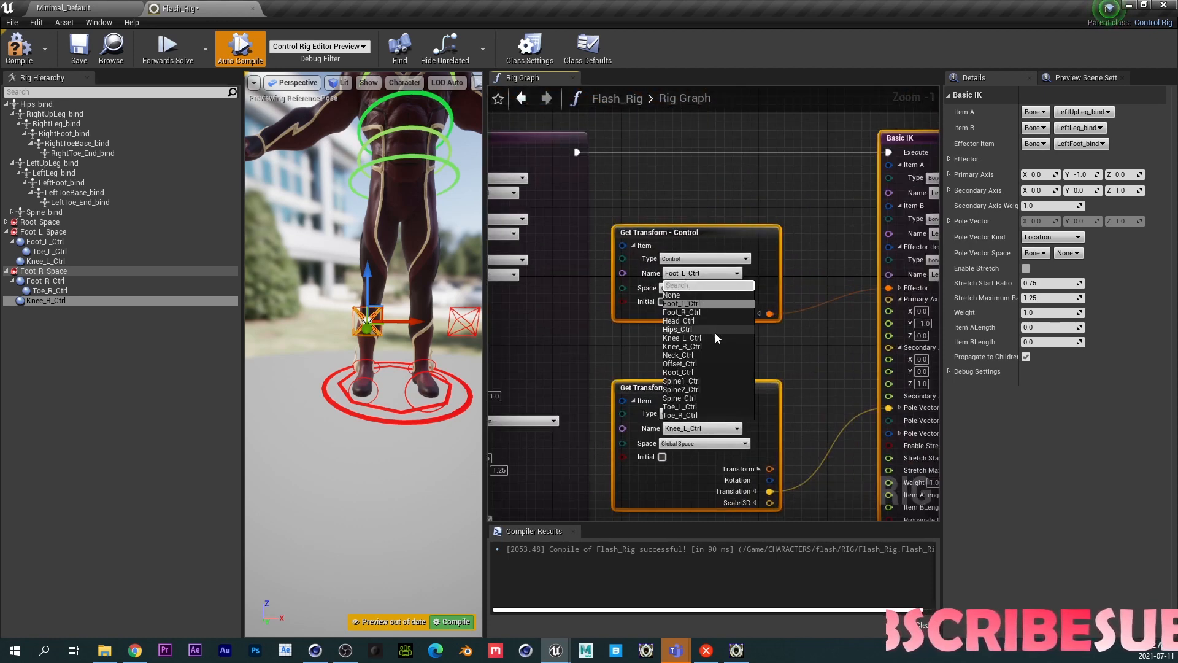
click(699, 312)
click(701, 428)
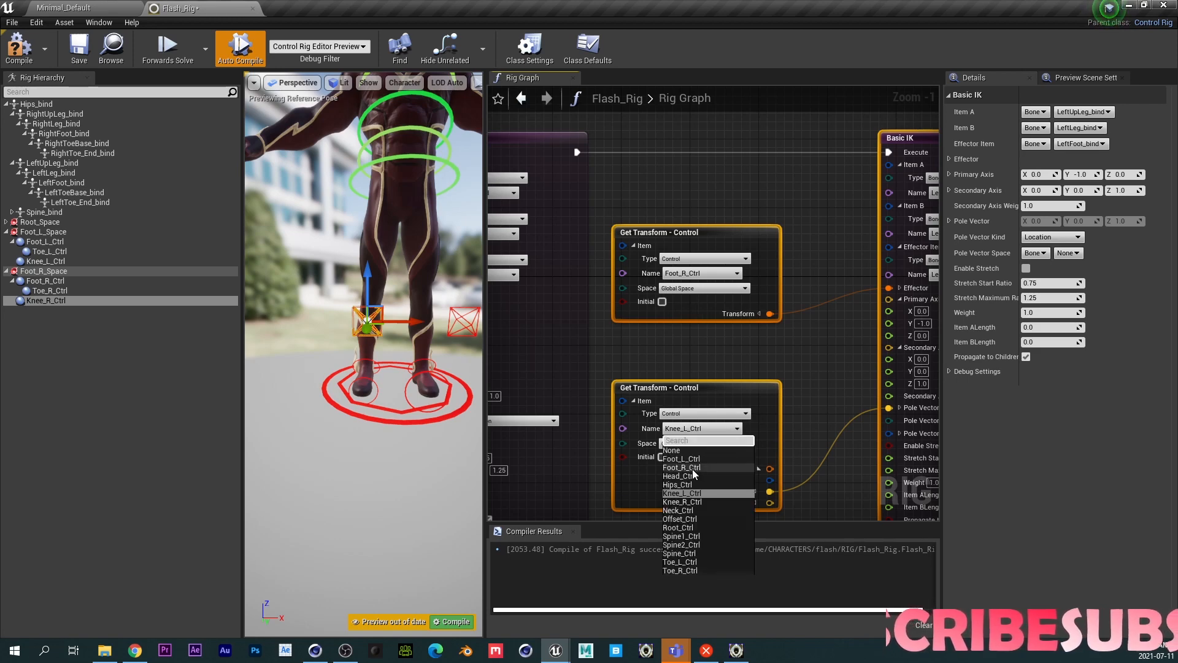
click(689, 502)
- Set the copied Basic IK's Item A bone to RightUpLeg_bind
right_drag(779, 342, 629, 340)
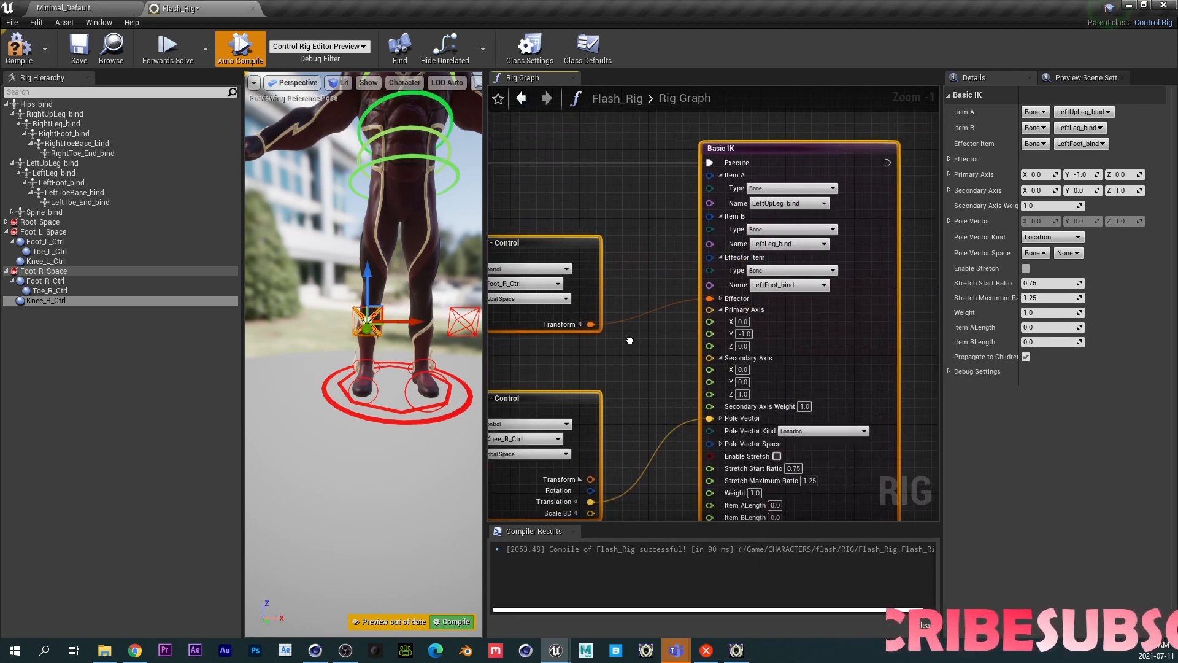
click(790, 205)
text(RIGHT)
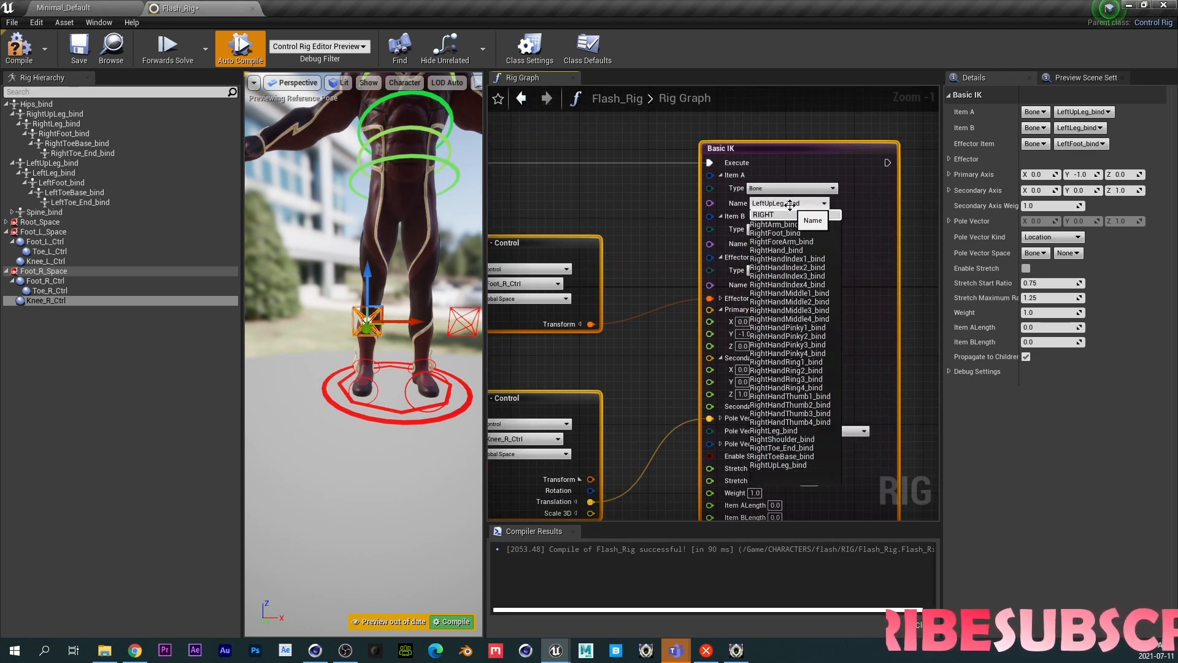
text(U)
click(780, 224)
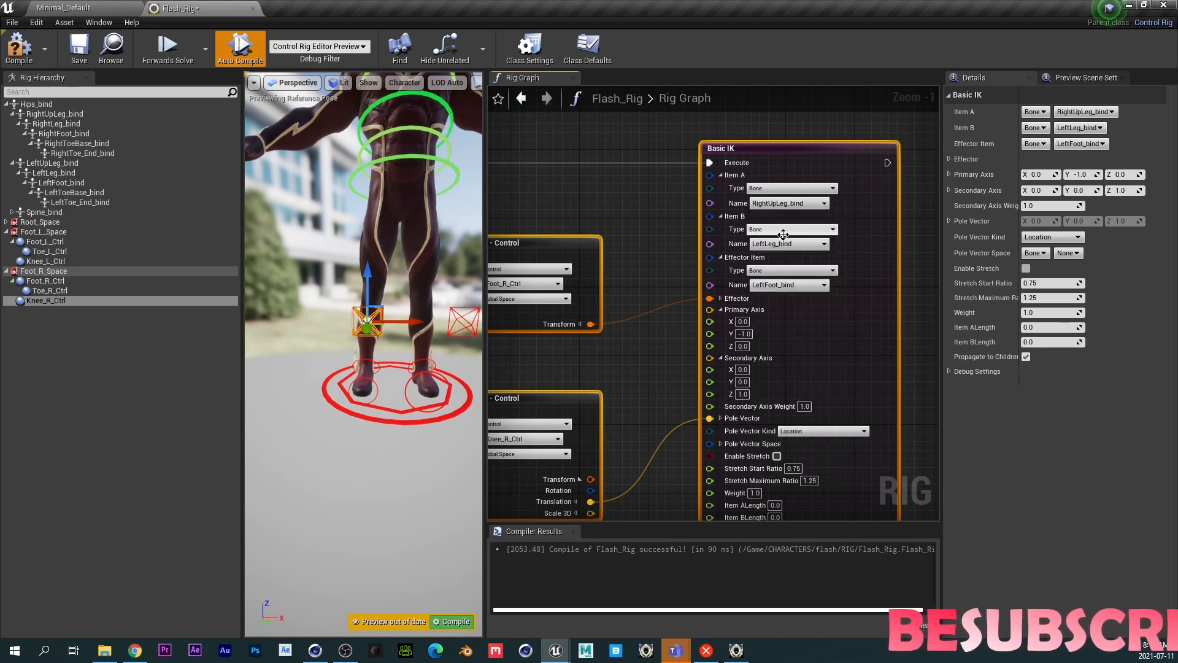
- Set the copied Basic IK's Item B bone to RightLeg_bind and its Effector Item to RightFoot_bind
click(781, 244)
text(RIGH)
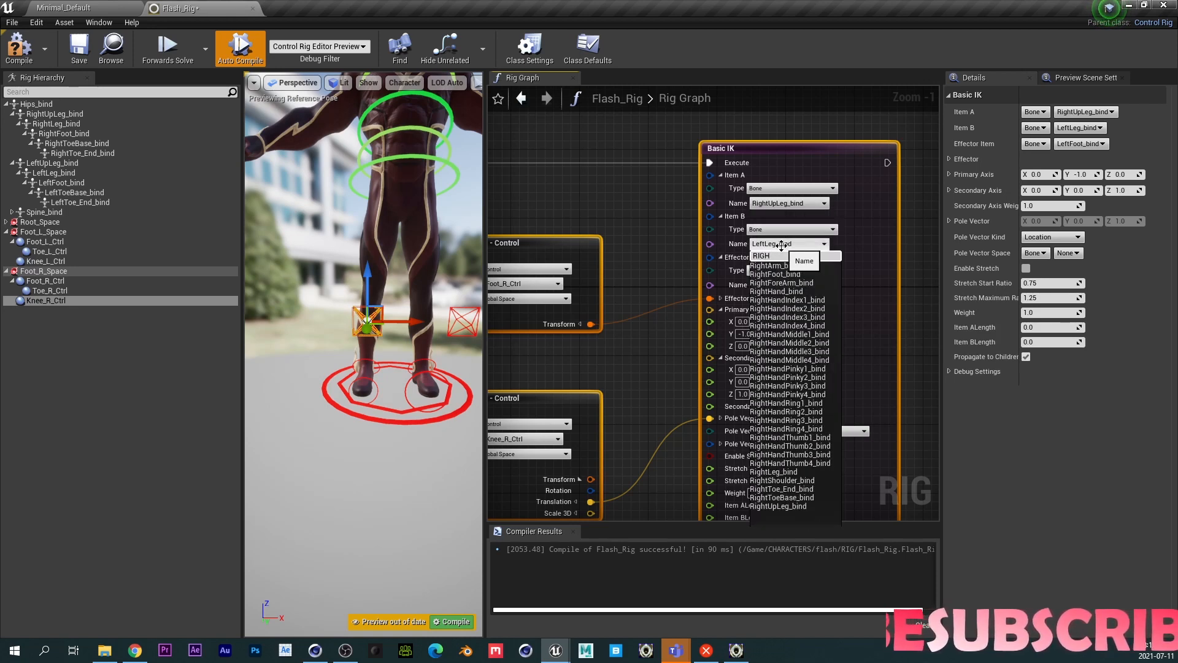
text(T)
click(770, 265)
click(779, 285)
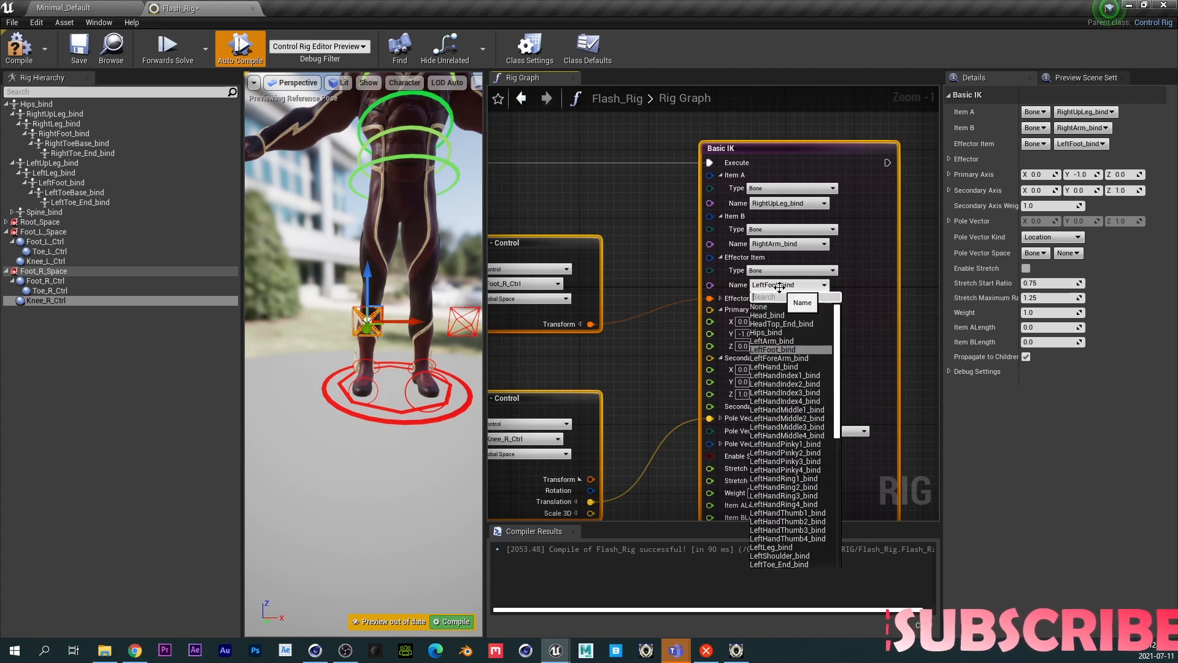
text(RIG)
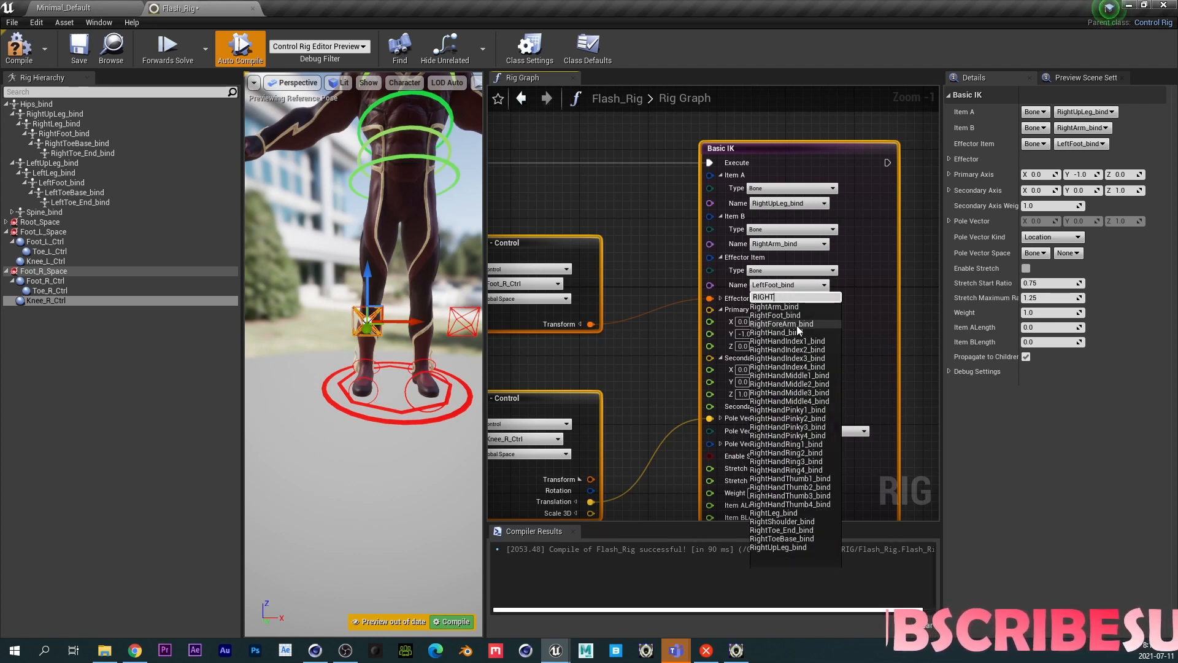
text(HT)
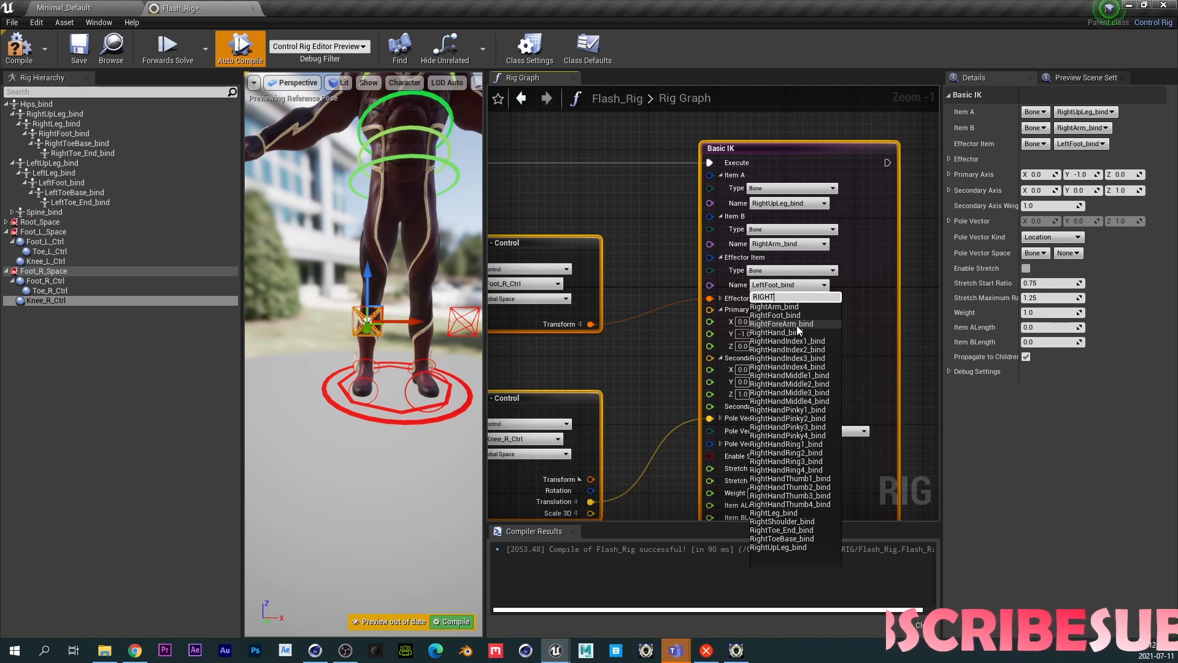
text(F)
key(Return)
click(776, 244)
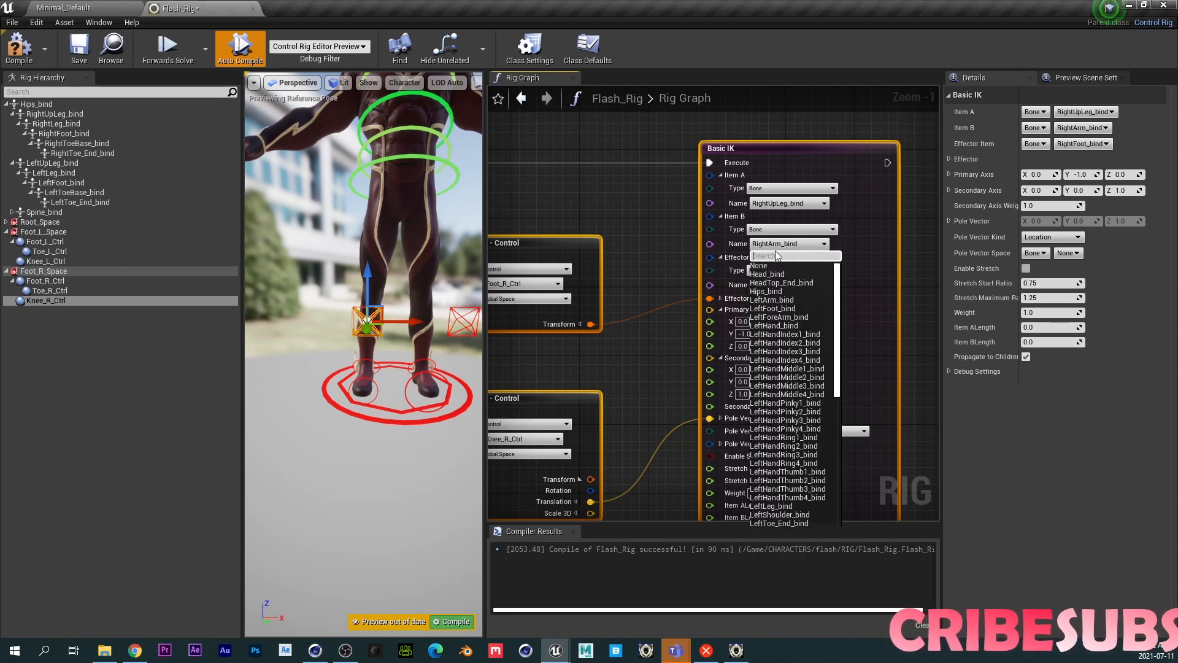
text(RIGHTL)
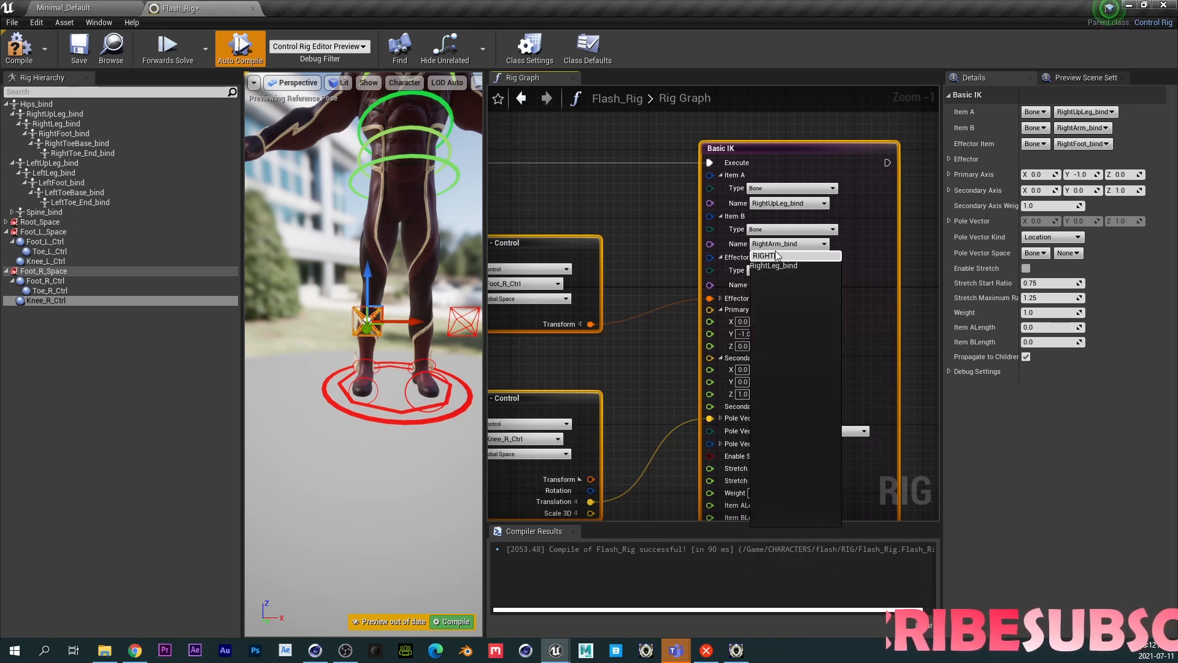
click(775, 265)
- Compile and save the Control Rig
right_drag(691, 268, 677, 166)
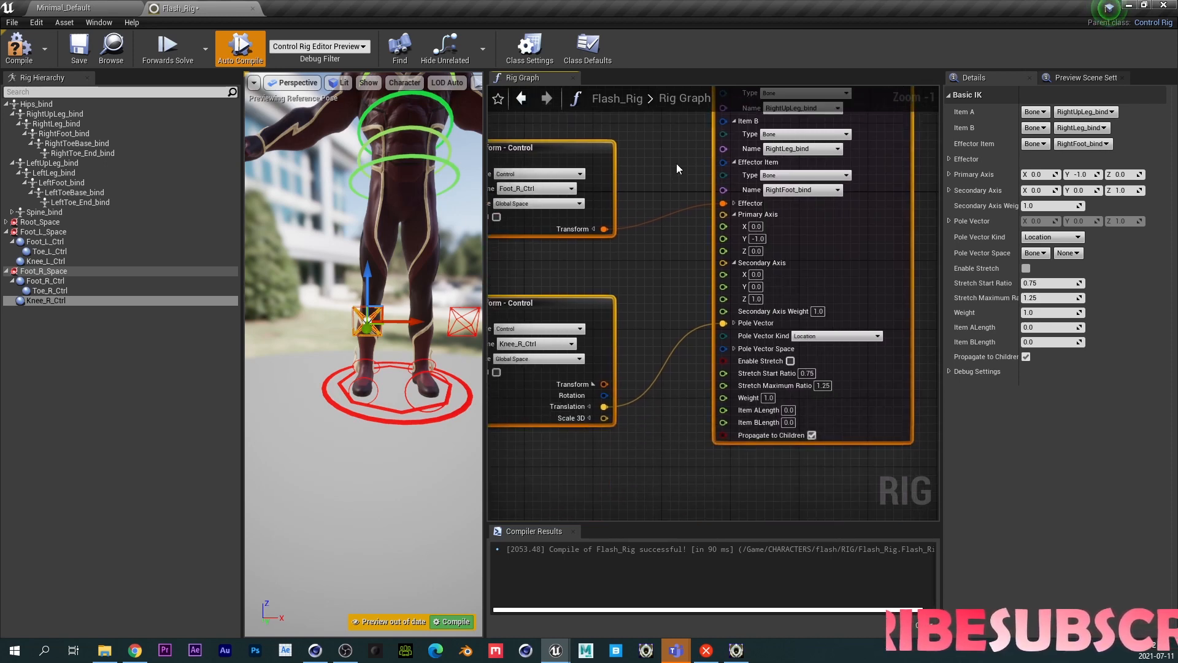
right_drag(668, 379, 713, 450)
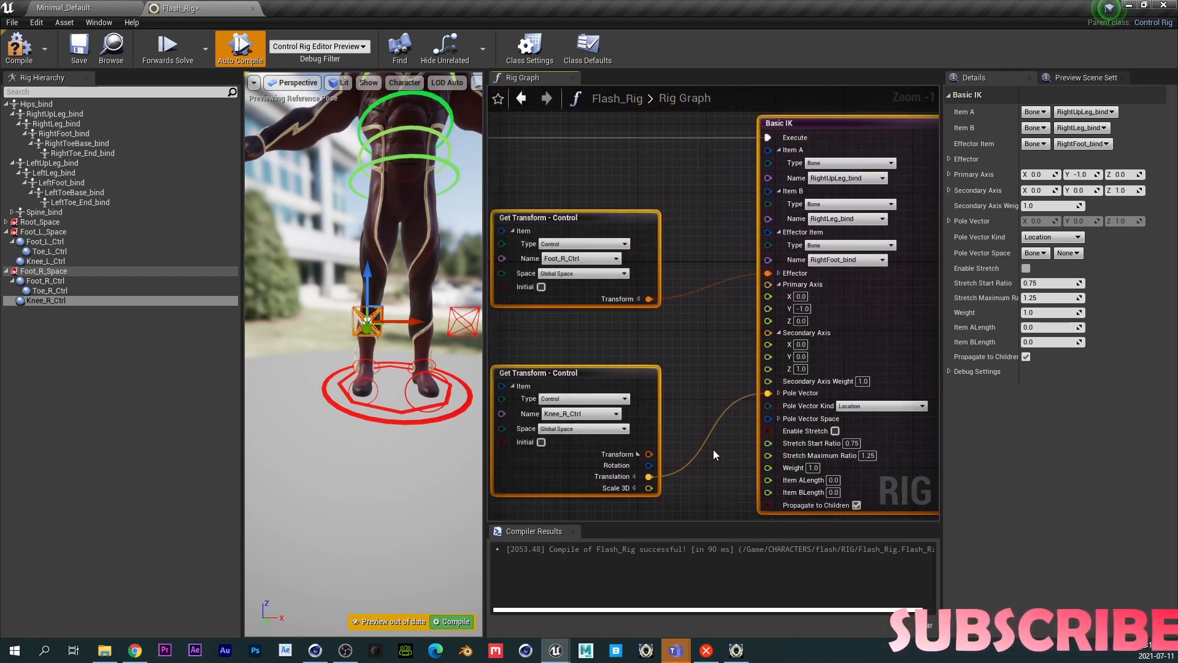
right_drag(673, 337, 702, 323)
right_drag(555, 218, 685, 284)
right_drag(590, 262, 851, 301)
drag(546, 334, 867, 227)
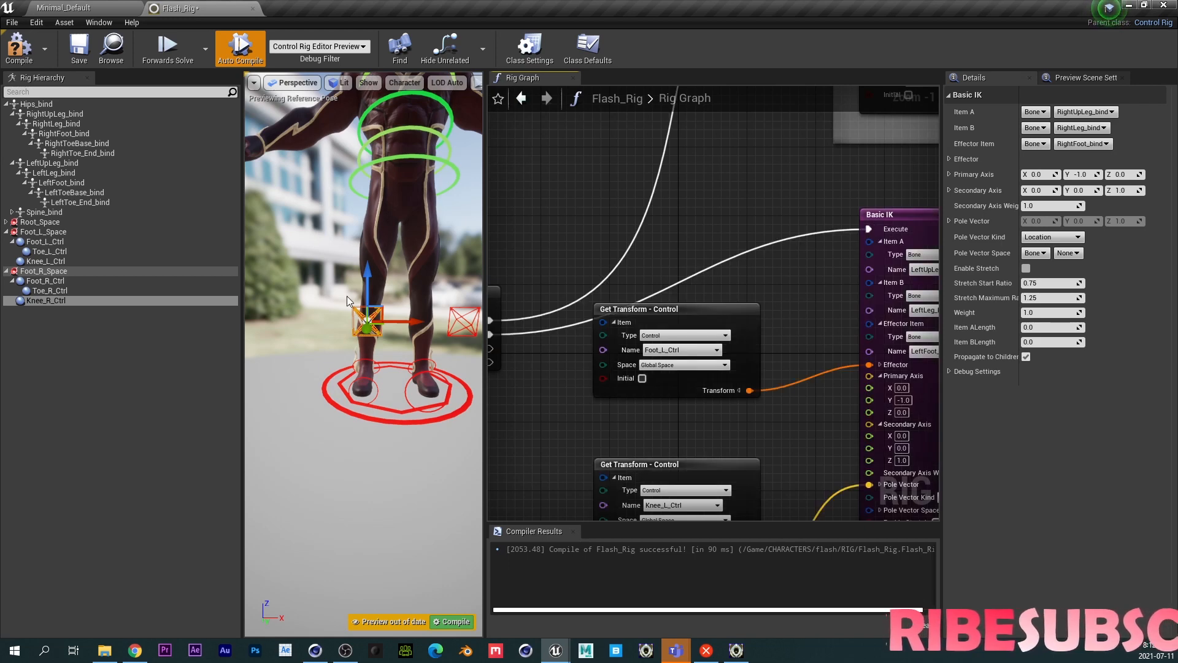
click(18, 46)
click(78, 46)
- Test the right leg IK by moving Foot_R_Ctrl up in the viewport
click(370, 362)
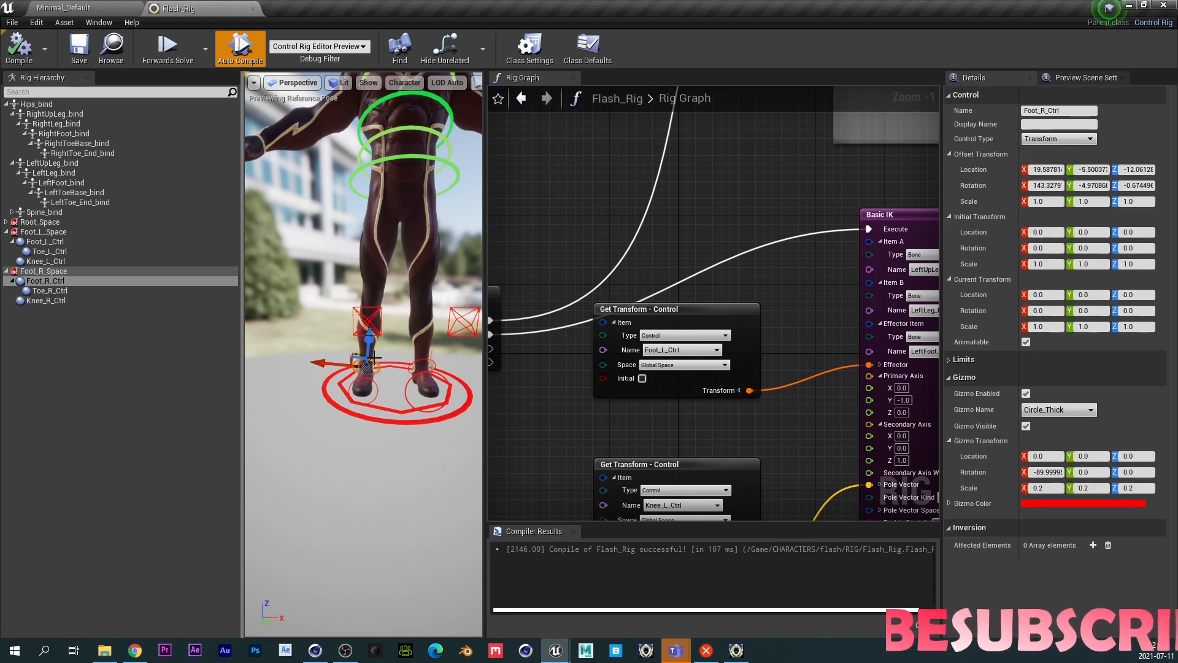
drag(358, 357, 352, 331)
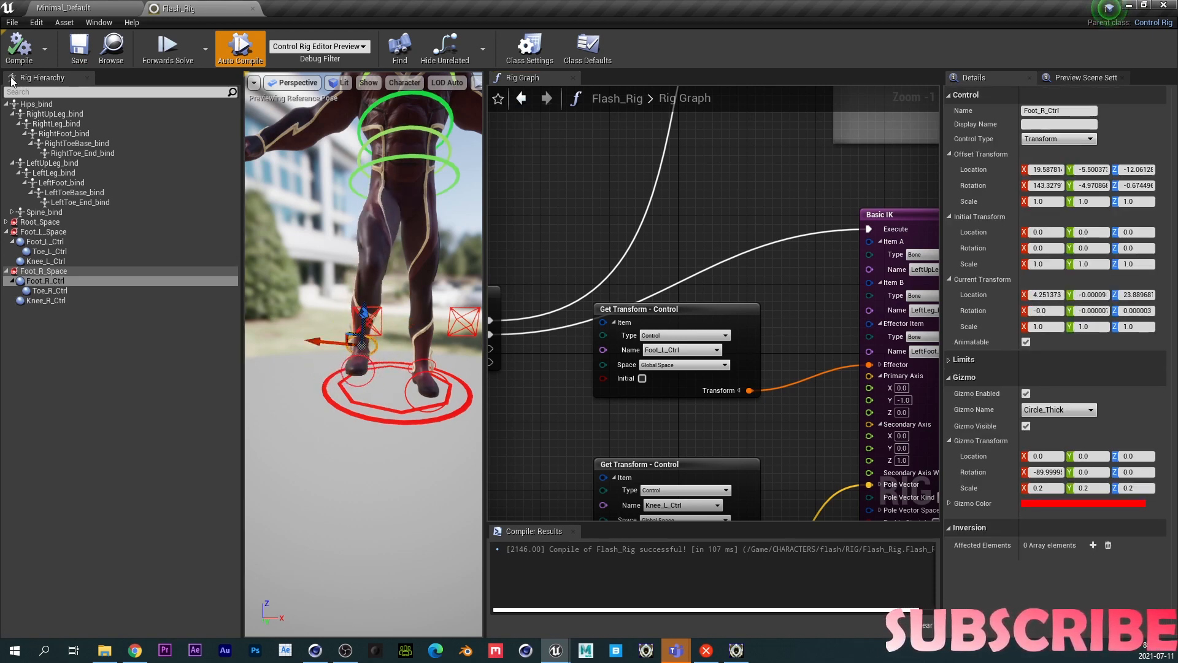
click(29, 54)
mouse_move(372, 398)
right_down()
mouse_move(358, 407)
mouse_move(368, 407)
right_up()
- Test the legs by moving Hips_Ctrl down in the viewport, then recompile the rig
mouse_move(362, 258)
right_down()
mouse_move(384, 252)
mouse_move(362, 258)
right_up()
click(362, 195)
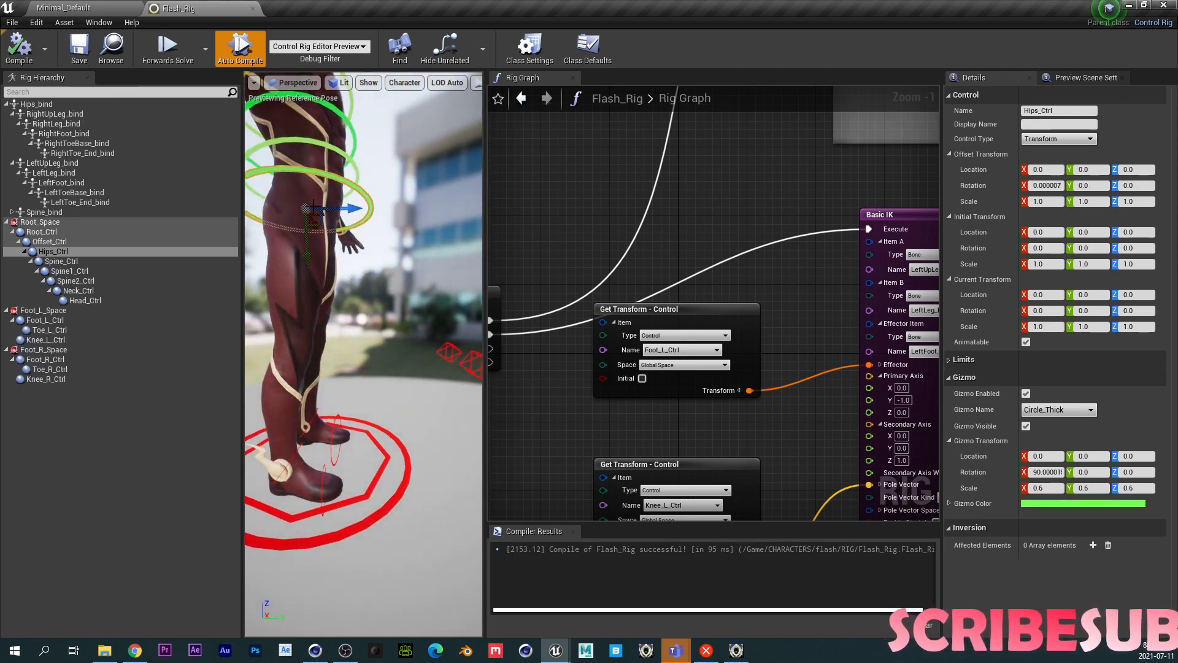
drag(306, 246, 306, 327)
alt+drag(306, 327, 245, 323)
alt+drag(408, 327, 355, 343)
middle_drag(372, 344, 430, 345)
drag(378, 291, 352, 184)
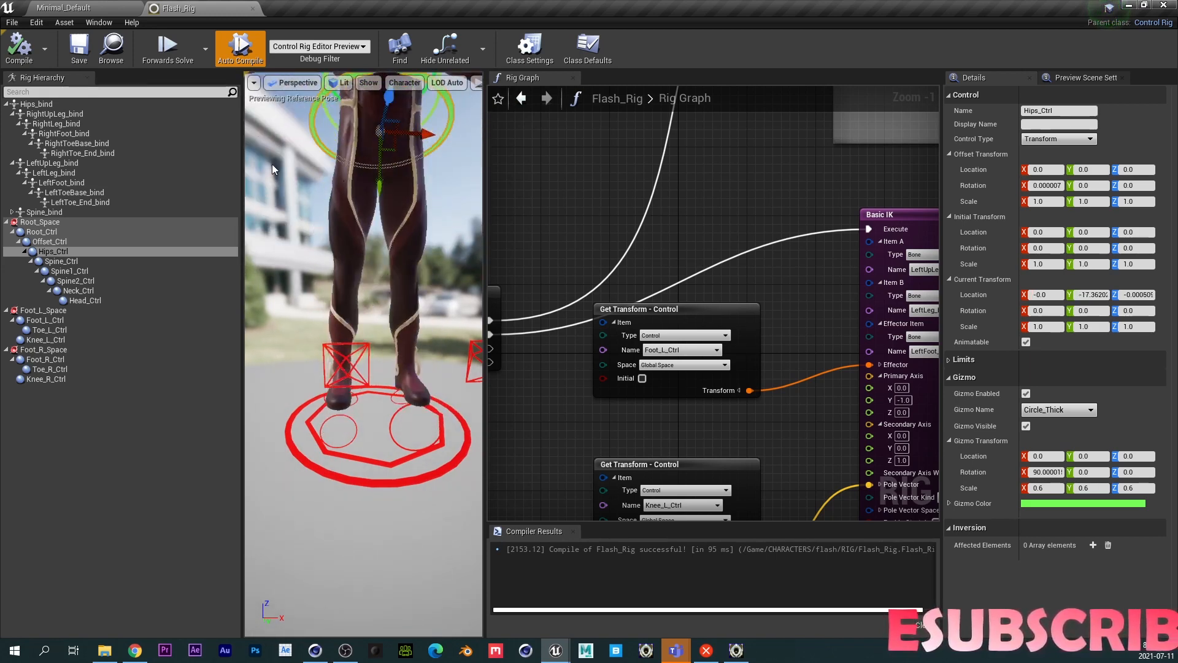
click(19, 49)
- Test rotating Toe_R_Ctrl in the viewport and recompile
click(346, 426)
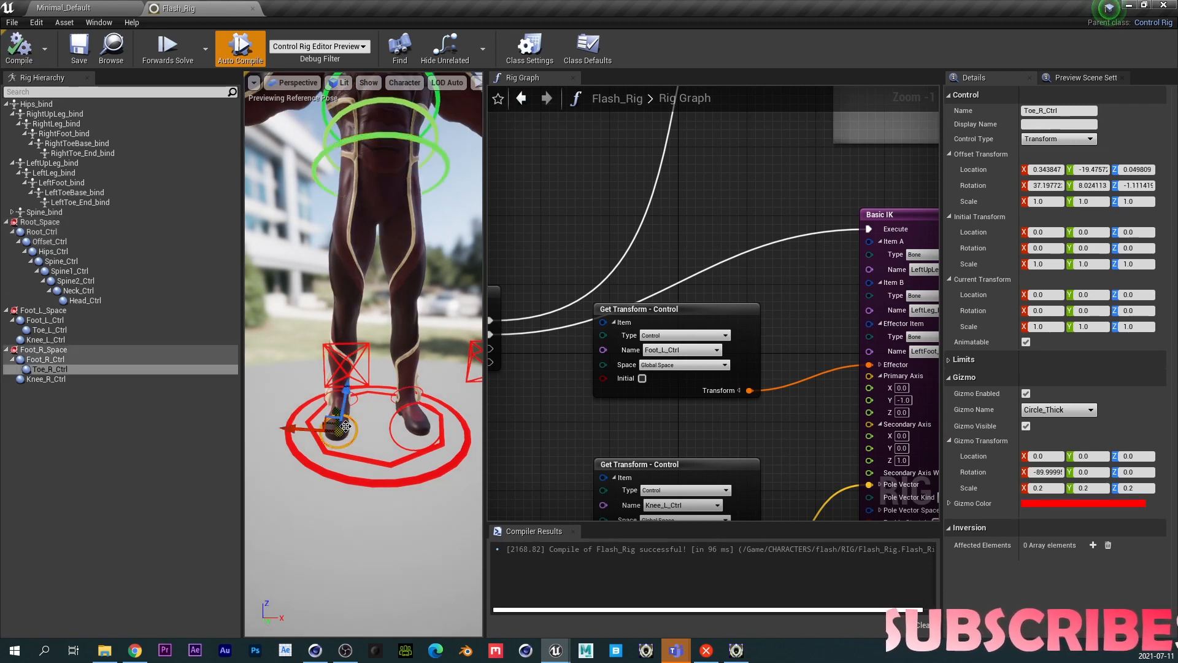
key(e)
drag(353, 413, 359, 372)
click(14, 54)
- Add a Set Rotation node chained after the right leg's Basic IK
right_drag(782, 333, 488, 286)
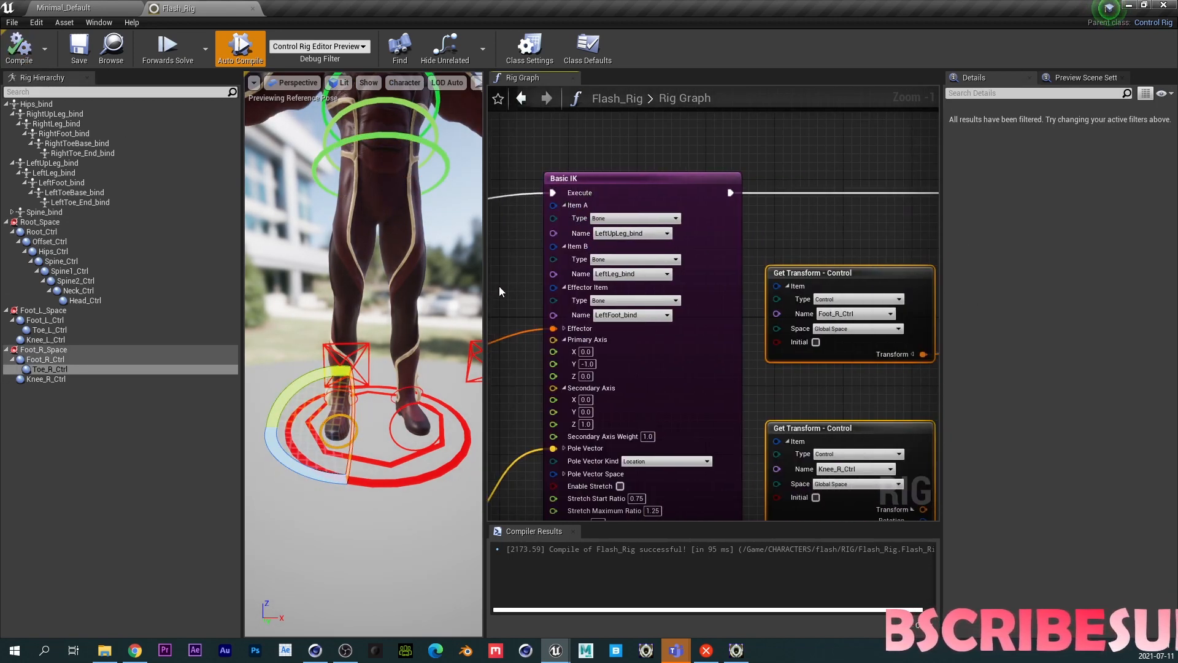
right_drag(849, 243, 535, 257)
scroll(713, 223, down, 1)
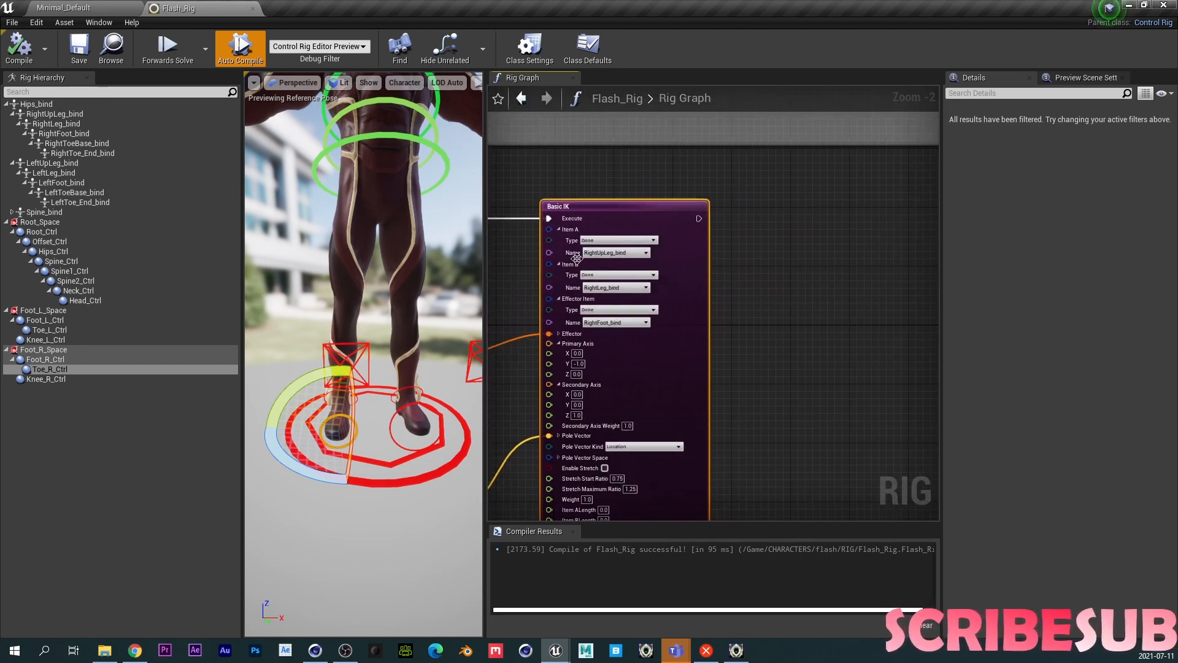
right_click(801, 275)
text(S)
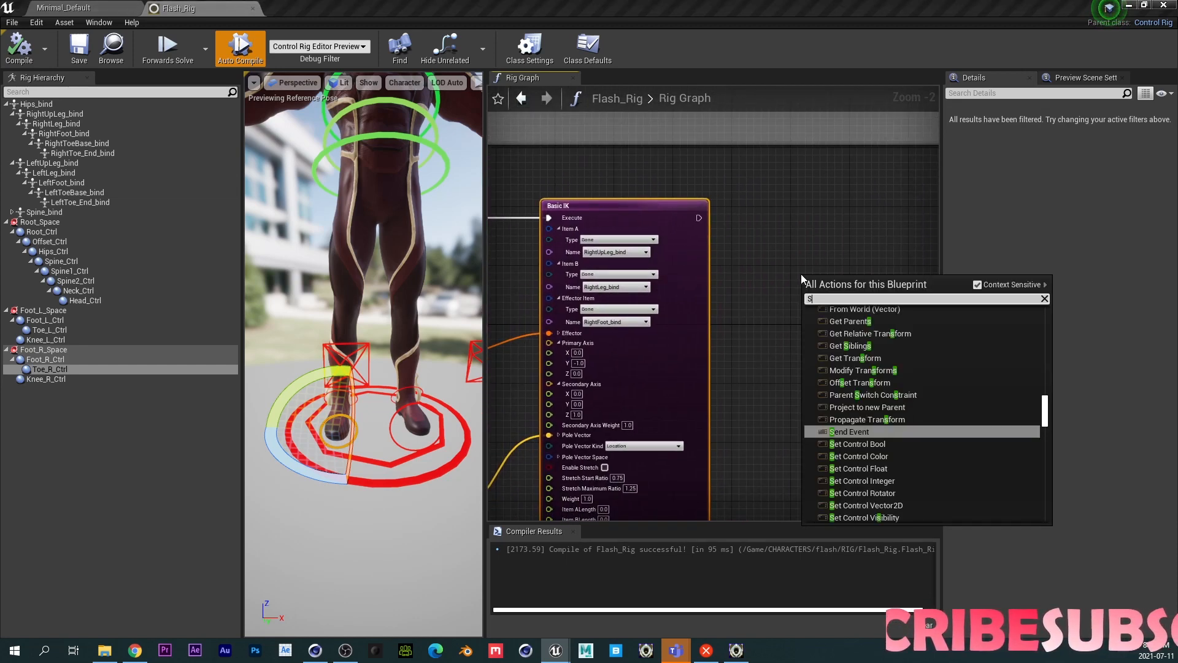
text(ET ROT)
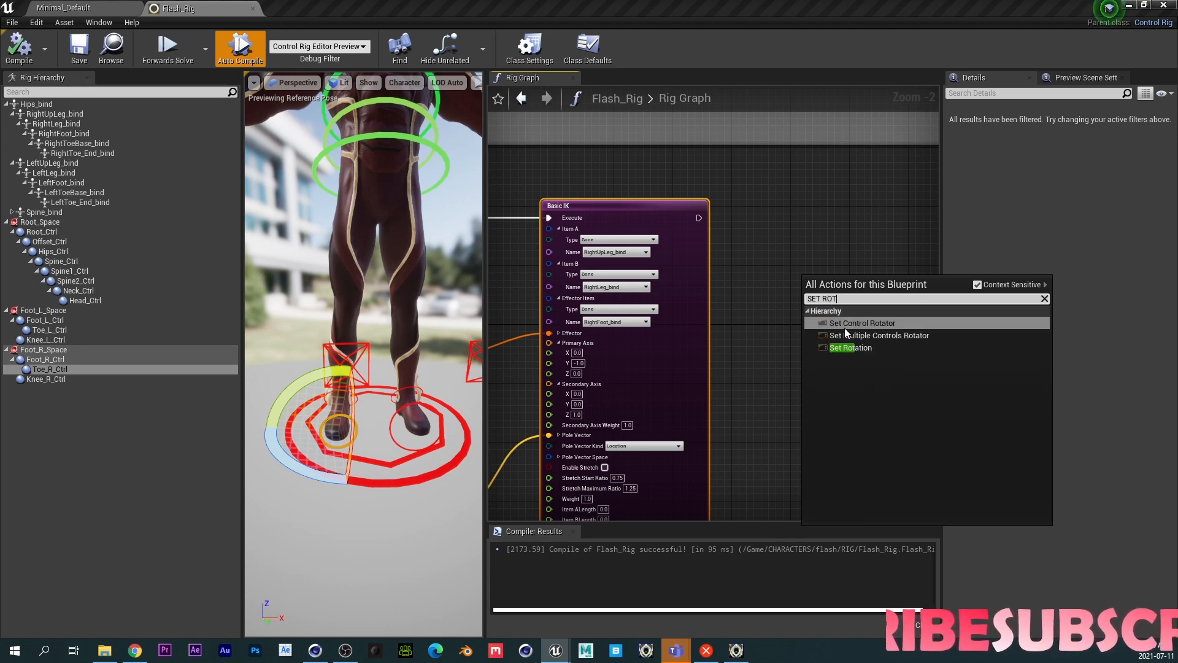
click(852, 347)
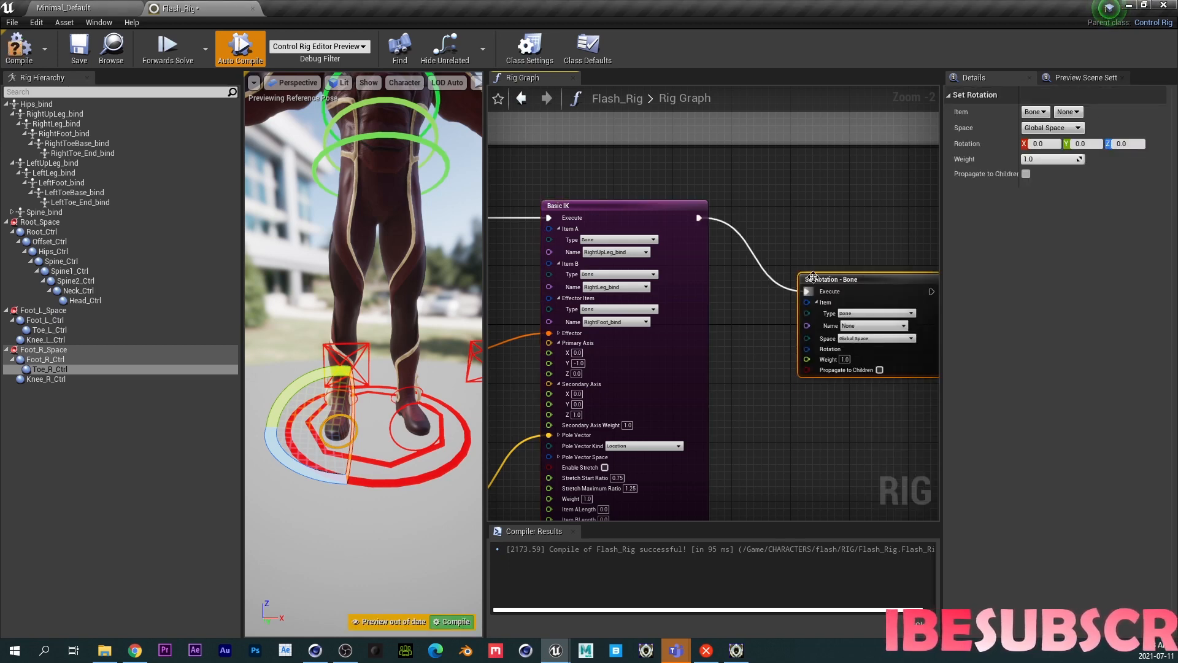
alt+click(741, 238)
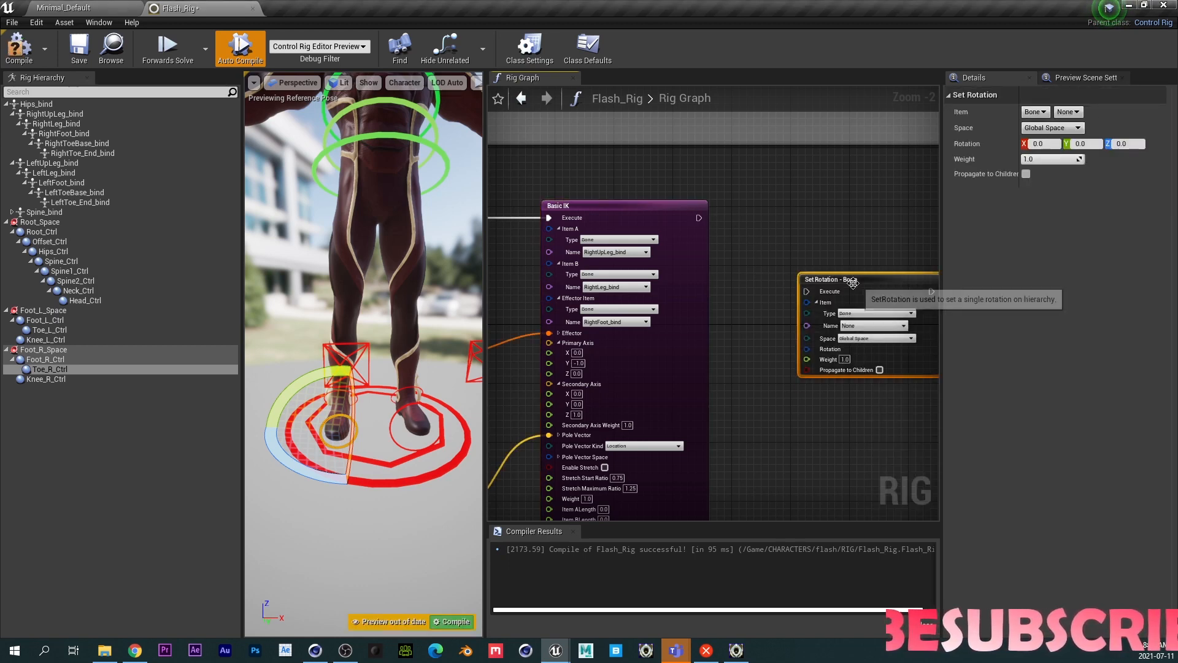
drag(848, 278, 817, 234)
right_drag(831, 378, 767, 323)
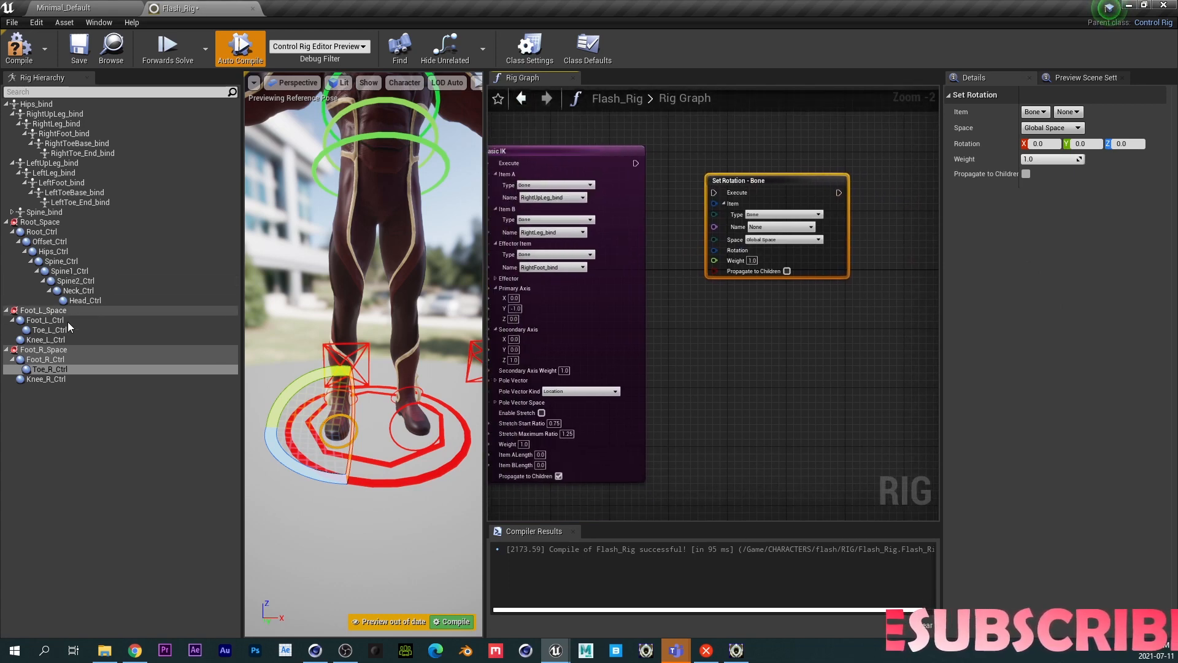
- Add a Get Transform node for Toe_L_Ctrl and connect its Rotation to the Set Rotation node's Rotation
drag(47, 331, 750, 322)
click(764, 368)
click(786, 270)
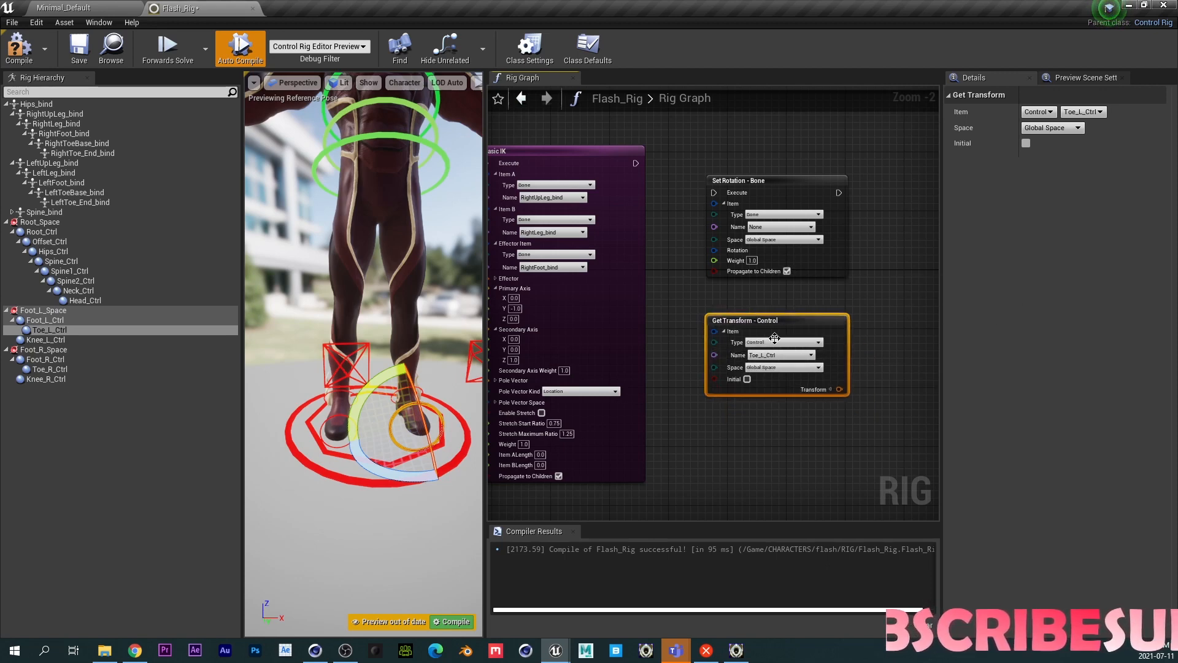
drag(801, 389, 925, 348)
click(791, 419)
click(787, 389)
drag(796, 399, 672, 250)
- Set the Set Rotation node's bone to LeftToeBase_bind
scroll(686, 202, up, 1)
click(757, 234)
text(TOE)
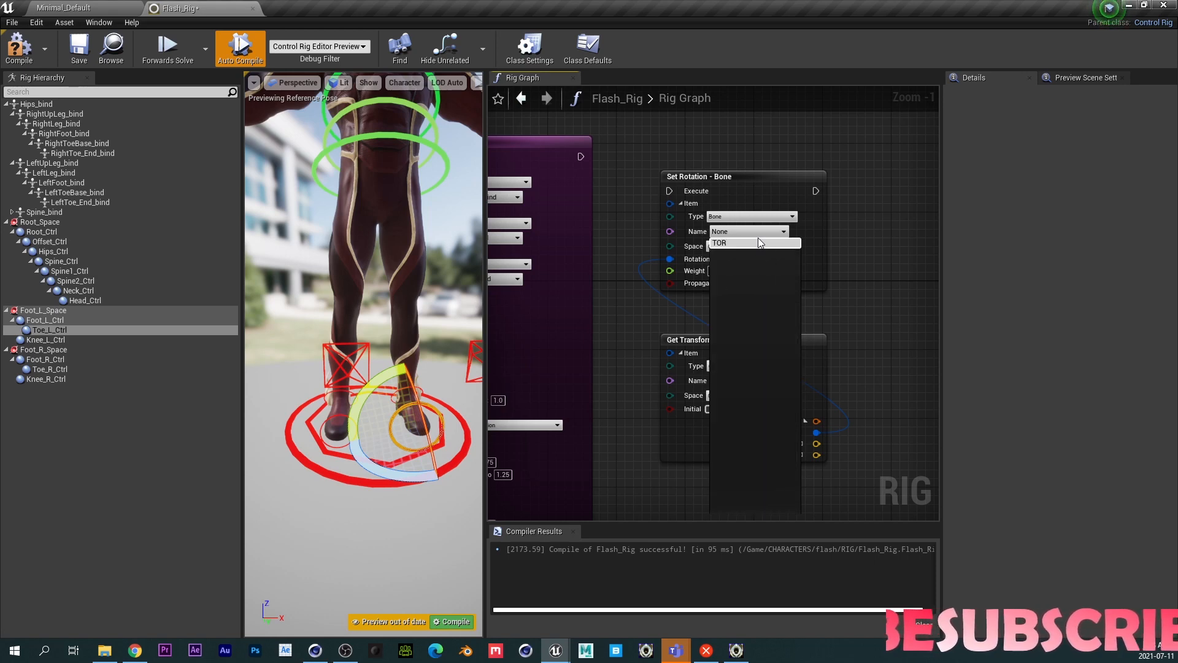
click(745, 253)
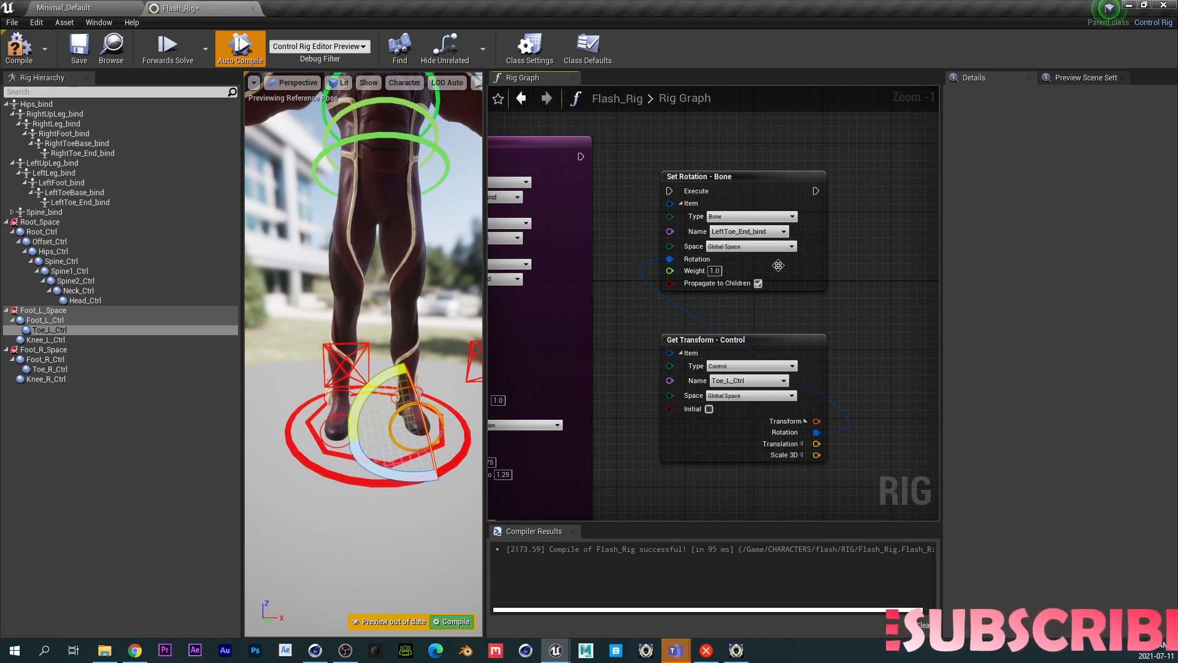
click(741, 231)
text(toe)
click(743, 262)
- Duplicate the Set Rotation and Get Transform nodes and chain the copied Set Rotation after the original
right_drag(778, 248, 692, 238)
drag(673, 134, 569, 448)
key(ctrl+c)
key(ctrl+v)
drag(671, 360, 864, 151)
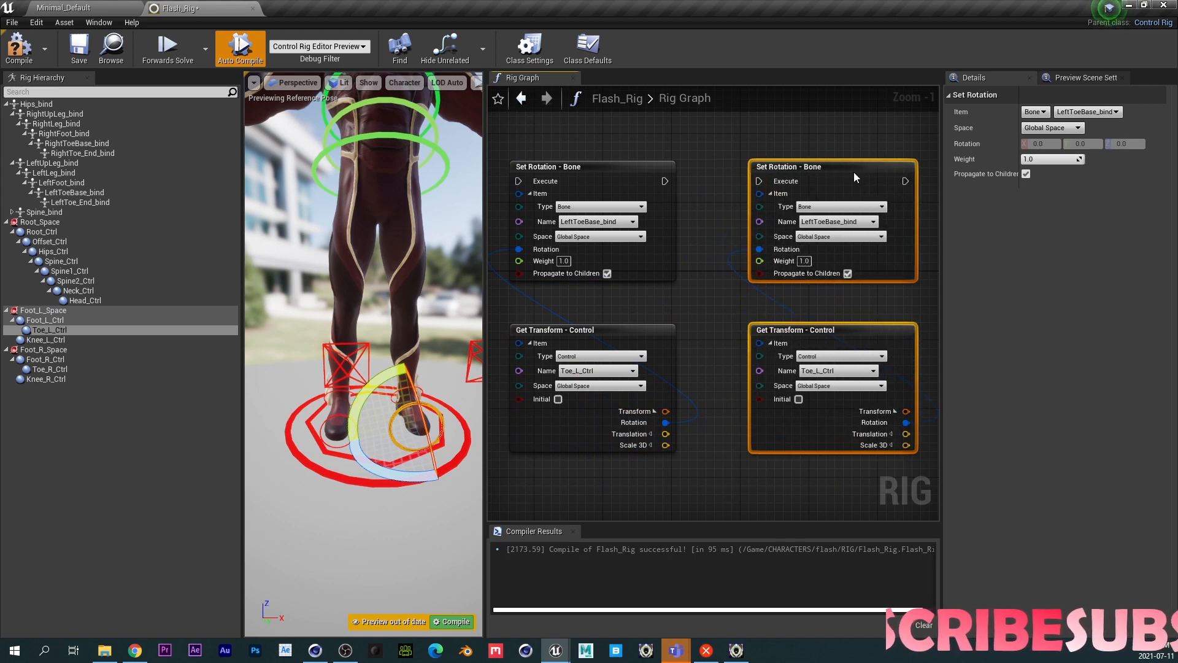
drag(664, 181, 759, 182)
right_drag(759, 184, 645, 172)
- Point the copied Set Rotation at RightToe_End_bind and the copied Get Transform at Toe_R_Ctrl
click(739, 211)
text(TOE)
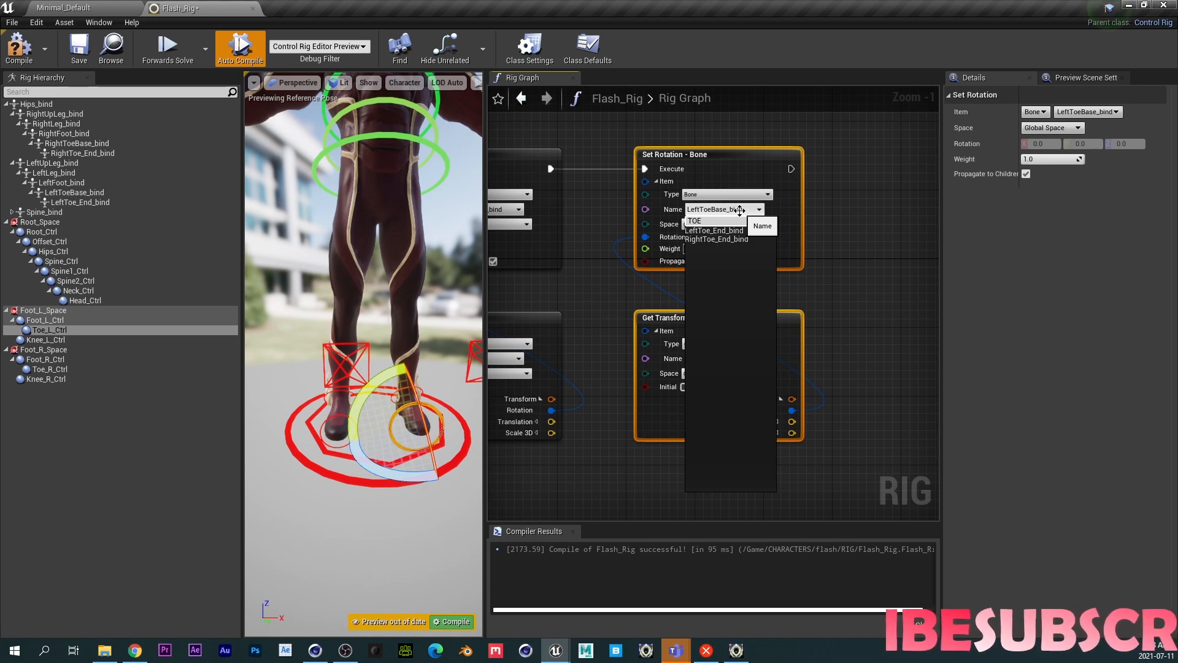
click(713, 239)
click(711, 359)
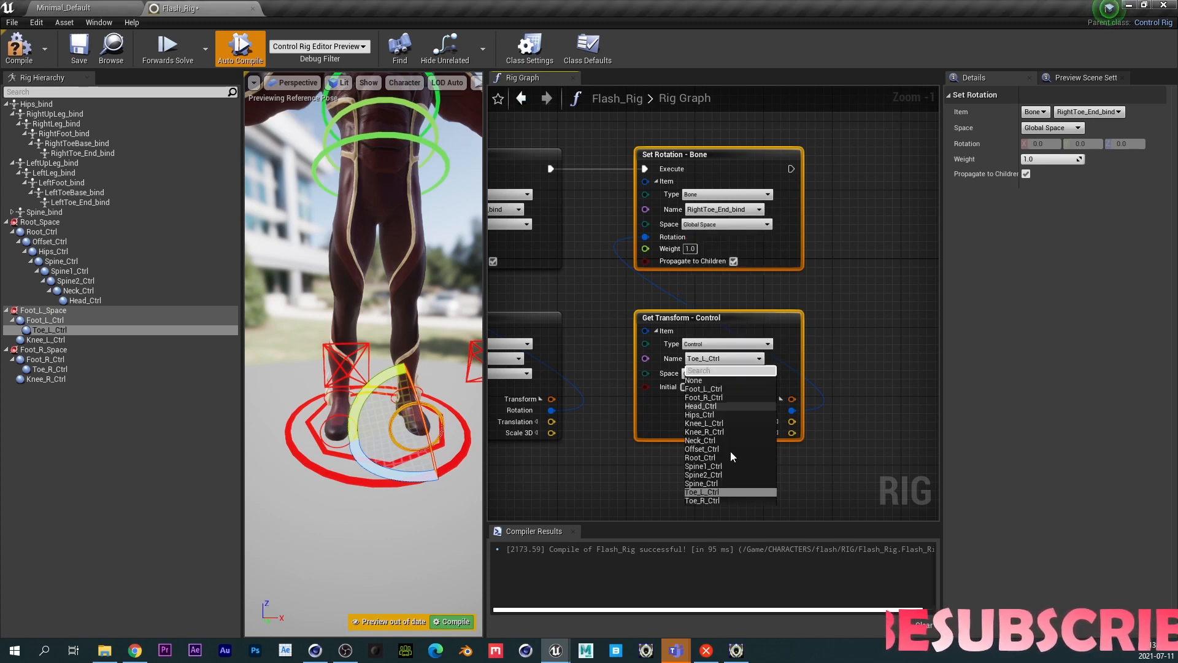
click(703, 501)
- Test the toe controls by rotating Toe_R_Ctrl and Toe_L_Ctrl in the viewport, recompiling between tests
right_drag(671, 424, 950, 467)
drag(594, 178, 680, 211)
scroll(657, 335, down, 1)
right_drag(657, 335, 929, 264)
right_drag(564, 297, 932, 313)
right_drag(728, 282, 345, 314)
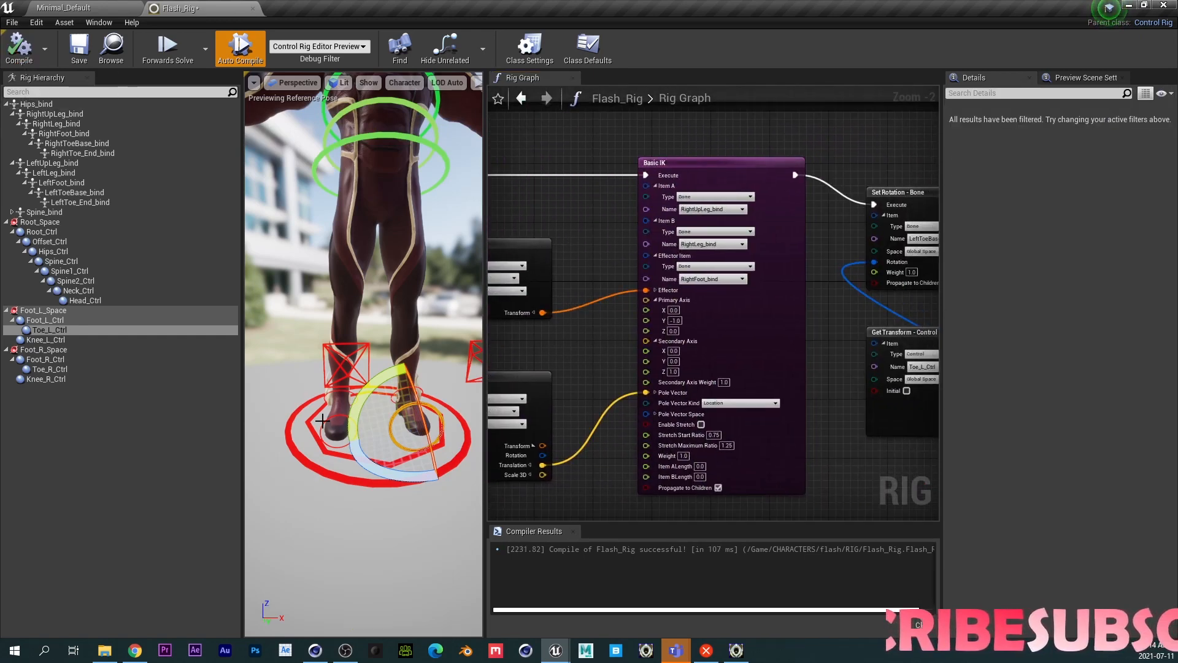
click(327, 422)
mouse_move(347, 408)
mouse_down()
mouse_move(347, 424)
mouse_move(347, 392)
mouse_up()
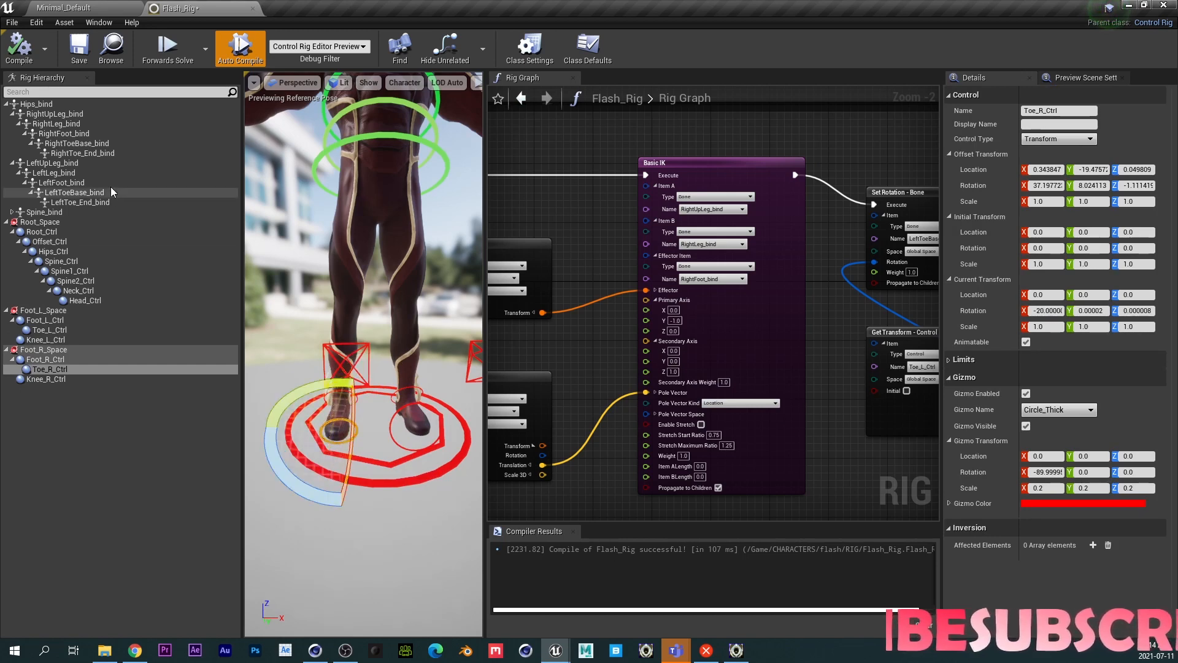
click(19, 49)
right_drag(812, 433, 946, 421)
right_drag(813, 473, 494, 410)
click(396, 421)
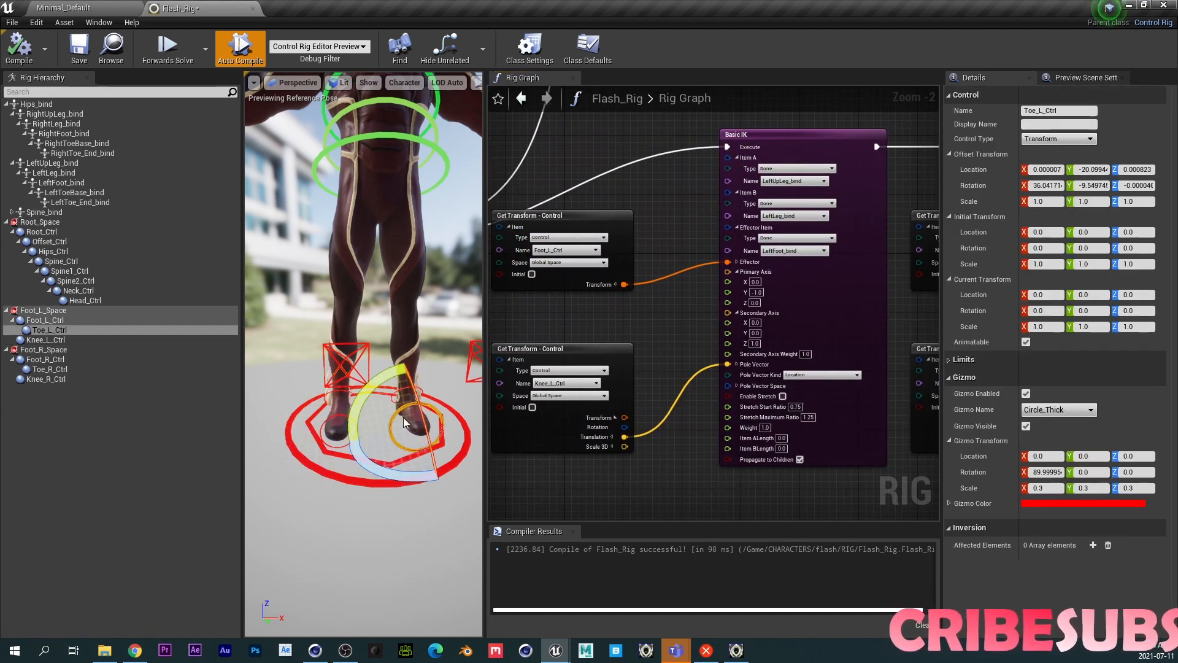
drag(412, 407, 421, 444)
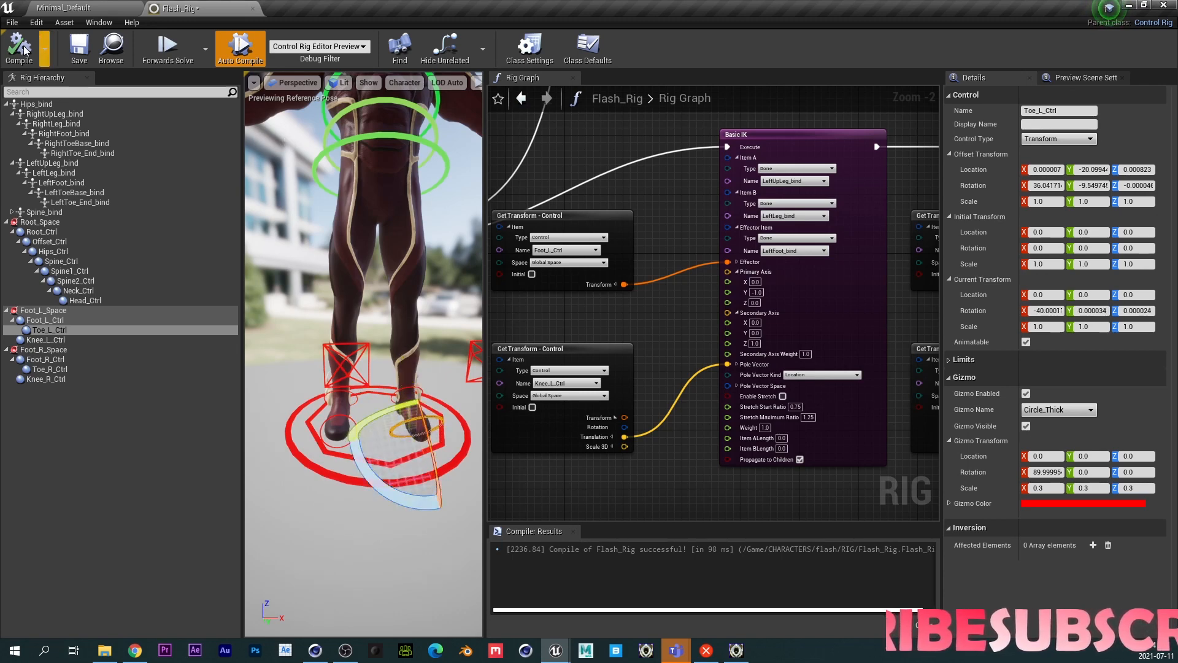
click(337, 415)
drag(353, 405, 355, 428)
click(21, 49)
- Change the copied Set Rotation's bone to RightToeBase_bind
right_drag(840, 483, 472, 437)
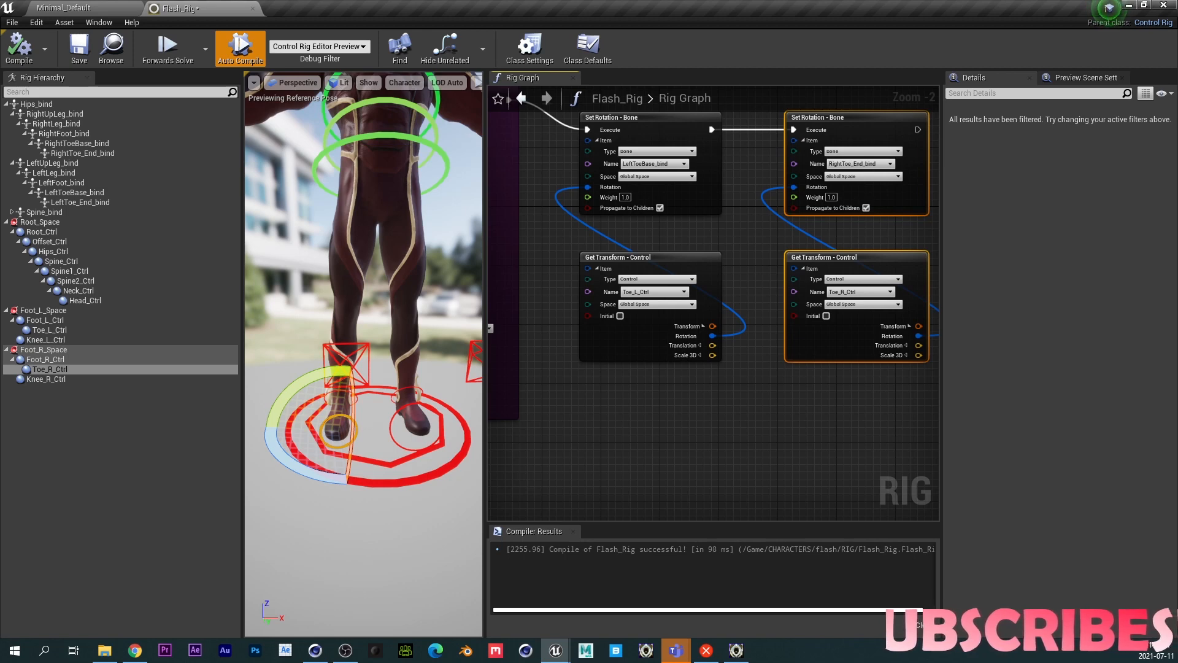
click(861, 164)
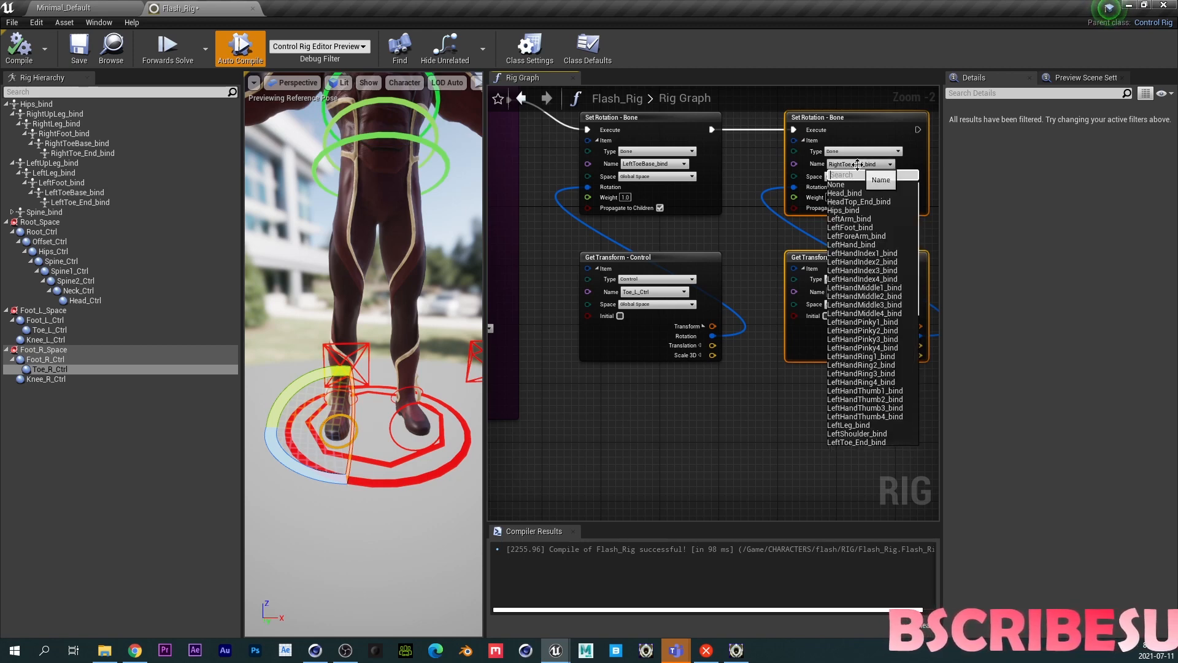
text(TOE)
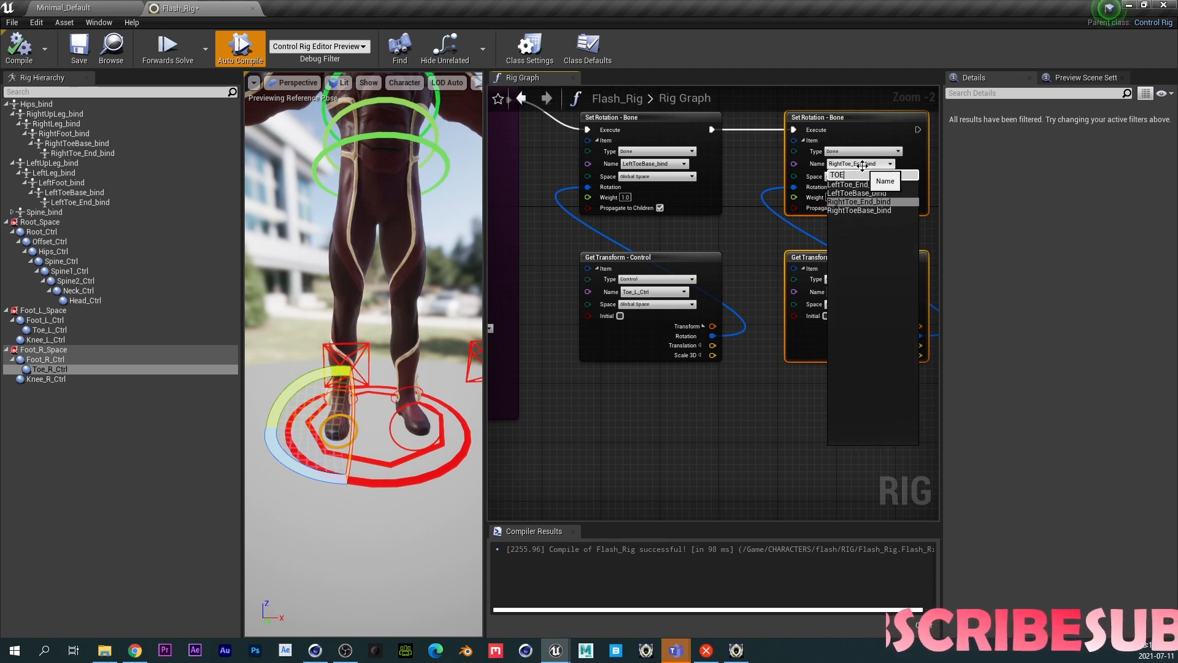
click(859, 210)
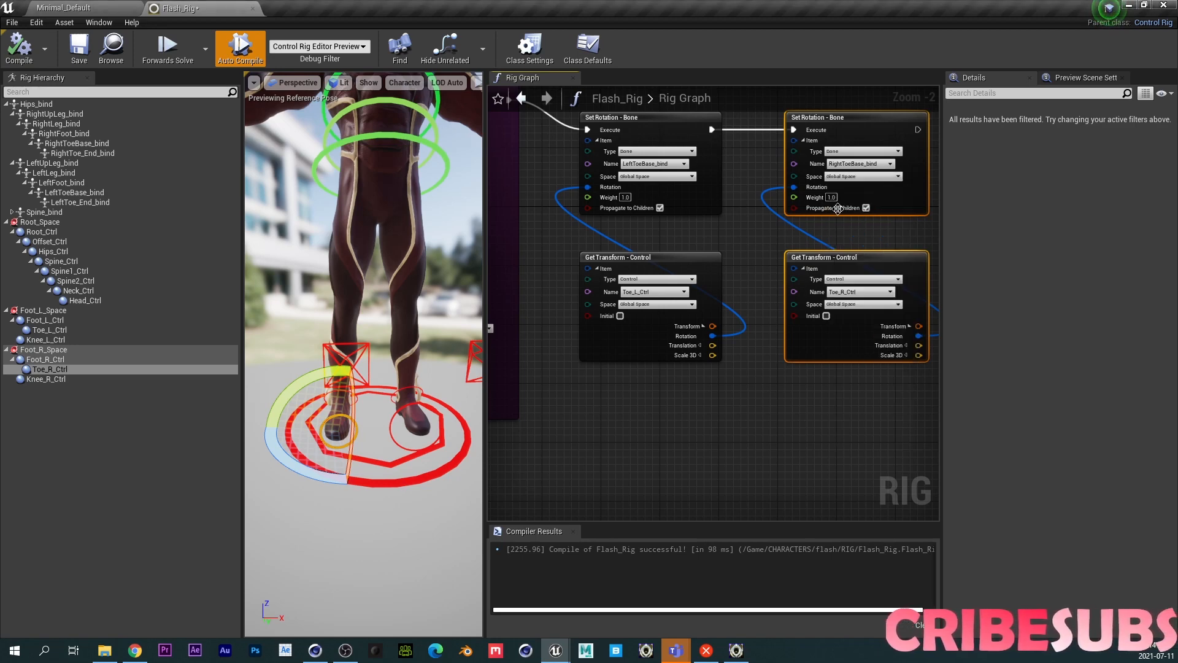
- Recompile and test the right toe control in the viewport, then inspect LeftLeg_bind's transform with Control Bone Transform
click(18, 49)
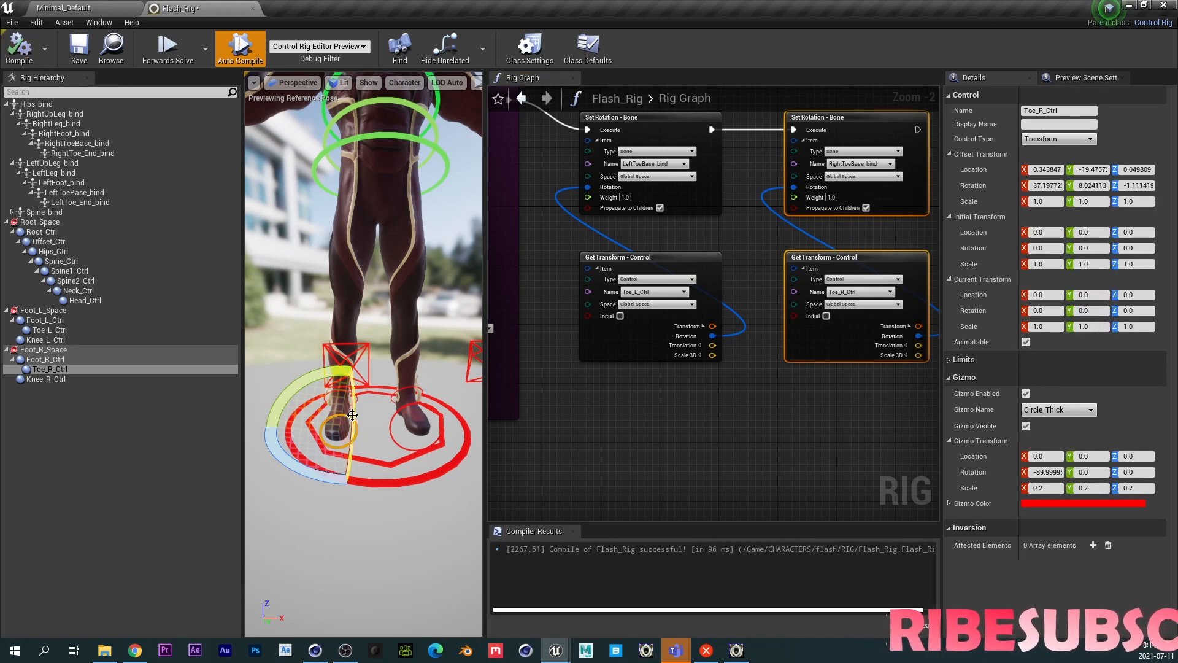
mouse_move(349, 368)
mouse_down()
mouse_move(351, 355)
mouse_move(351, 375)
mouse_up()
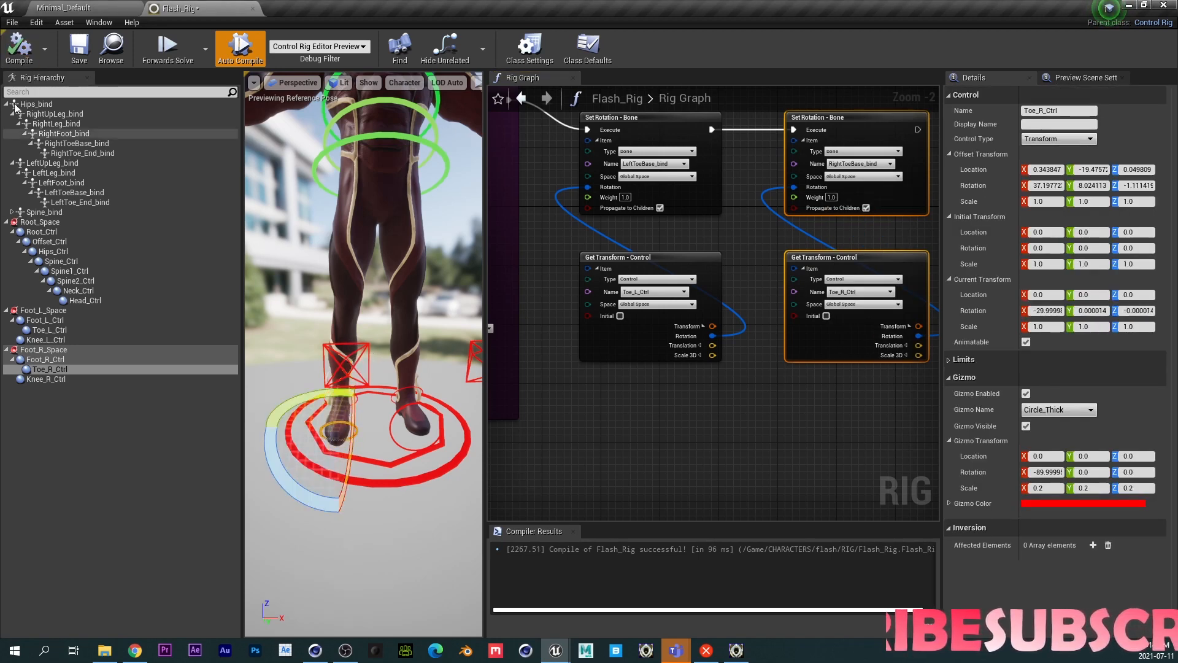
click(7, 54)
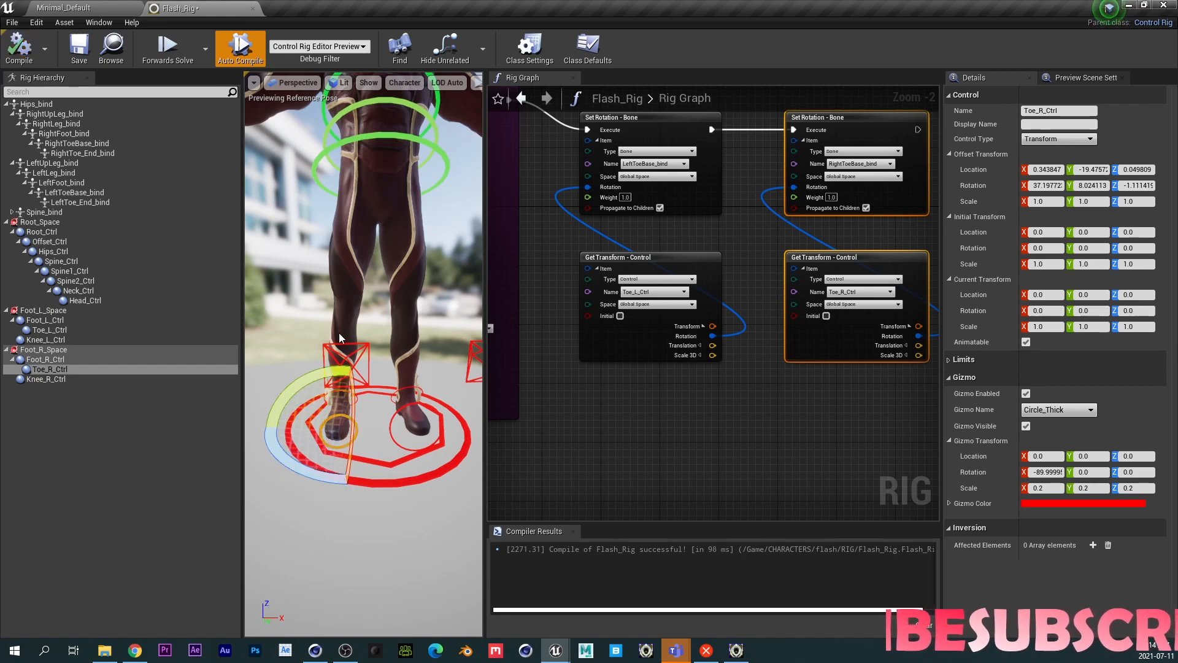
click(406, 399)
right_drag(743, 354, 1136, 445)
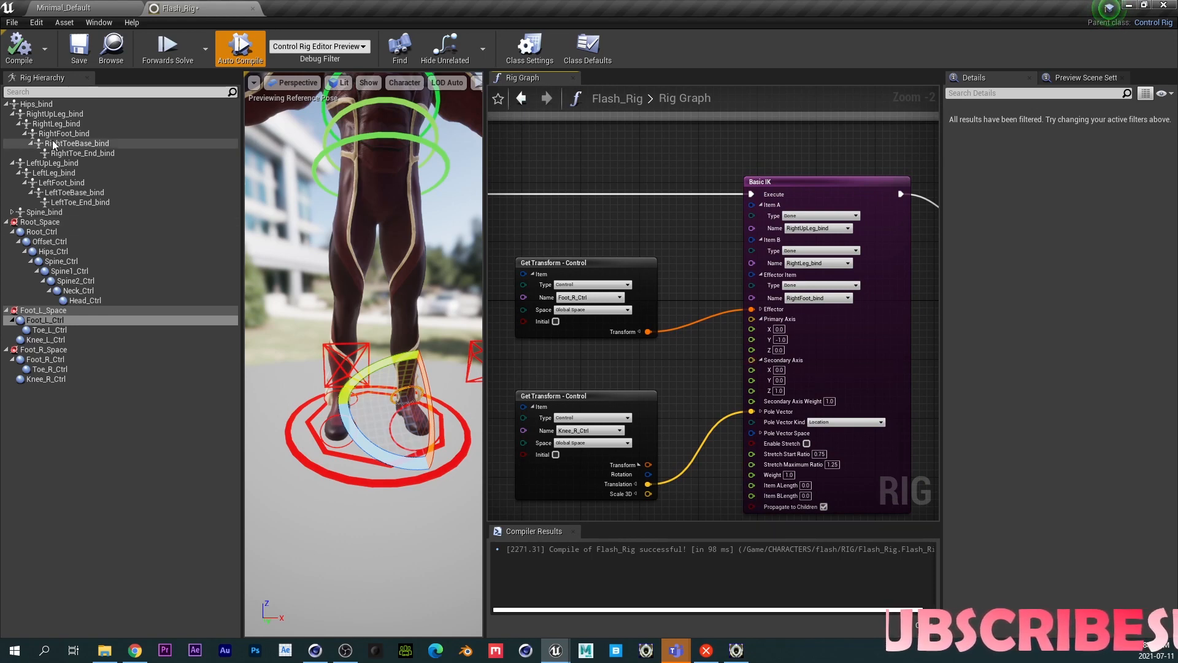
right_click(51, 173)
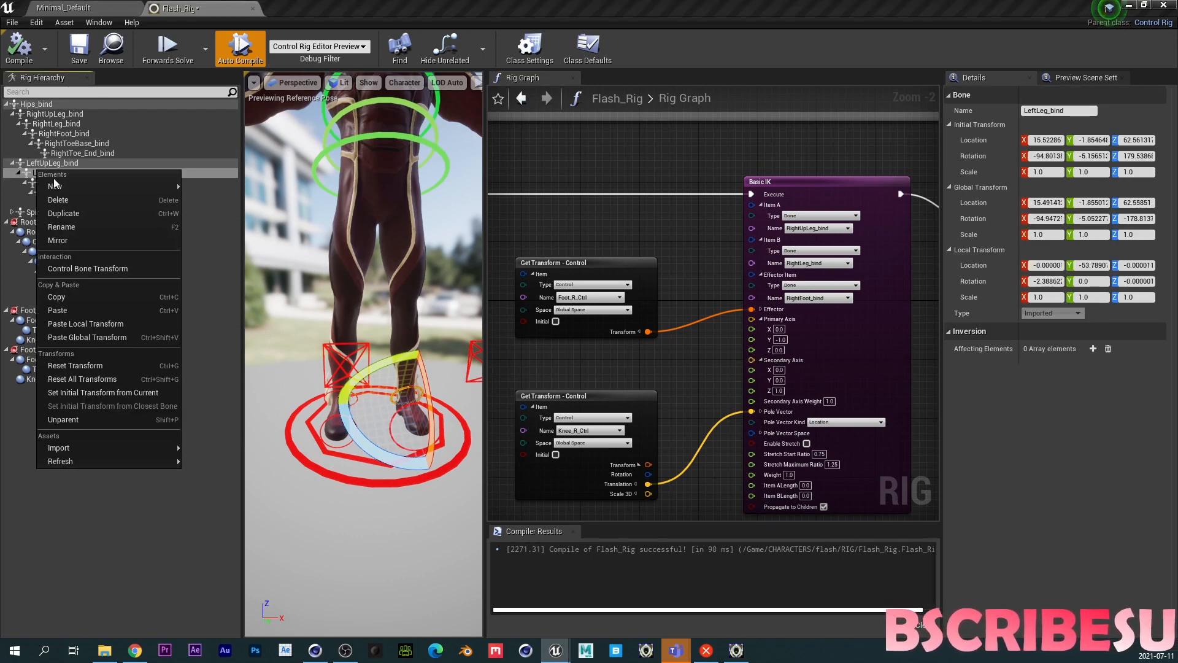
click(147, 278)
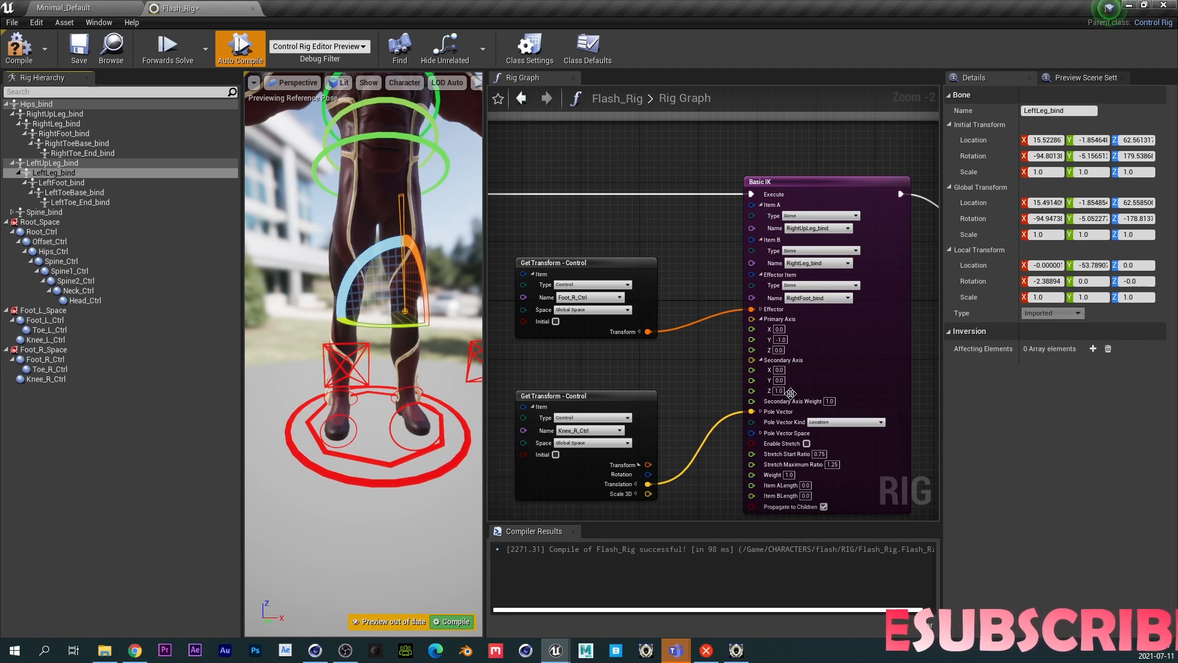
click(721, 245)
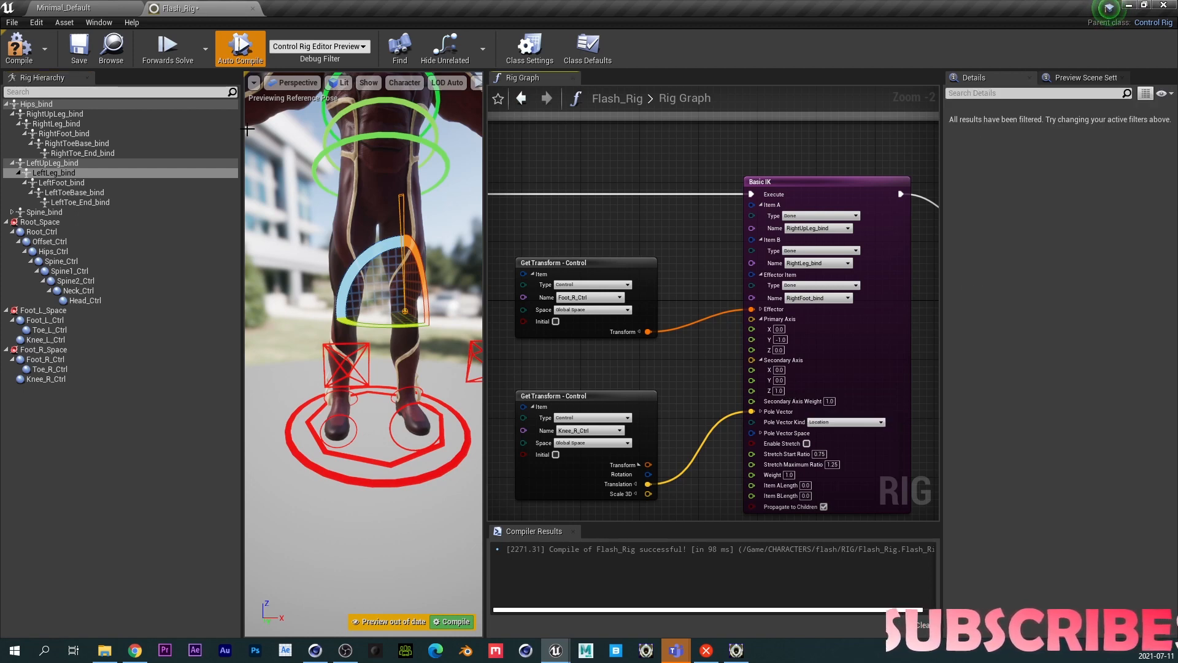
- Group the leg IK and toe nodes inside a comment titled LEGS
scroll(634, 234, down, 2)
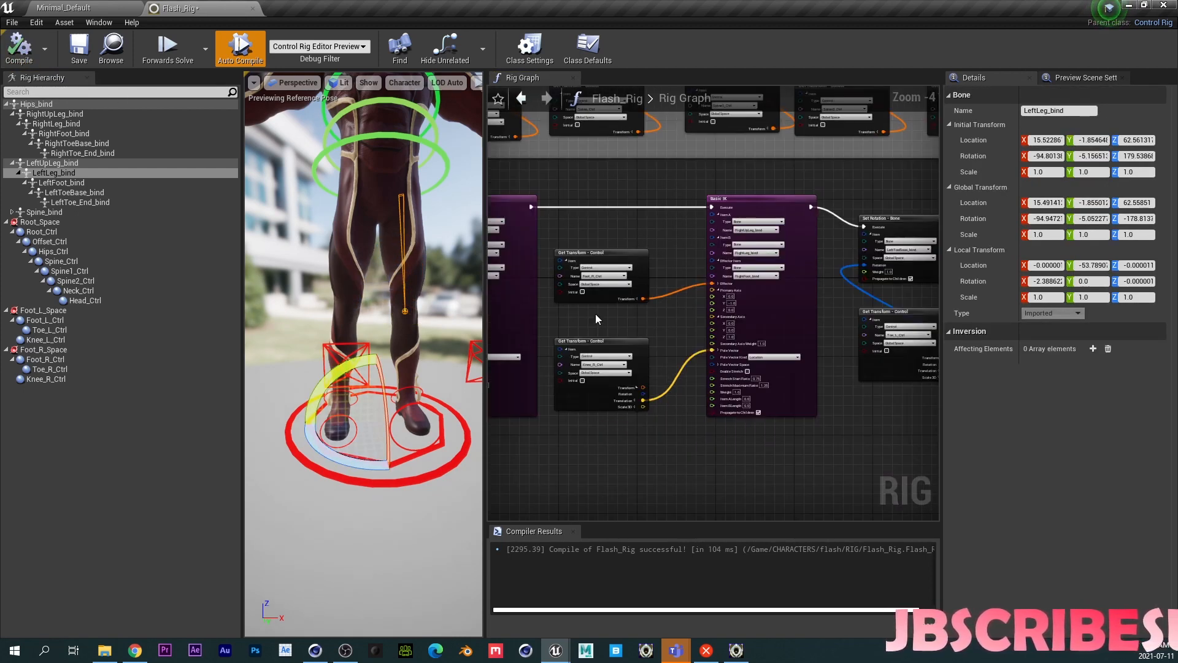
scroll(595, 314, down, 4)
drag(571, 380, 903, 282)
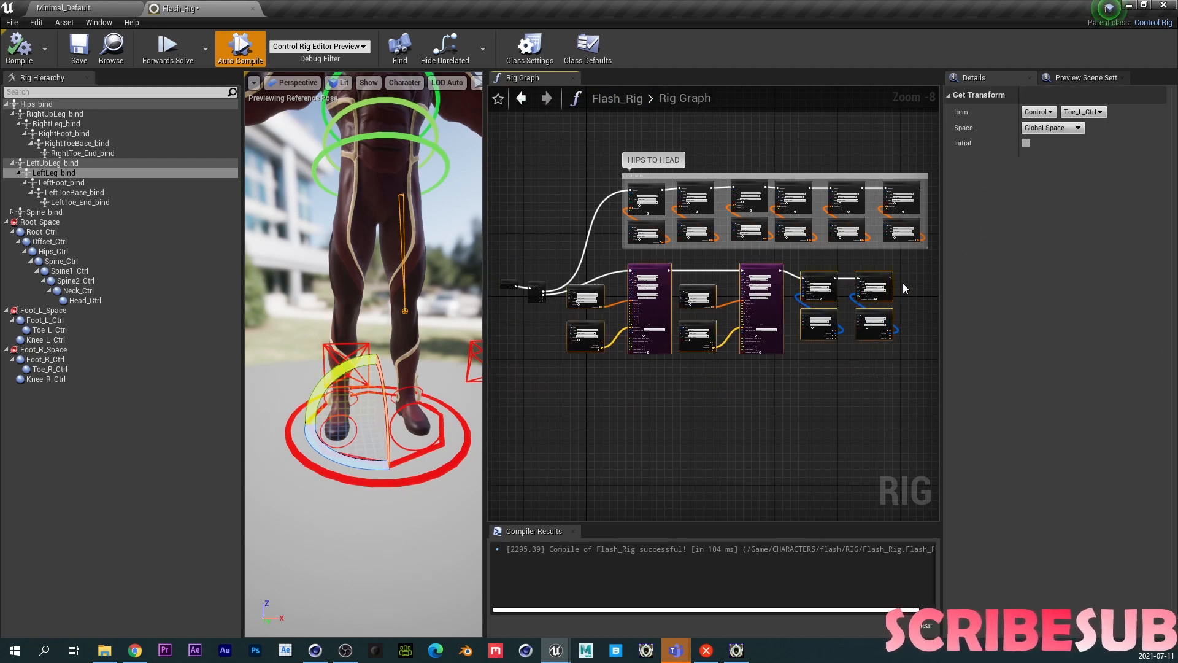
key(c)
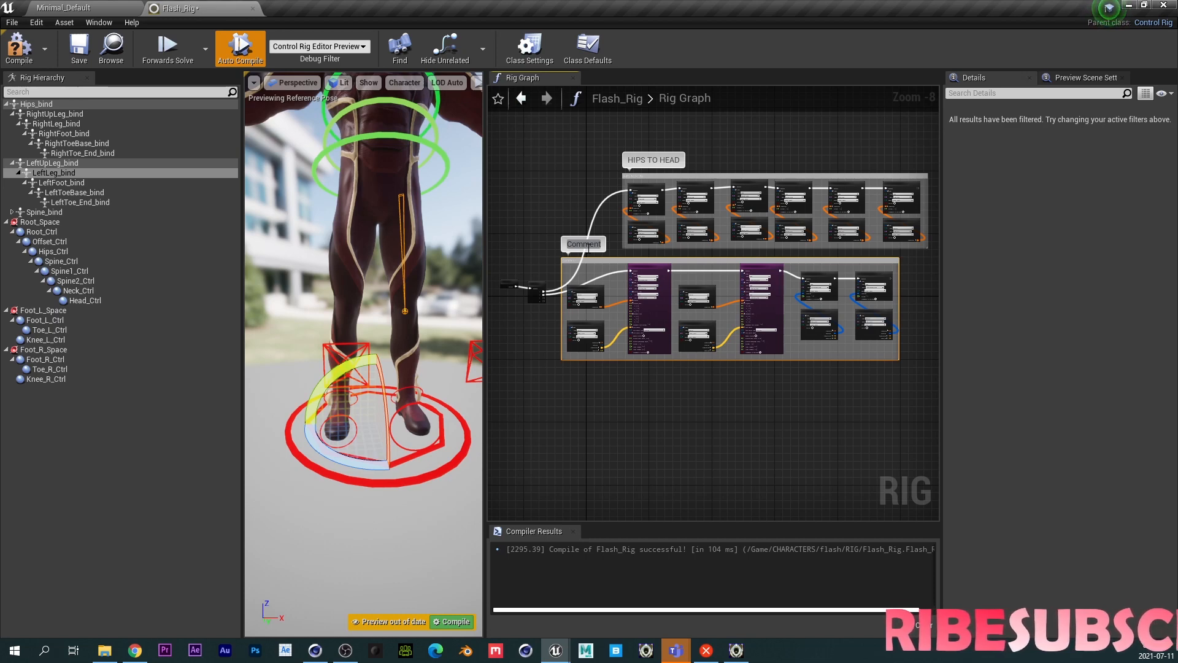
double_click(588, 245)
text(LEGS)
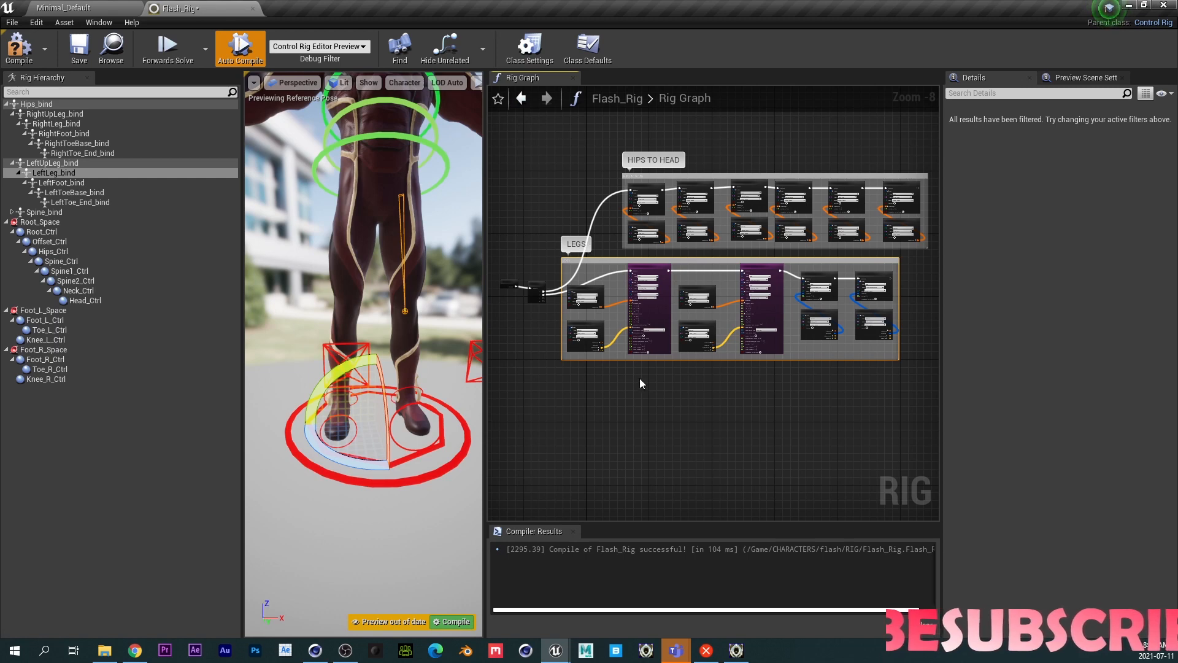
scroll(618, 393, up, 4)
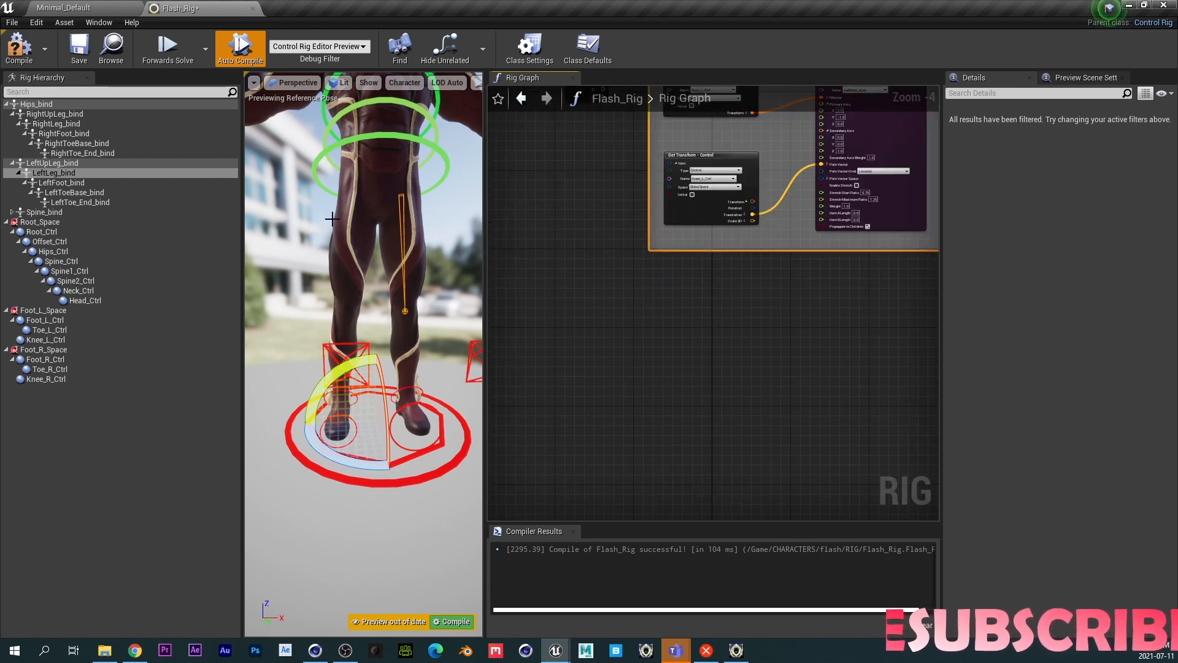
middle_drag(378, 193, 368, 111)
scroll(378, 193, down, 3)
middle_drag(378, 193, 388, 190)
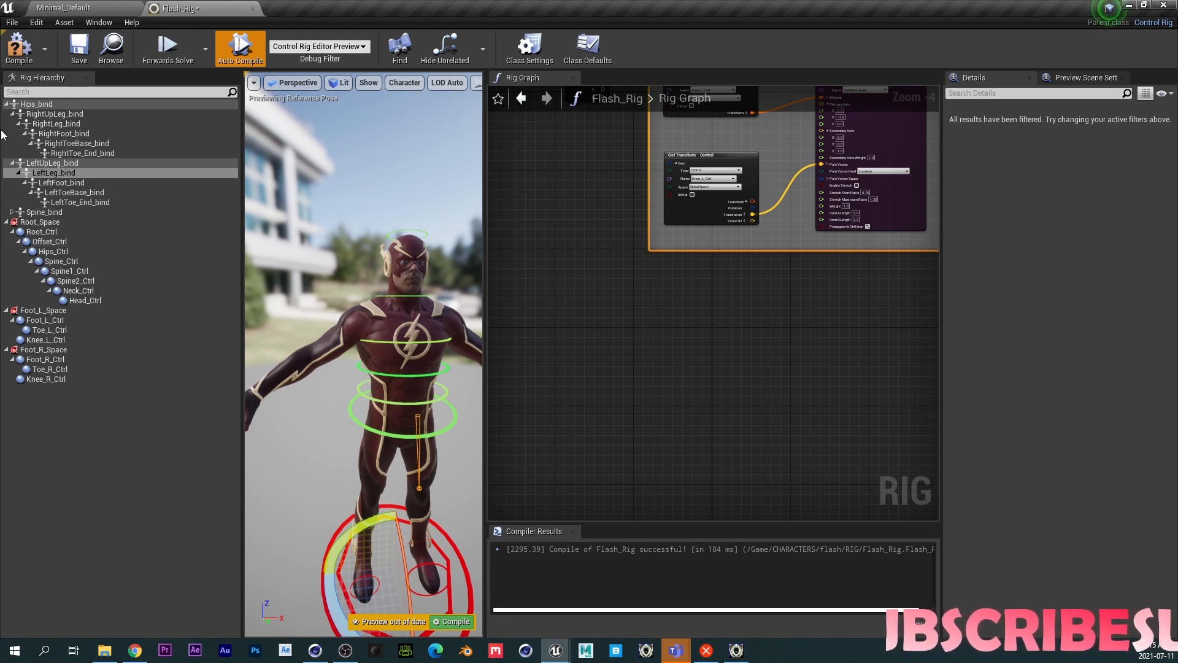
- Expand the spine branch of the rig hierarchy to examine the shoulder, arm and hand bones
click(11, 163)
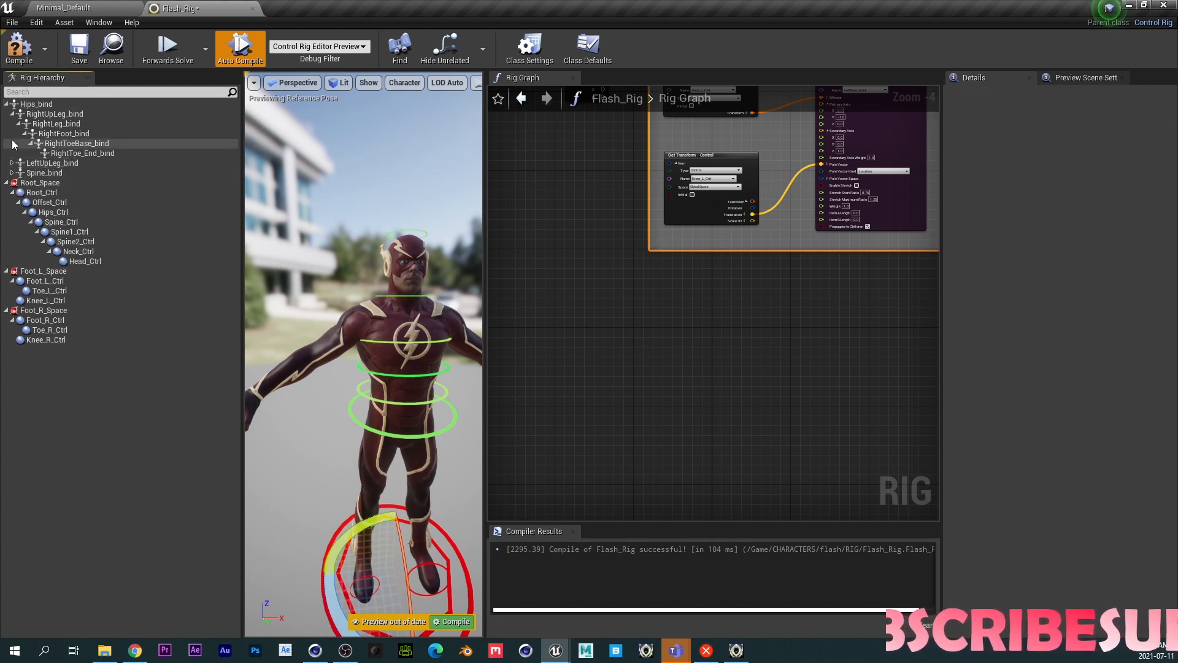
click(13, 114)
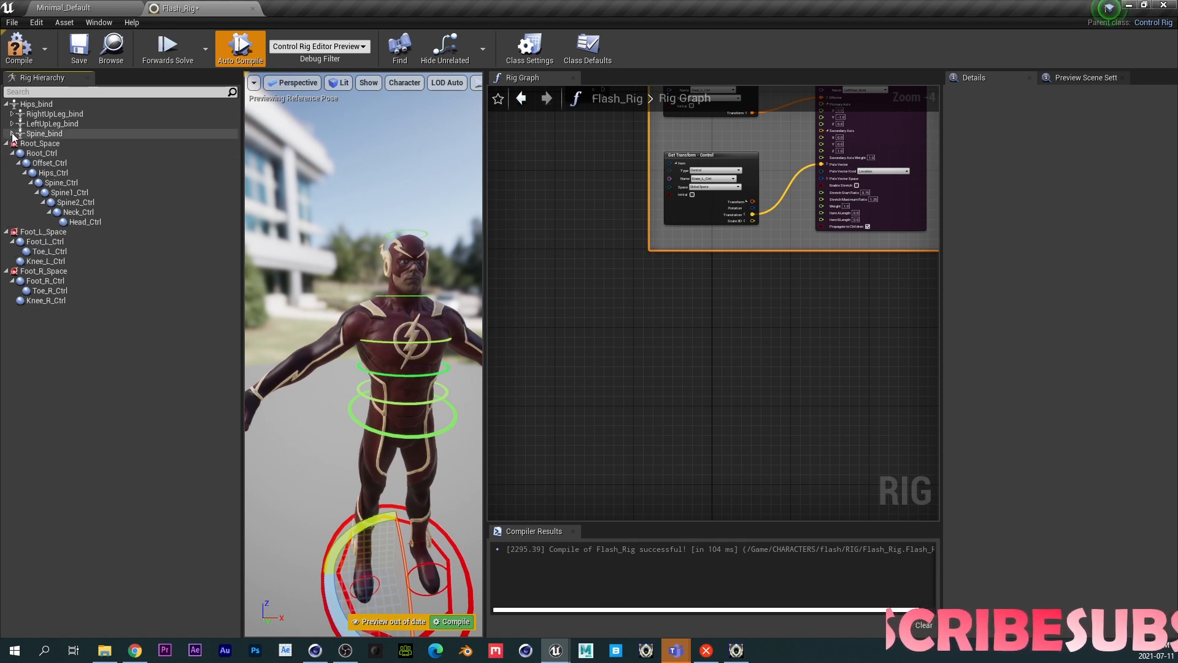
click(12, 134)
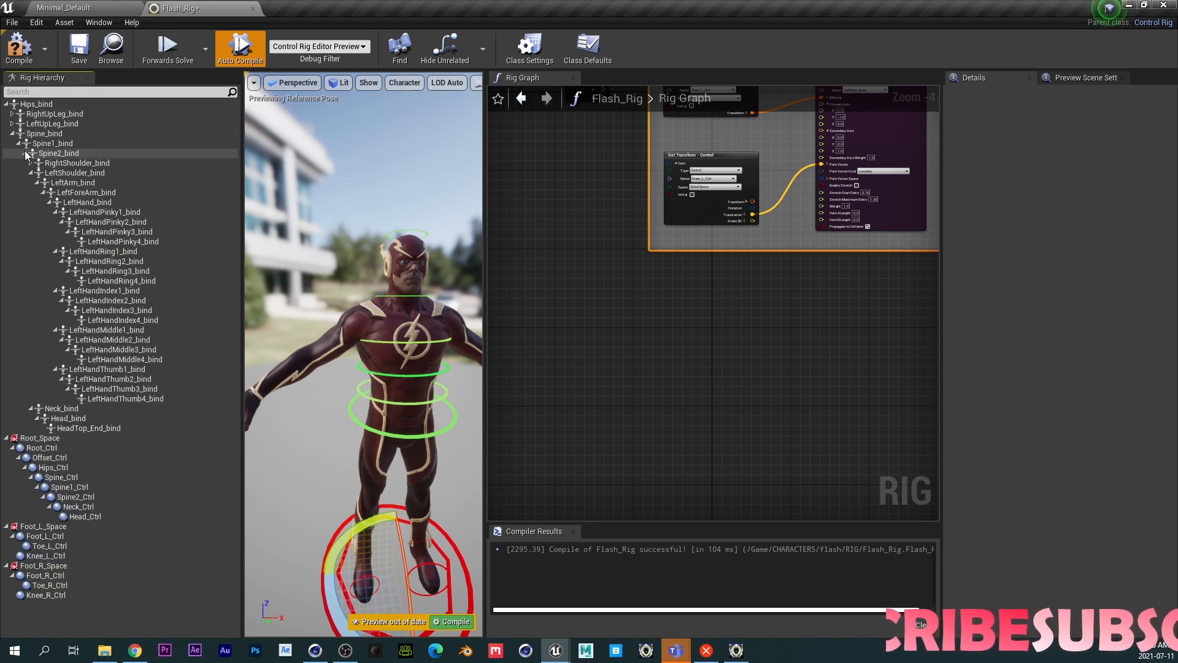
click(12, 133)
click(12, 134)
click(20, 143)
click(20, 144)
click(24, 153)
click(25, 153)
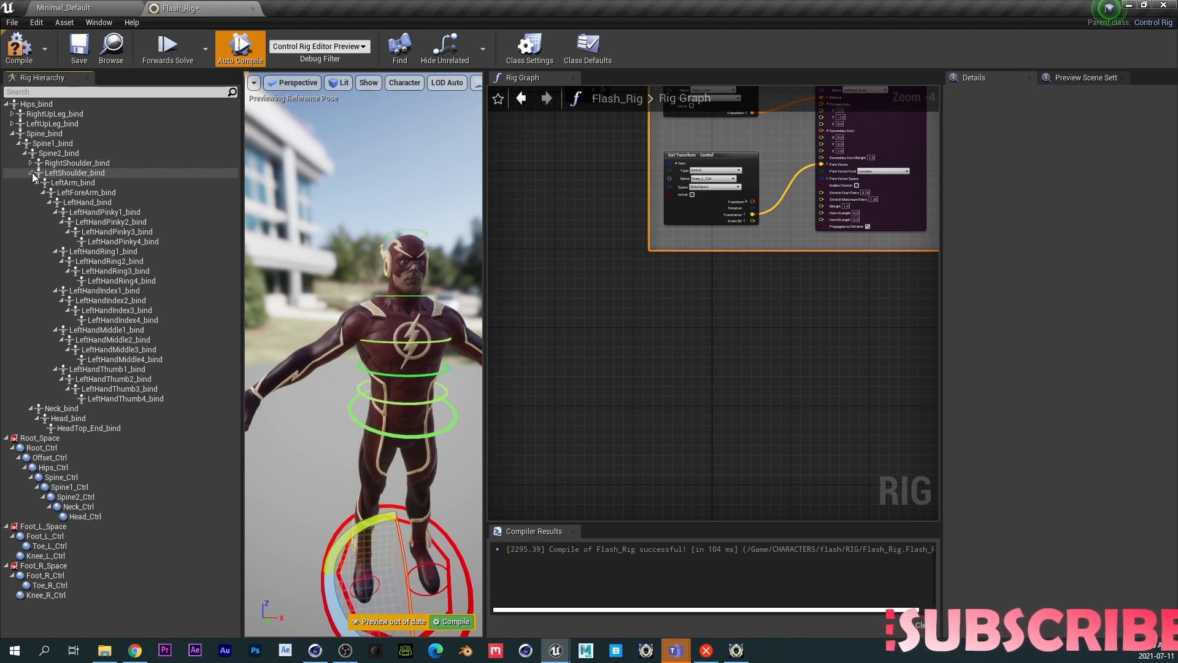
click(50, 202)
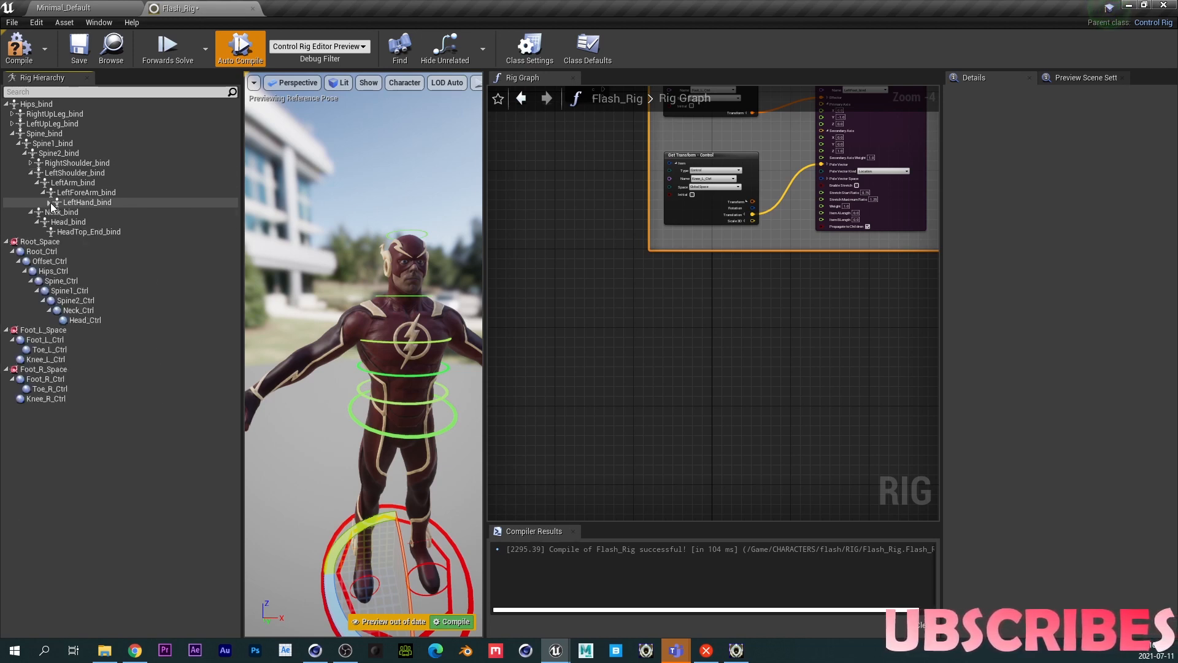
shift+click(31, 163)
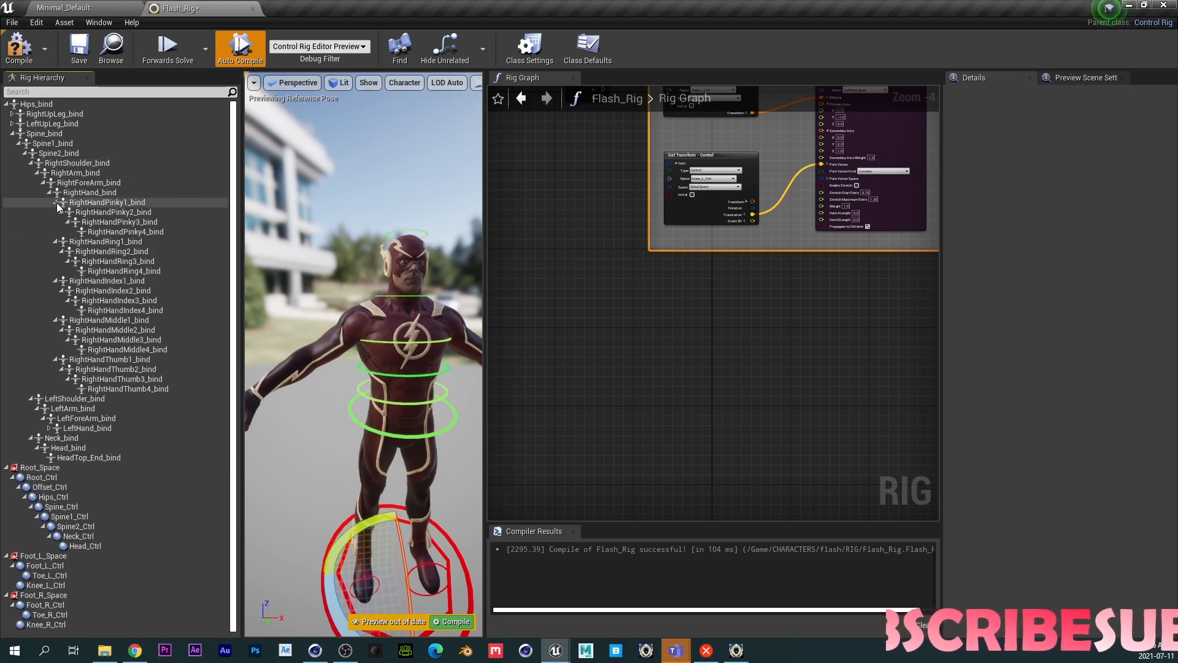
click(50, 194)
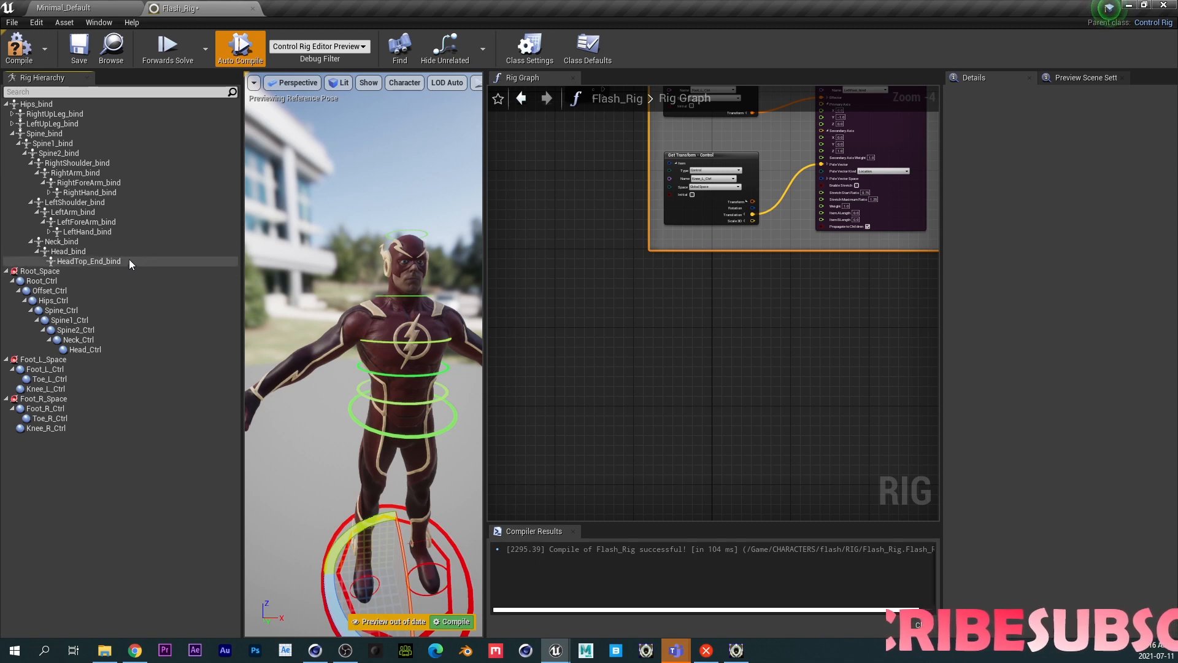
right_click(61, 163)
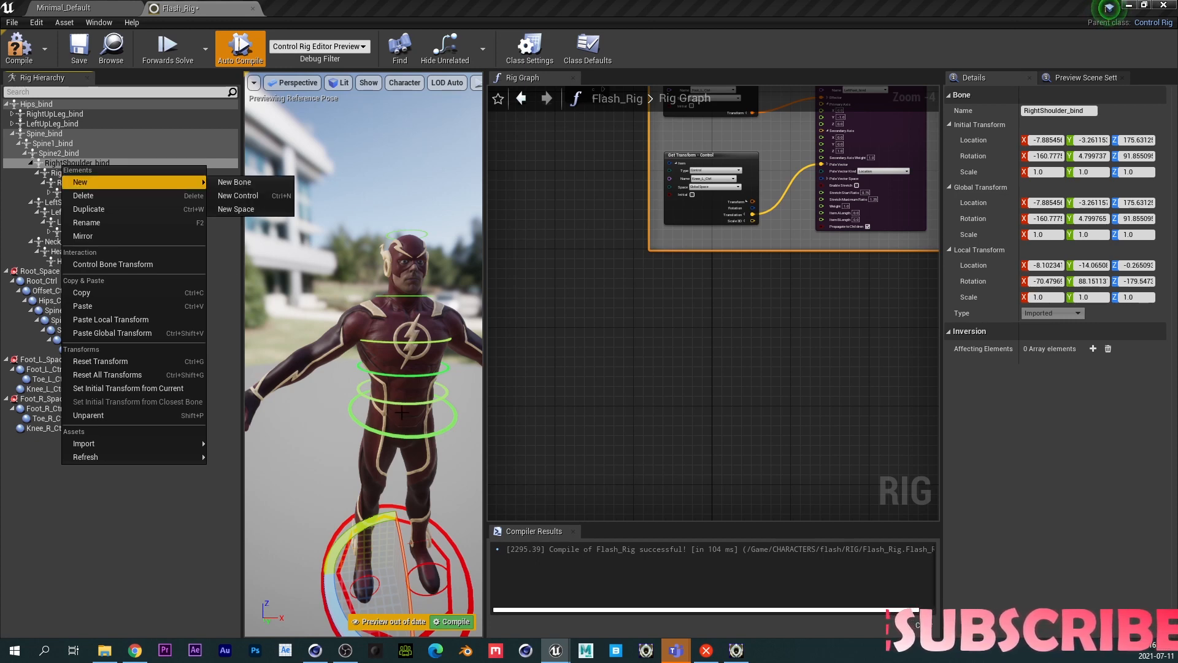
click(360, 418)
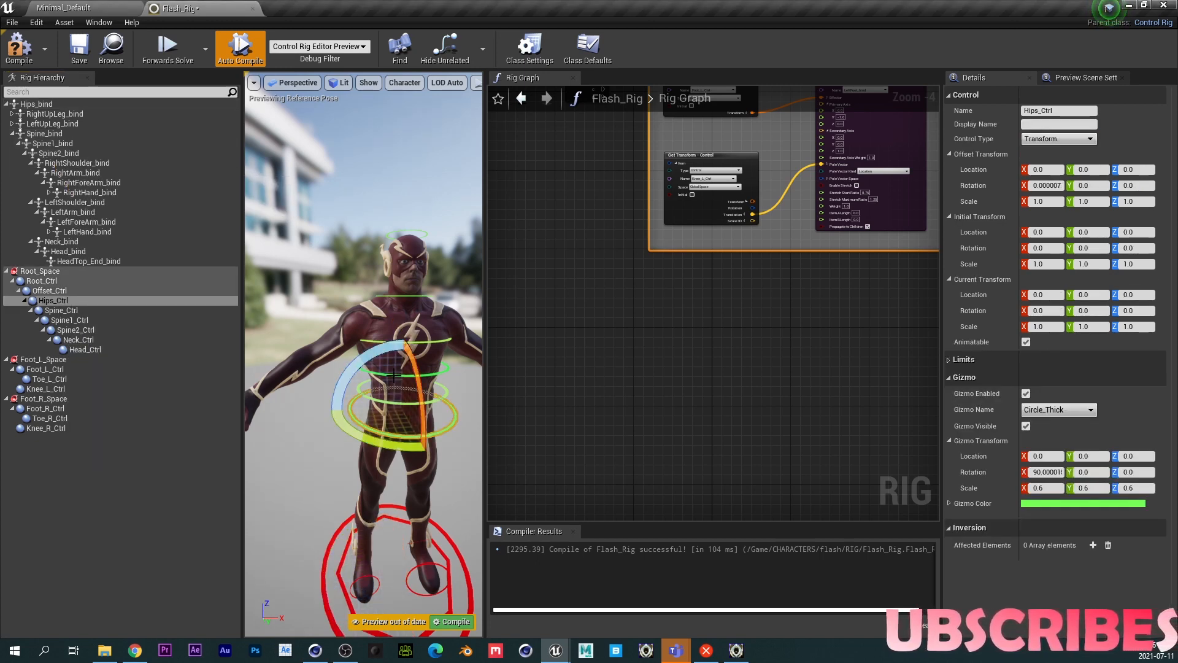
key(w)
drag(404, 429, 331, 356)
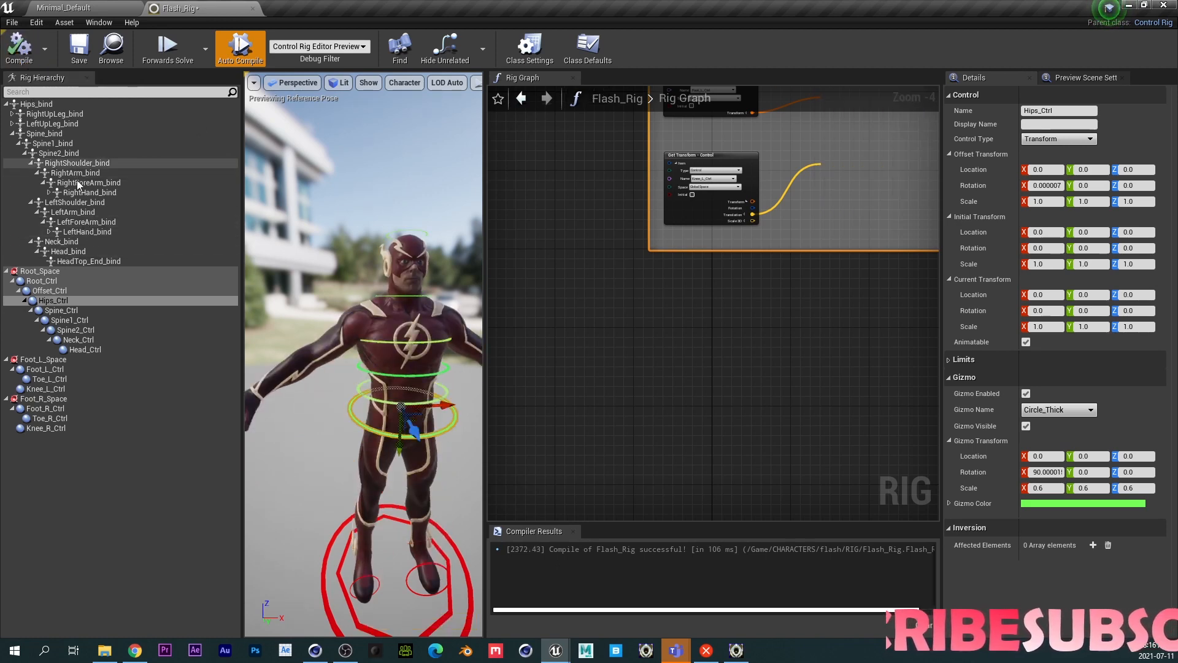
- Add a new space under LeftShoulder_bind and name it Left_Hands_Space
right_click(85, 201)
mouse_move(145, 220)
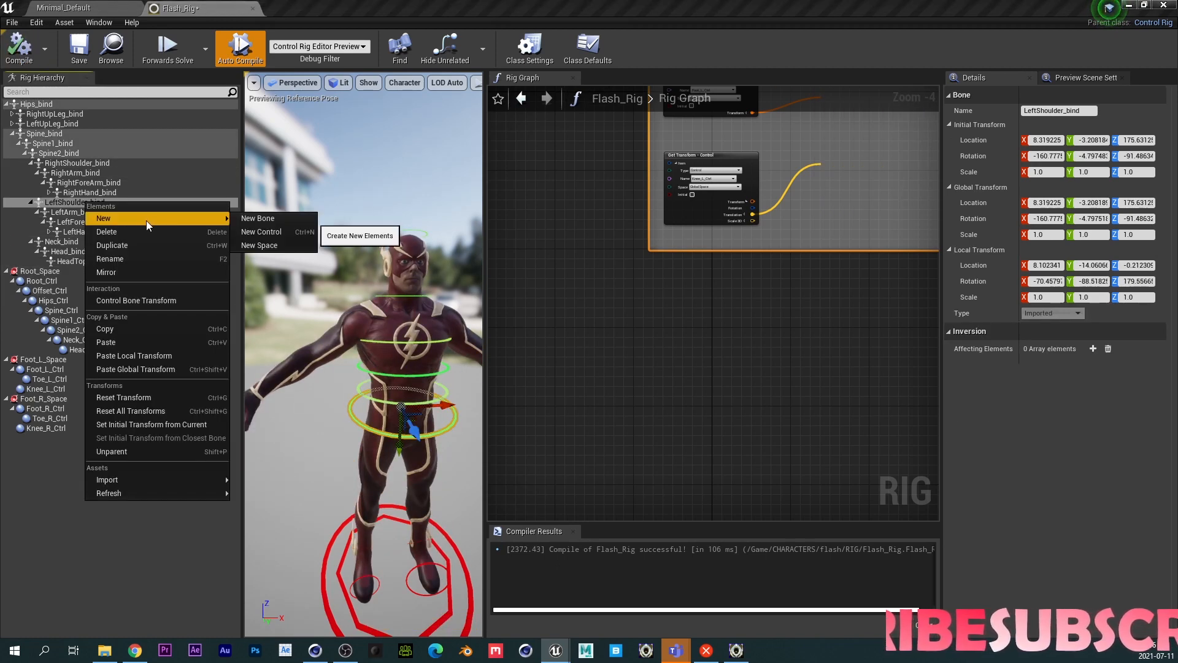
click(262, 245)
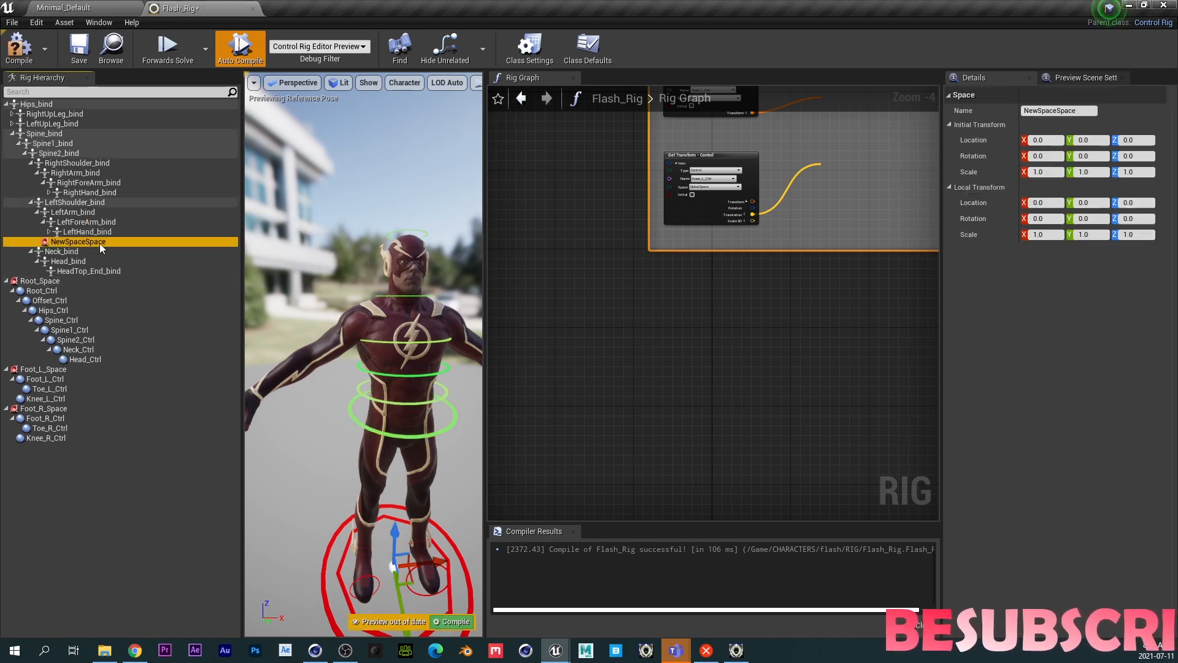
double_click(104, 243)
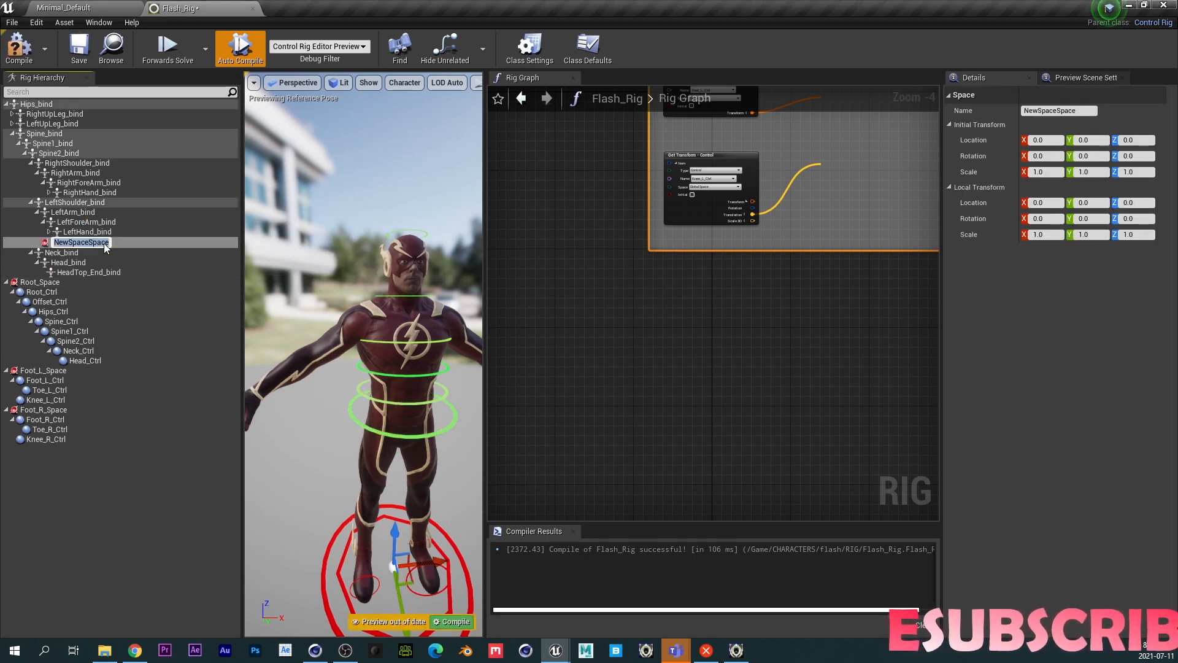
text(Left)
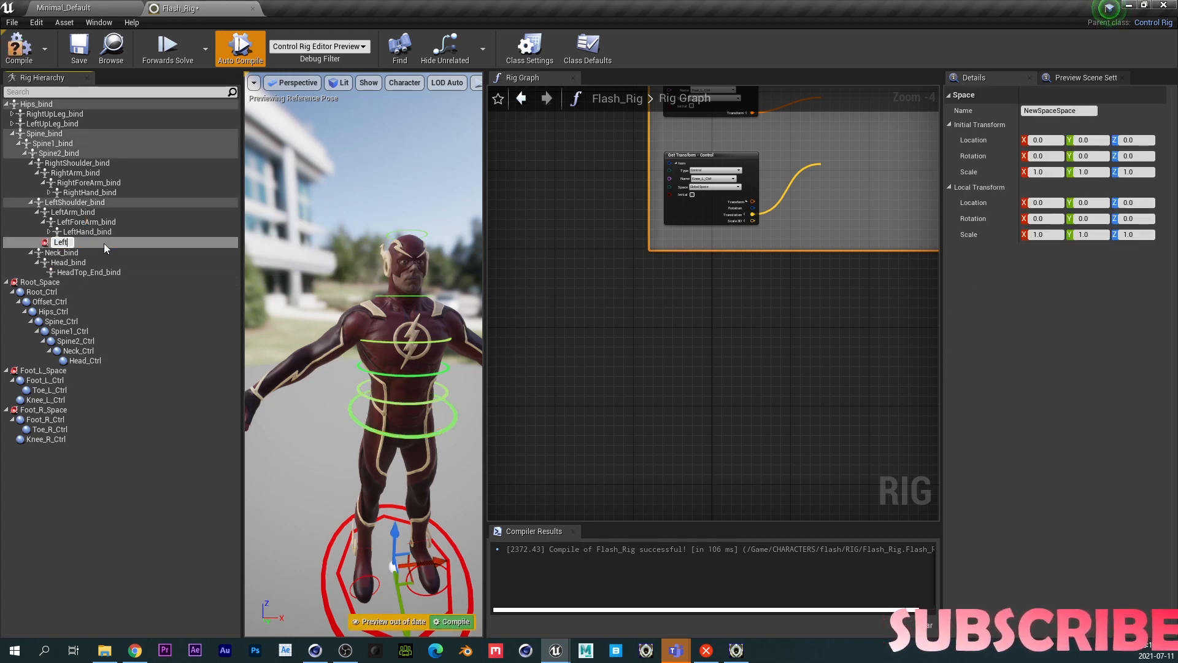
text(_)
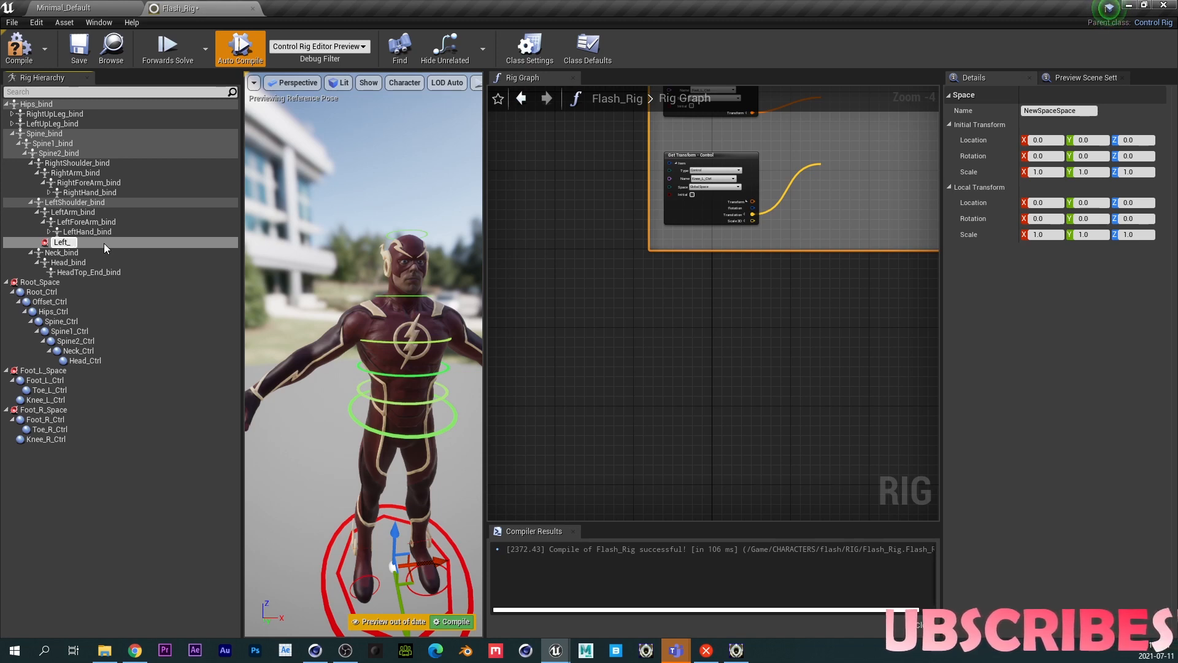
text(H)
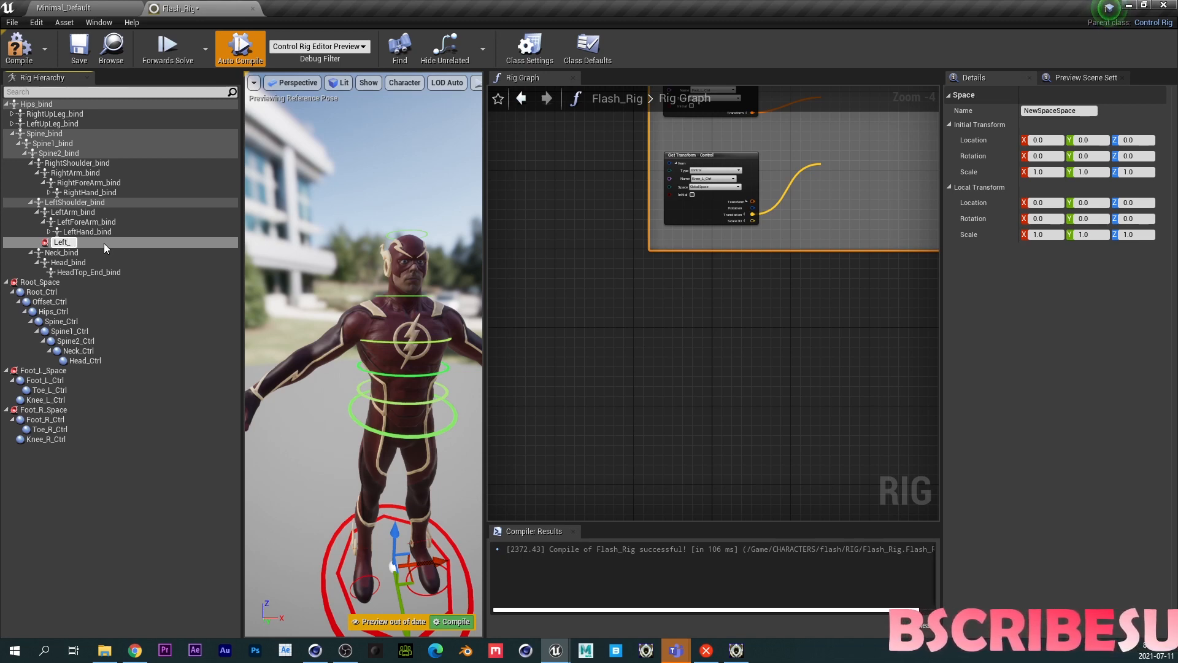
text(ands_Space)
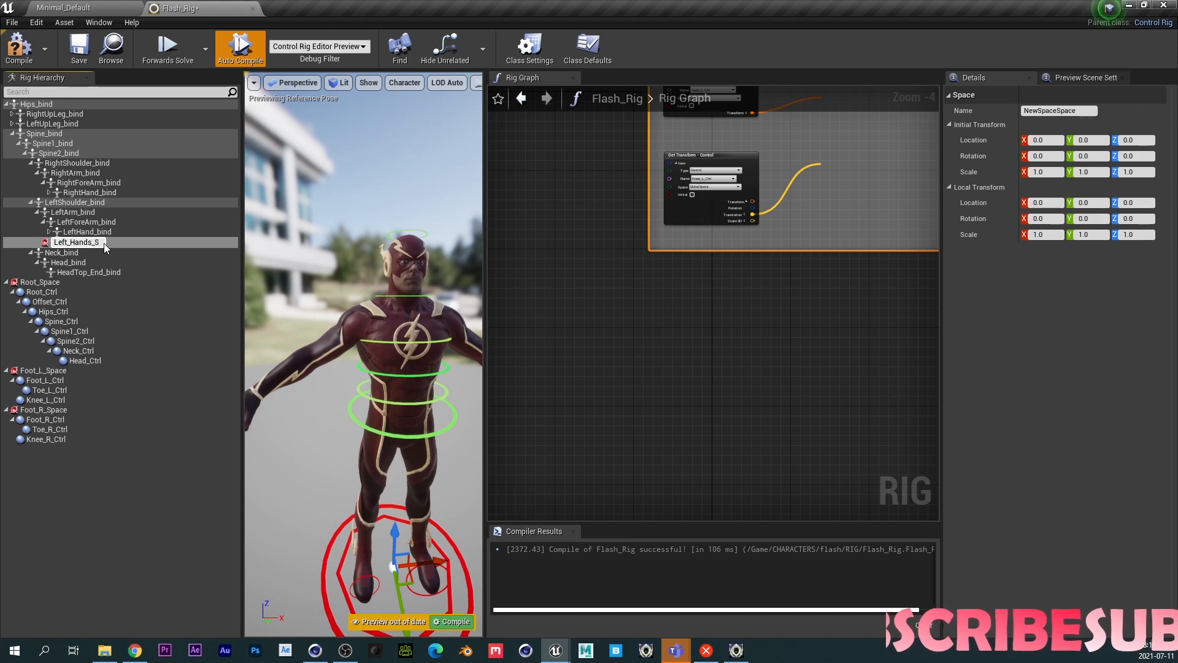
key(Return)
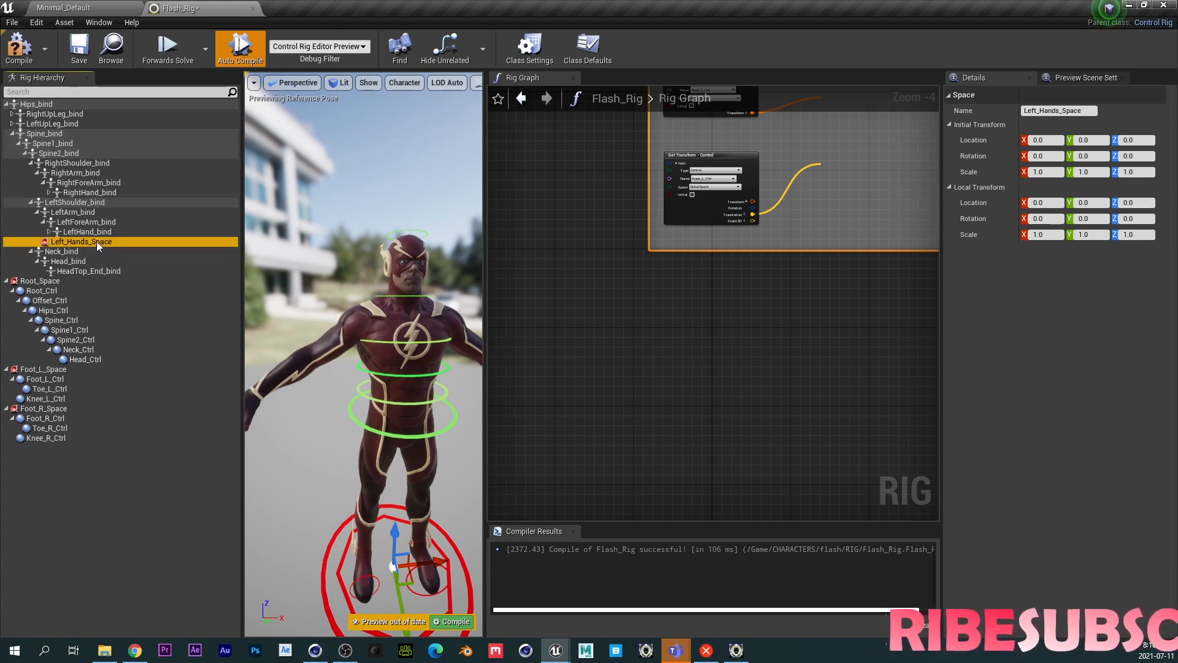
- Add a control under Left_Hands_Space with a Circle_Thick gizmo rotated 90 degrees on X
key(ctrl+n)
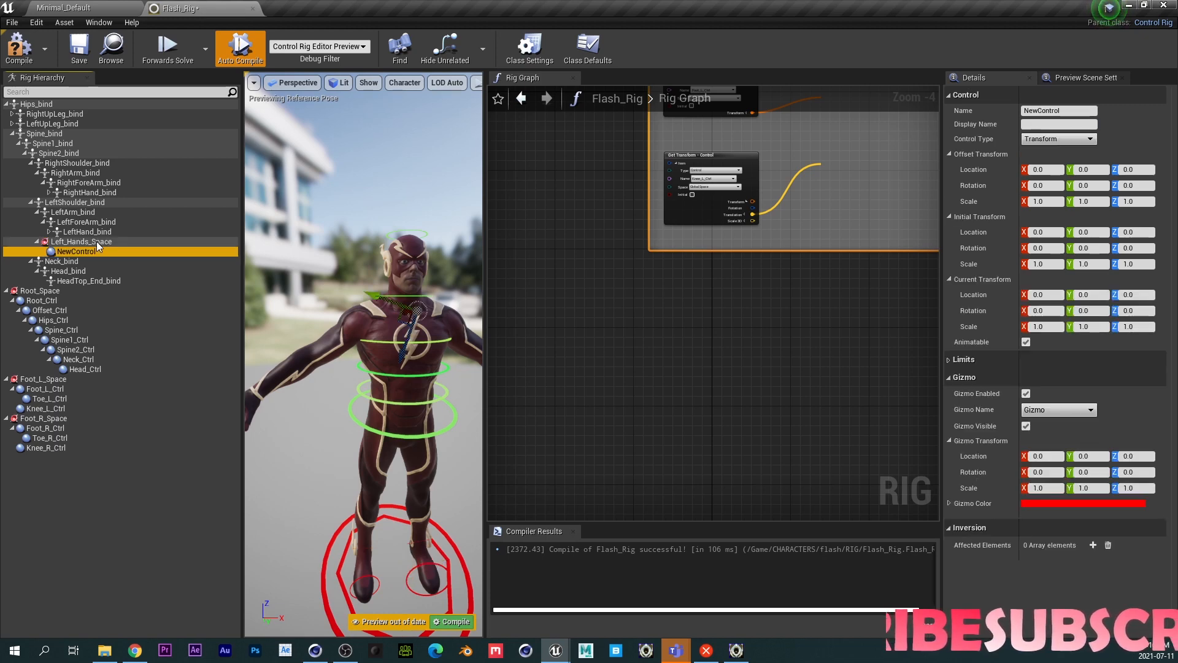
click(1058, 409)
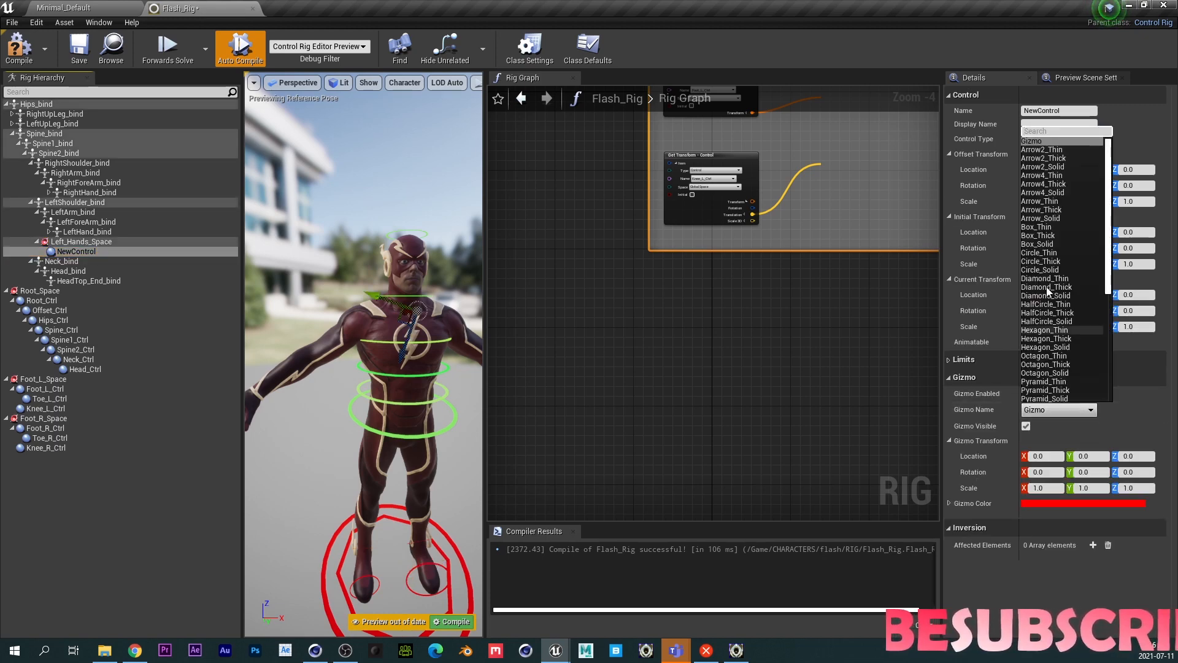
click(1051, 262)
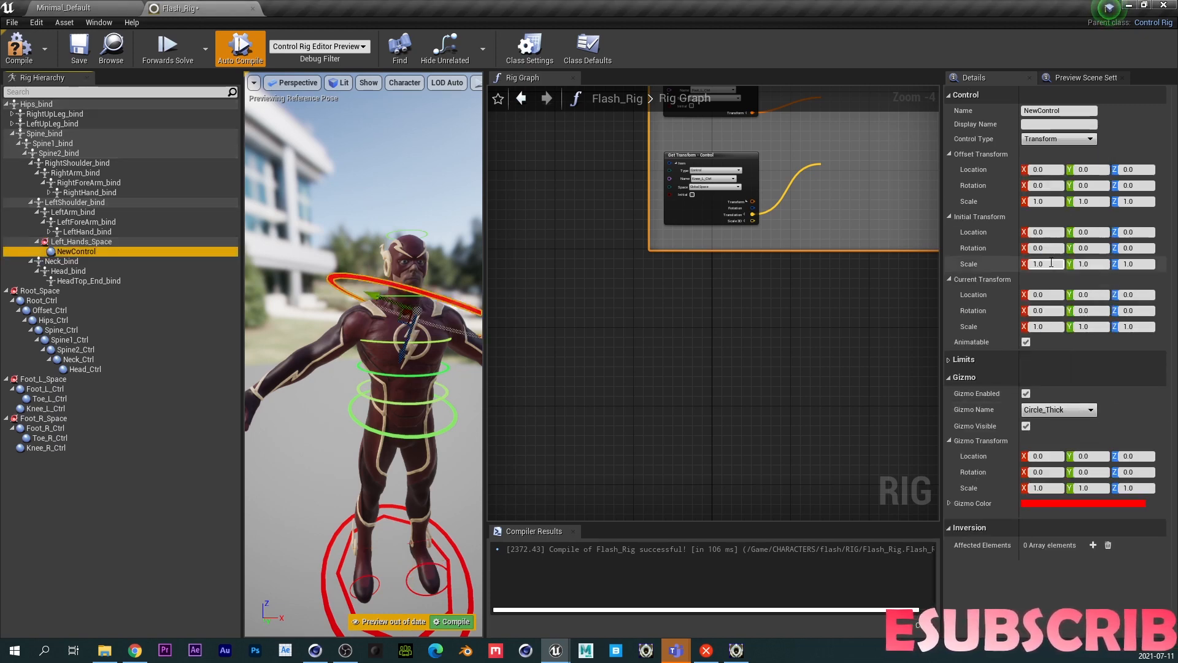
click(1043, 472)
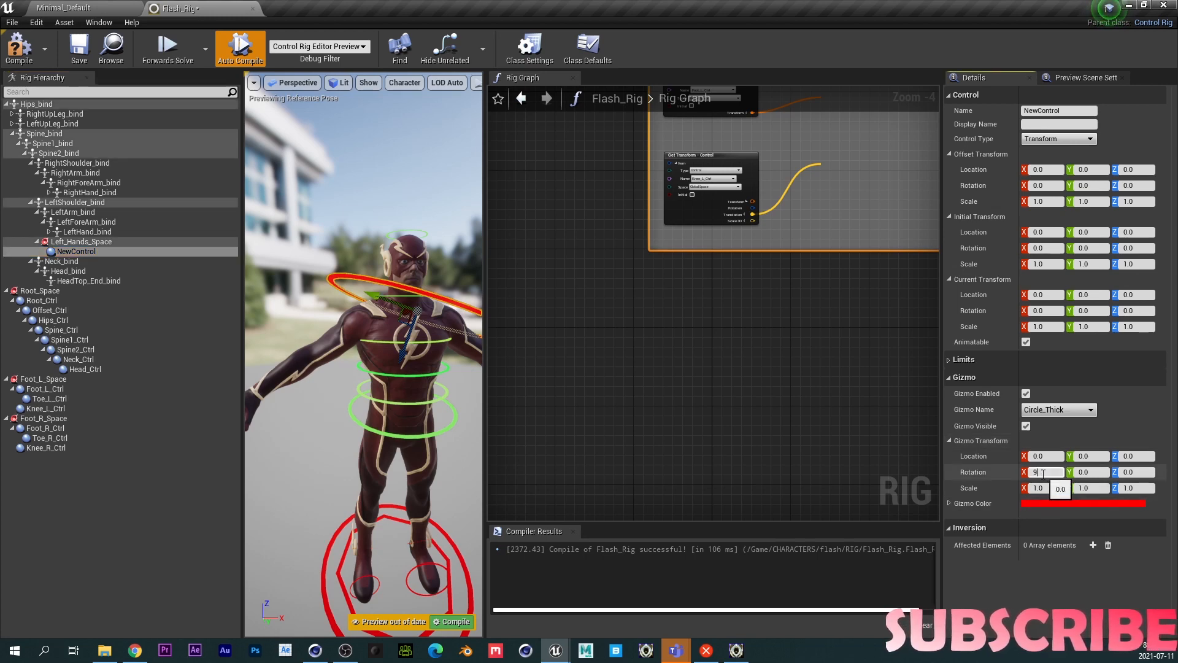
text(90)
key(Return)
- Set the control's gizmo scale to 0.2 on all three axes
click(1038, 488)
text(0.2)
key(Return)
key(Tab)
text(0.2)
key(Tab)
text(0.2)
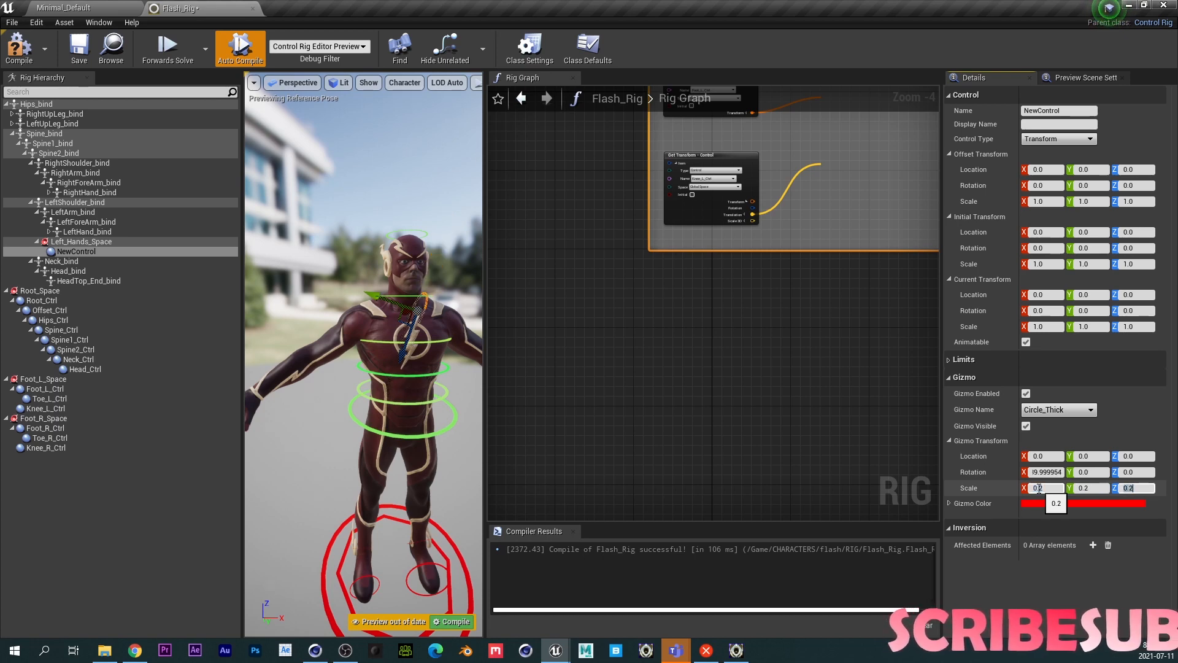
- Set the control's gizmo scale to 0.3 on all three axes
click(1038, 488)
text(0.3)
key(Tab)
text(0.3)
key(Tab)
text(0.3)
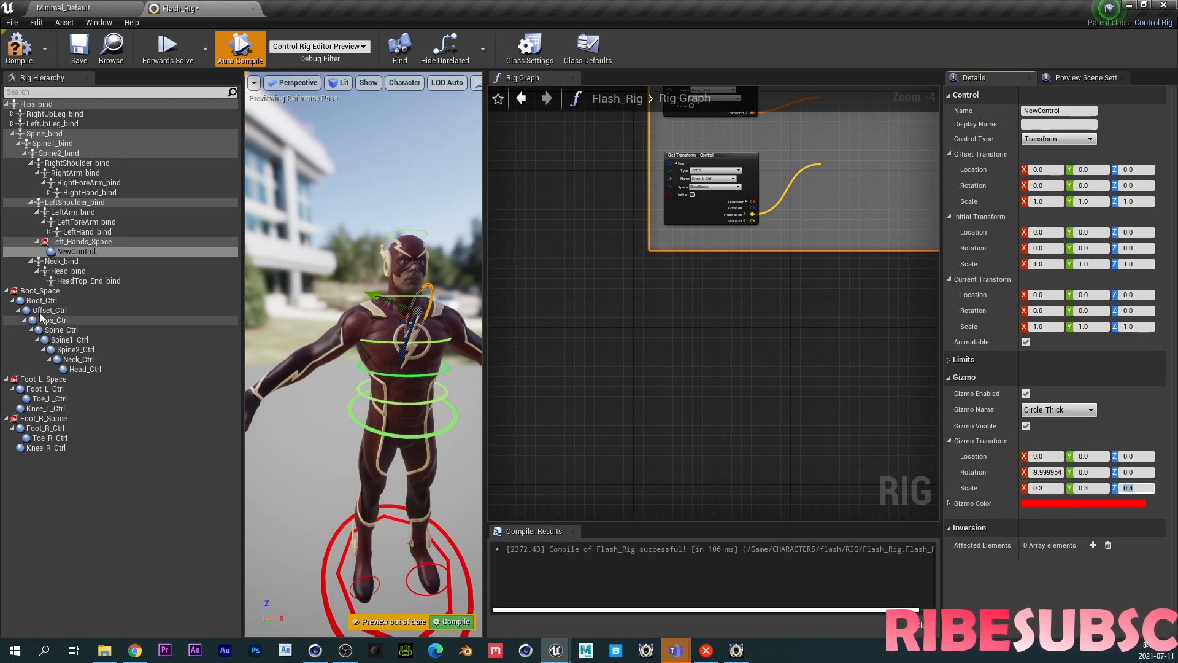
- Add a chain of three nested controls beneath the new control
click(74, 251)
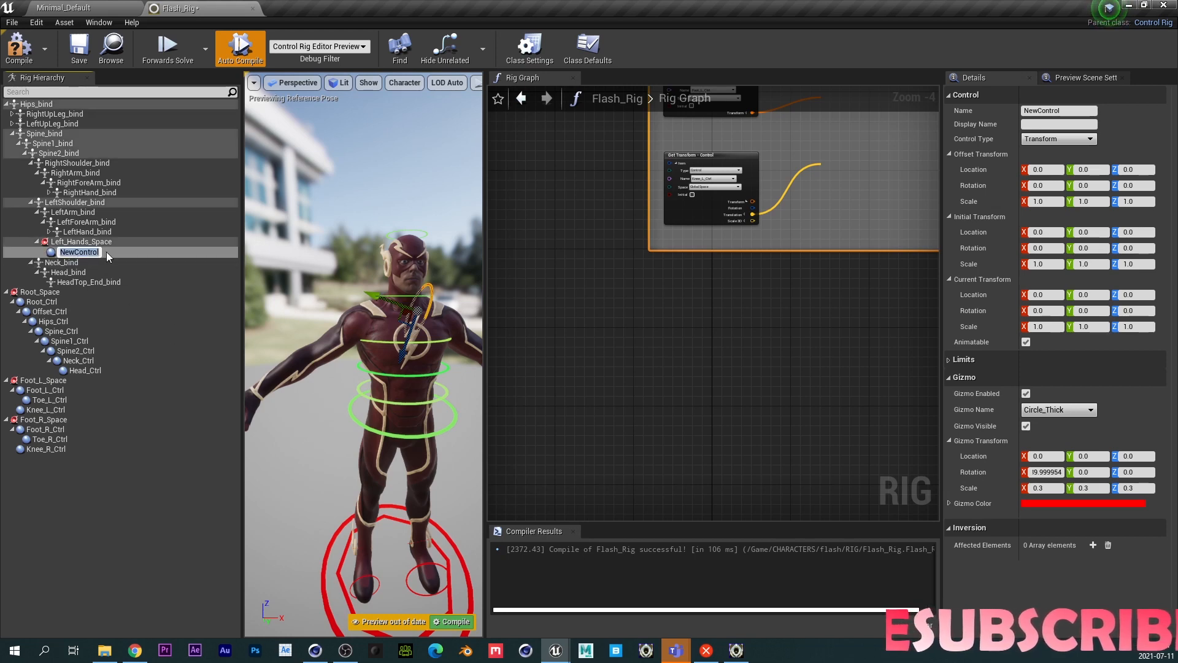
key(ctrl+n)
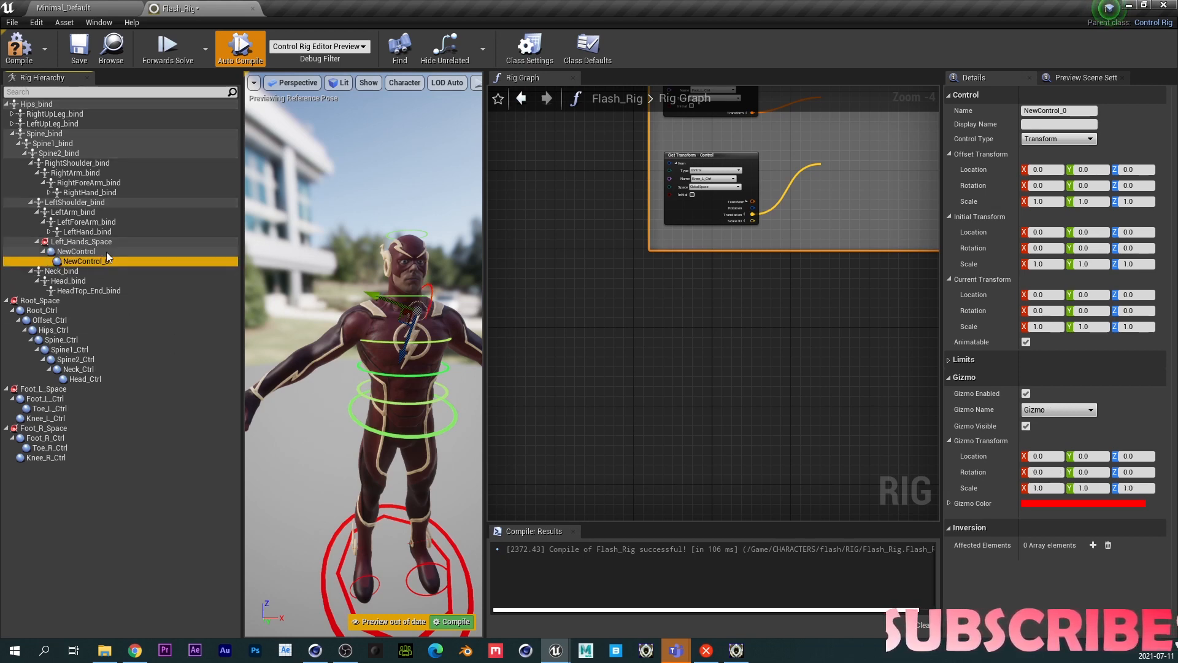
key(ctrl+n)
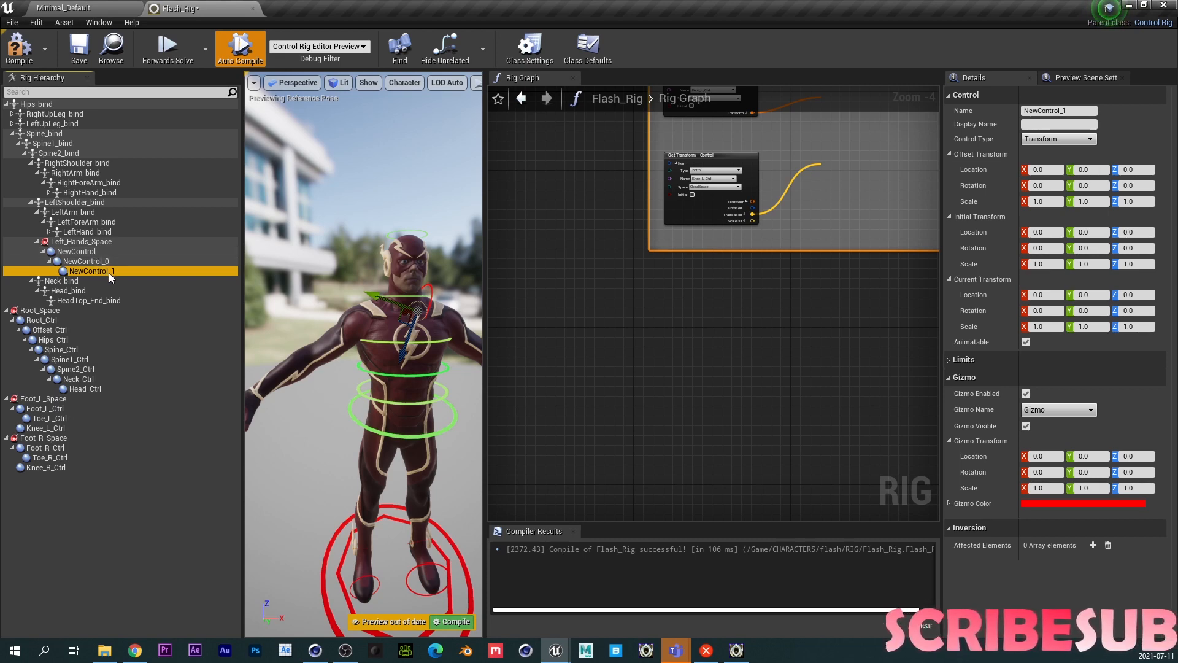
key(ctrl+n)
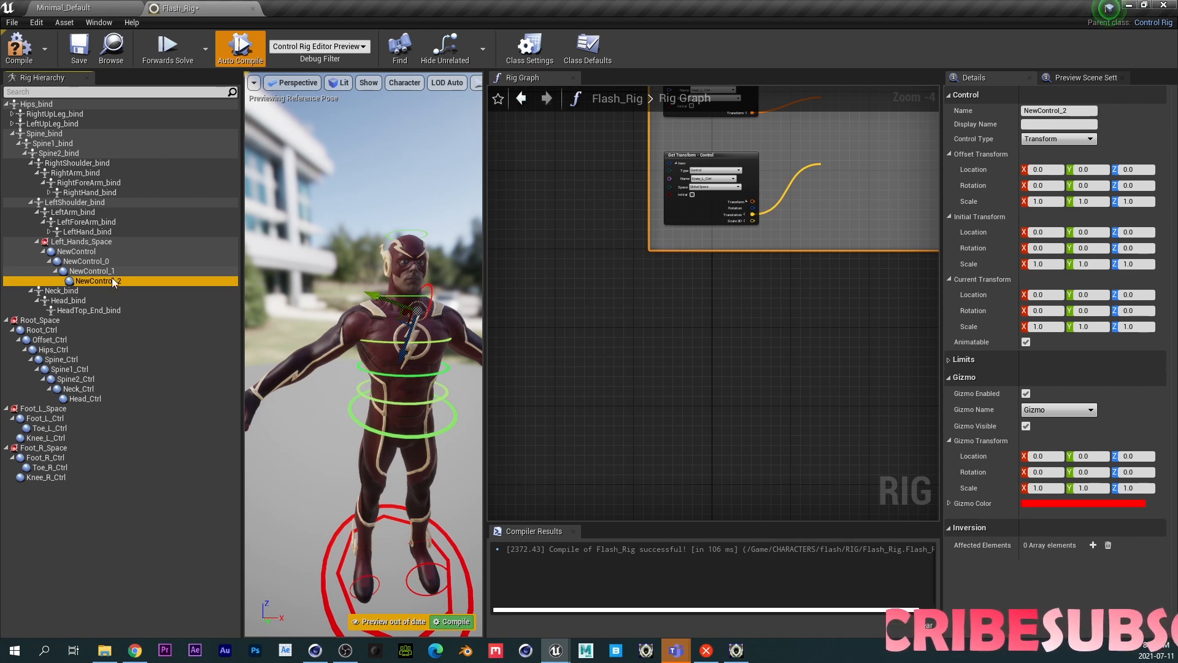
- Rename the first two controls in the chain Left_Shoulder_Ctrl and Left_Arm_Ctrl
double_click(86, 253)
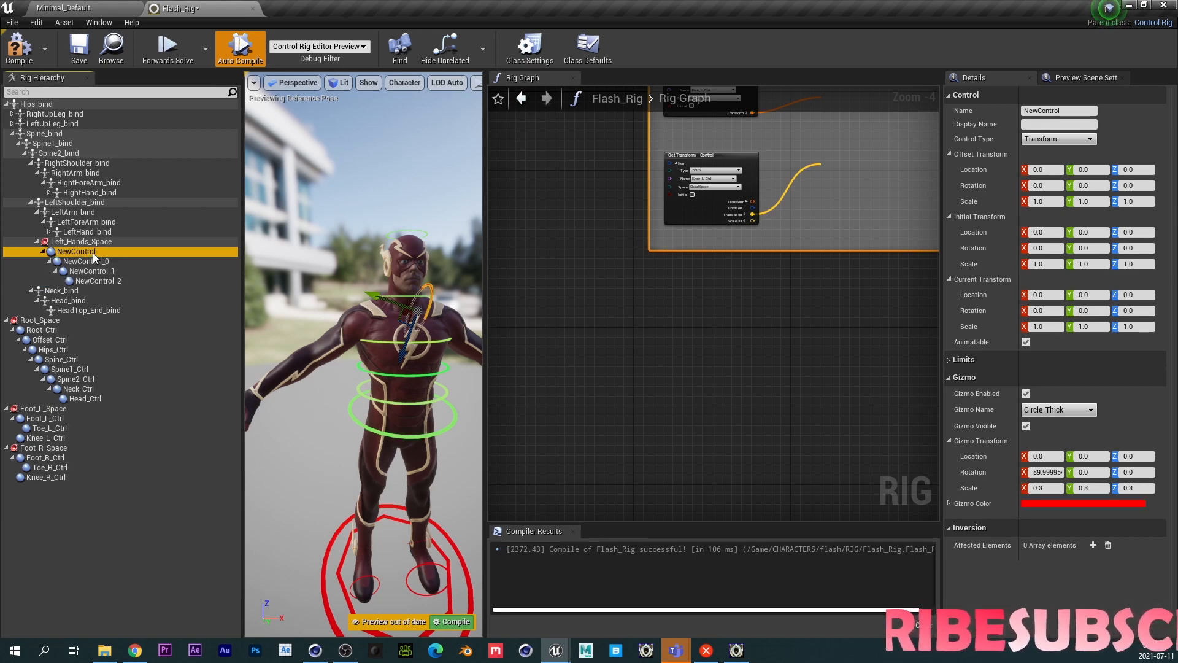
text(Left)
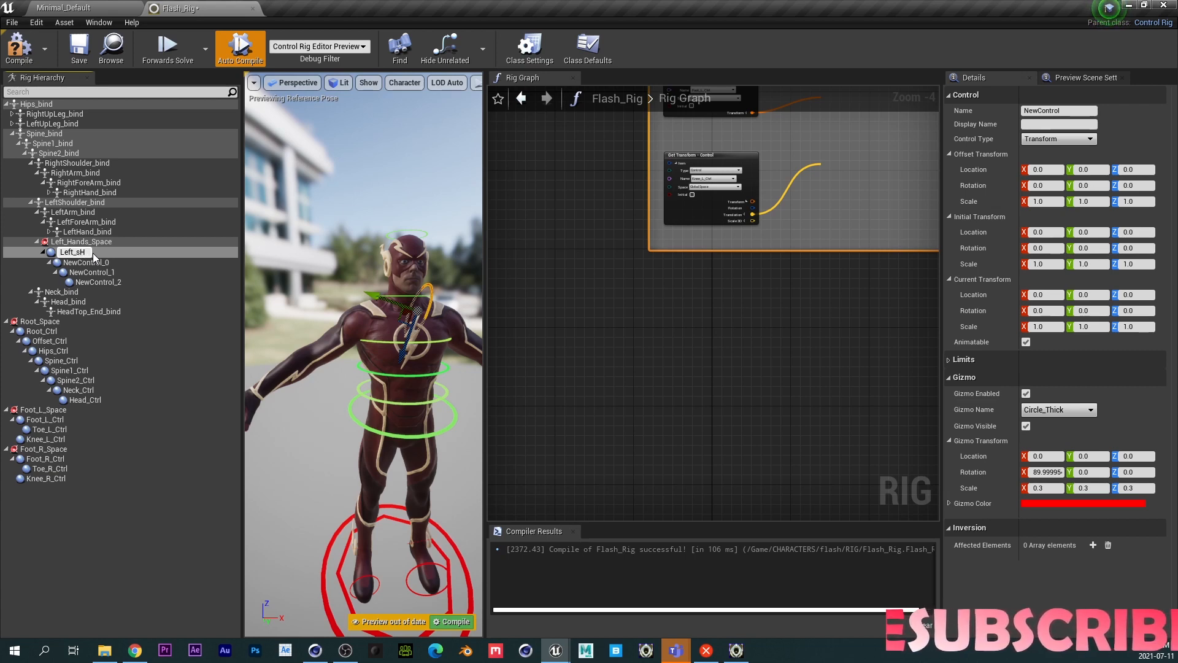
text(_Shoulder_Ctrl)
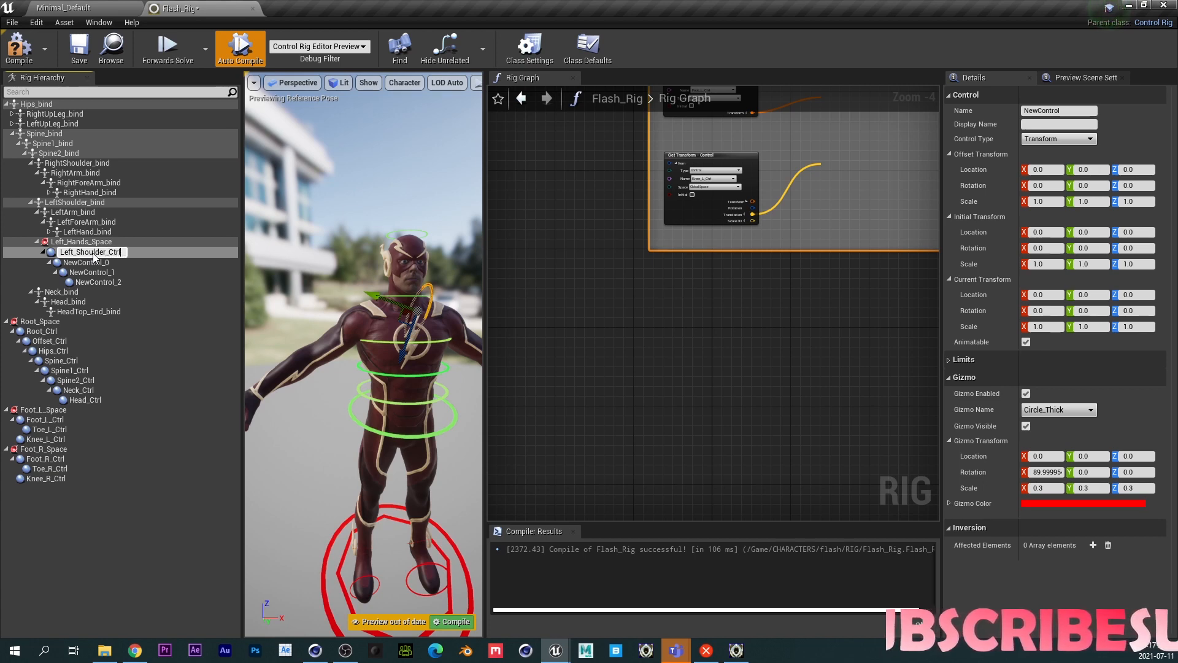
key(Return)
double_click(97, 260)
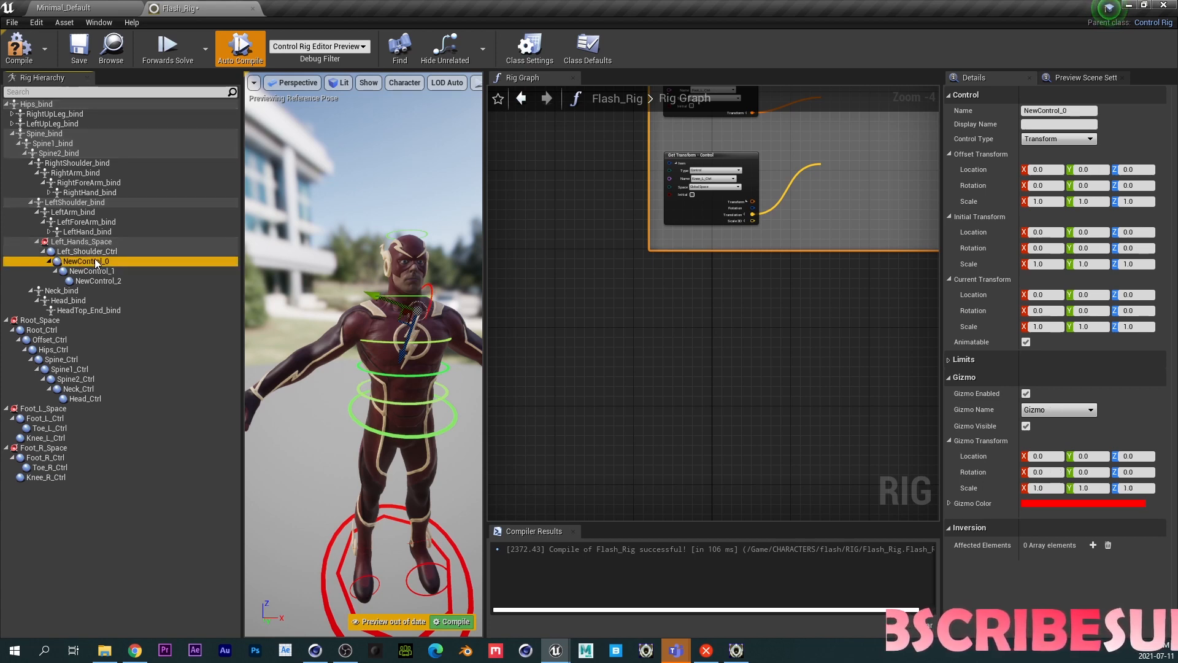
text(Left)
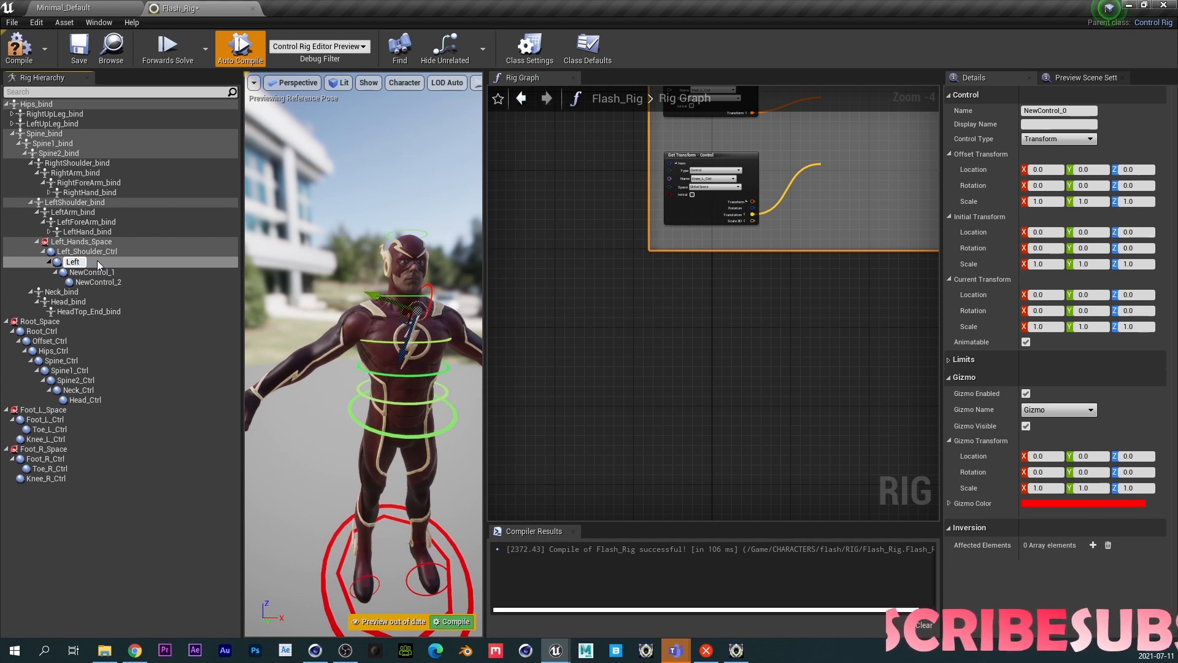
text(_Arm_Ctrl)
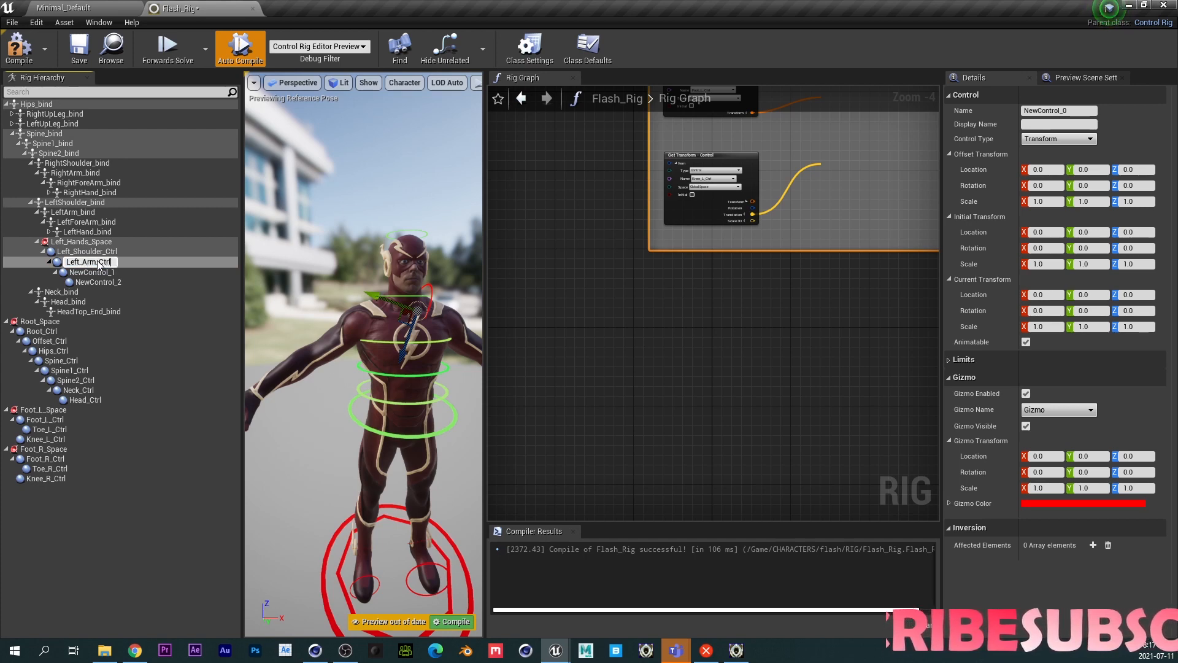
key(Return)
- Rename the remaining two controls Left_Forearm_Ctrl and Left_Hand_Ctrl
double_click(104, 273)
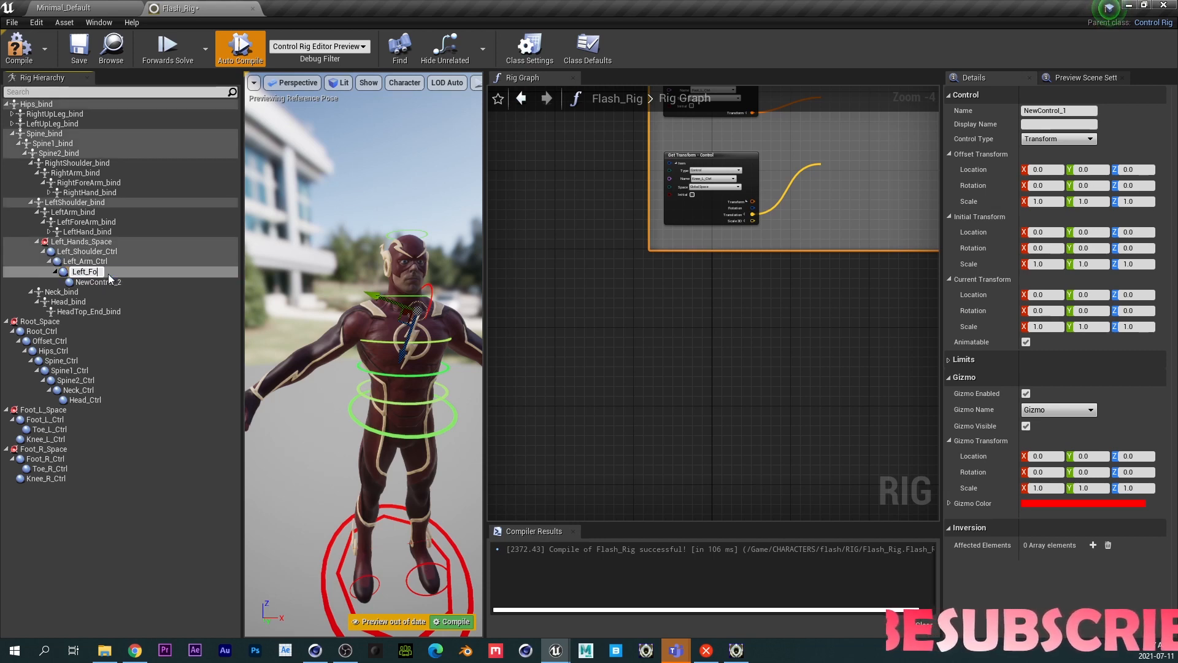
text(Left_Forearm_Ctrl)
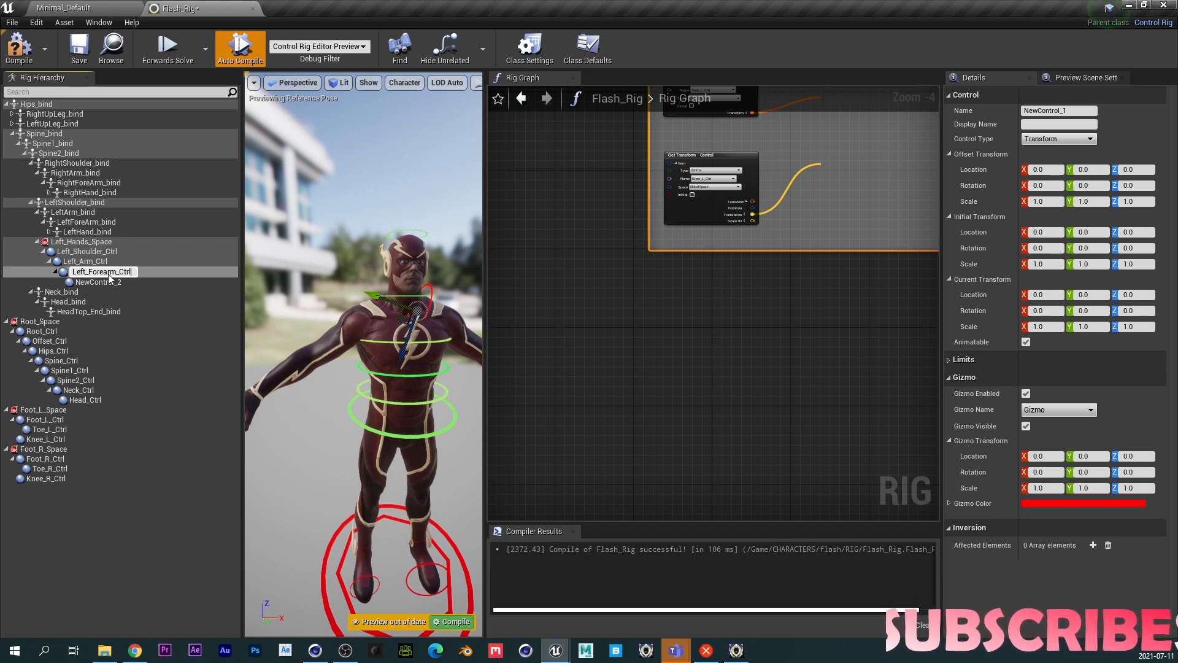
key(Return)
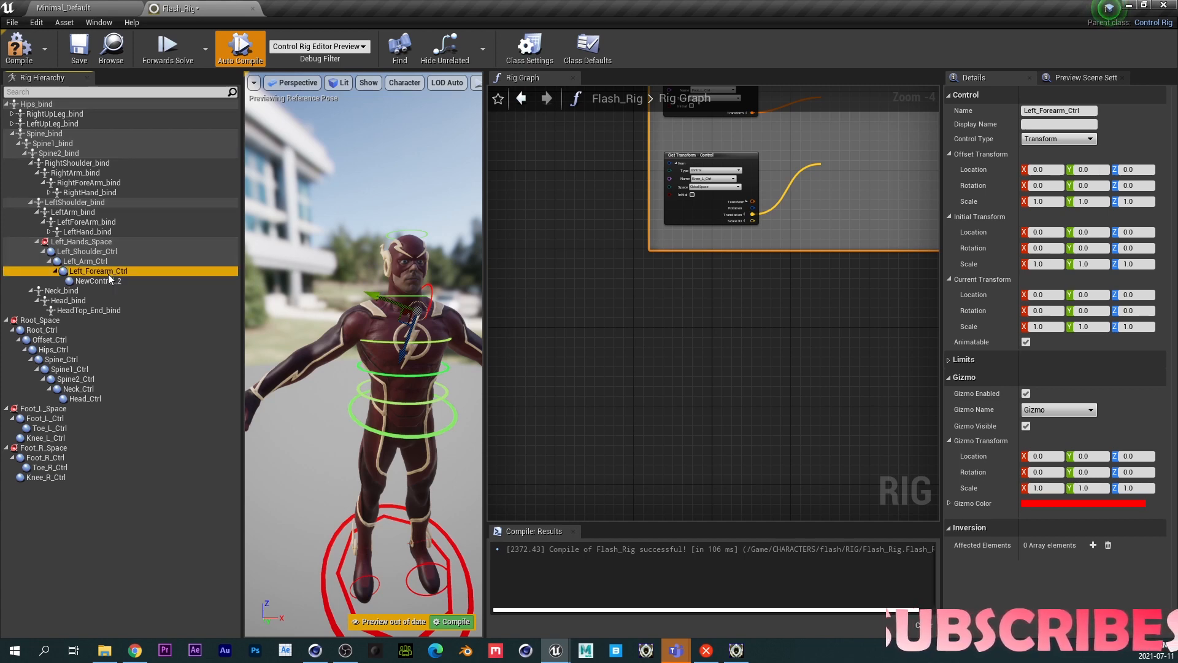
click(108, 281)
double_click(108, 281)
text(L)
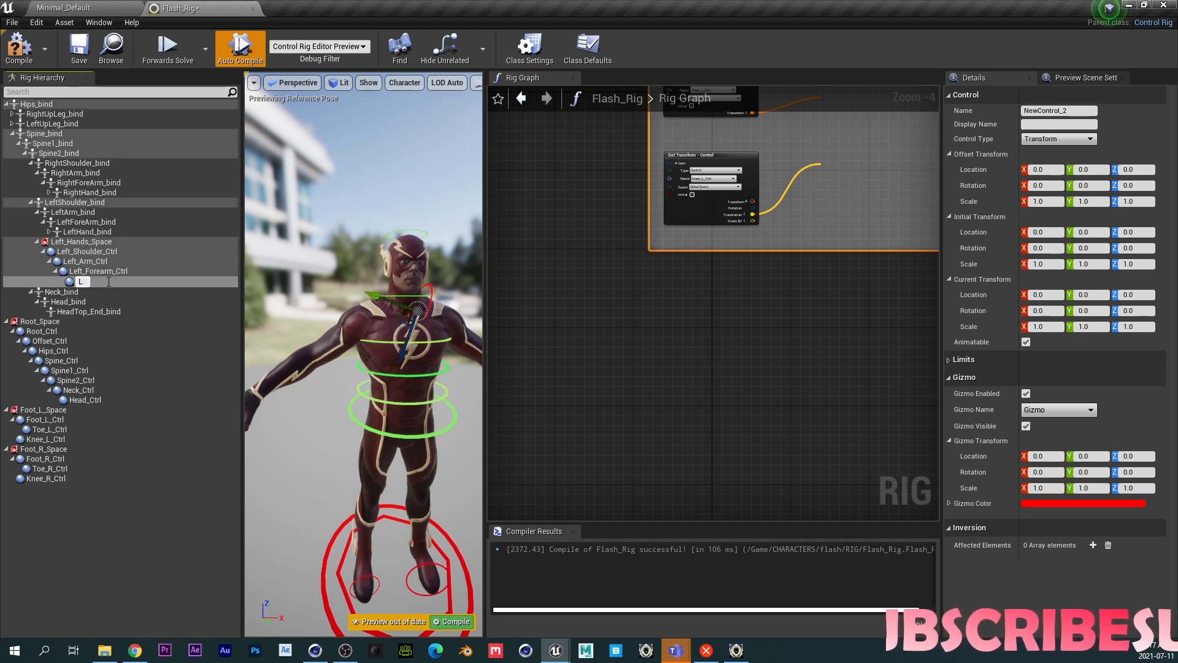
text(eft_Hand)
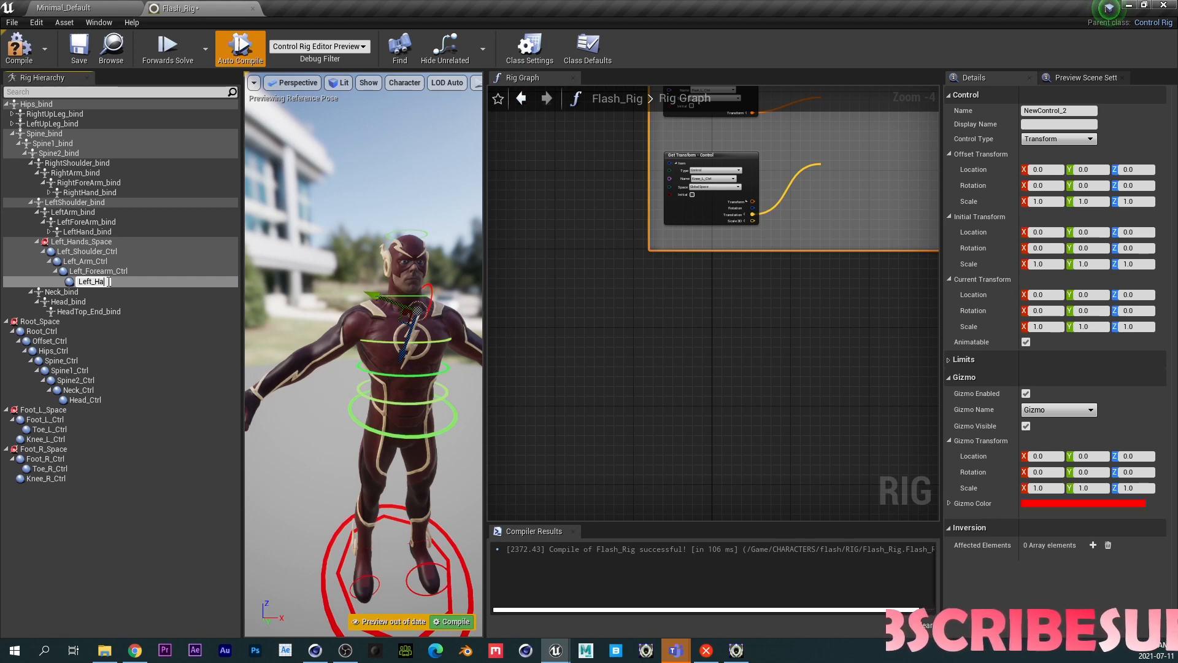
text(_)
text(Ctrl)
key(Return)
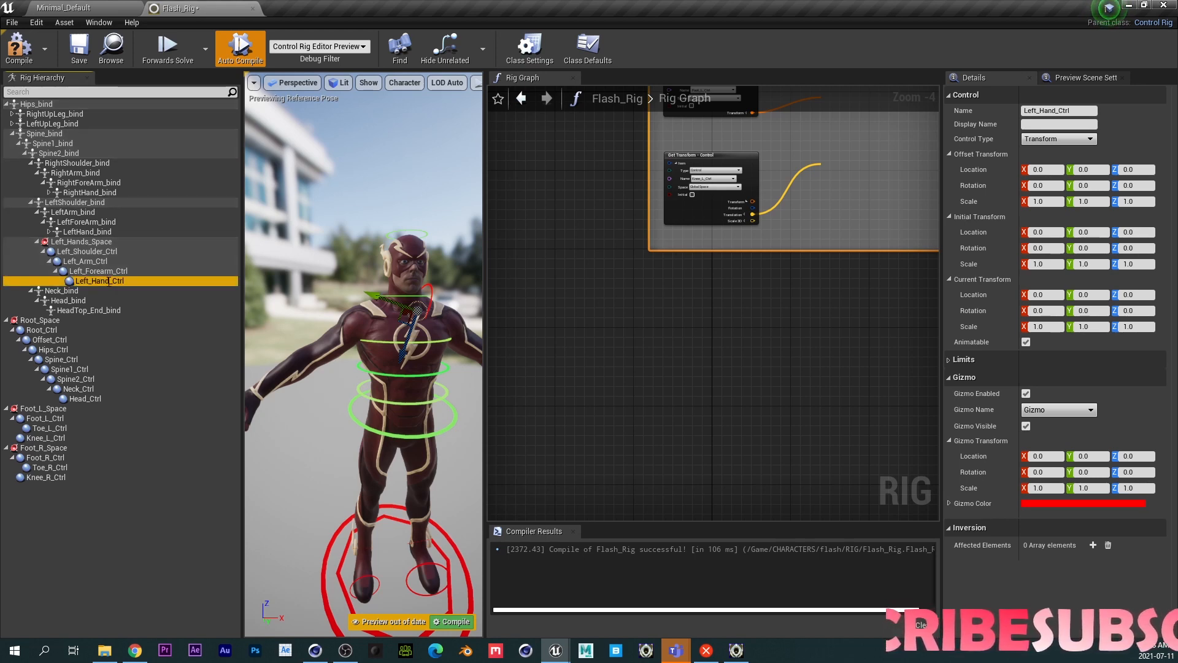
- Add a new space under RightShoulder_bind
middle_drag(367, 337, 402, 356)
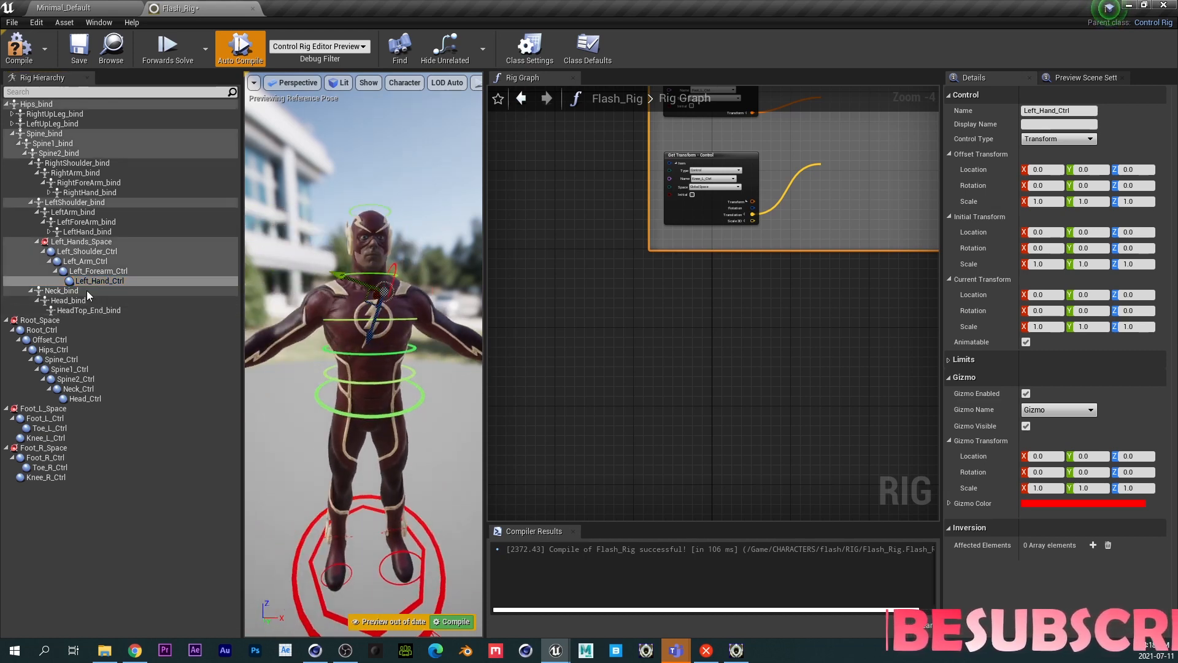
click(67, 161)
right_click(68, 160)
mouse_move(141, 177)
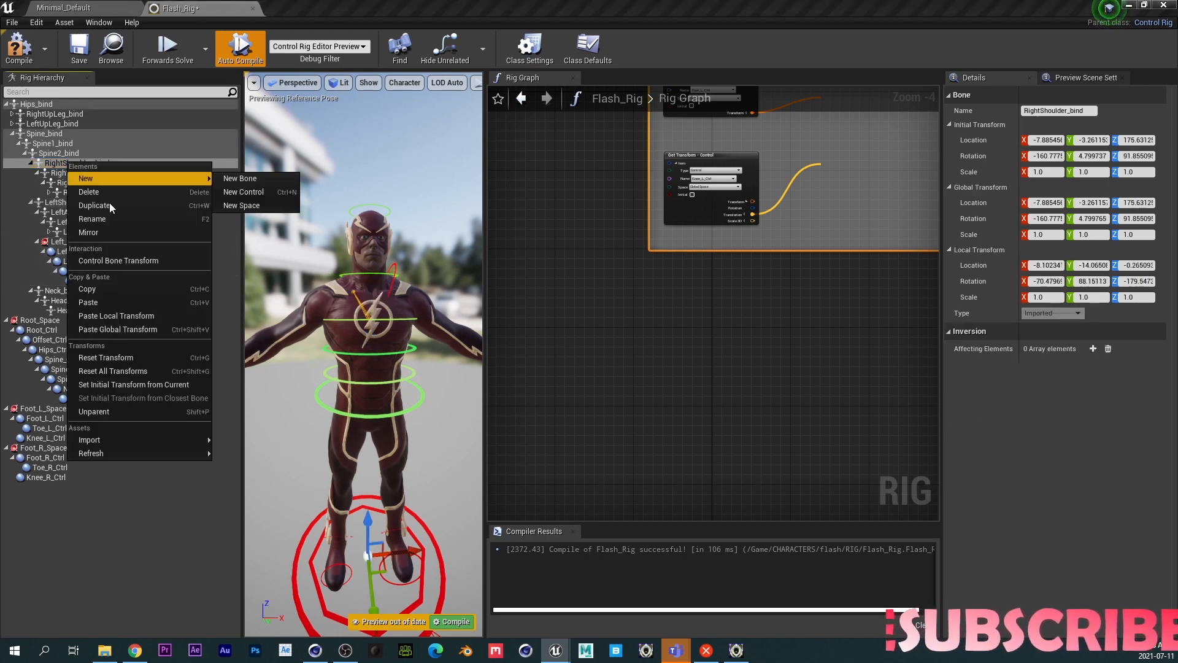
click(240, 205)
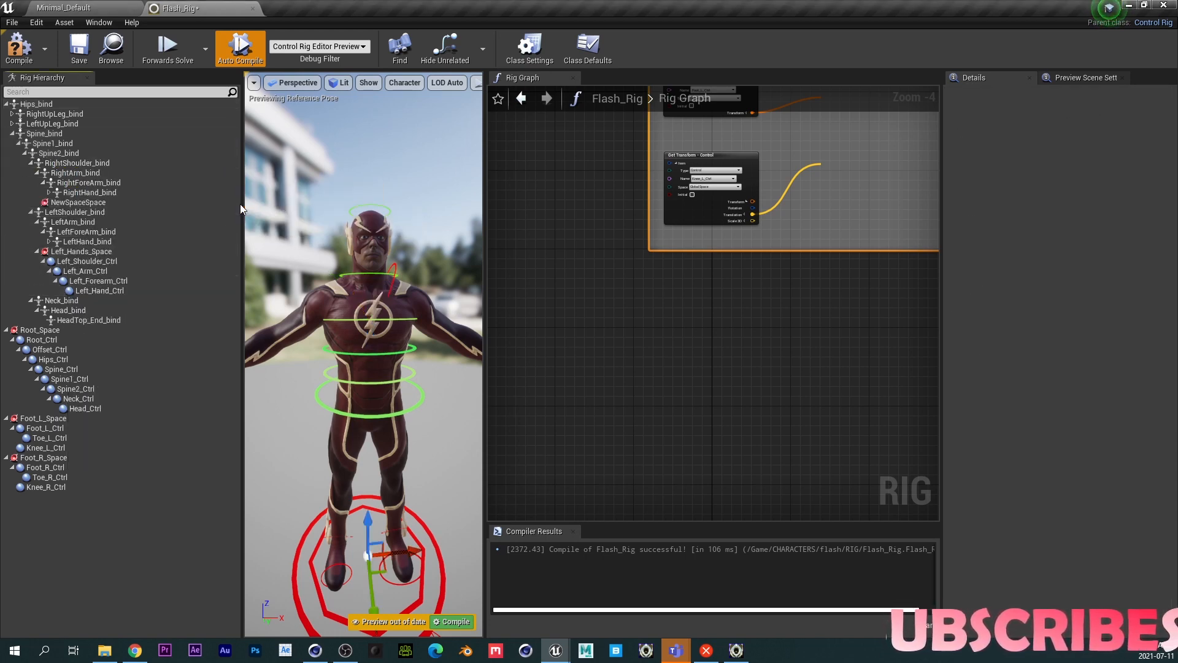
- Rename the new space Right_Hands_Space
click(109, 210)
click(106, 203)
key(F2)
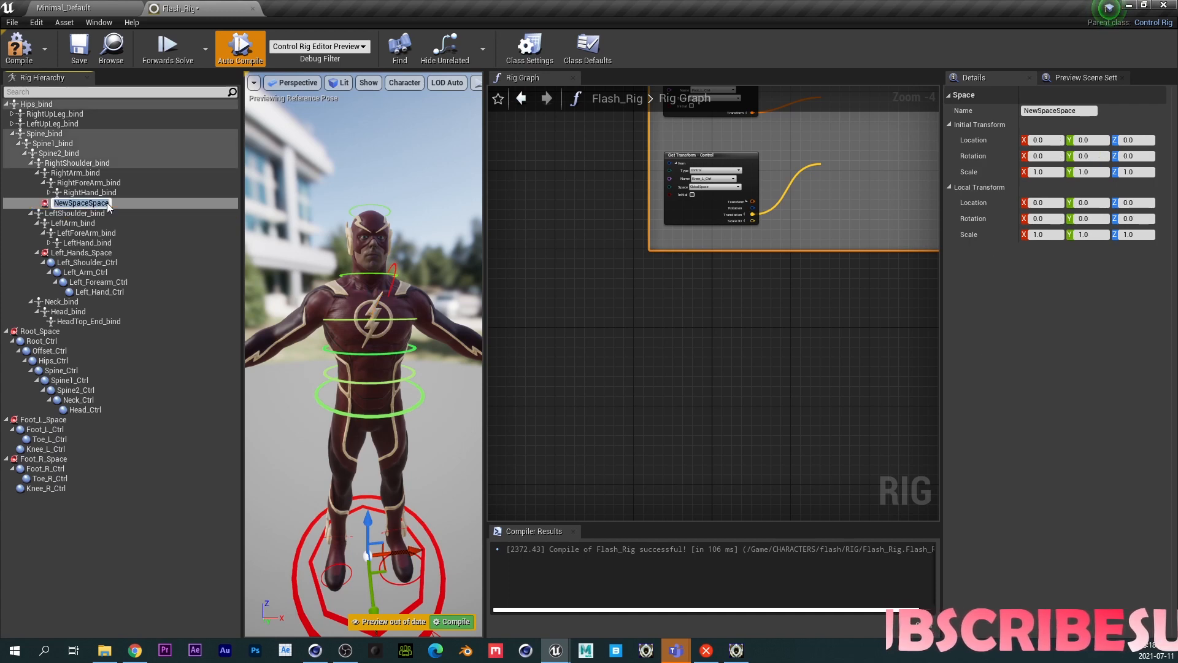
text(Rit)
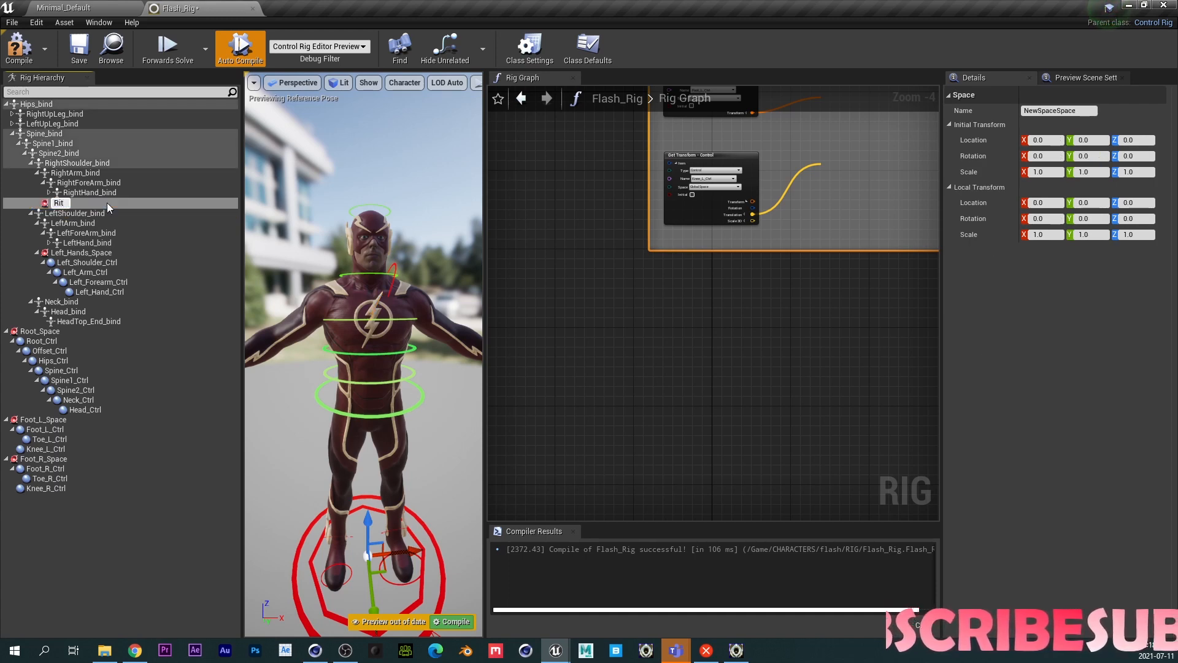
key(BackSpace)
text(ght)
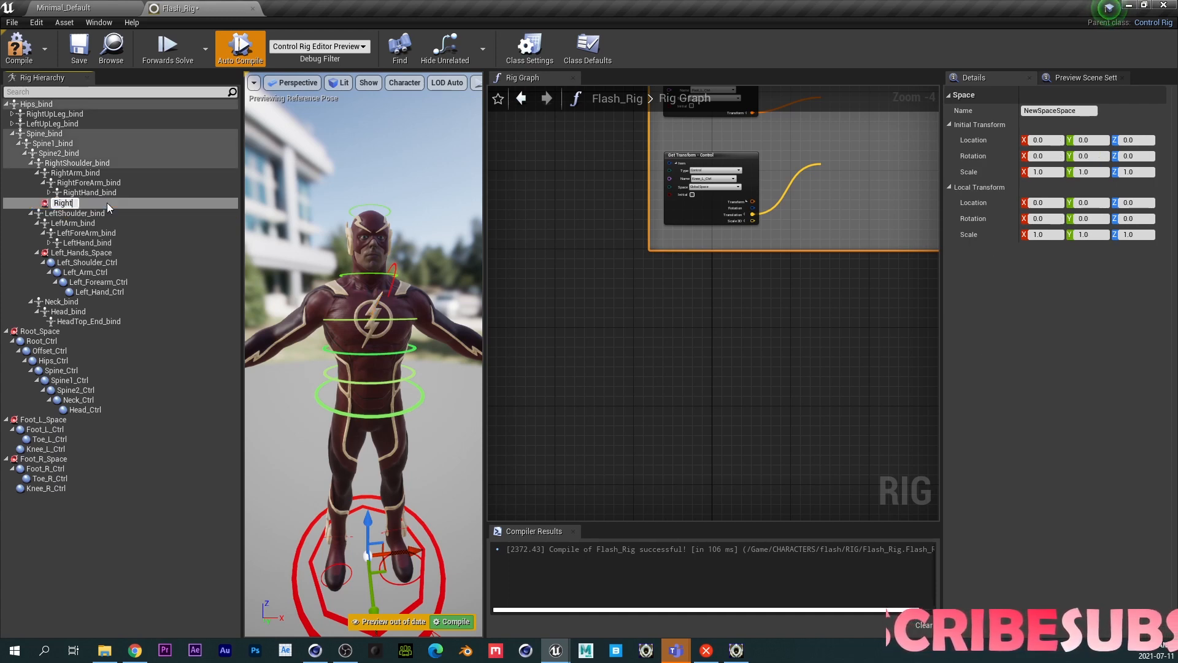
text(_Hands_Space)
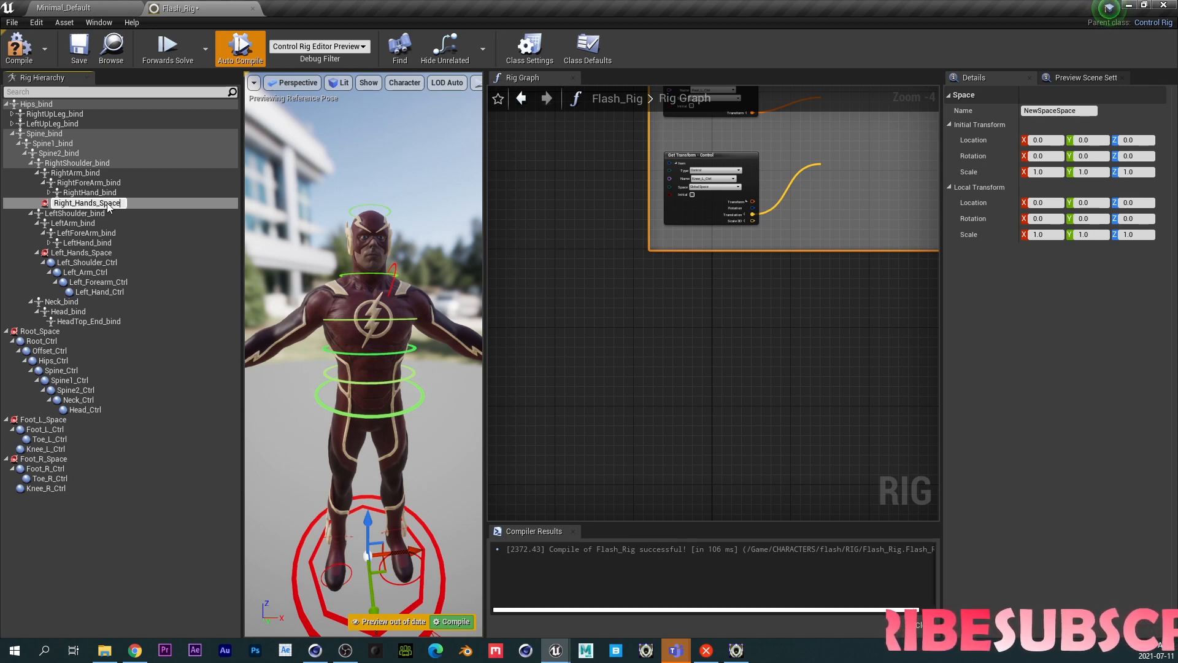
key(Return)
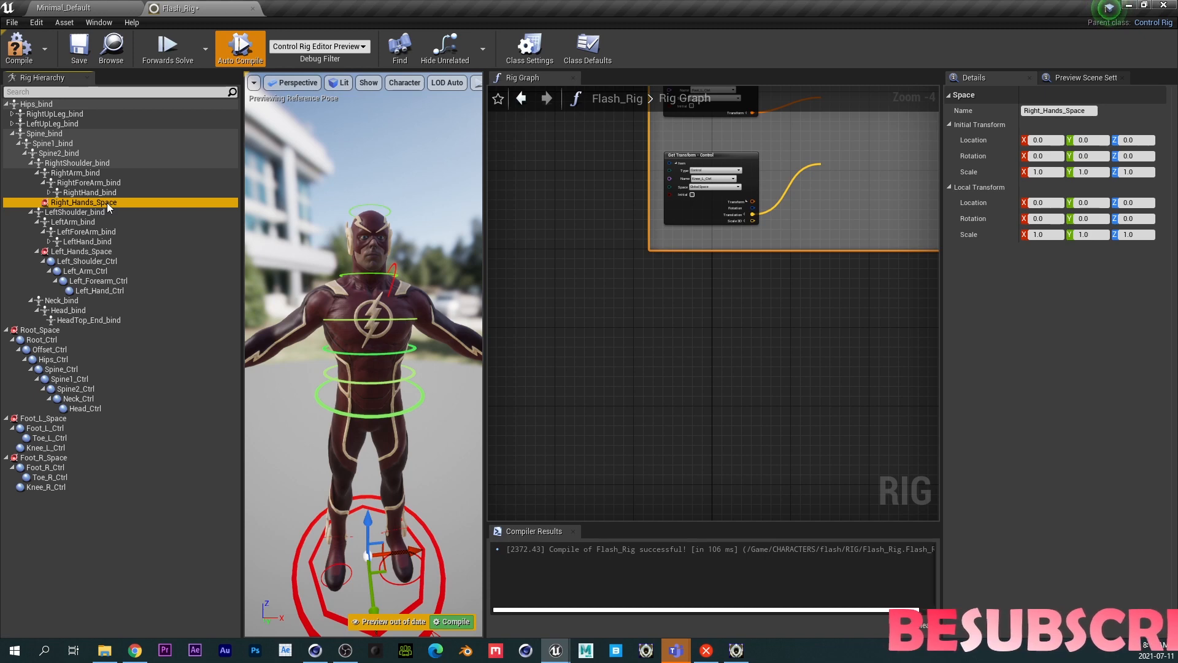
- Add a chain of nested controls under Right_Hands_Space, undoing the last three added
key(ctrl+n)
key(ctrl+n)
key(ctrl+n)
key(ctrl+n)
key(ctrl+n)
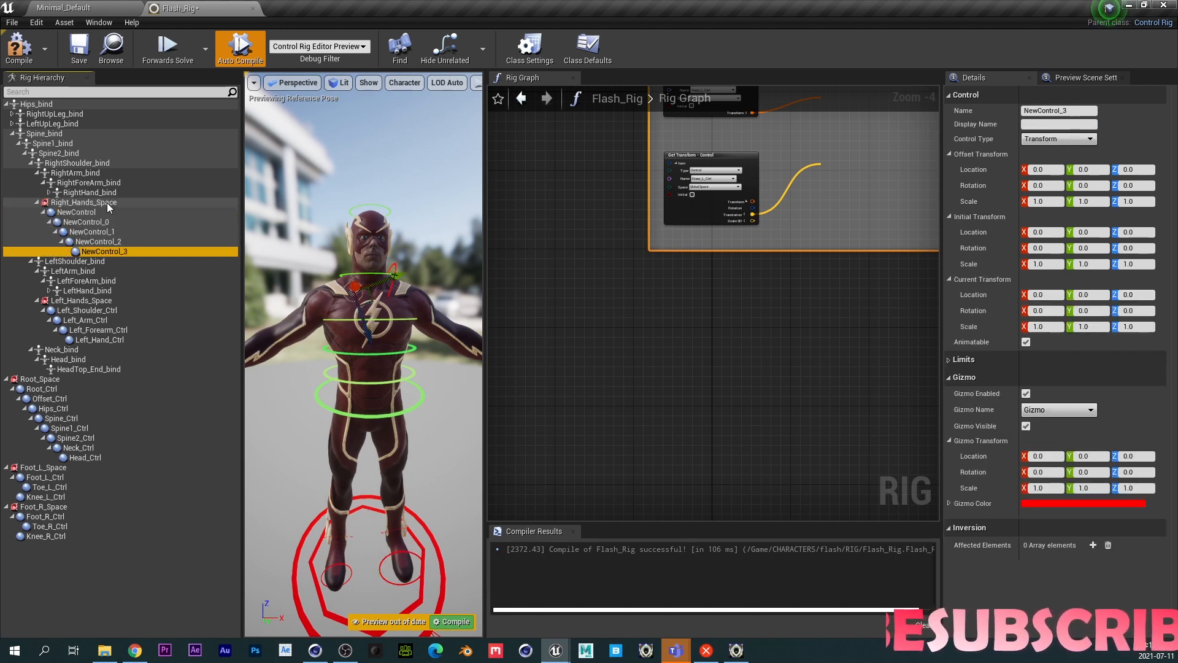
click(88, 212)
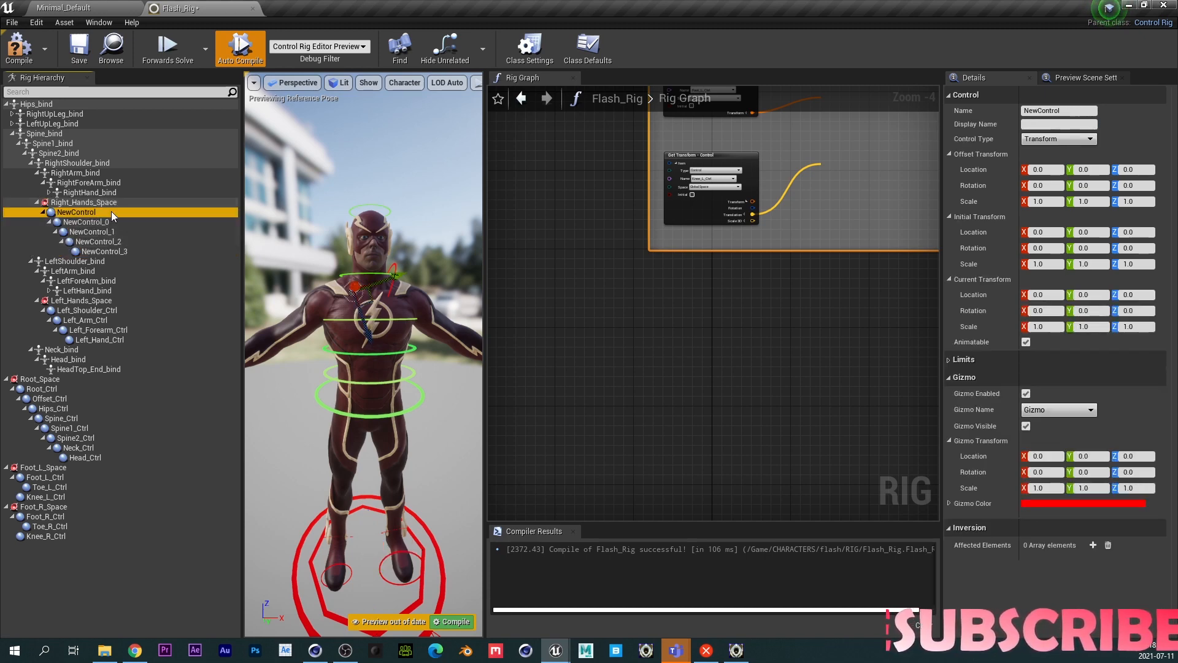
key(ctrl+z)
key(ctrl+z)
key(ctrl+z)
key(ctrl+z)
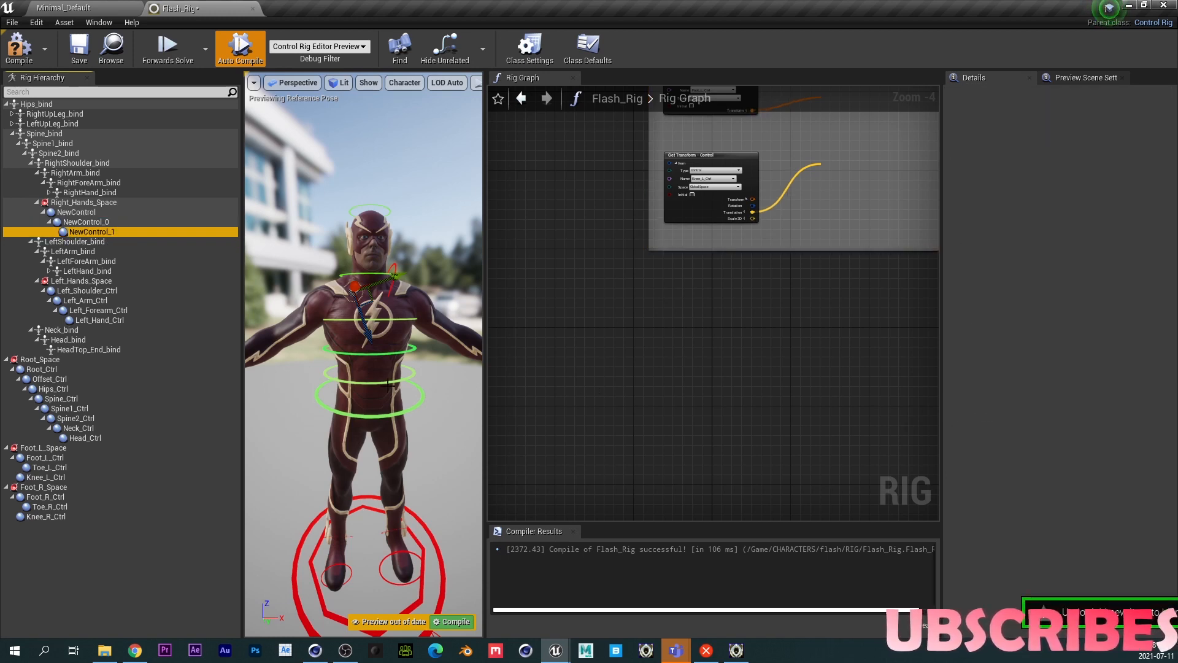
- Give the top control under Right_Hands_Space a Circle_Thick gizmo scaled to 0.3 on all three axes
click(73, 212)
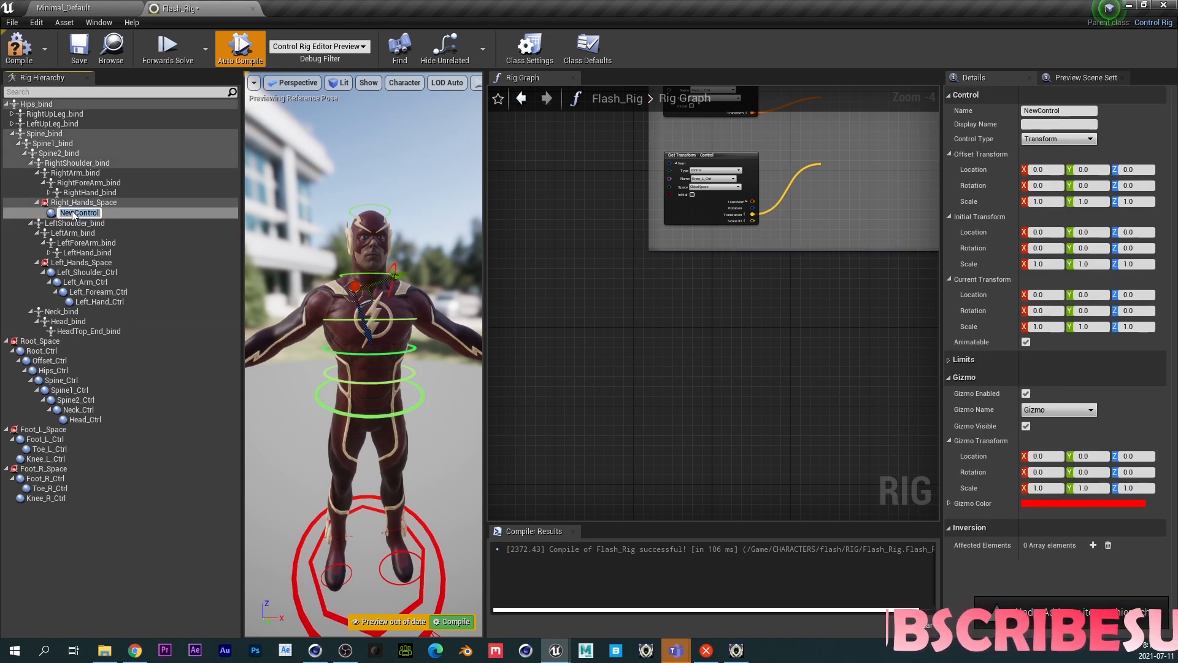
click(1066, 411)
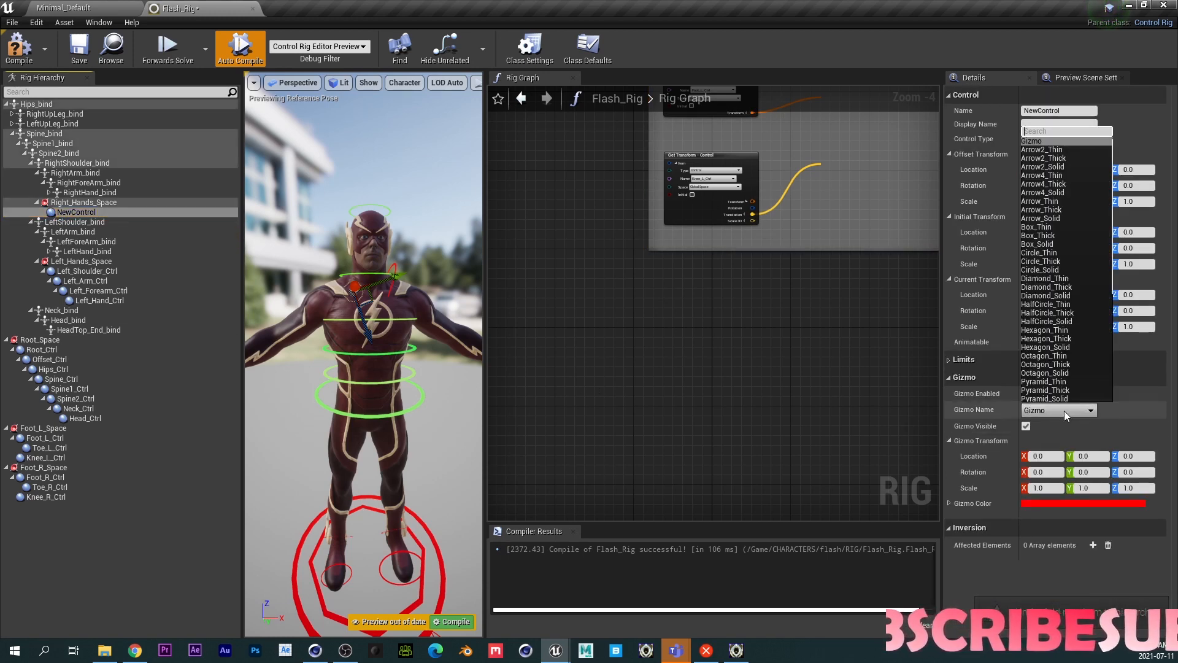
click(1046, 261)
text(0.3)
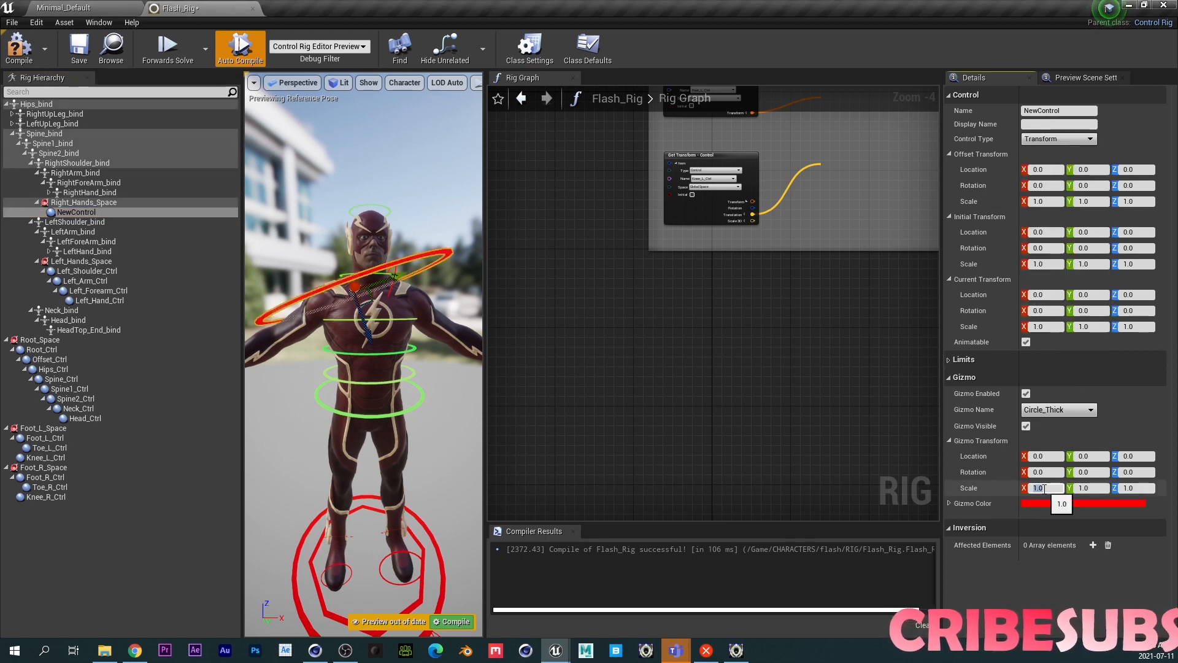
key(Tab)
text(0.3)
key(Tab)
text(0.3)
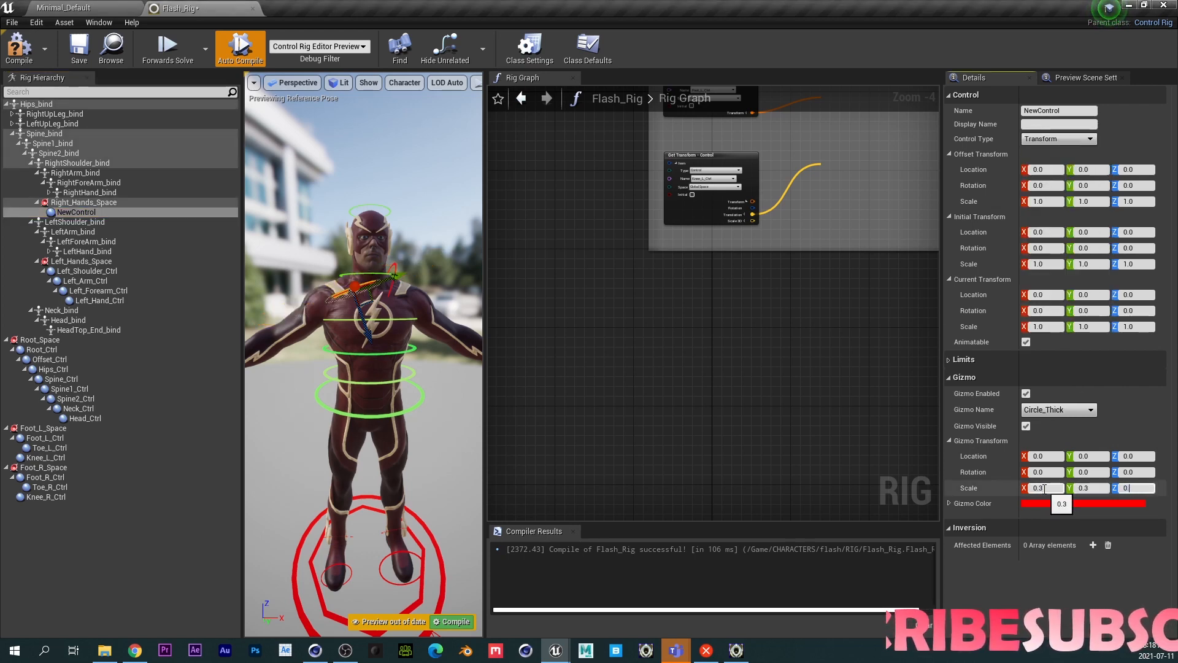
- Set that control's gizmo X rotation to 90
click(1041, 476)
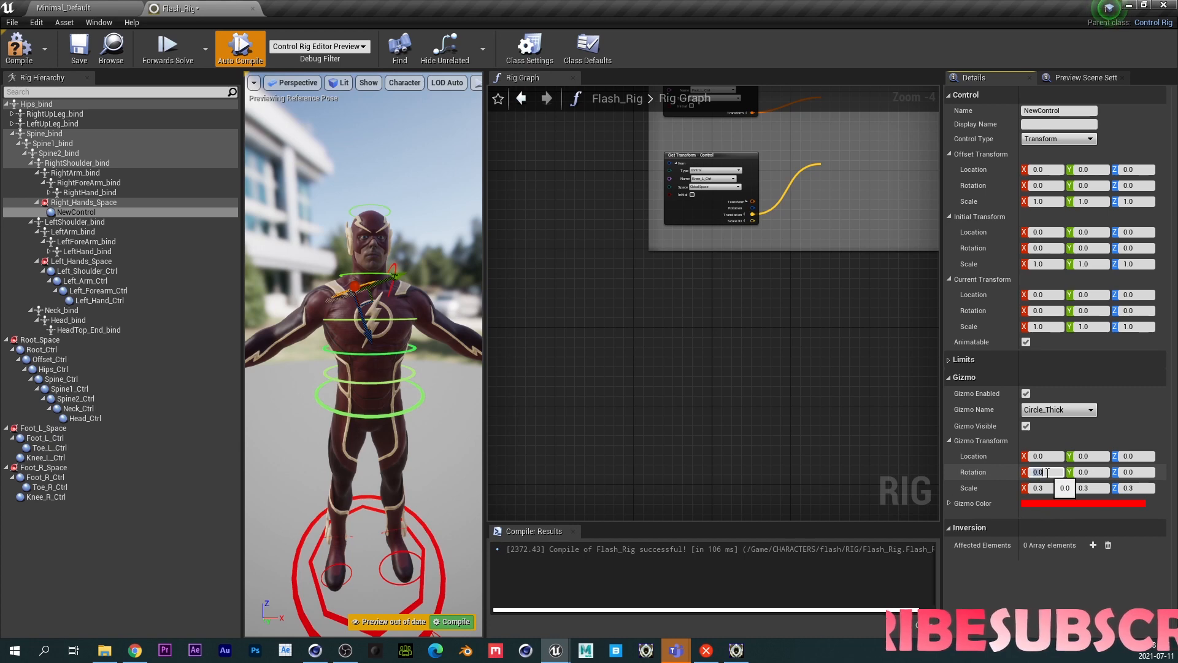
text(90)
key(Return)
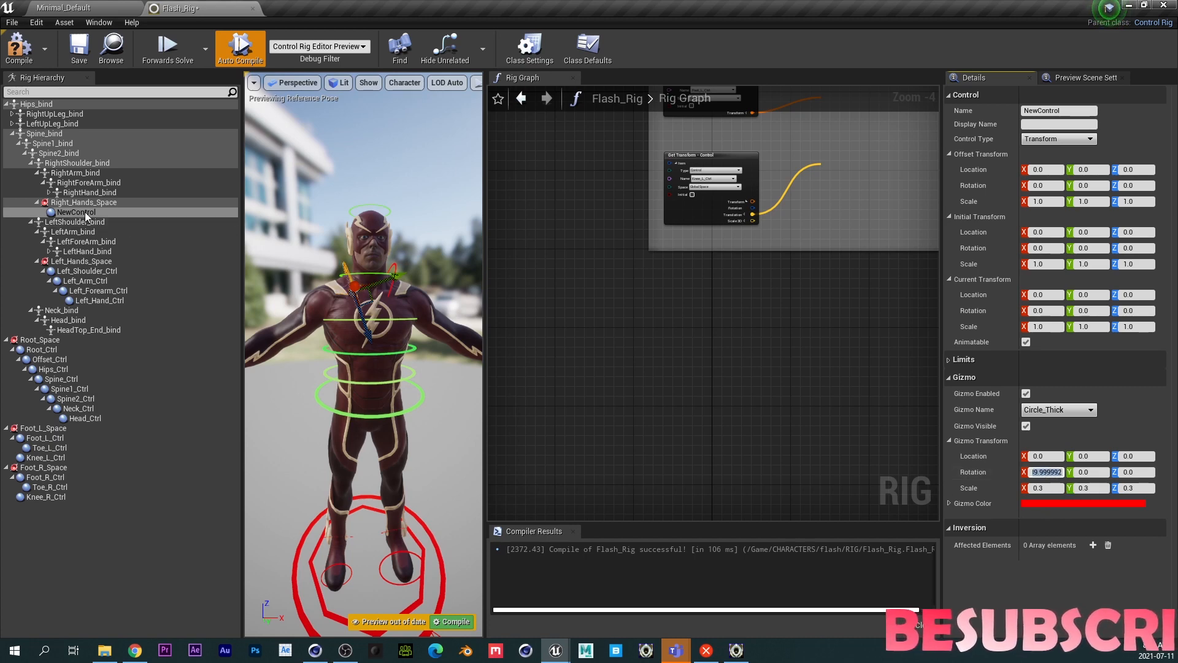
- Add one more nested control to the end of the chain under Right_Hands_Space
click(85, 213)
key(ctrl+n)
key(ctrl+n)
key(ctrl+n)
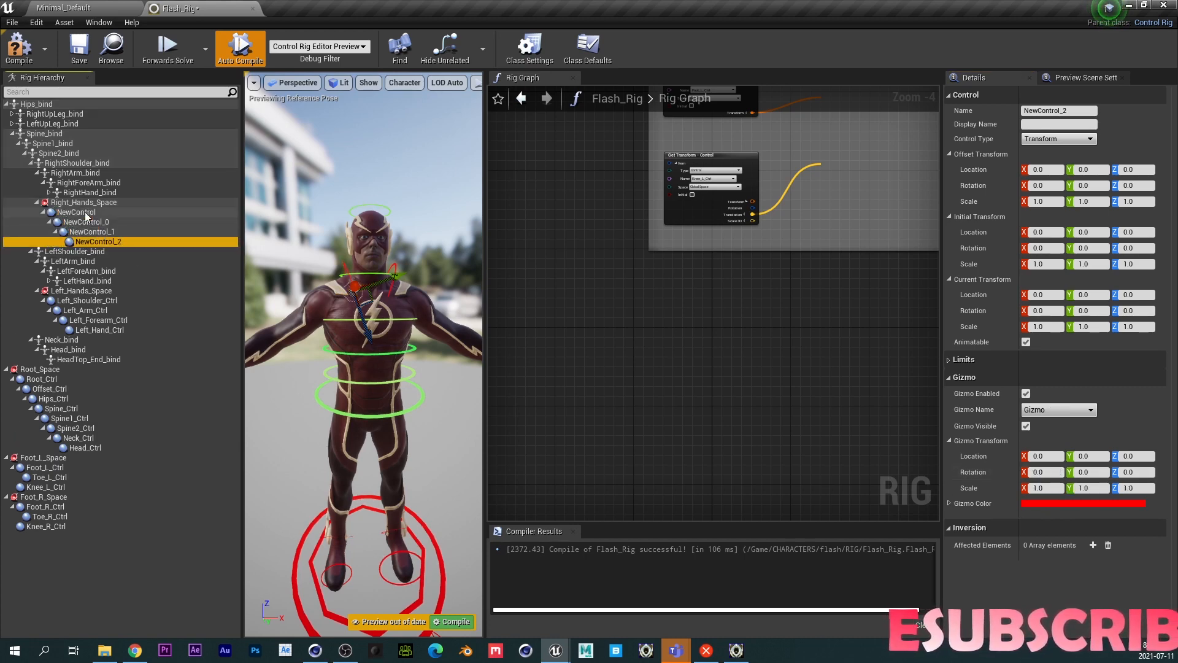
- Rename the top control of the chain Right_Shoulder_Ctrl
double_click(86, 213)
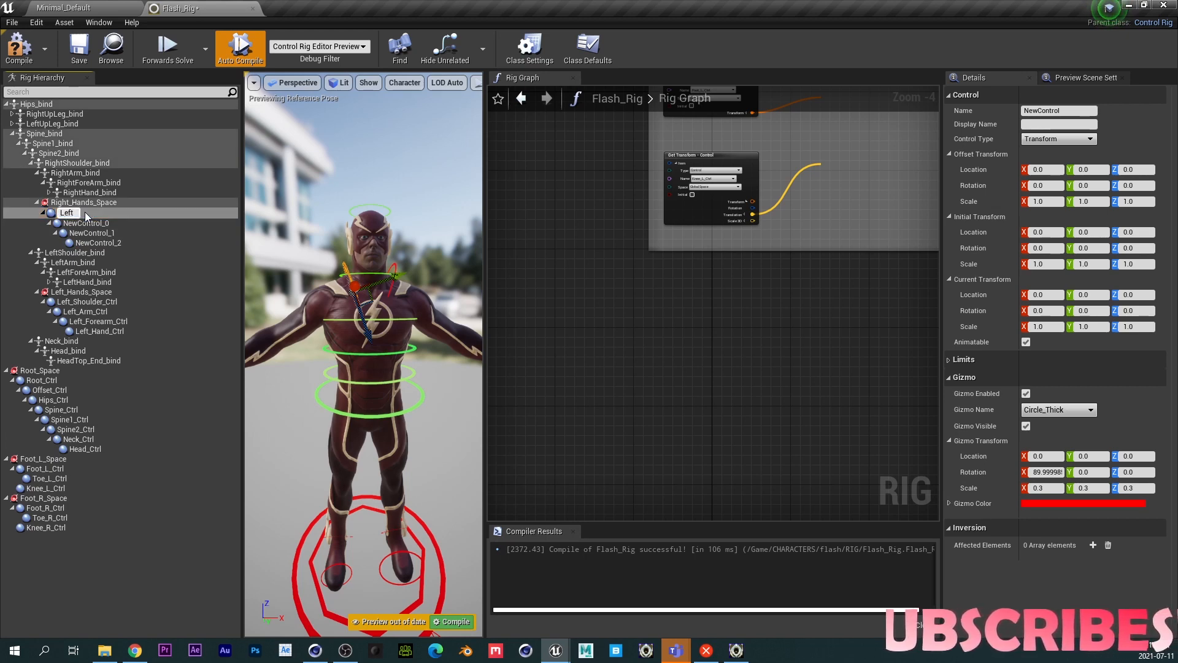
text(Left_Shoulder)
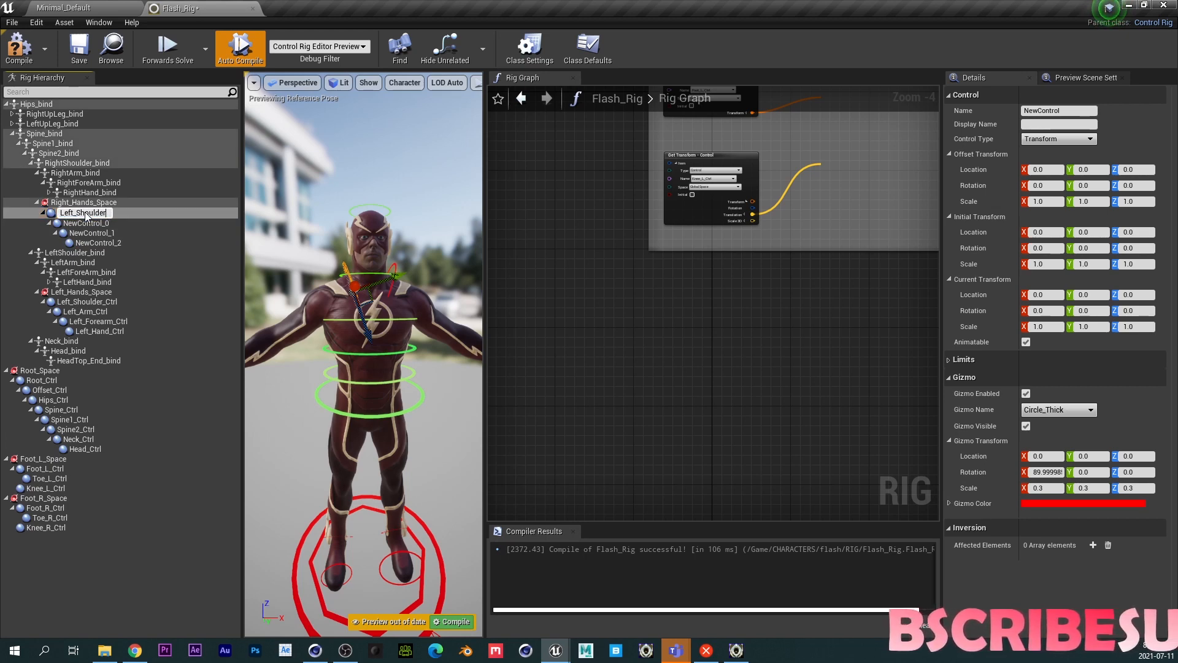
key(BackSpace)
key(BackSpace)
key(BackSpace)
key(BackSpace)
key(BackSpace)
key(BackSpace)
key(BackSpace)
key(BackSpace)
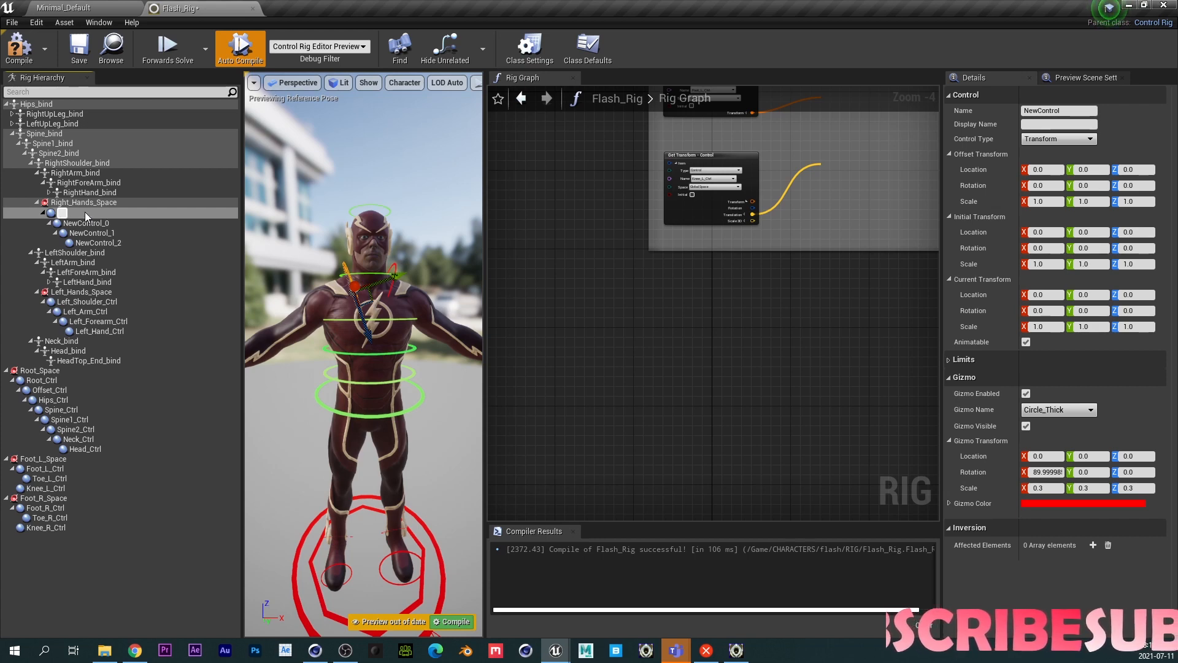
text(Right_Sh)
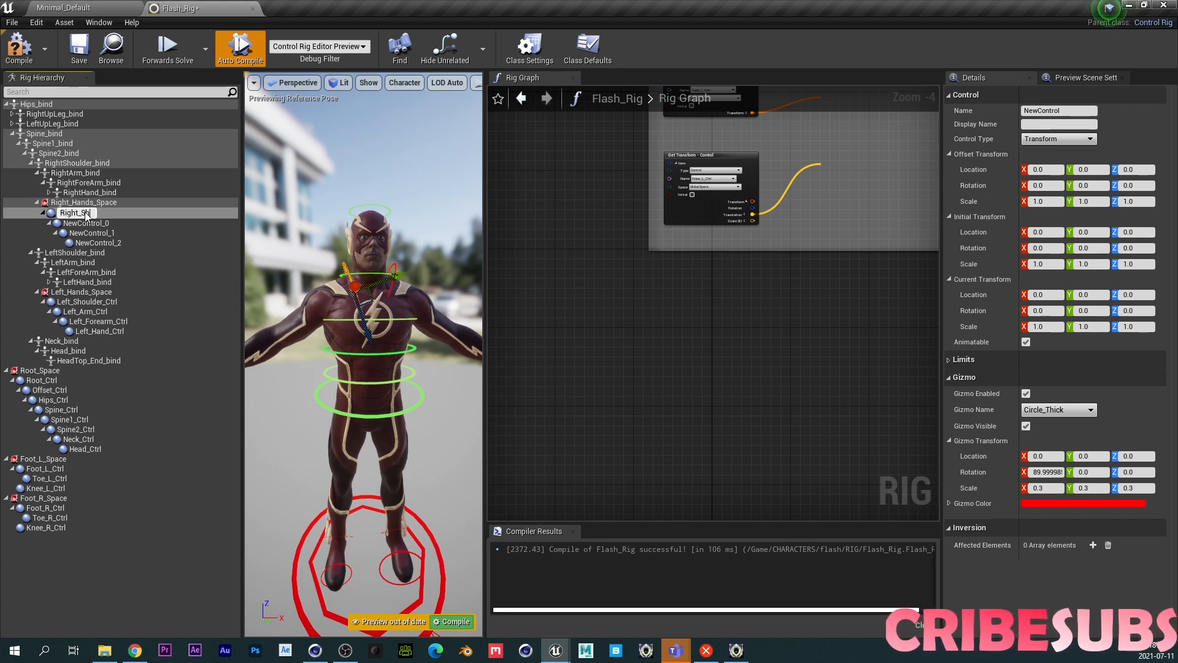
text(oulder_Ctrl)
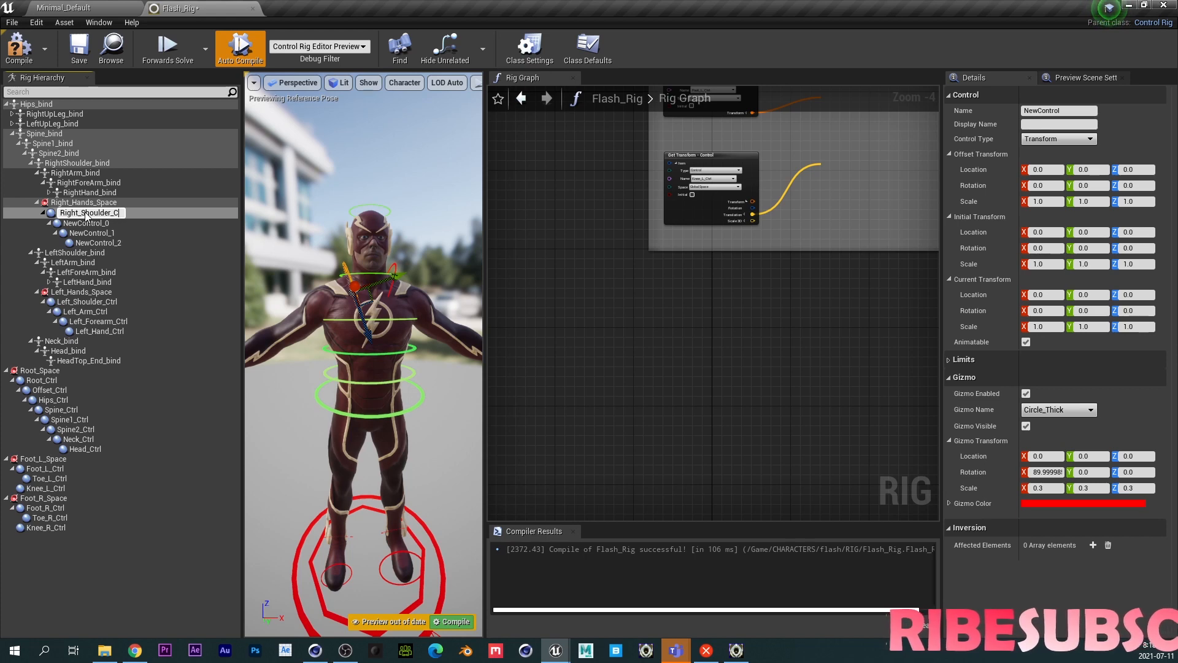
key(Return)
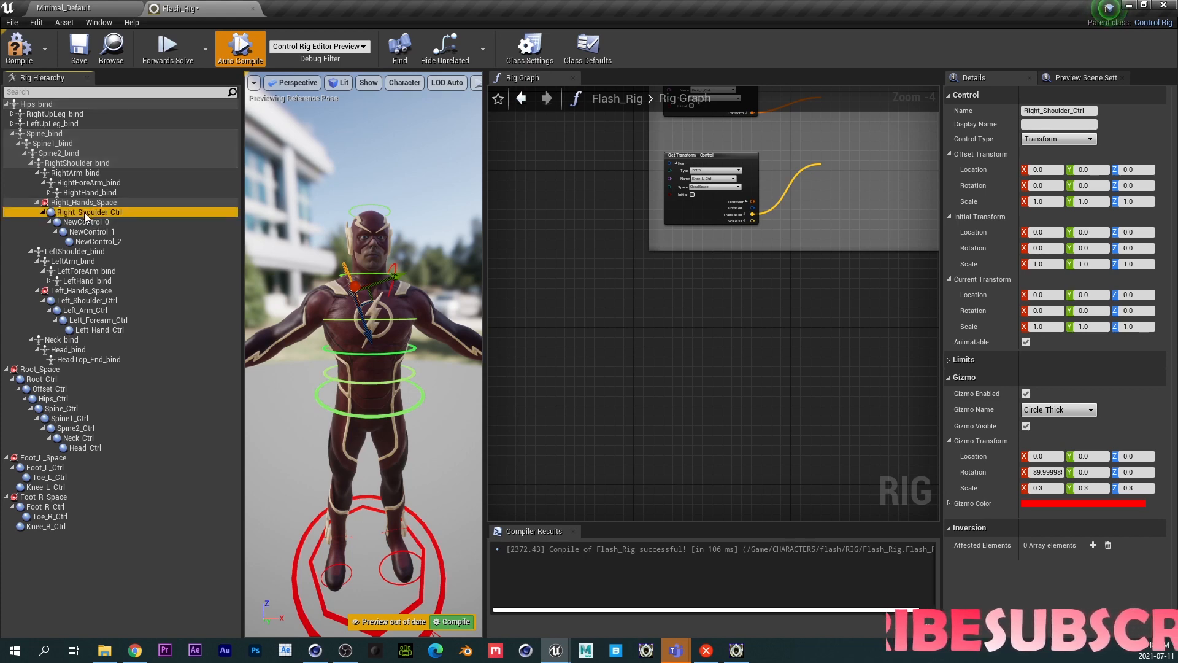
- Rename NewControl_0 as Right_Arm_Ctrl
key(F2)
click(86, 223)
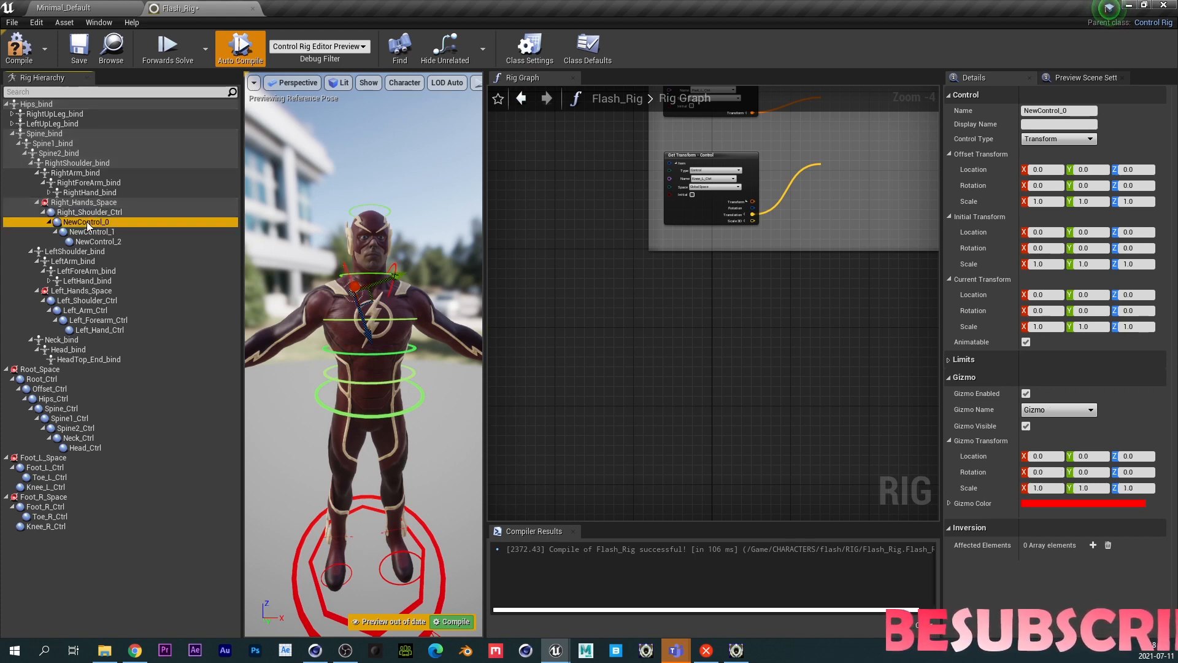
key(F2)
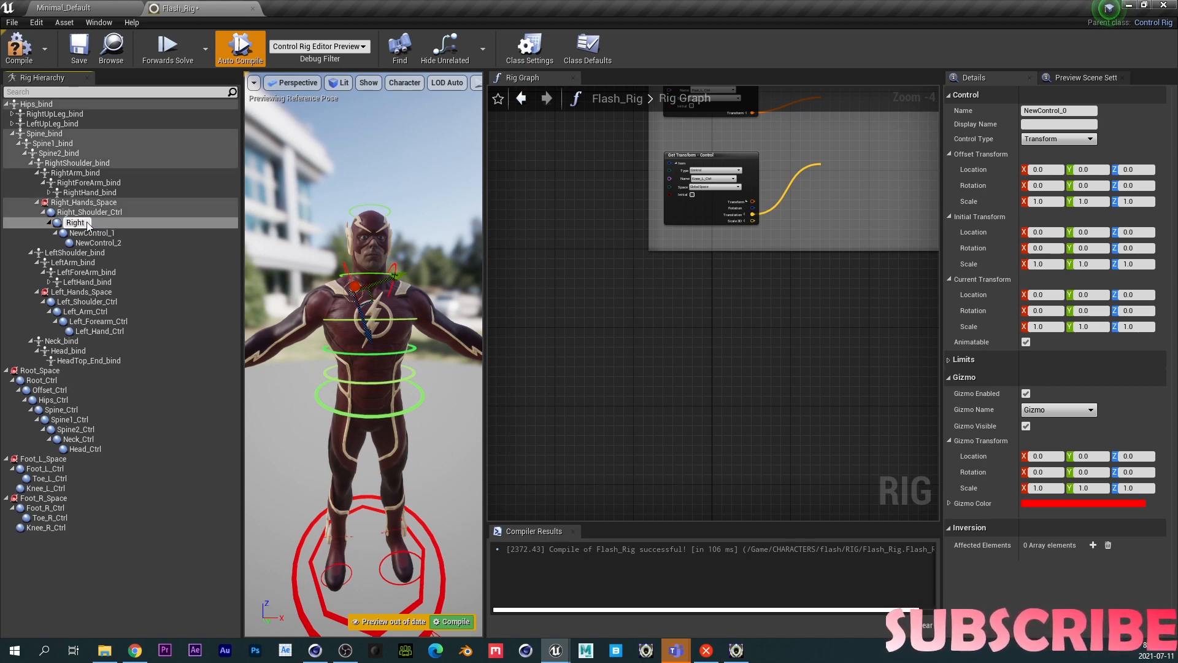
text(Right_Arm_Ctrl)
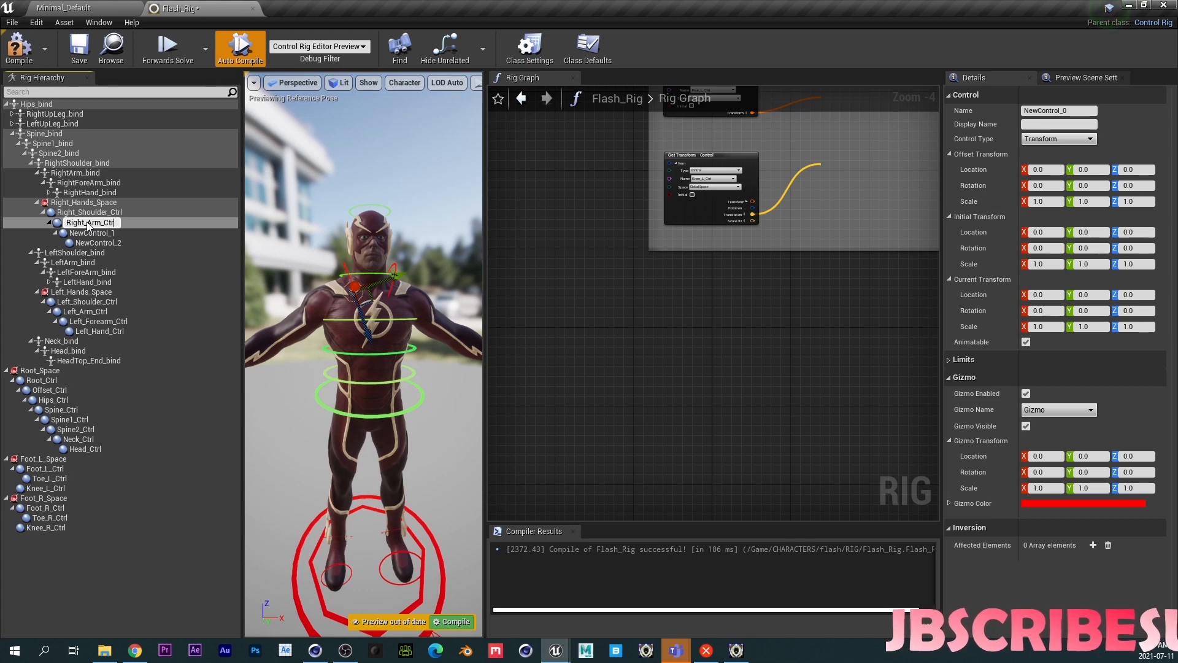
key(Return)
- Rename the remaining two controls Right_Forearm_Ctrl and Right_Hand_Ctrl
click(95, 232)
key(F2)
text(Right_Forea)
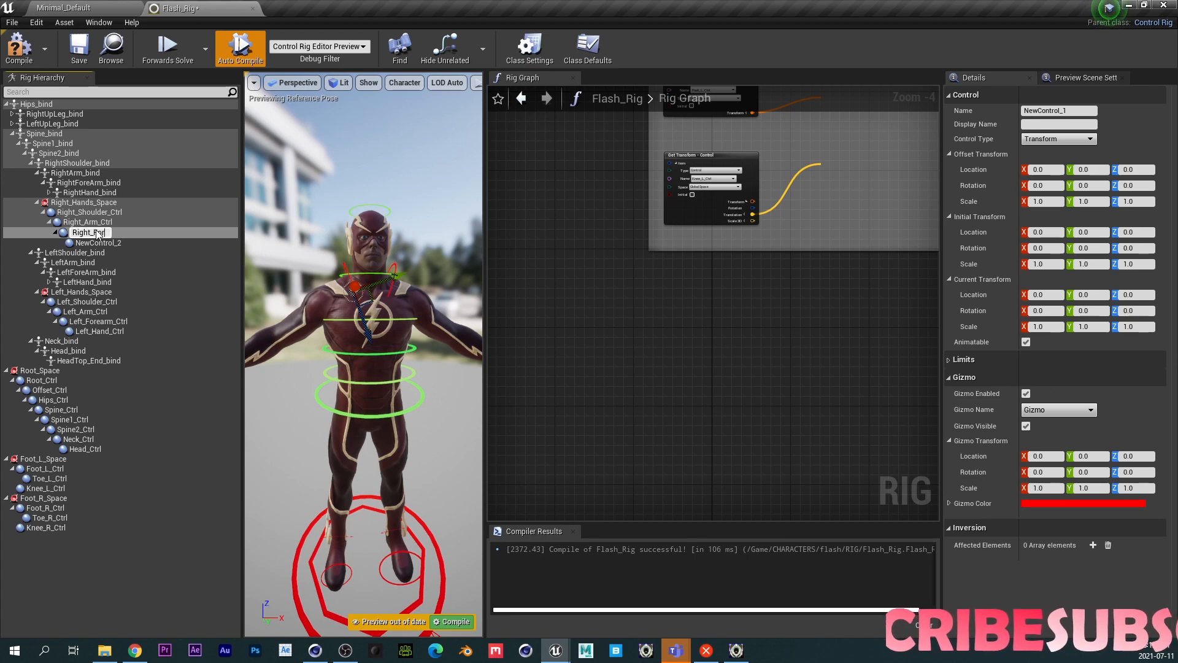
text(rm_Ctrl)
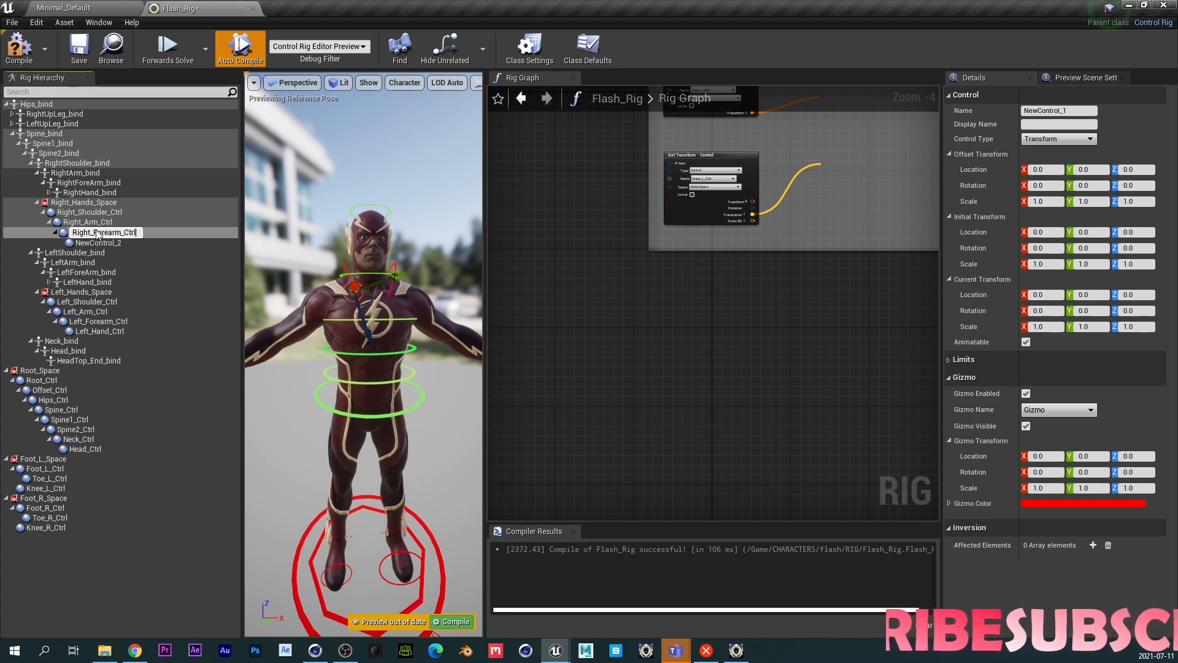
key(Return)
click(98, 241)
click(111, 243)
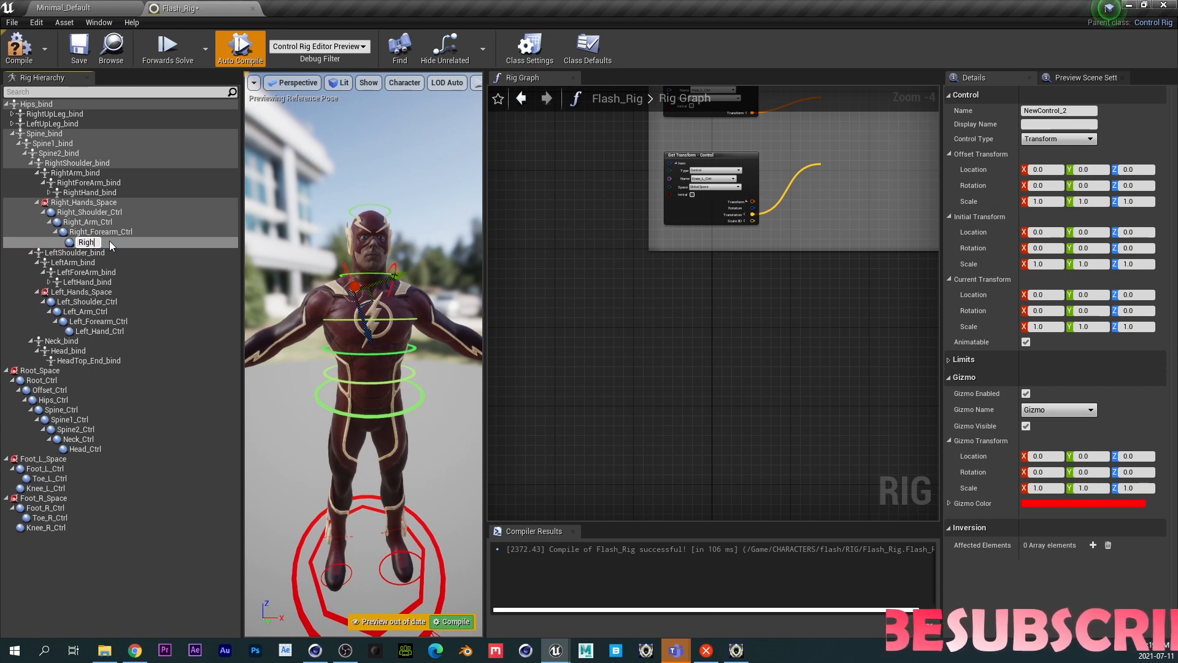
text(Right_Hand)
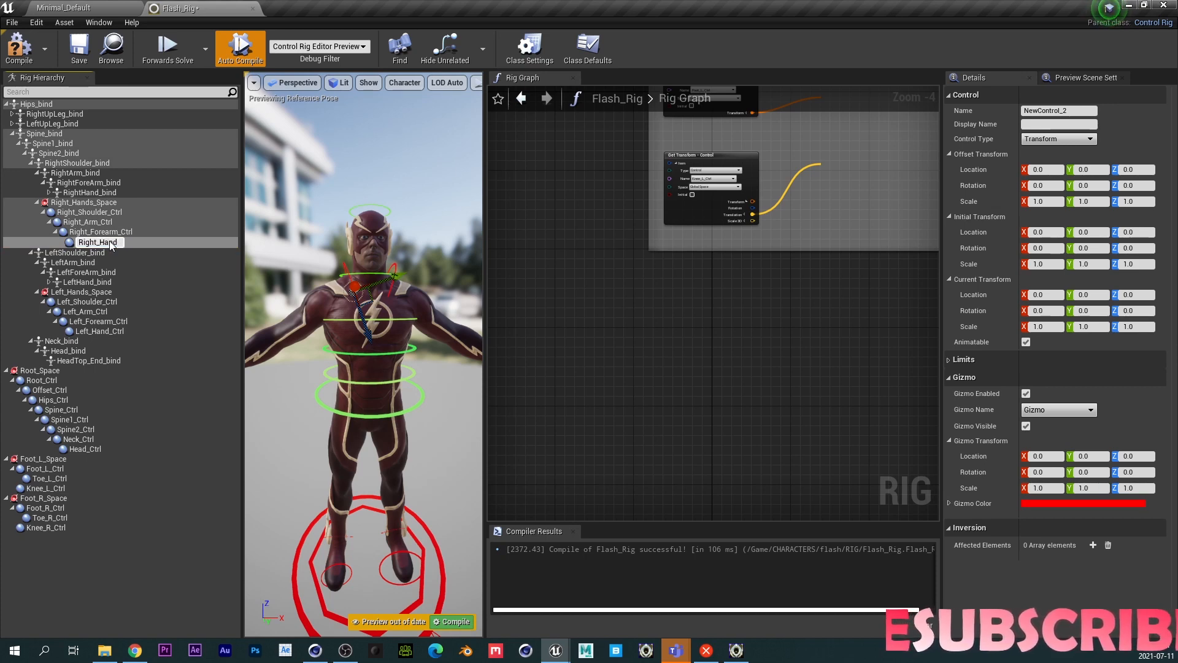
text(_Ctrl)
key(Return)
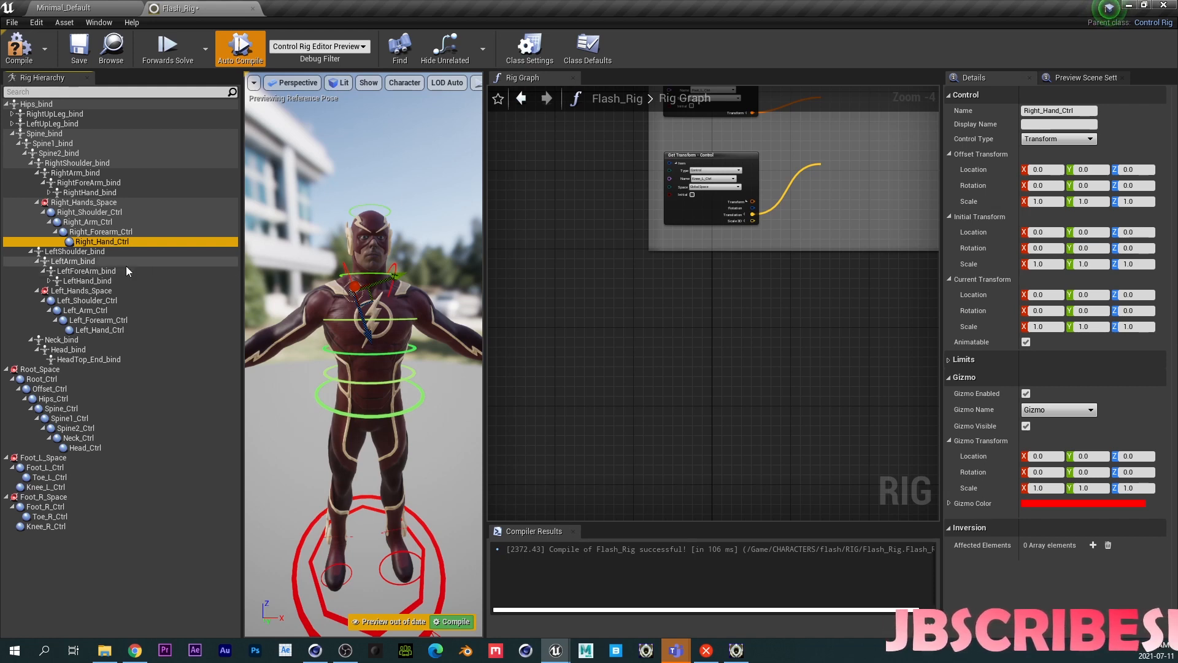
- Paste RightArm_bind's transform into Right_Arm_Ctrl's offset transform
click(83, 163)
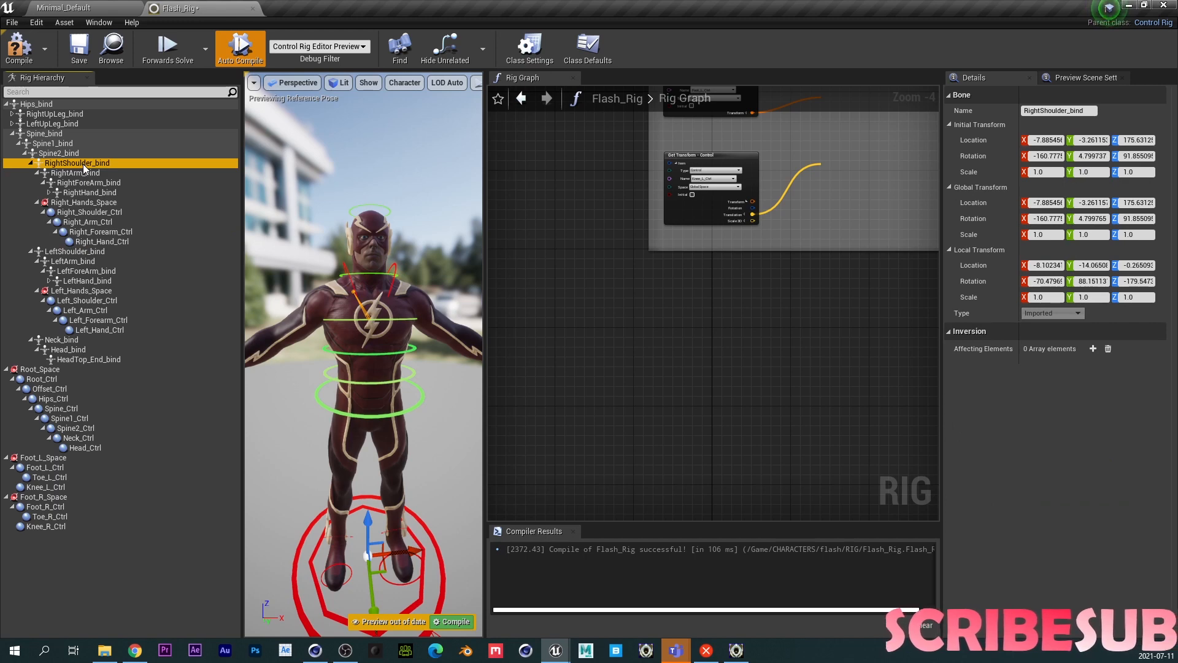
click(92, 212)
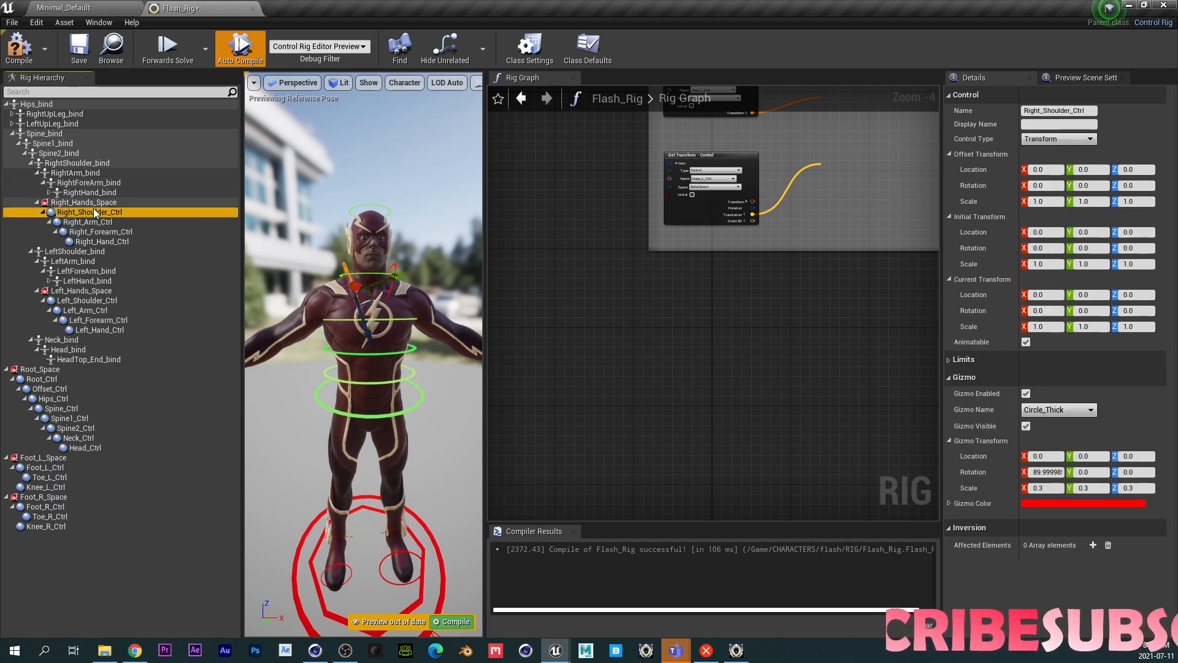
click(92, 173)
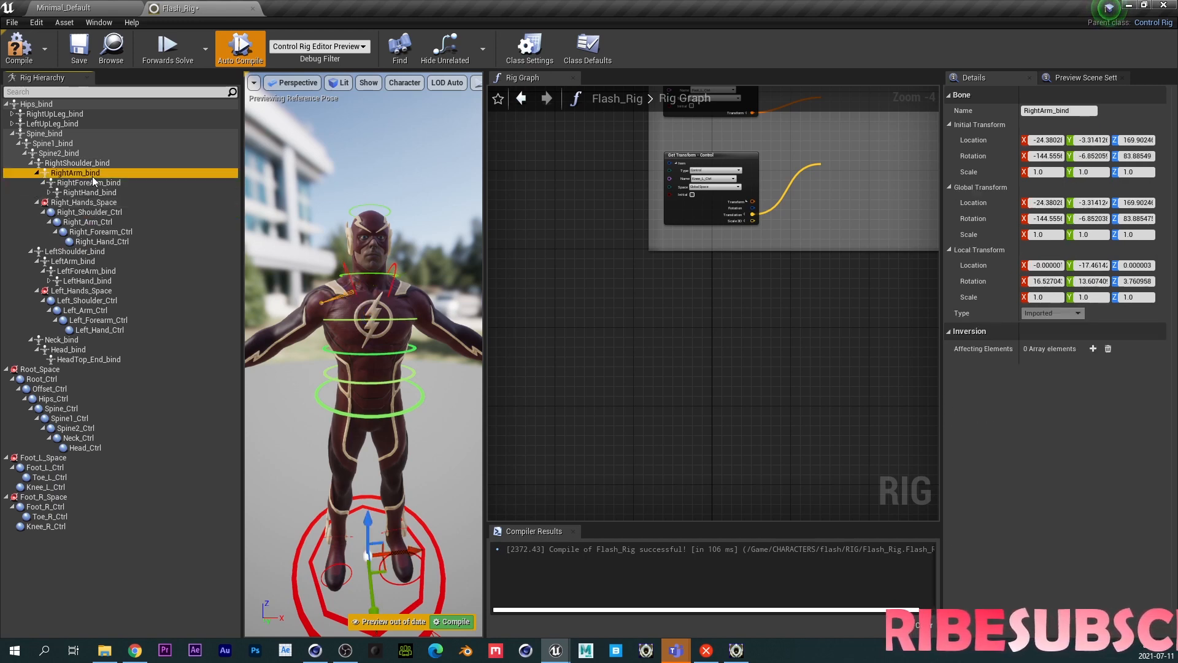
click(90, 222)
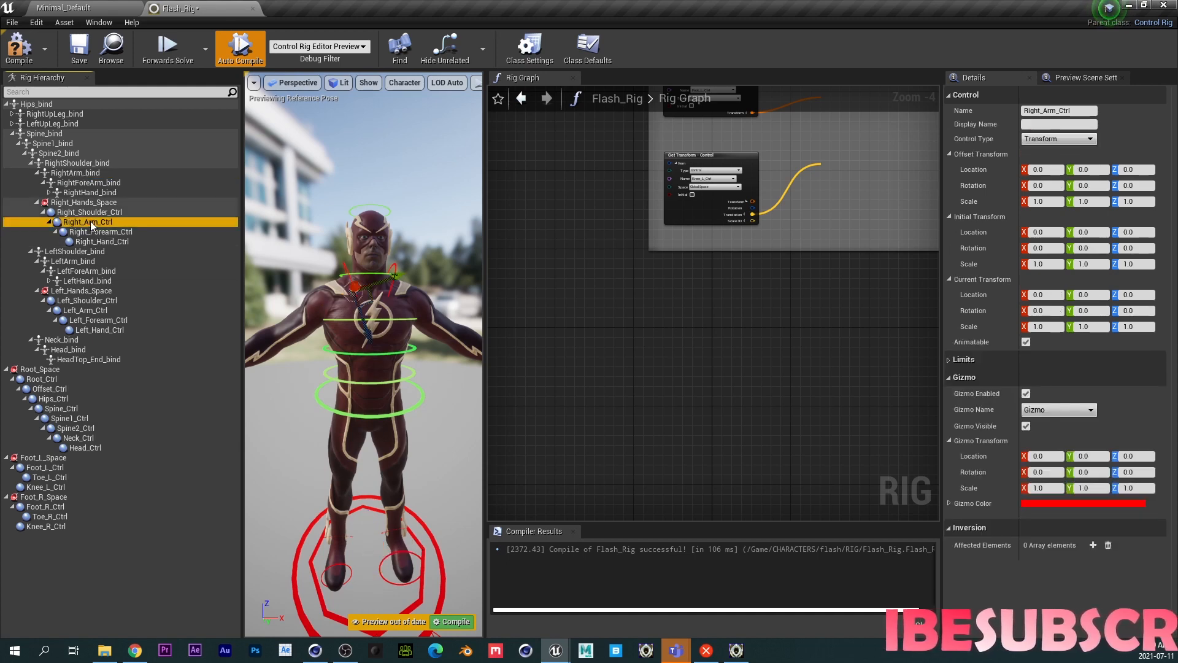
key(ctrl+alt+v)
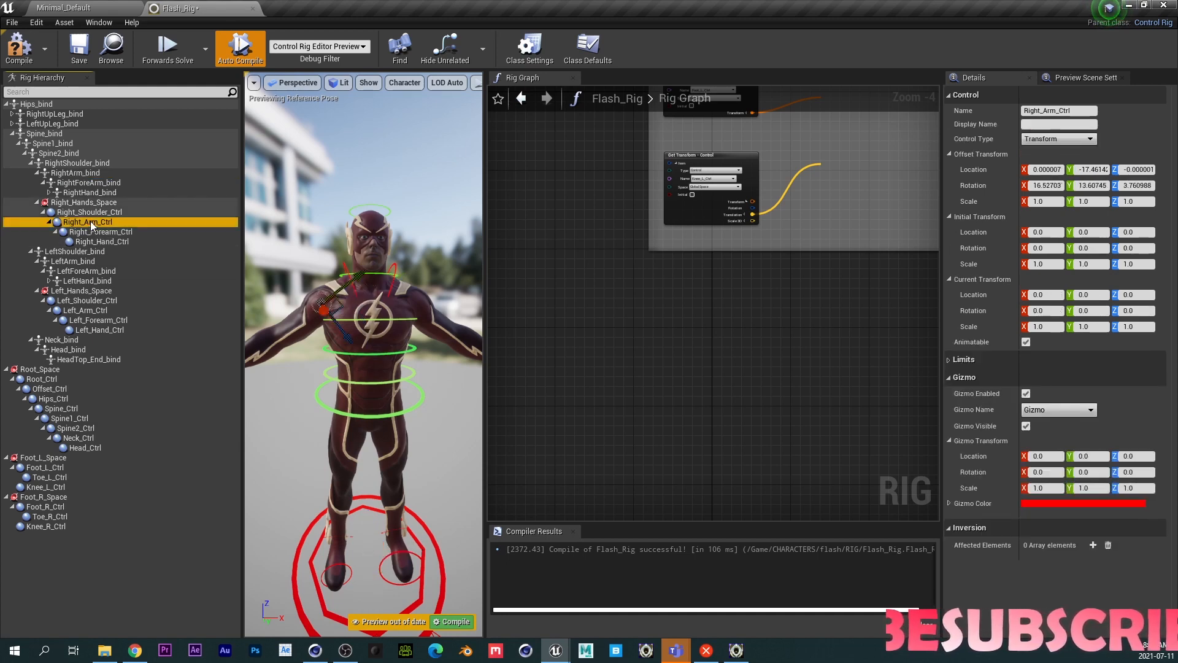
- Set Right_Arm_Ctrl's gizmo to Circle_Thick with an X rotation of 90
scroll(364, 368, up, 5)
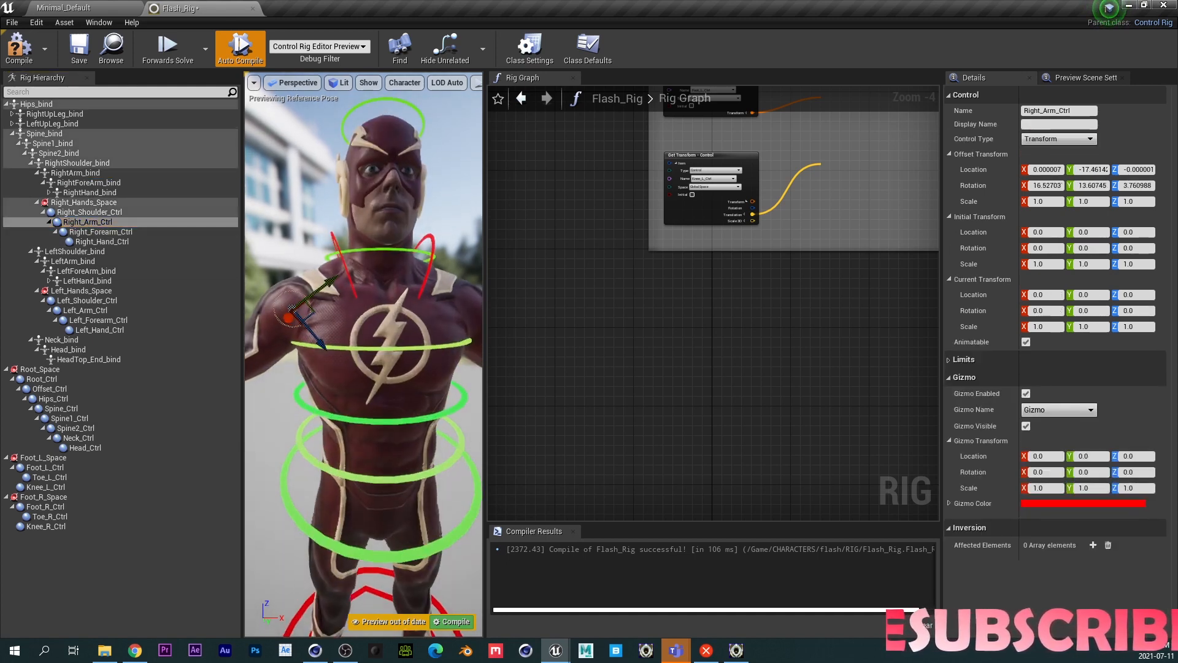
scroll(364, 368, up, 6)
scroll(363, 355, down, 6)
click(84, 221)
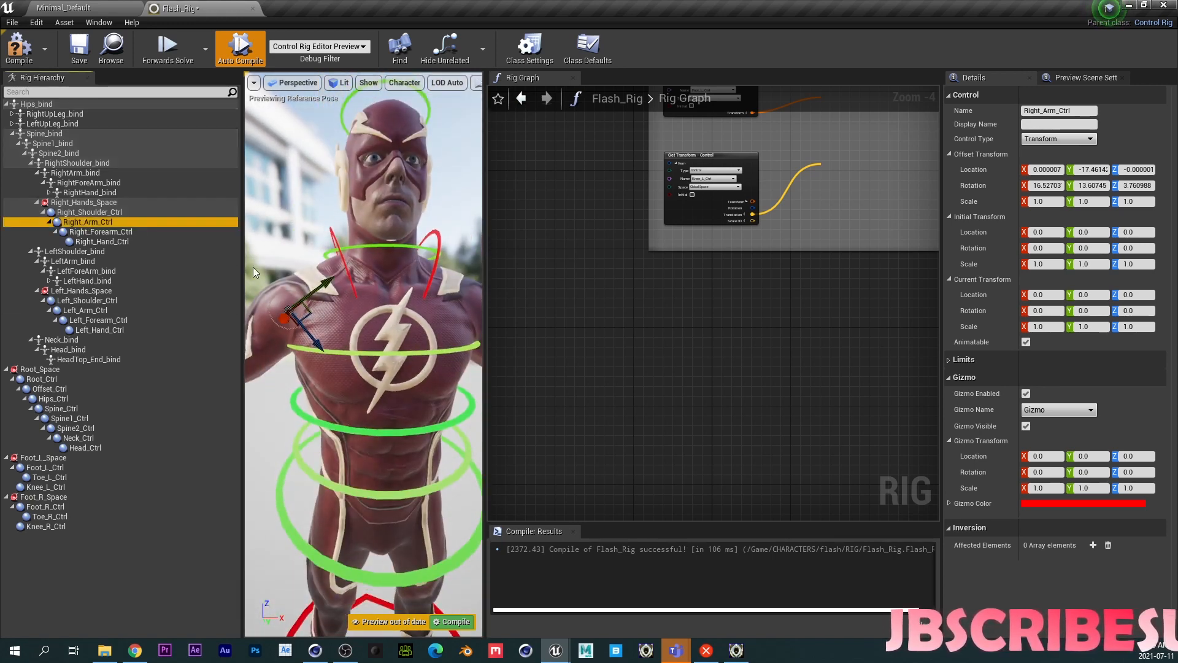
click(1058, 409)
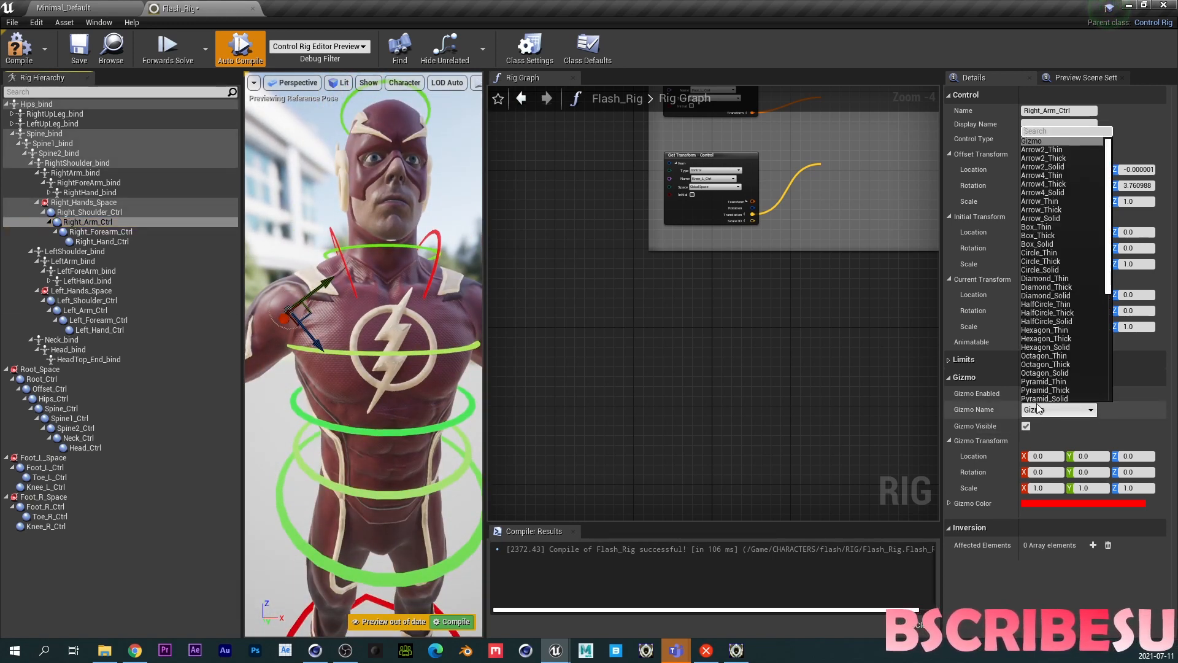
click(1047, 262)
text(90)
key(Return)
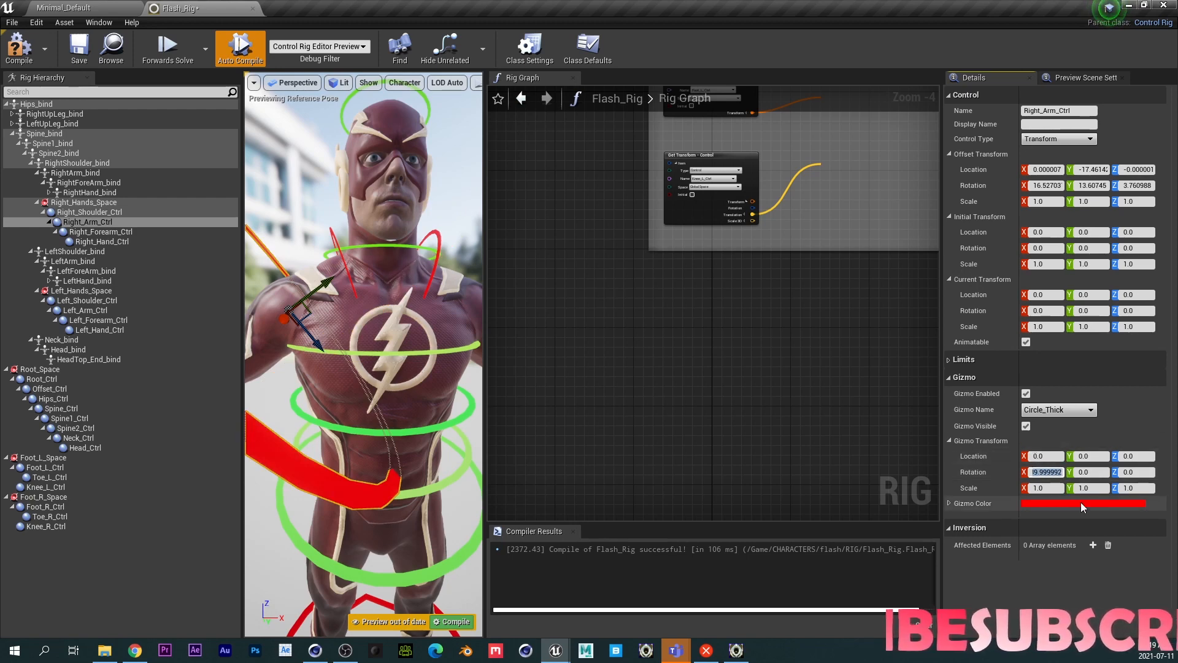
- Scale Right_Arm_Ctrl's gizmo to 0.3 on all three axes
click(1047, 487)
text(0.3)
key(Tab)
text(0.3)
key(Tab)
text(0.3)
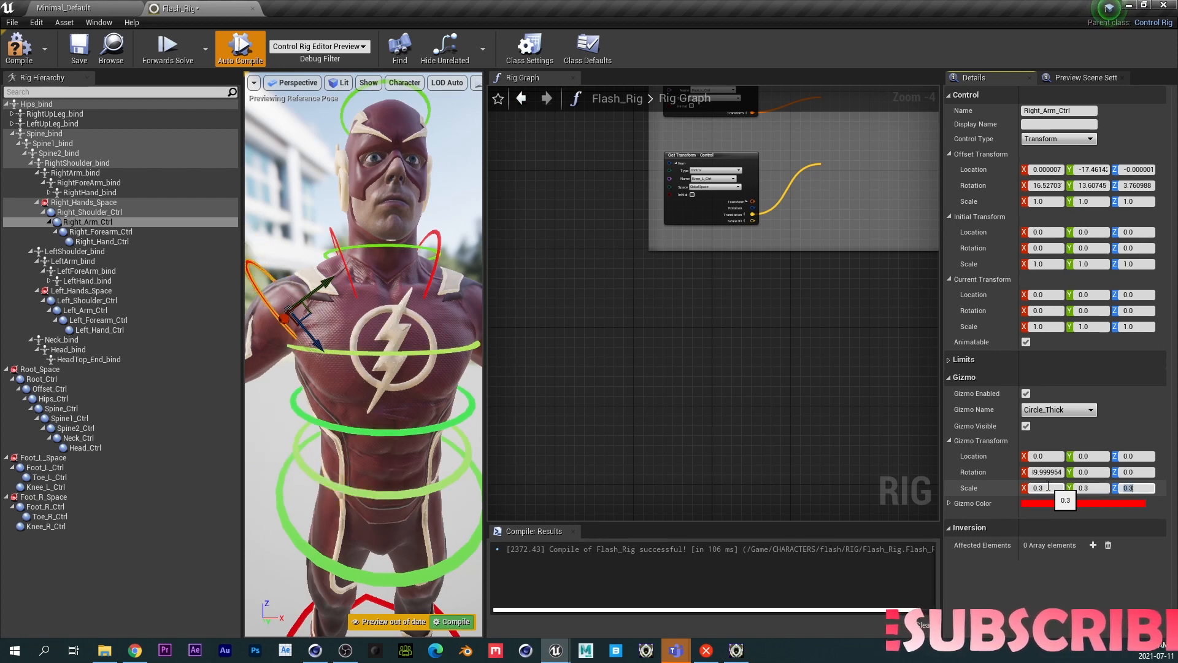
- Paste RightForeArm_bind's transform into Right_Forearm_Ctrl's offset transform
click(90, 233)
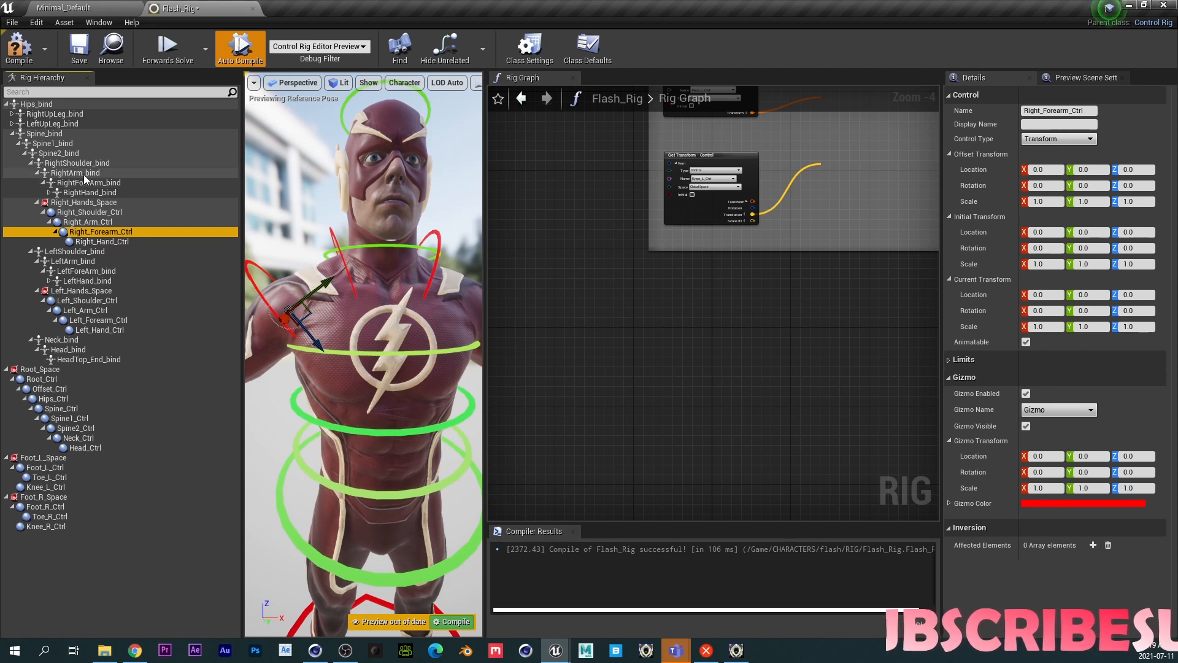
click(86, 174)
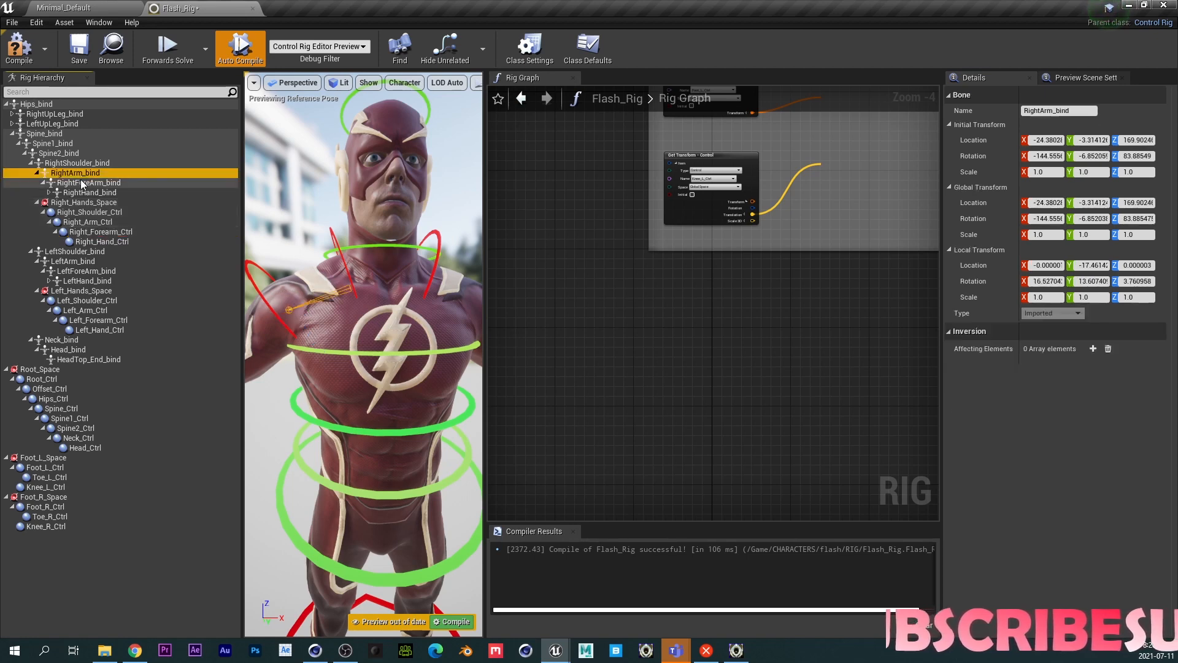
click(100, 232)
key(ctrl+shift+v)
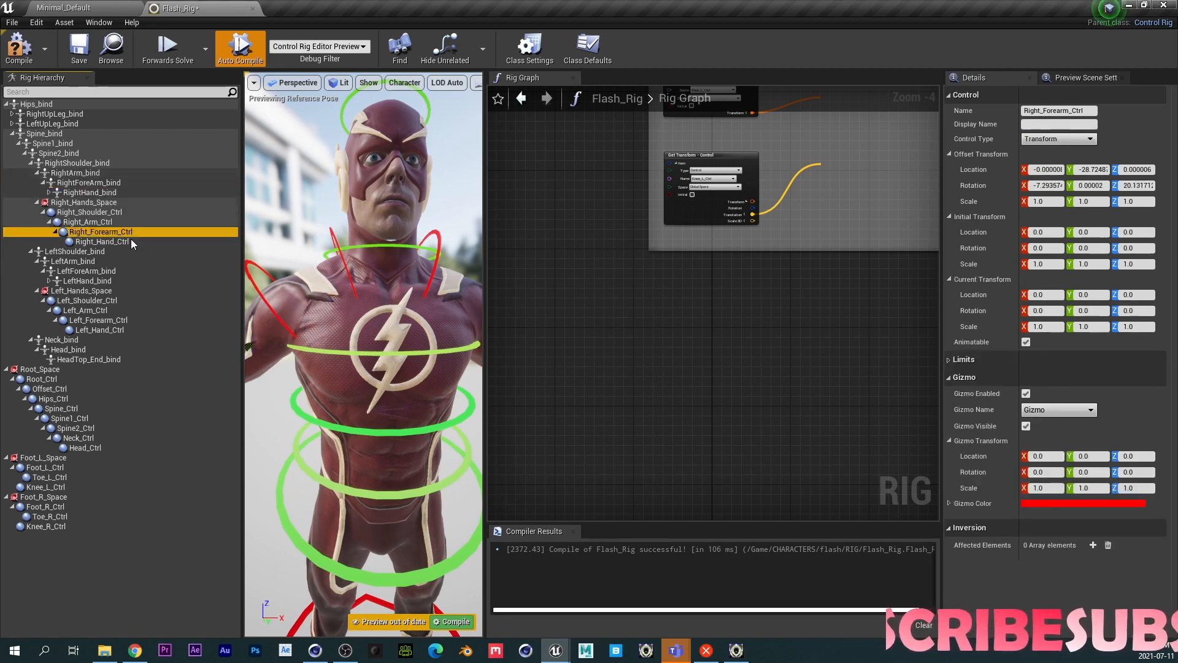
- Scale Right_Forearm_Ctrl's gizmo to 0.3 on all three axes
key(f)
click(1045, 488)
text(0.3)
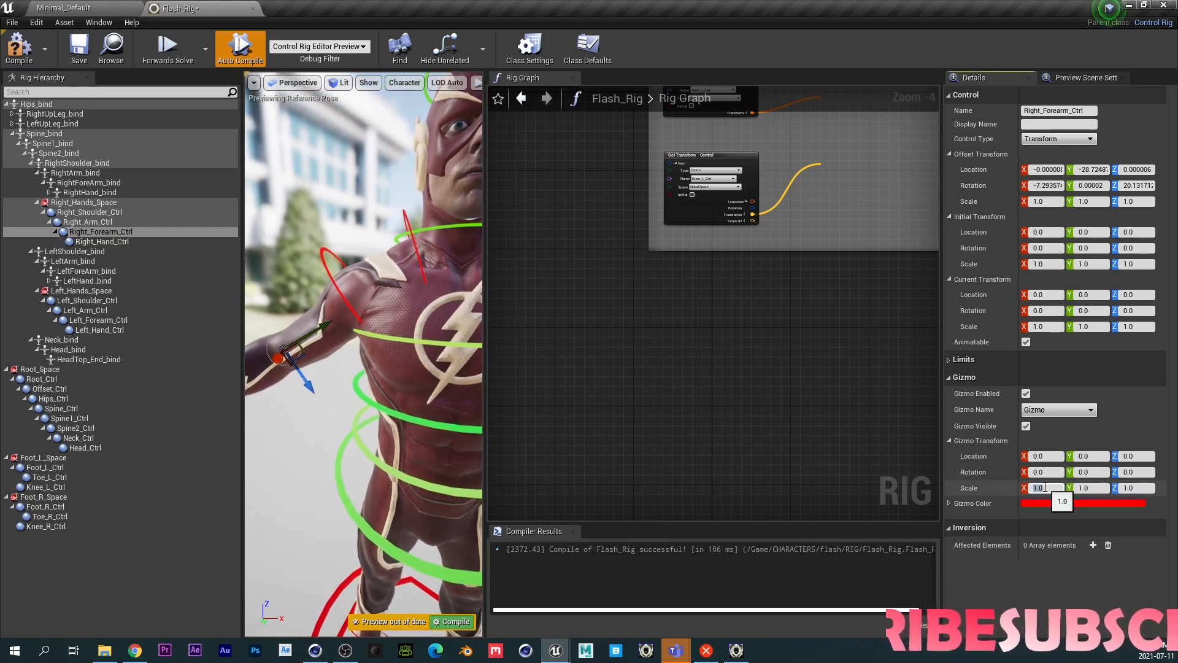
key(Tab)
text(0.3)
key(Tab)
text(0.3)
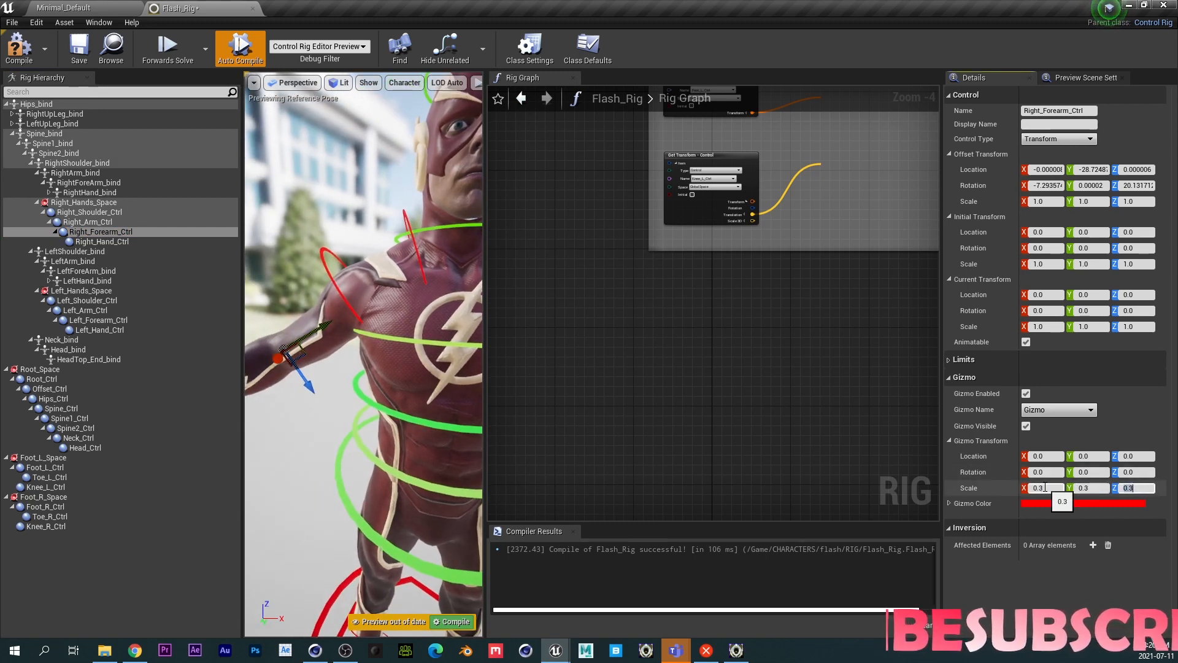
- Set Right_Forearm_Ctrl's gizmo to Circle_Thick with an X rotation of 90
click(1045, 472)
text(90)
key(Return)
click(1055, 410)
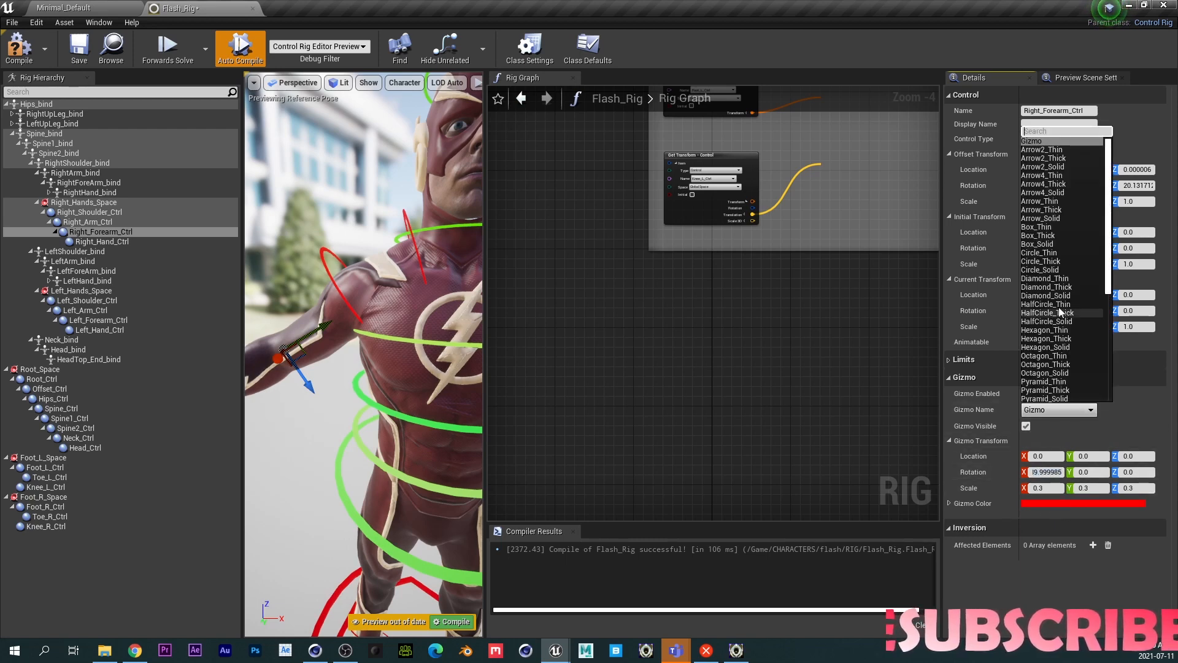
click(1051, 262)
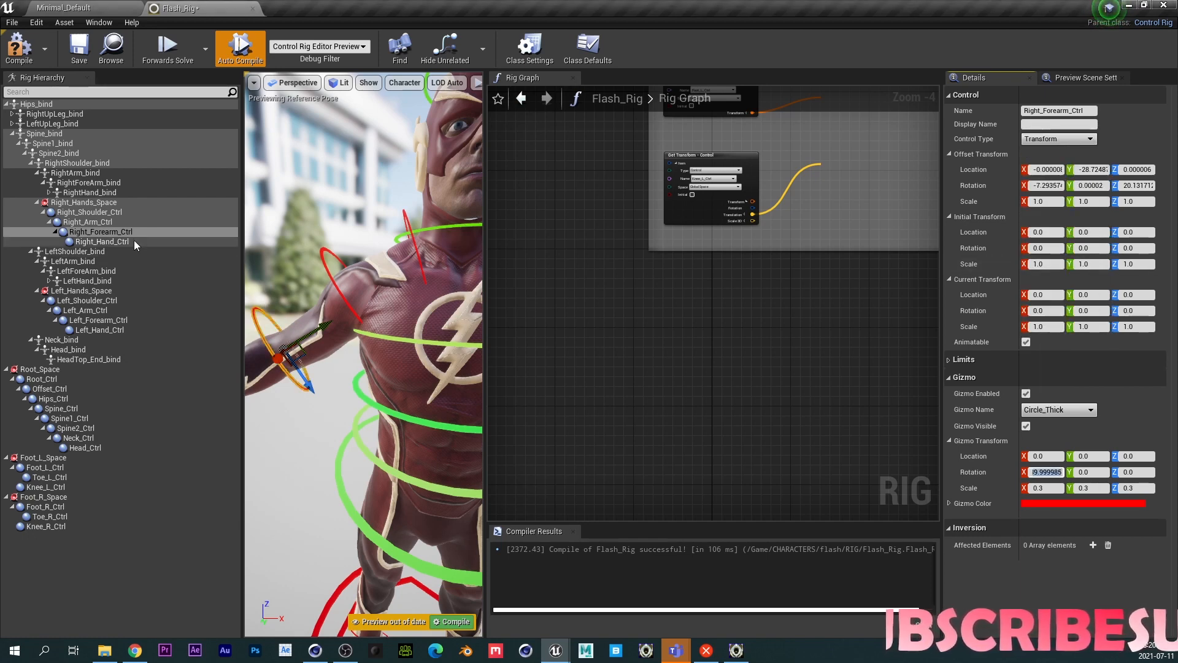
- Give Right_Hand_Ctrl a Circle_Thick gizmo rotated 90 on X
click(80, 190)
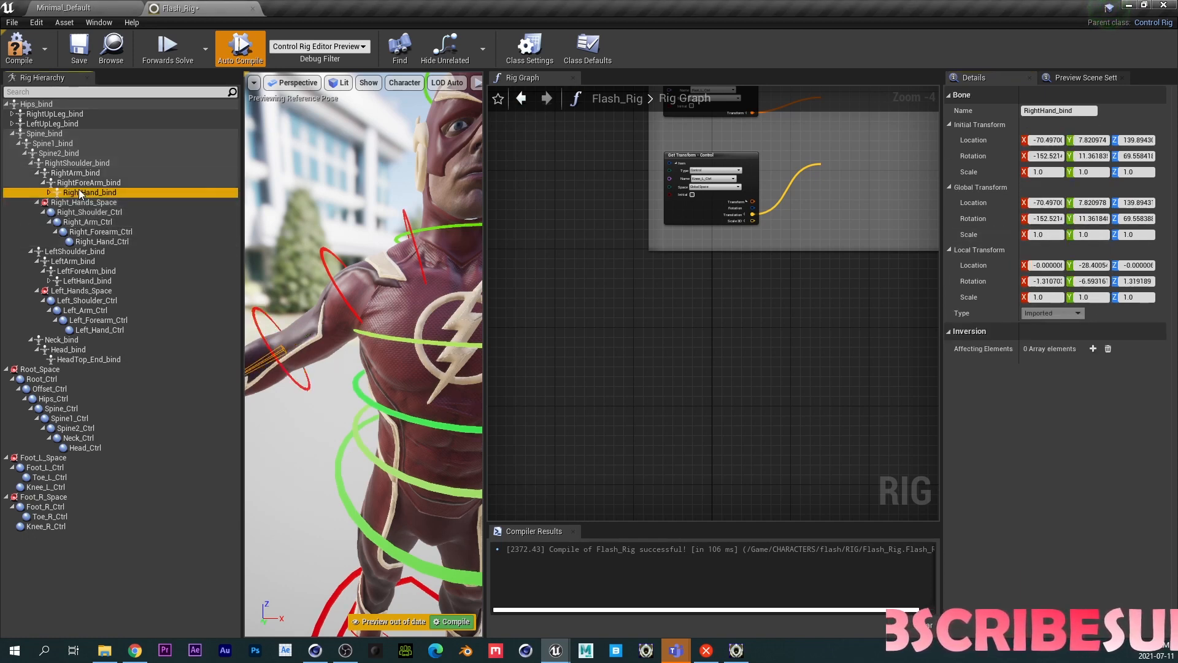
click(107, 242)
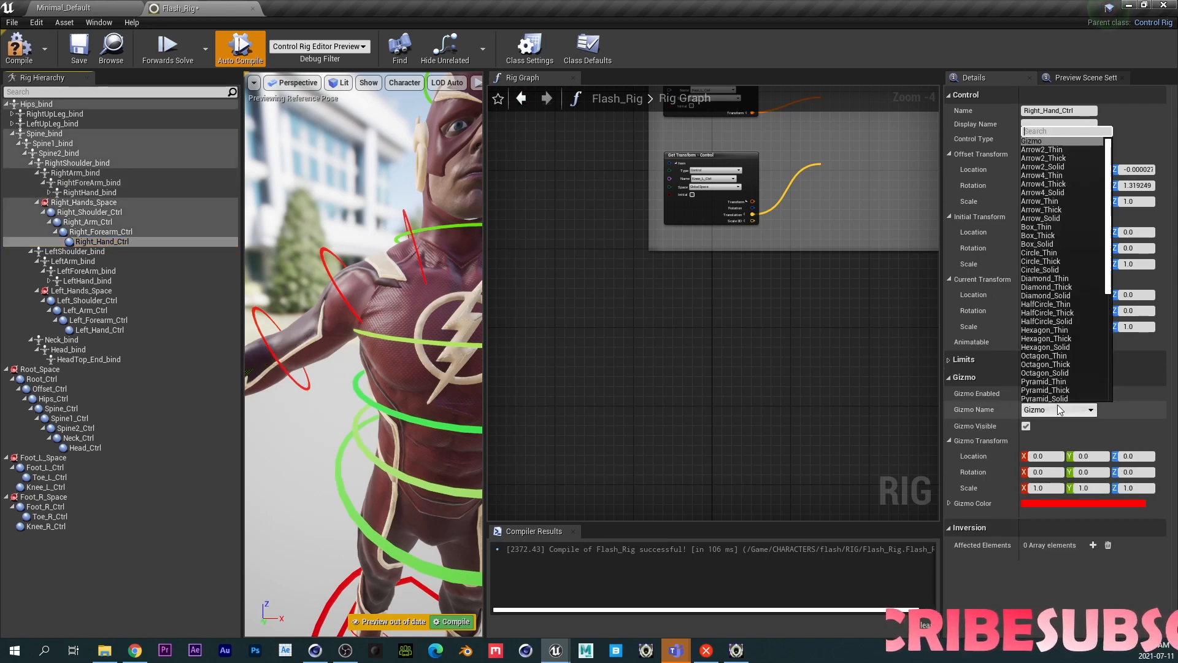
click(1058, 261)
click(1046, 472)
text(9)
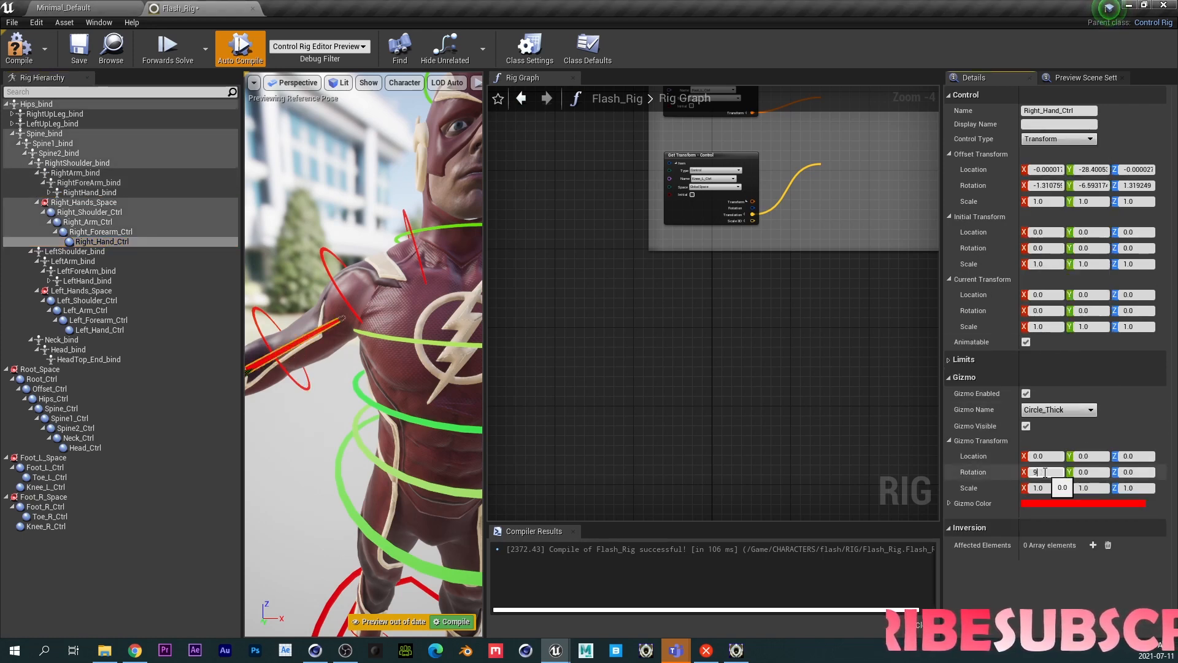
text(0)
key(Return)
- Scale Right_Hand_Ctrl's gizmo to 0.3 on all three axes
click(1043, 487)
text(0.3)
key(Tab)
text(0.3)
key(Tab)
text(0.3)
key(Return)
key(f)
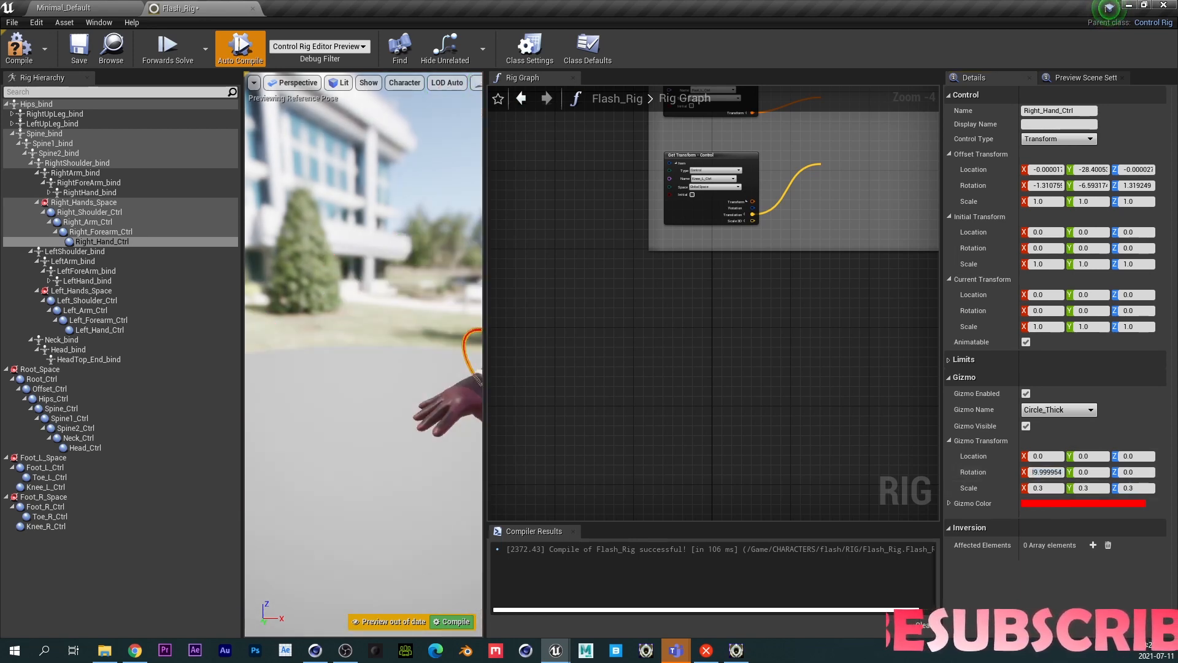
- Reduce the Right_Forearm_Ctrl and Right_Hand_Ctrl gizmo scales to 0.2 and save the rig
drag(363, 466, 367, 521)
middle_drag(389, 322, 413, 306)
click(385, 329)
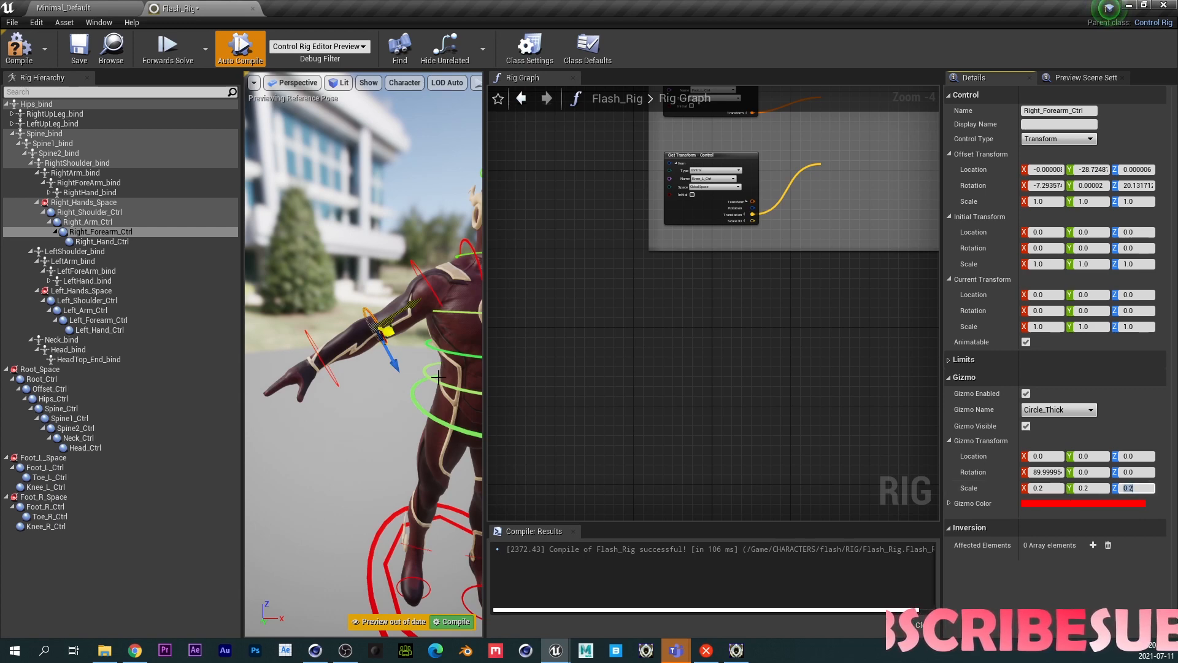
click(322, 356)
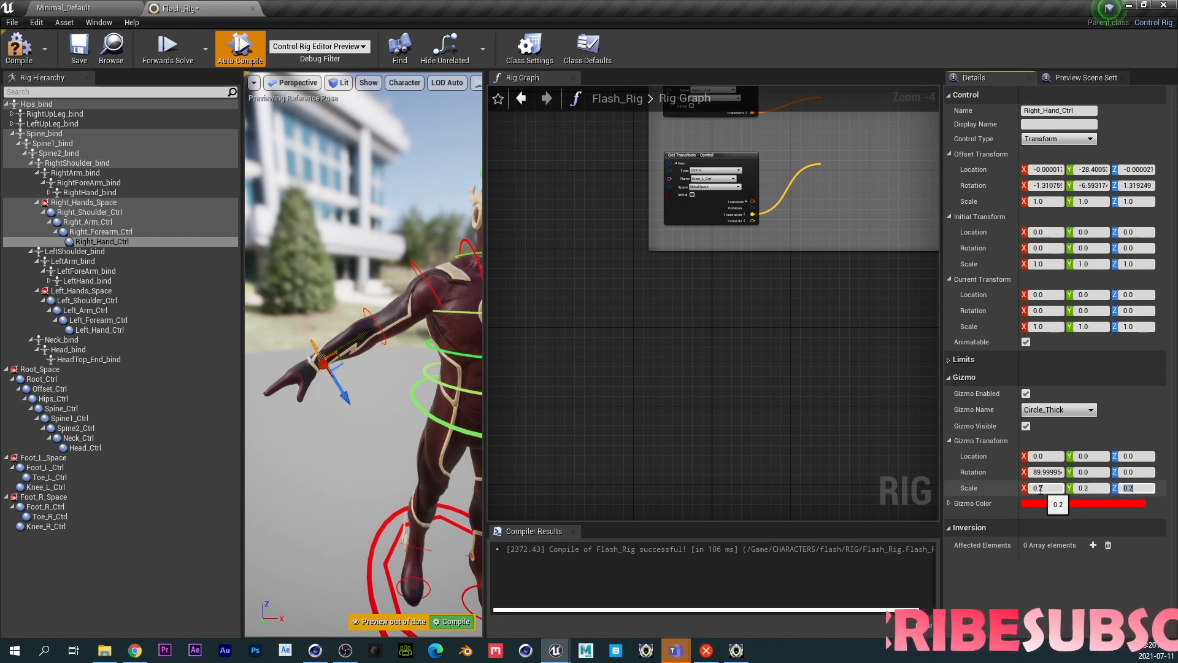
key(Return)
click(73, 54)
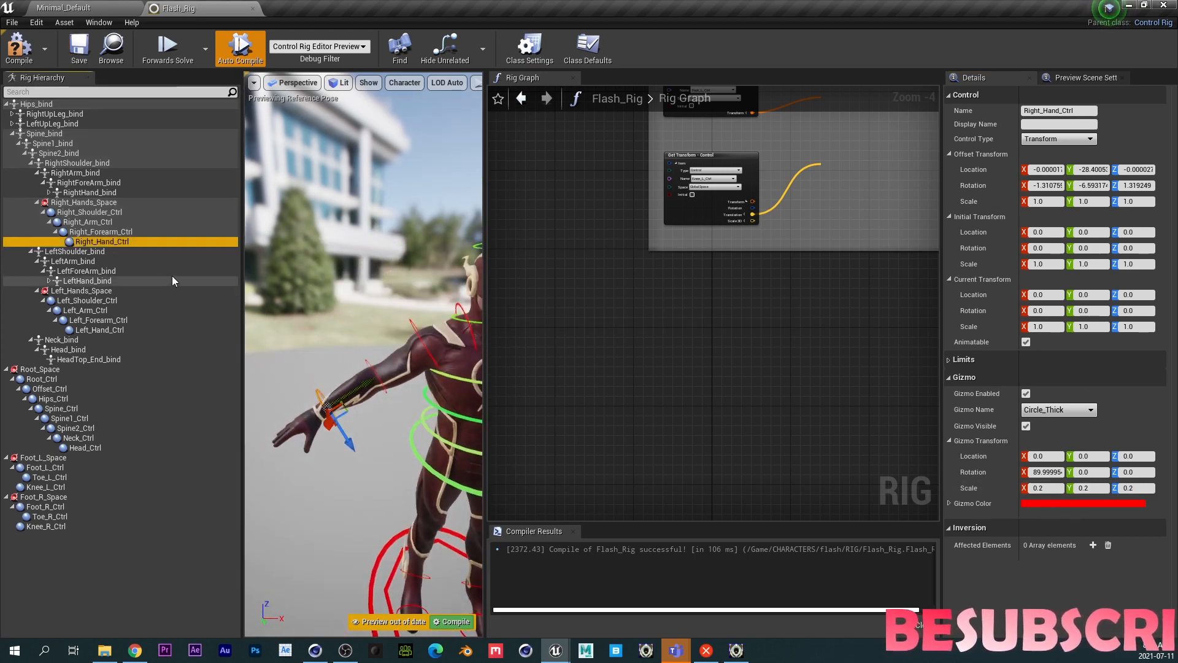
- Paste LeftShoulder_bind's transform into Left_Shoulder_Ctrl's offset transform
click(108, 301)
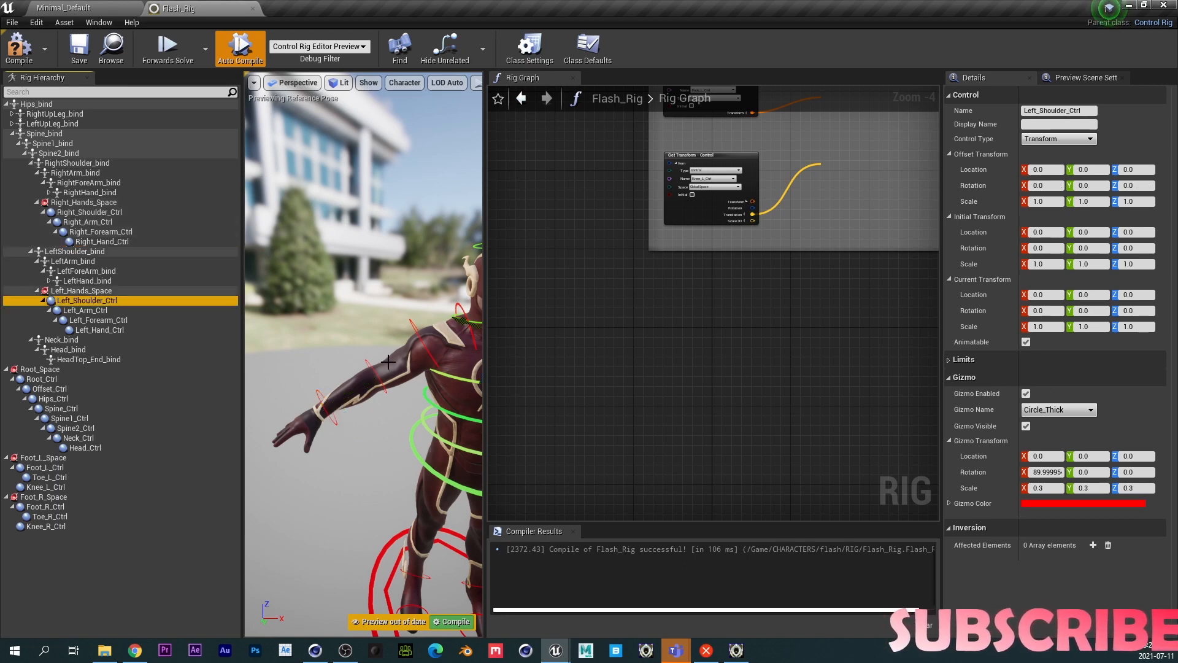
key(f)
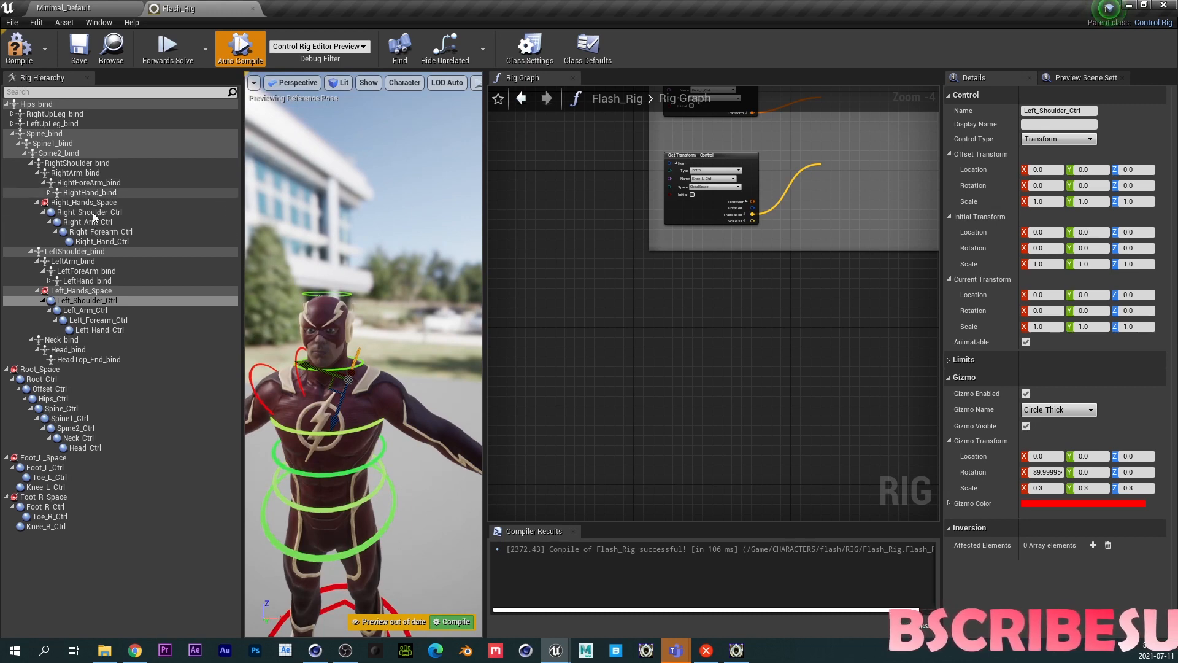
click(87, 251)
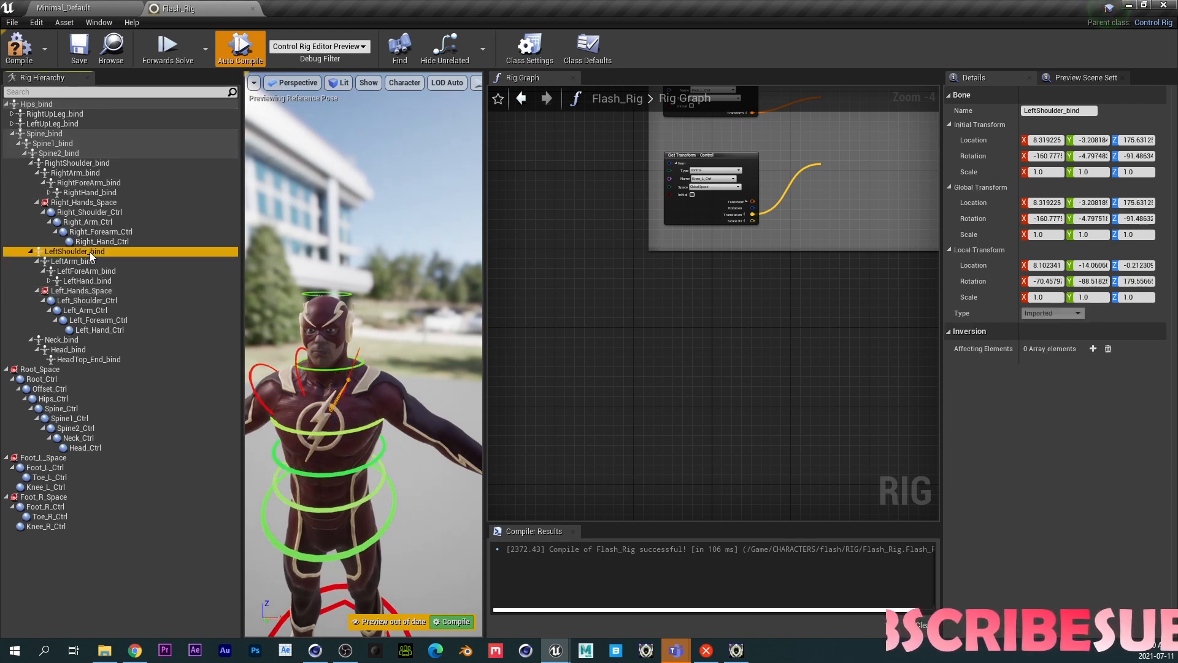
click(84, 303)
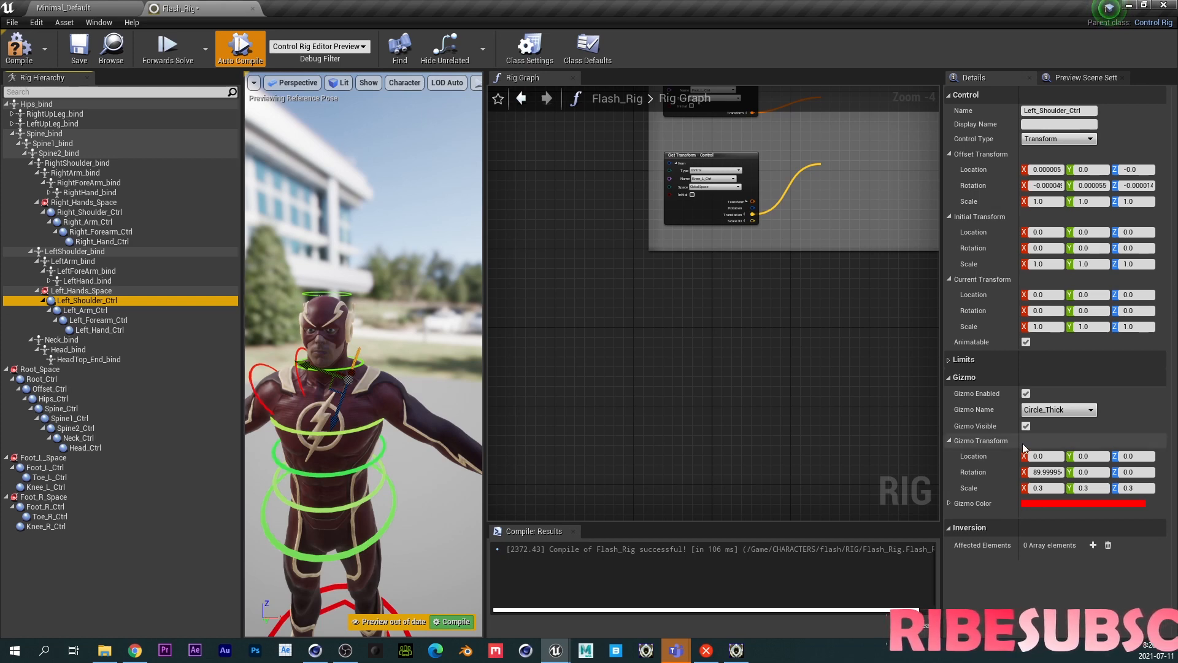
- Set Left_Arm_Ctrl's gizmo to Circle_Thick with an X rotation of 90
click(103, 311)
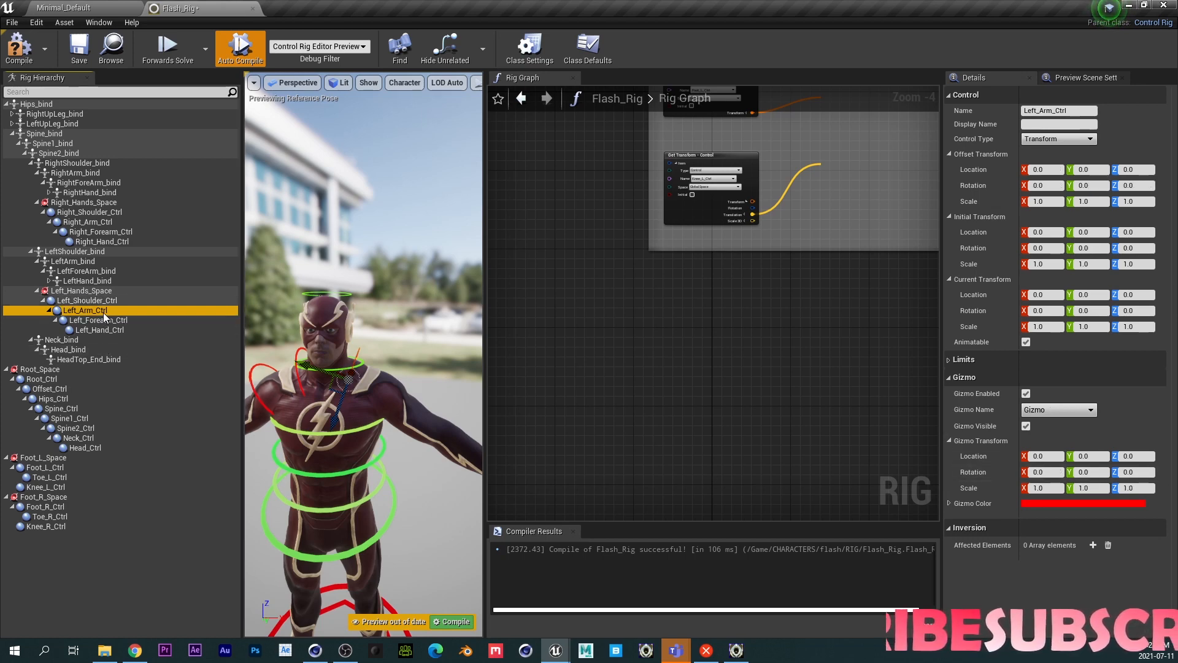
click(1051, 467)
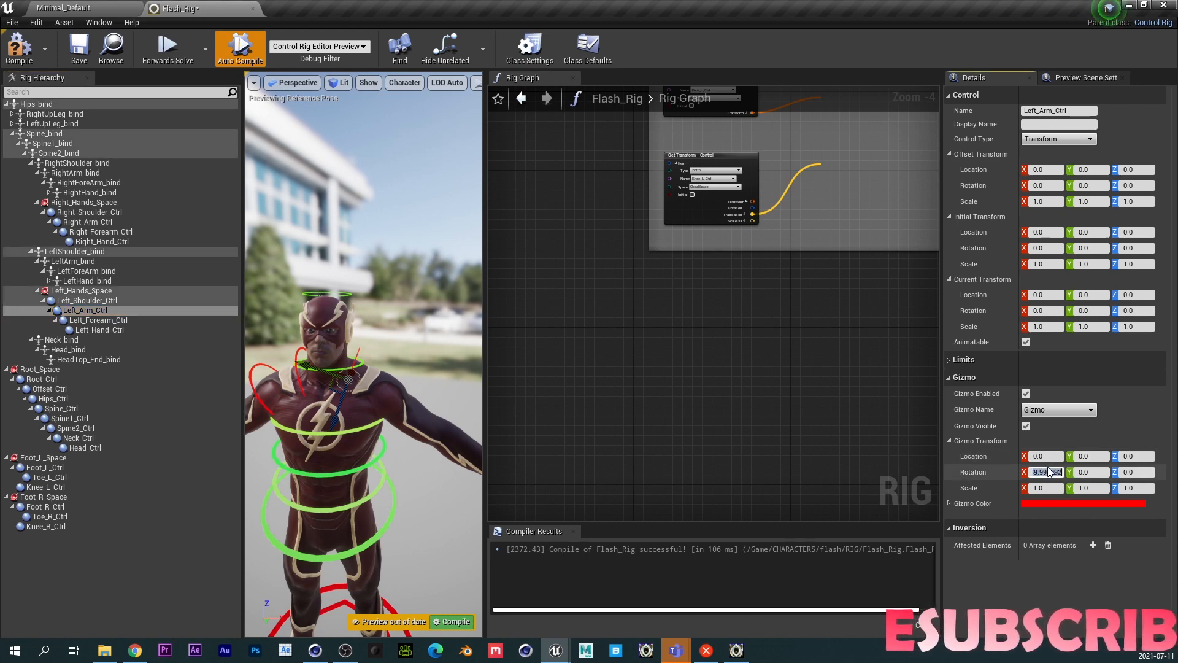
click(1043, 409)
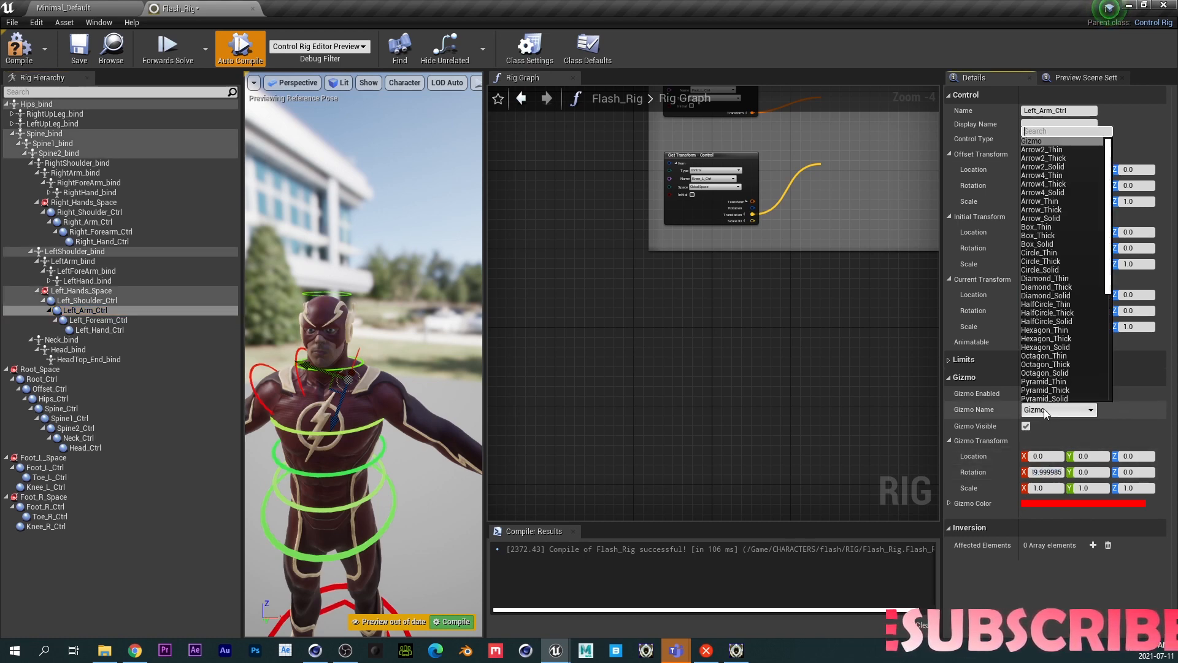
click(1047, 262)
- Scale Left_Arm_Ctrl's gizmo to 0.3 on all three axes
click(1051, 488)
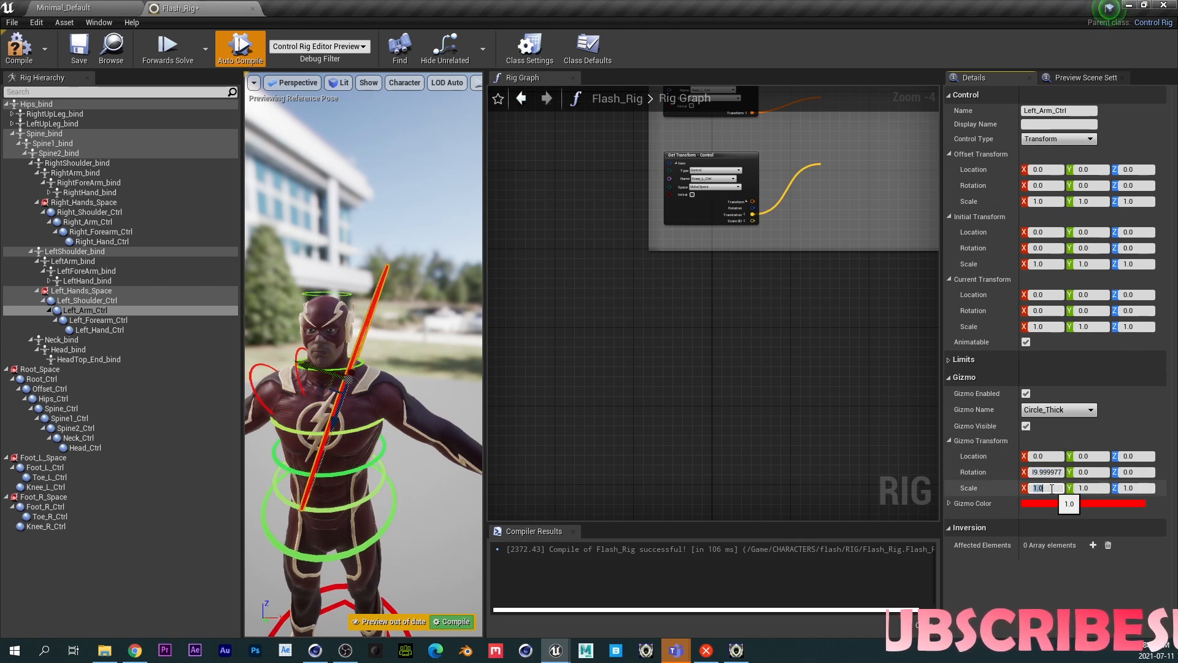
text(0.3)
key(Tab)
text(0.3)
key(Tab)
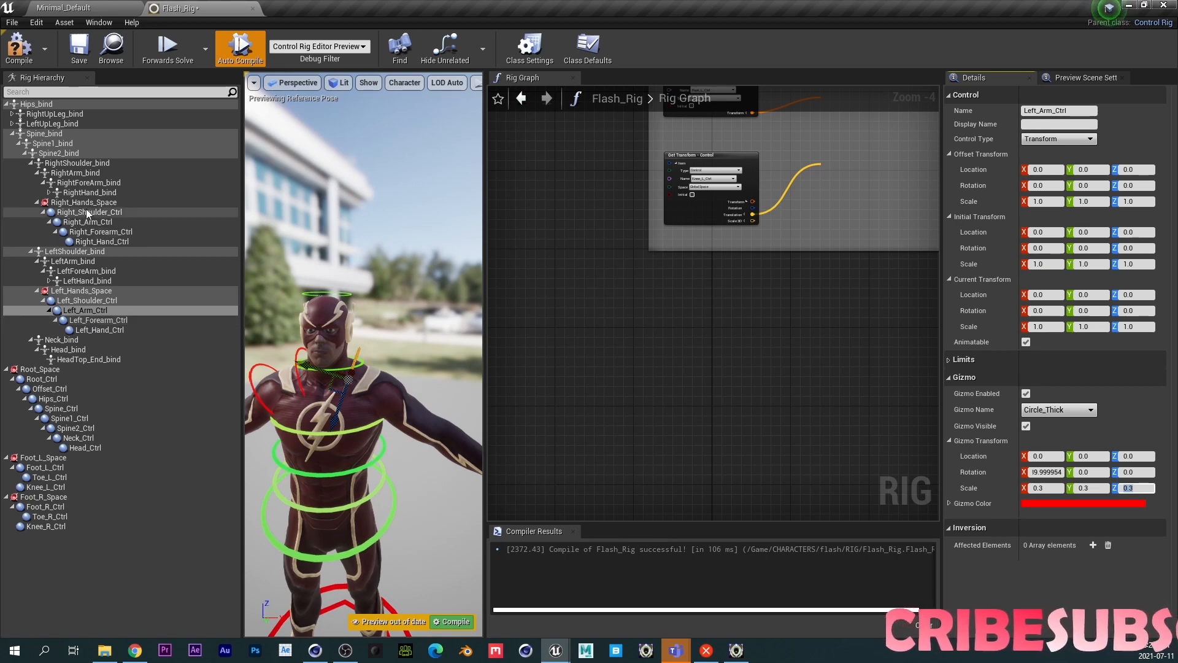
- Paste LeftArm_bind and LeftForeArm_bind transforms into the offsets of Left_Arm_Ctrl and Left_Forearm_Ctrl
click(77, 261)
click(91, 310)
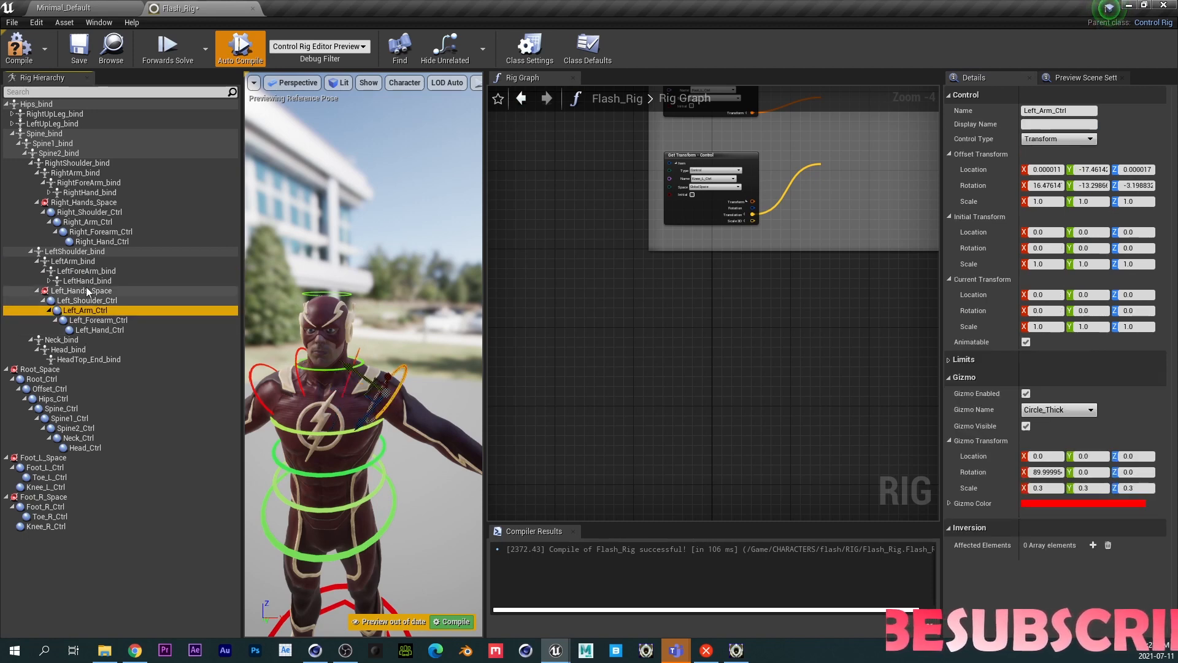
click(83, 271)
click(101, 320)
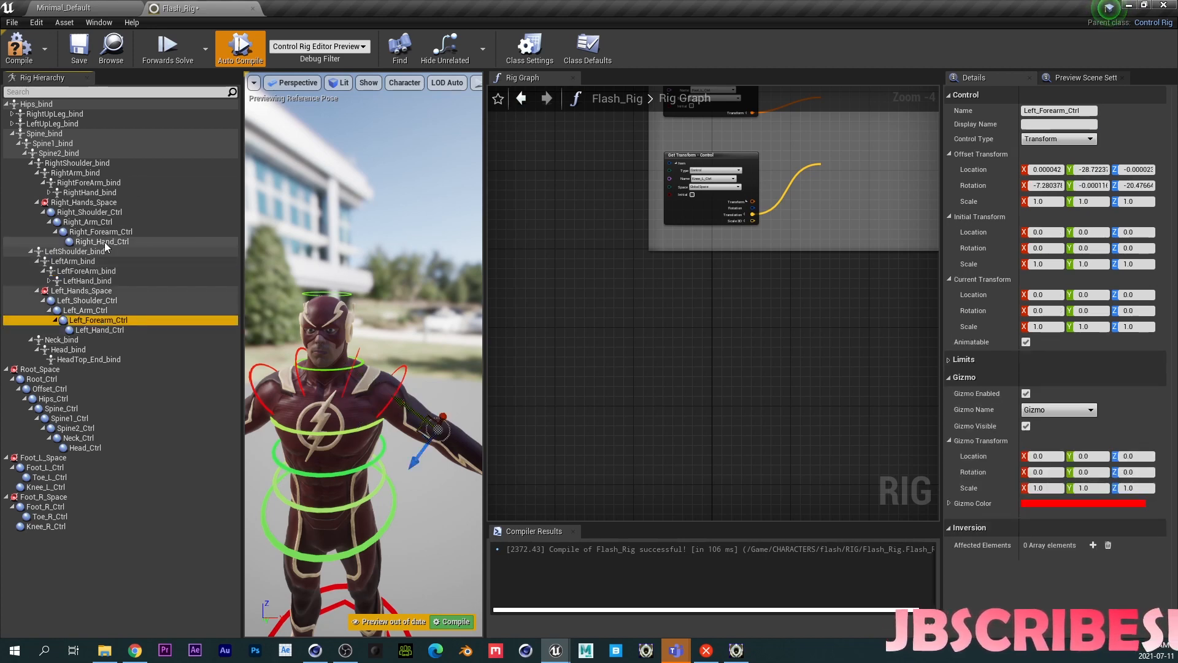
- Paste LeftHand_bind's transform into Left_Hand_Ctrl's offset transform
click(92, 281)
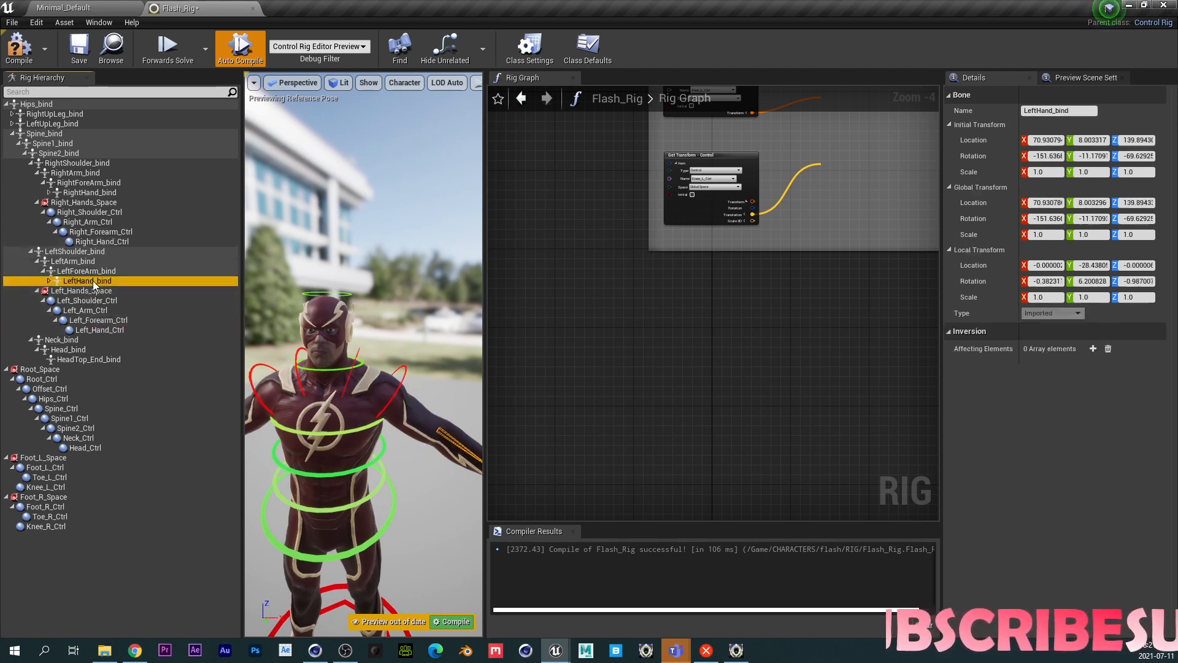
click(103, 330)
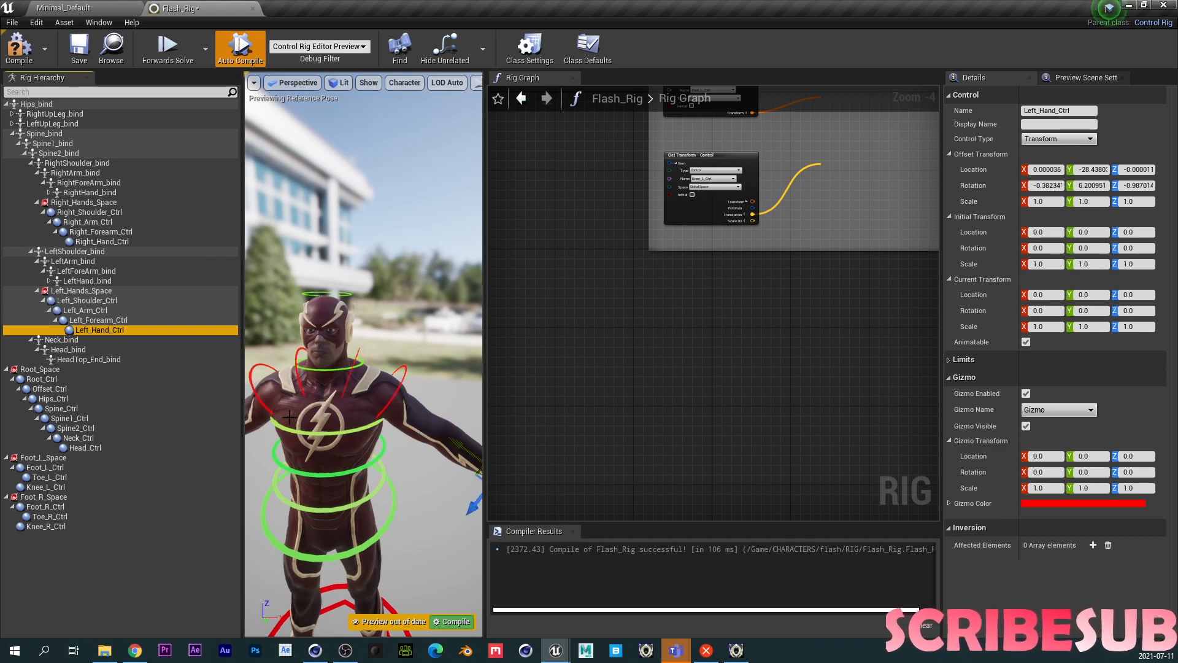
key(f)
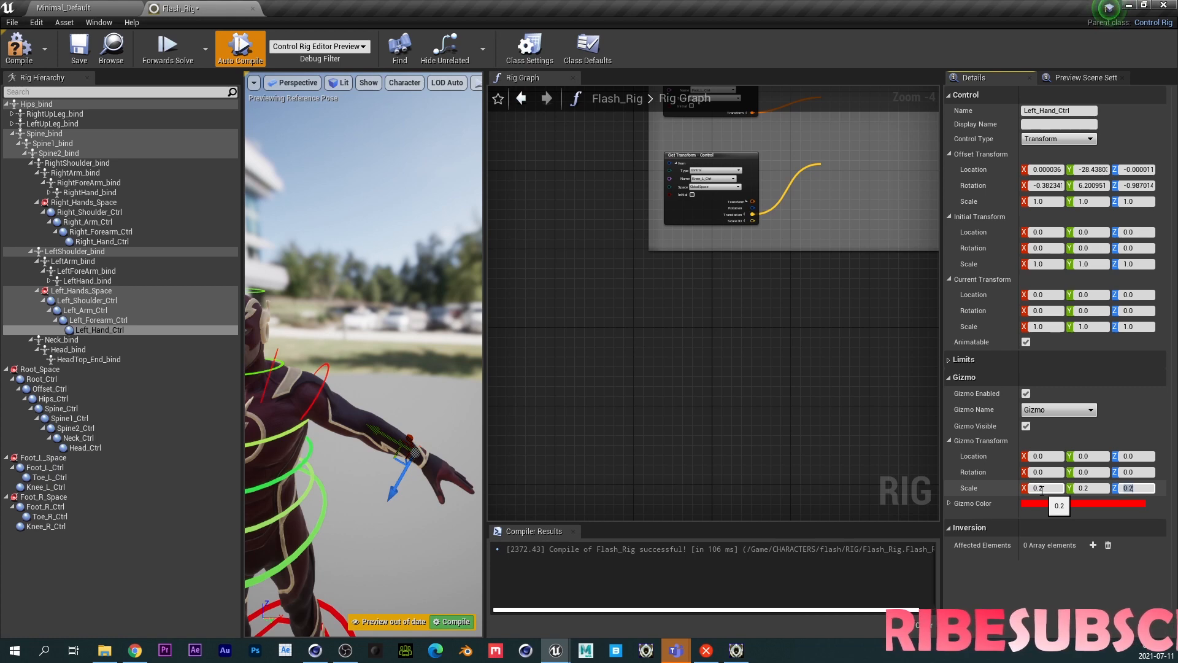
- Set Left_Hand_Ctrl's gizmo to Circle_Thick, rotated 90 on X and scaled 0.2 on all axes
click(1042, 473)
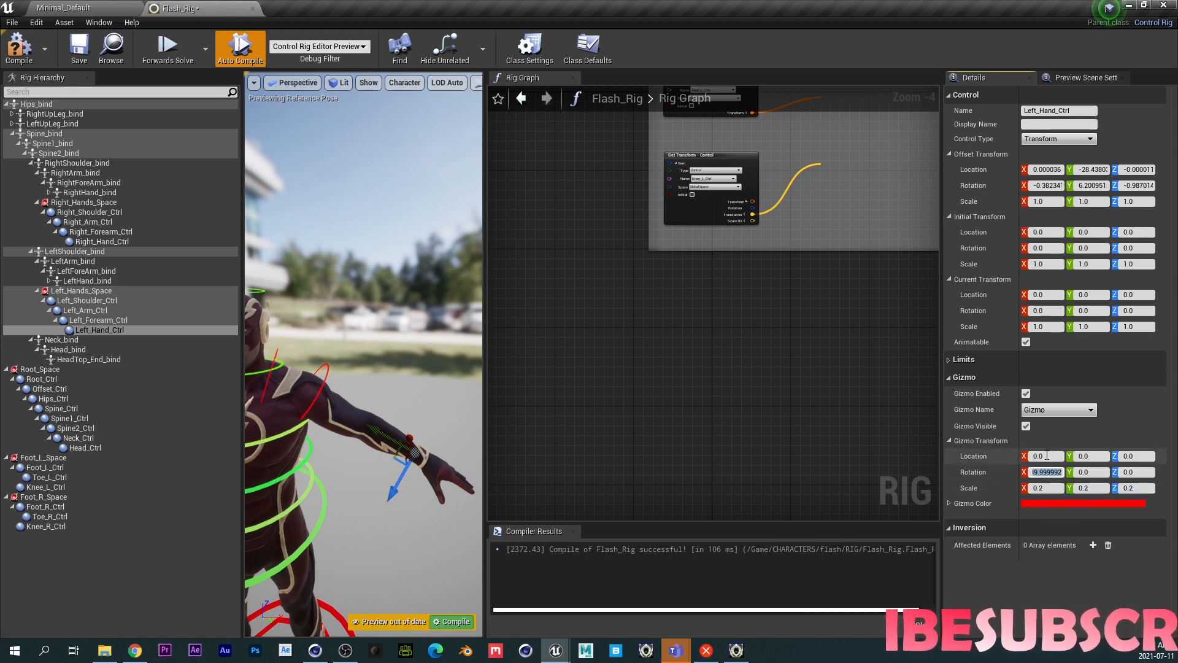
click(1056, 409)
click(1043, 261)
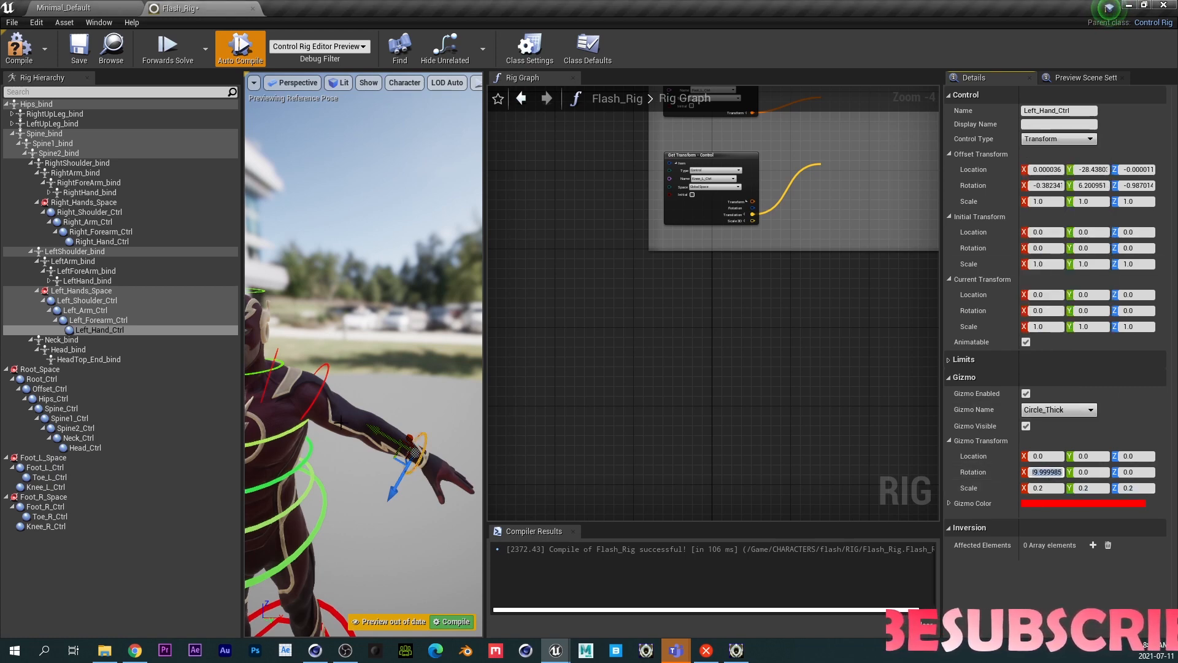
- Set Left_Forearm_Ctrl's gizmo to Circle_Thick, scaled 0.2 on all axes and rotated 90 on X
click(92, 320)
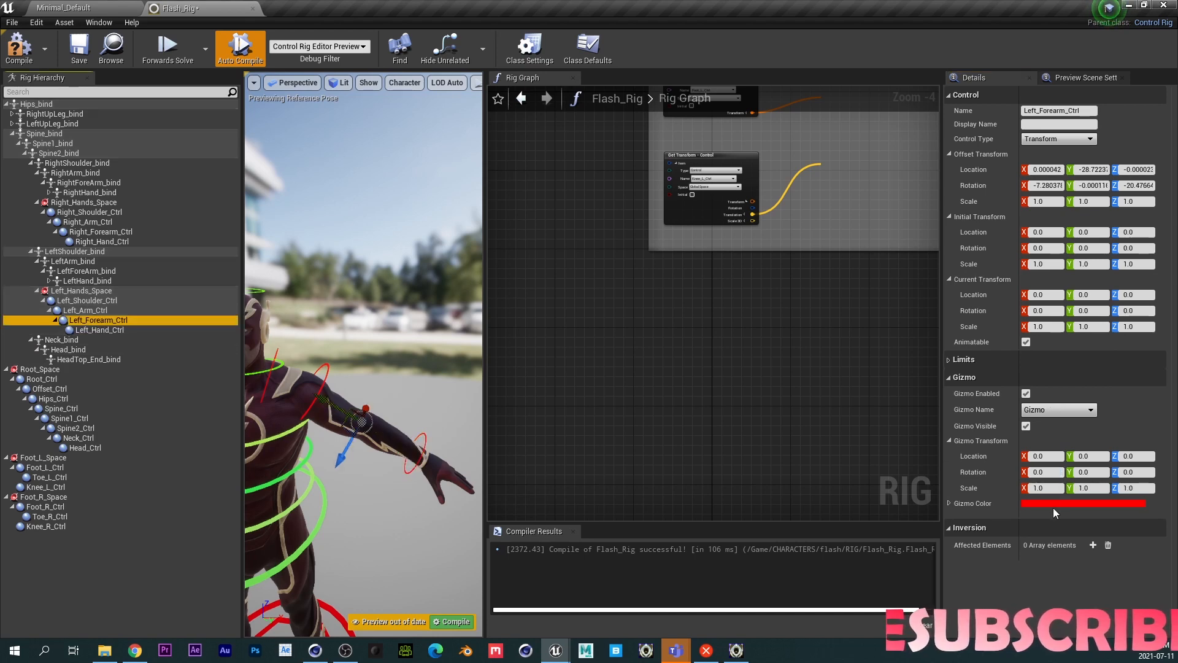
click(1043, 488)
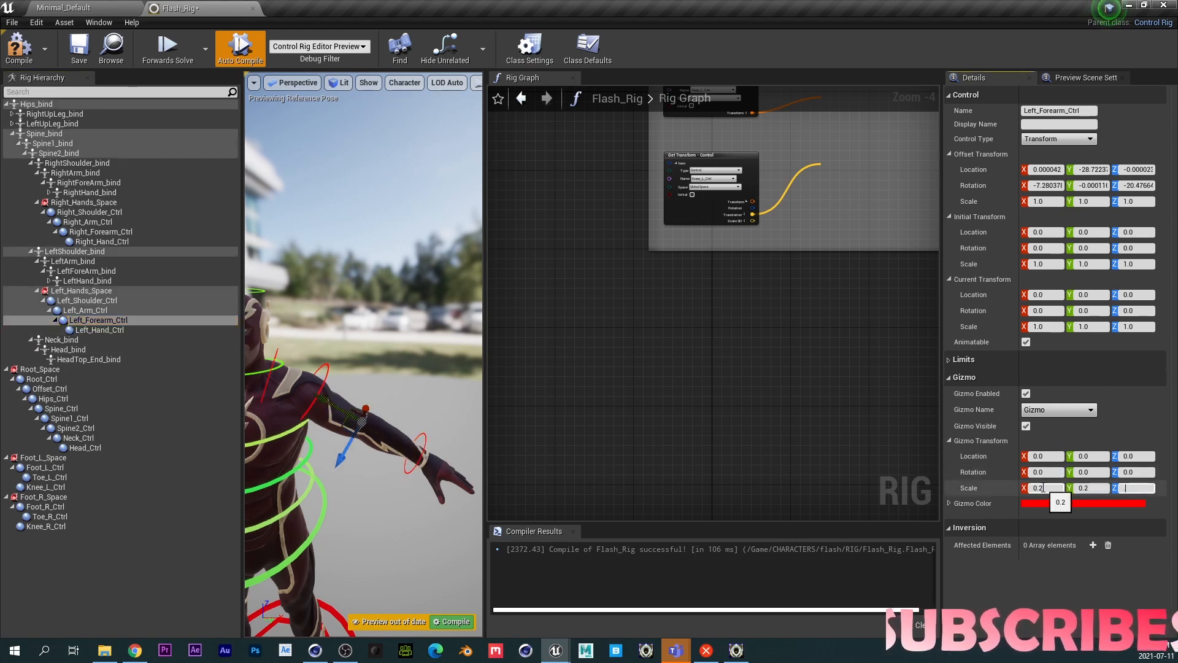
click(1053, 410)
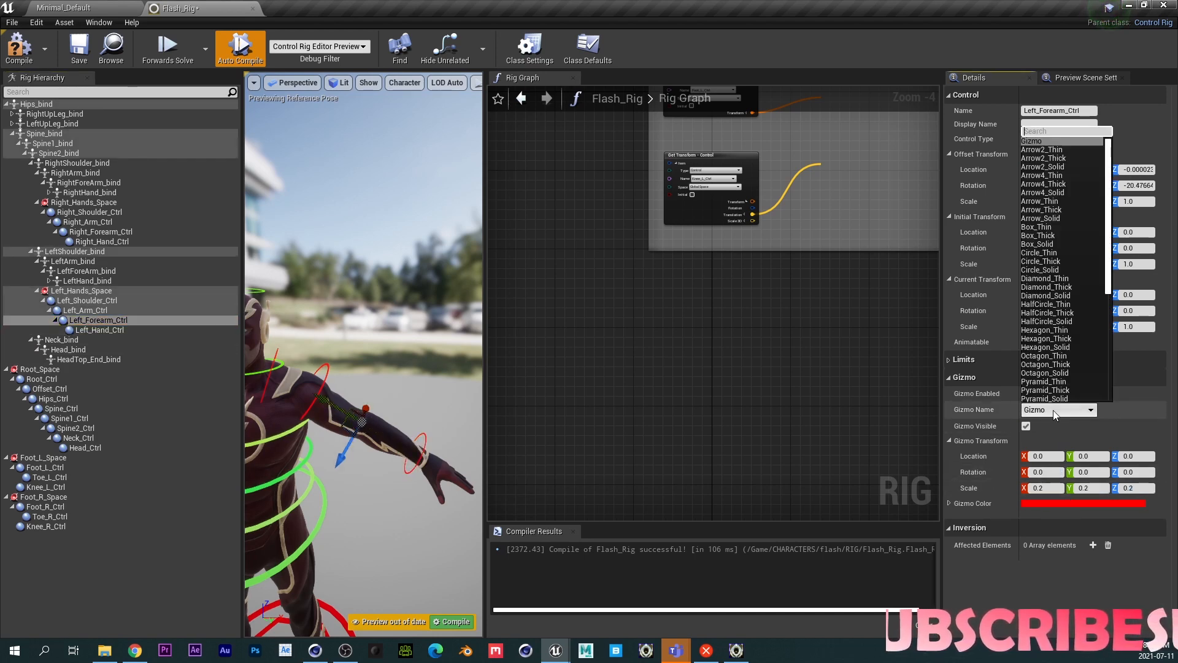
click(1041, 261)
click(1051, 471)
text(90)
key(Return)
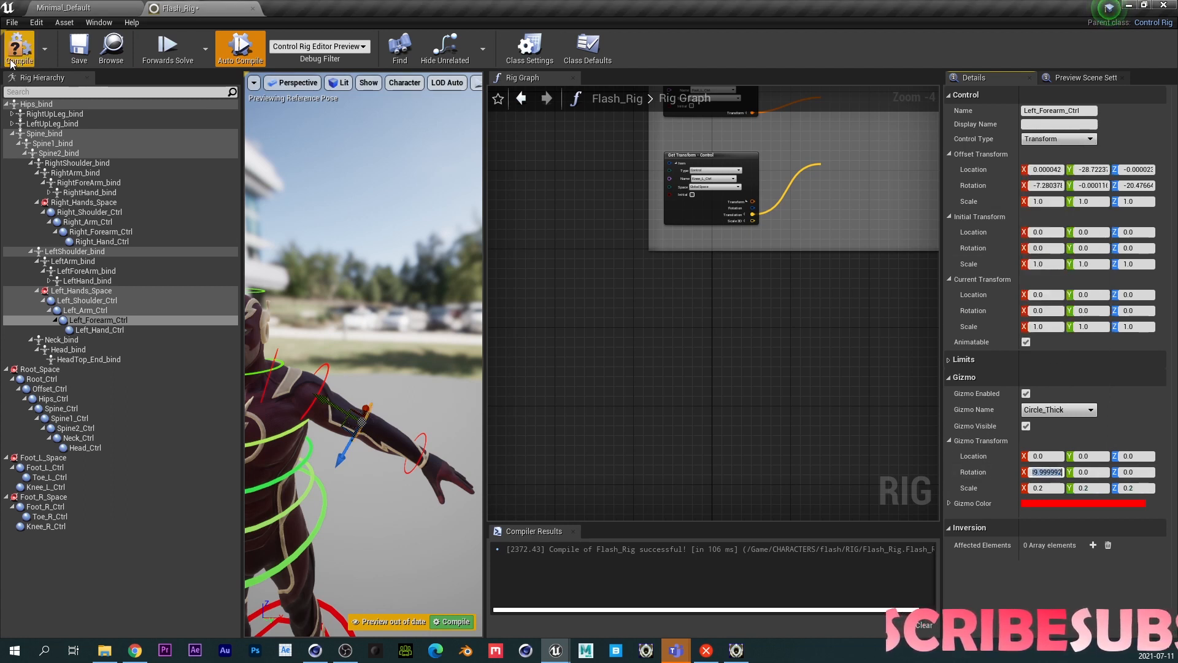
- Compile the Control Rig and inspect the arm controls on the character
click(89, 52)
click(29, 57)
middle_drag(340, 373, 383, 275)
alt+drag(314, 383, 344, 372)
mouse_move(343, 372)
middle_down()
mouse_move(429, 372)
mouse_move(362, 376)
middle_up()
scroll(363, 373, down, 5)
scroll(363, 373, down, 4)
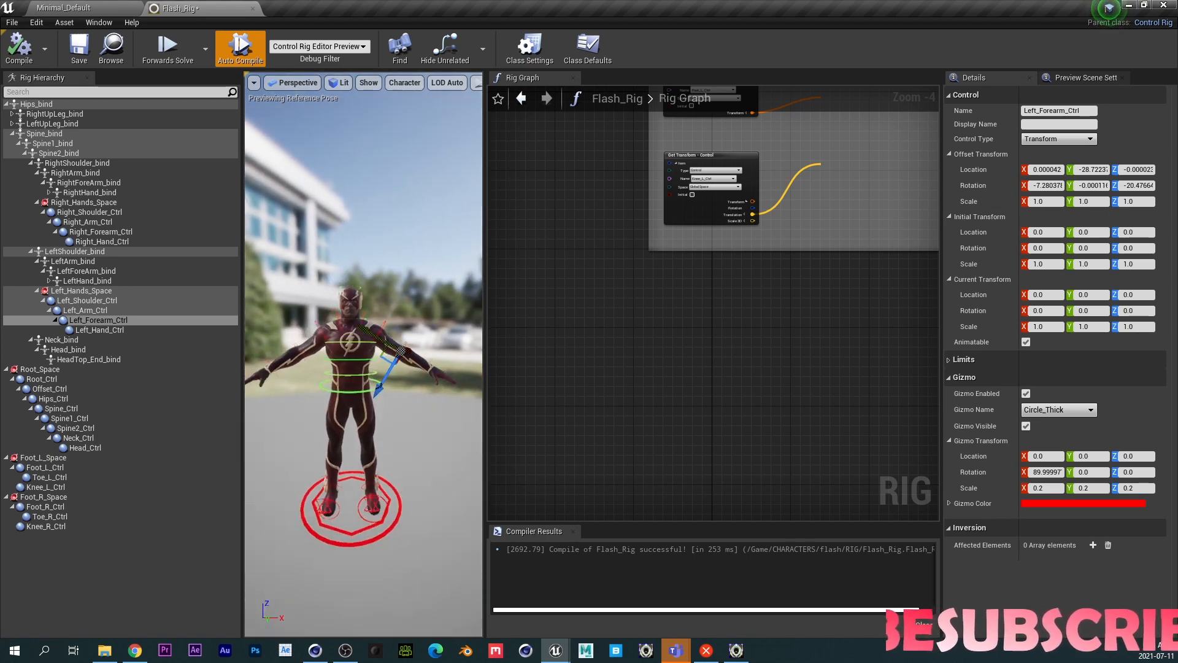
scroll(363, 373, up, 8)
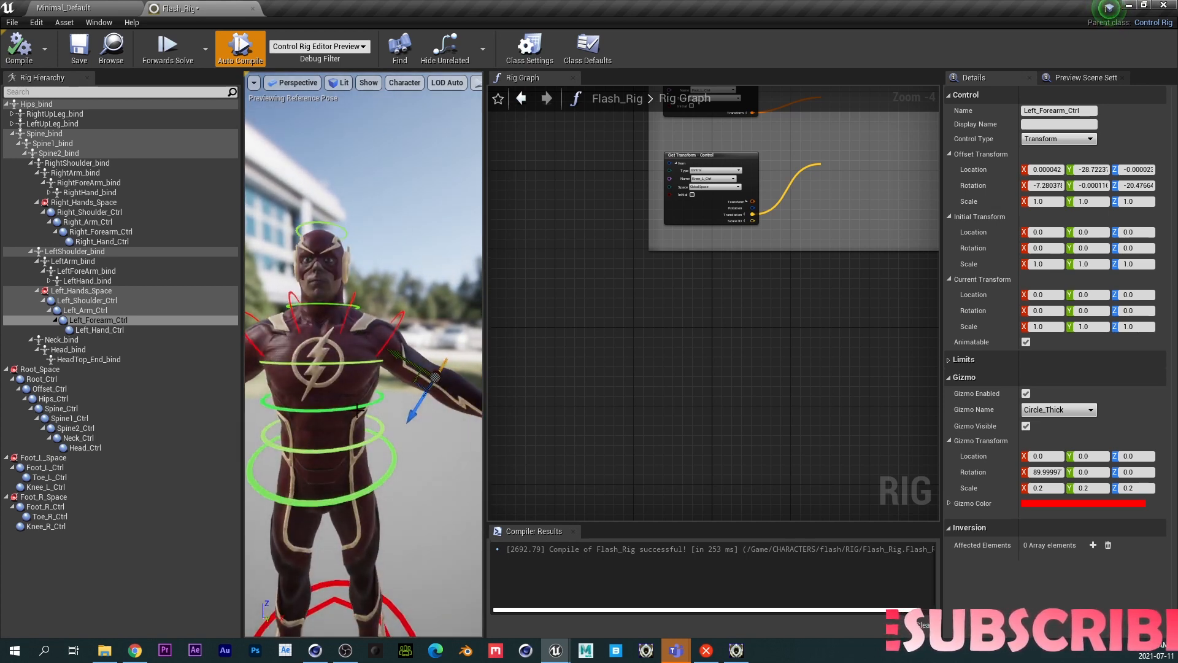
scroll(363, 373, down, 5)
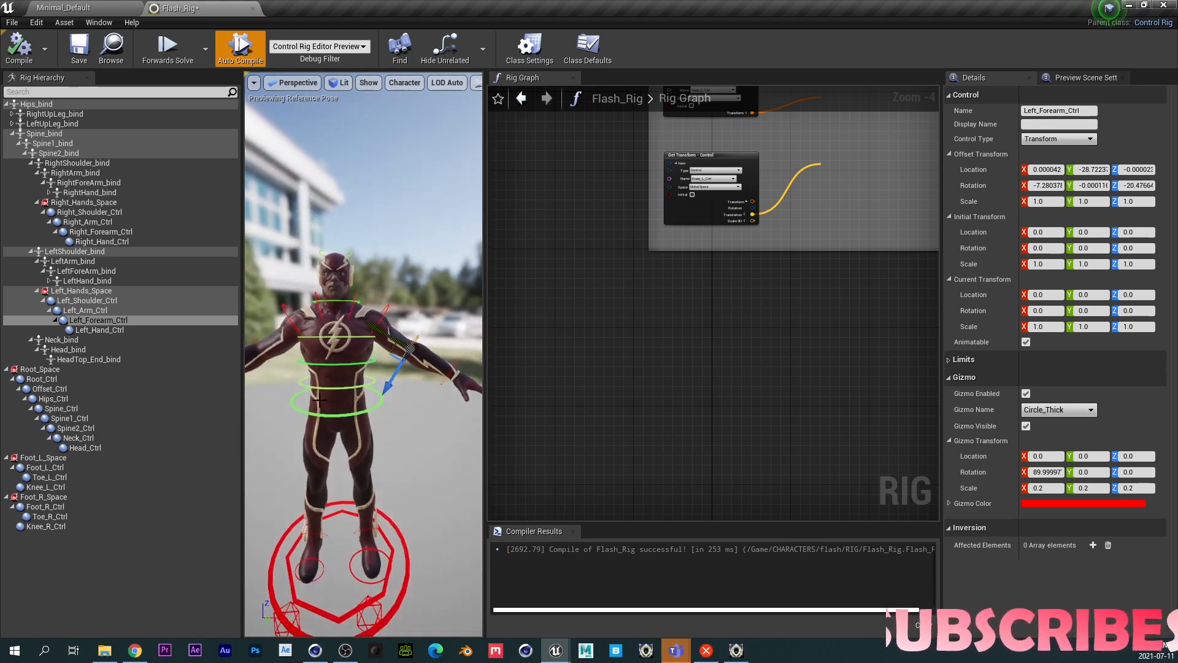
- Try to copy and paste the HIPS TO HEAD chain of transform nodes
middle_drag(319, 400, 325, 394)
right_drag(776, 302, 649, 386)
scroll(696, 359, down, 1)
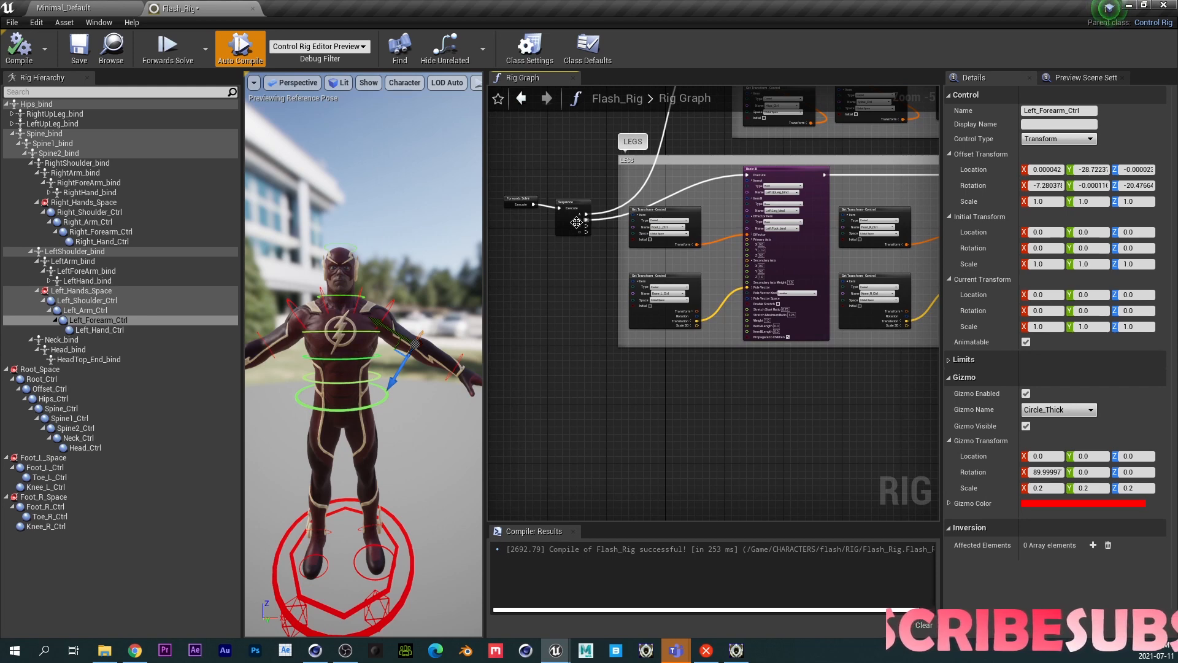
drag(513, 164, 509, 227)
right_drag(583, 318, 499, 520)
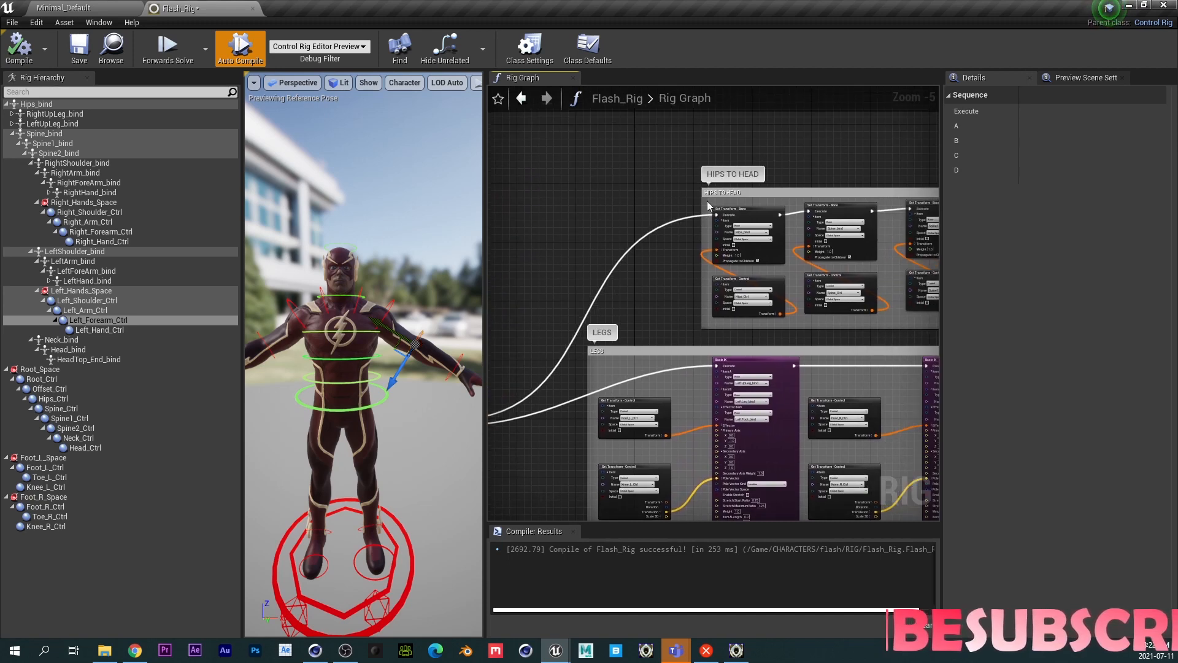
right_drag(652, 326, 713, 66)
right_drag(601, 196, 464, 436)
drag(599, 182, 867, 267)
key(ctrl+c)
key(ctrl+v)
drag(871, 220, 771, 157)
key(ctrl+z)
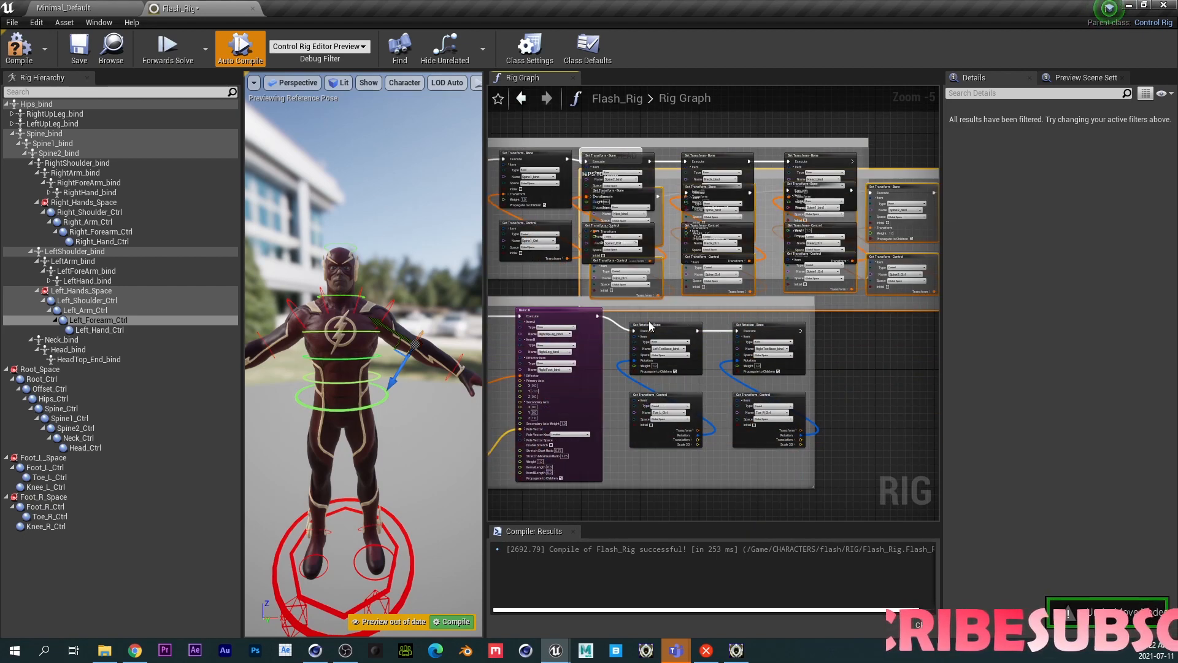
key(ctrl+z)
right_drag(594, 506, 742, 516)
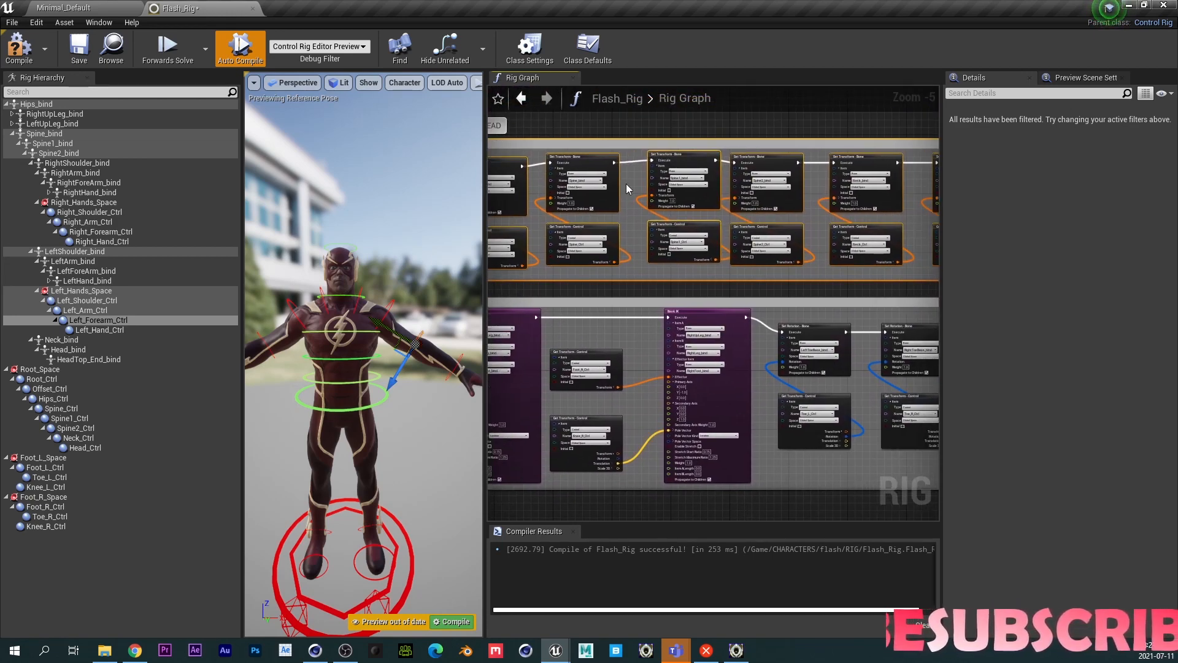
key(ctrl+v)
drag(653, 134, 716, 227)
right_drag(715, 227, 626, 290)
key(ctrl+z)
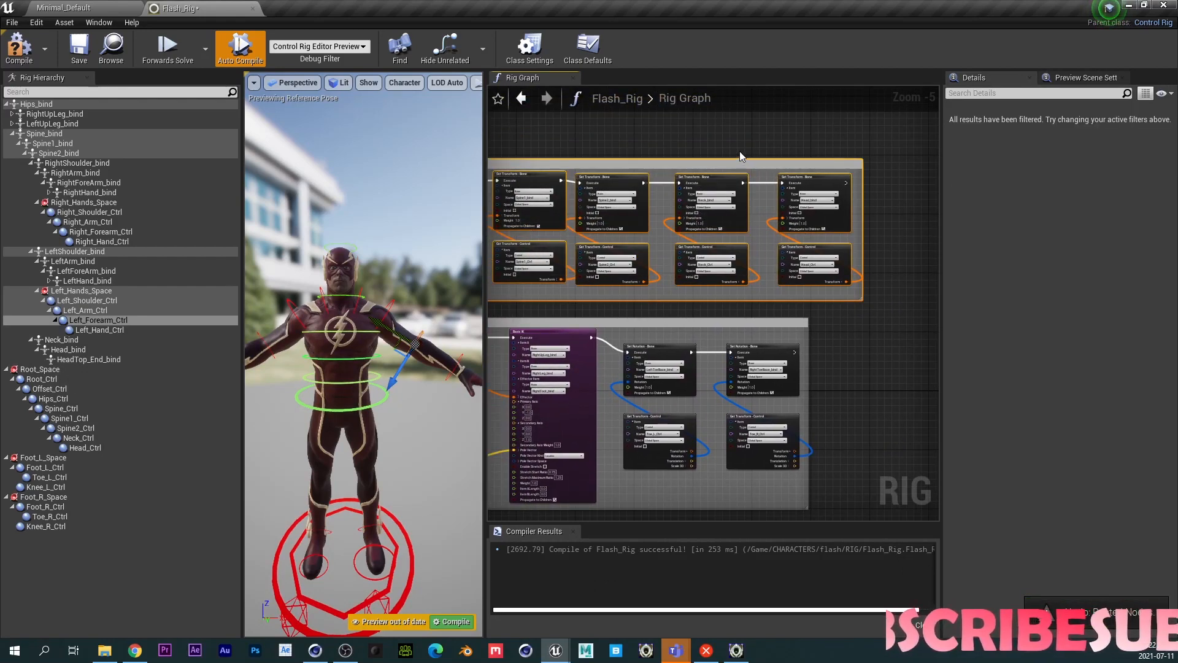
- Duplicate the HIPS TO HEAD chain of Set Transform and Get Transform nodes and place the copy below the LEGS group
scroll(731, 280, down, 1)
right_drag(672, 253, 800, 324)
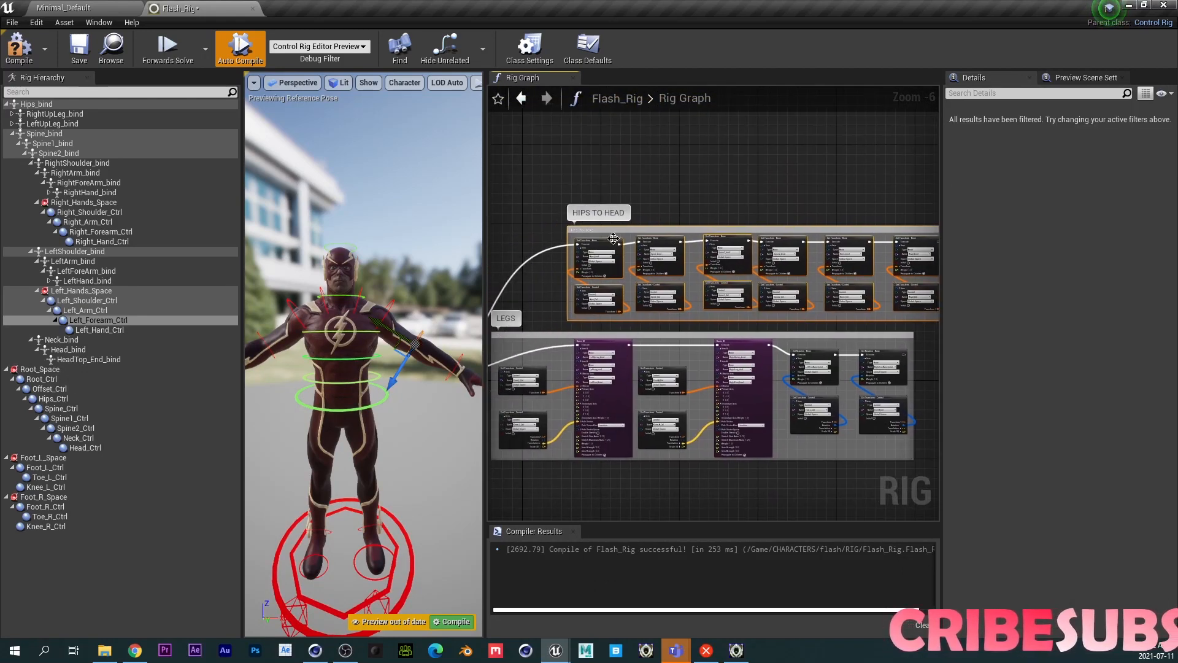
click(572, 240)
drag(616, 277, 878, 302)
key(ctrl+d)
drag(792, 295, 603, 491)
right_drag(576, 472, 685, 310)
drag(685, 311, 640, 313)
scroll(572, 320, up, 2)
scroll(613, 256, up, 1)
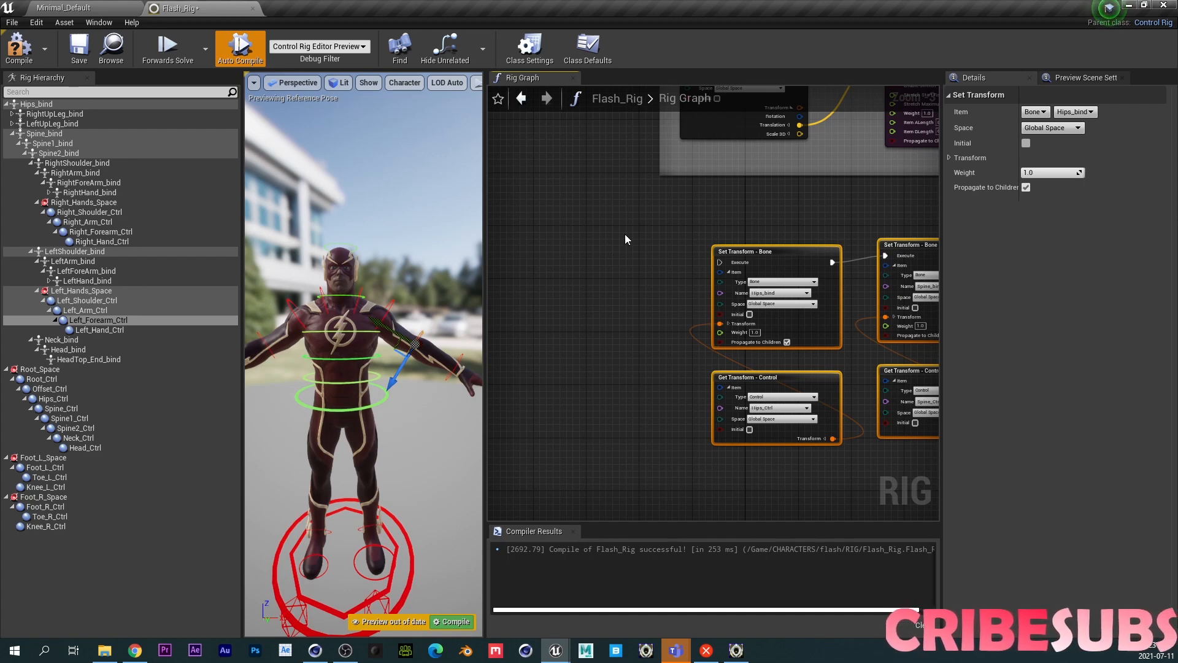
- Point the first duplicated pair at LeftShoulder_bind for the bone and Left_Shoulder_Ctrl for the control
right_drag(627, 235, 489, 423)
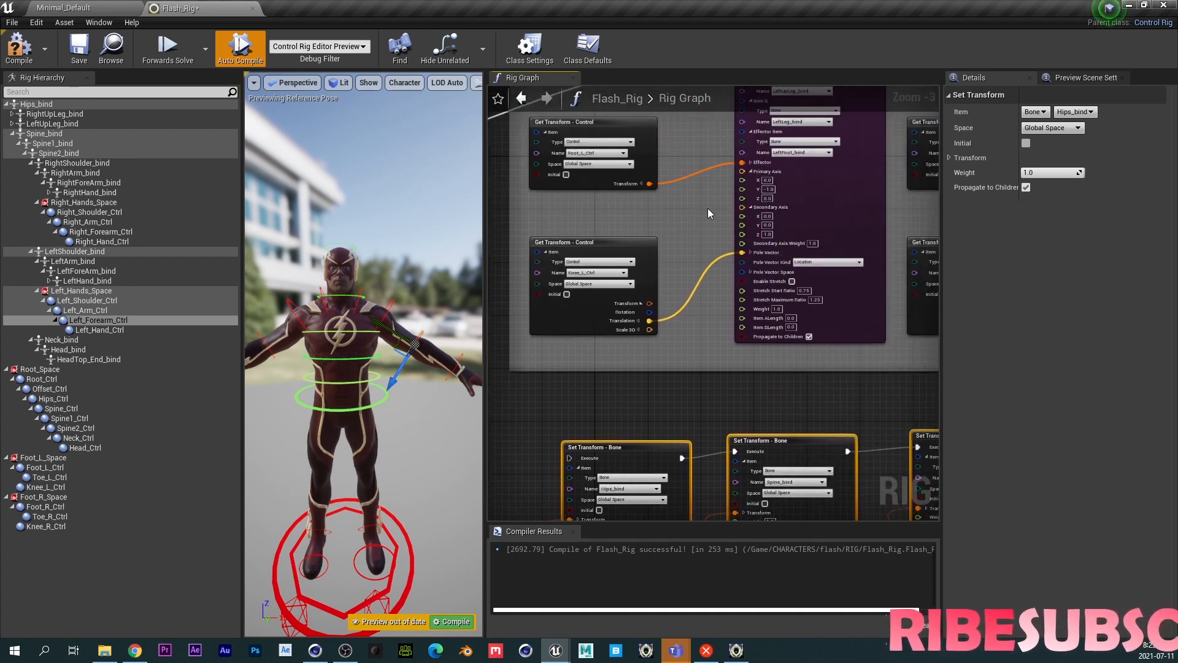
right_drag(715, 212, 642, 320)
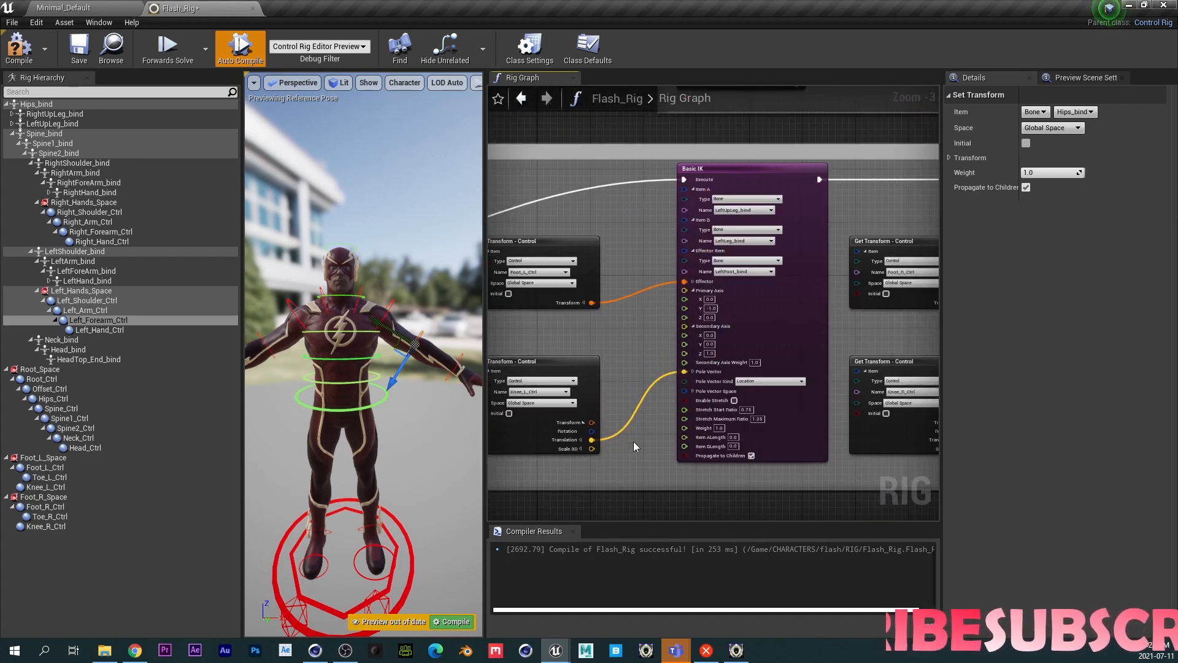
right_drag(636, 429, 756, 350)
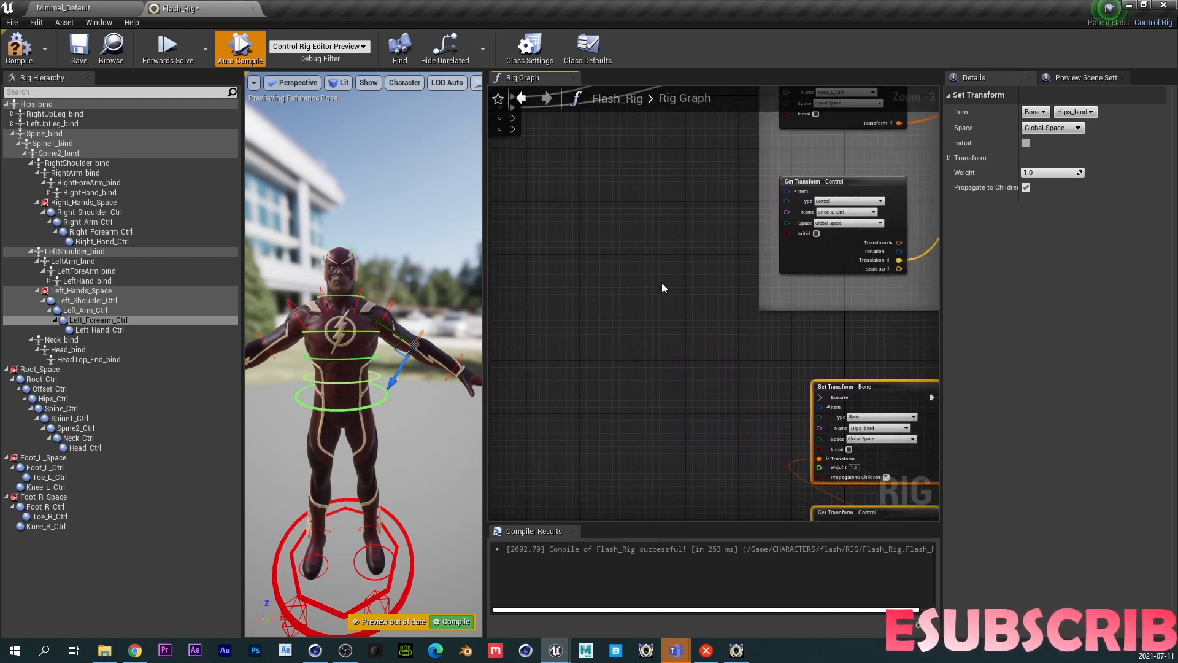
right_drag(660, 284, 678, 290)
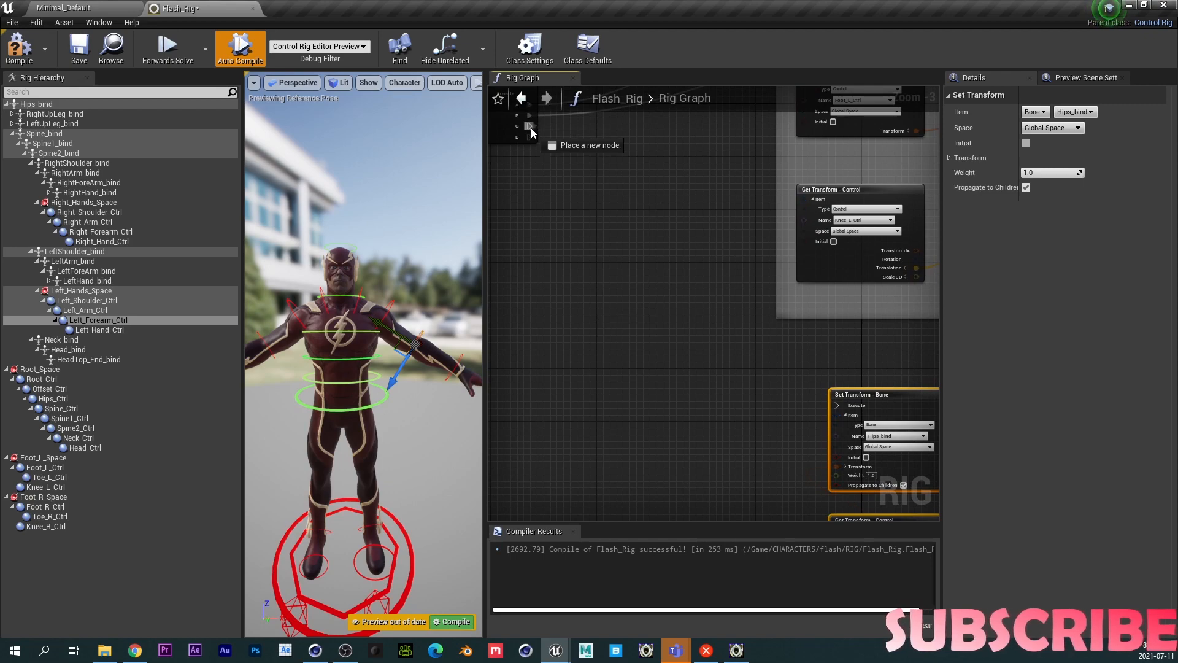
right_drag(705, 333, 613, 207)
right_drag(644, 324, 587, 248)
scroll(587, 248, up, 2)
click(786, 232)
text(l)
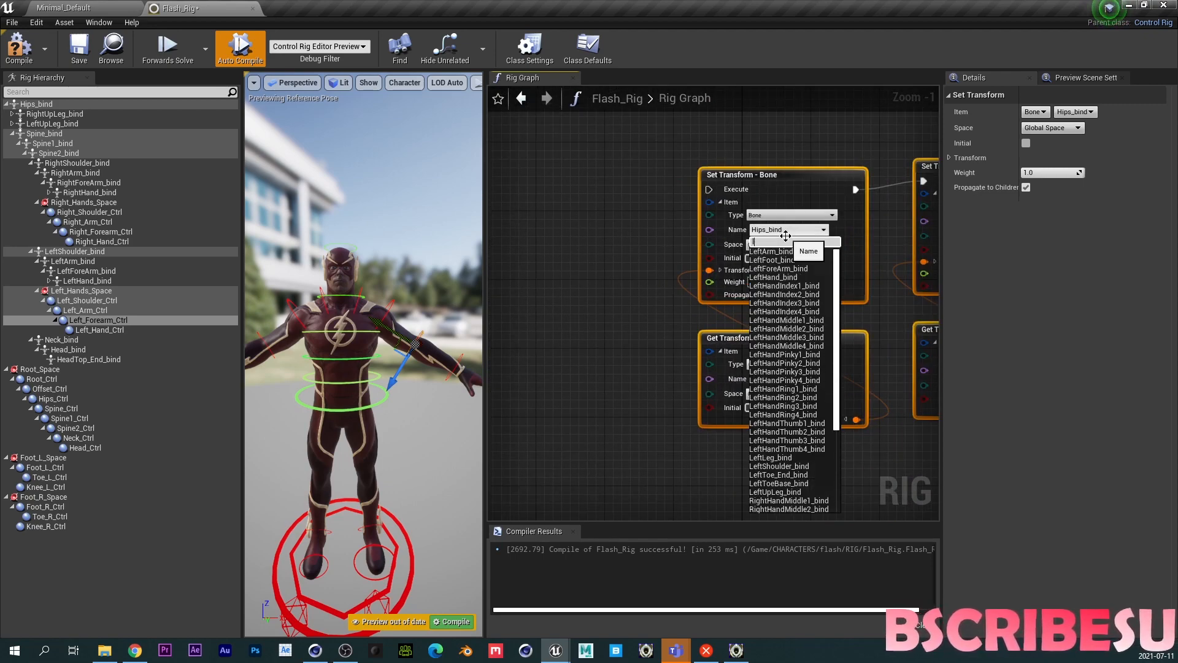
text(efts)
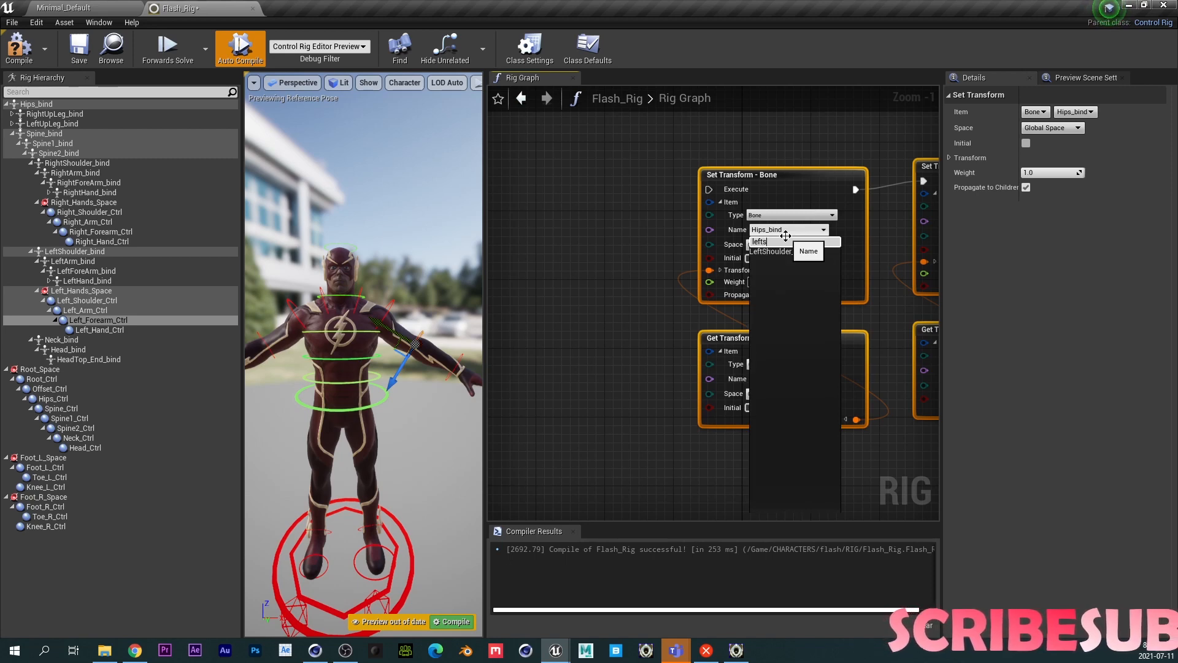
click(779, 252)
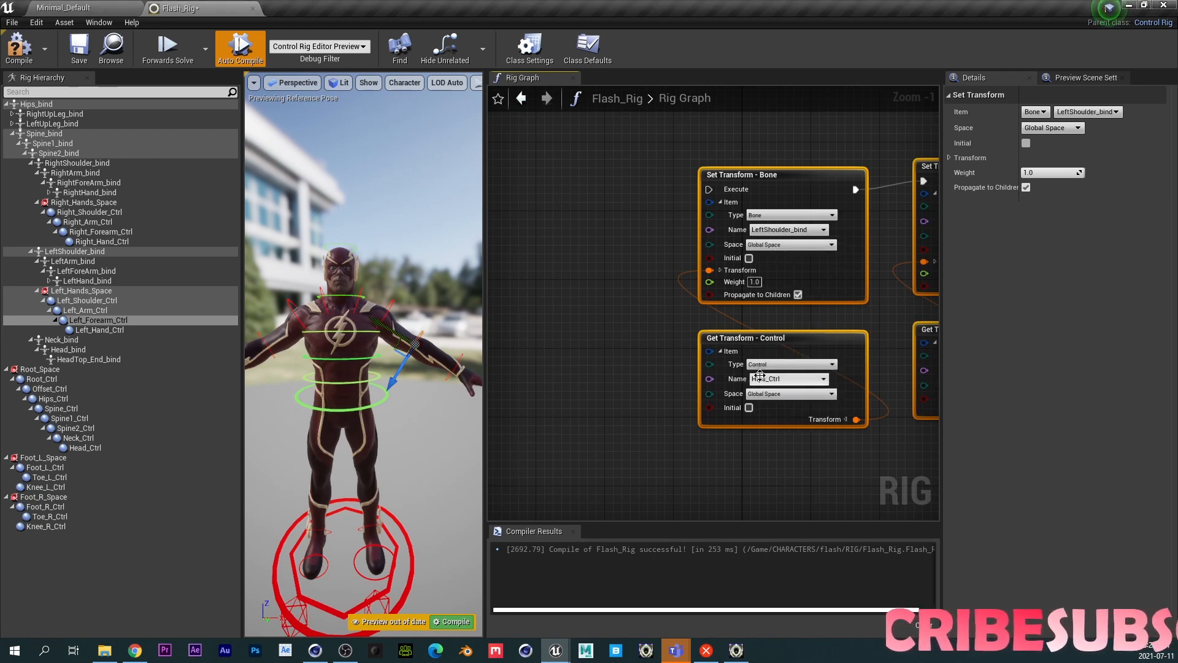
click(770, 379)
text(leftsh)
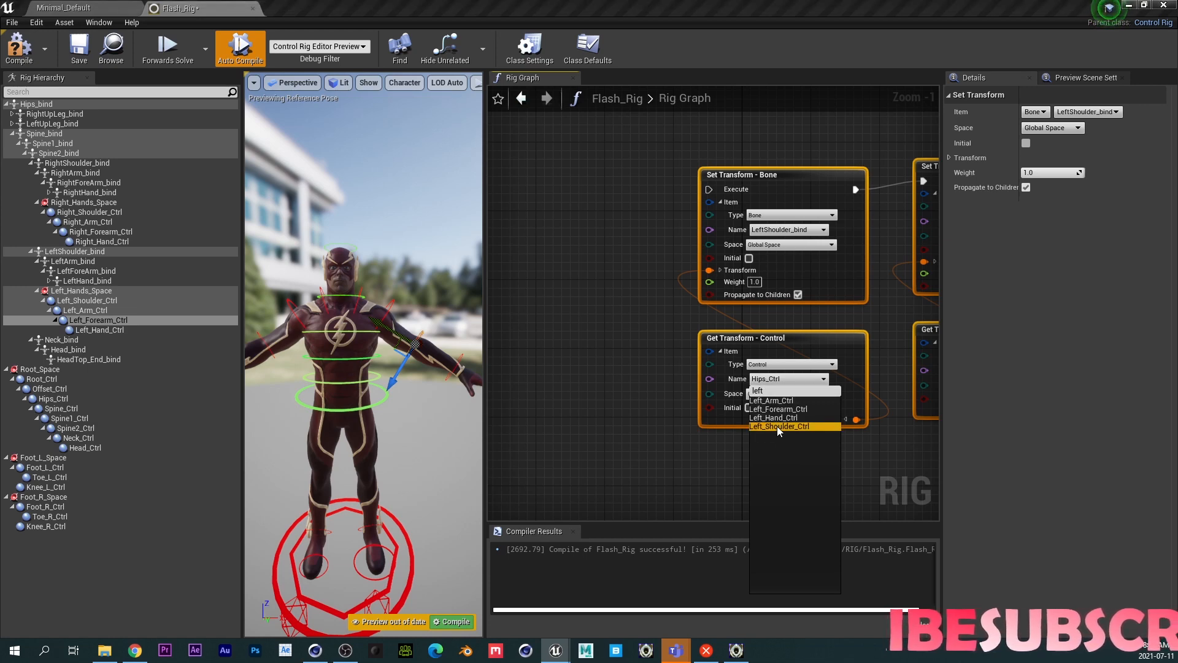
click(777, 426)
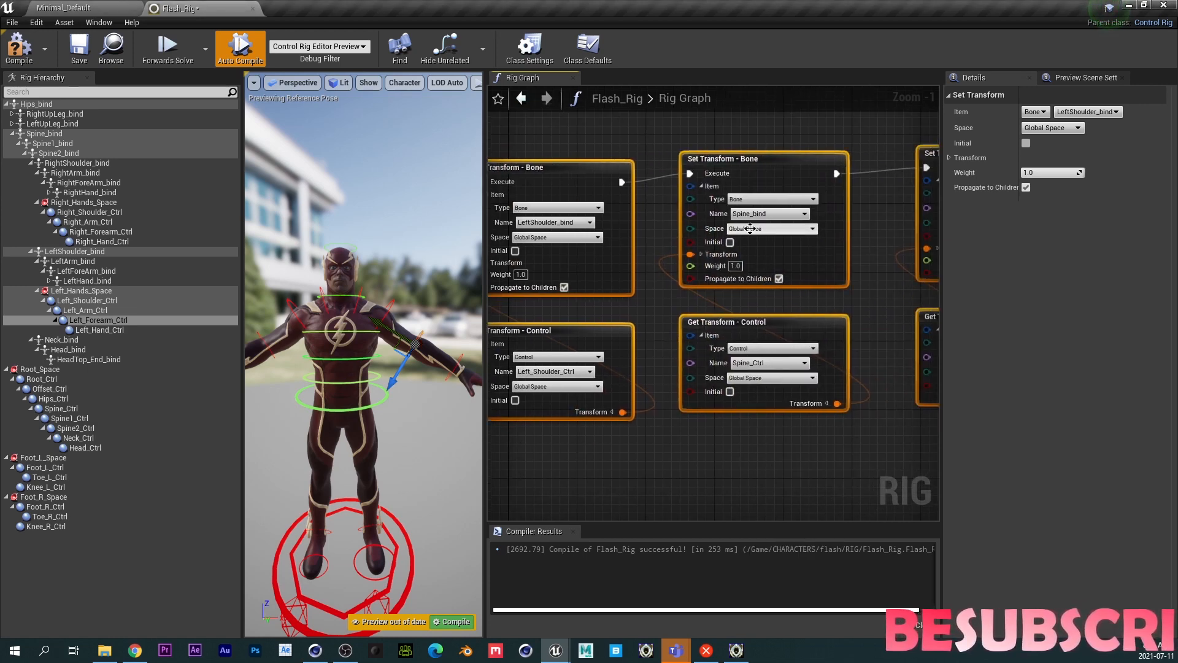
- Point the second duplicated pair at LeftArm_bind for the bone and Left_Arm_Ctrl for the control
click(756, 214)
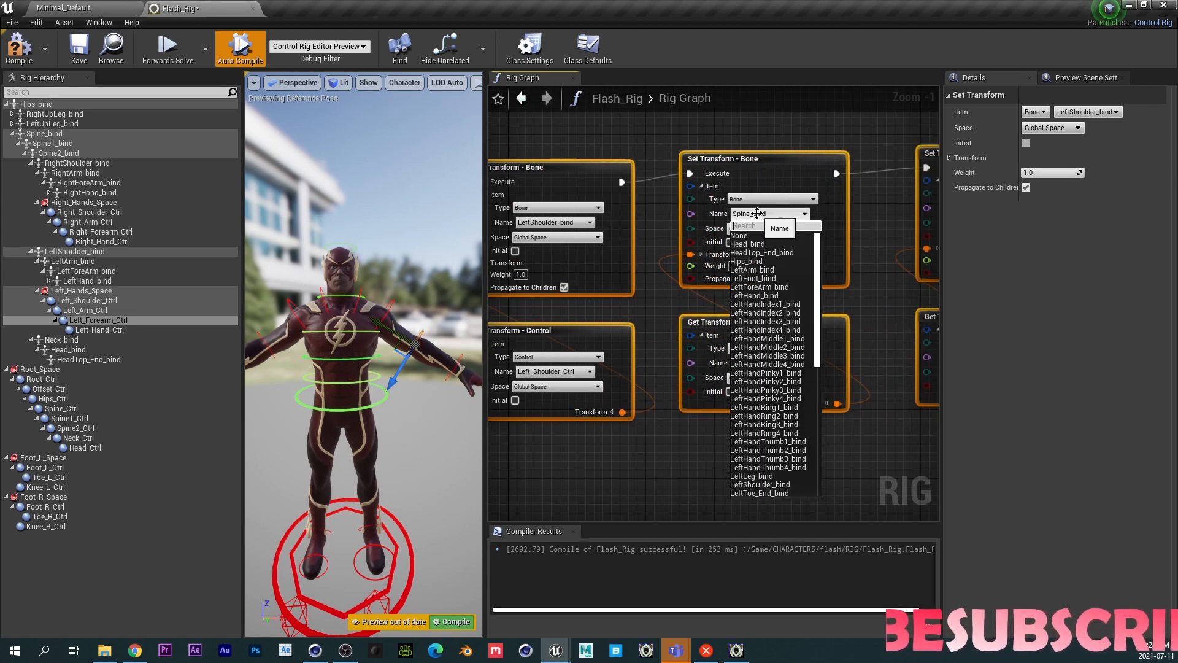
text(lefta)
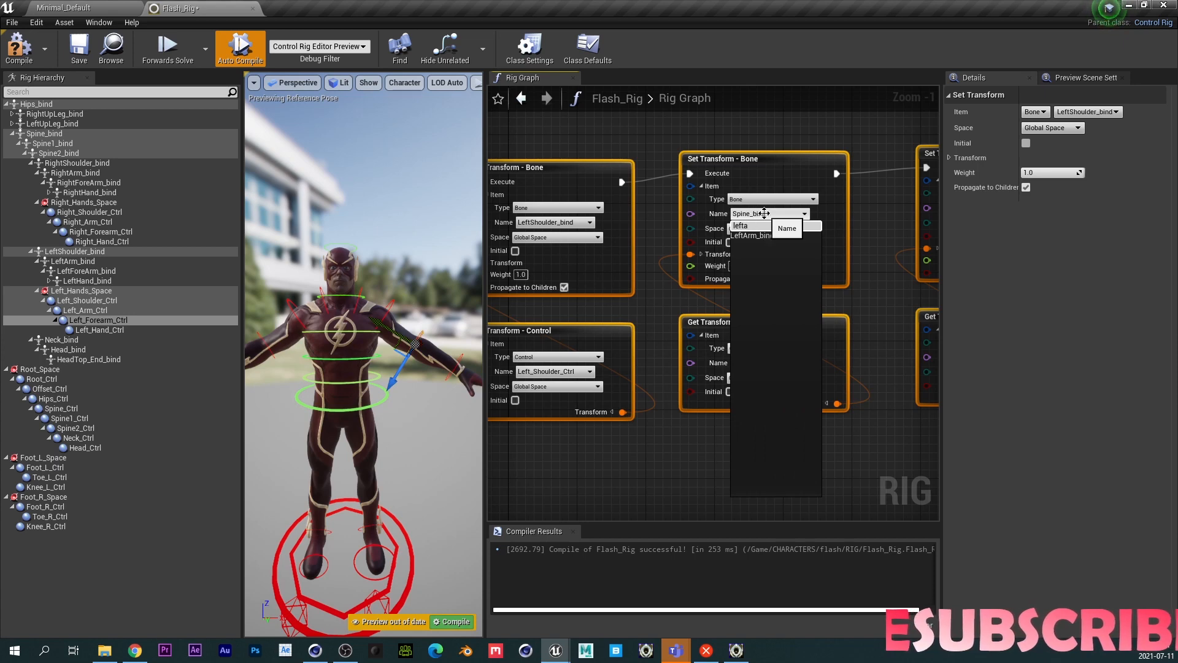
click(761, 238)
click(742, 357)
text(left)
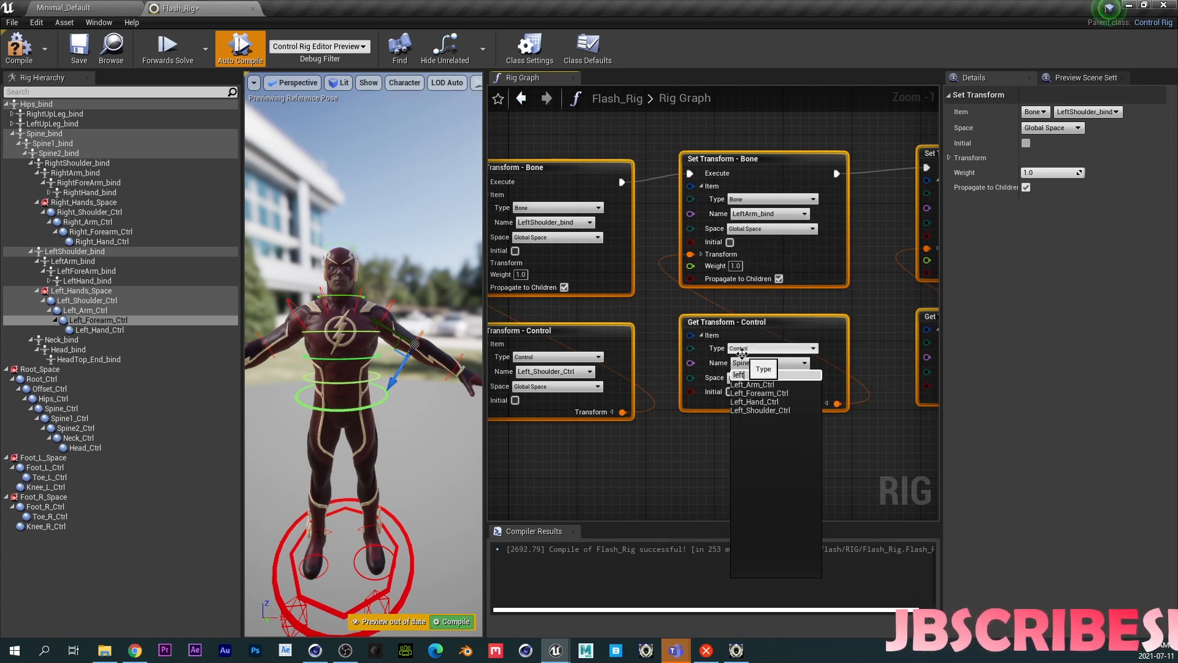
click(758, 385)
right_drag(738, 441, 526, 429)
- Point the third duplicated pair at LeftForeArm_bind for the bone and Left_Forearm_Ctrl for the control
click(778, 197)
text(l)
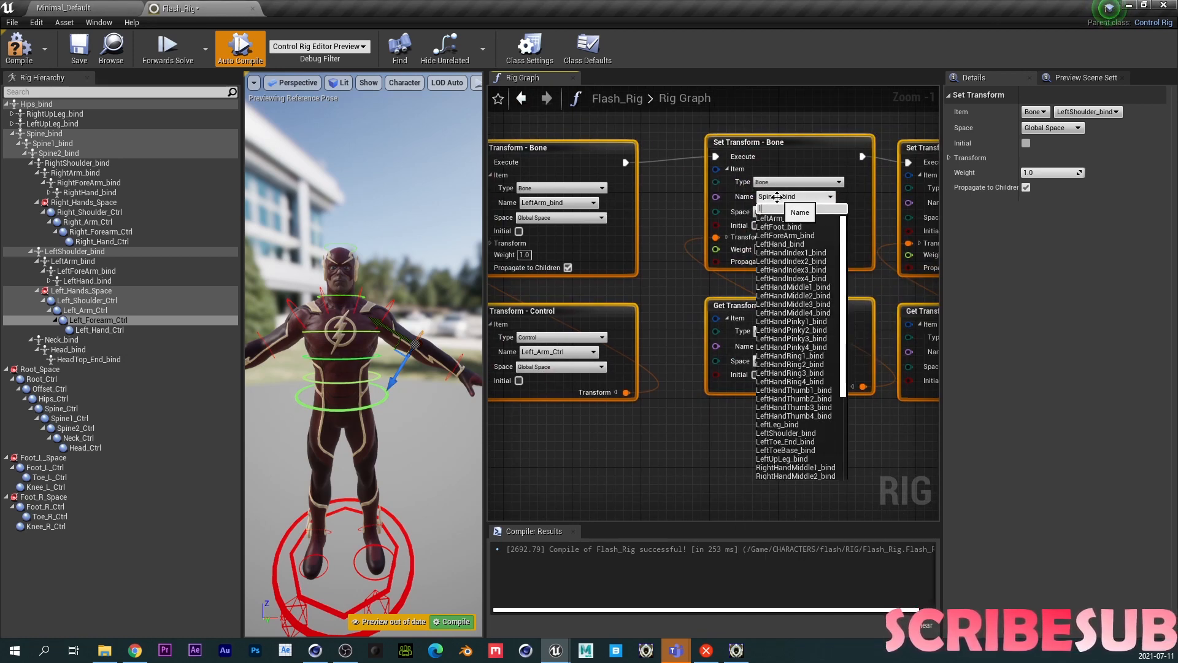
text(eftfor)
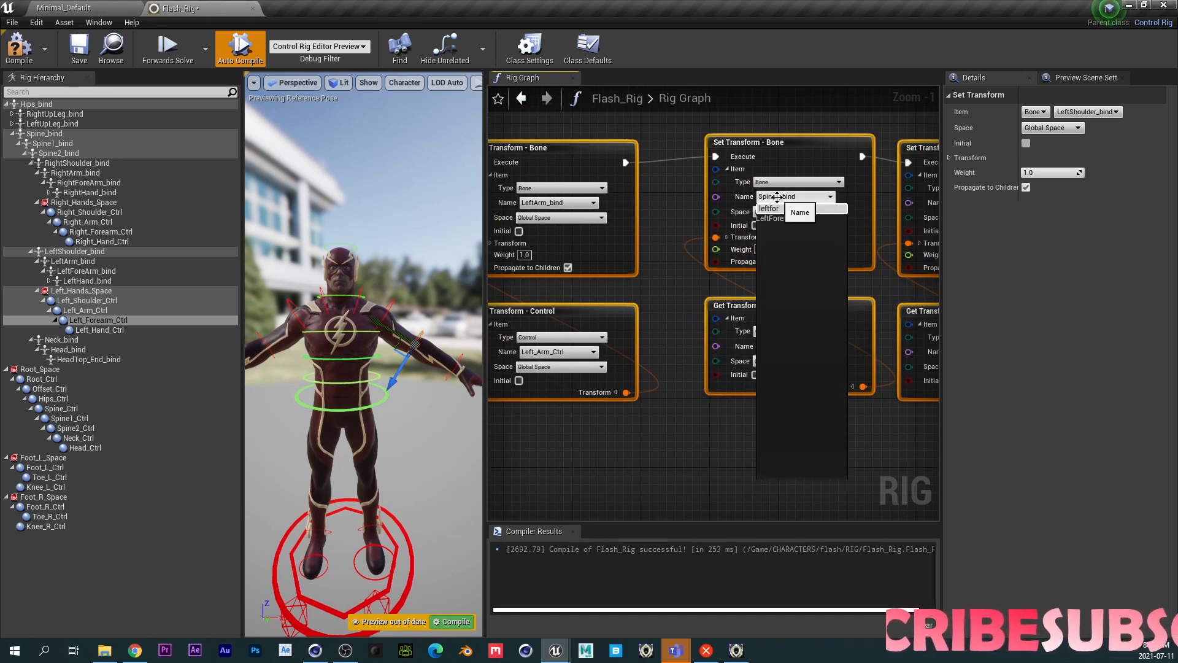
click(770, 219)
click(779, 346)
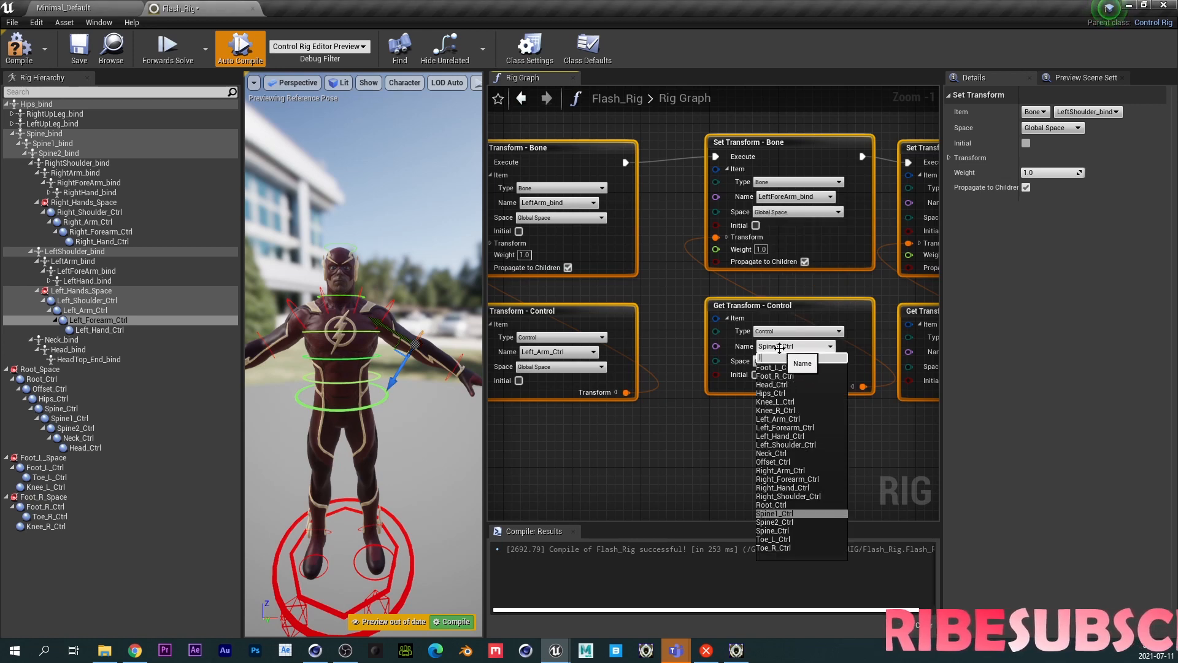
text(left)
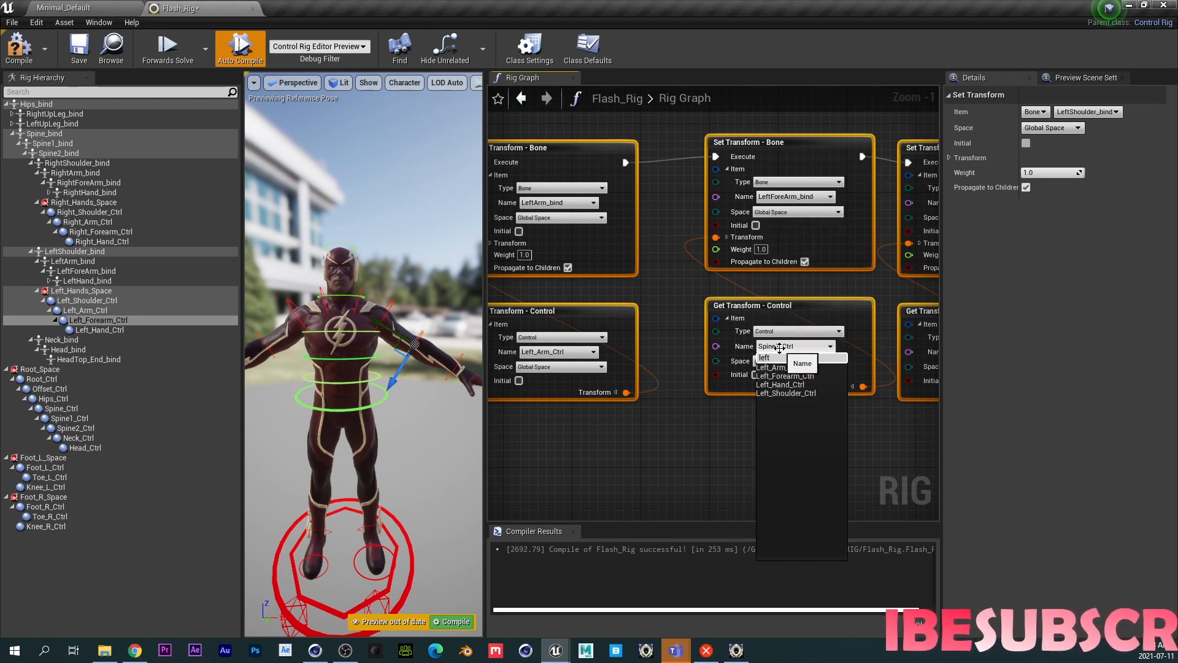
right_drag(707, 446, 597, 457)
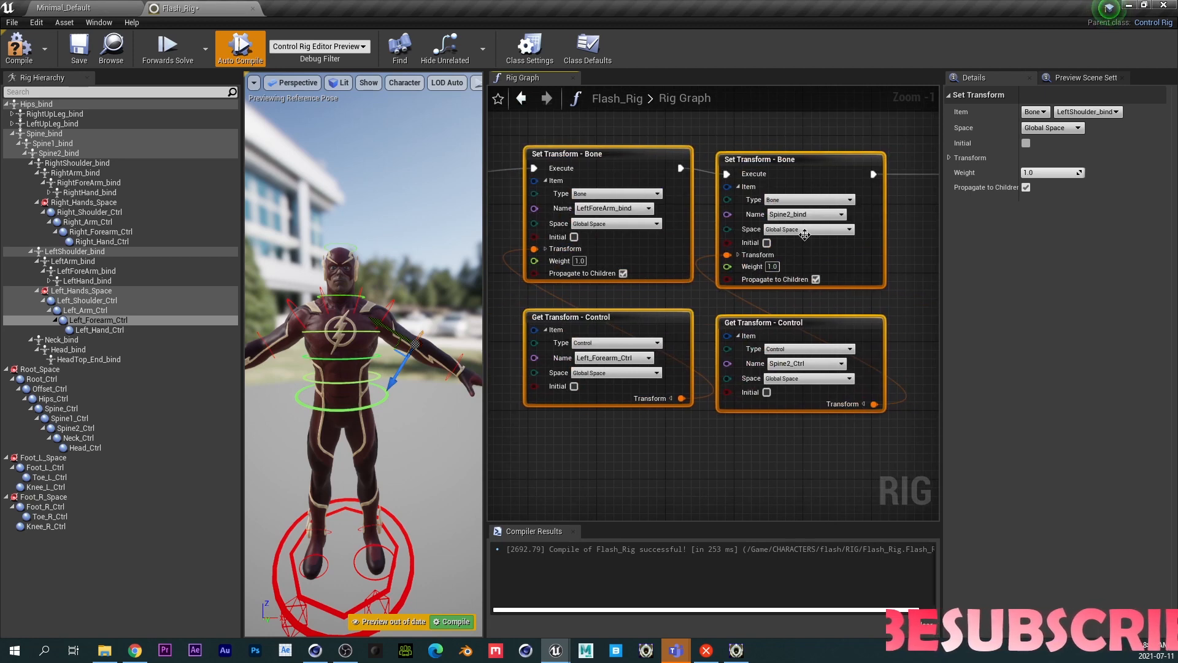
- Point the fourth duplicated pair at LeftHand_bind for the bone and Left_Hand_Ctrl for the control
click(798, 214)
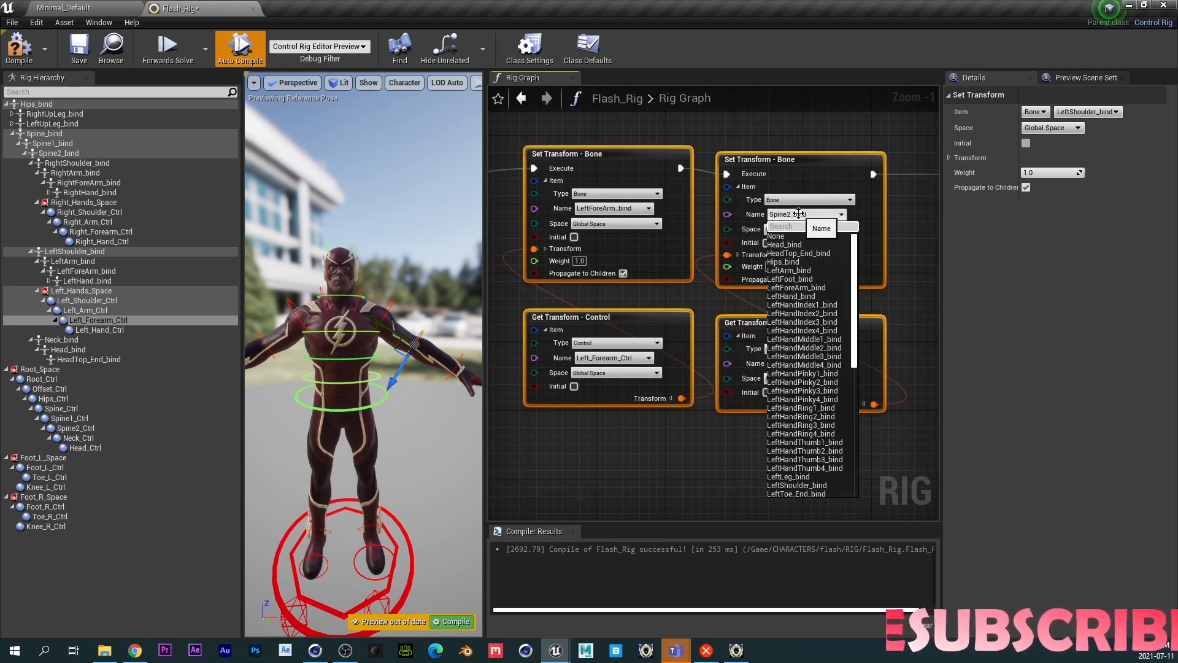
text(leftha)
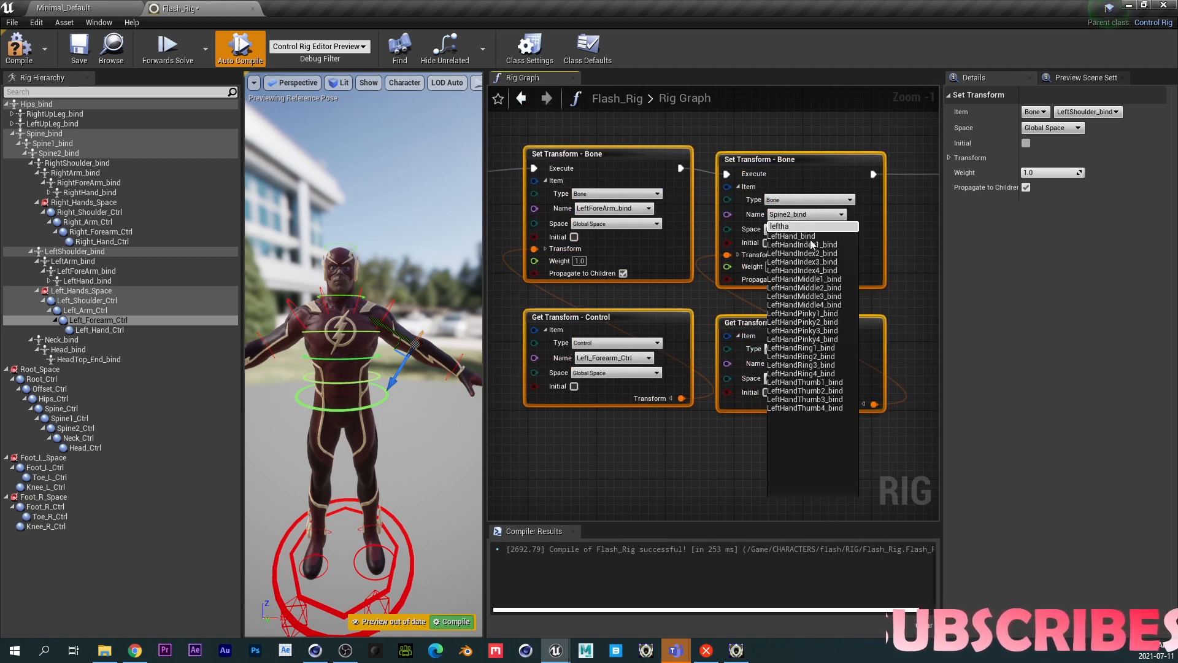
click(809, 237)
click(790, 363)
text(leftha)
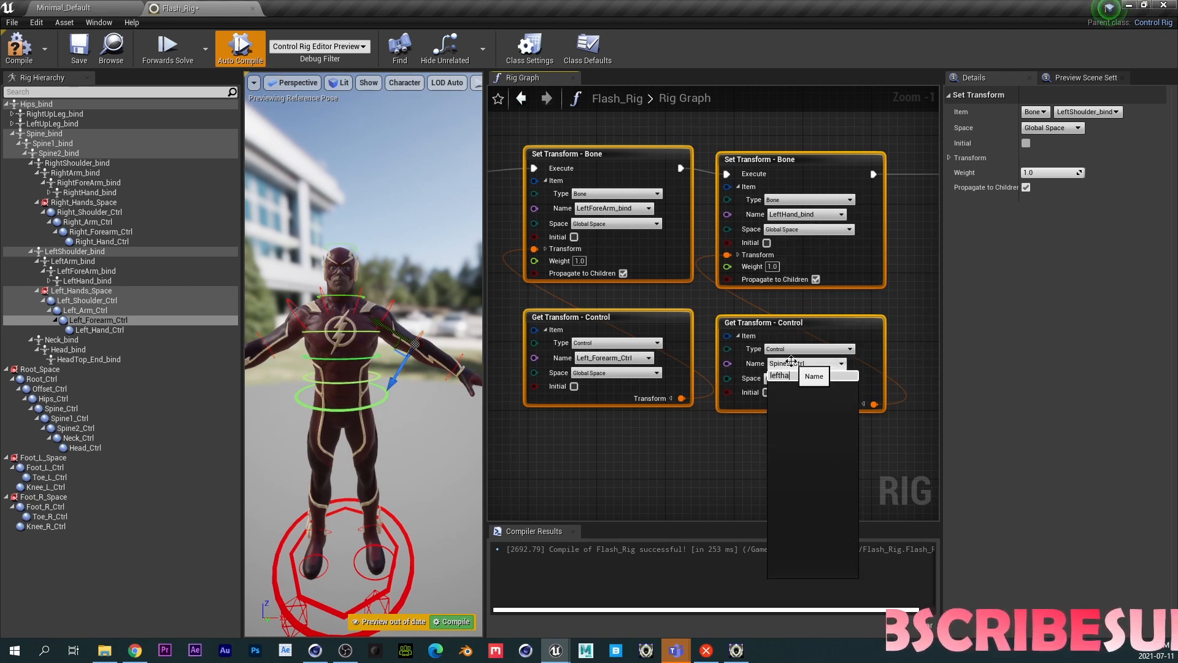
click(784, 402)
right_drag(709, 465, 540, 462)
right_drag(798, 487, 639, 445)
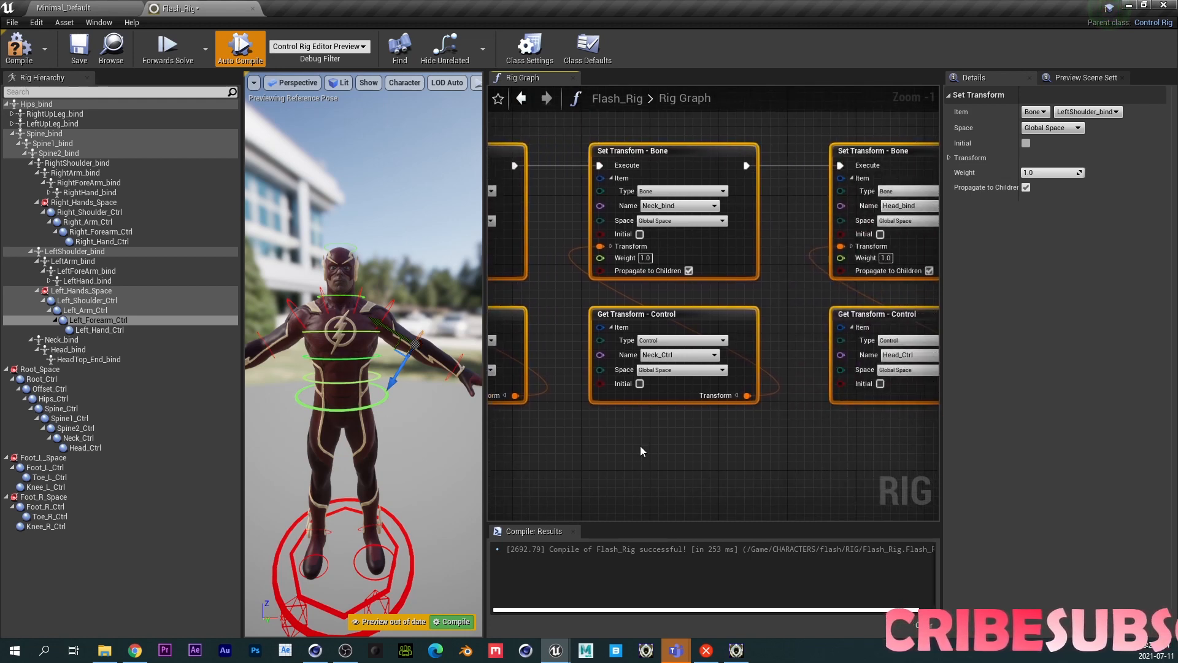
- Point the fifth duplicated pair at RightShoulder_bind for the bone and Right_Shoulder_Ctrl for the control
click(665, 209)
text(right)
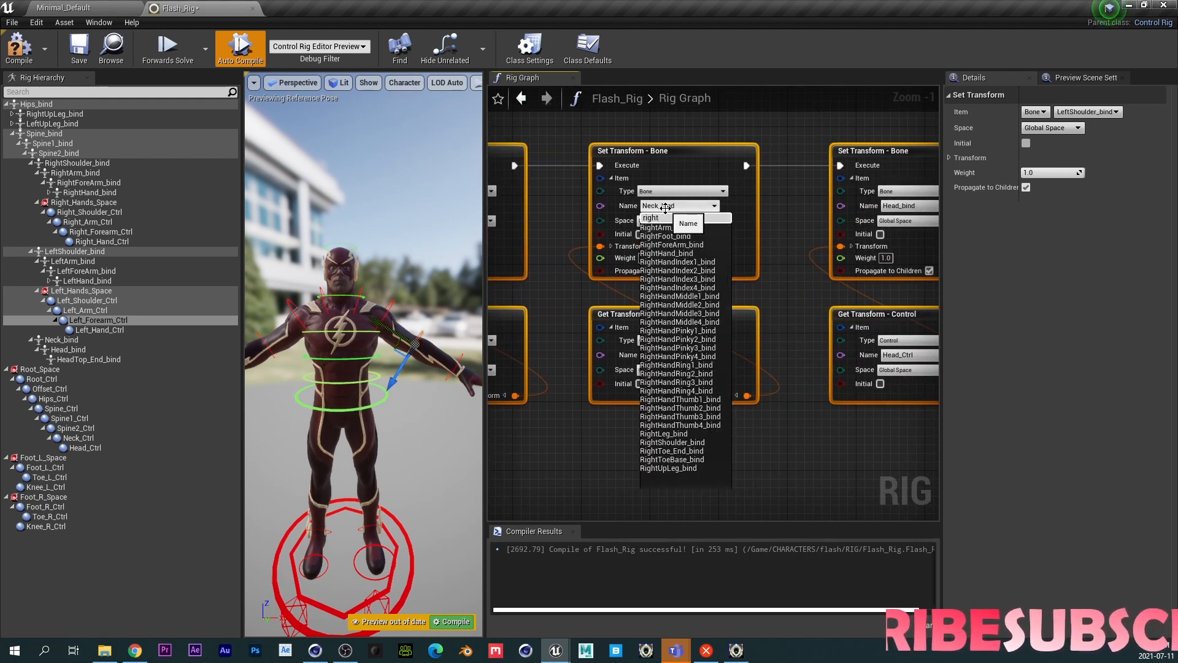
text(s)
click(665, 228)
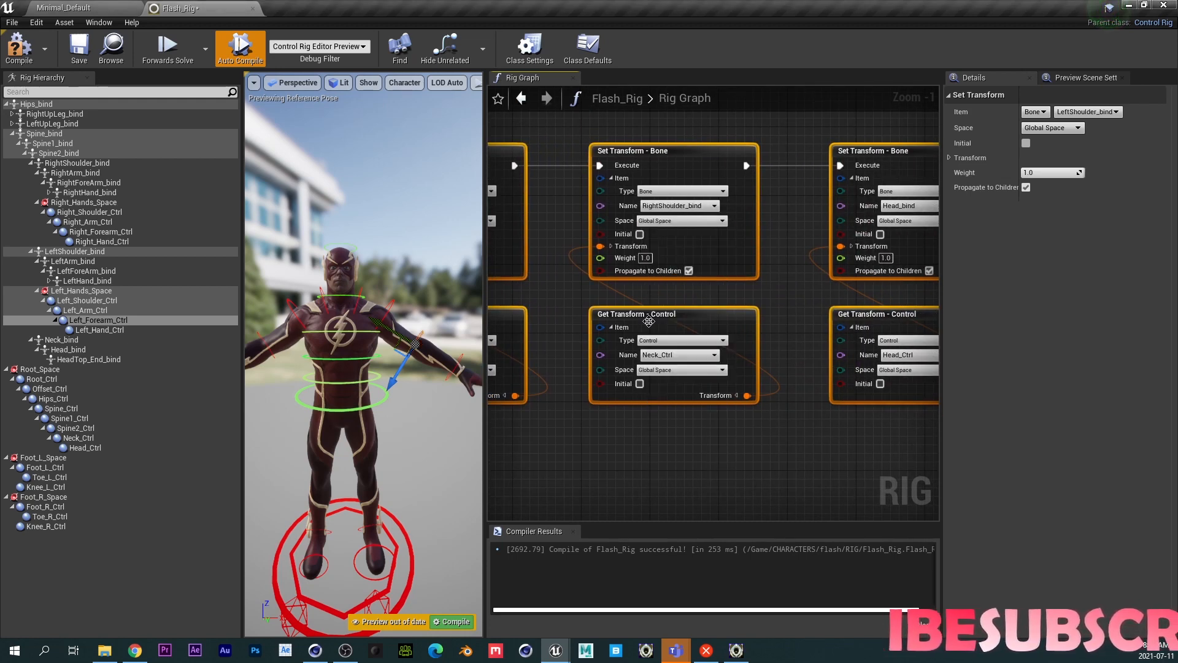
click(662, 355)
text(right)
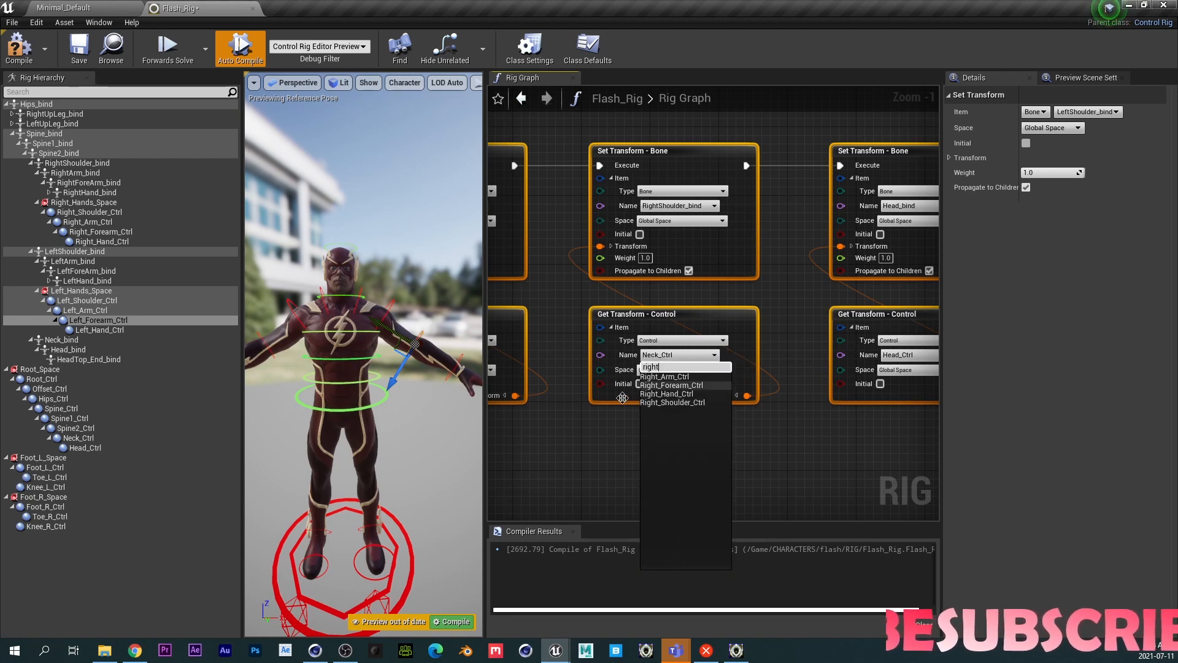
click(643, 402)
right_drag(651, 442, 486, 458)
- Point the sixth duplicated pair at RightArm_bind for the bone and Right_Arm_Ctrl for the control
click(748, 222)
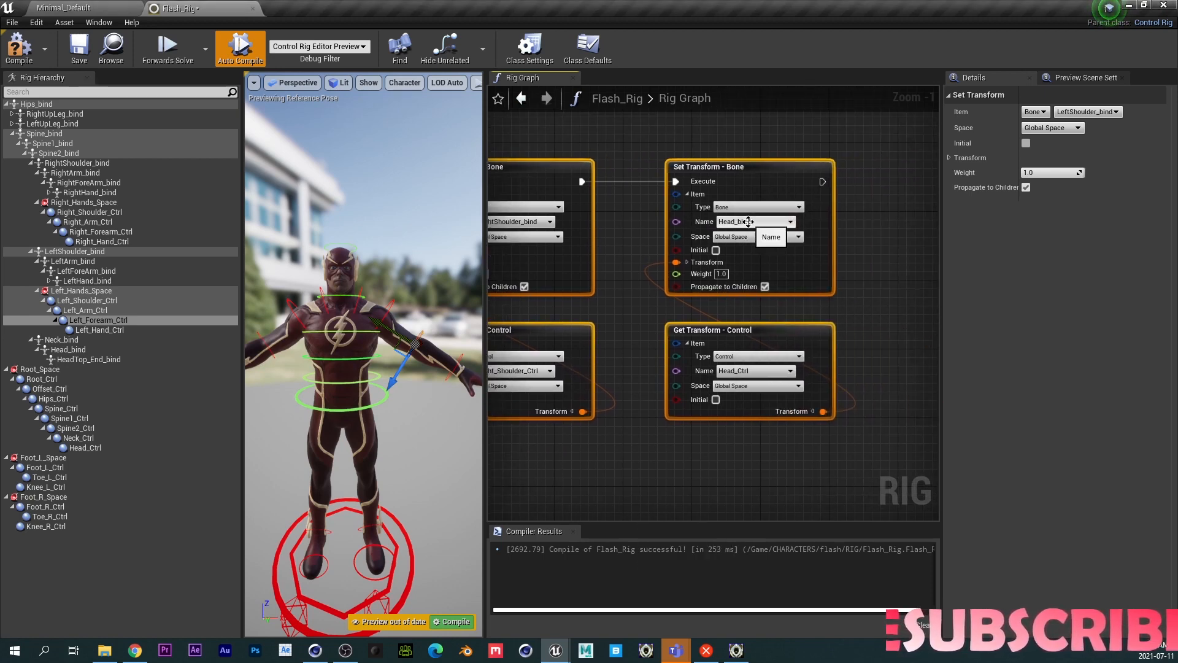
text(righa)
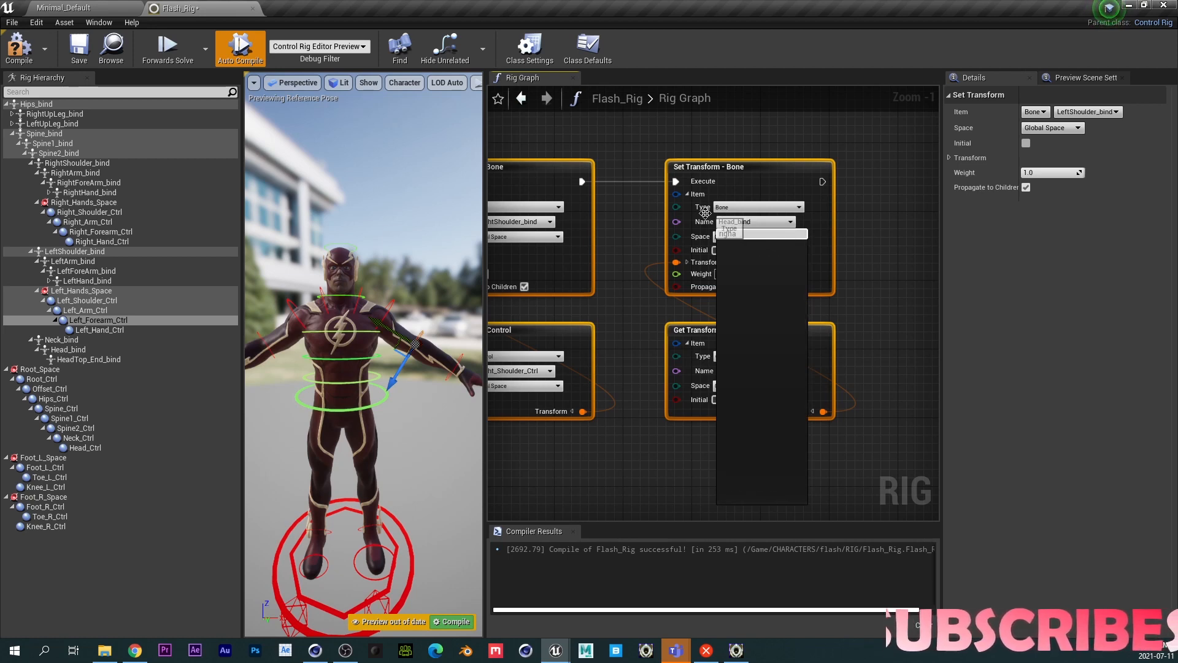
key(BackSpace)
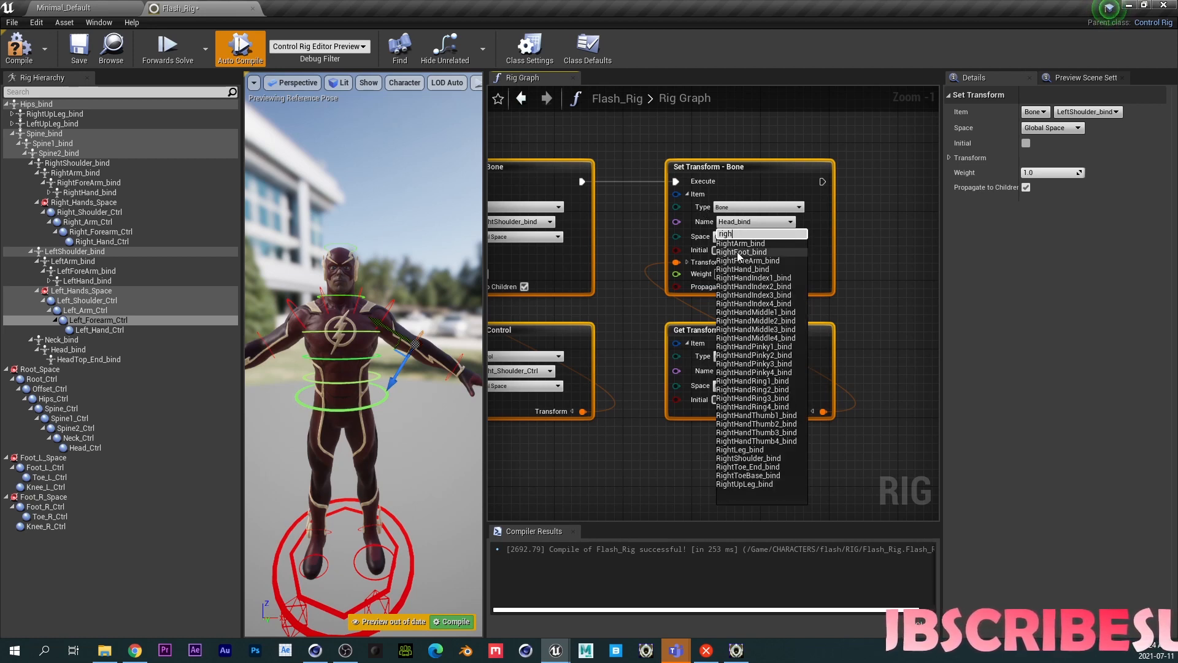
click(740, 244)
click(741, 370)
text(r)
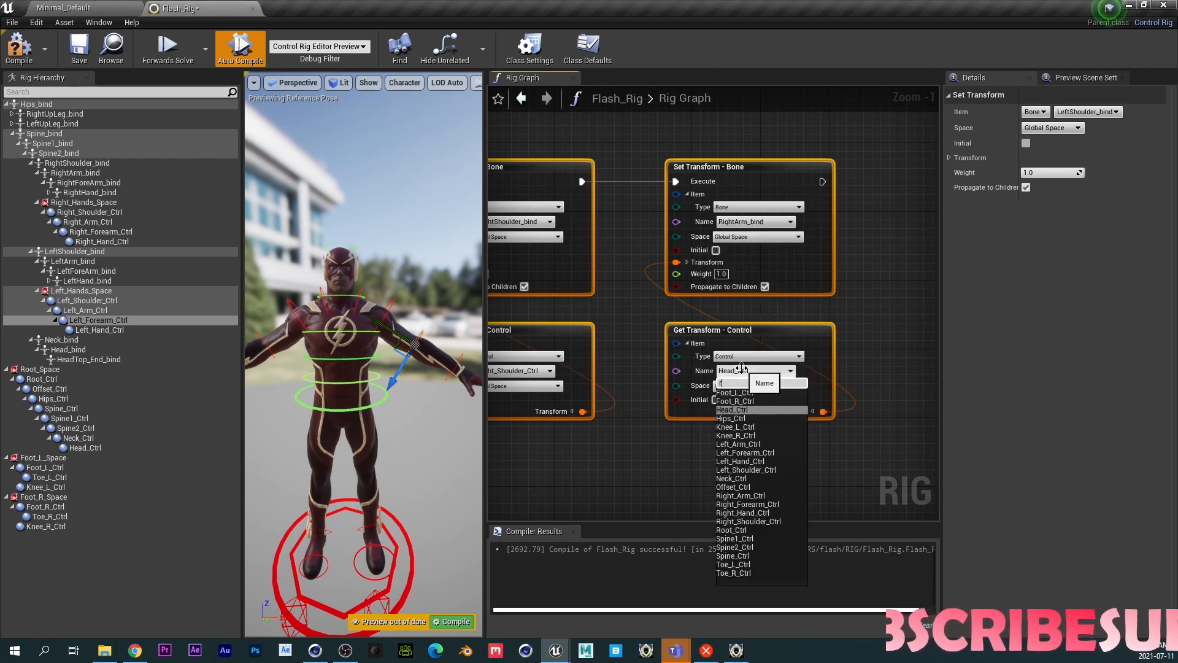
text(ighta)
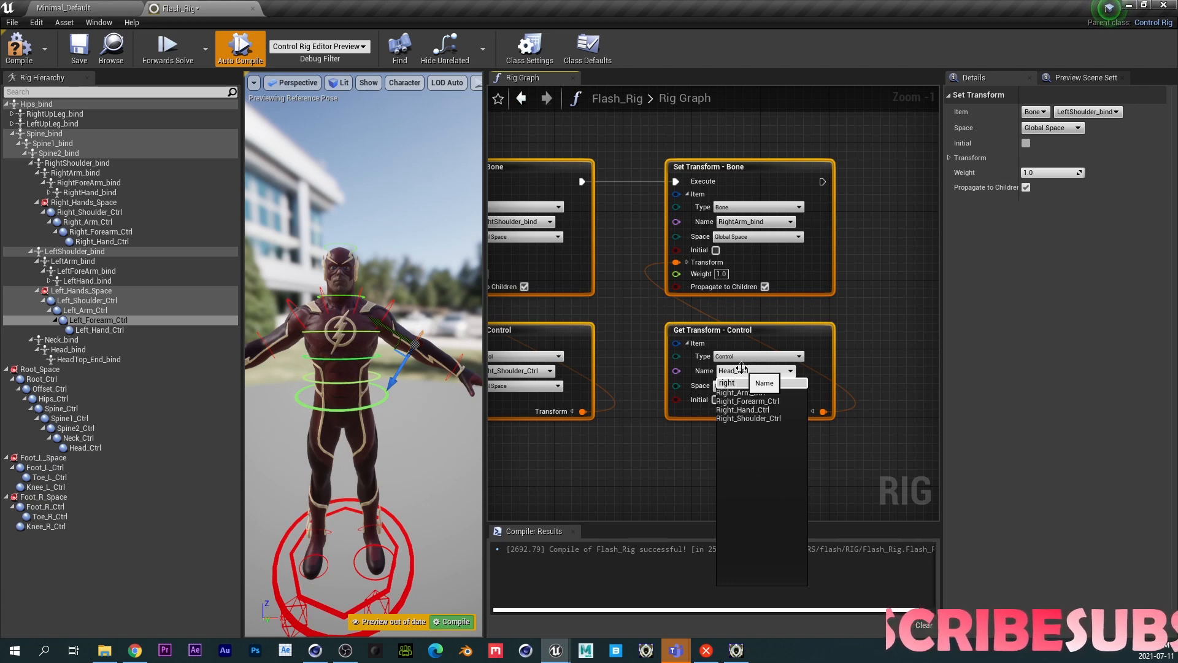
click(740, 392)
- Duplicate the last Set Transform / Get Transform pair twice and chain the copies' execution pins after it
right_drag(841, 307, 725, 333)
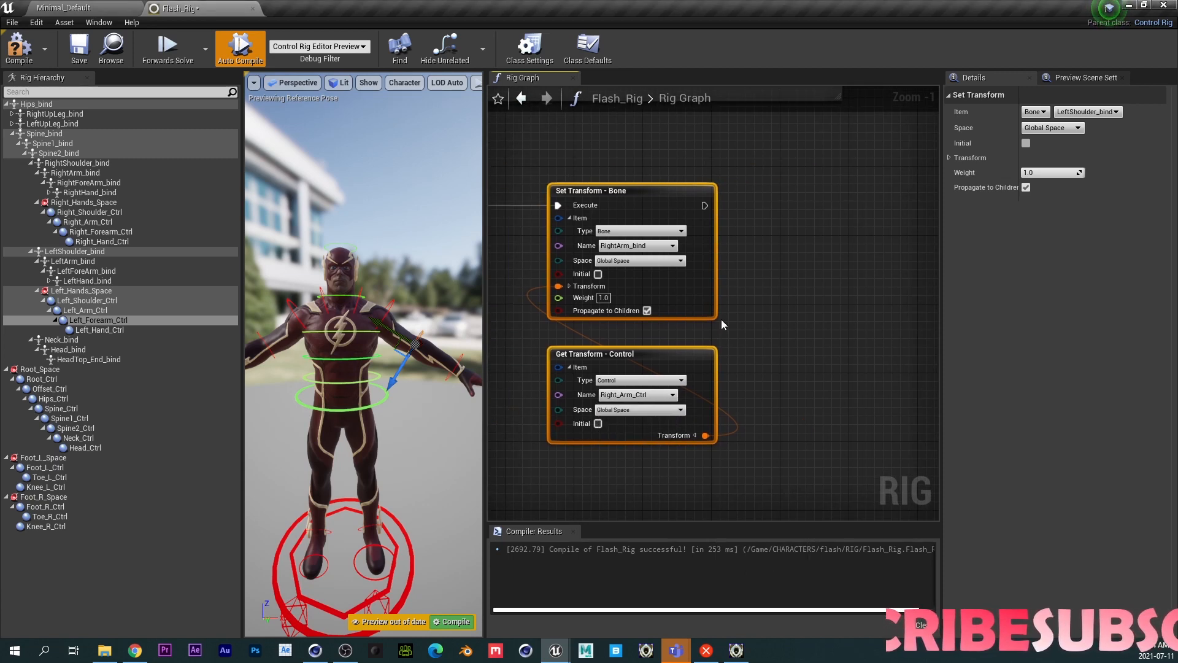
key(ctrl+c)
key(ctrl+v)
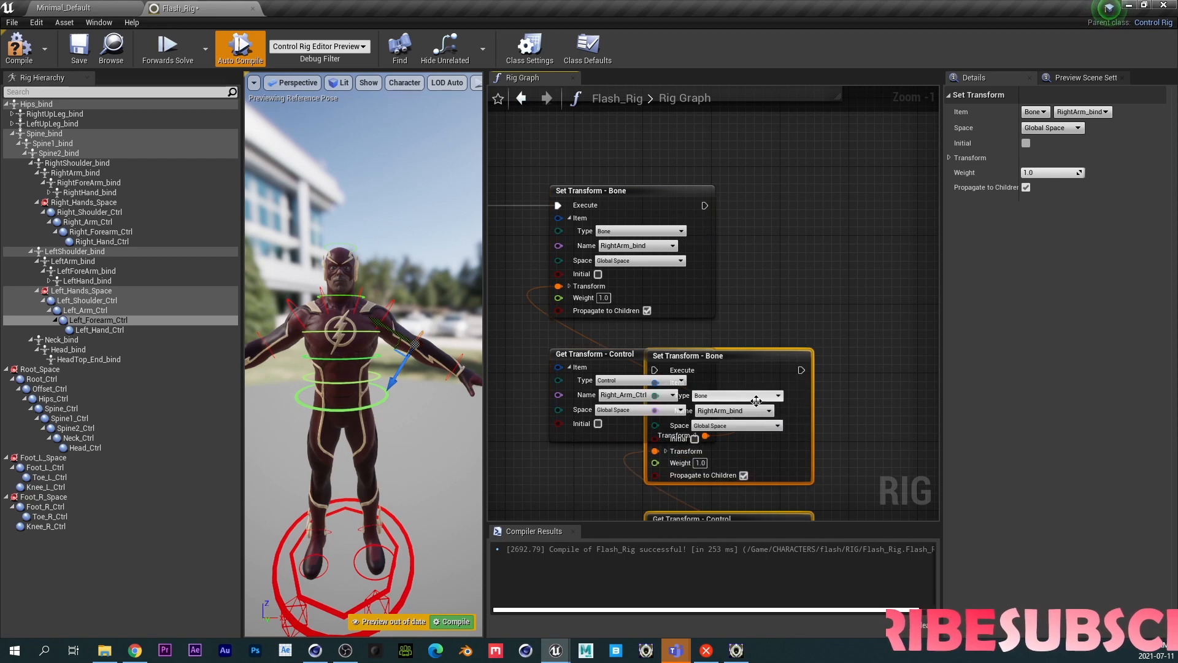
drag(774, 398, 909, 233)
key(ctrl+v)
right_drag(751, 331, 543, 331)
drag(738, 120, 881, 194)
drag(495, 205, 593, 205)
- Point the seventh pair at RightForeArm_bind for the bone and Right_Forearm_Ctrl for the control
click(660, 246)
text(right)
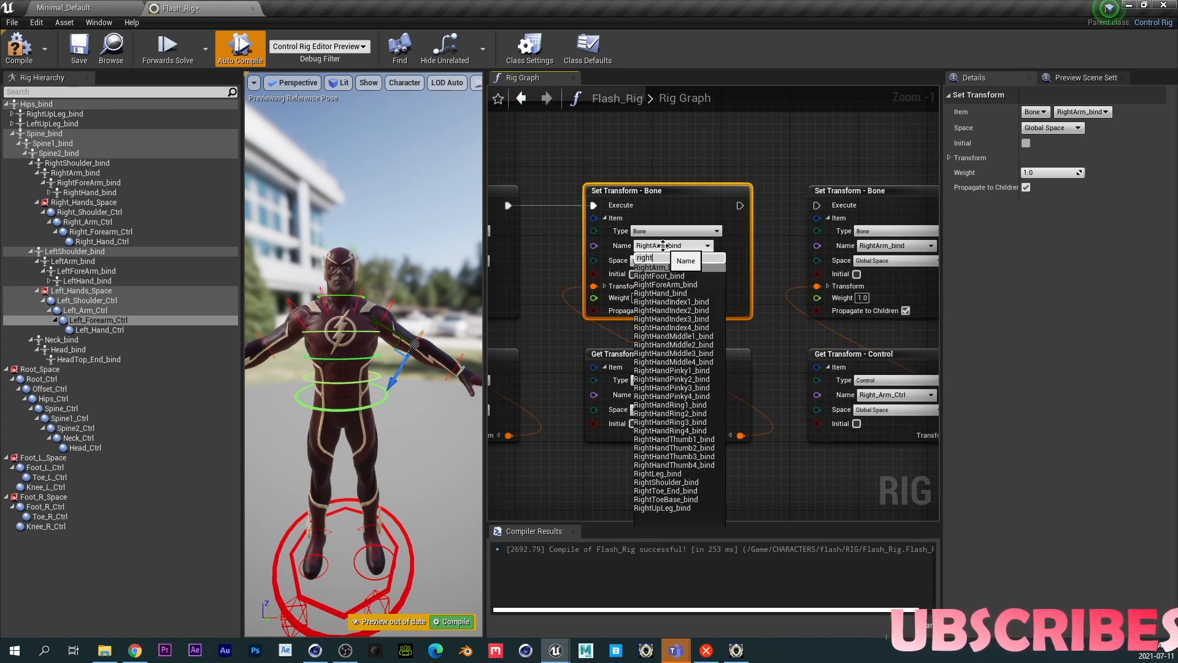
text(f)
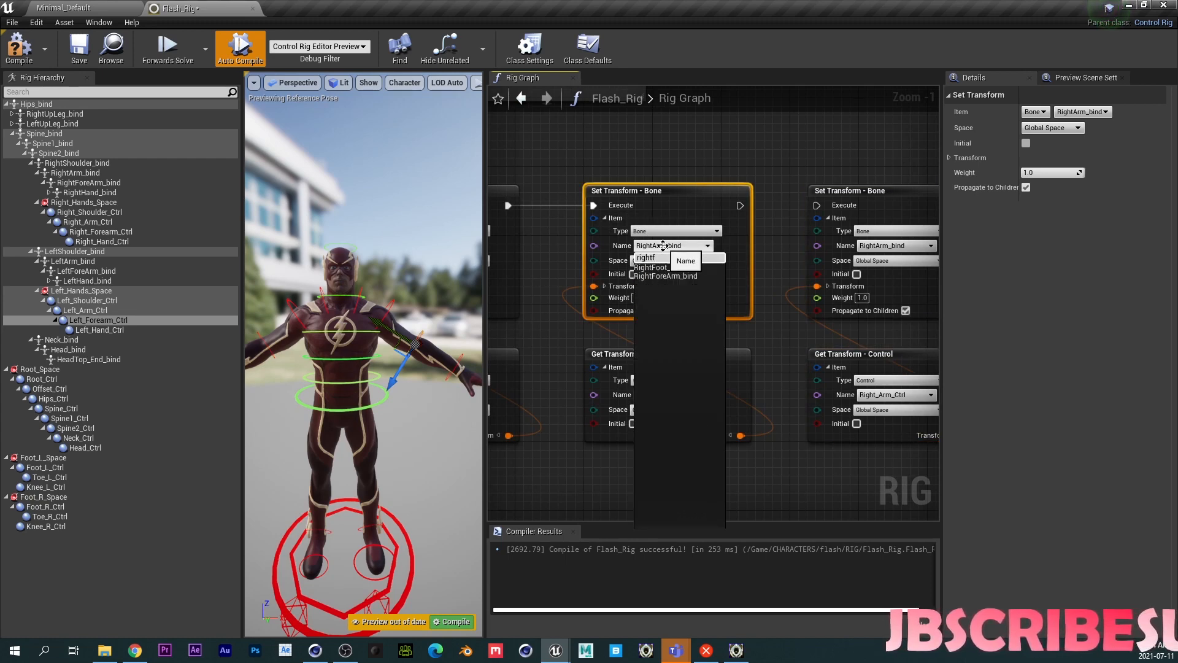
click(656, 276)
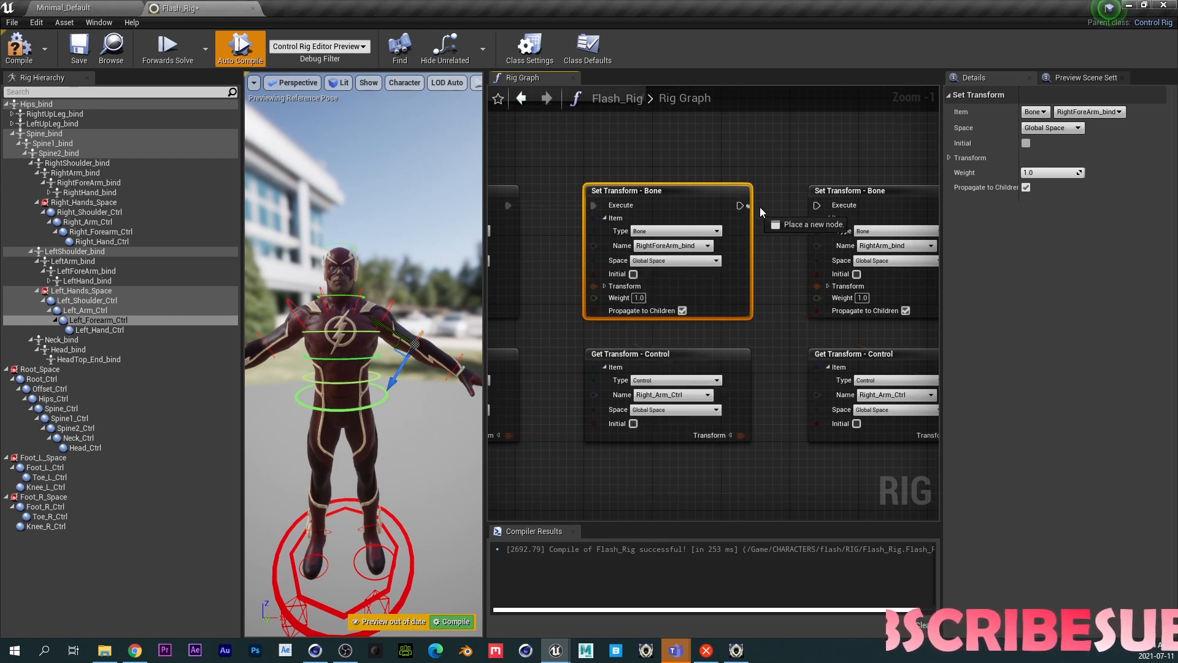
right_drag(747, 326, 677, 287)
click(611, 355)
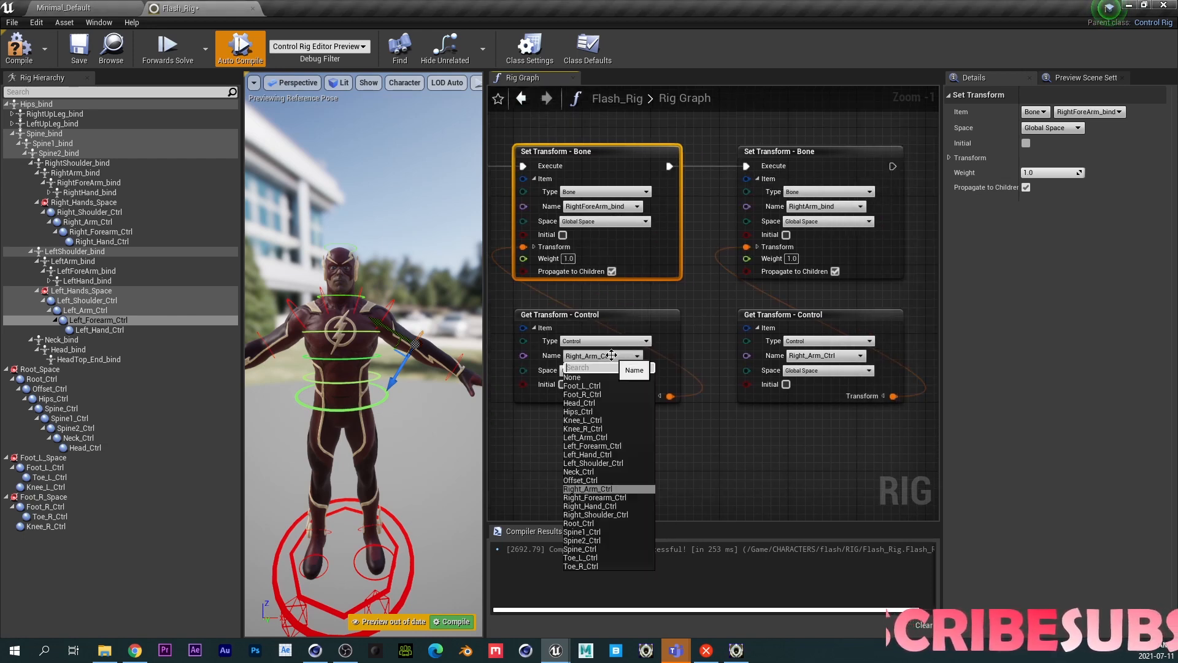
text(rightf)
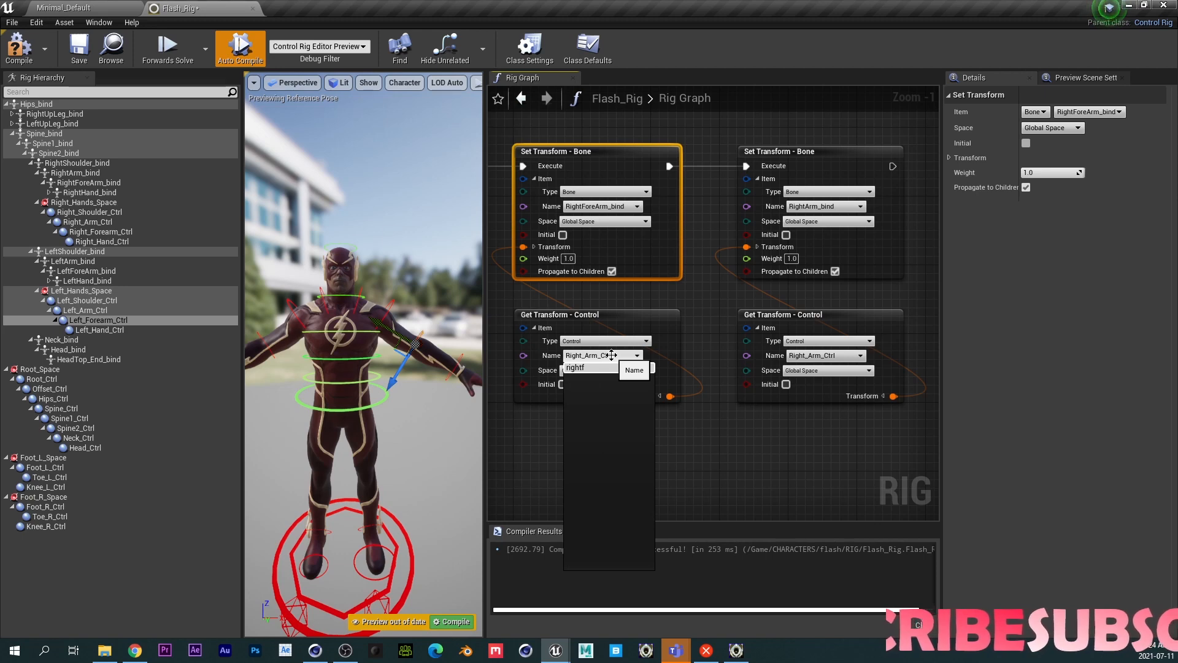
key(BackSpace)
click(592, 385)
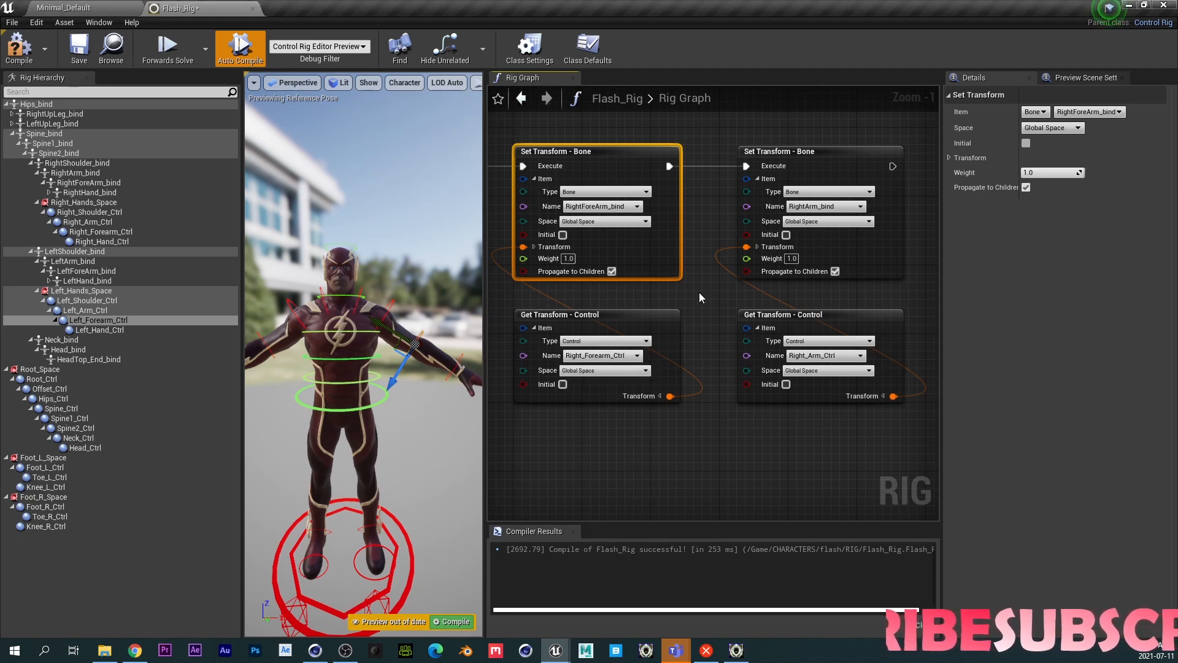
- Point the eighth pair at RightHand_bind for the bone and Right_Hand_Ctrl for the control
right_drag(699, 297, 592, 314)
click(715, 225)
text(righth)
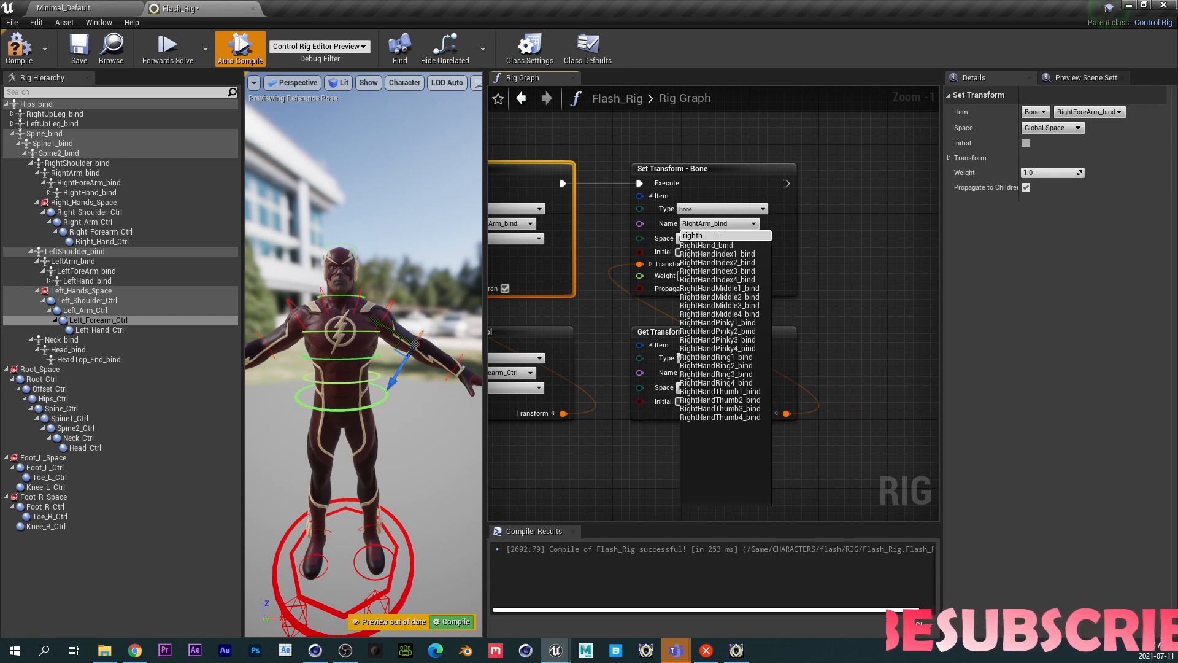
click(712, 245)
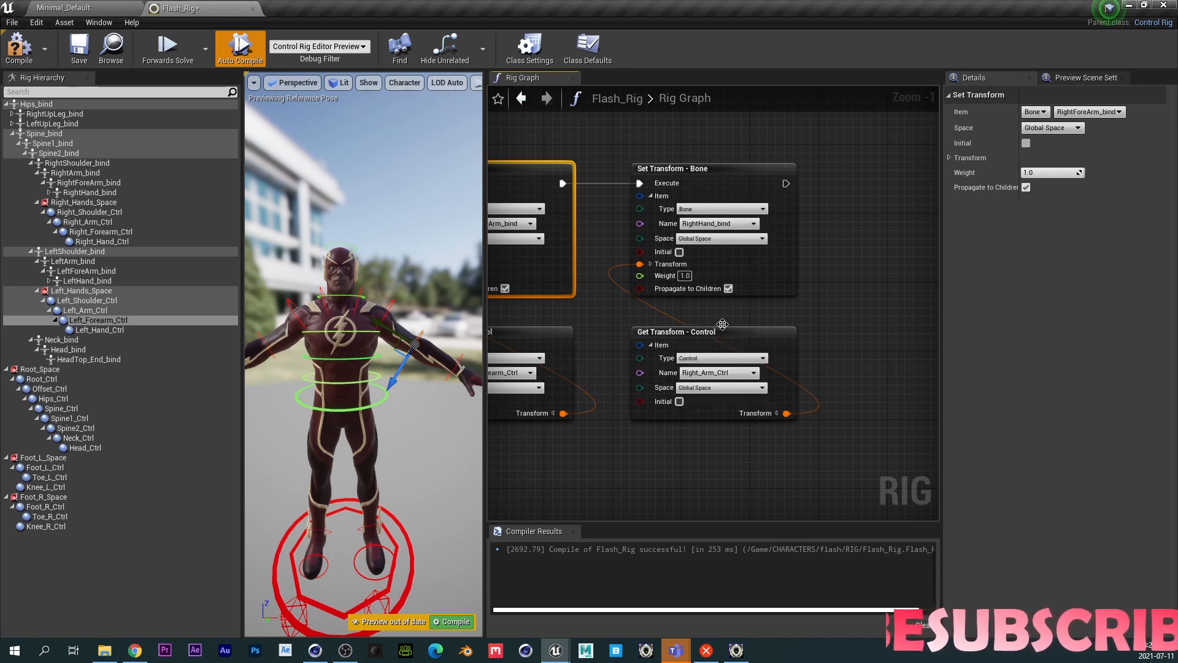
click(718, 372)
text(right)
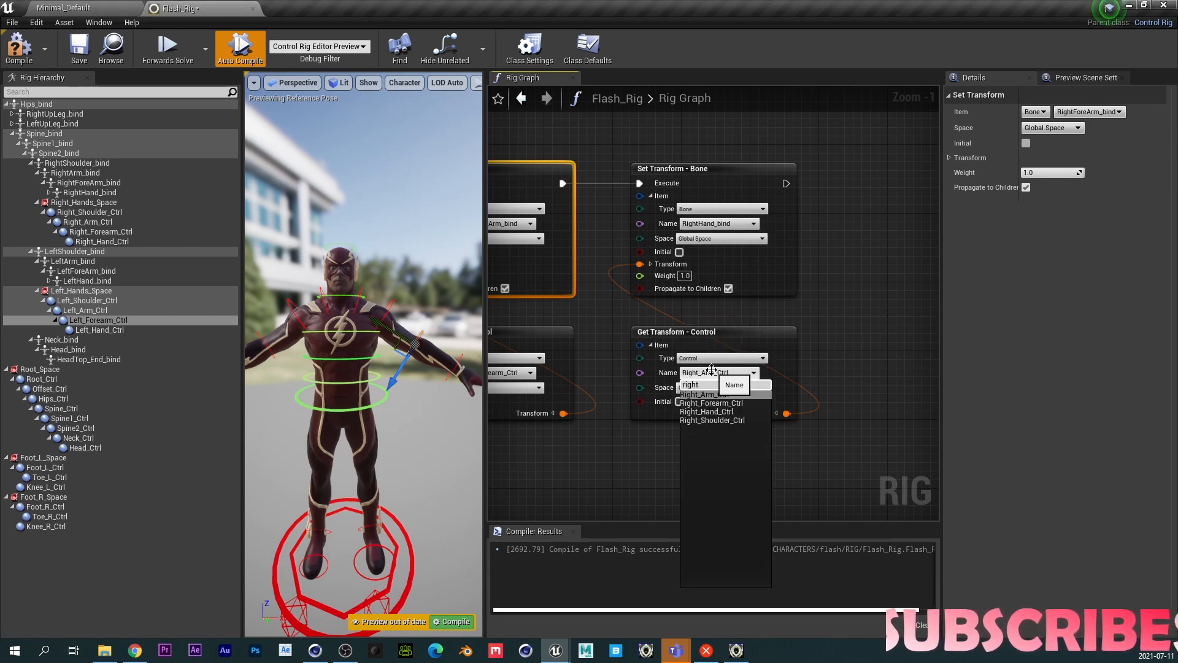
click(722, 411)
- Connect a Sequence node output to the first Set Transform of the arm chain and save the rig
right_drag(627, 462, 763, 420)
scroll(622, 423, down, 4)
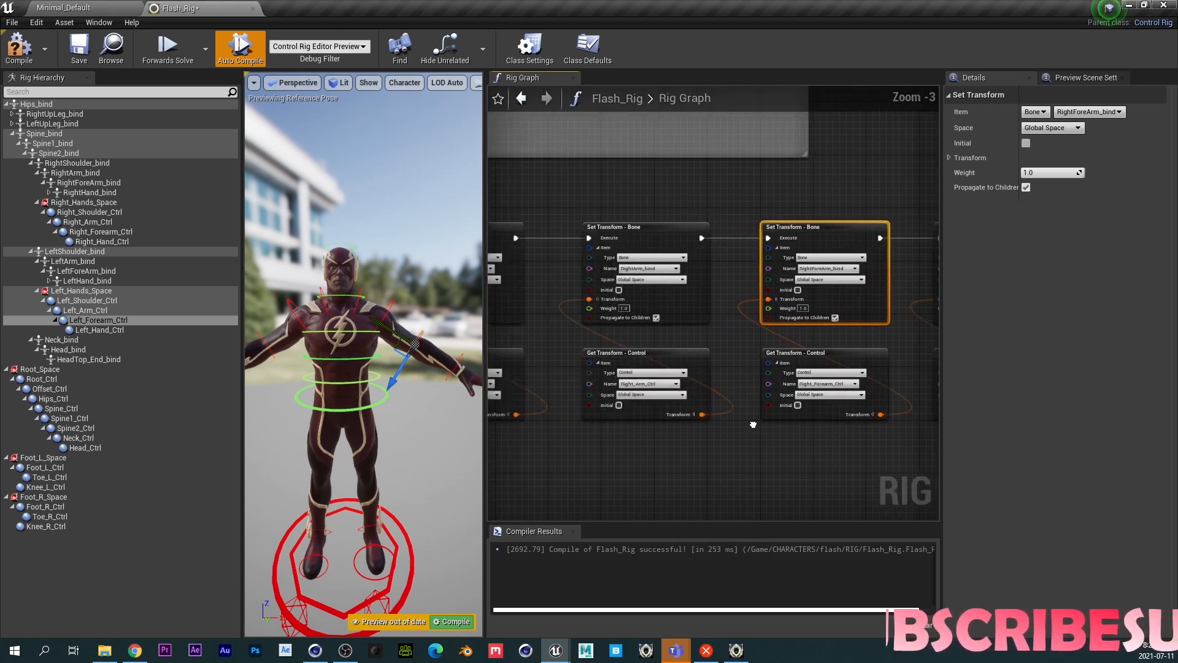
right_drag(627, 428, 938, 413)
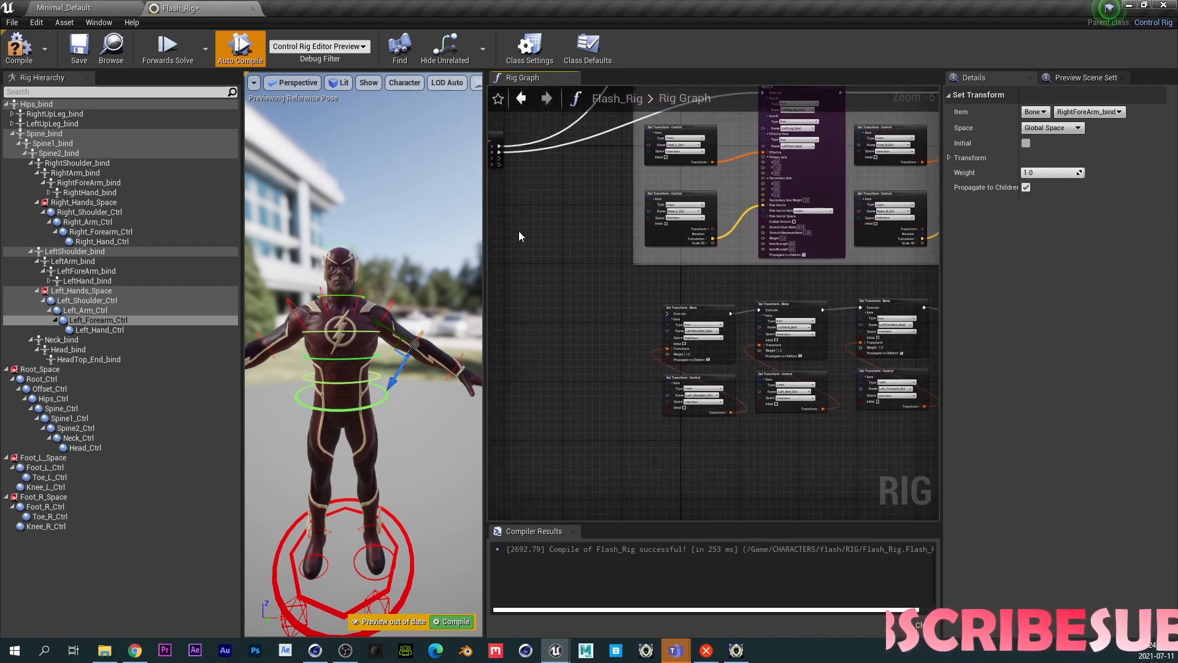
drag(499, 159, 691, 314)
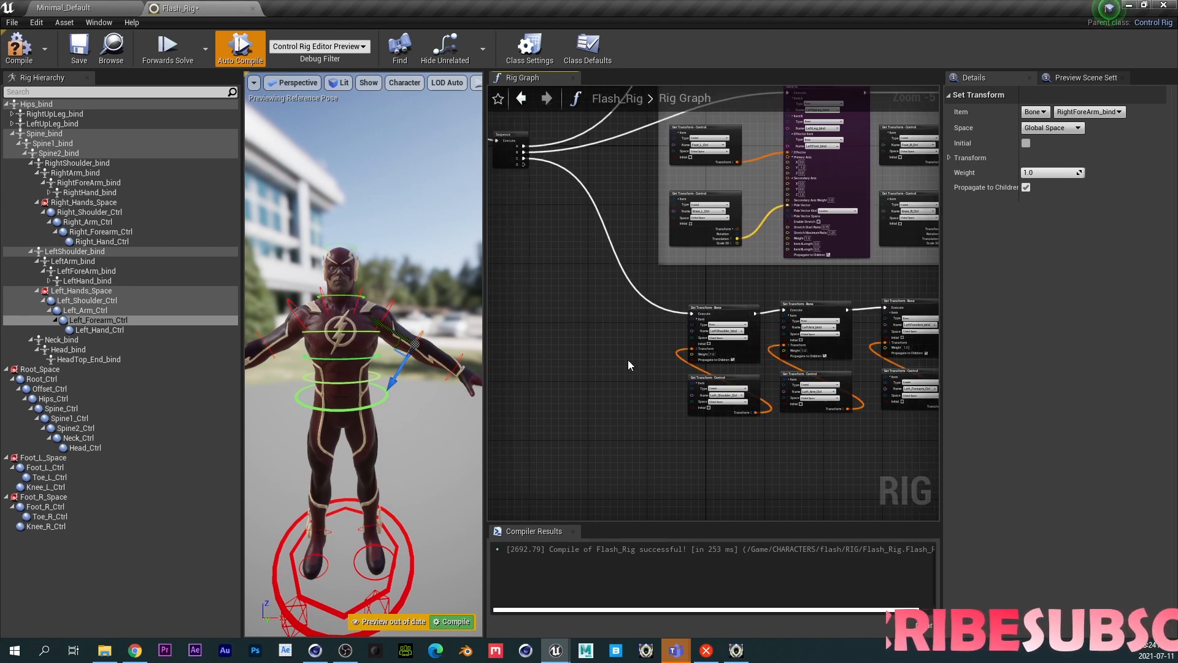
click(79, 48)
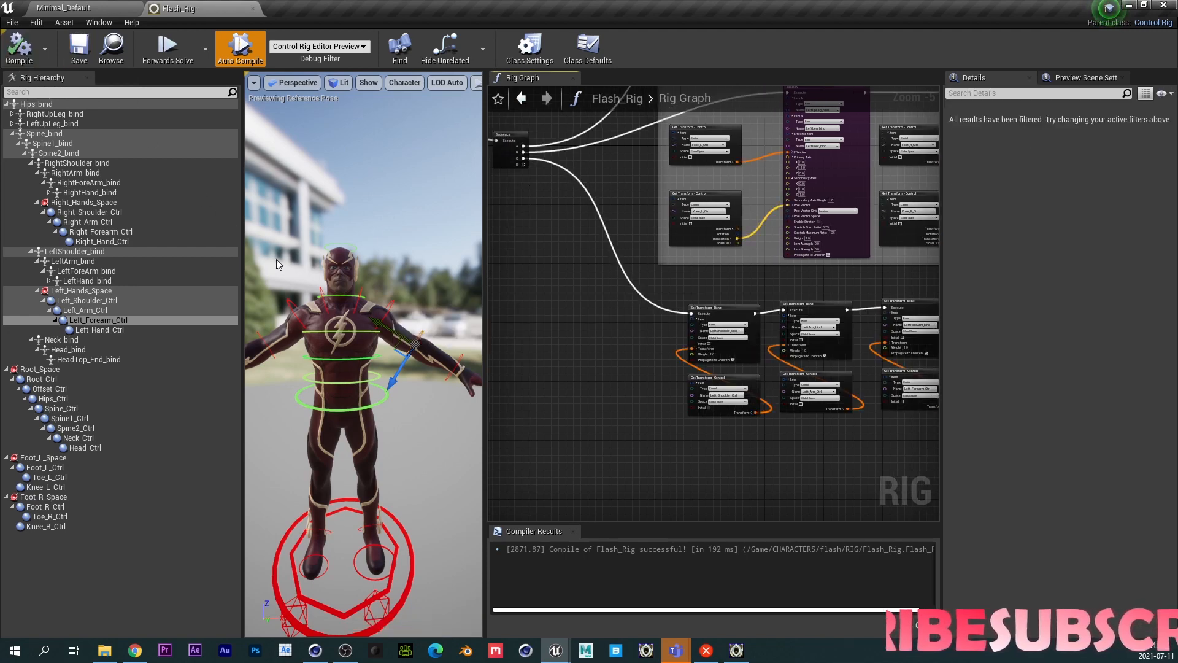
- Test the left shoulder and left arm controls by rotating them in the viewport, recompiling to reset the pose
scroll(313, 360, up, 3)
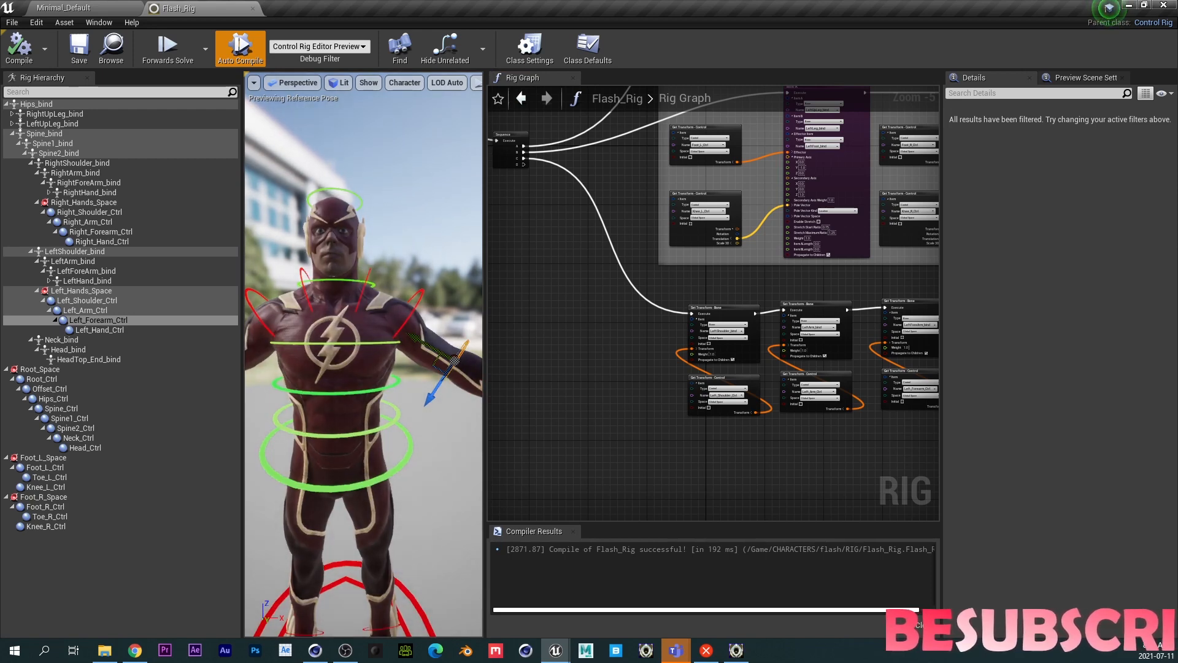
click(369, 269)
mouse_move(398, 353)
mouse_down()
mouse_move(410, 341)
mouse_move(398, 352)
mouse_up()
click(20, 49)
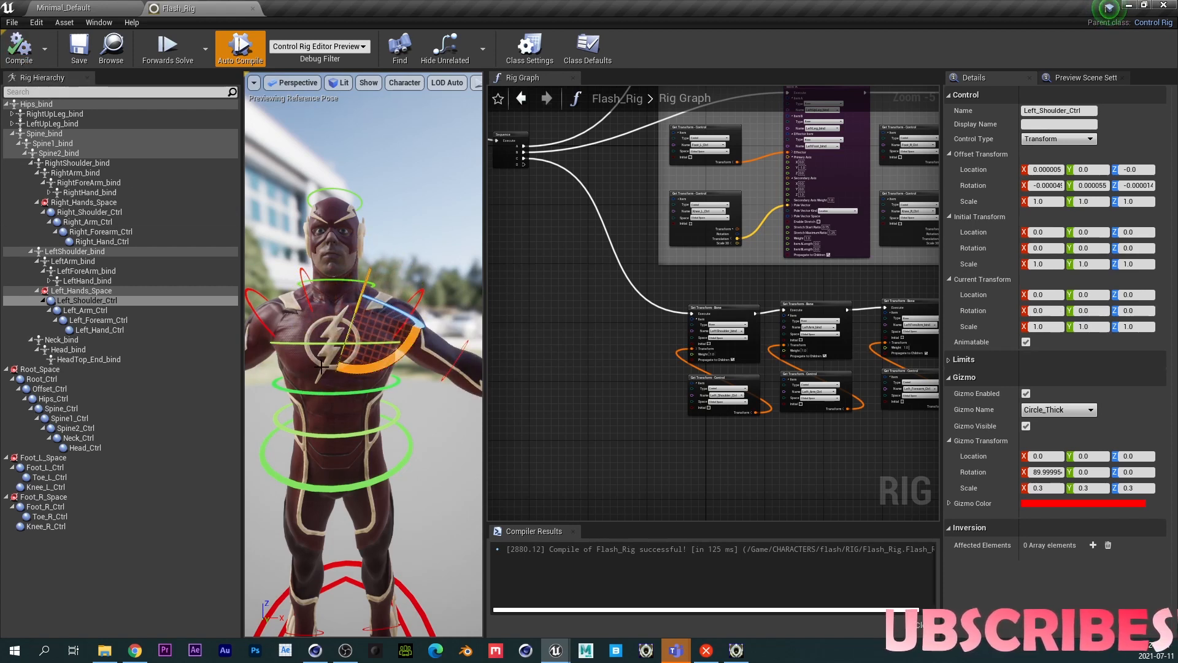
scroll(328, 347, down, 5)
click(399, 303)
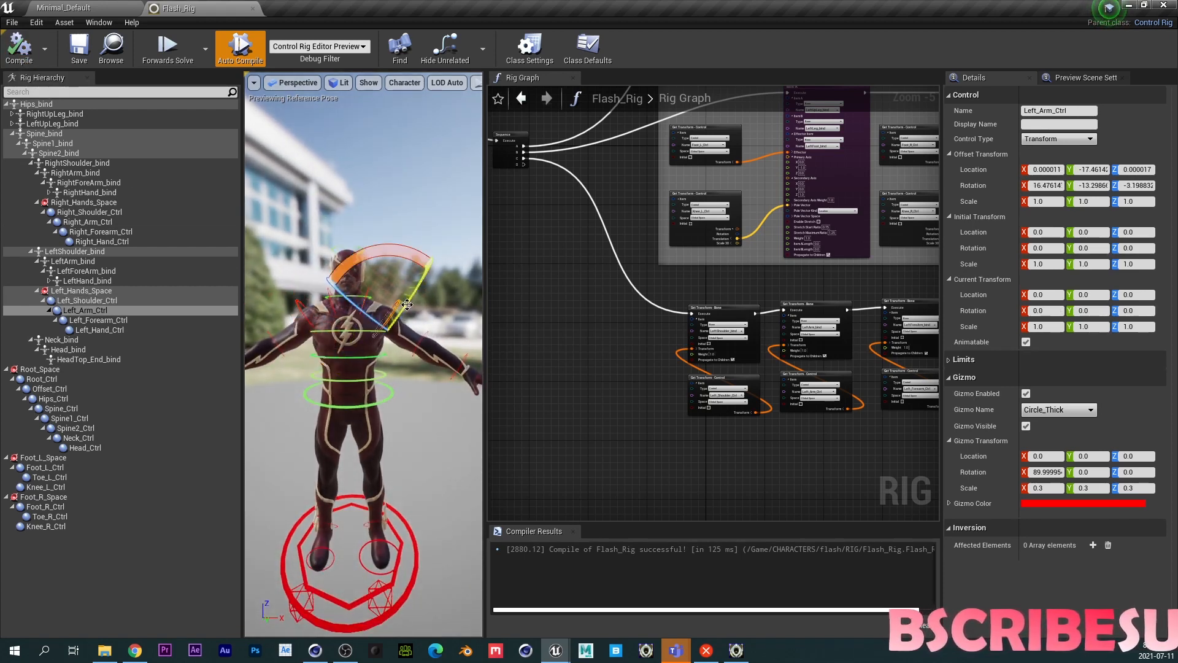
mouse_move(382, 251)
mouse_down()
mouse_move(393, 253)
mouse_move(382, 251)
mouse_up()
click(24, 55)
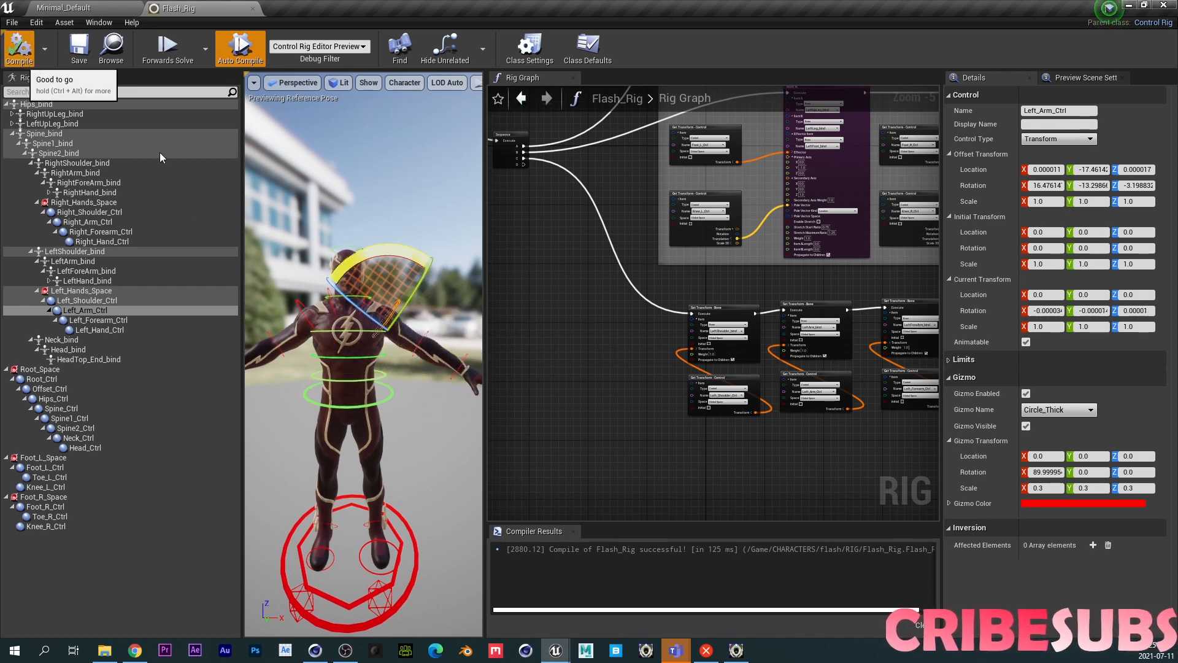
- Test the left forearm and left hand controls by rotating them, recompiling after each
middle_drag(363, 361, 417, 376)
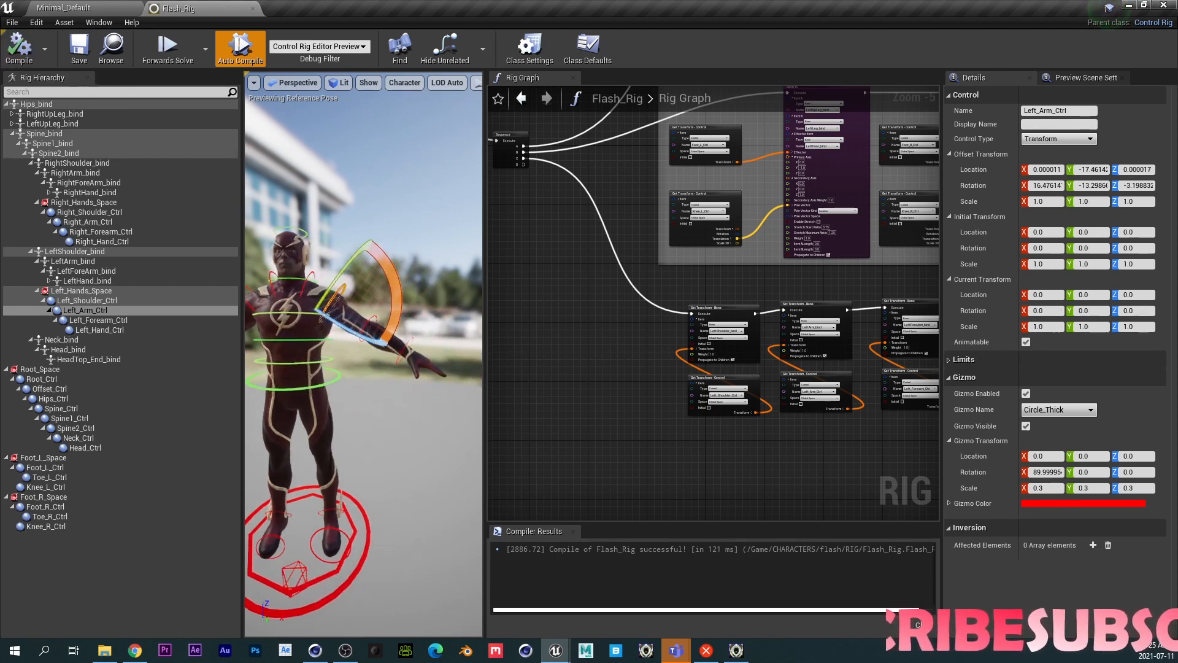
click(373, 318)
mouse_move(399, 358)
mouse_down()
mouse_move(413, 362)
mouse_move(388, 355)
mouse_move(411, 362)
mouse_move(401, 359)
mouse_up()
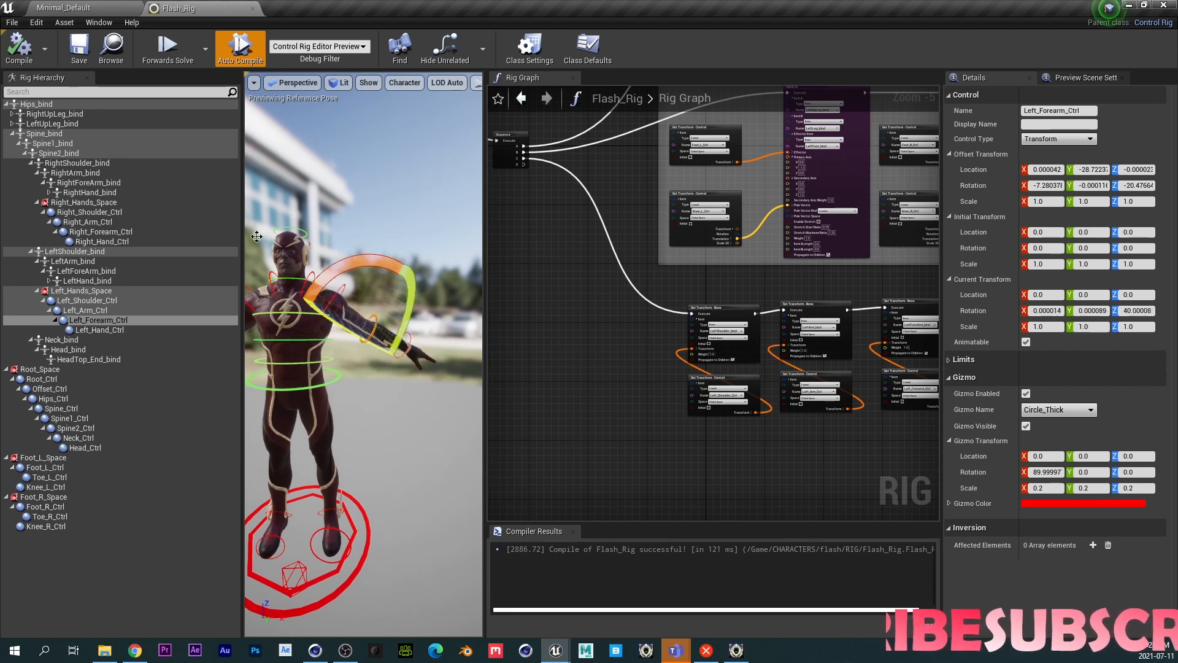
click(21, 51)
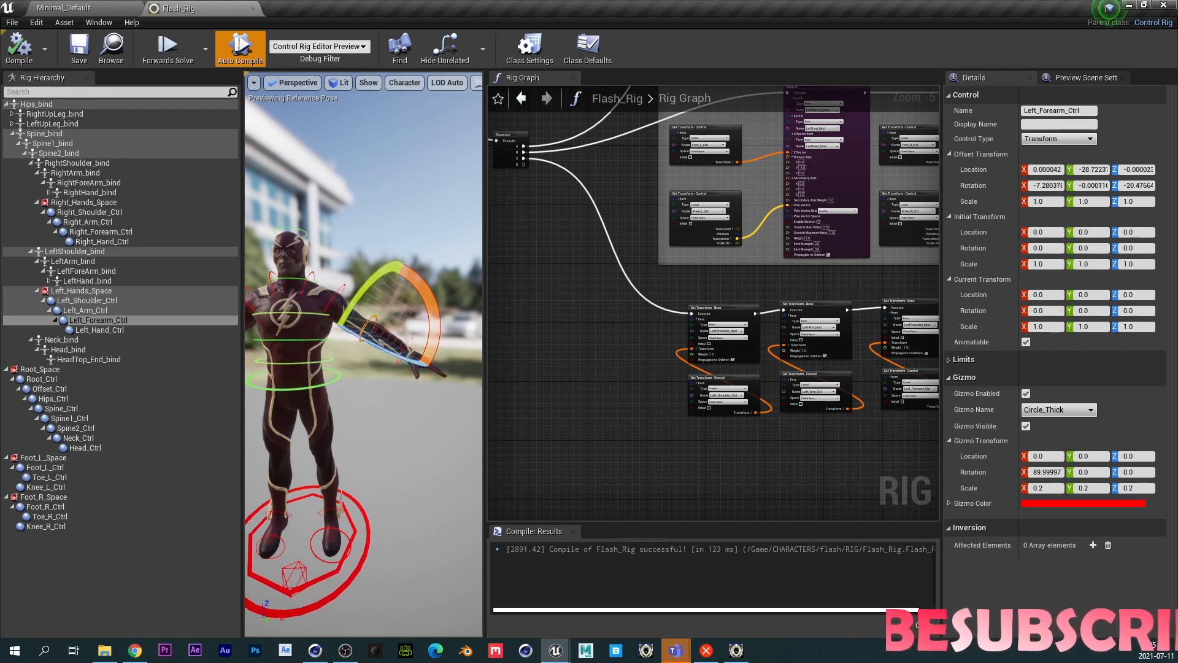
click(406, 360)
drag(406, 360, 410, 361)
click(21, 52)
- Test the hips control by moving it up in the viewport, then recompile to reset
mouse_move(326, 363)
right_down()
mouse_move(283, 360)
mouse_move(325, 364)
right_up()
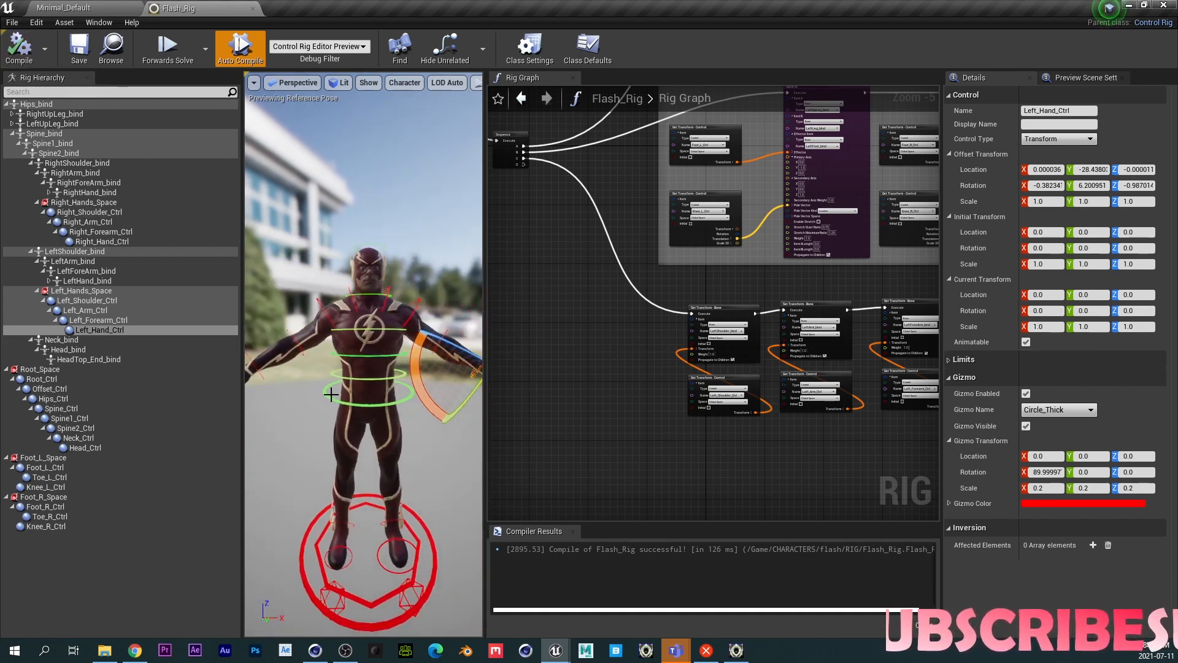
click(326, 393)
drag(368, 431, 381, 377)
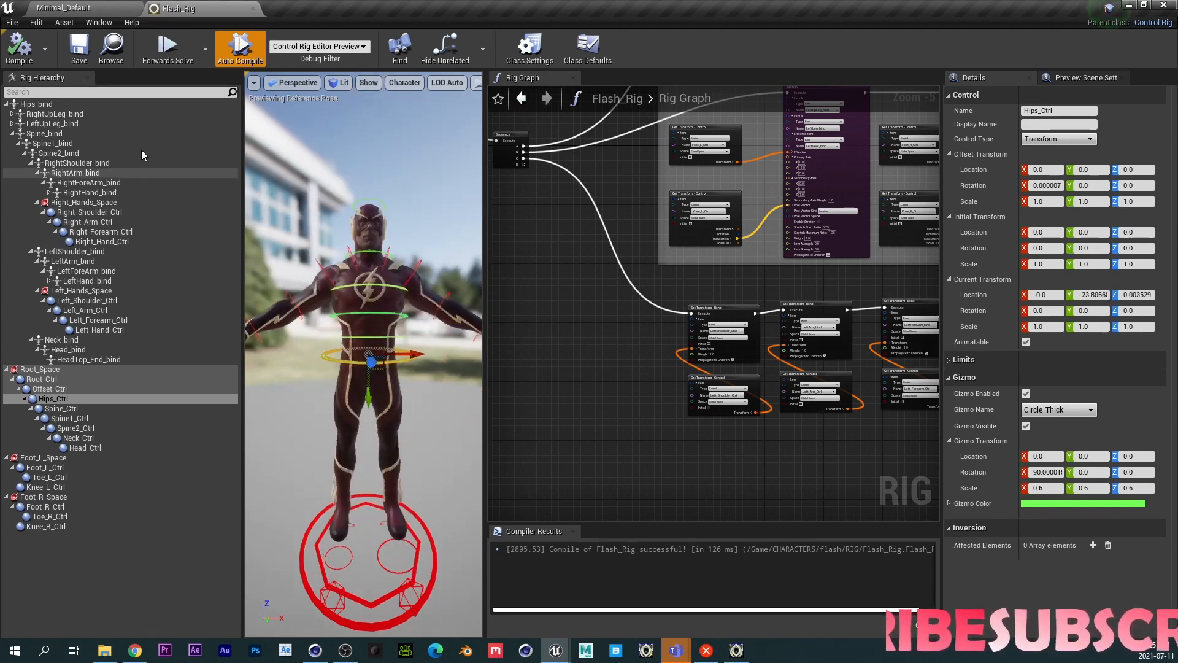
click(18, 46)
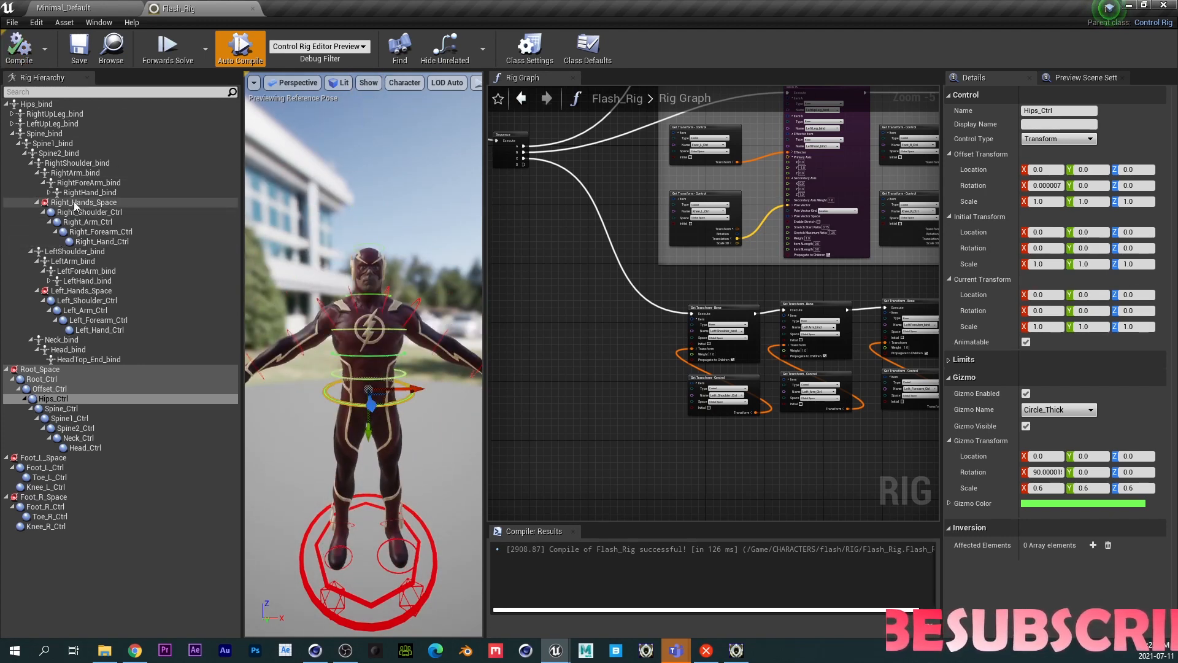
- Try to unparent the Right_Hands_Space branch from RightShoulder_bind, then undo the change
click(83, 203)
shift+click(91, 241)
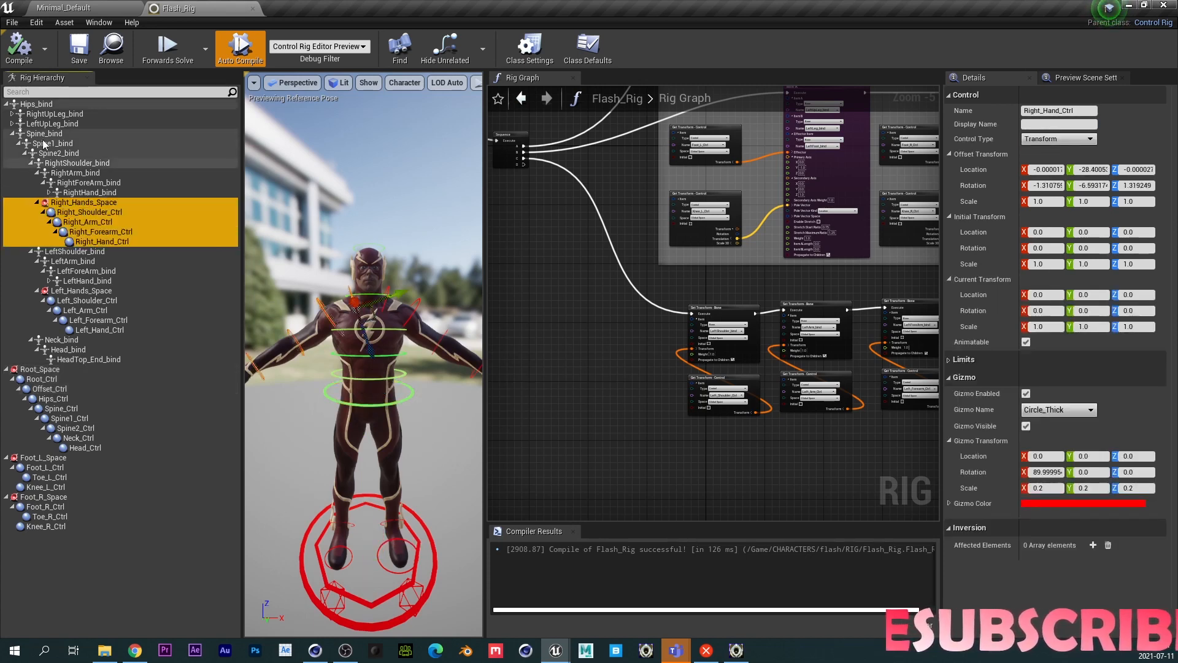
right_click(79, 204)
click(148, 429)
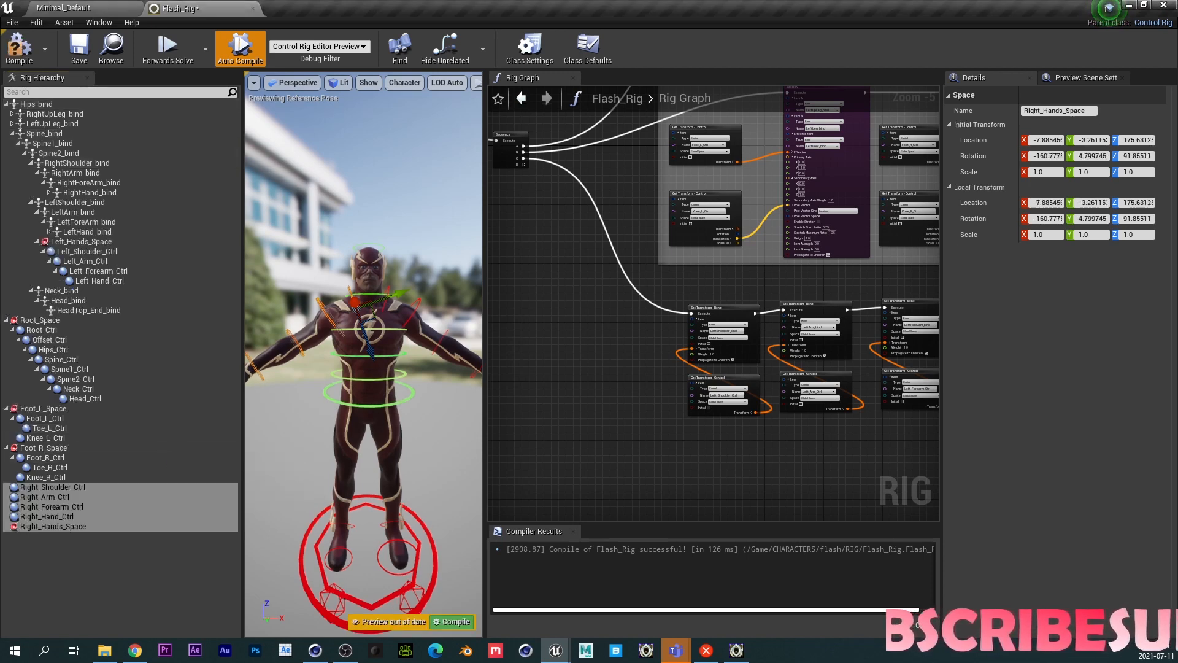
click(396, 403)
mouse_move(369, 424)
mouse_down()
mouse_move(369, 461)
mouse_move(369, 422)
mouse_up()
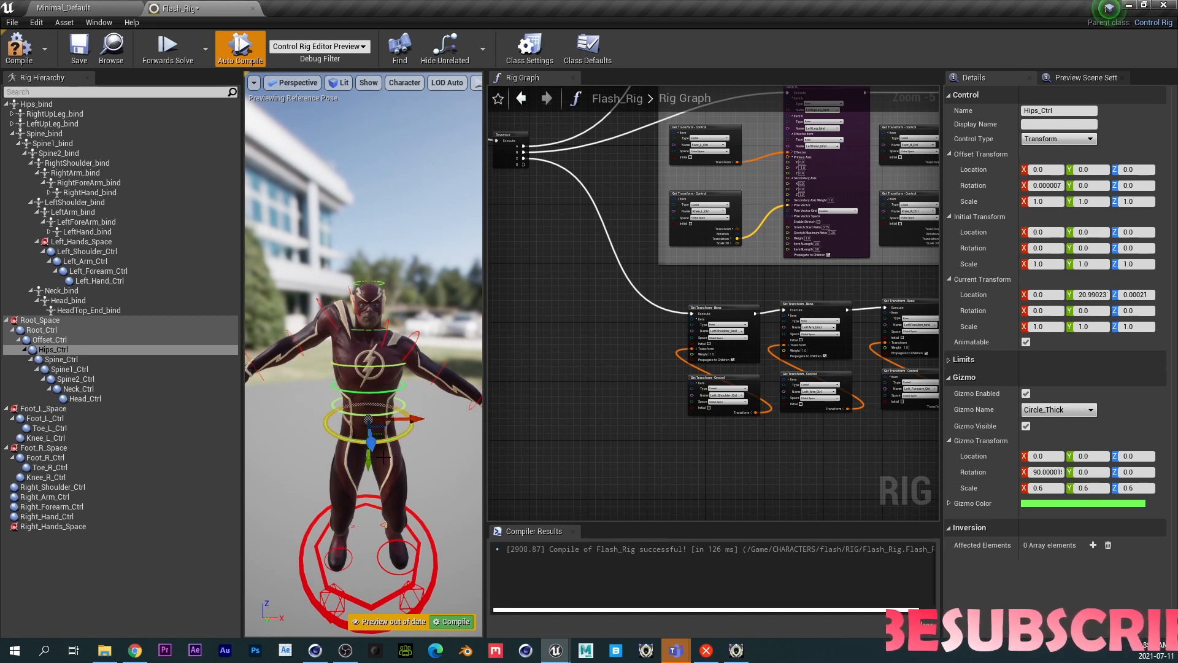
drag(370, 461, 368, 437)
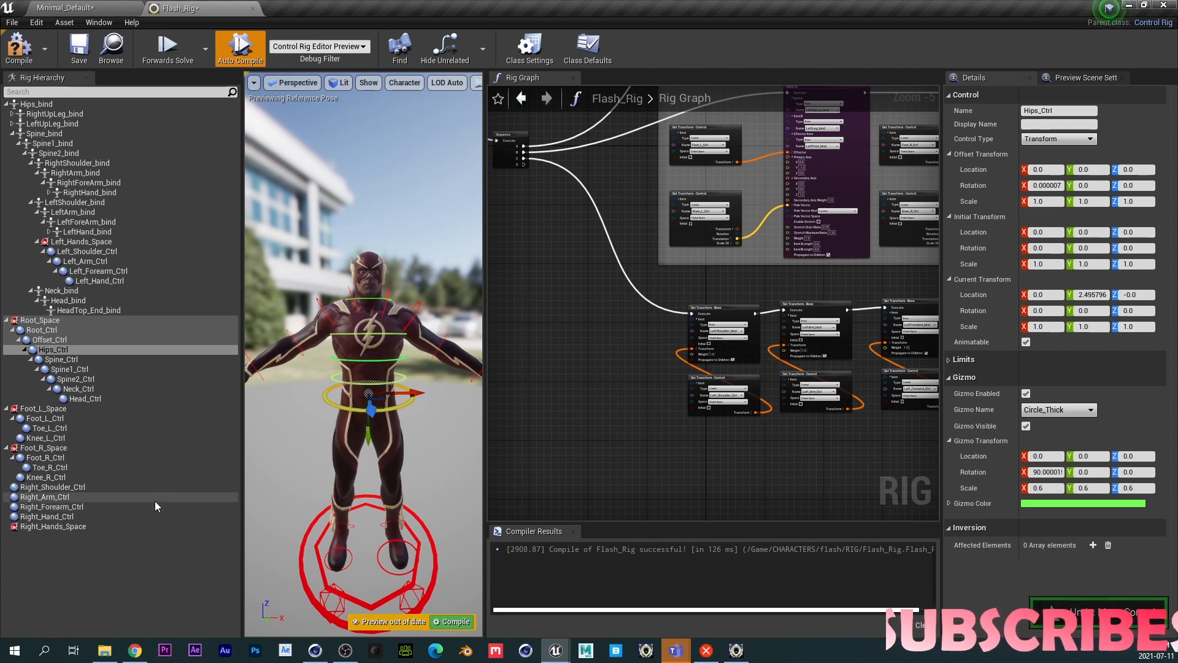
click(138, 554)
key(ctrl+z)
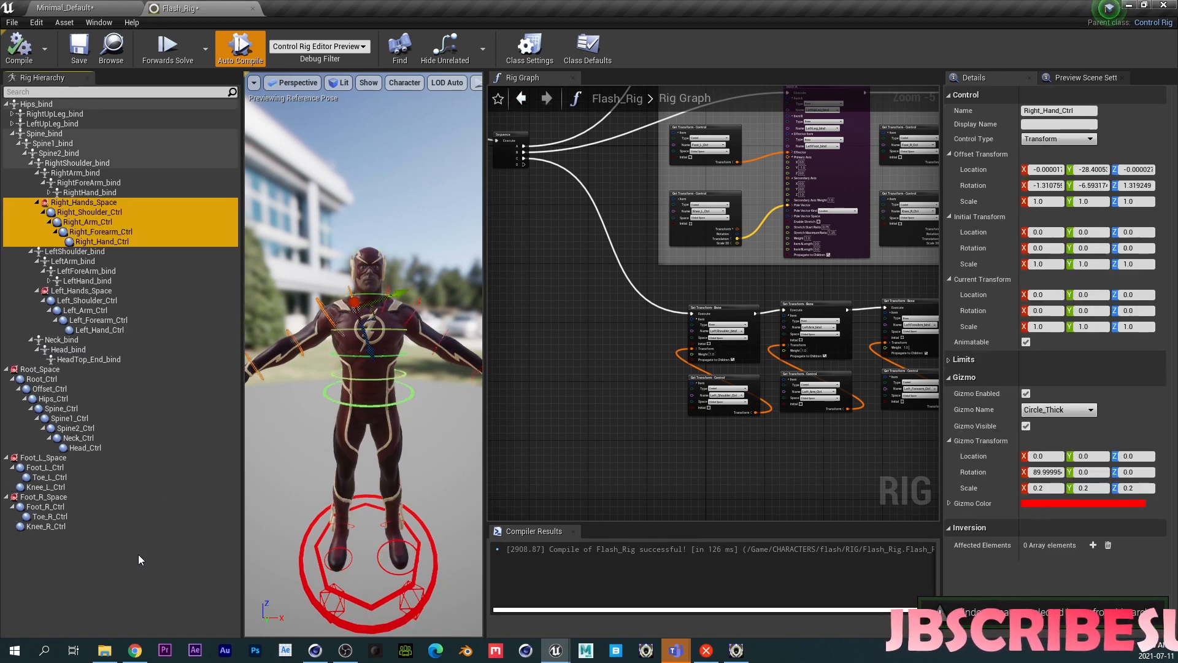
- Move the hips control down to test it, then recompile and save the rig
click(370, 406)
drag(369, 423, 380, 486)
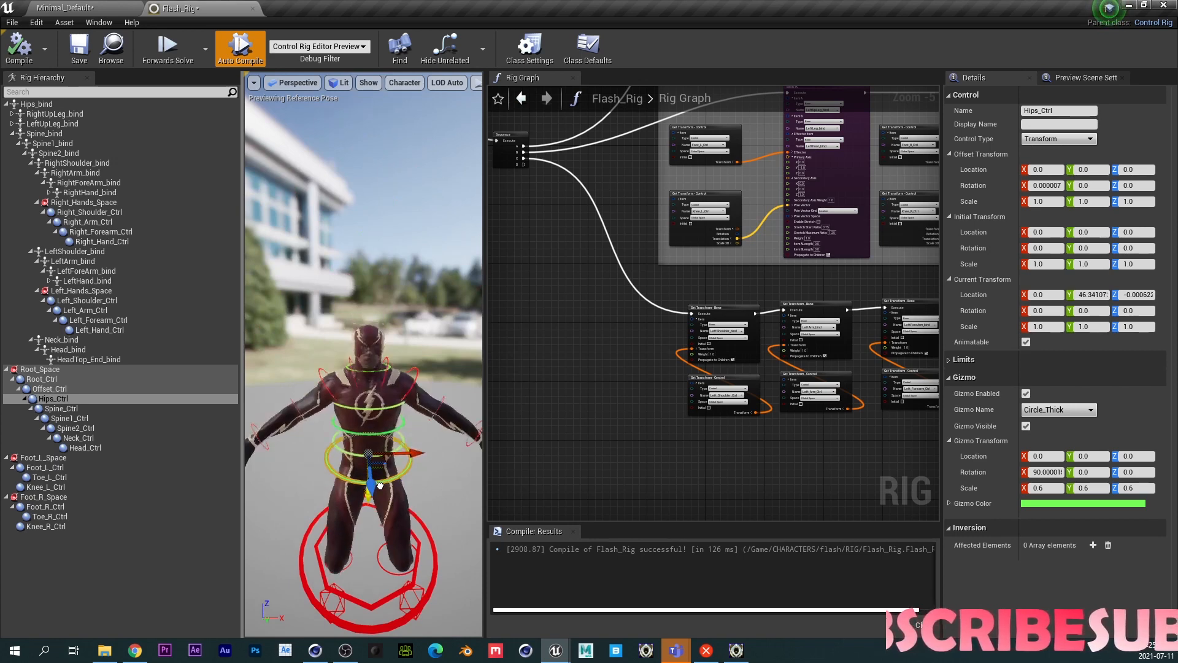
click(18, 46)
click(77, 49)
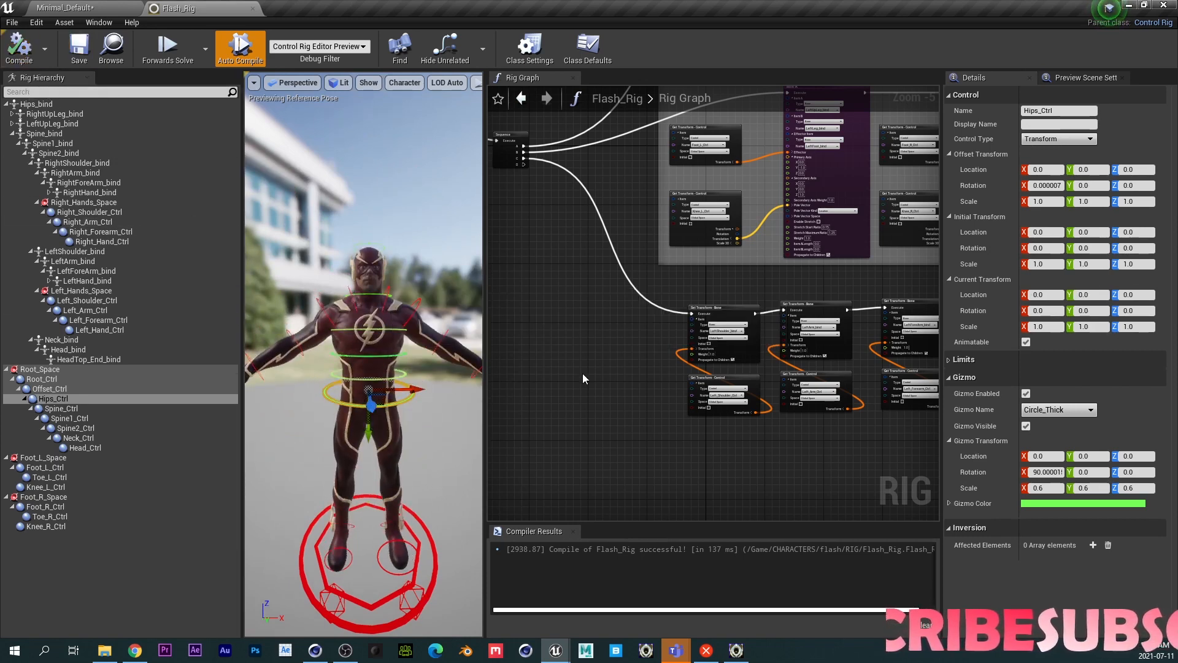
- Inspect the right arm up close in the viewport and the new arm nodes in the graph
right_drag(755, 445, 520, 429)
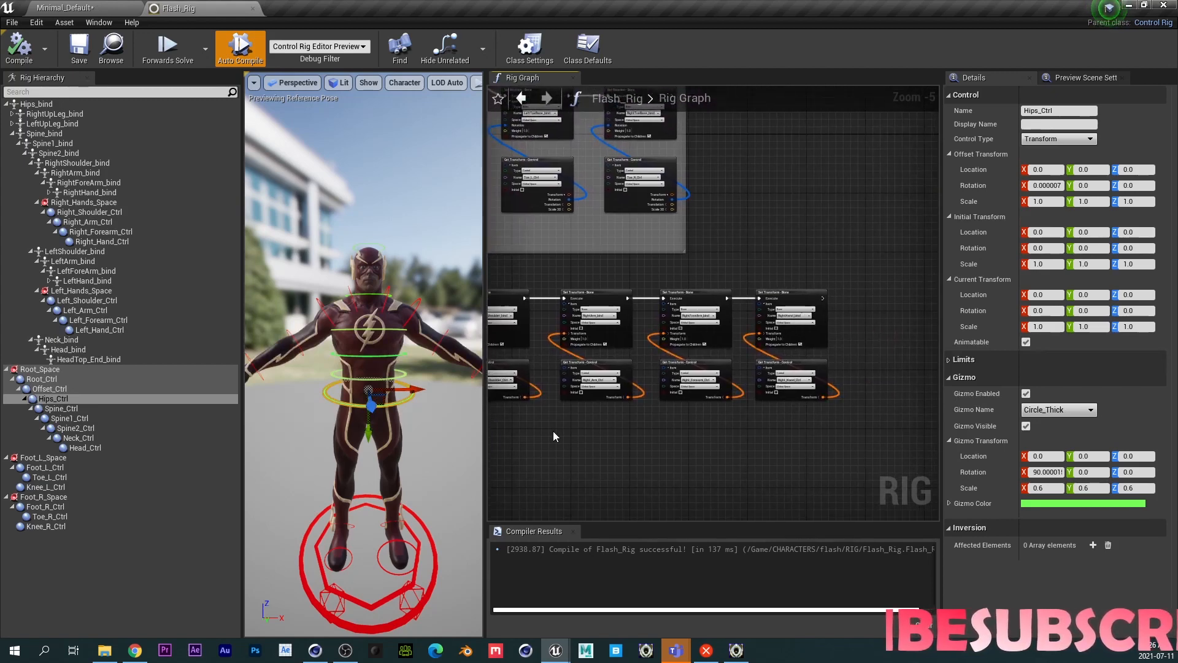
scroll(320, 350, up, 5)
alt+drag(320, 350, 381, 433)
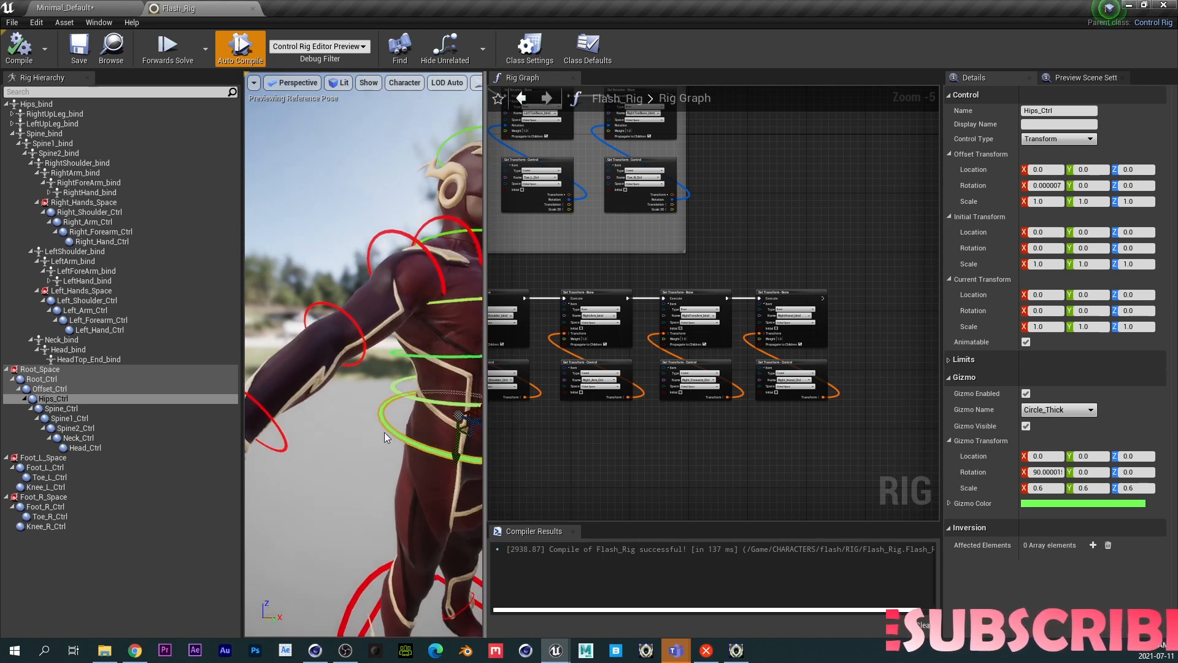
alt+drag(415, 486, 440, 504)
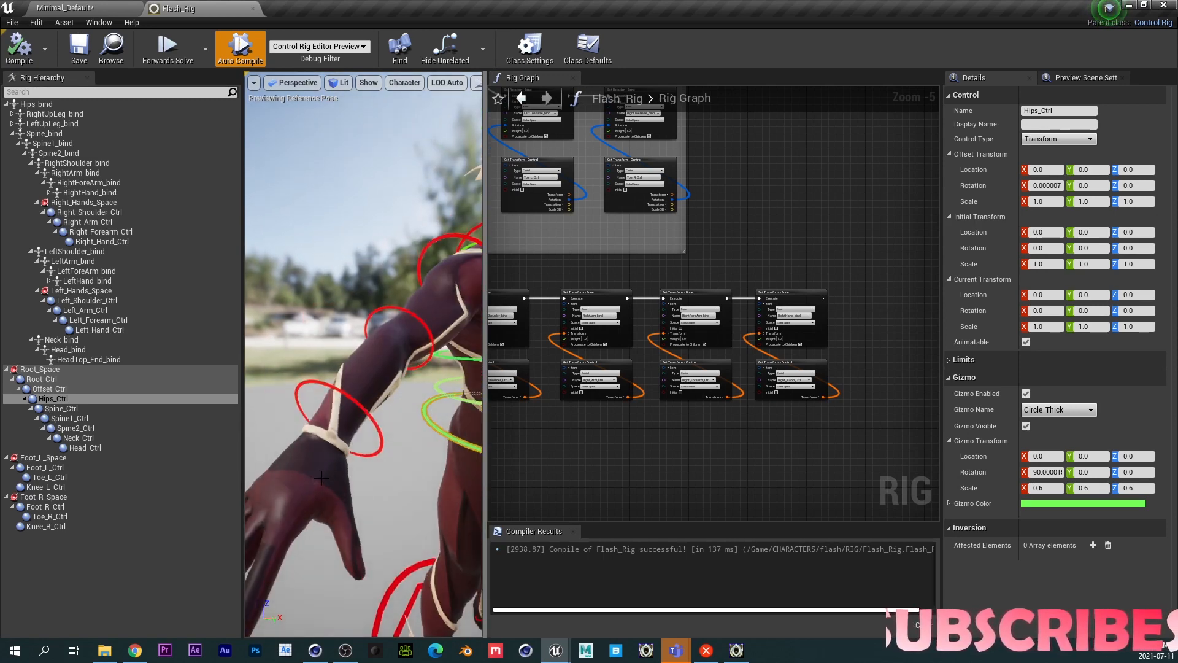
scroll(302, 473, down, 4)
scroll(316, 431, up, 4)
scroll(317, 429, down, 4)
right_drag(749, 424, 608, 426)
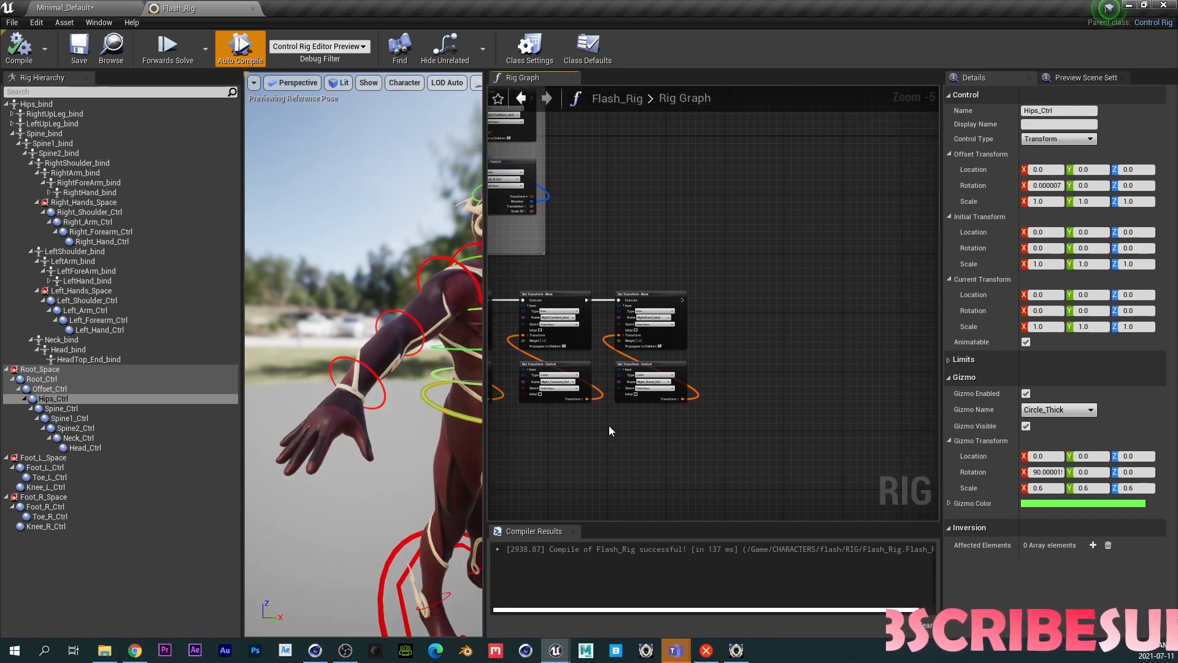
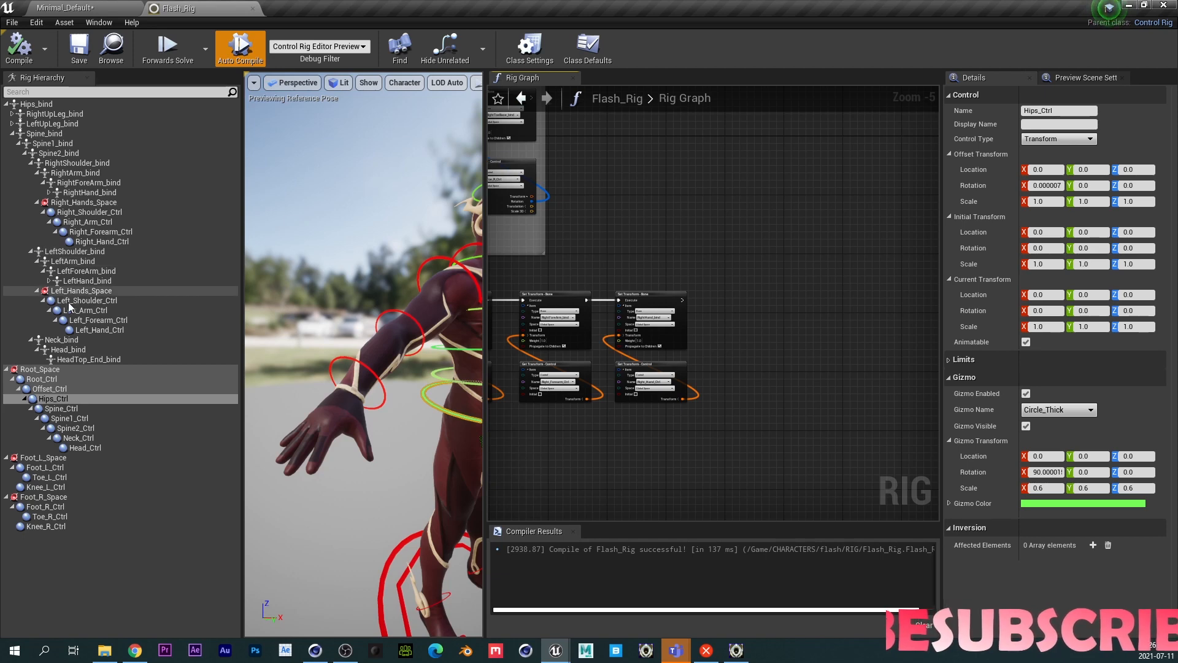
- Add a new space under RightHand_bind and name it Right_Fingers_Space
click(49, 192)
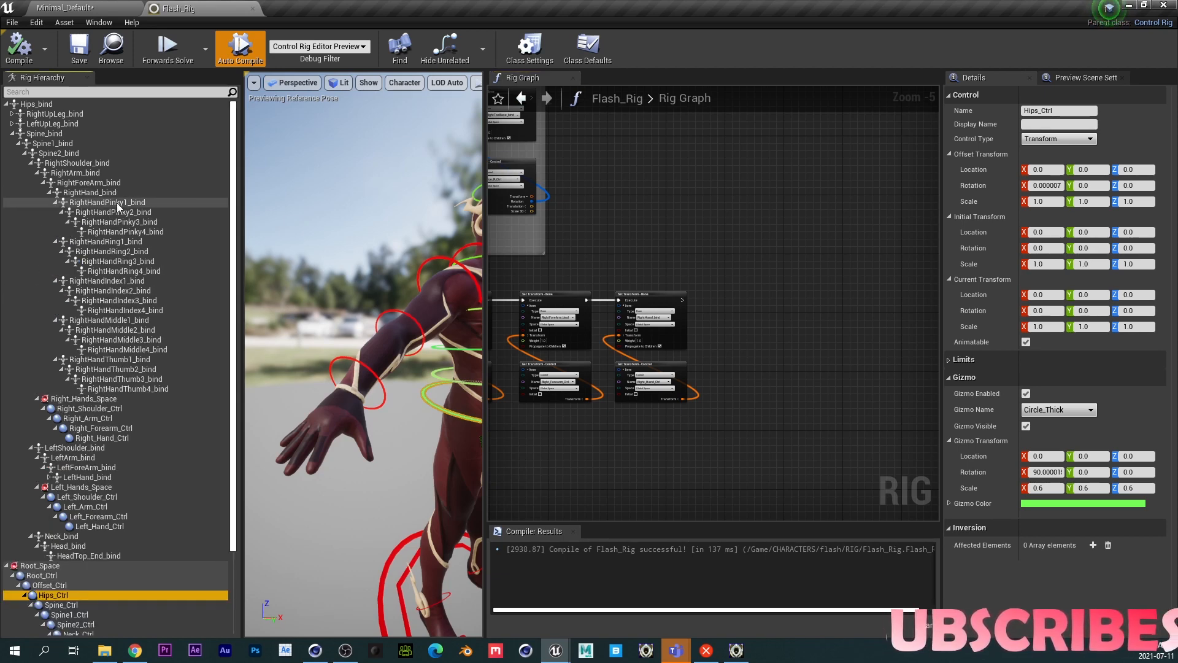
click(49, 192)
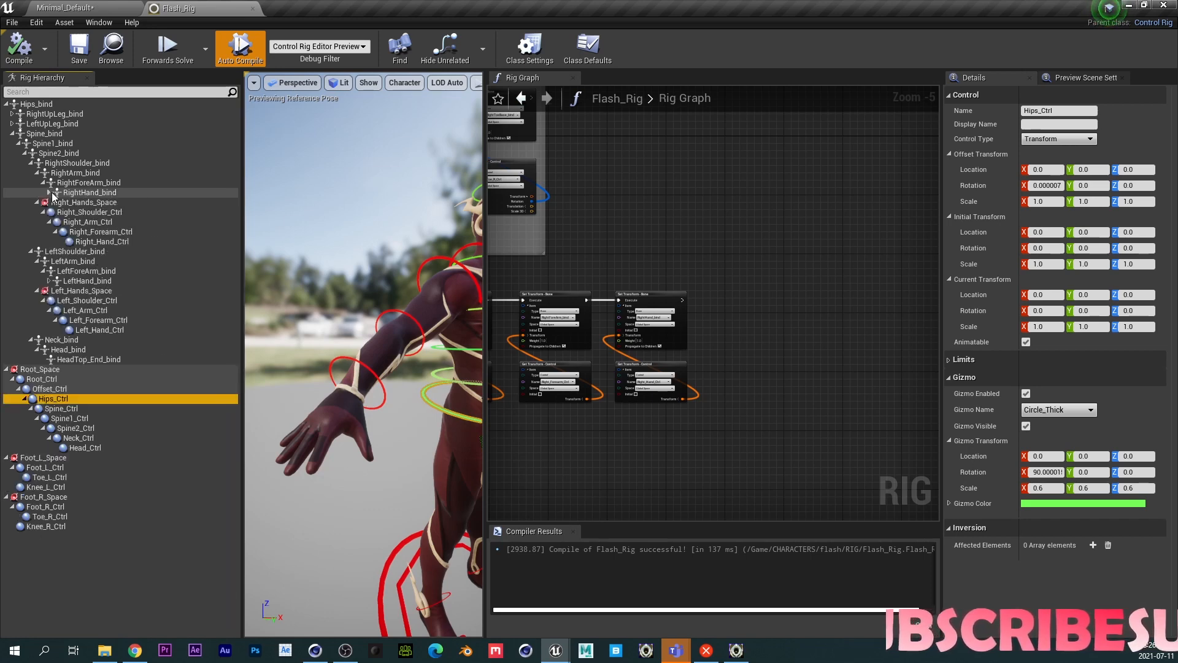
click(84, 196)
right_click(94, 195)
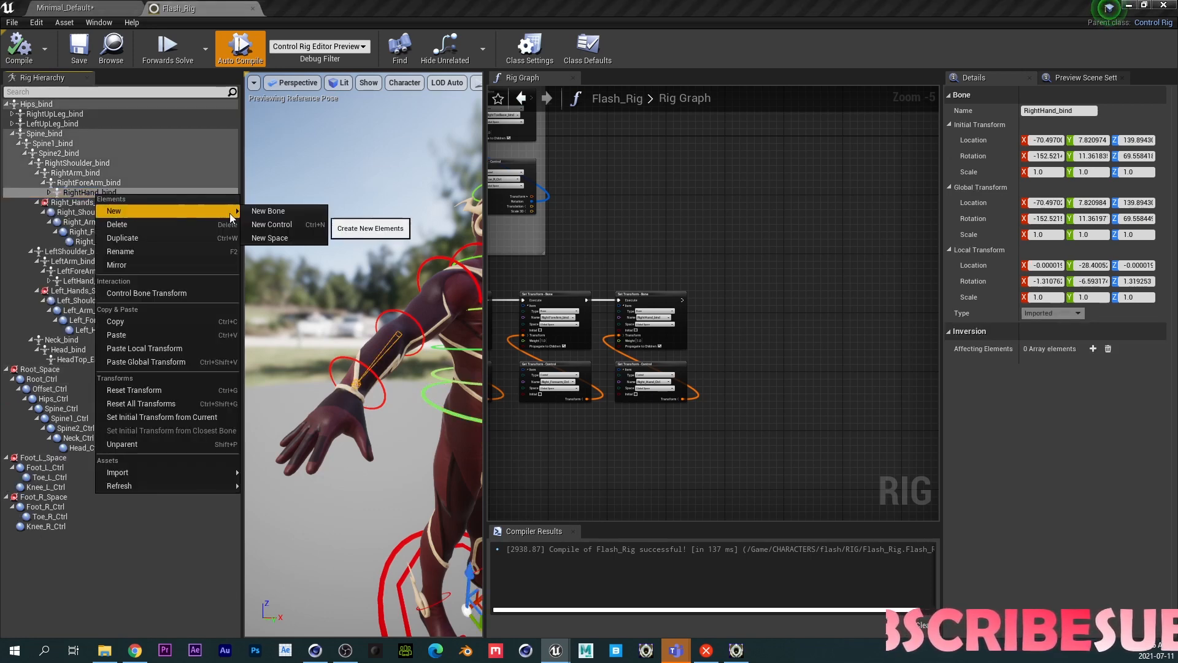
mouse_move(118, 209)
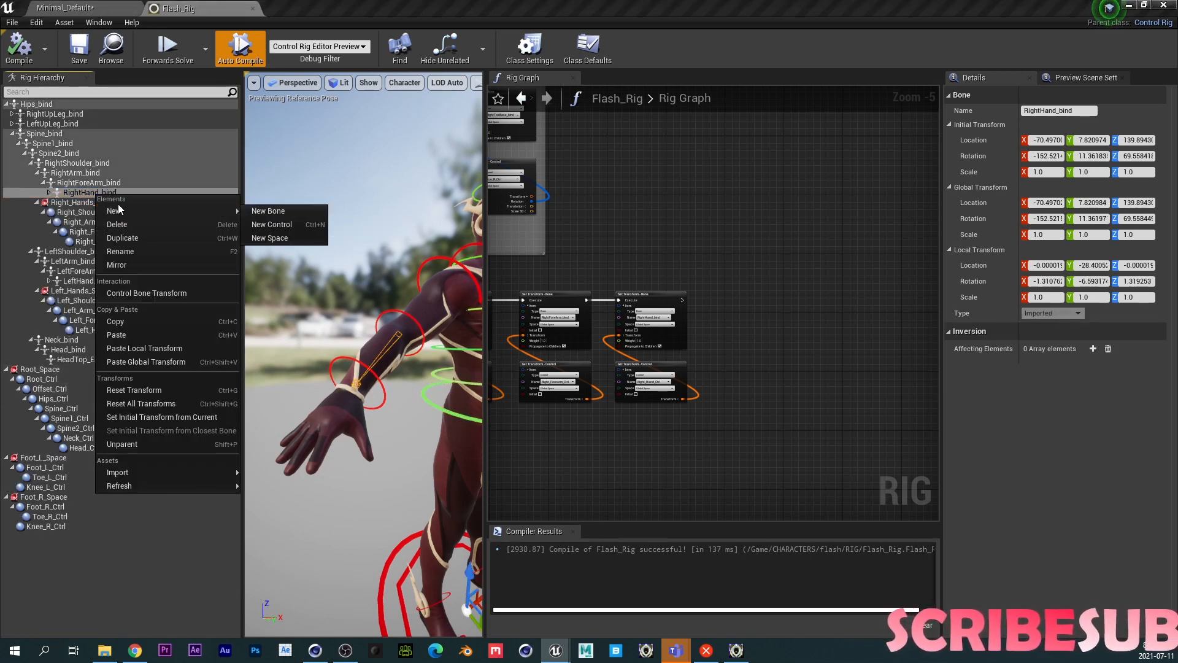
click(268, 238)
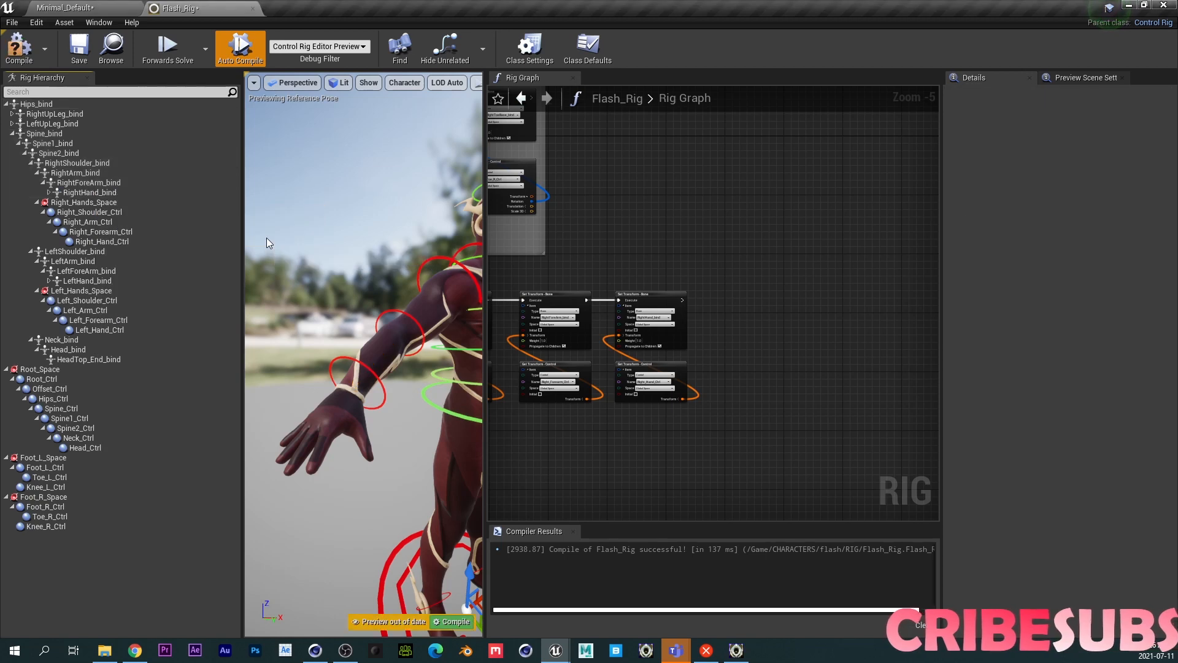
click(49, 193)
click(100, 398)
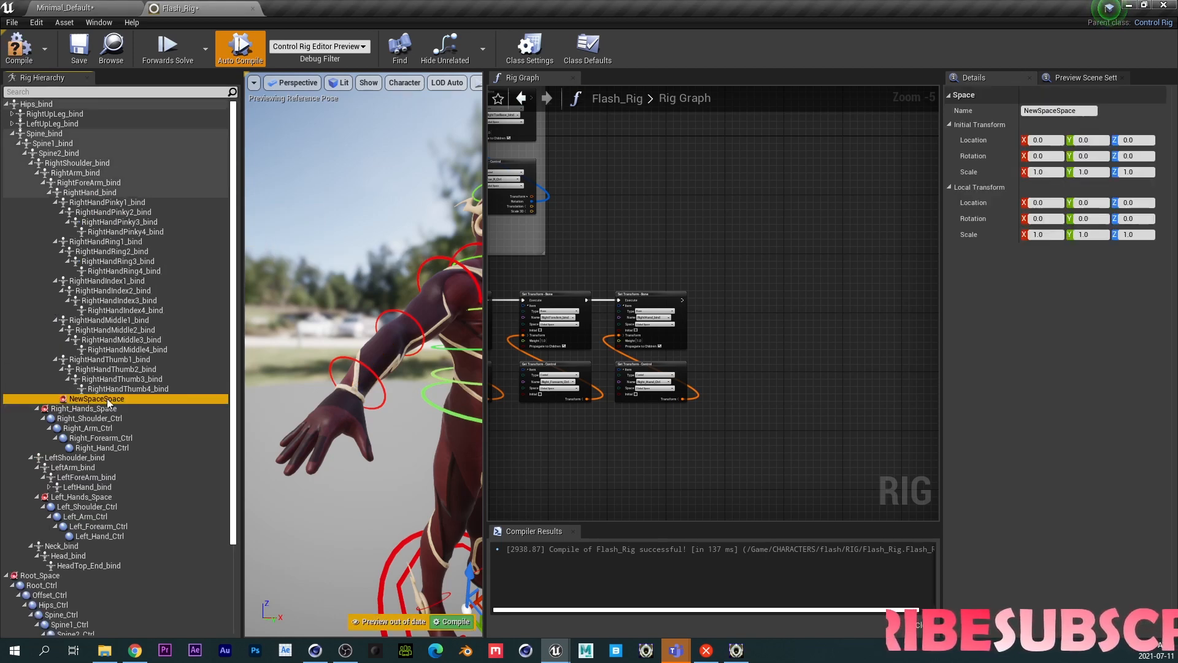
double_click(107, 398)
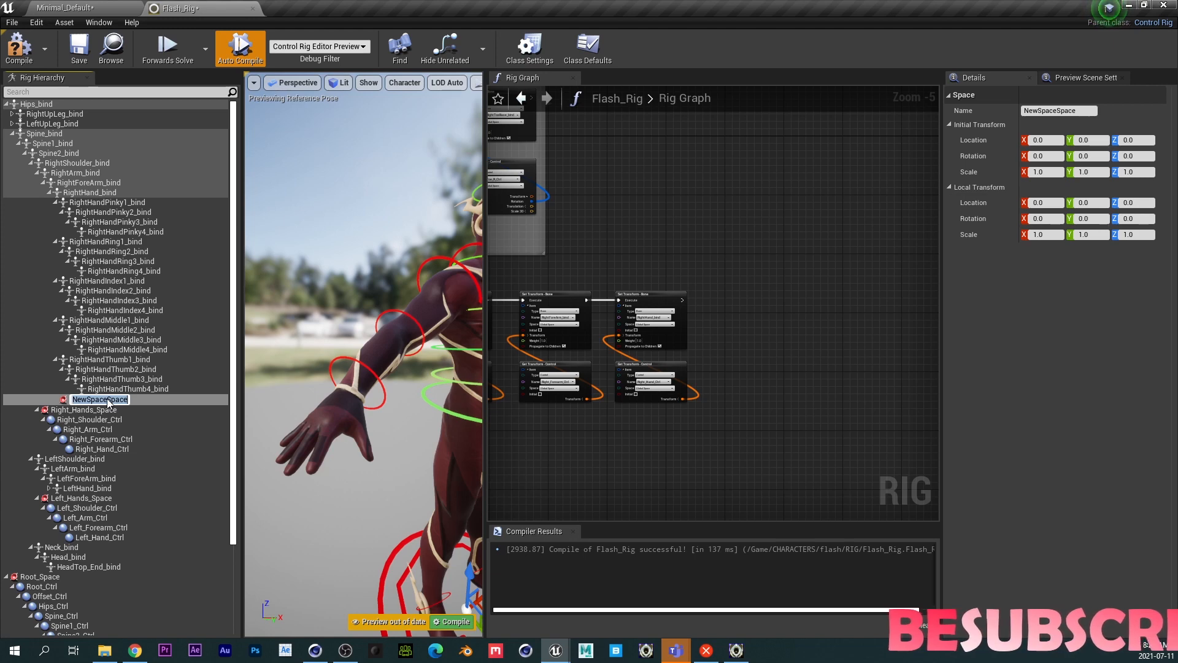
text(Right_Finger)
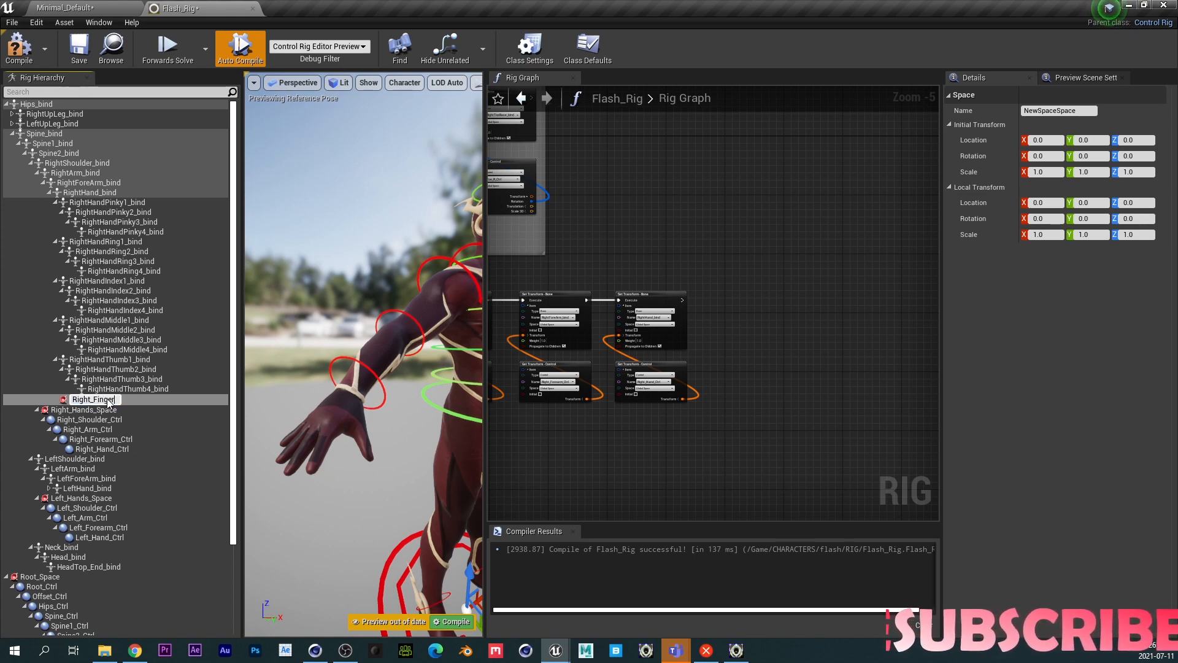
text(w_Spac)
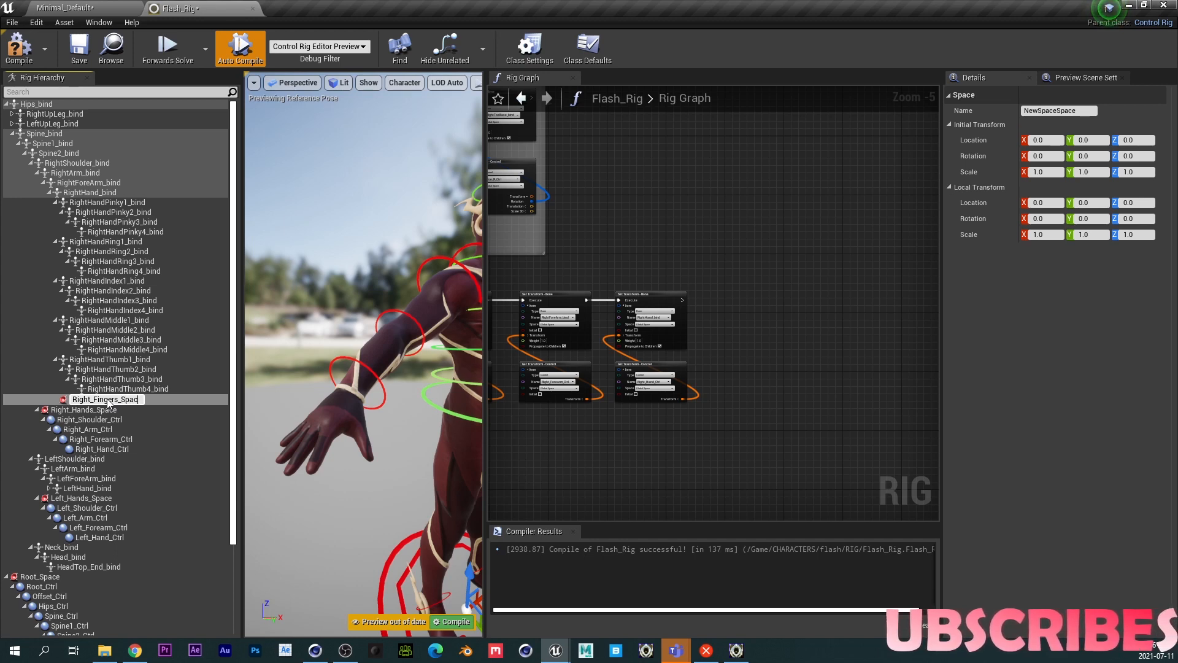
text(e)
key(Return)
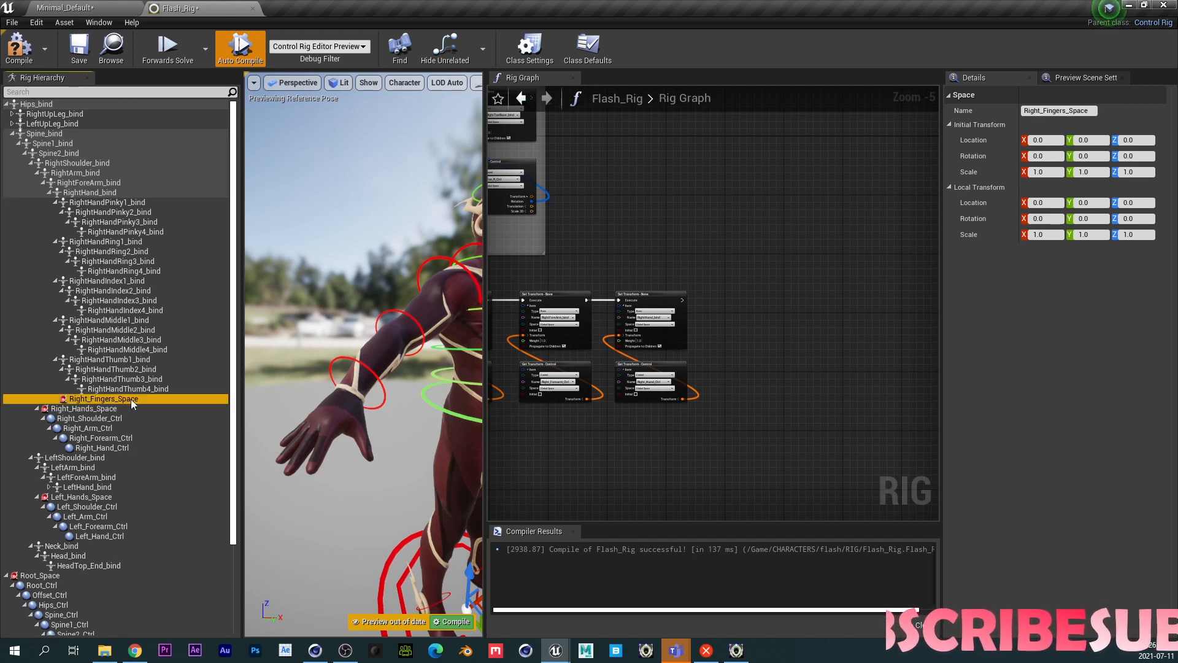
- Create a new control inside Right_Fingers_Space and give it the Box_Thick gizmo
key(ctrl+n)
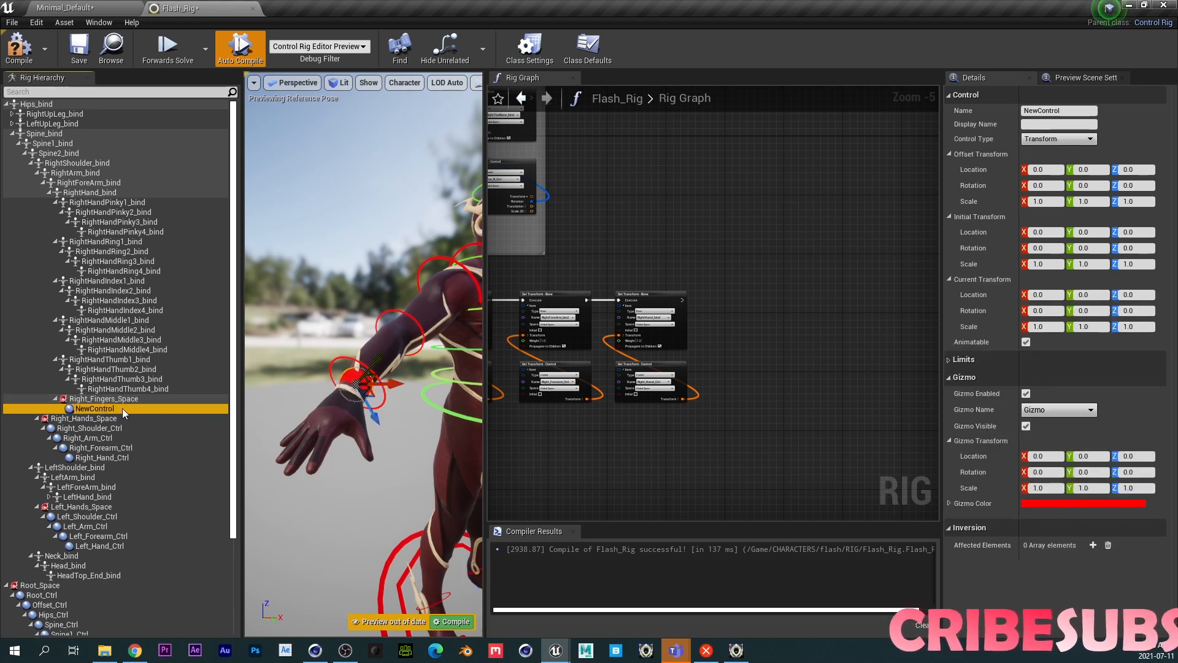
click(1055, 410)
text(box)
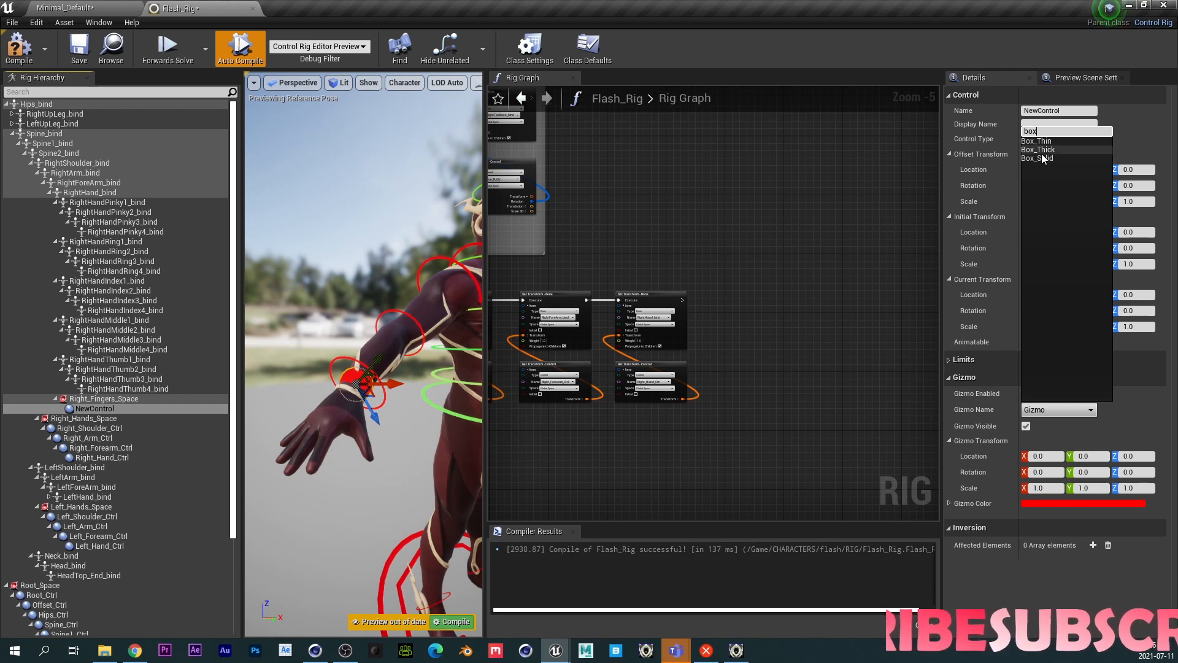
click(1041, 150)
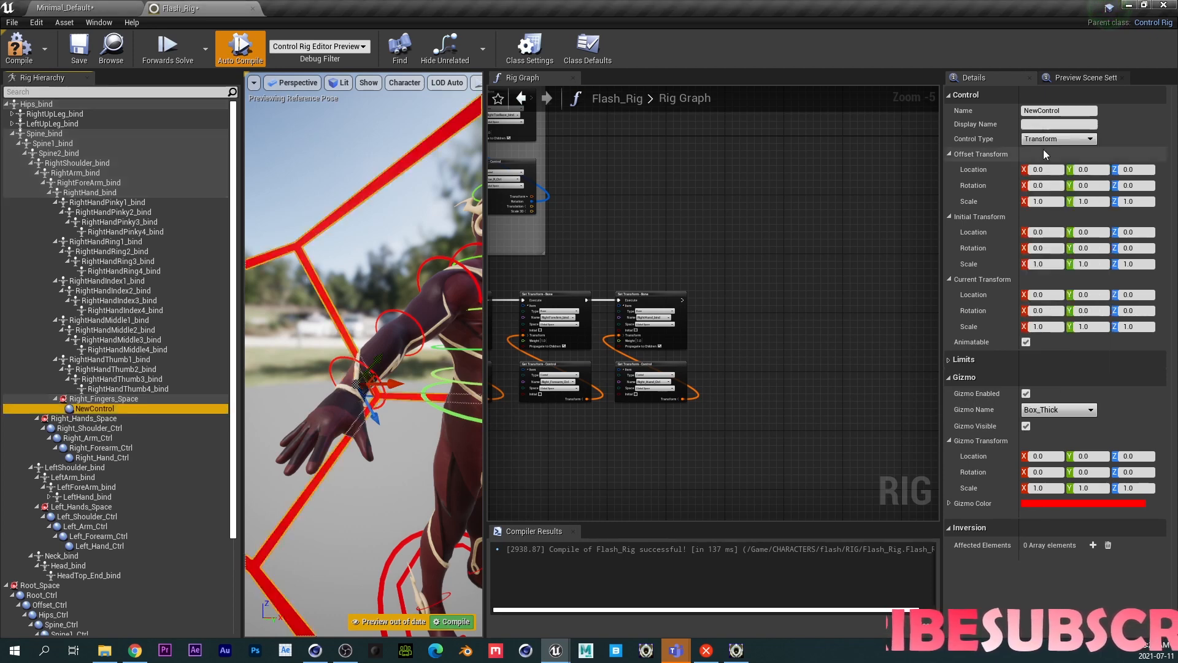
- Set the control's gizmo scale to 0.05 on all three axes
click(1038, 486)
text(0.1)
key(Tab)
text(0)
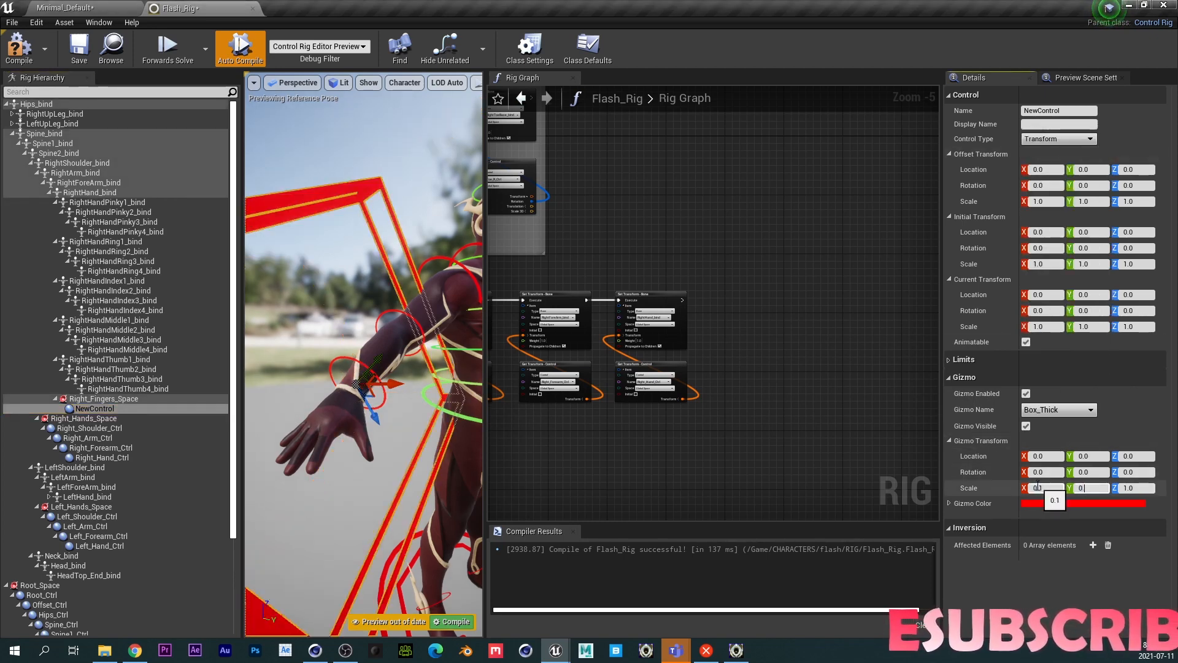
text(.1)
key(Tab)
text(0.1)
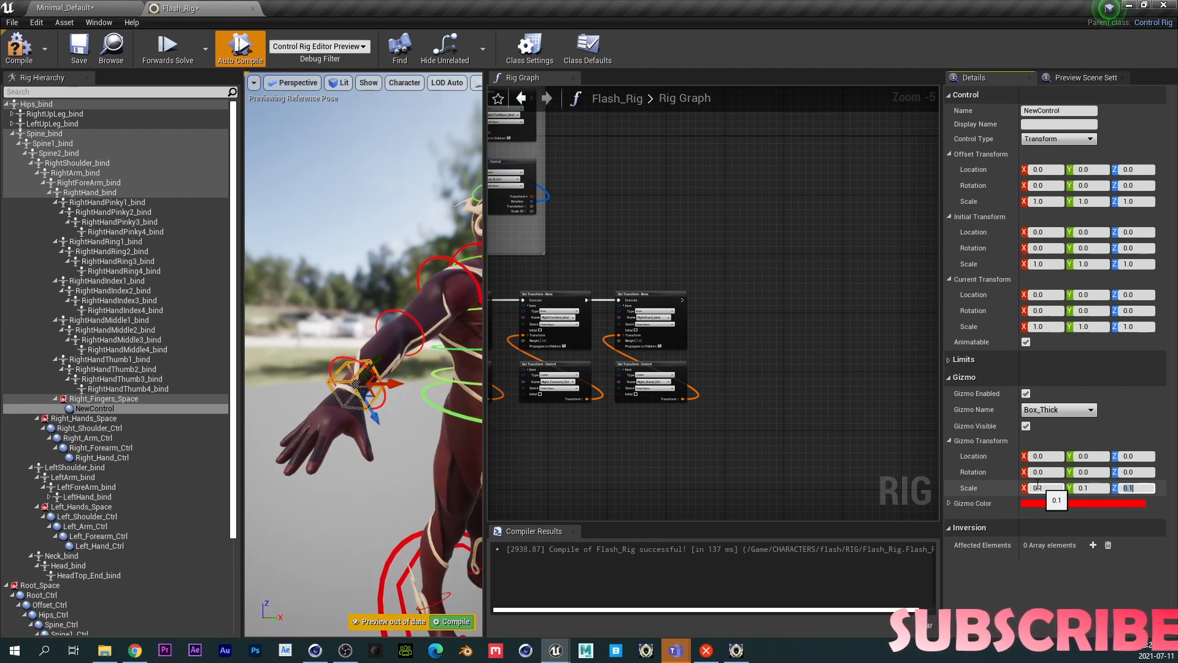
text(8)
key(Tab)
text(0.08)
key(Tab)
text(0.08)
key(Return)
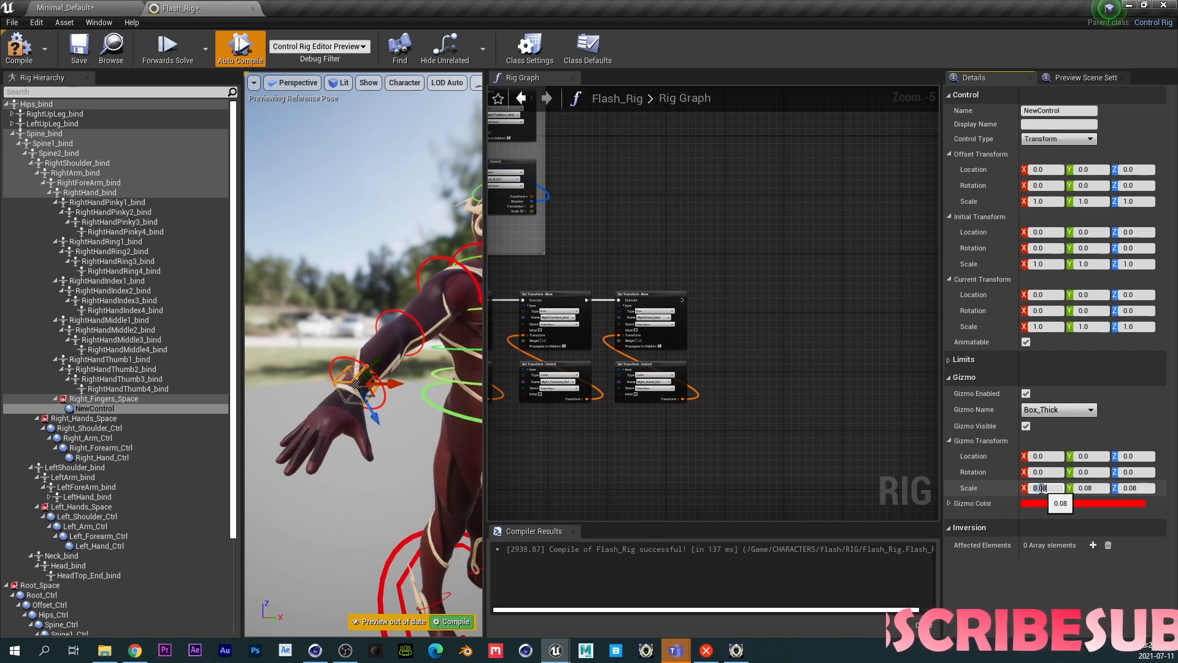
key(Tab)
text(.05)
key(Tab)
text(0.05)
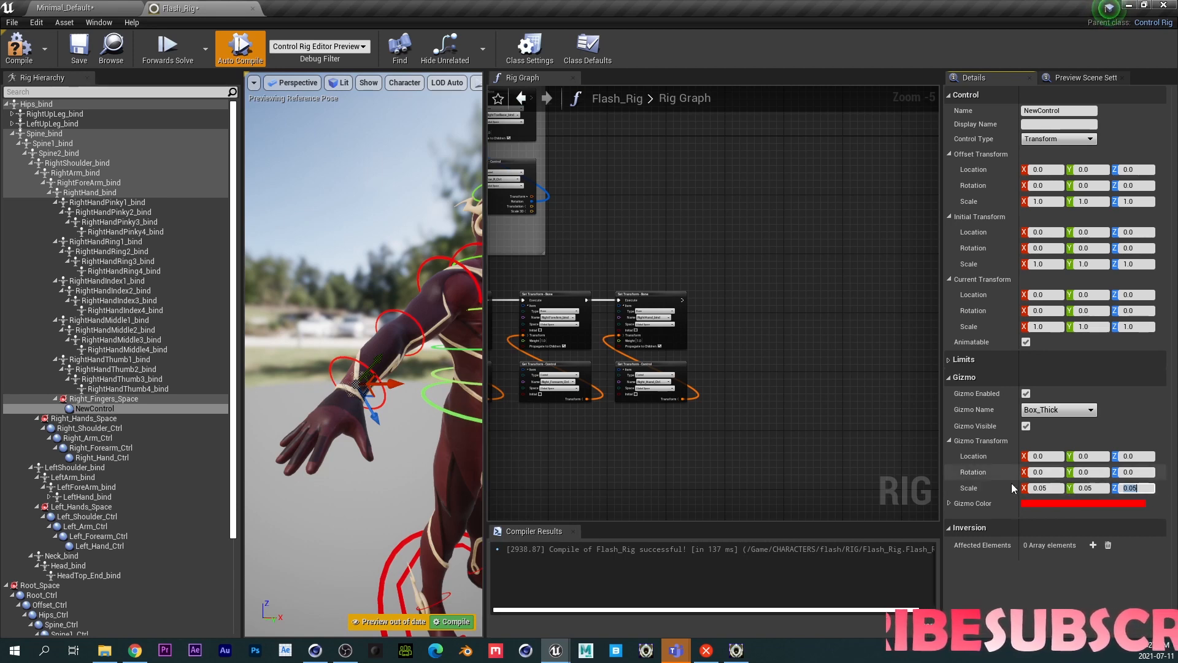
- Set the control's gizmo rotation X to 90
click(1041, 472)
text(90)
key(Return)
click(1034, 597)
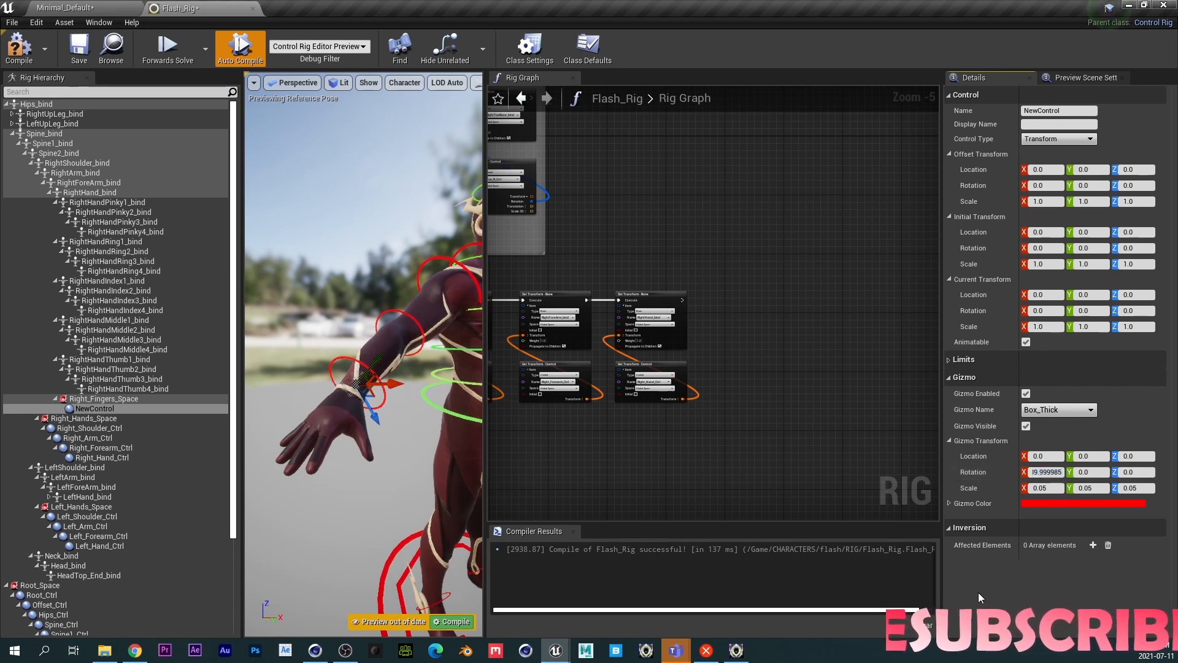
- Duplicate the control twice and nest the copies into a three-control chain
click(109, 409)
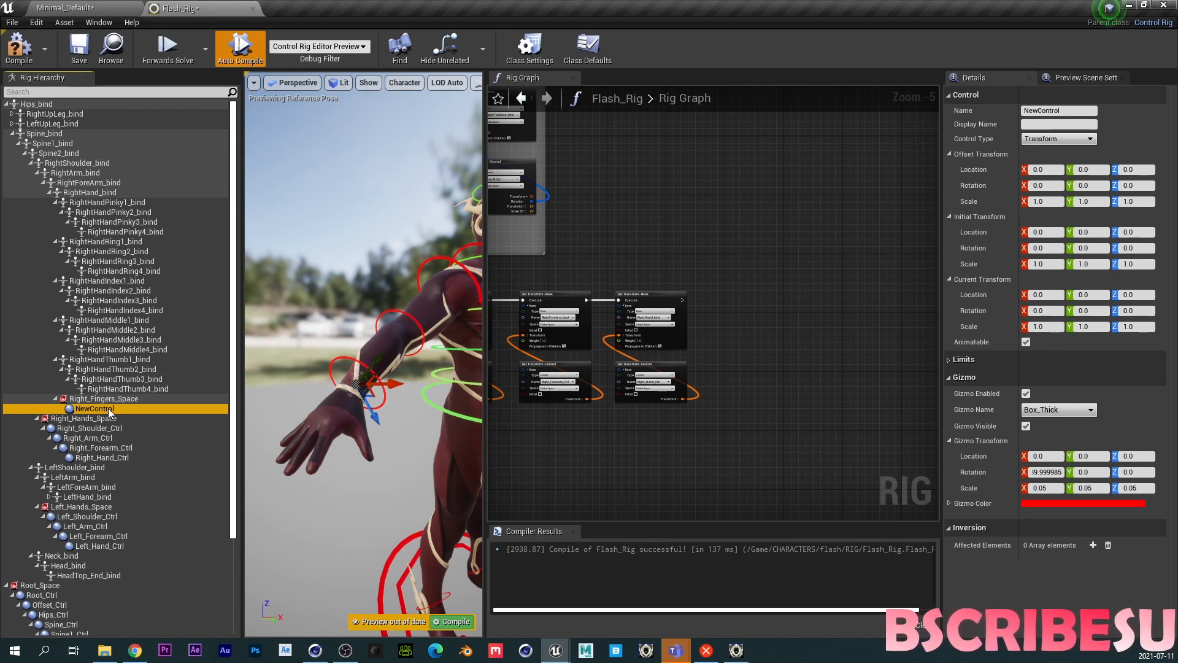
key(ctrl+d)
key(ctrl+d)
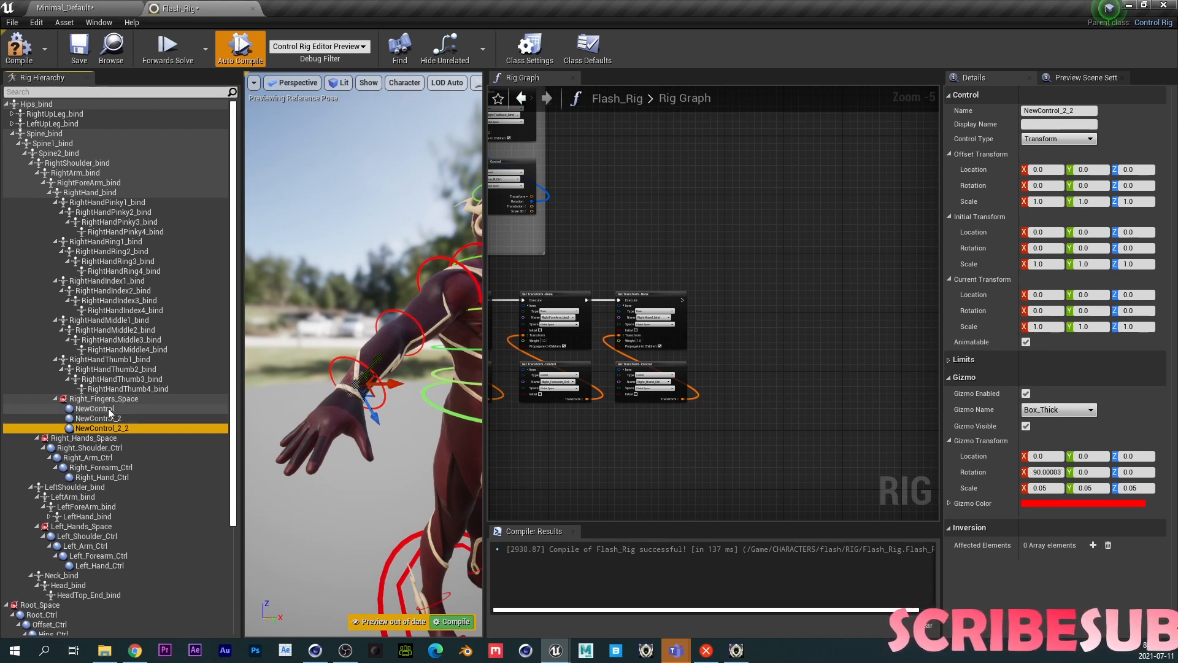
mouse_move(107, 421)
mouse_down()
mouse_move(109, 410)
mouse_move(106, 419)
mouse_up()
click(94, 409)
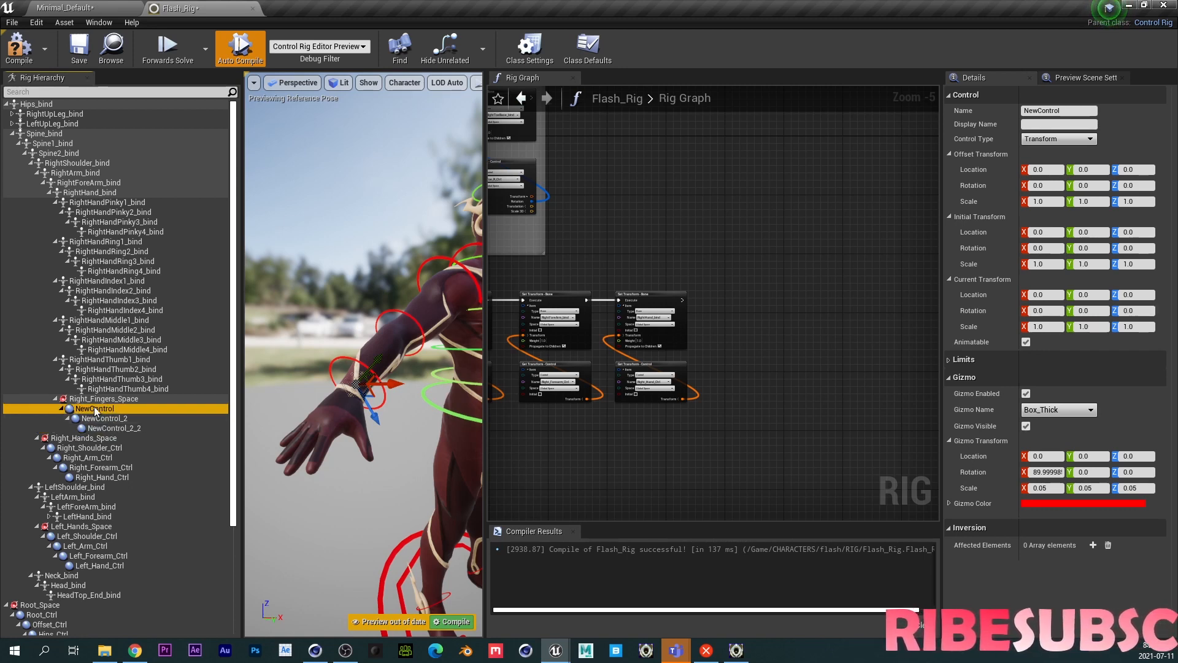
- Rename the top control of the chain RightThumb1_Ctrl
click(96, 407)
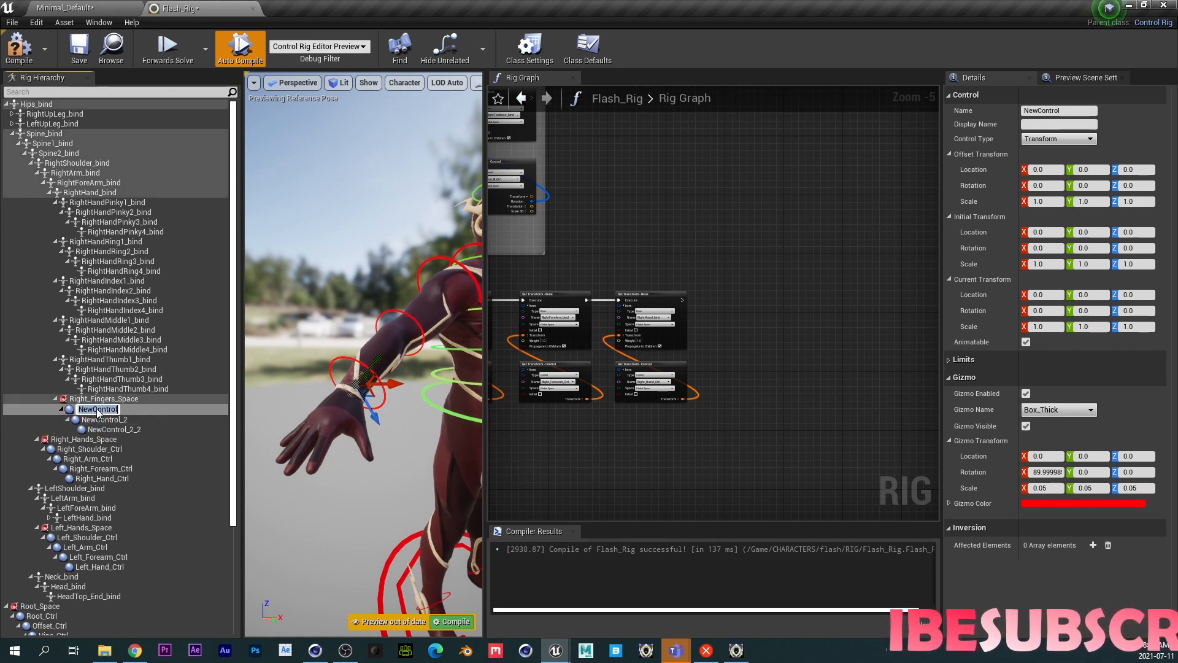
text(RightThumb1_)
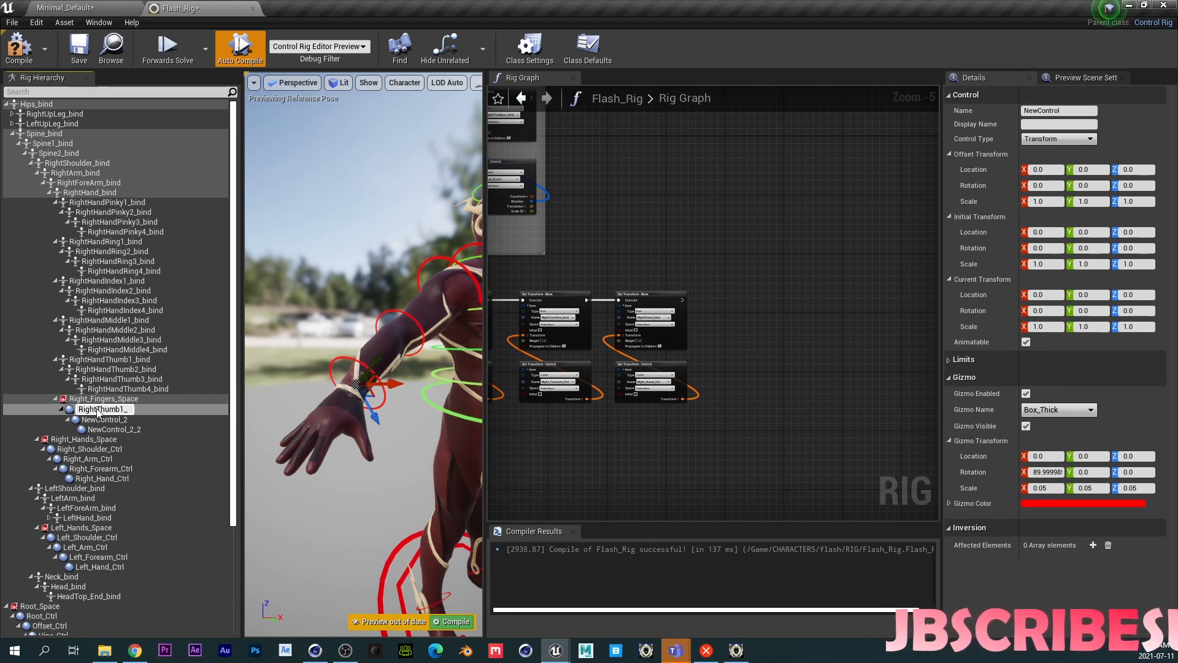
text(Ctrl)
key(Return)
- Rename the second and third chain controls Right_Thumb2_Ctrl and RightThumb3_Ctrl
click(102, 418)
click(105, 421)
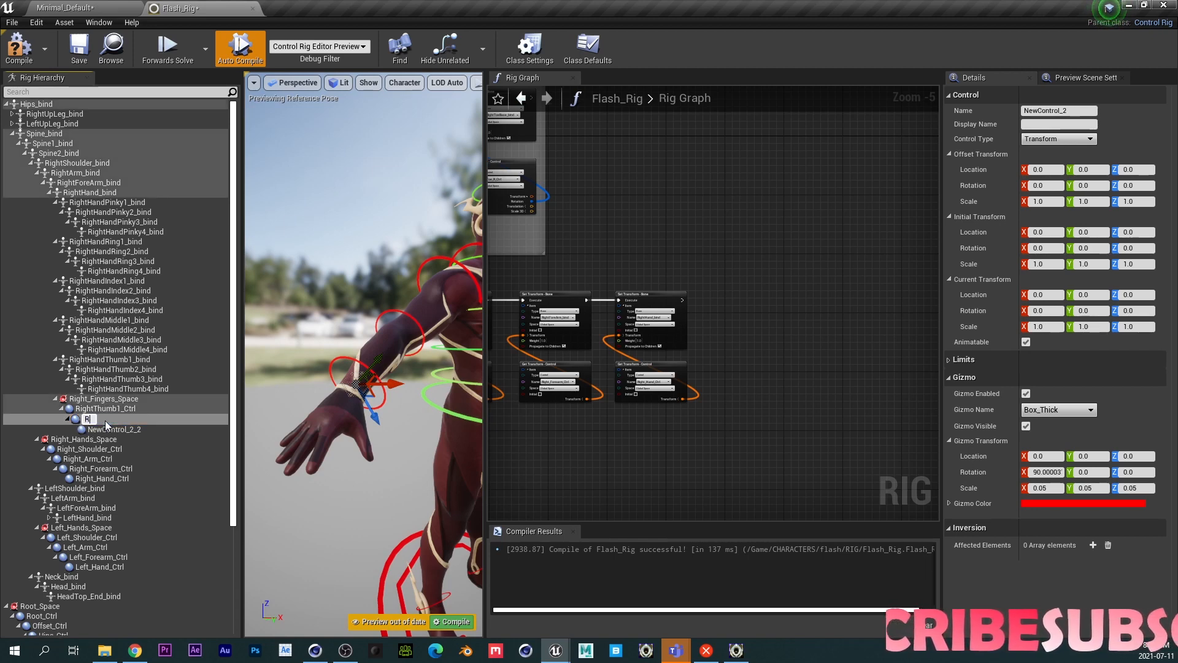
text(Right_Thumb2_Ctrl)
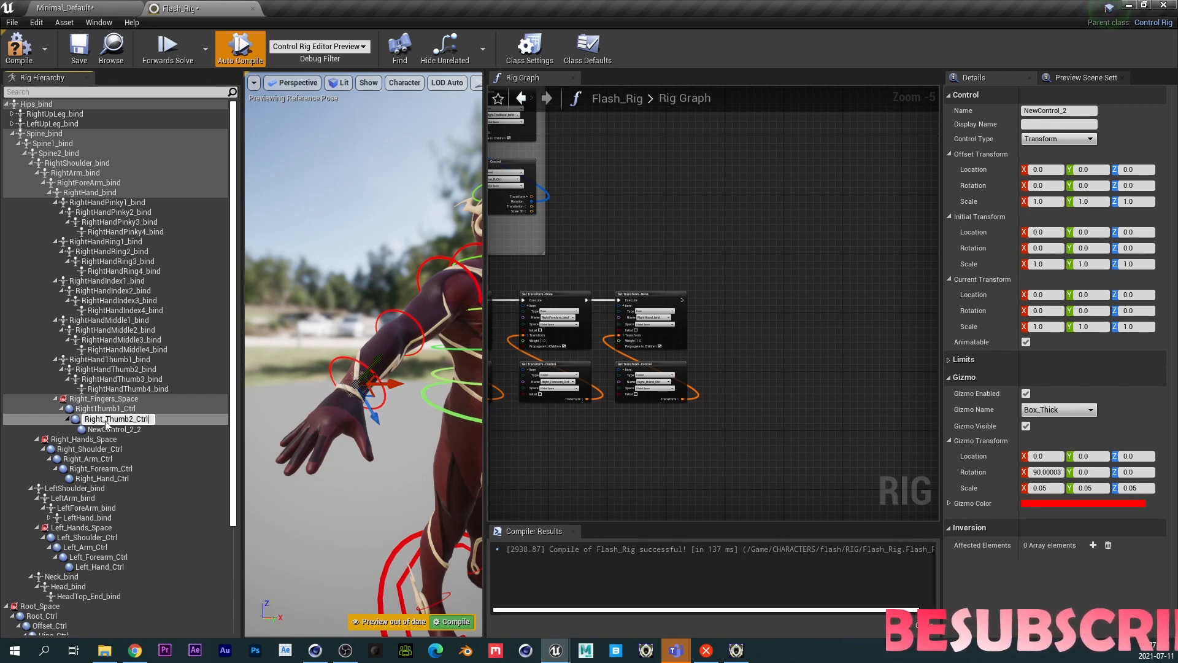
key(Return)
click(112, 431)
click(112, 431)
text(RightThumb)
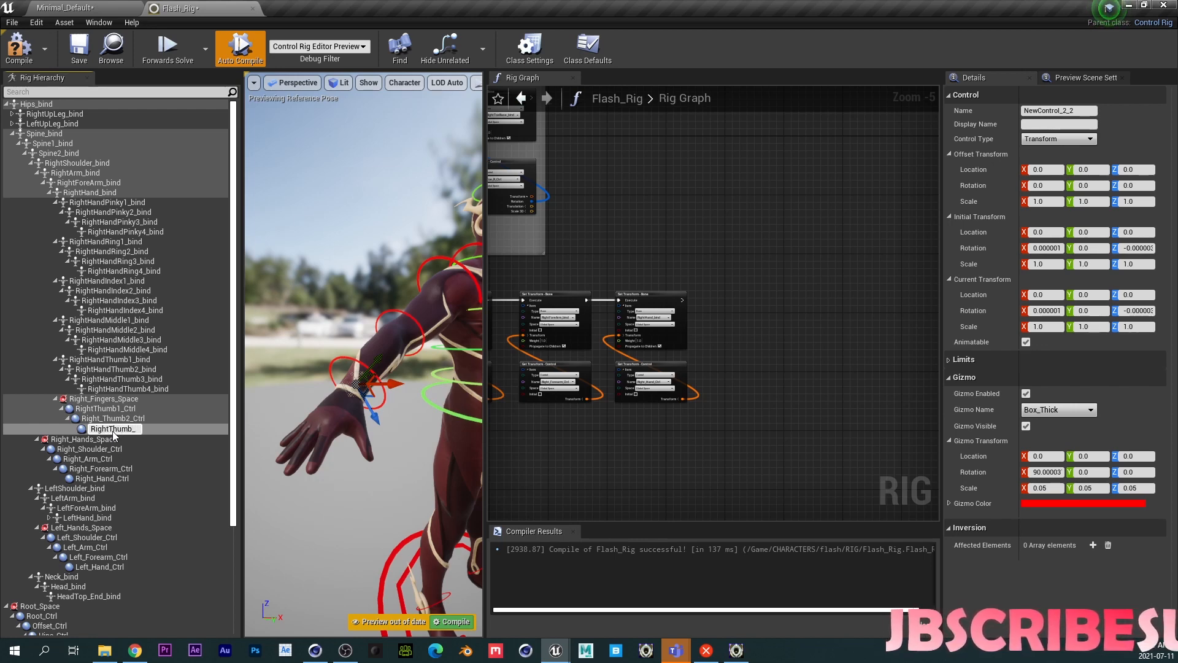
text(3_Ctrl)
key(Return)
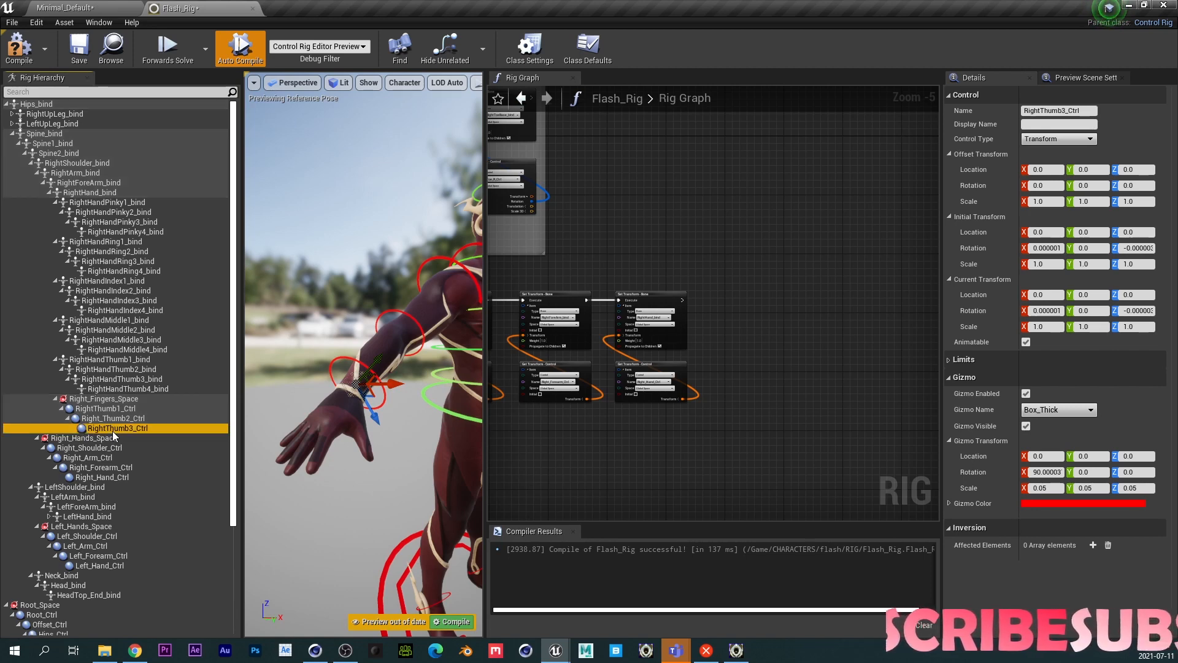
- Paste the RightHandThumb1, 2 and 3 bone transforms into the offset transforms of the matching thumb controls
click(112, 360)
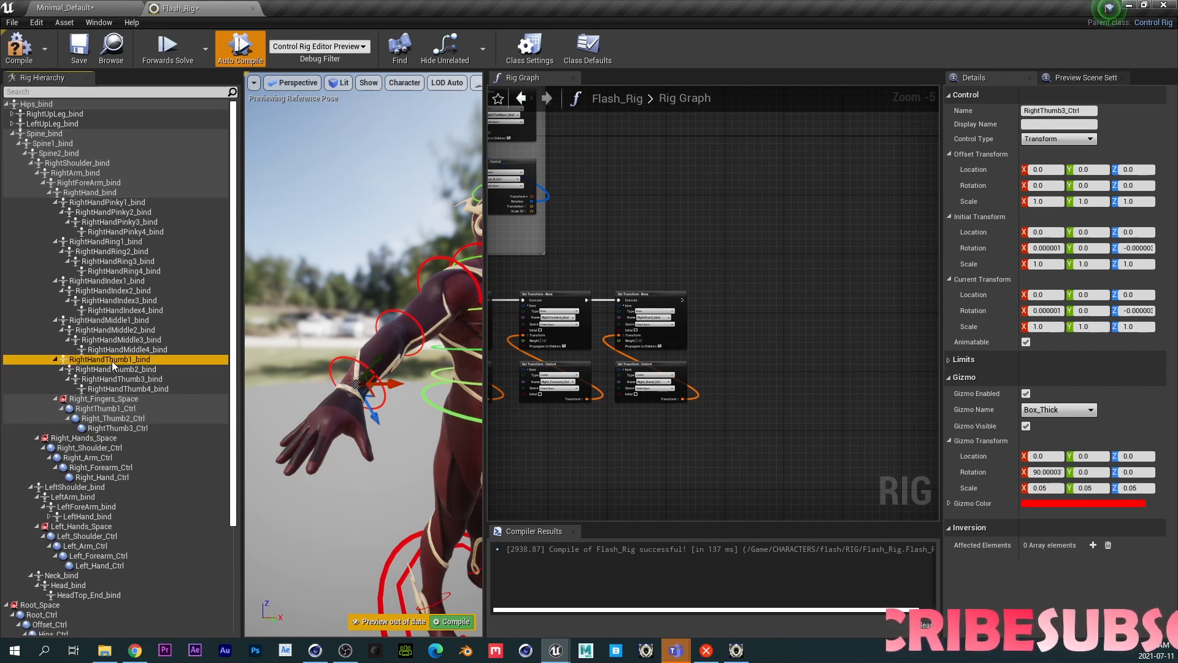
click(106, 409)
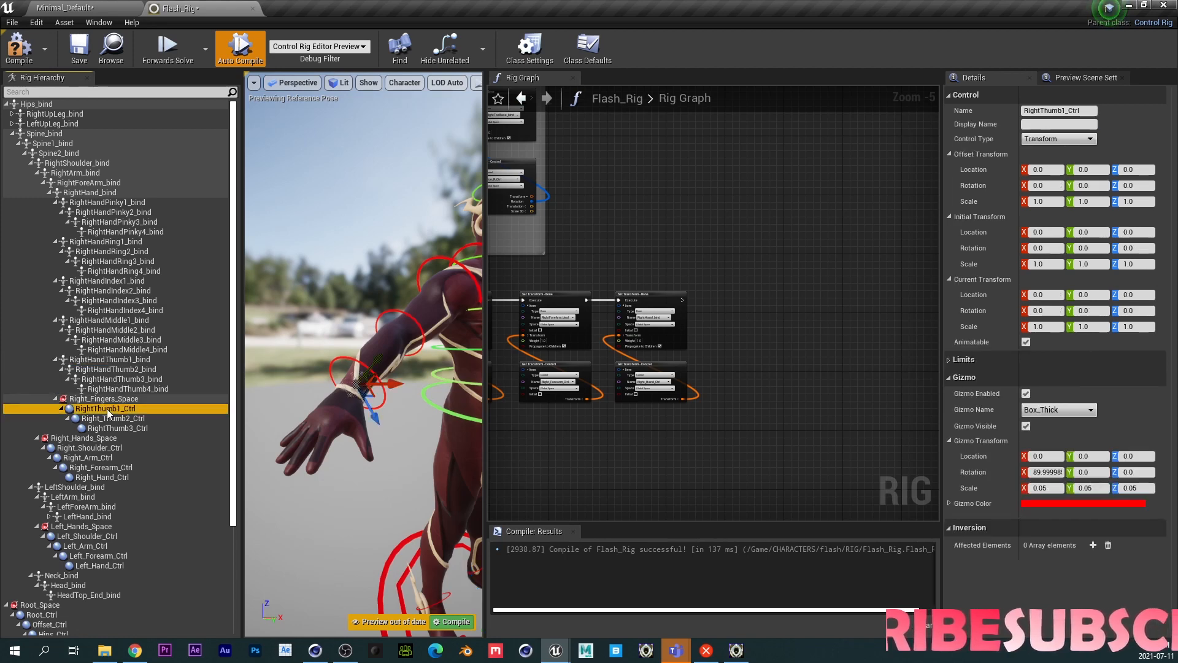
click(124, 370)
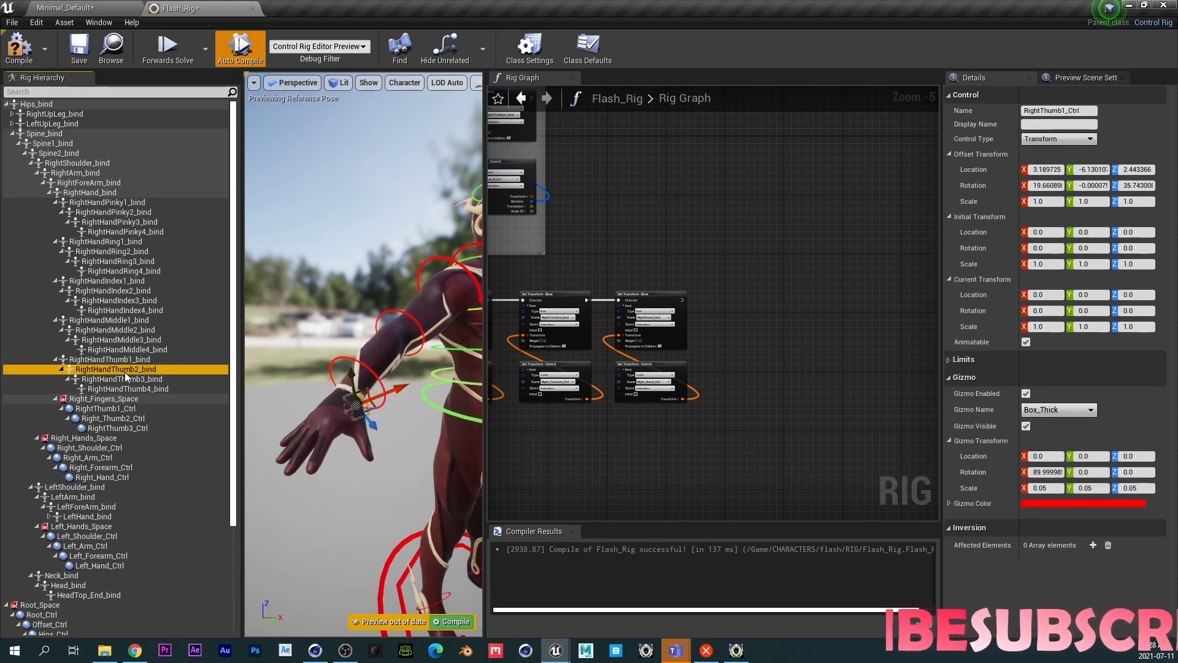
click(119, 418)
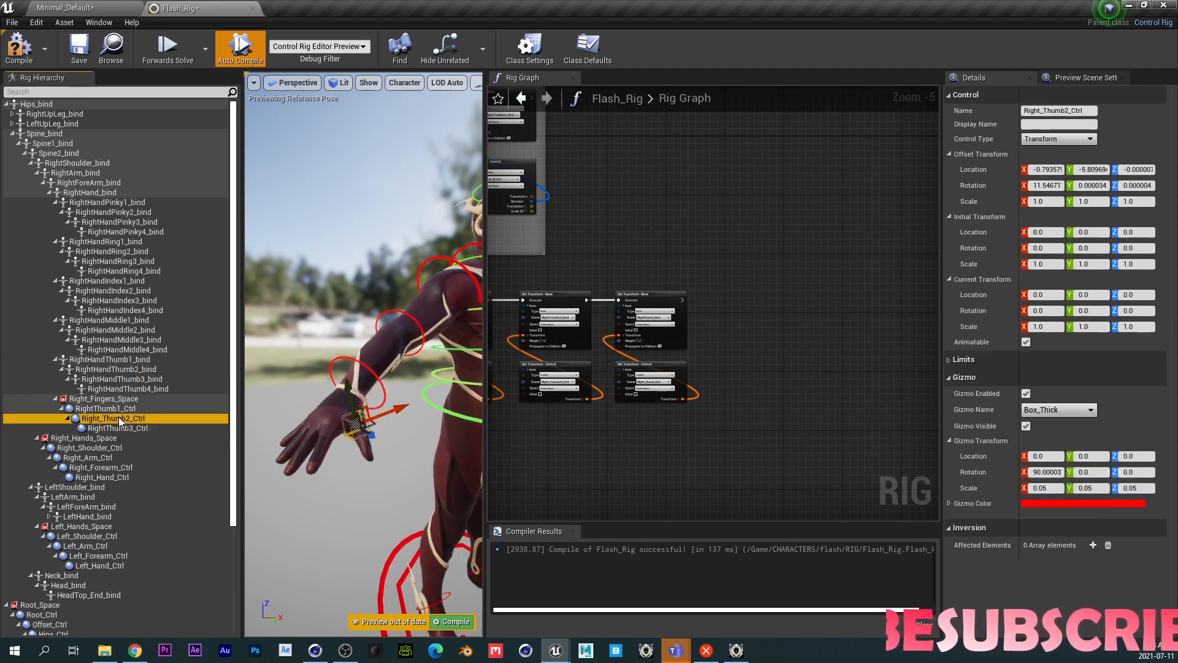
click(129, 370)
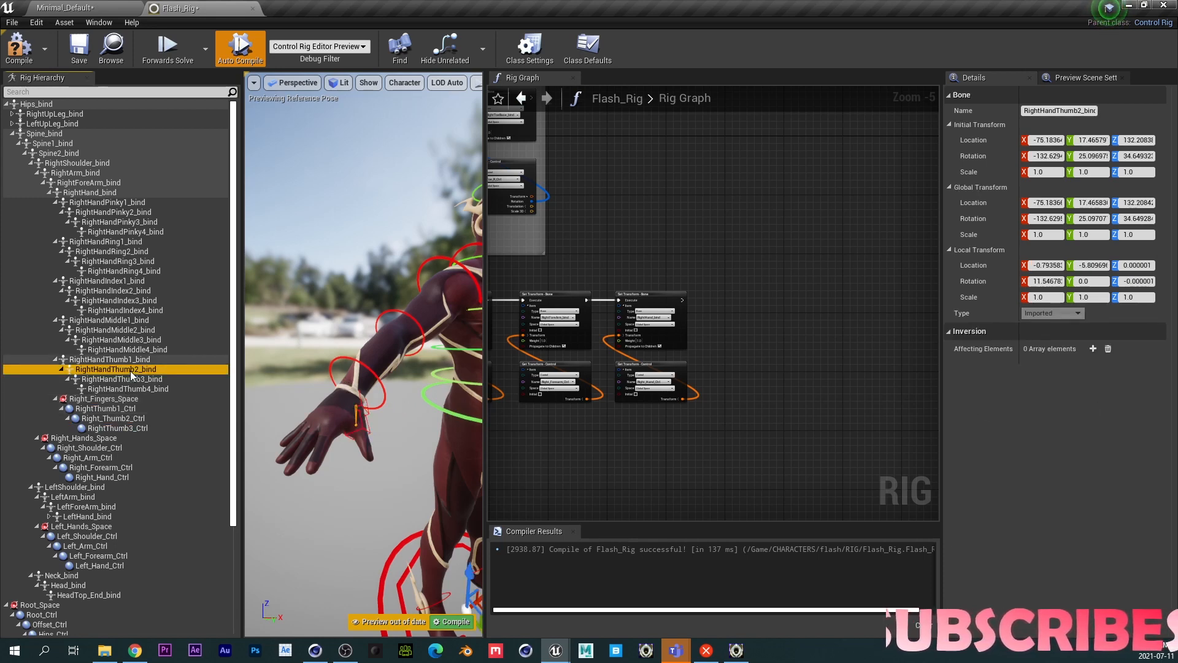
click(128, 379)
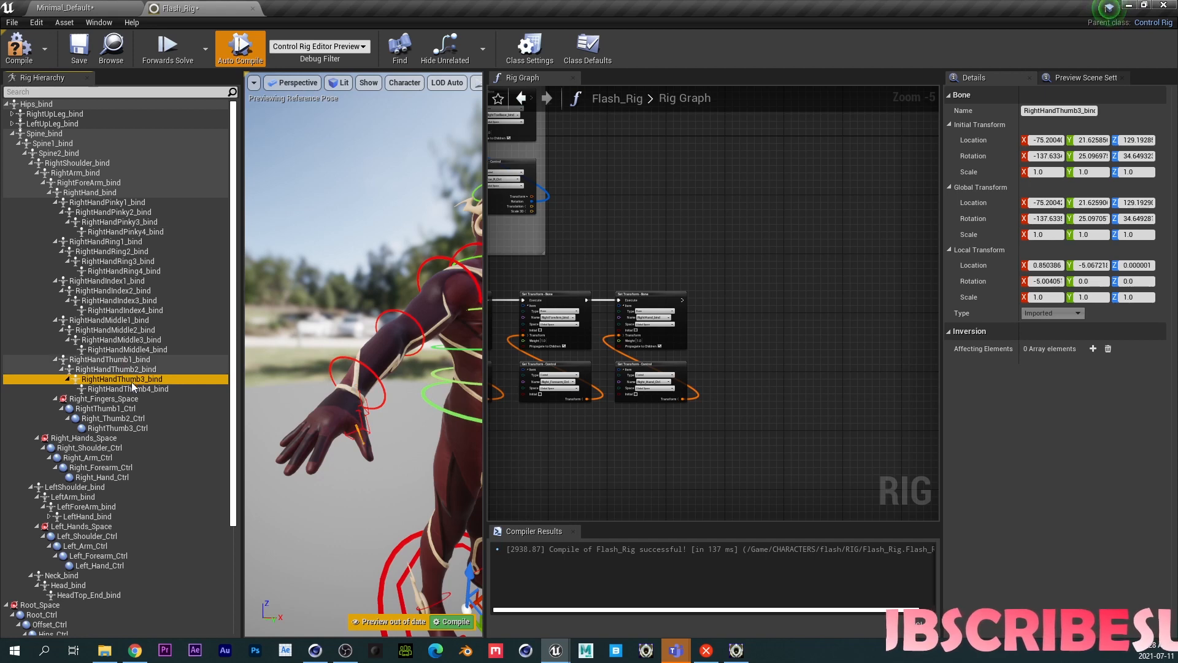
click(126, 427)
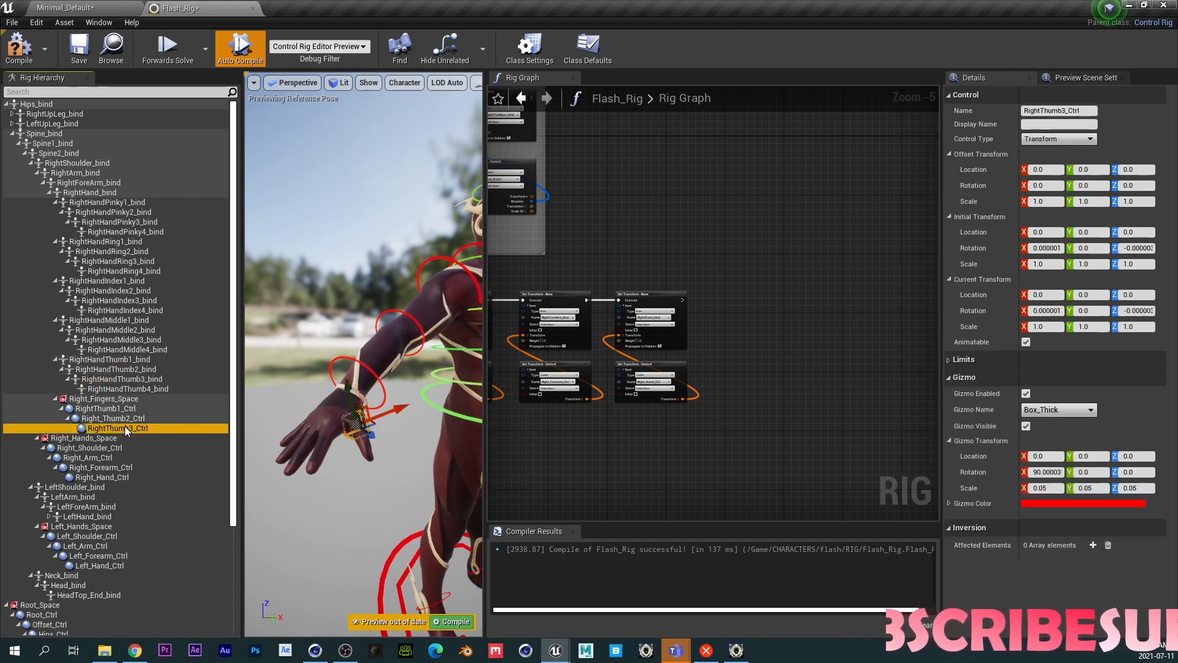
key(ctrl+shift+v)
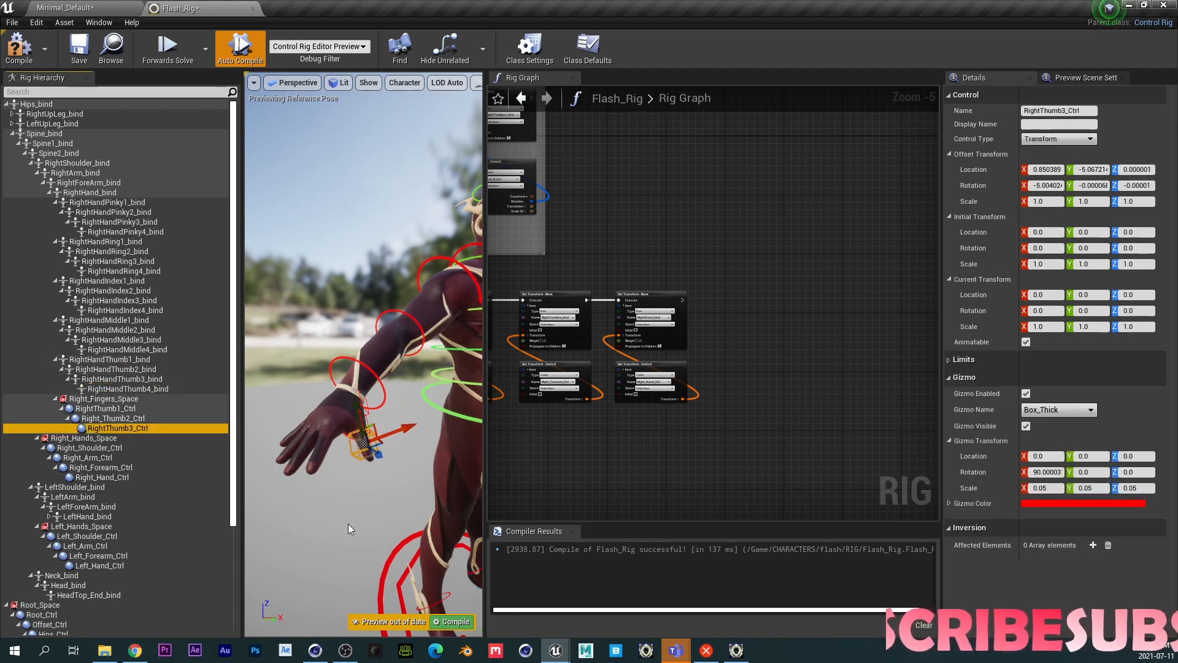
- Inspect the right thumb controls on the character's hand in the viewport
middle_drag(356, 509, 417, 484)
middle_drag(392, 442, 295, 494)
scroll(355, 448, up, 4)
middle_drag(356, 448, 295, 528)
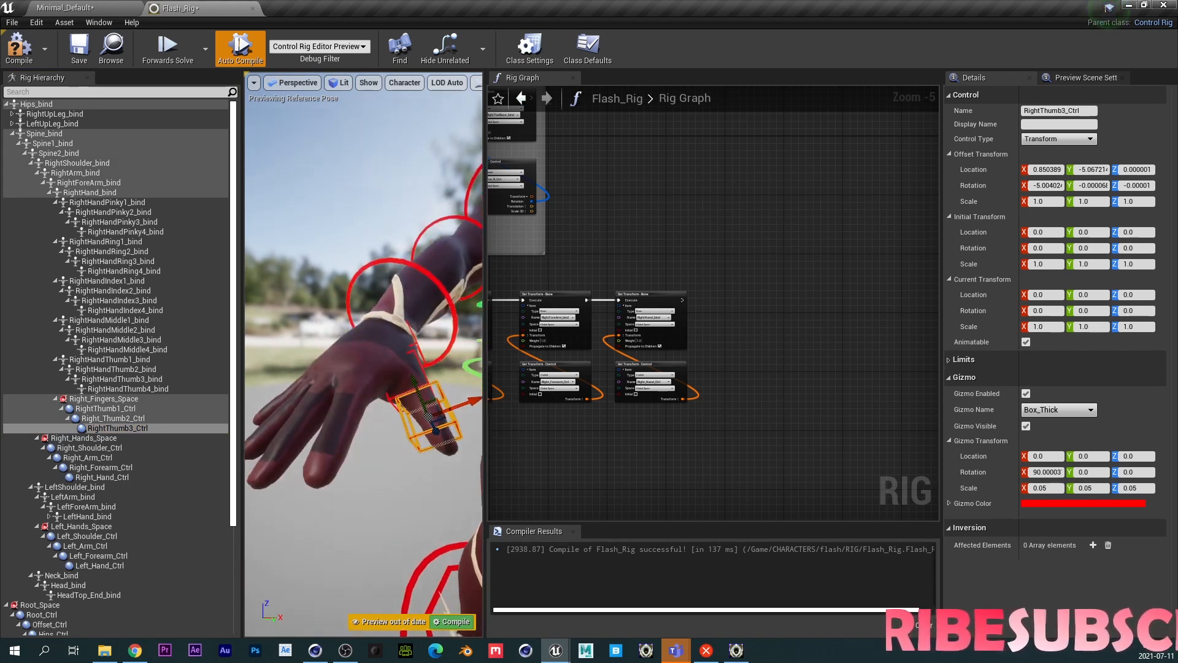
click(373, 526)
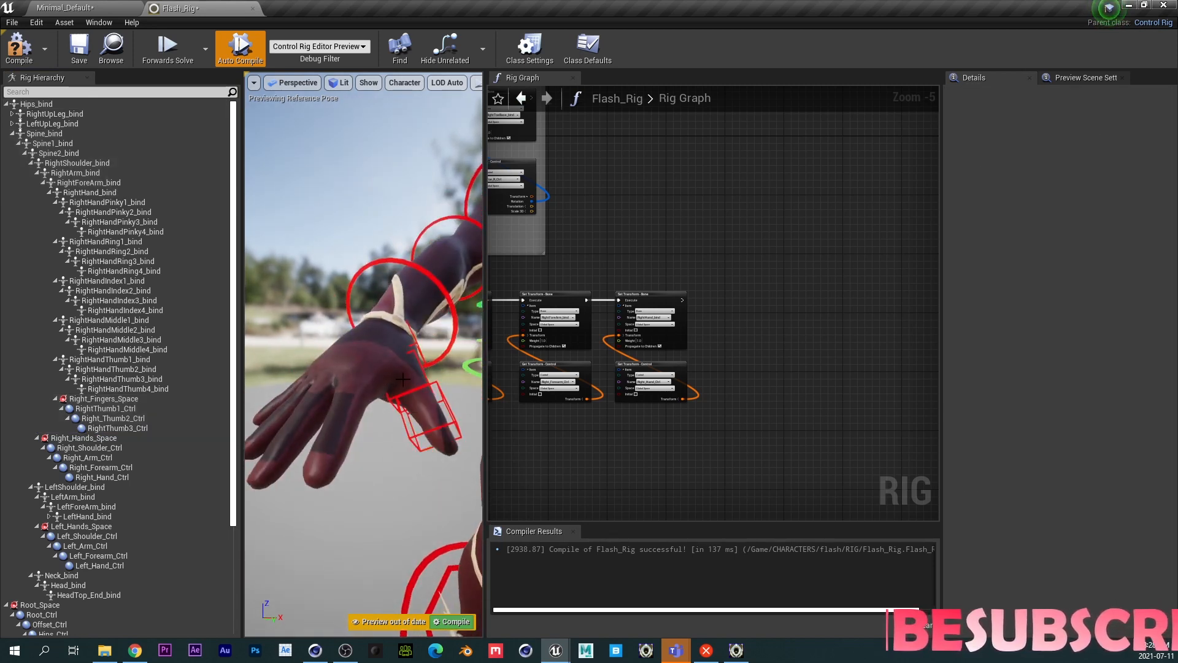
scroll(368, 383, down, 5)
scroll(368, 382, up, 4)
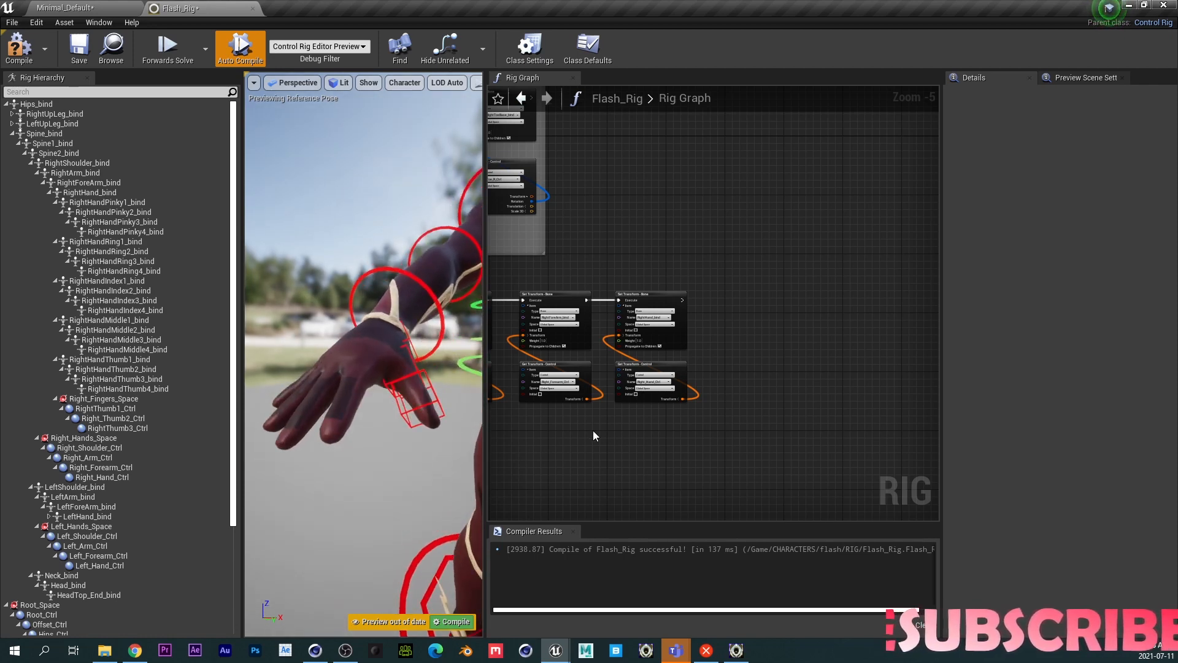
- Wrap the four hand Set Transform node pairs in a comment titled Hands
right_drag(565, 429, 1109, 368)
right_drag(820, 369, 935, 364)
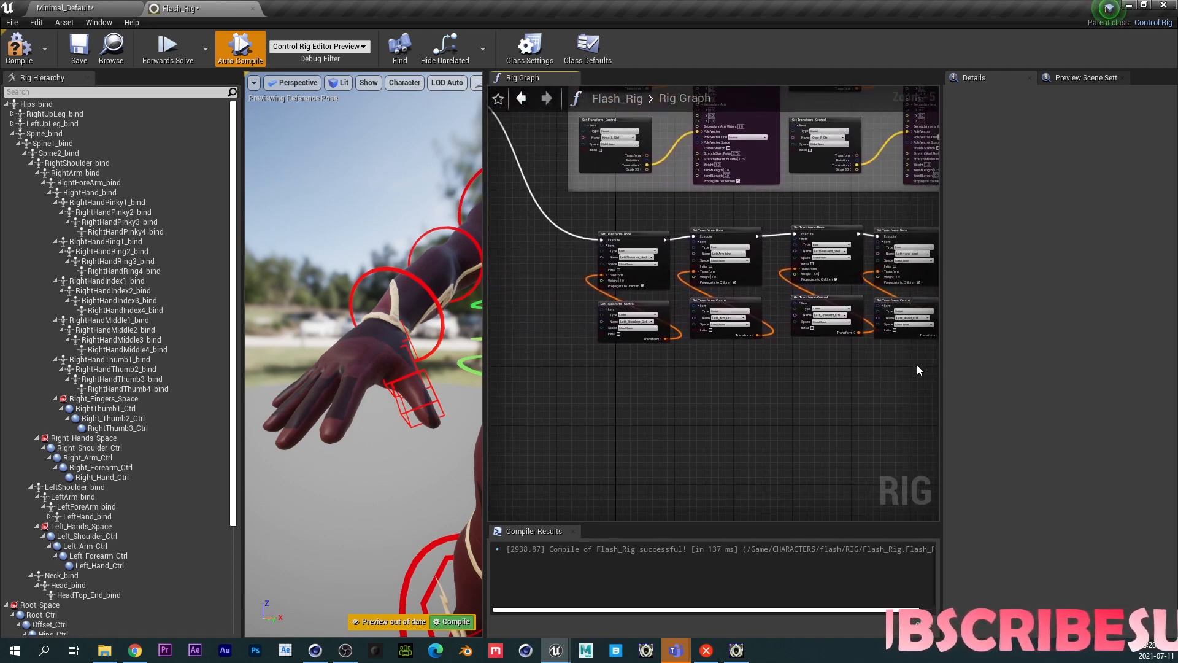
mouse_move(622, 374)
right_down()
mouse_move(606, 367)
mouse_move(605, 379)
right_up()
drag(712, 249, 860, 312)
key(c)
right_drag(642, 389, 938, 423)
right_drag(601, 432, 847, 437)
double_click(683, 245)
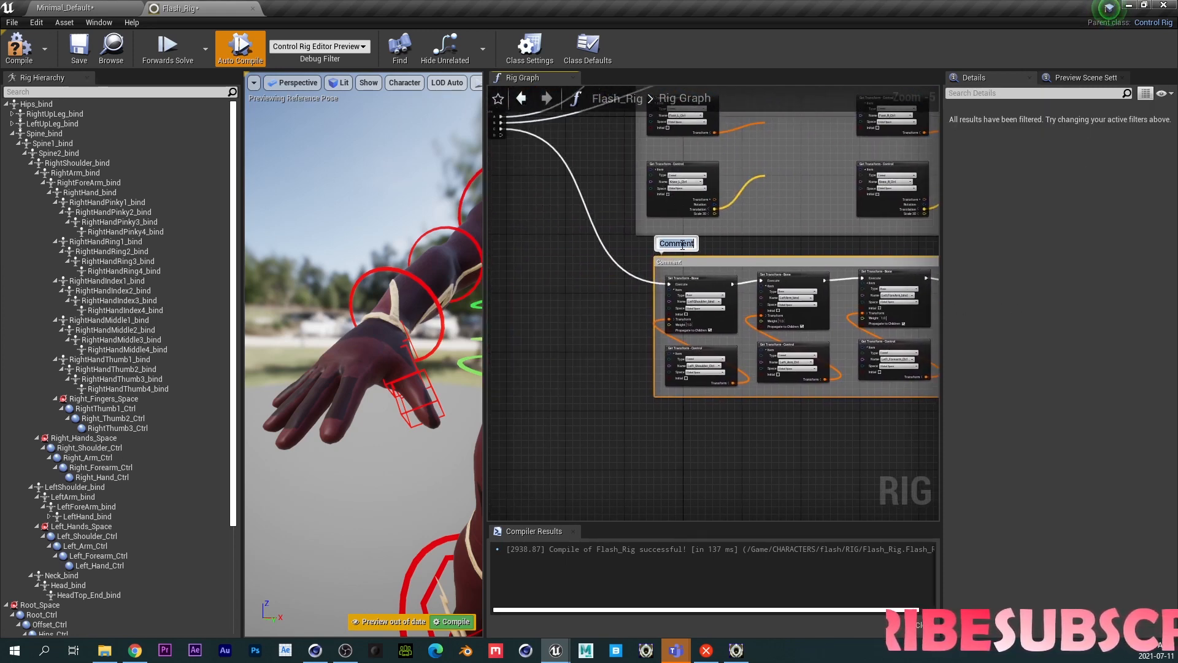
text(Hands)
key(Return)
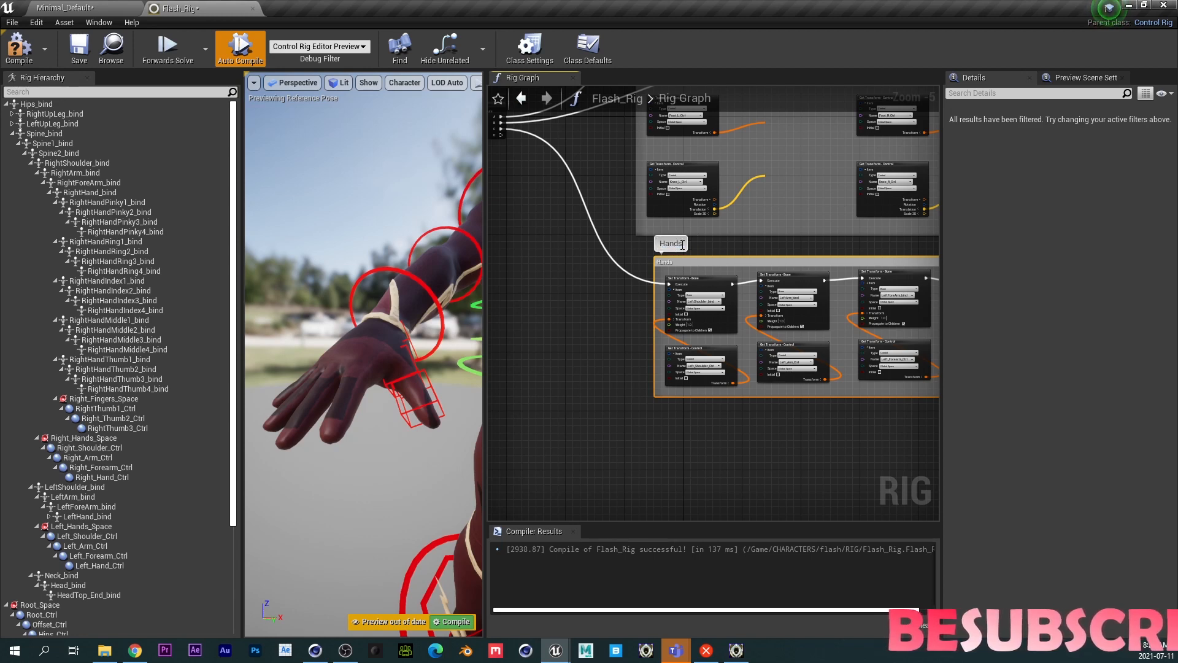
- Copy the node pairs inside the Hands comment and paste the duplicate set beneath it
right_drag(720, 422, 617, 344)
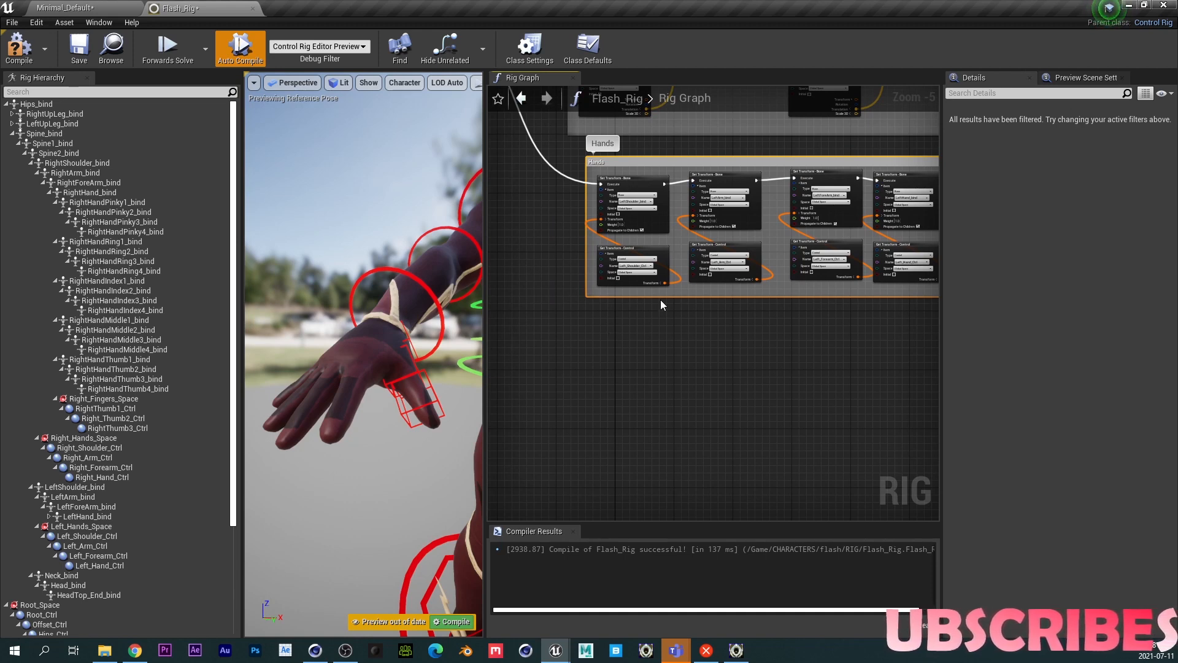
drag(610, 290, 871, 186)
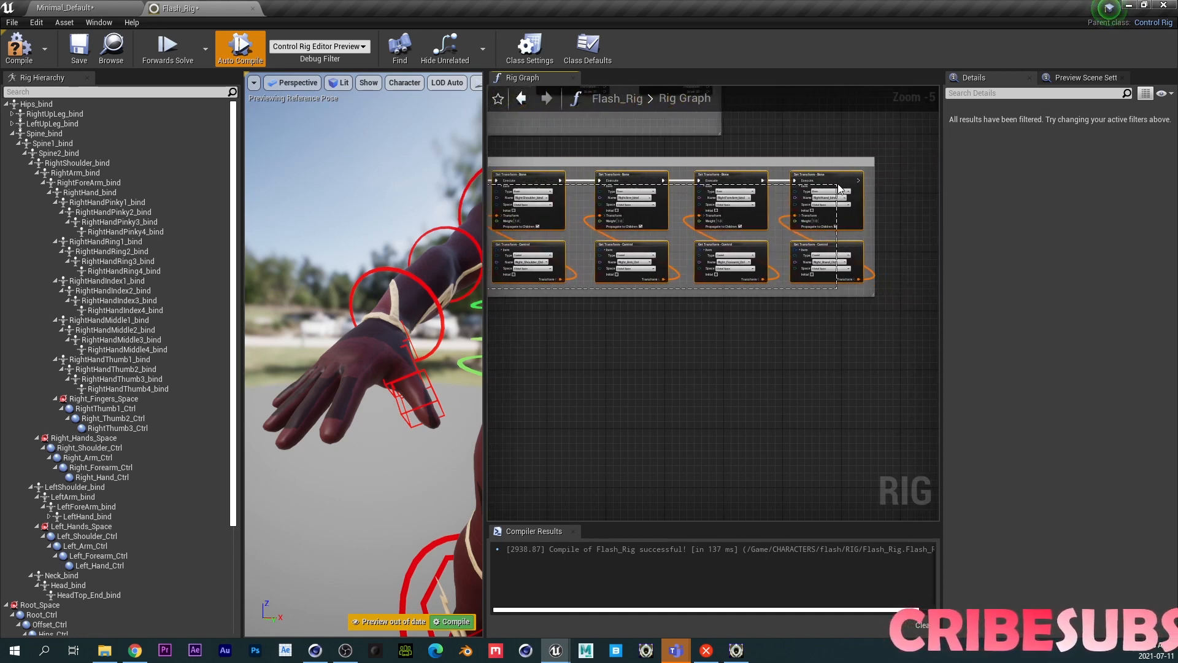
key(ctrl+c)
key(ctrl+v)
drag(744, 152, 587, 320)
right_drag(509, 408, 698, 386)
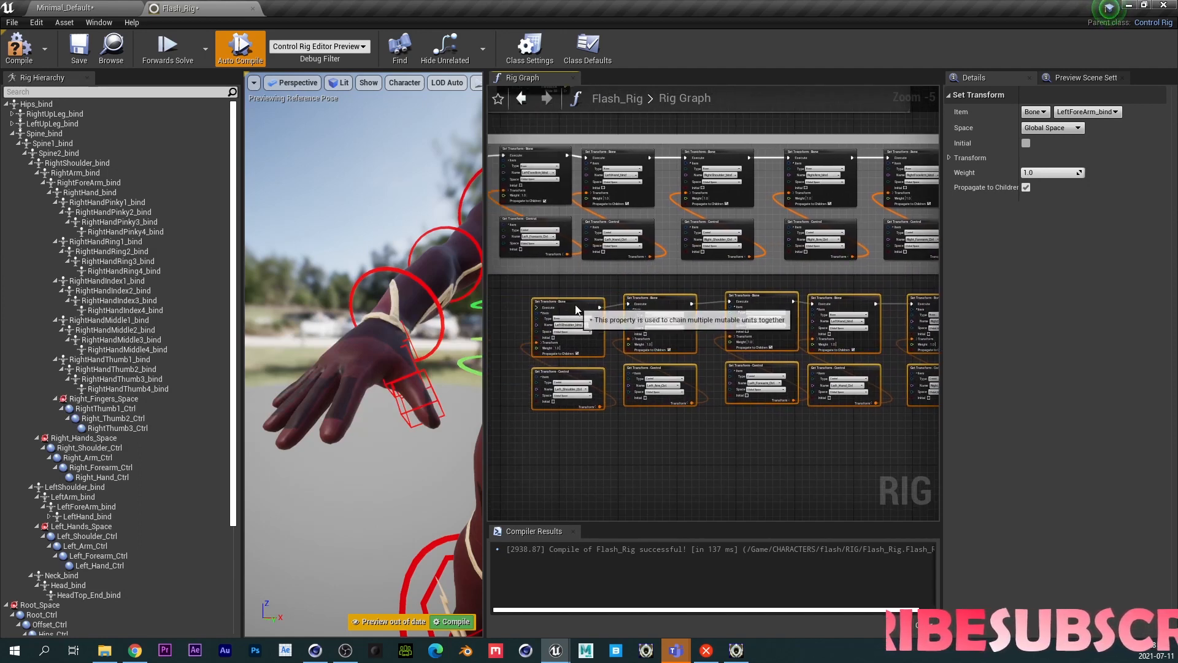
drag(576, 310, 496, 309)
right_drag(535, 425, 811, 419)
drag(748, 298, 637, 284)
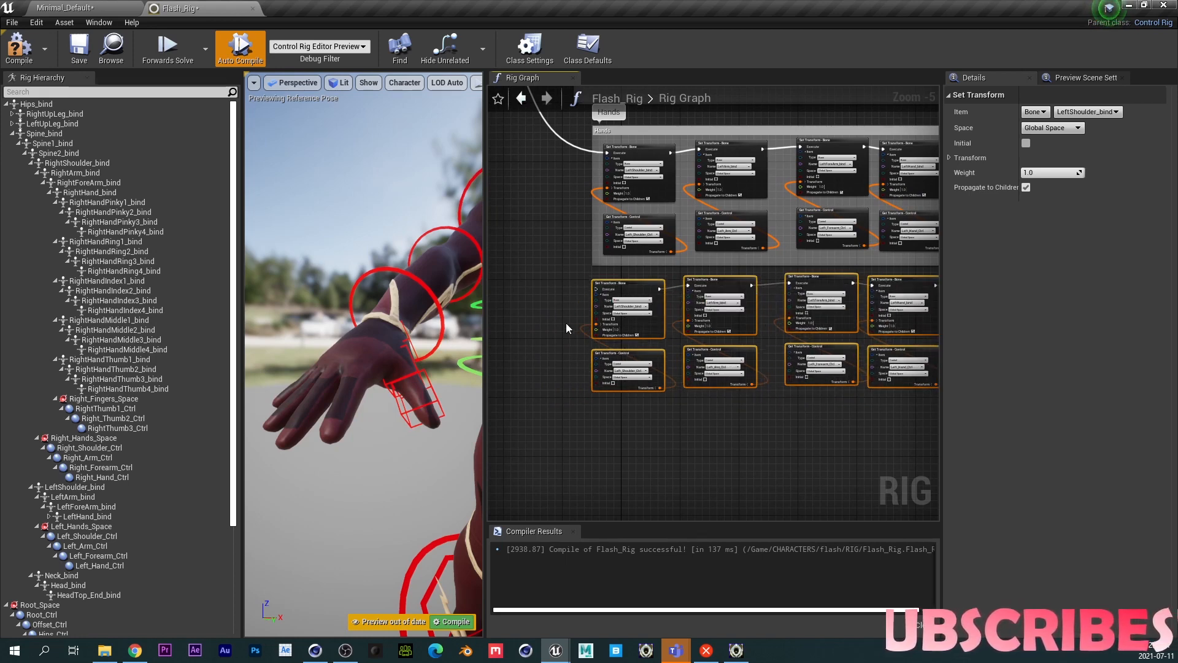
- Set the first copied Set Transform - Bone node's bone to LeftHandThumb1_bind
scroll(562, 318, up, 4)
click(727, 291)
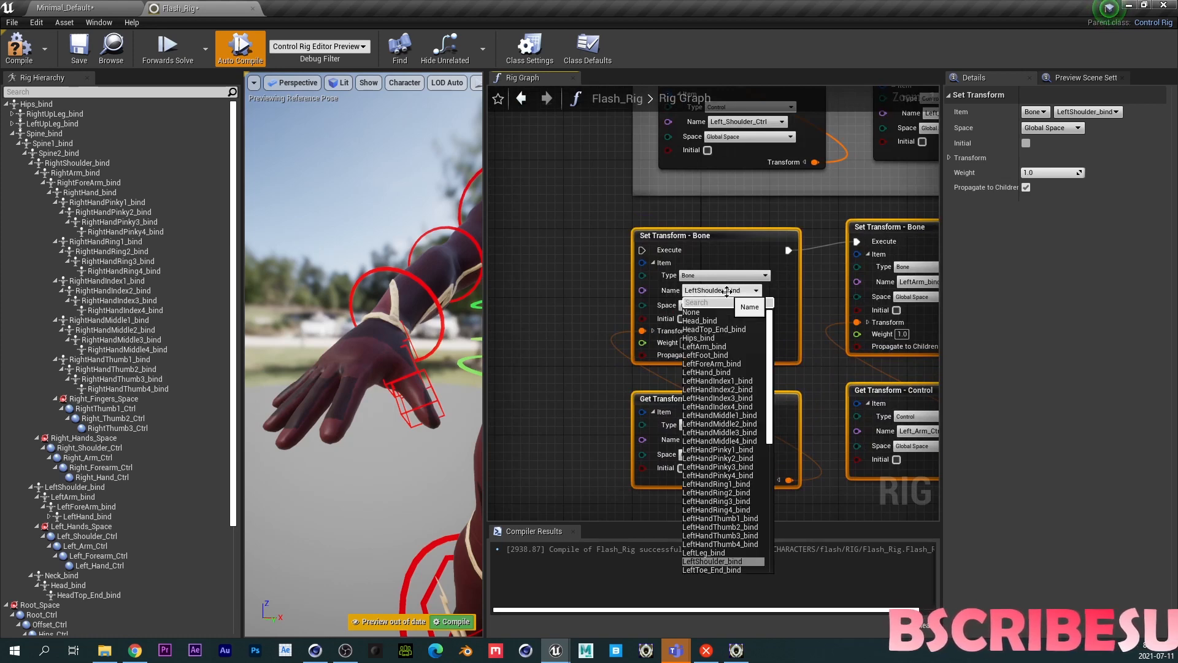
text(rightt)
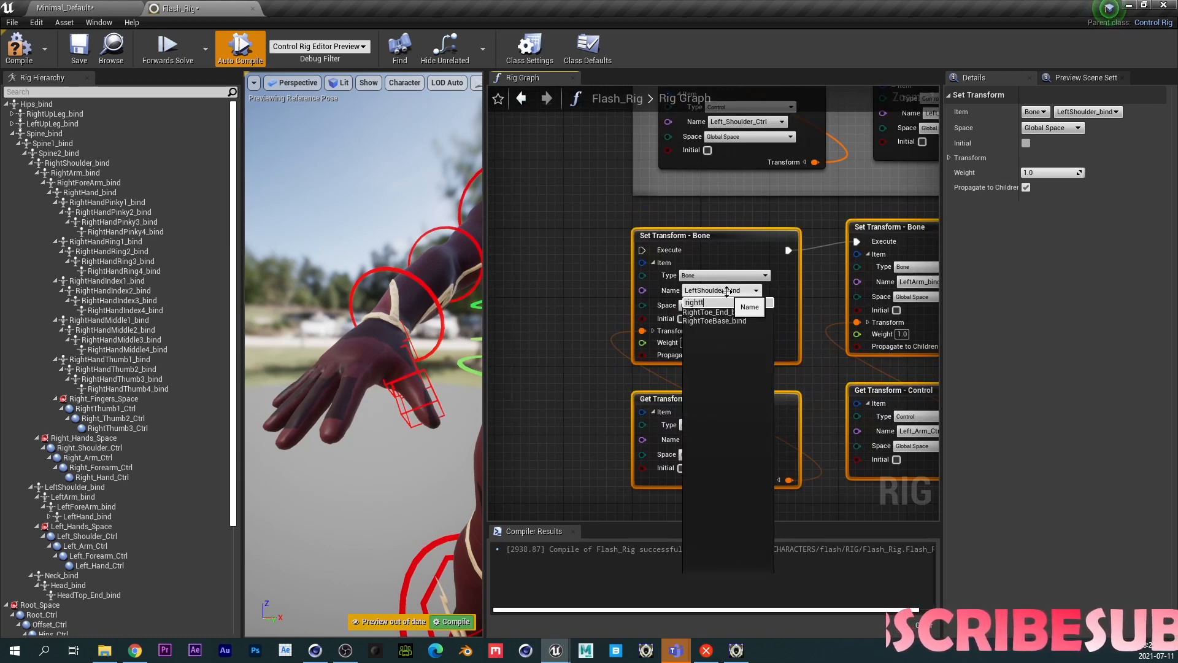
key(BackSpace)
key(BackSpace)
key(BackSpace)
key(BackSpace)
key(BackSpace)
key(BackSpace)
text(thum)
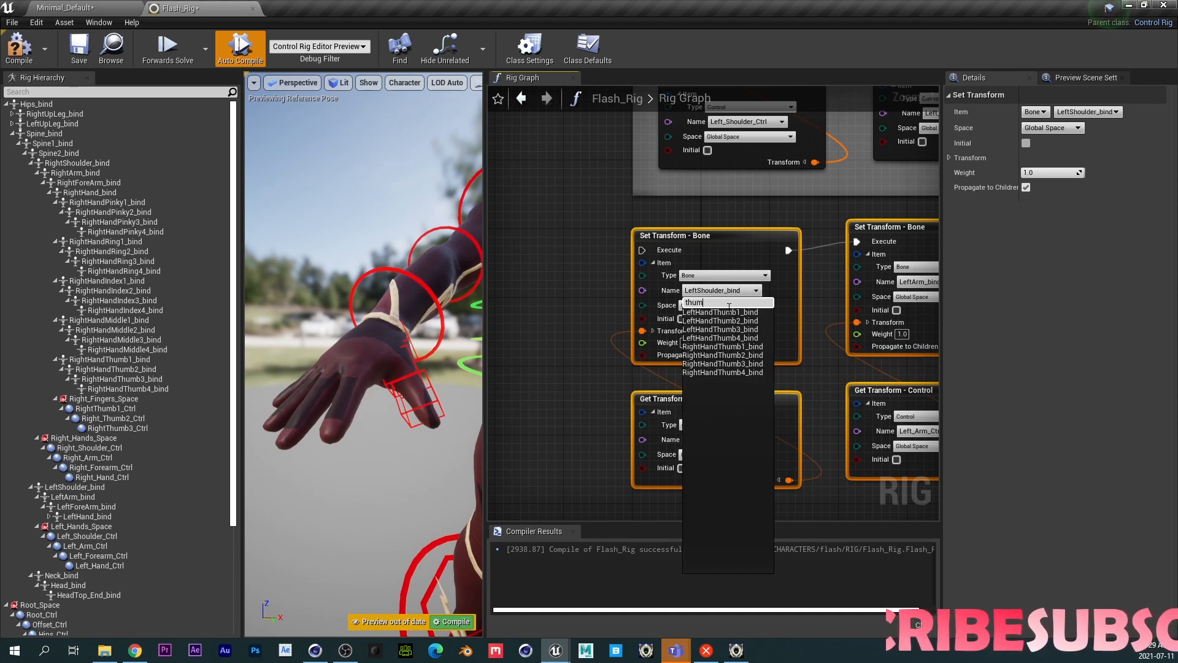
click(712, 312)
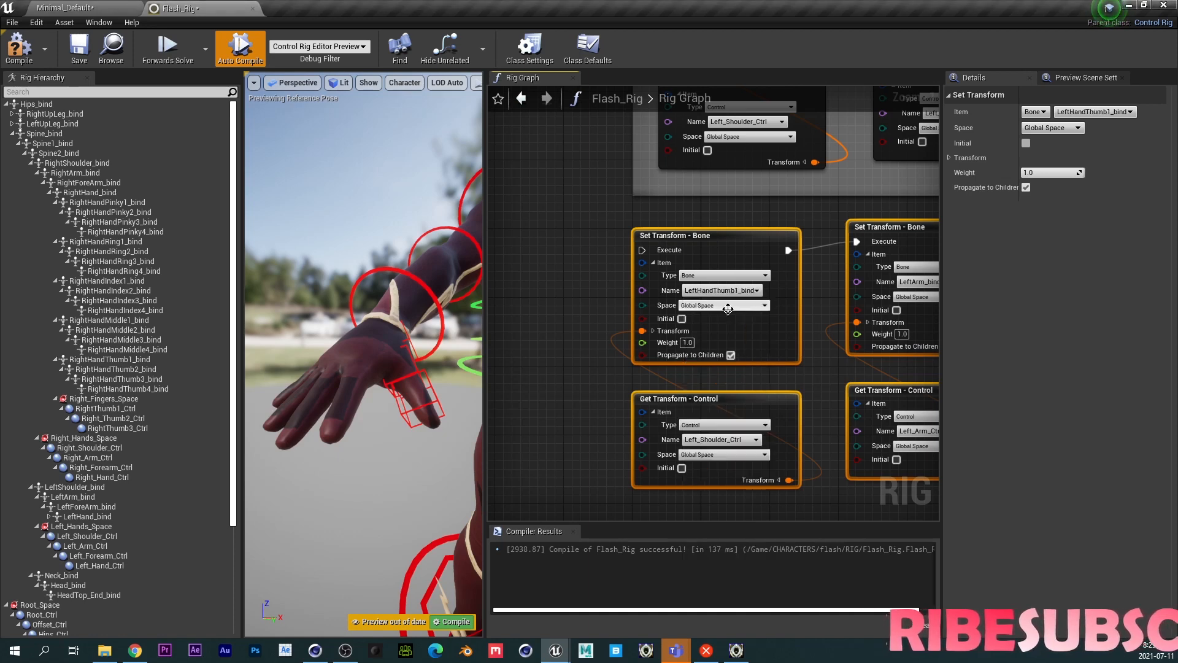
- Set the second and third copied bone nodes to RightHandThumb2_bind and LeftHandThumb3_bind
right_drag(789, 346, 636, 330)
click(771, 266)
text(thum)
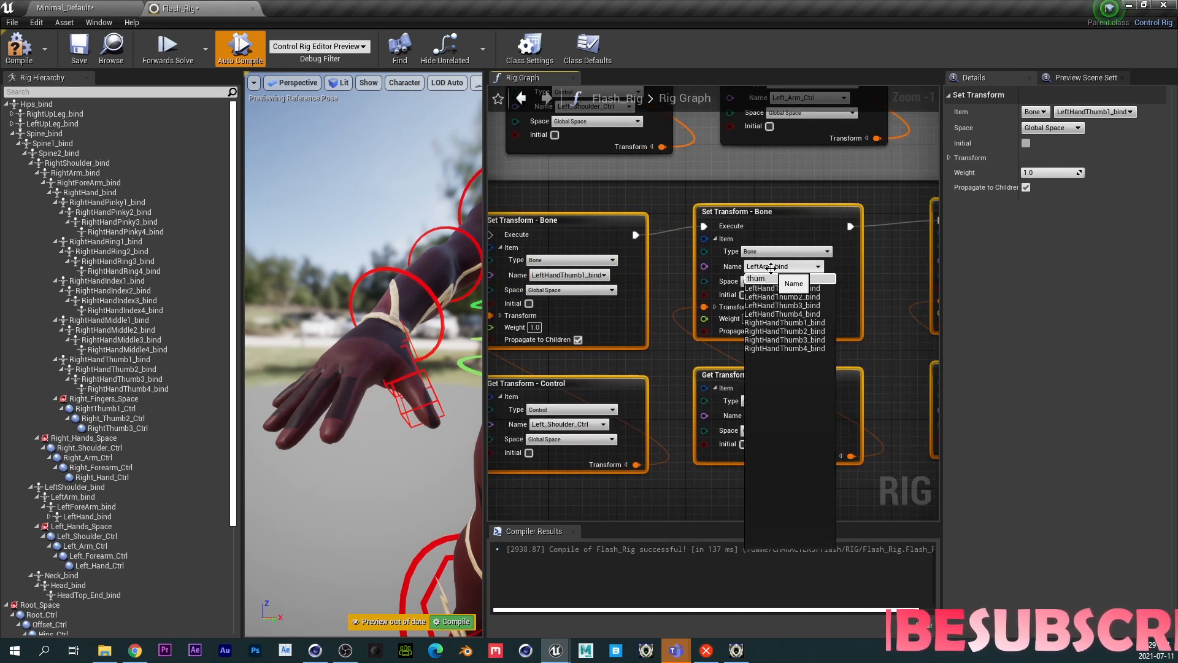
click(784, 331)
right_drag(807, 352, 666, 351)
click(859, 256)
text(thumb)
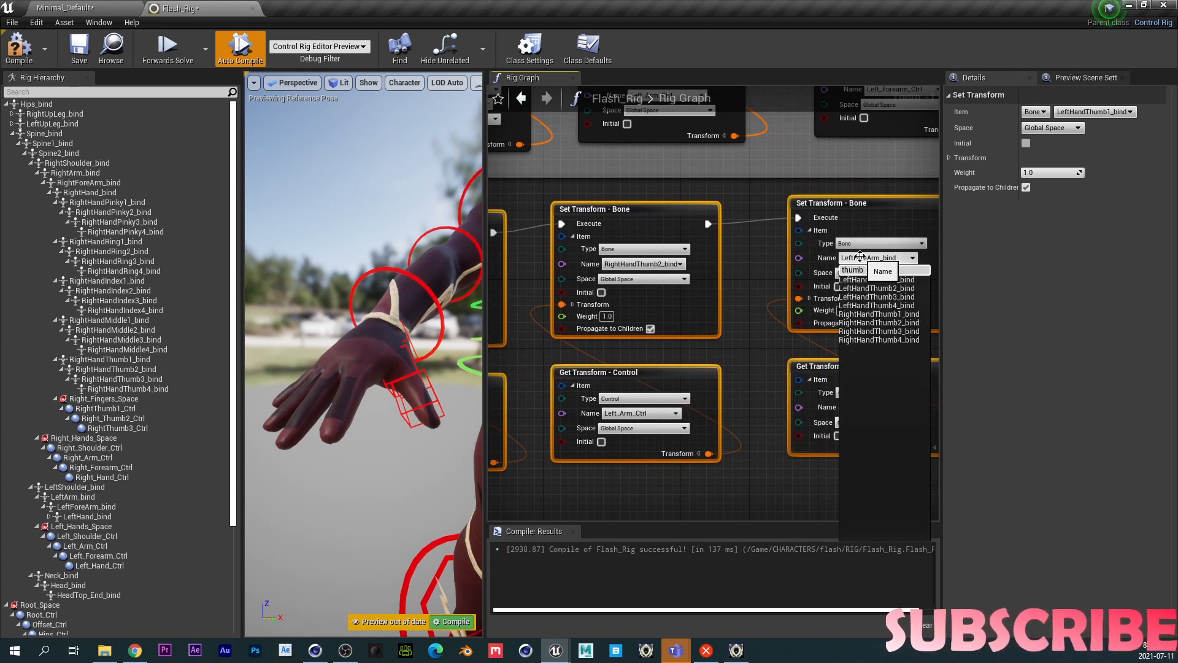
click(876, 297)
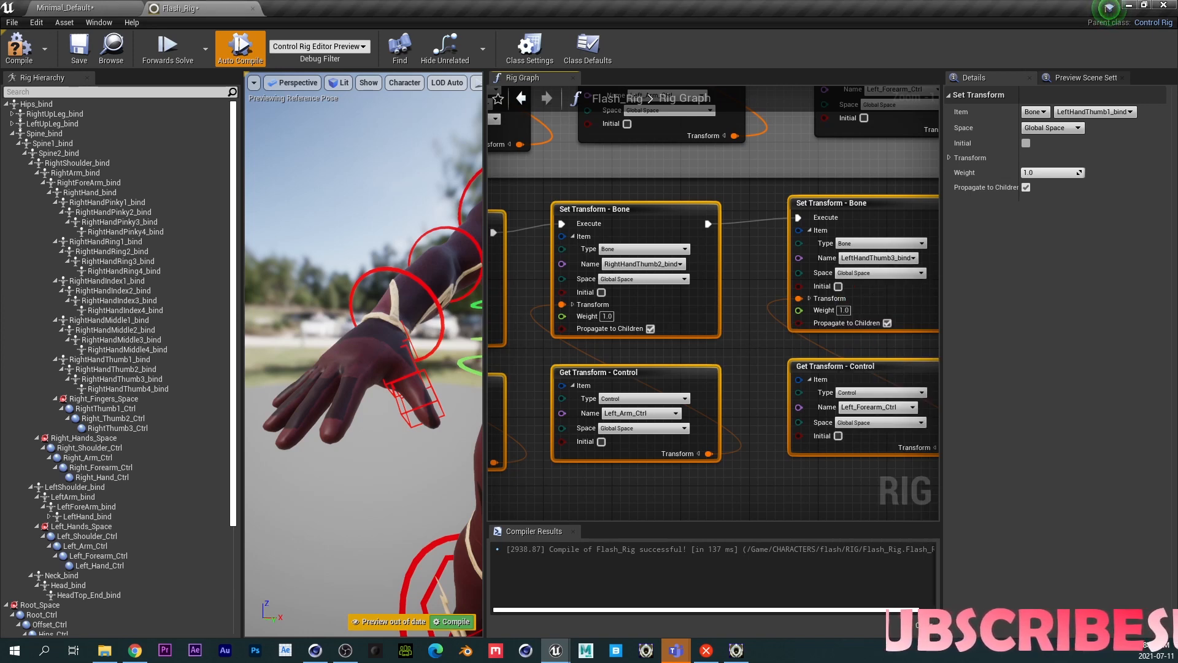
- Set the three copied Get Transform - Control nodes to RightThumb1_Ctrl, Right_Thumb2_Ctrl and RightThumb3_Ctrl
right_drag(751, 337, 952, 320)
click(636, 397)
text(t)
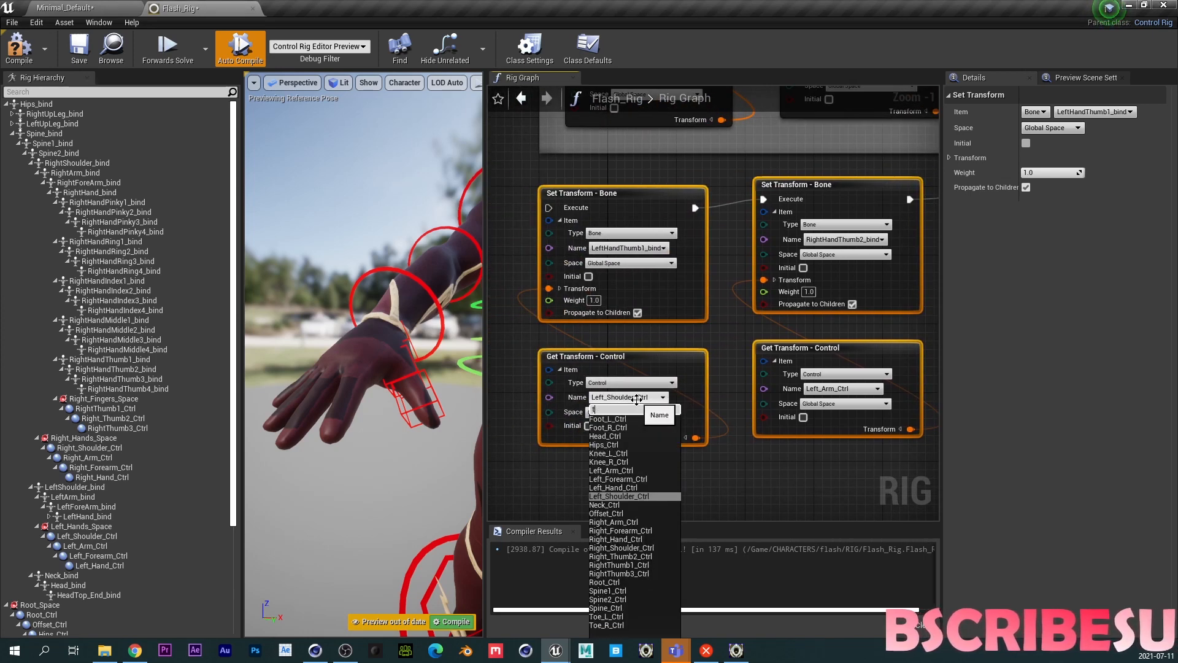
text(hum)
click(618, 427)
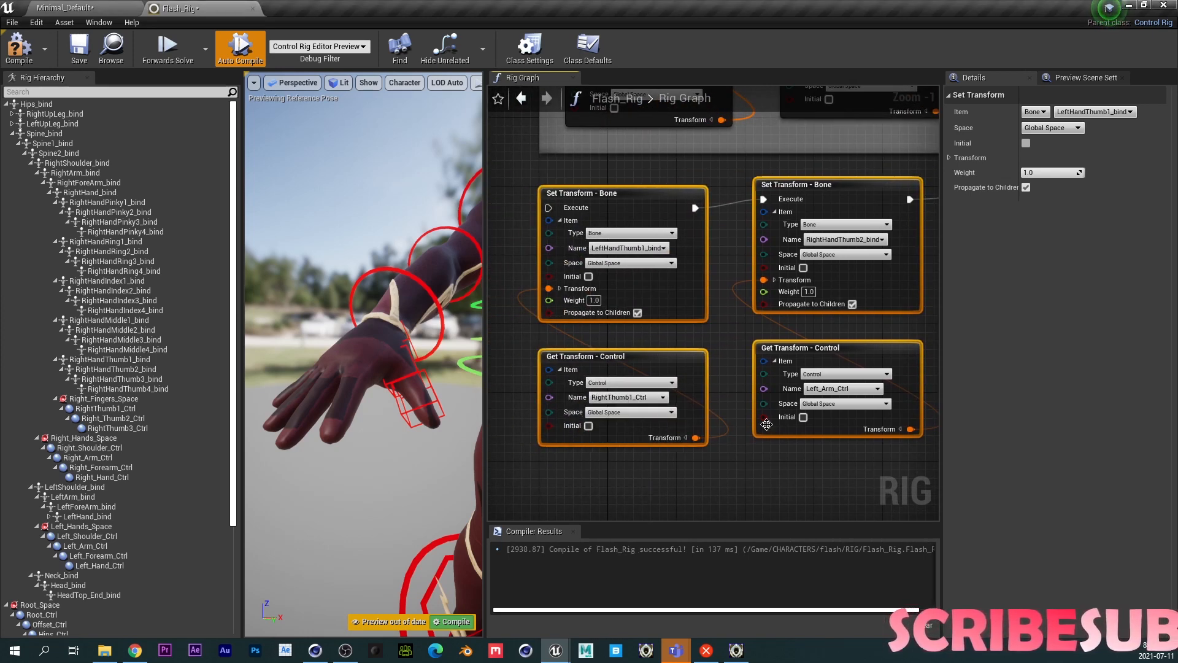
click(819, 391)
text(thumb)
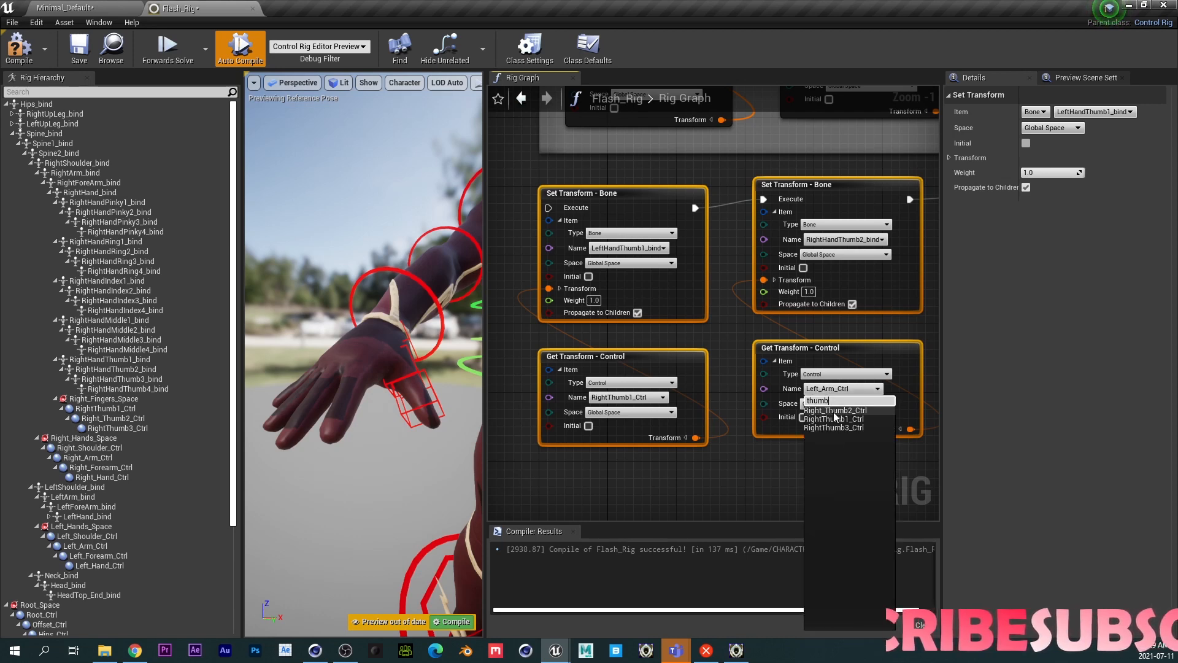
click(839, 411)
right_drag(813, 457, 620, 457)
click(894, 384)
text(thumb)
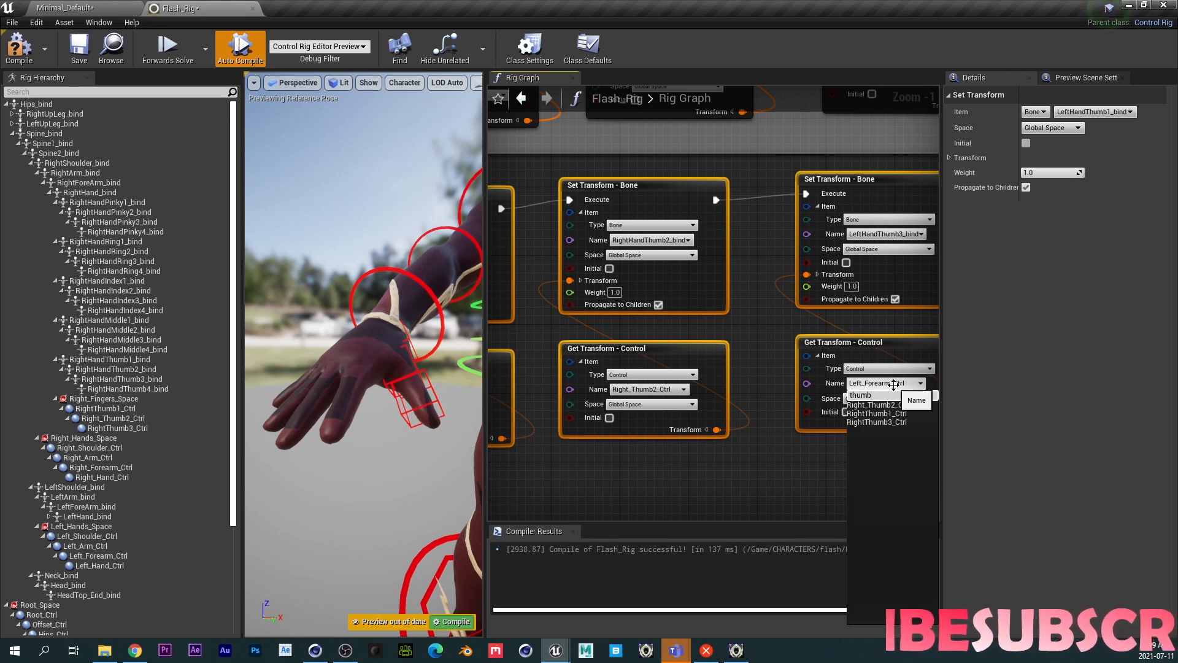
click(874, 422)
- Change the first copied Set Transform - Bone node's bone to RightHandThumb1_bind
right_drag(546, 392, 809, 407)
scroll(582, 333, down, 1)
right_drag(549, 219, 552, 347)
scroll(552, 348, down, 2)
right_drag(749, 344, 661, 302)
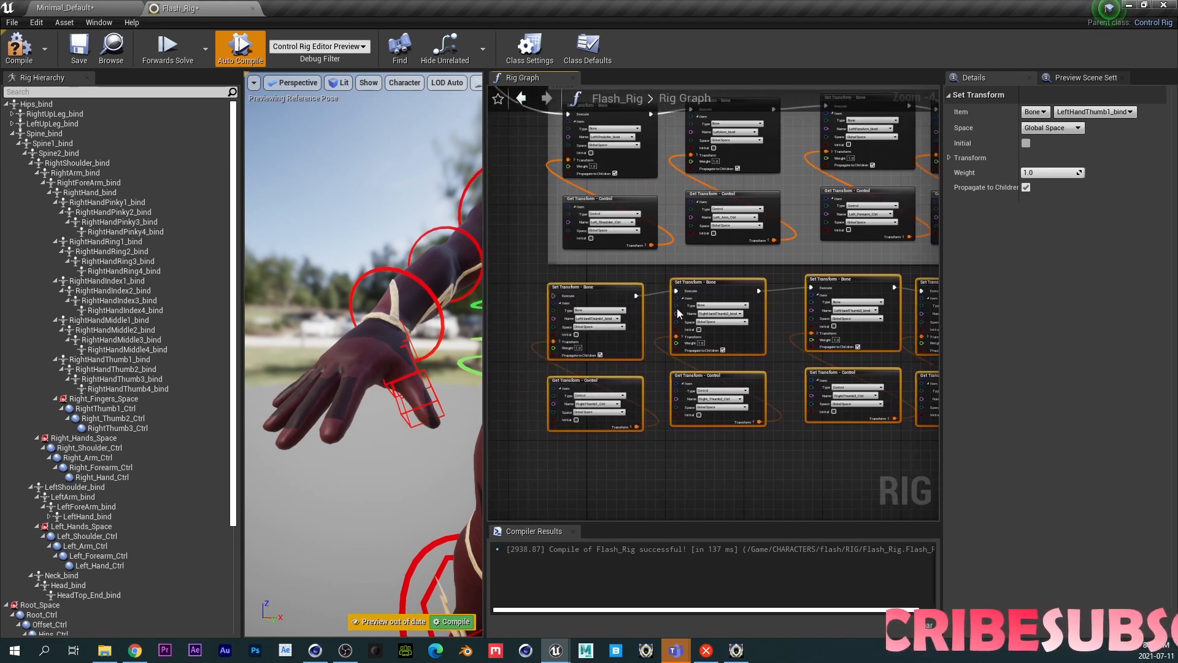
scroll(618, 325, up, 3)
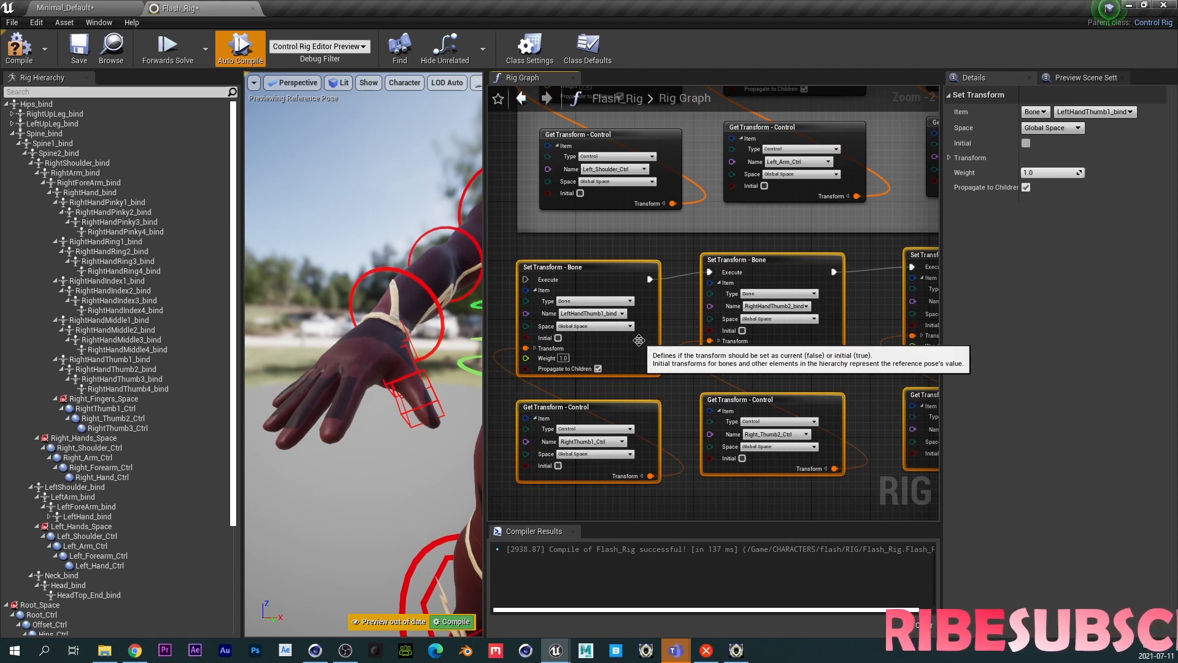
scroll(609, 320, up, 1)
click(580, 305)
text(th)
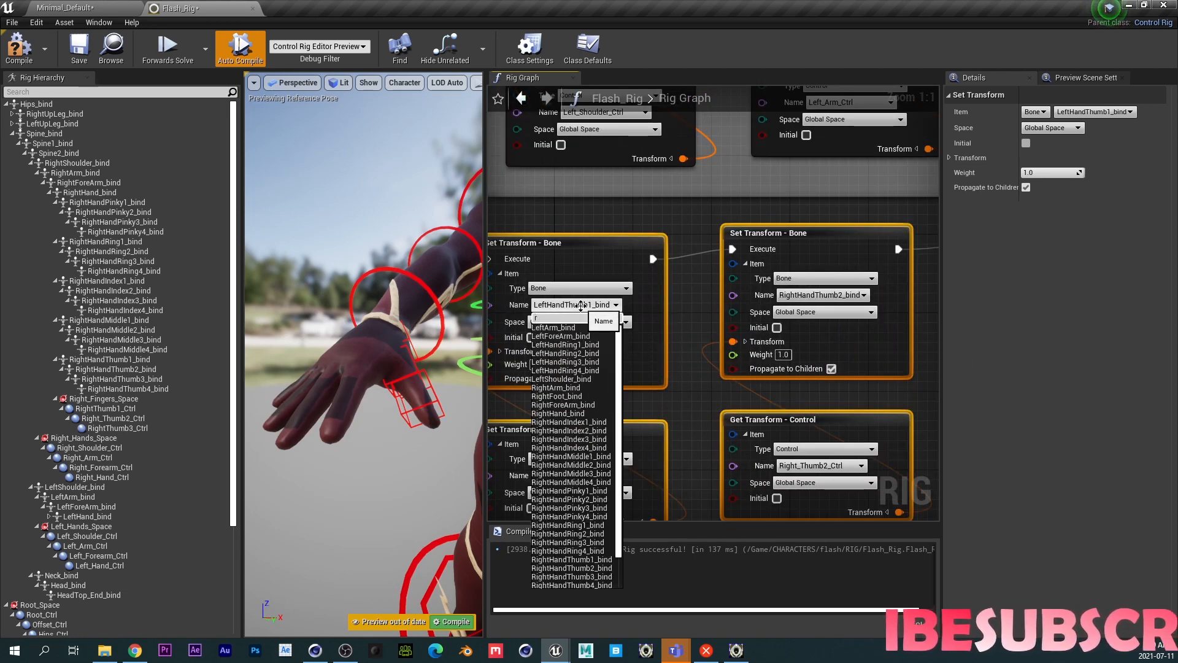
text(um)
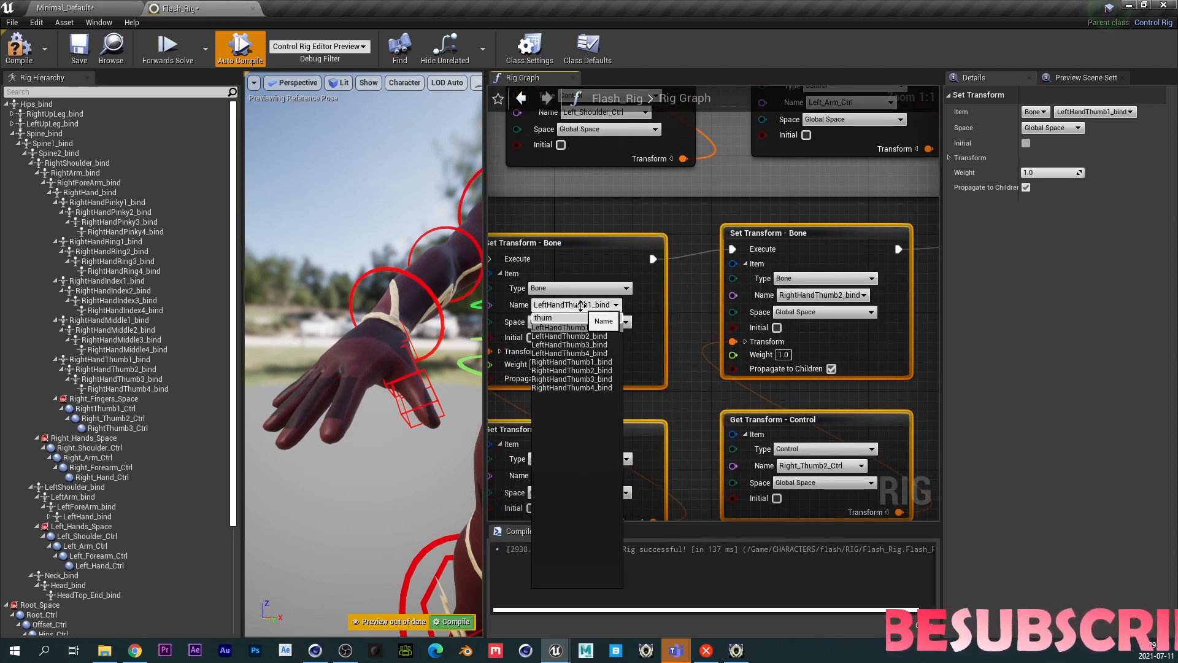
click(576, 361)
- Compile the Control Rig
right_drag(690, 344, 374, 351)
right_drag(816, 325, 721, 319)
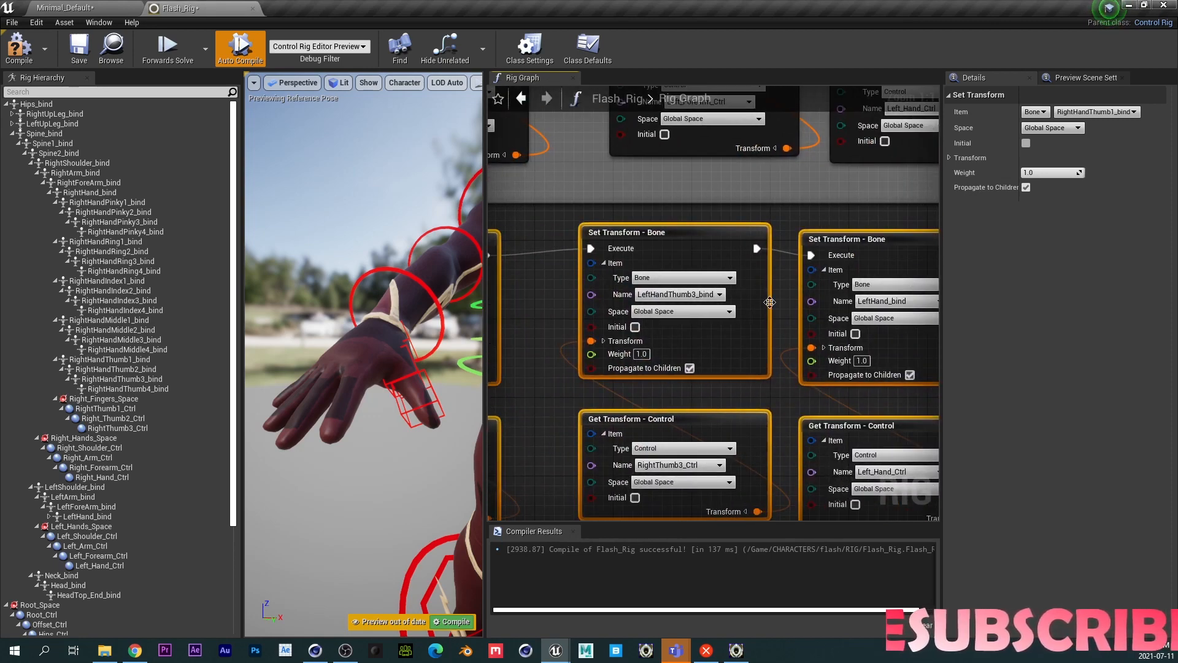
alt+click(791, 253)
right_drag(790, 252, 840, 251)
scroll(871, 293, down, 3)
right_drag(705, 290, 560, 435)
drag(820, 173, 787, 424)
right_drag(695, 434, 665, 336)
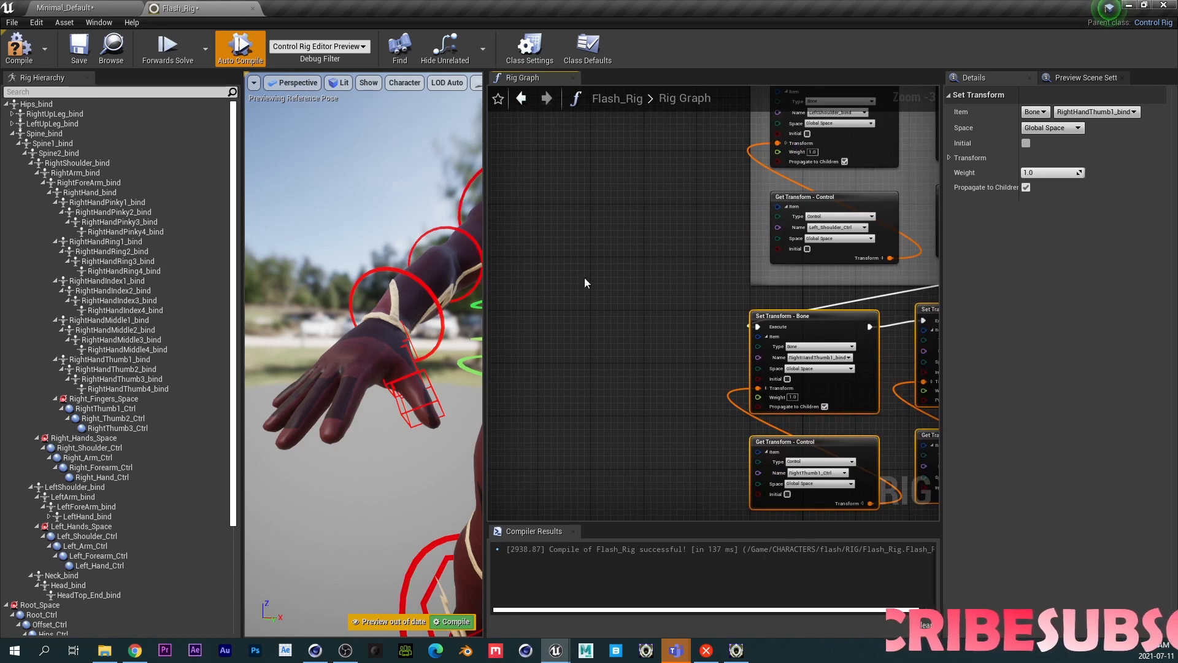
click(27, 57)
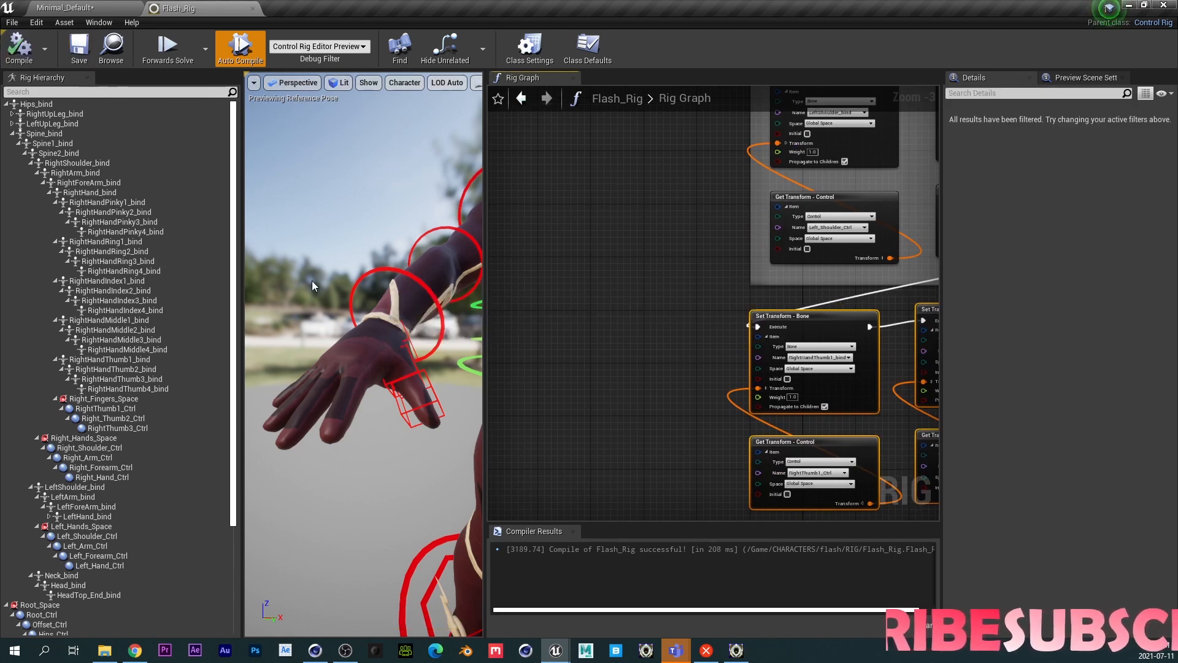
- Rotate Right_Thumb2_Ctrl about 30° and RightThumb3_Ctrl about 40° in the viewport to test the thumb
click(410, 355)
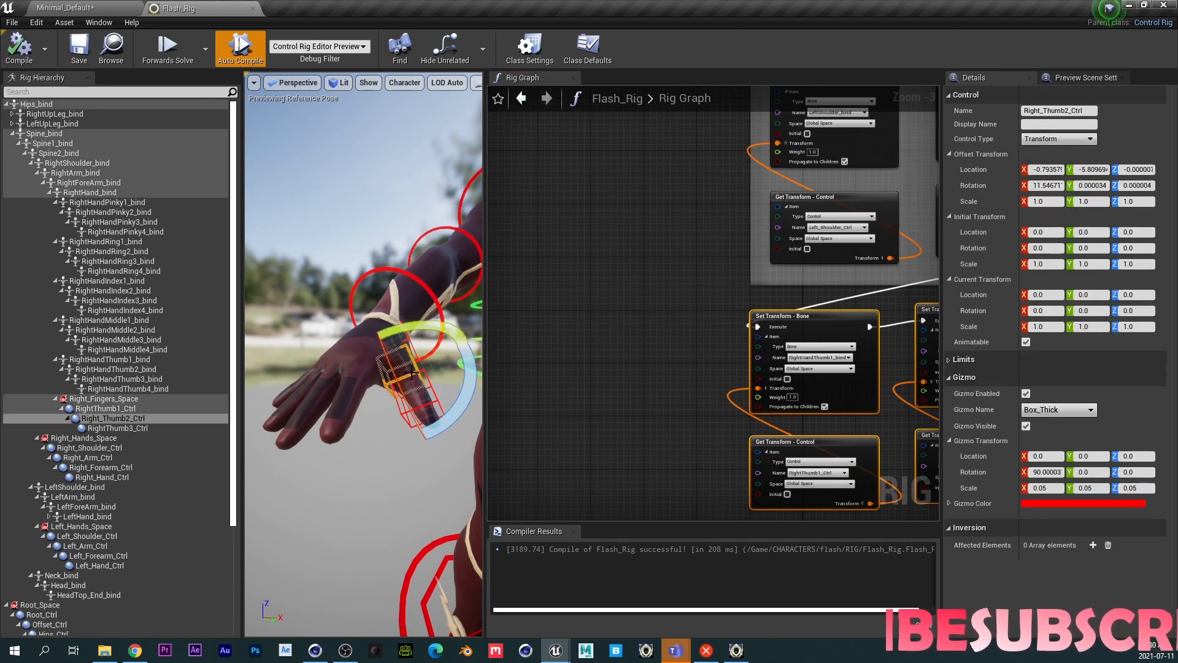
drag(391, 362, 439, 390)
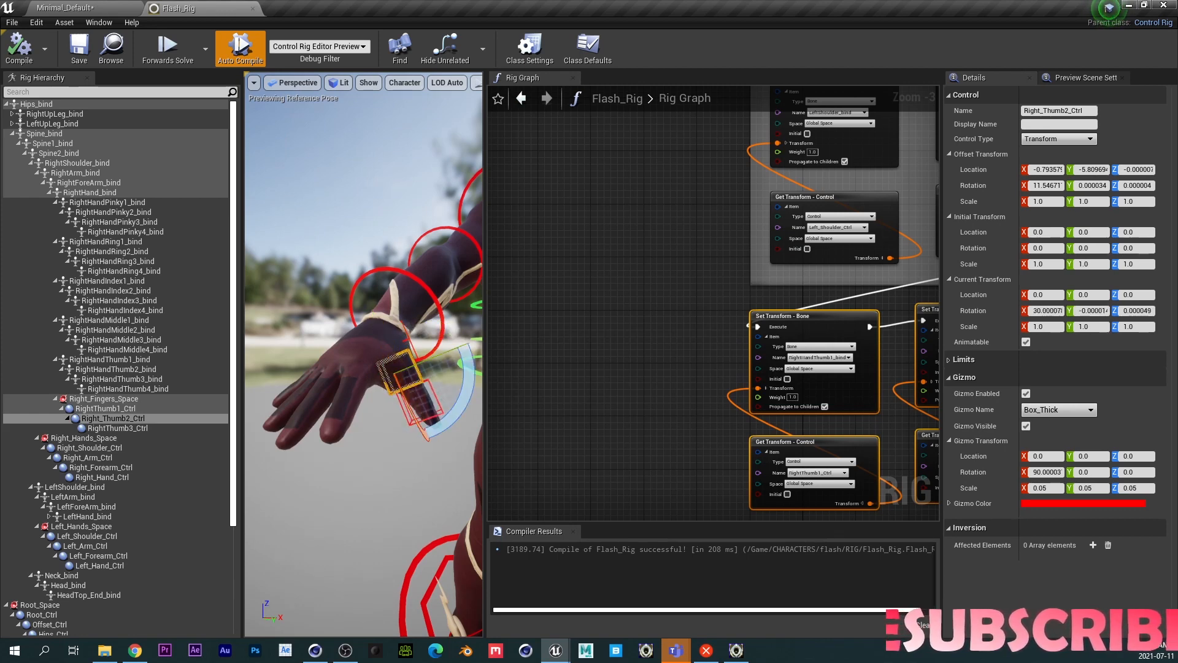
click(438, 411)
drag(433, 433, 405, 362)
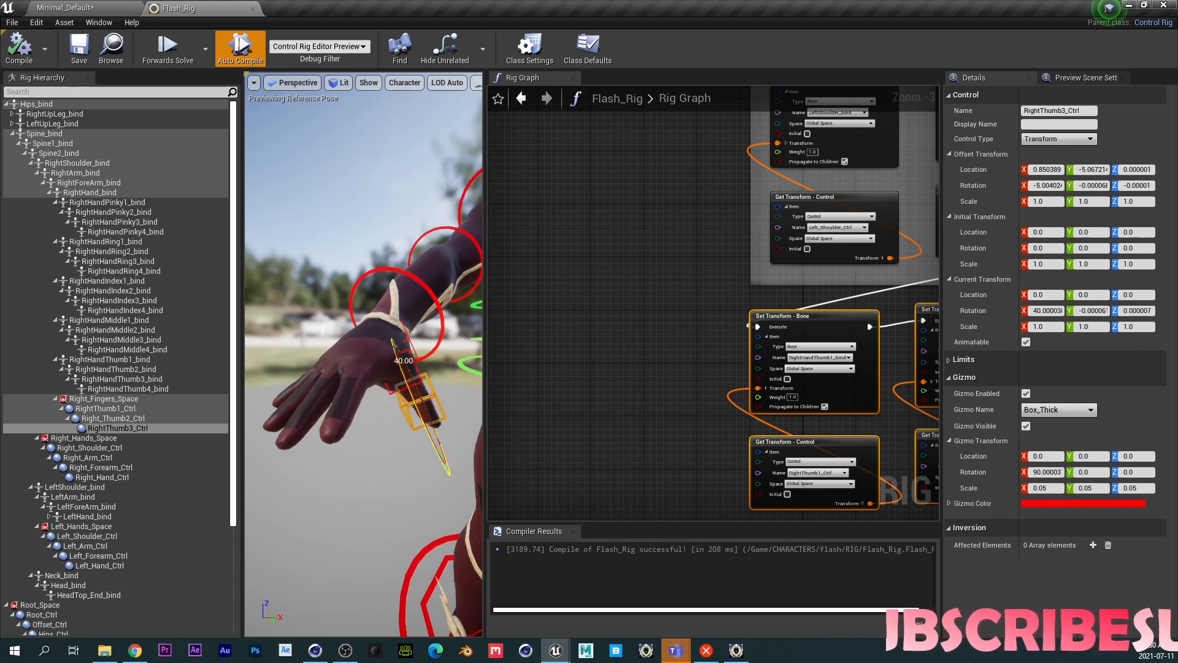